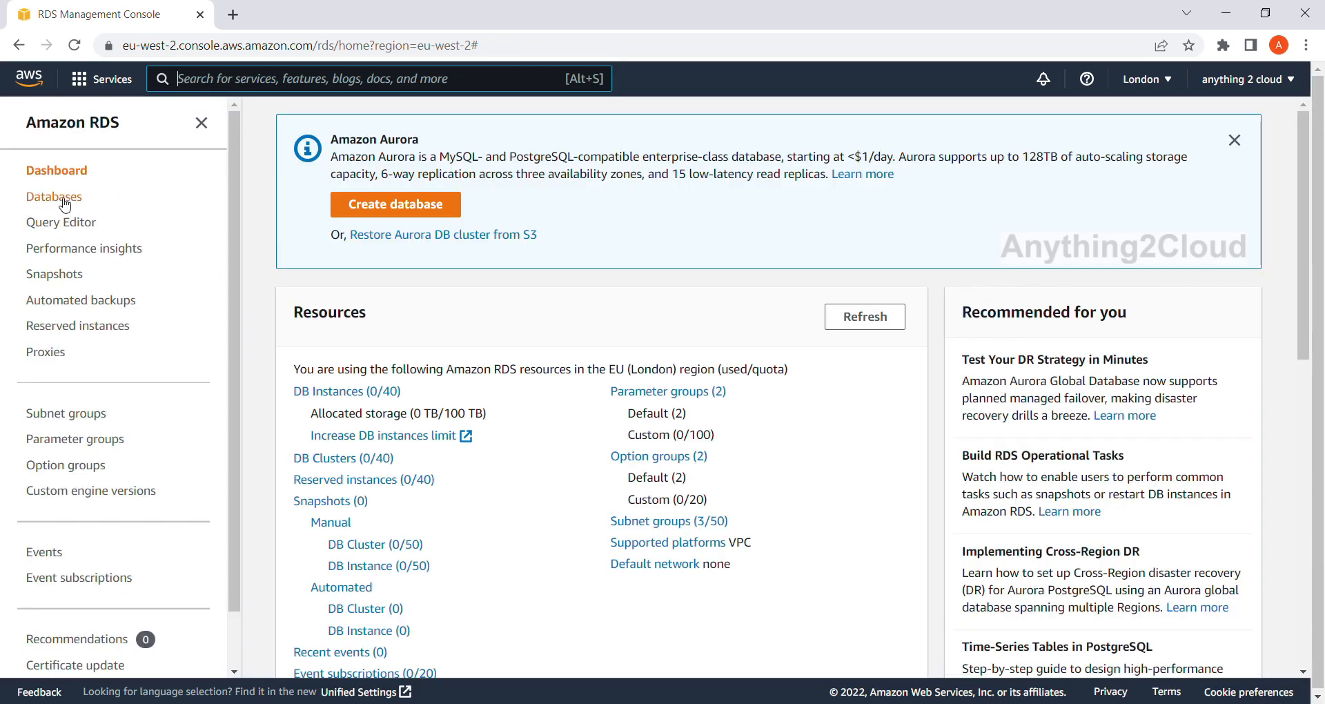
Start creating a new RDS database and choose Microsoft SQL Server as its engine type.
left_click(64, 198)
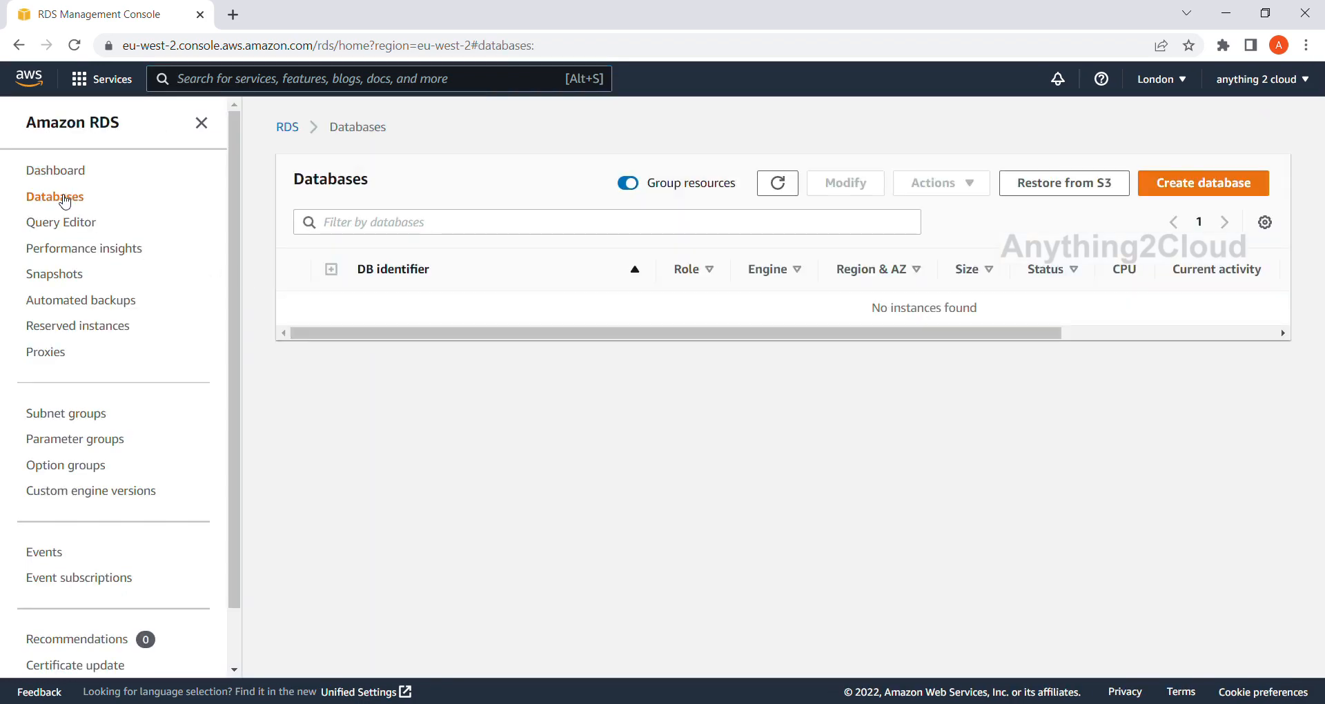
left_click(1213, 186)
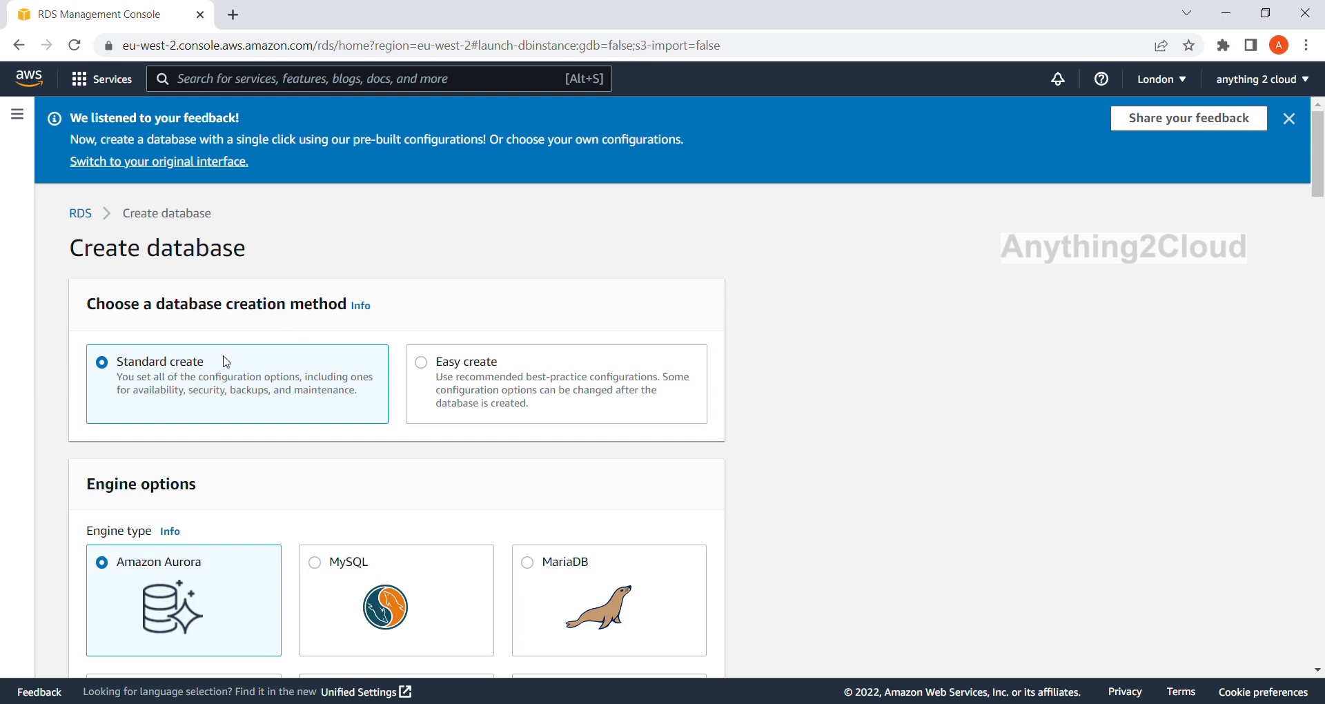
scroll(187, 386, "down", 3)
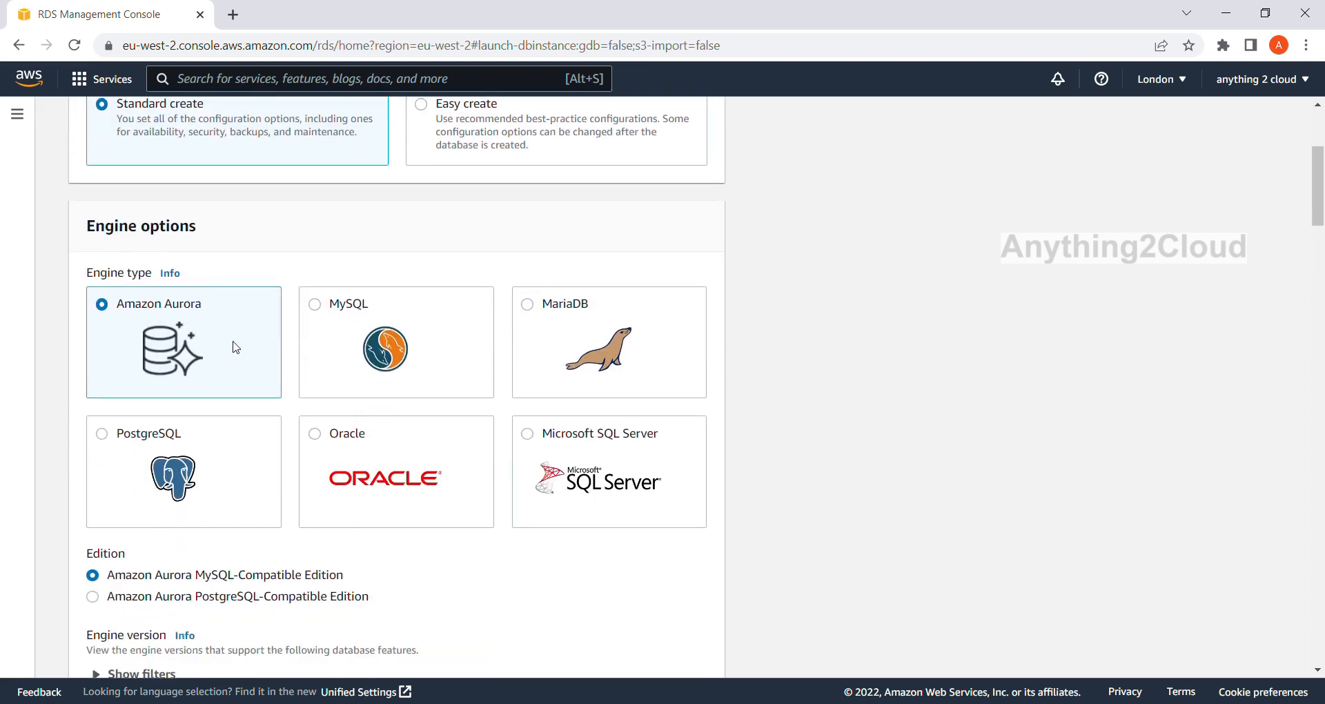
scroll(231, 348, "up", 1)
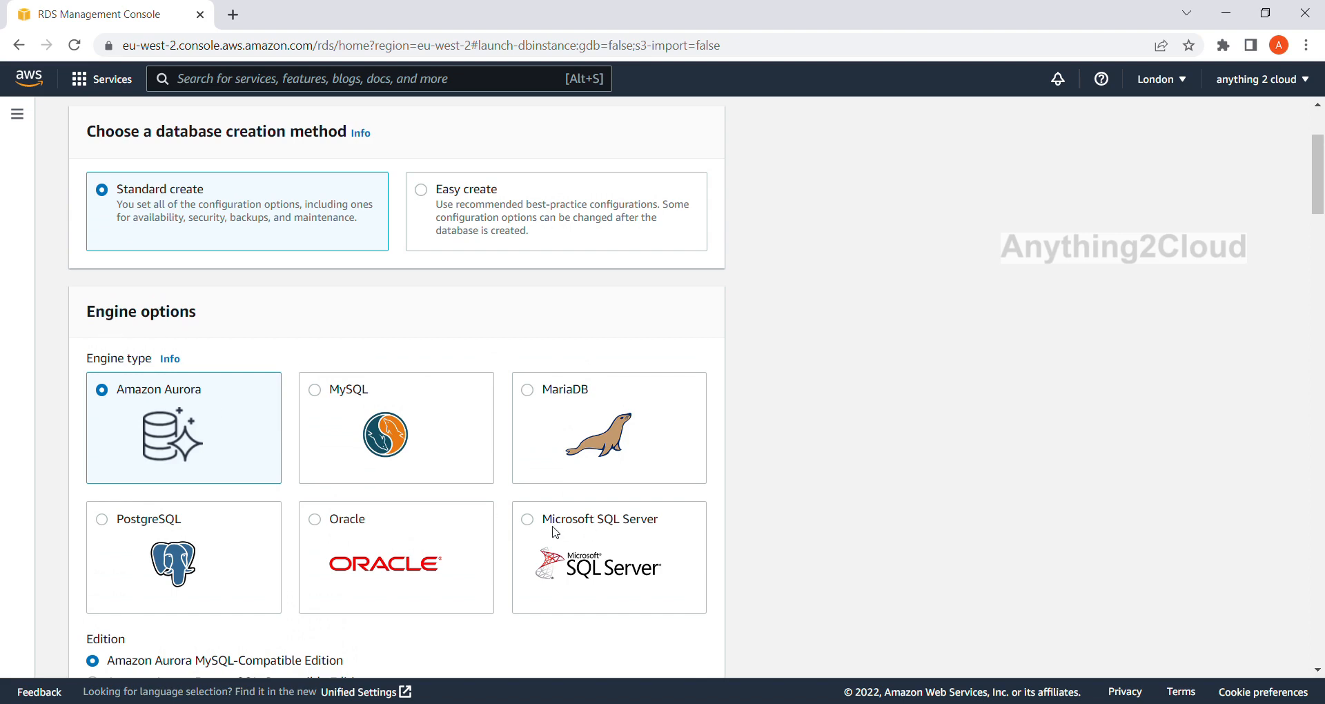
left_click(574, 522)
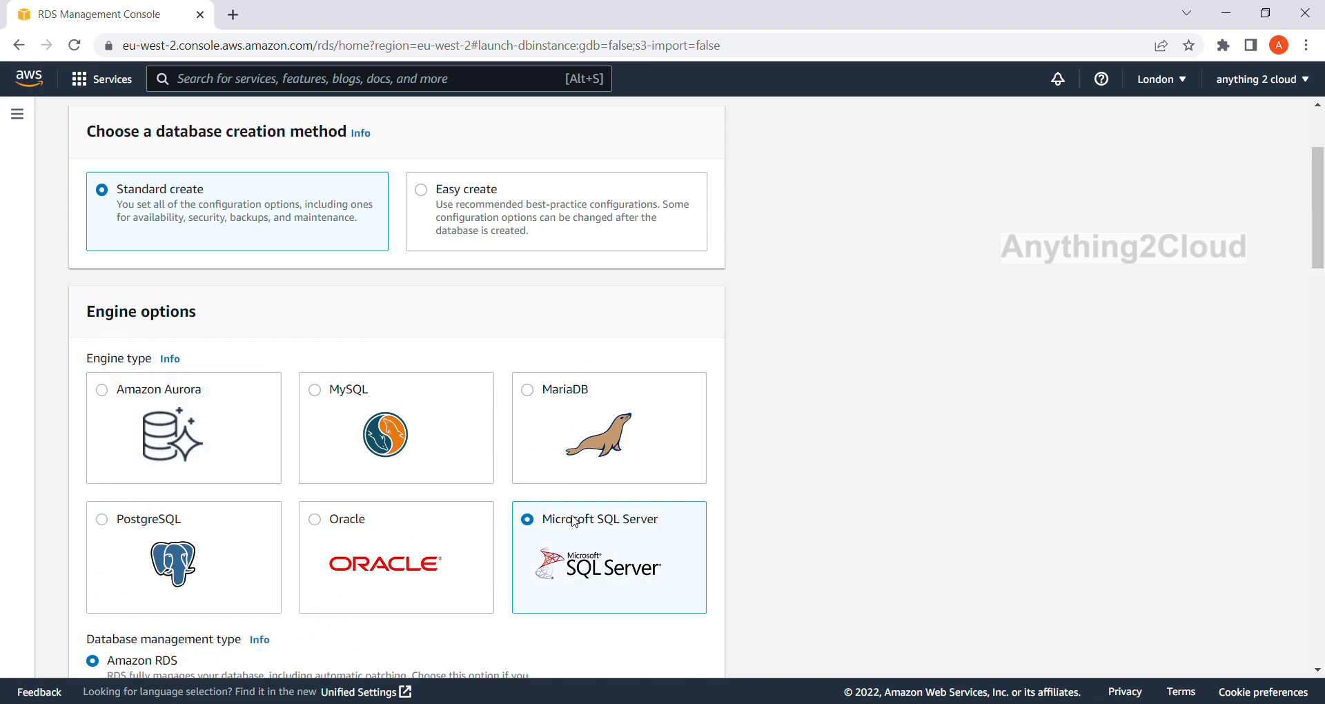
Choose SQL Server Standard Edition as the database edition.
scroll(577, 519, "down", 1)
scroll(573, 519, "down", 3)
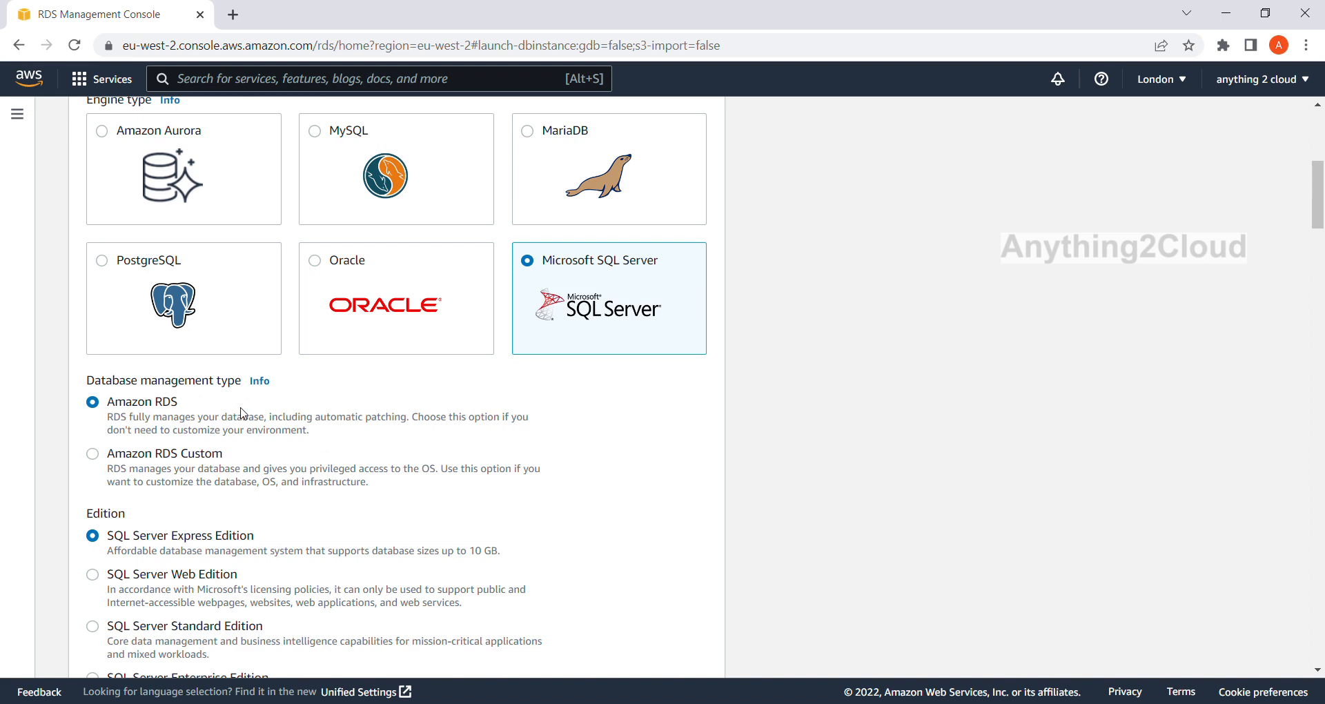
scroll(244, 413, "down", 1)
scroll(244, 413, "down", 1)
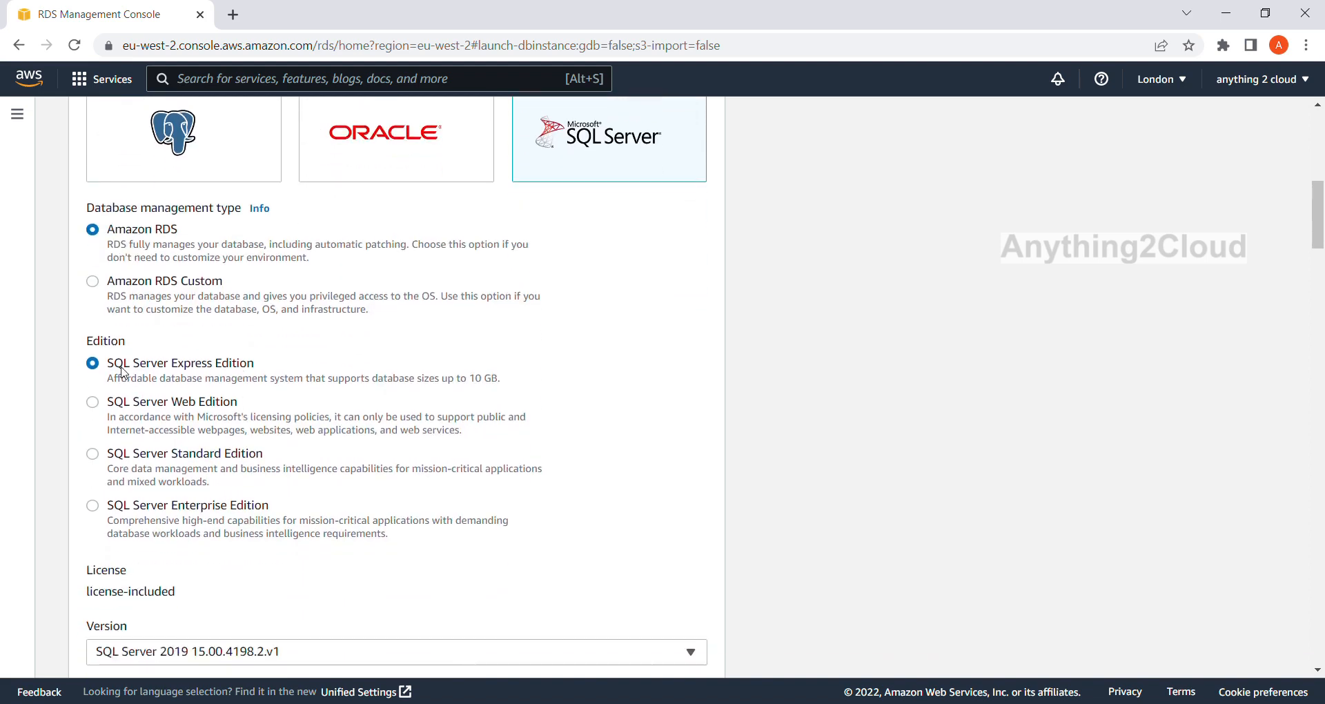
left_click(93, 456)
Check the available engine versions, keep SQL Server 2019 15.00.4198.2.v1, and choose the Dev/Test template.
scroll(243, 458, "down", 1)
scroll(237, 452, "down", 1)
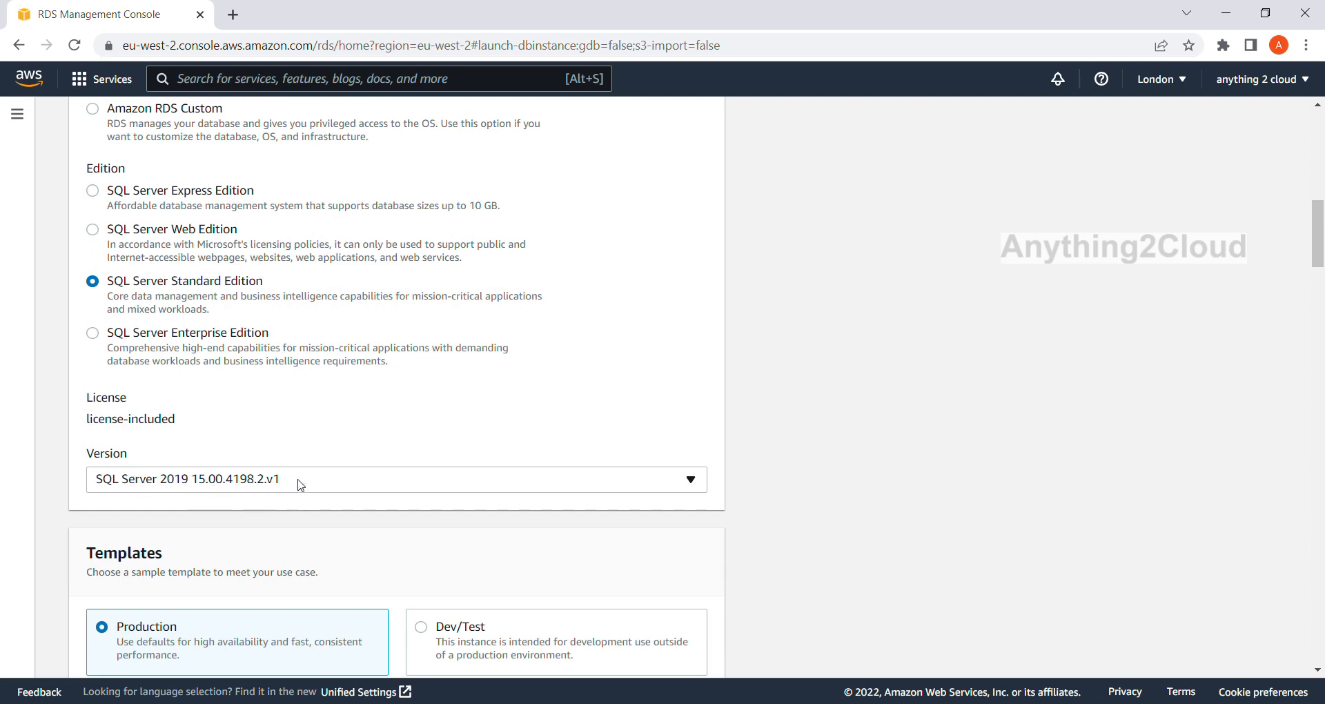
left_click(690, 483)
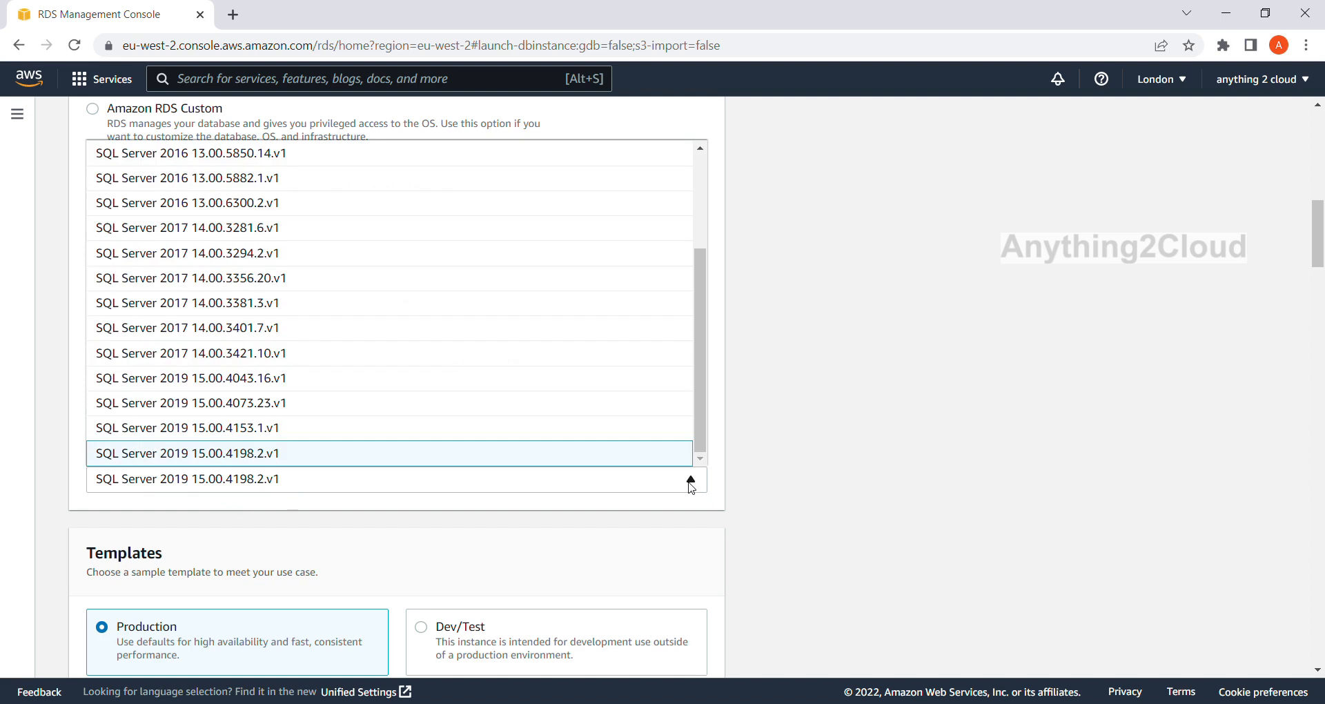
left_click(690, 483)
scroll(681, 473, "down", 5)
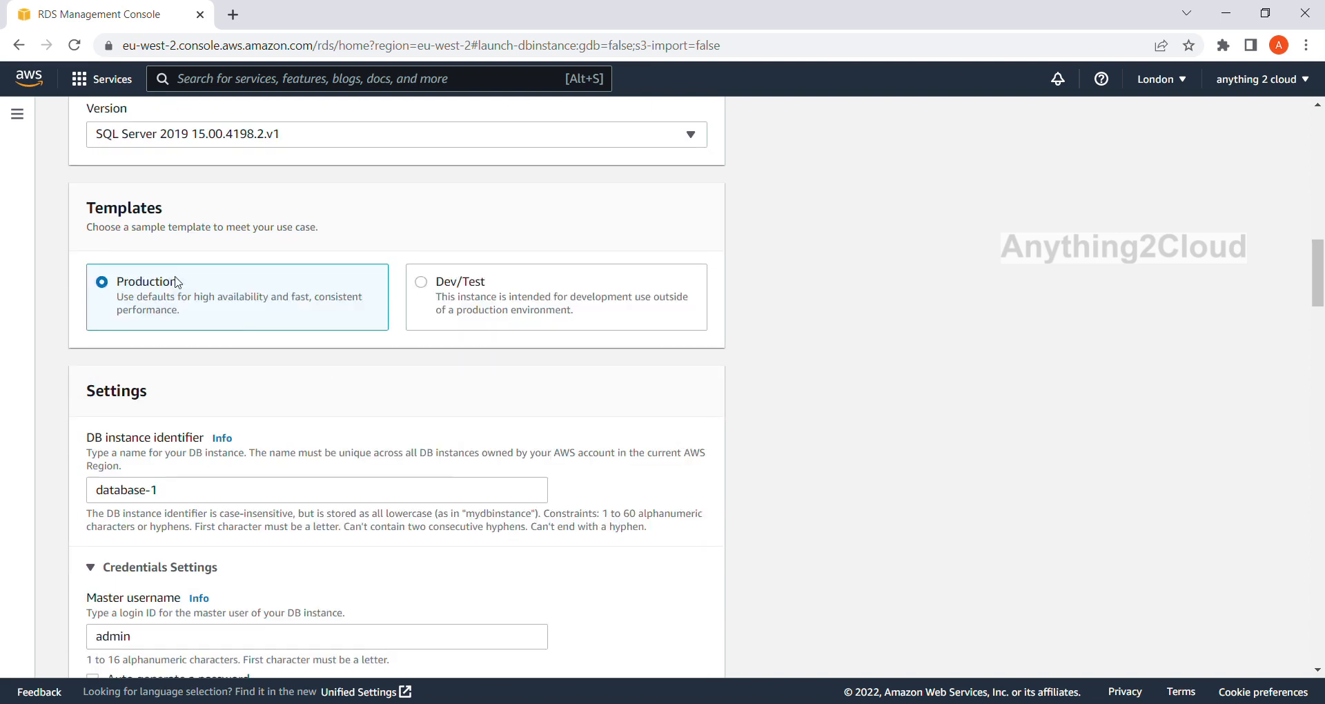
left_click(422, 283)
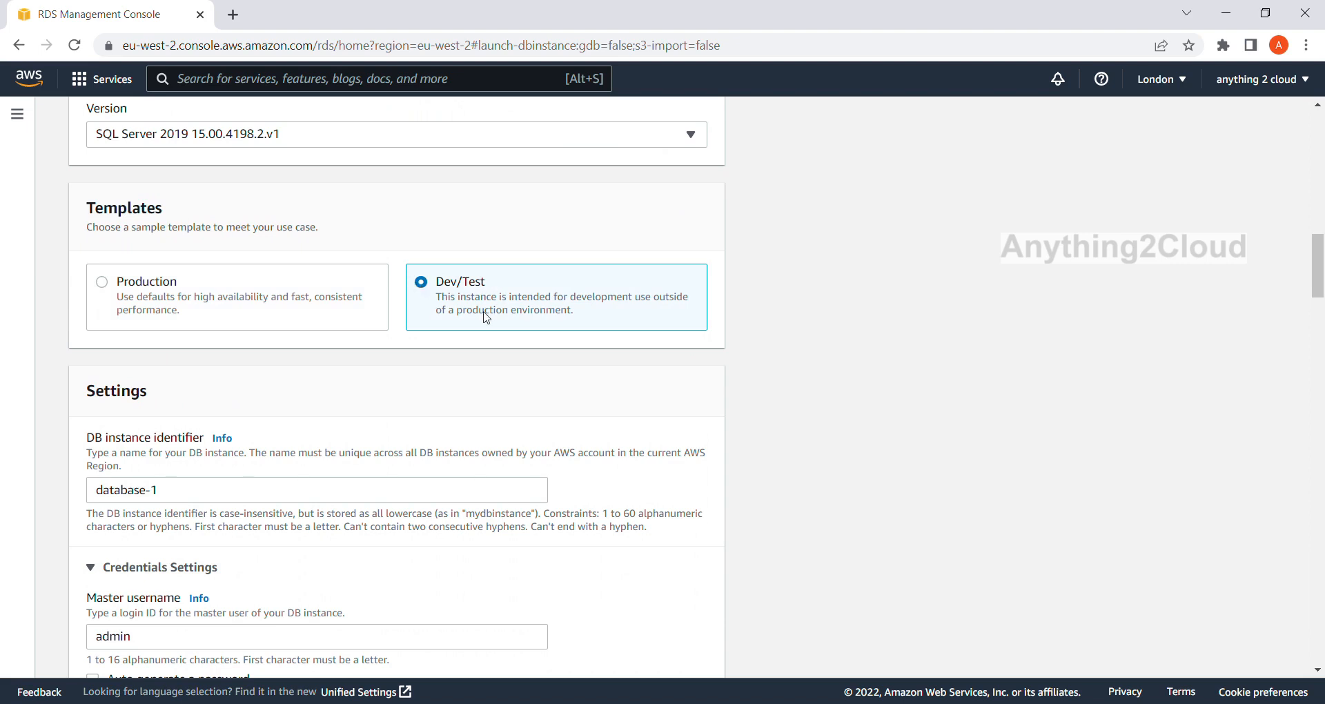
Set the DB instance identifier to sqldatabase.
scroll(485, 318, "down", 1)
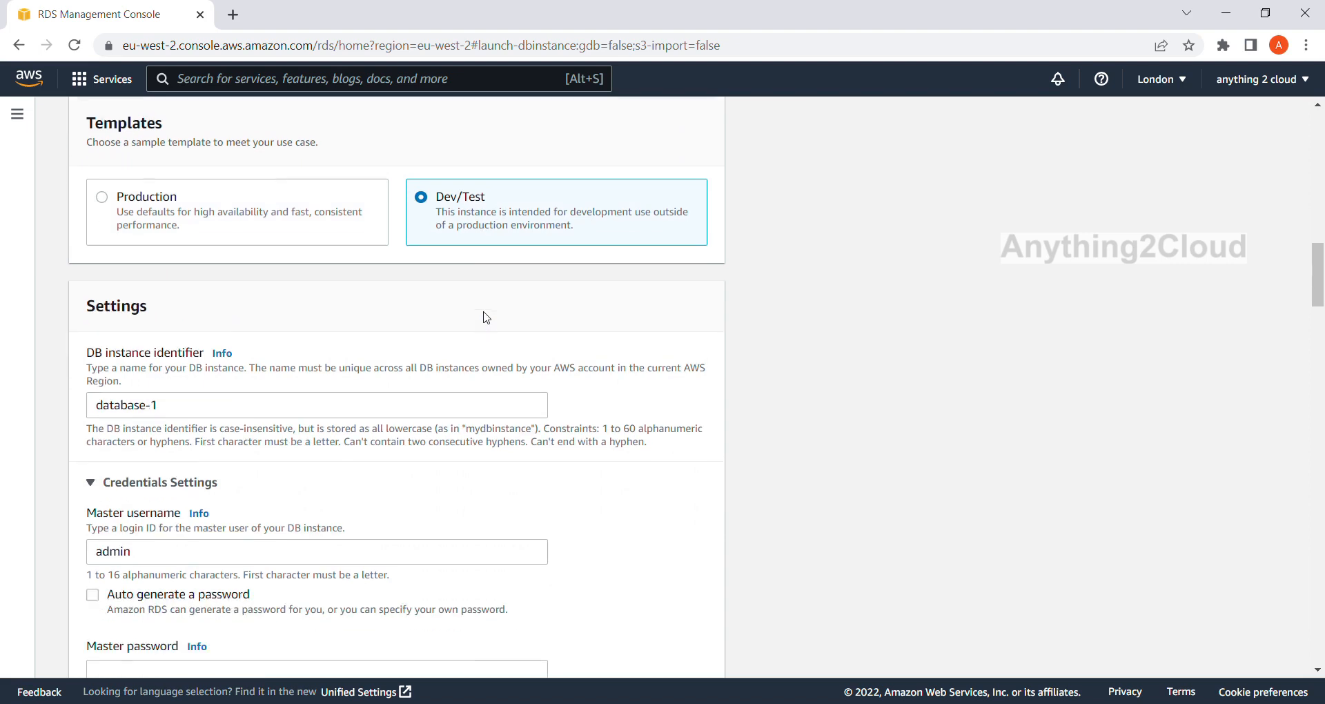
left_click(179, 410)
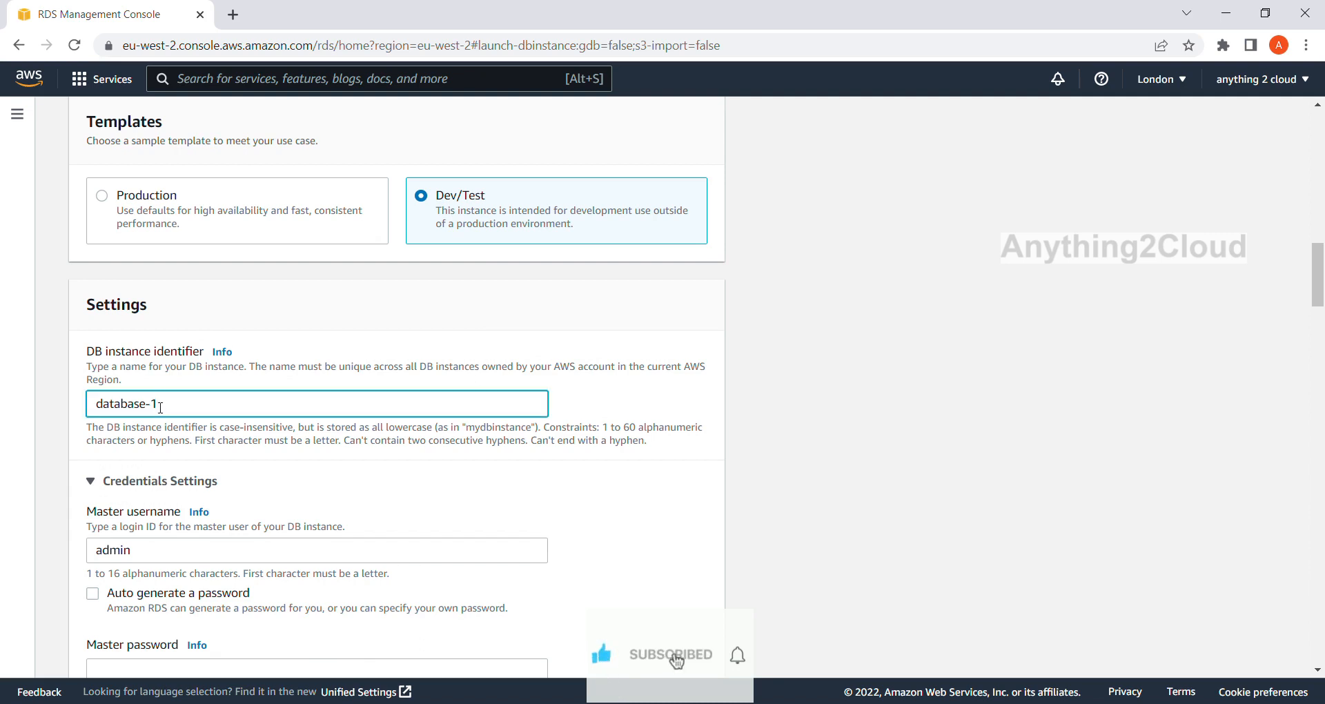
key("BackSpace")
key("BackSpace")
type("sql")
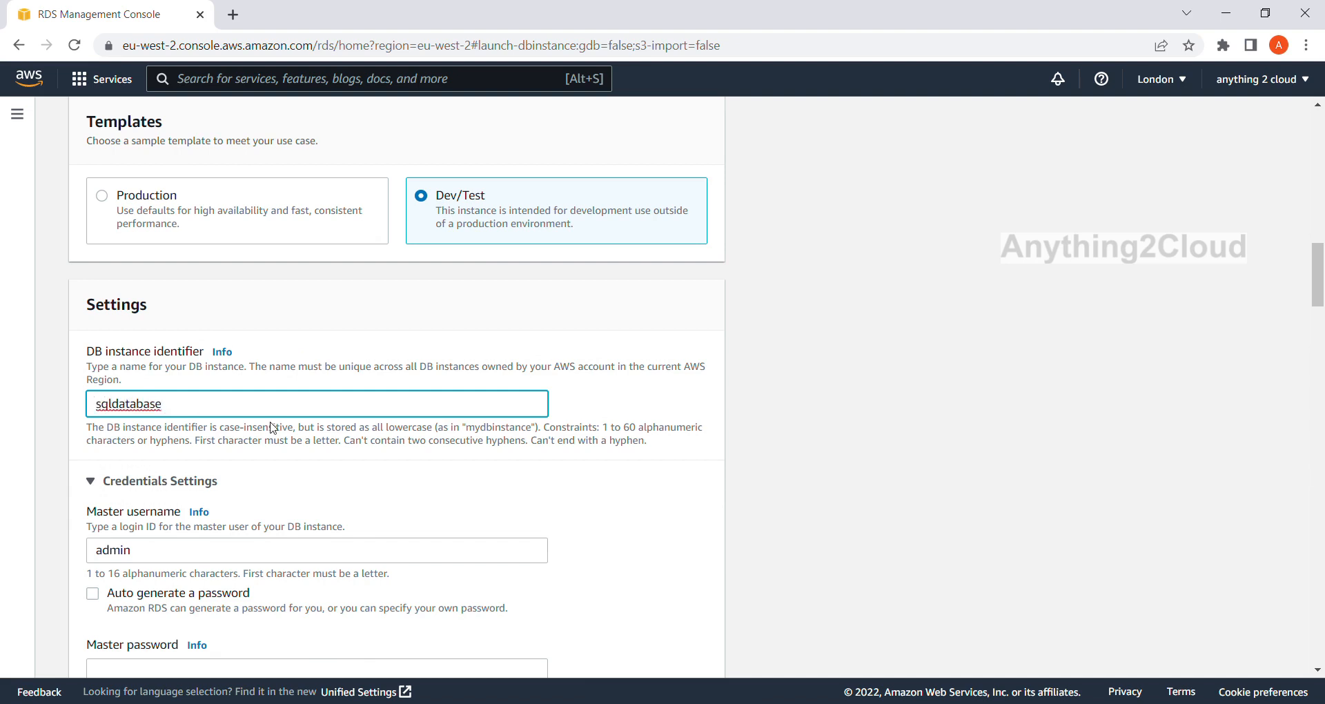
Enter the master password for the admin user and repeat it in the confirmation field.
scroll(270, 428, "down", 3)
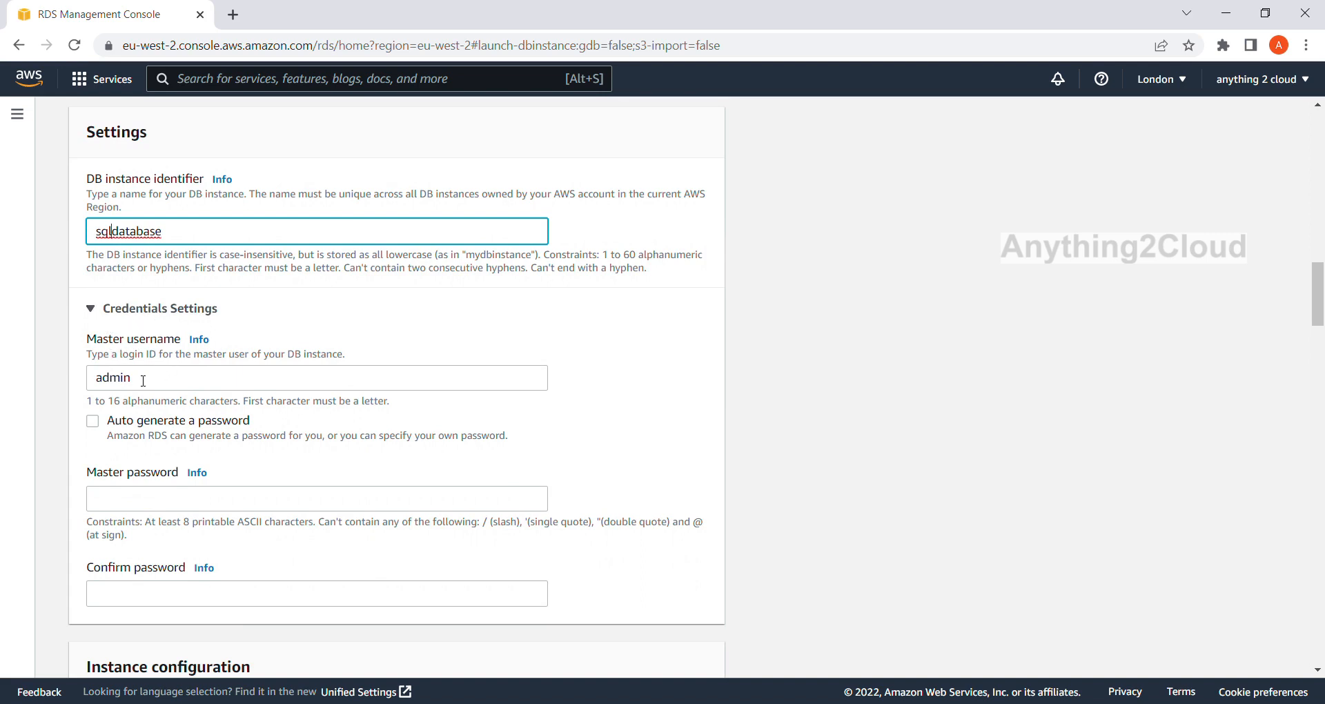
scroll(166, 407, "down", 1)
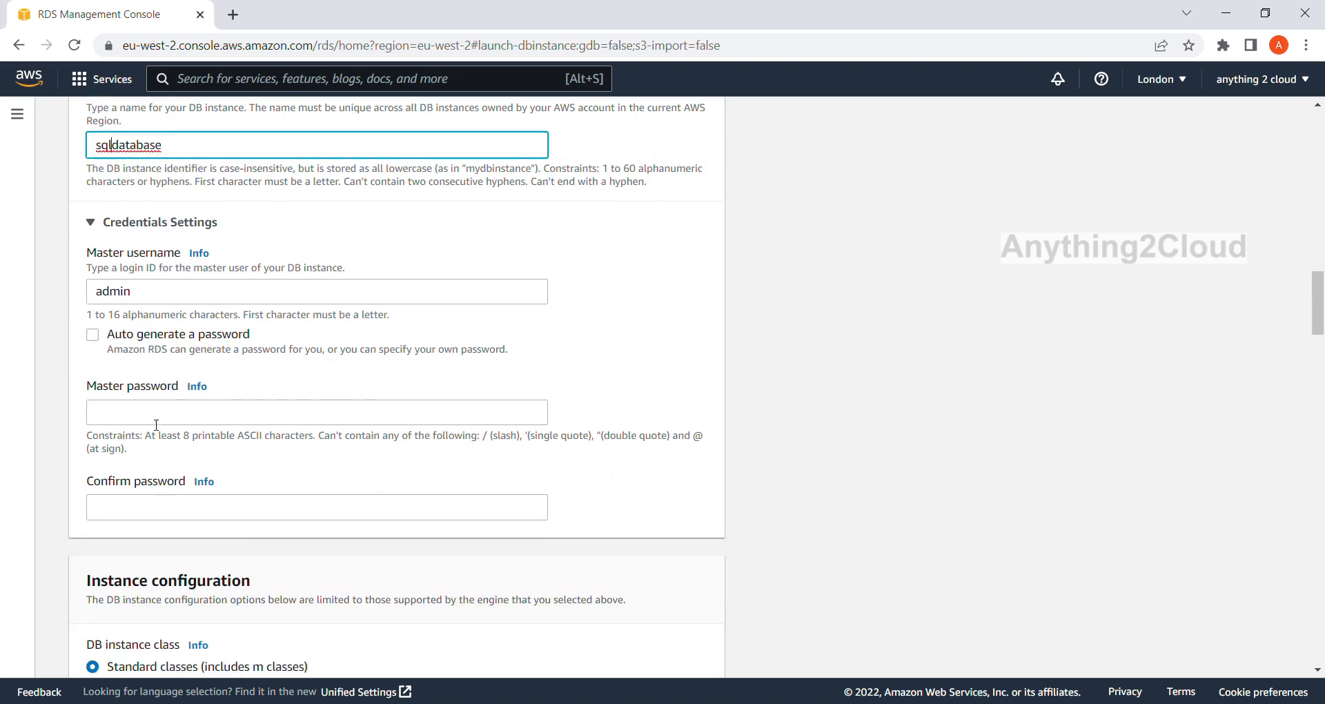
left_click(151, 419)
type("•")
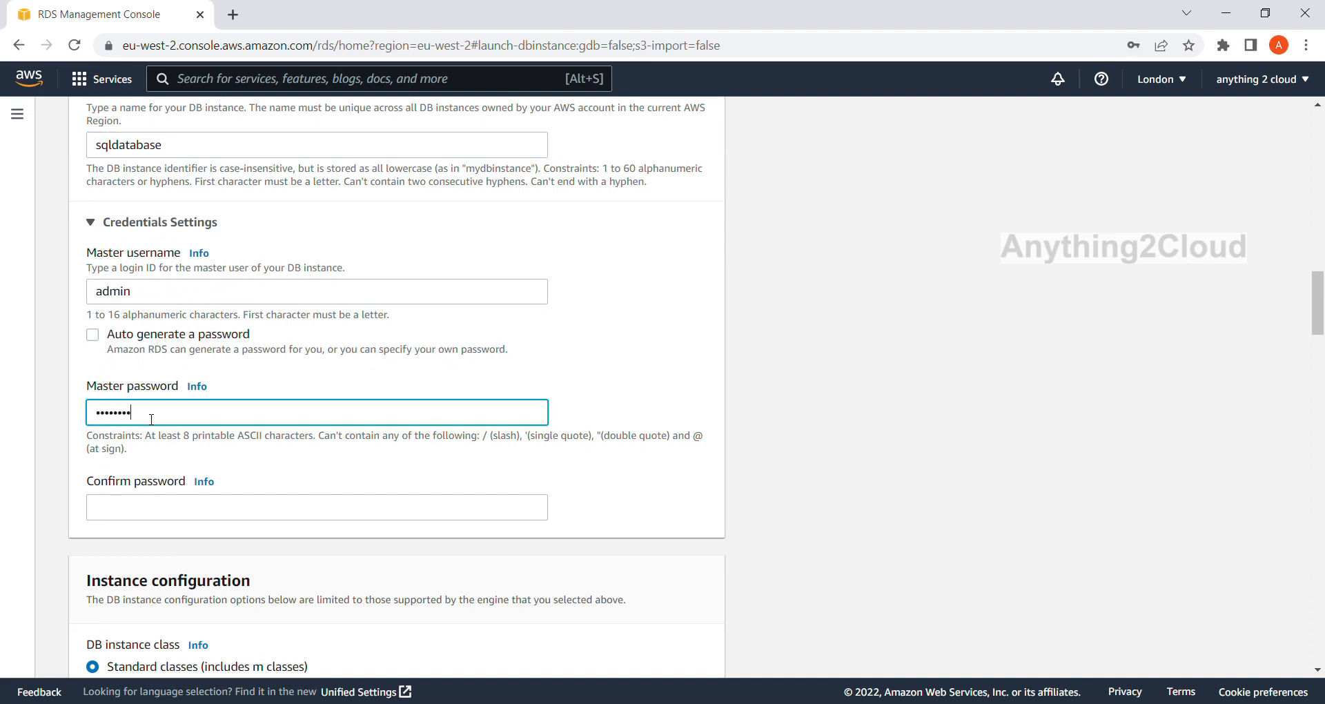
left_click(199, 517)
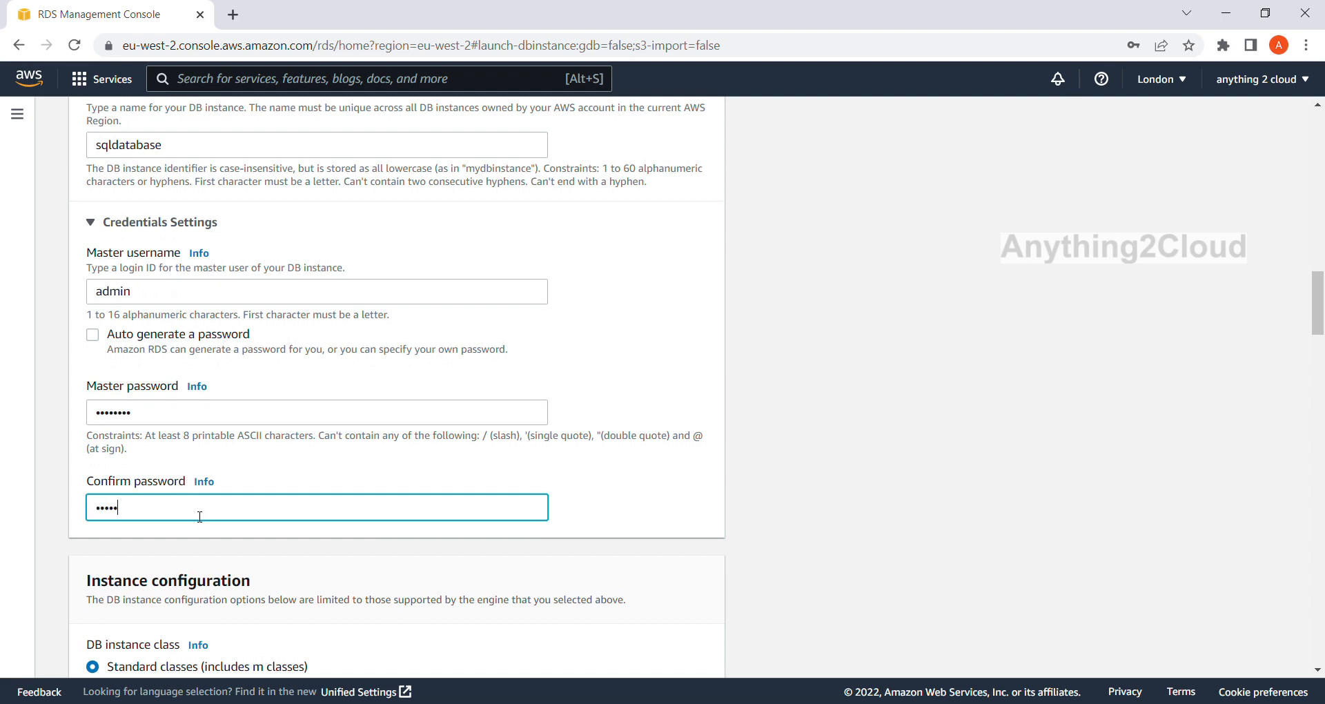
Browse the standard instance classes and set the DB instance class to db.m5.large.
scroll(203, 514, "down", 3)
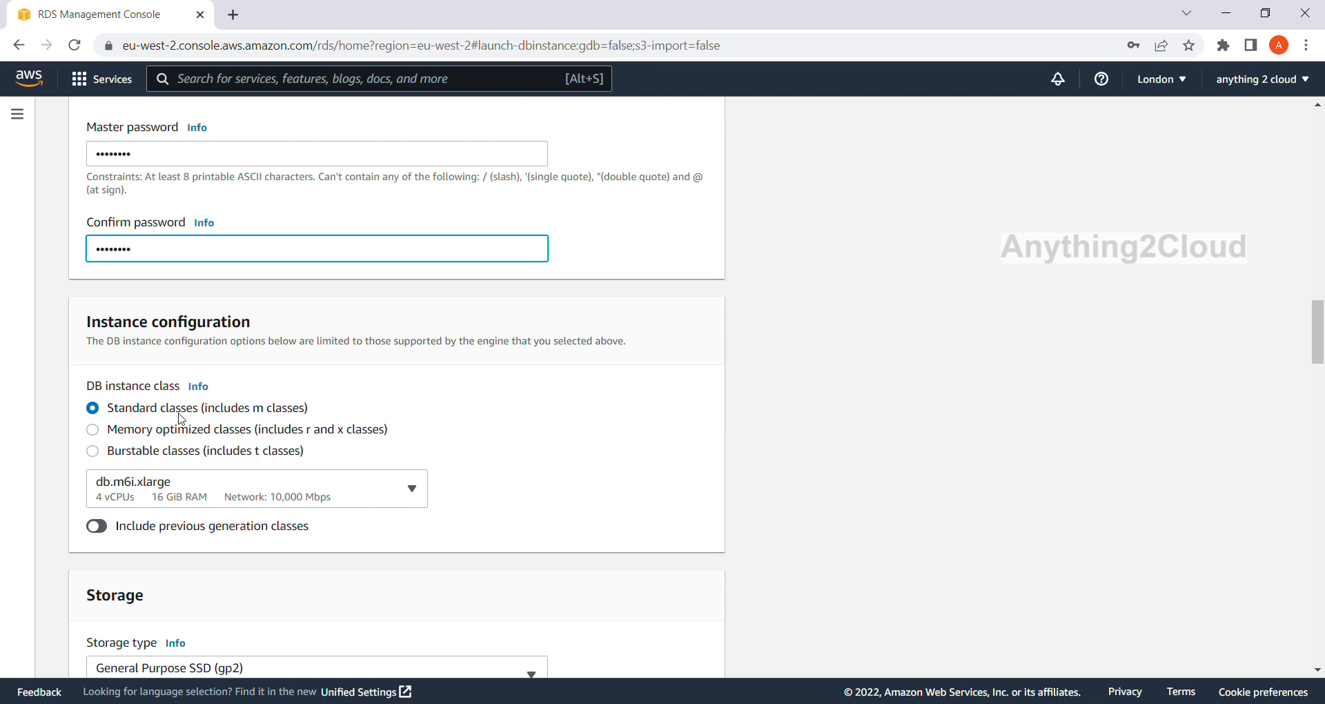
left_click(412, 494)
scroll(382, 336, "up", 5)
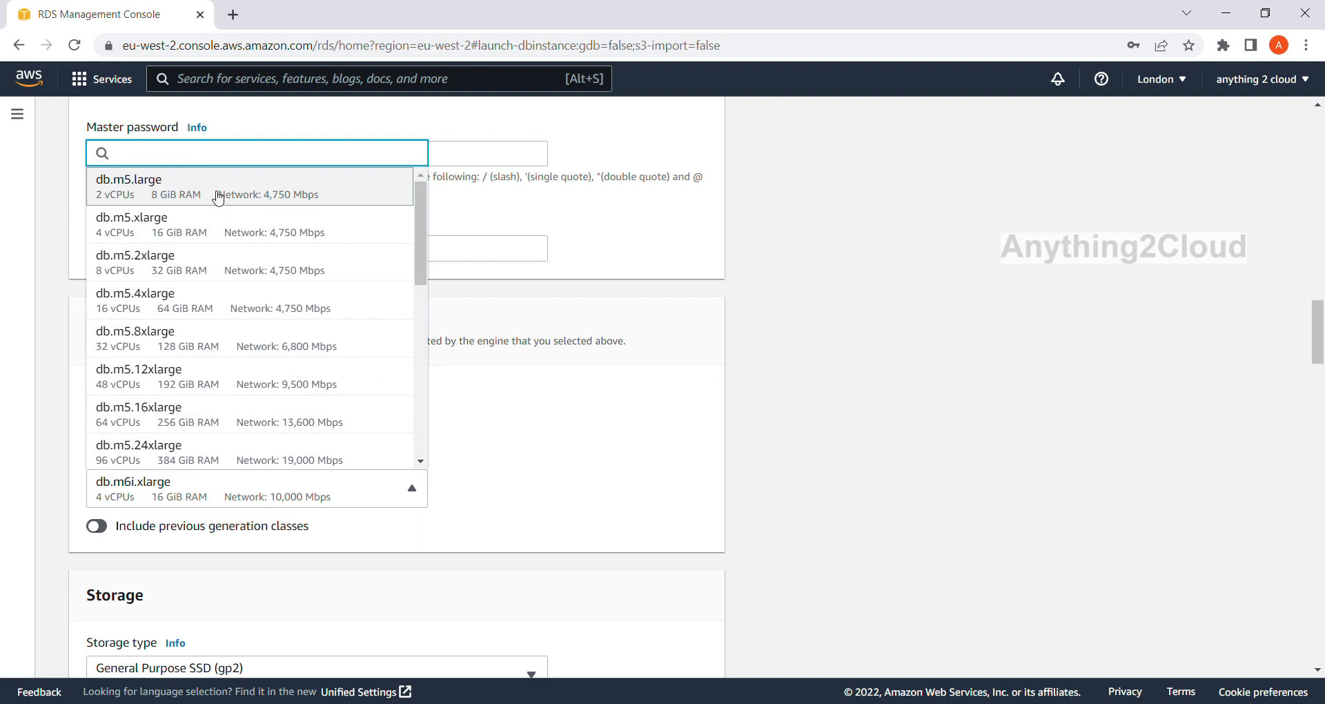
scroll(266, 308, "down", 7)
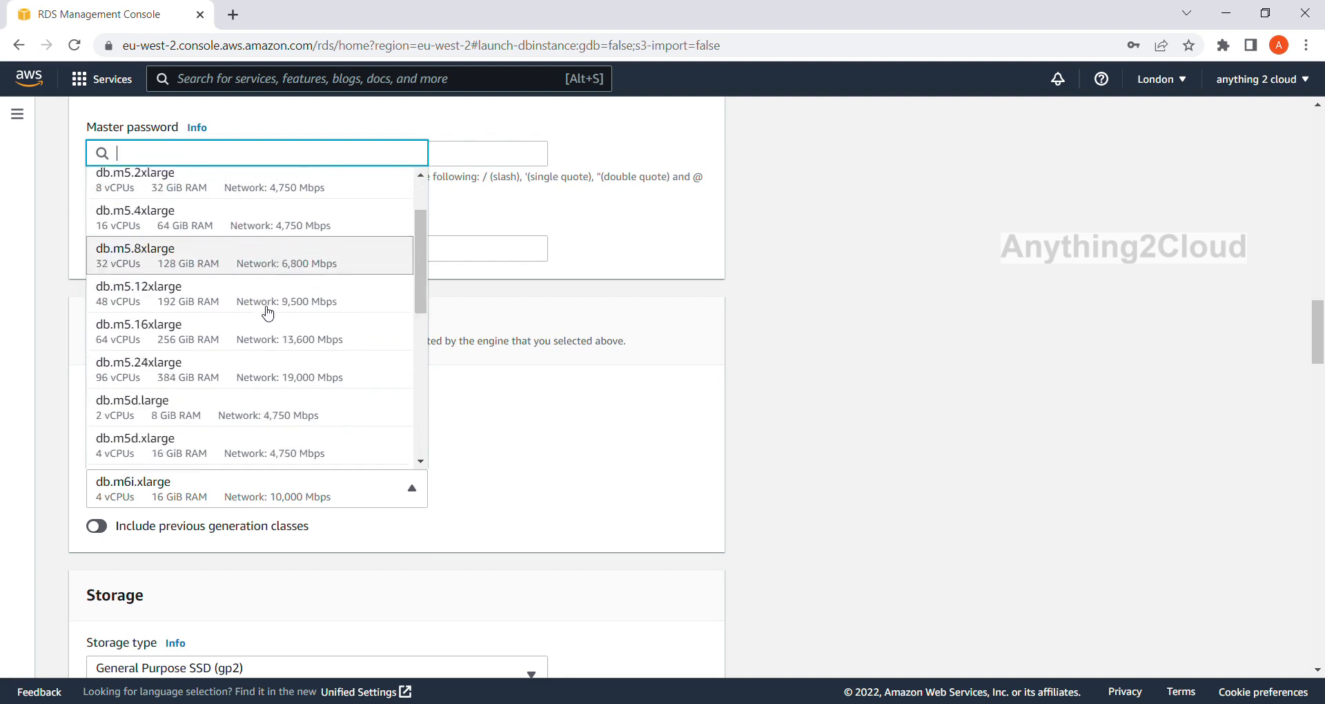
scroll(268, 314, "up", 7)
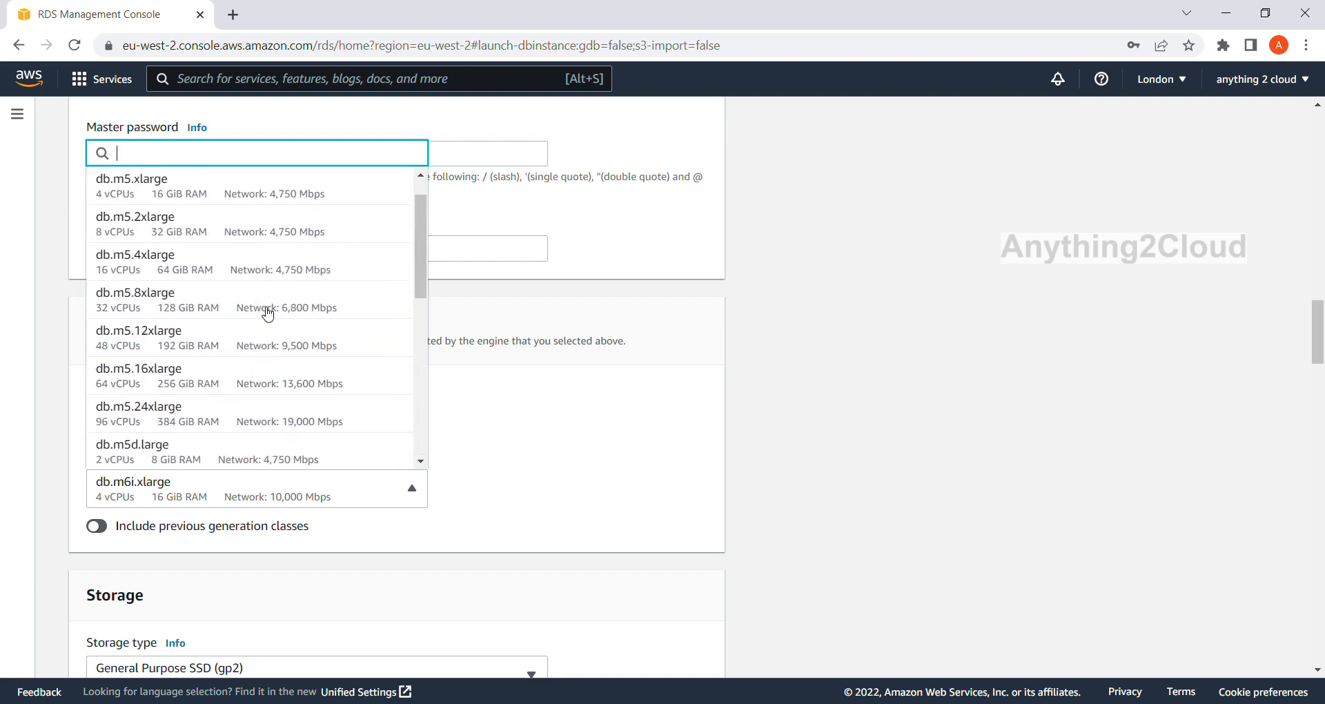
scroll(268, 314, "up", 4)
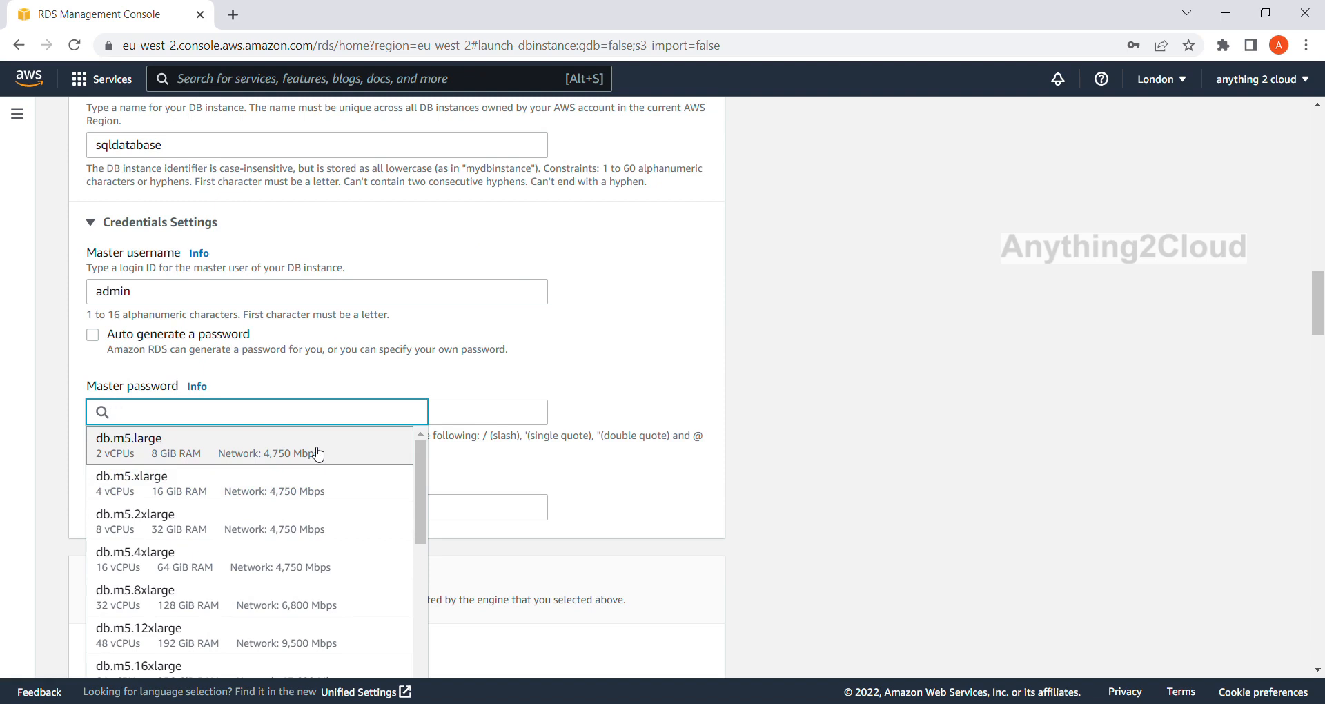
left_click(318, 453)
Review the engine, edition, version and template choices made so far for the new database.
scroll(527, 408, "up", 12)
scroll(526, 410, "up", 10)
scroll(257, 488, "down", 2)
scroll(253, 492, "down", 1)
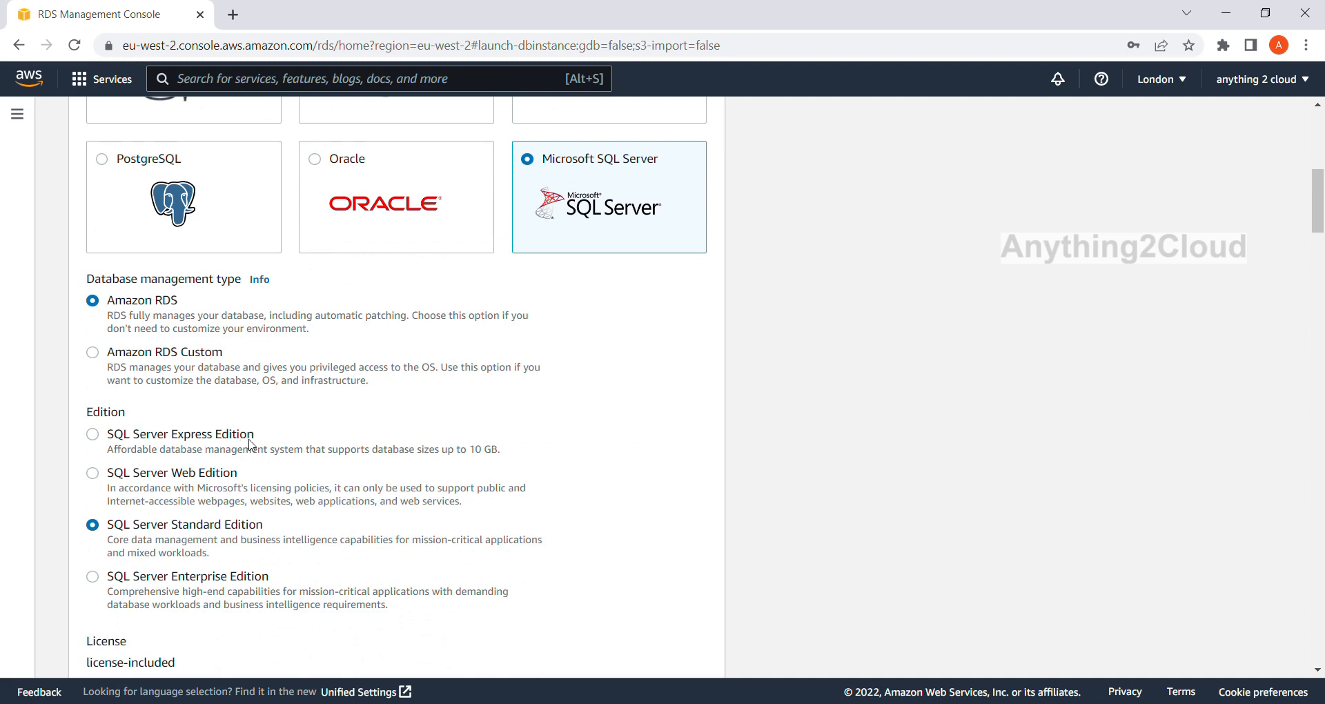
scroll(250, 445, "down", 2)
scroll(248, 445, "down", 3)
scroll(249, 446, "down", 8)
scroll(248, 445, "up", 5)
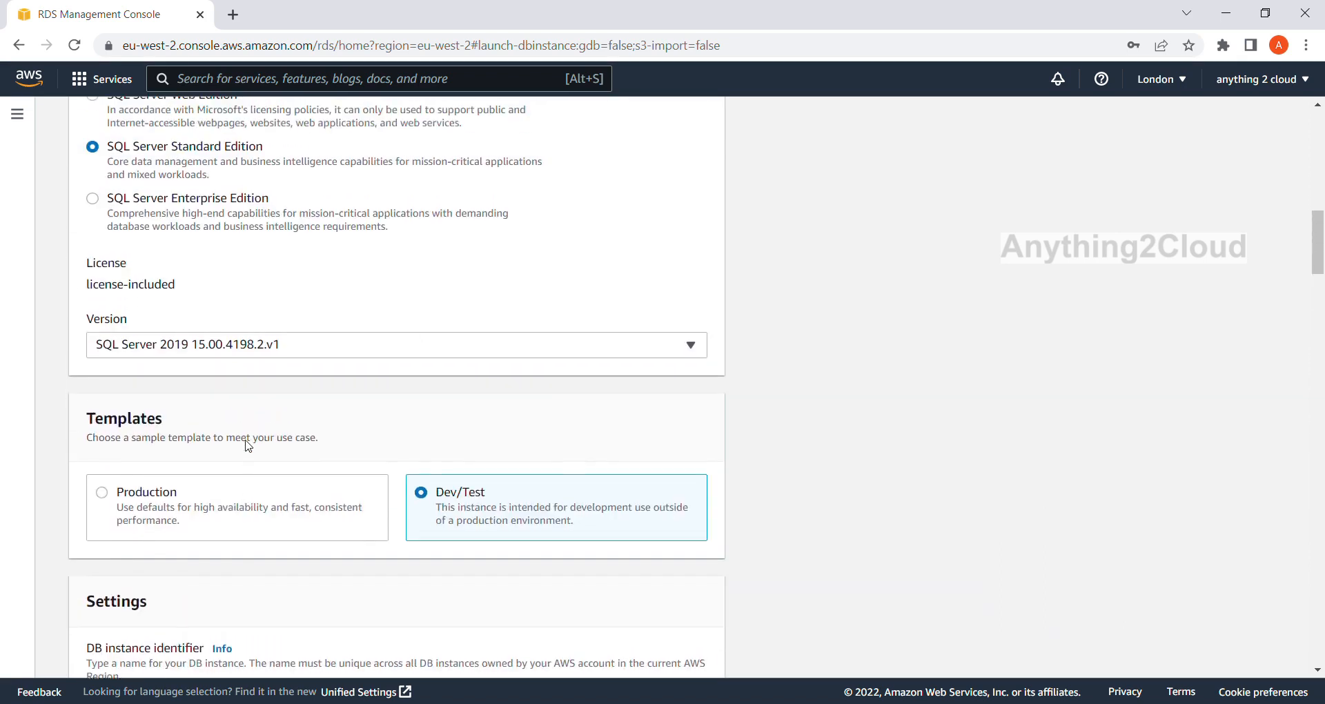
scroll(249, 445, "up", 2)
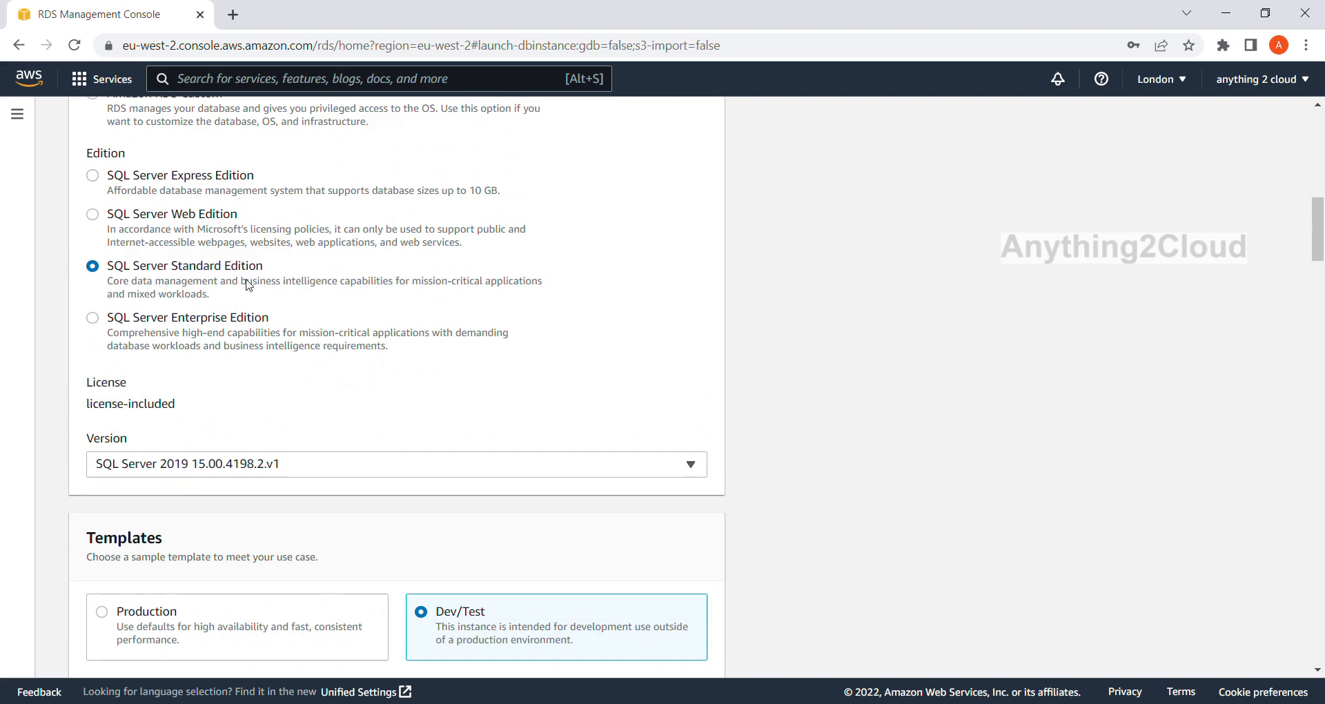
scroll(234, 284, "down", 15)
scroll(249, 284, "down", 1)
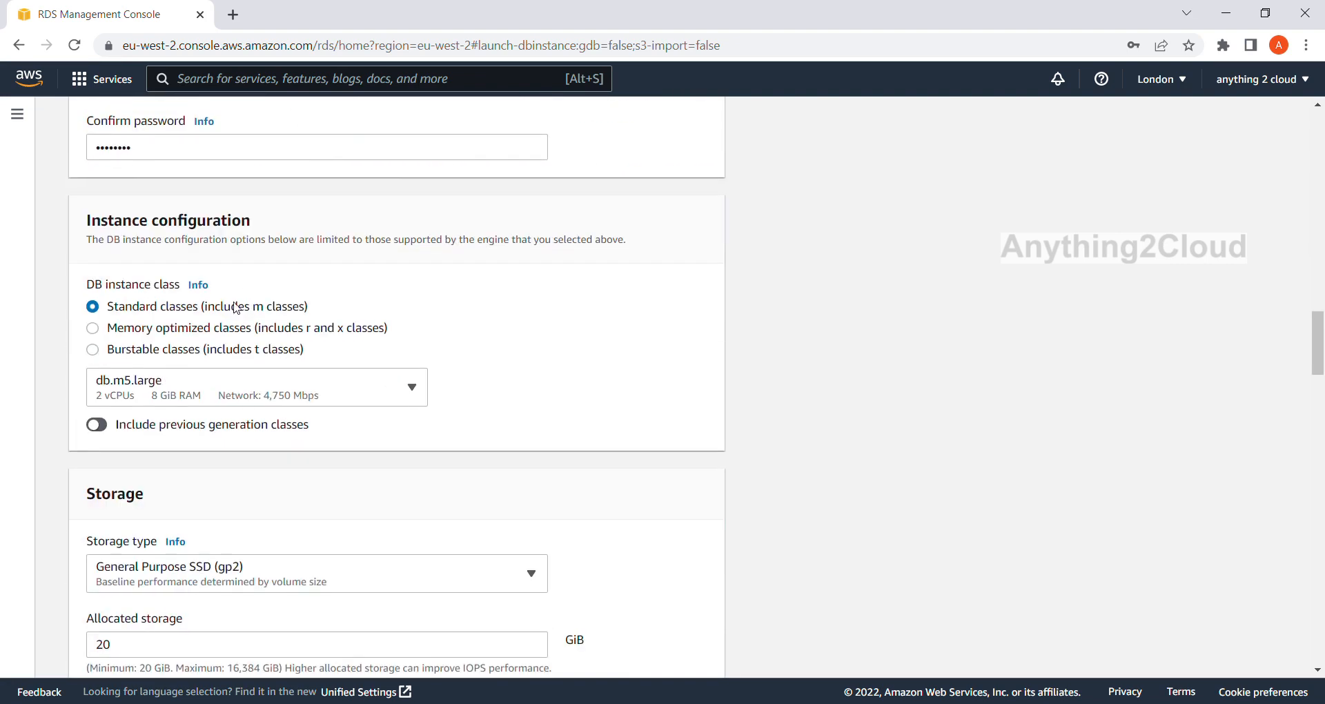
Check the standard DB instance class choices again and keep db.m5.large selected.
left_click(355, 399)
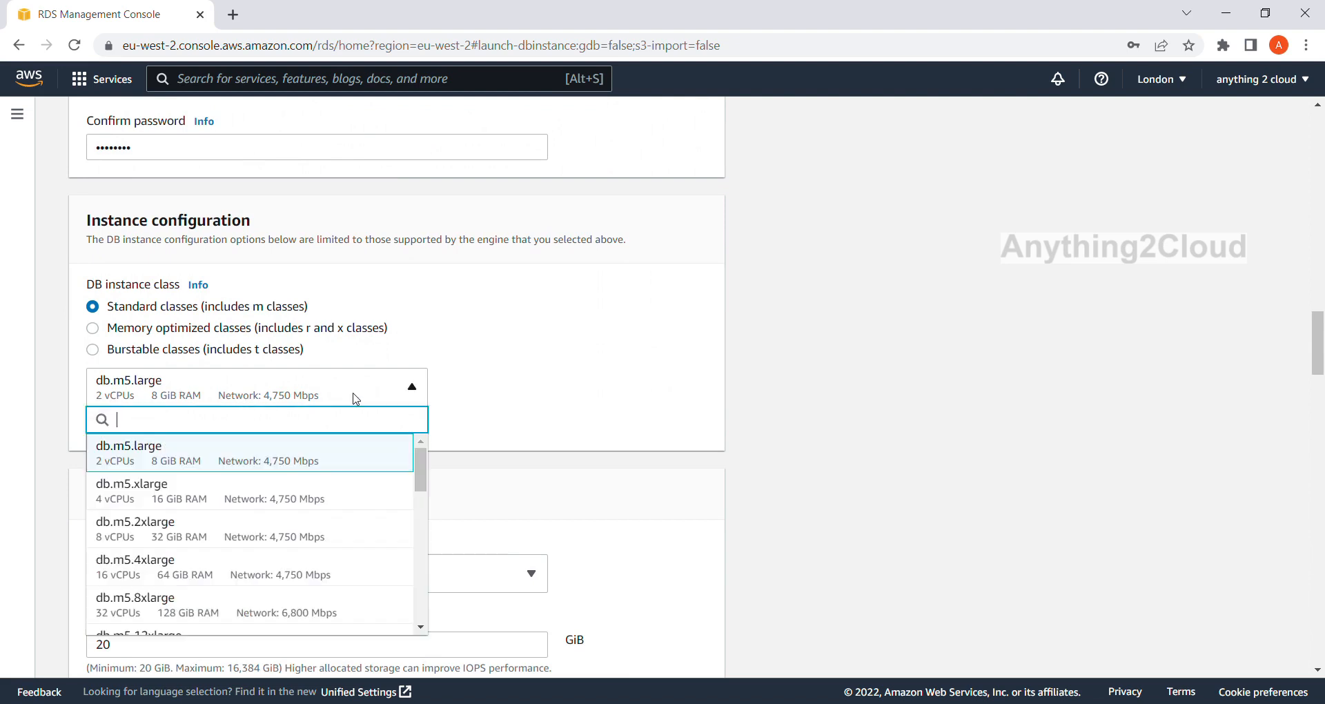
left_click(256, 455)
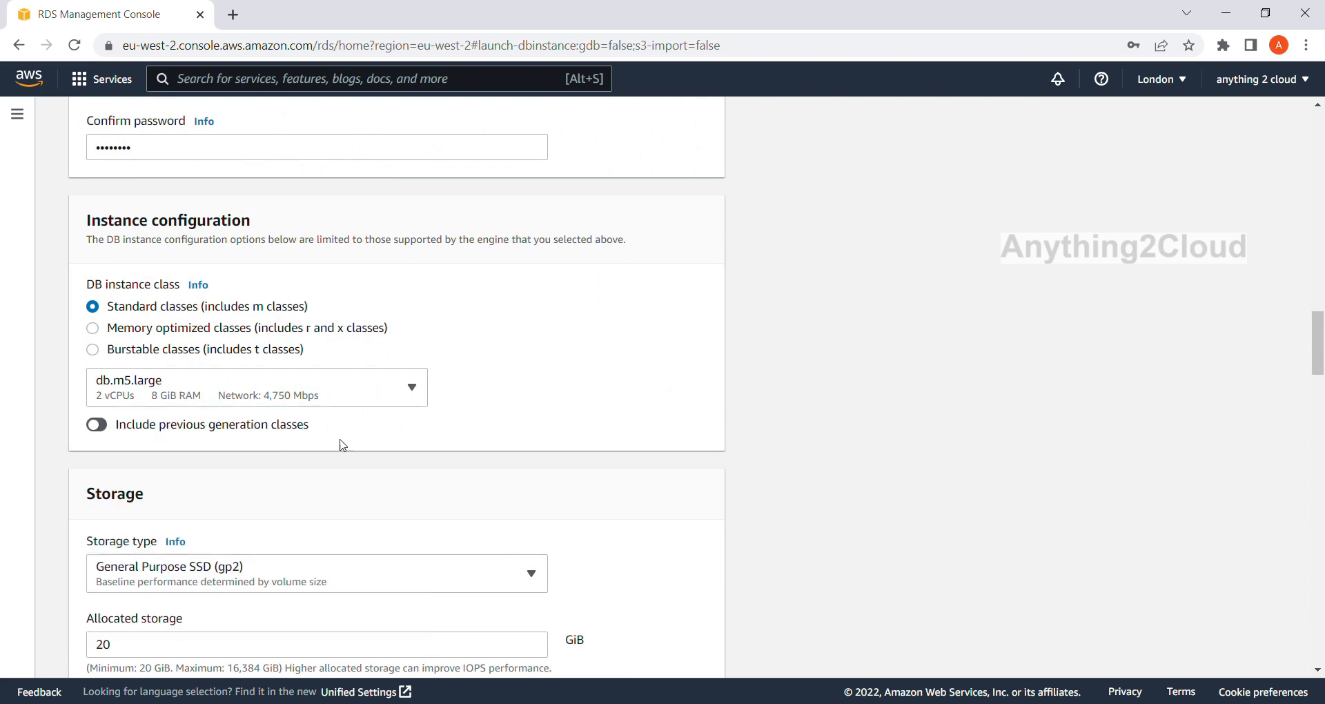
left_click(412, 388)
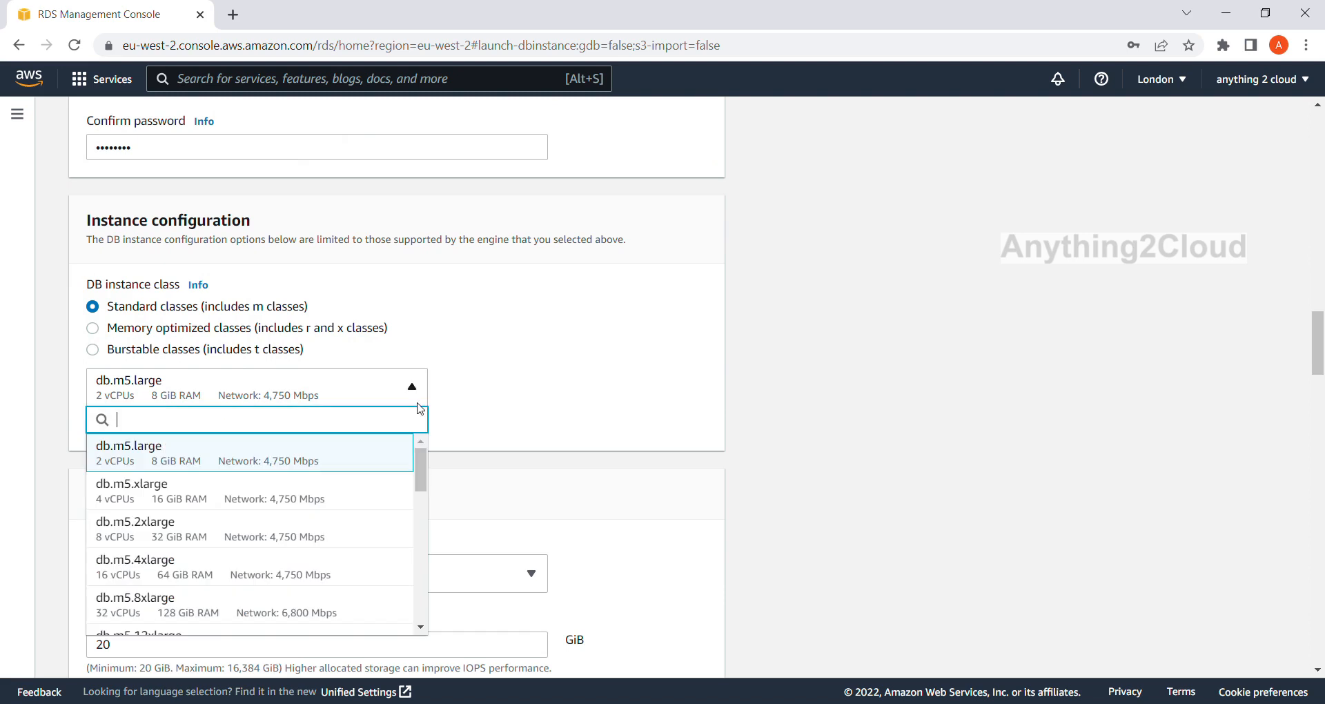
left_click(289, 475)
Disable storage autoscaling in the database's storage settings.
scroll(415, 466, "down", 4)
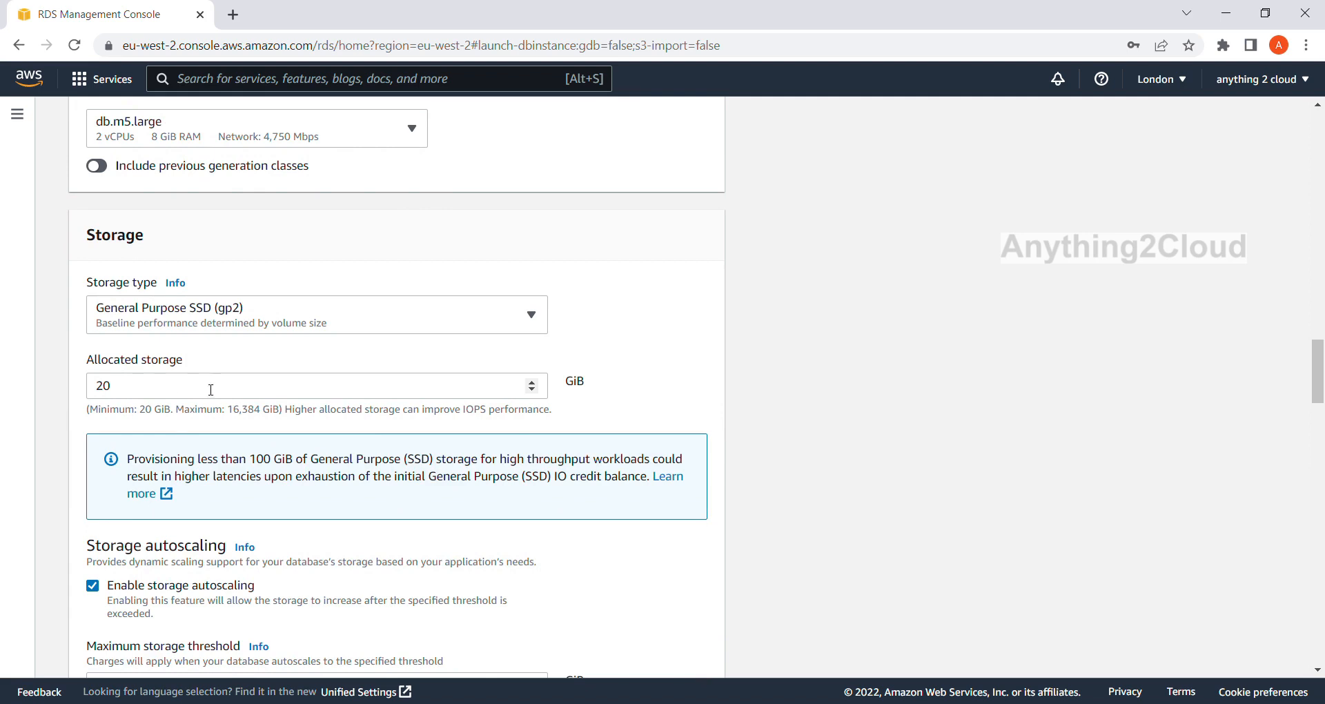
scroll(160, 390, "down", 3)
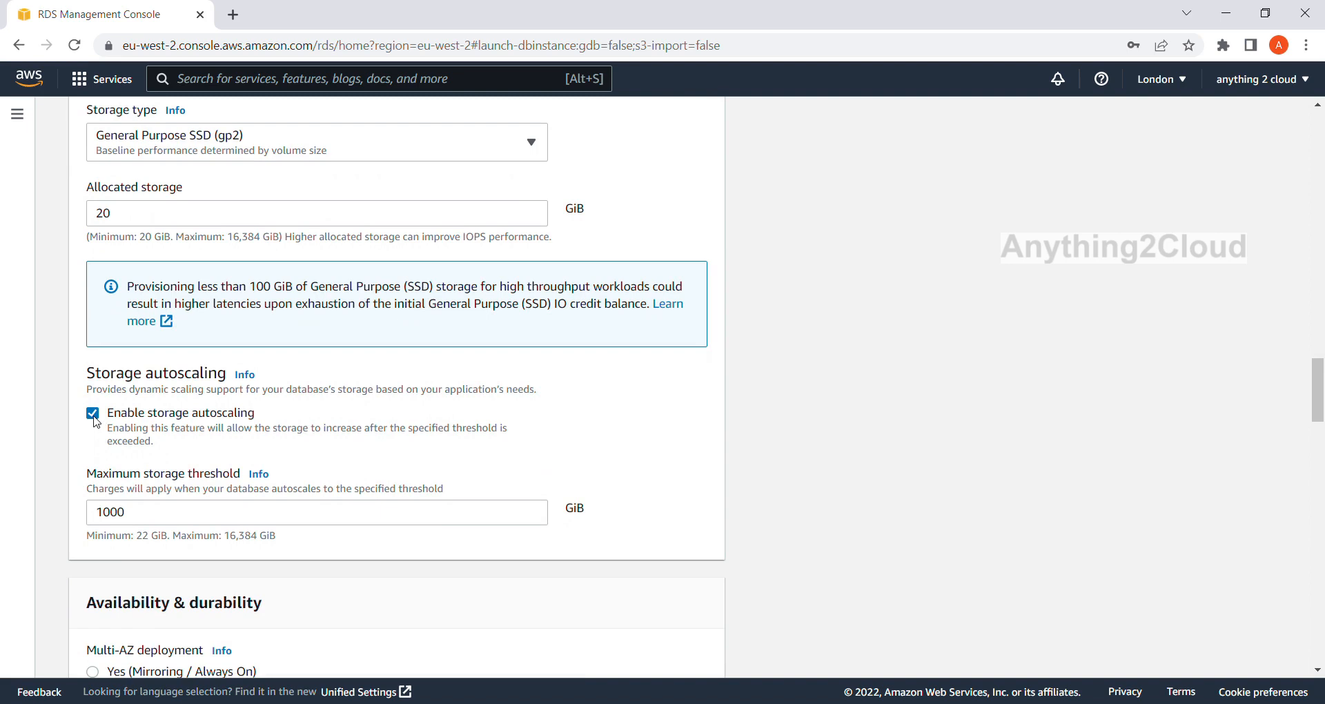
left_click(93, 414)
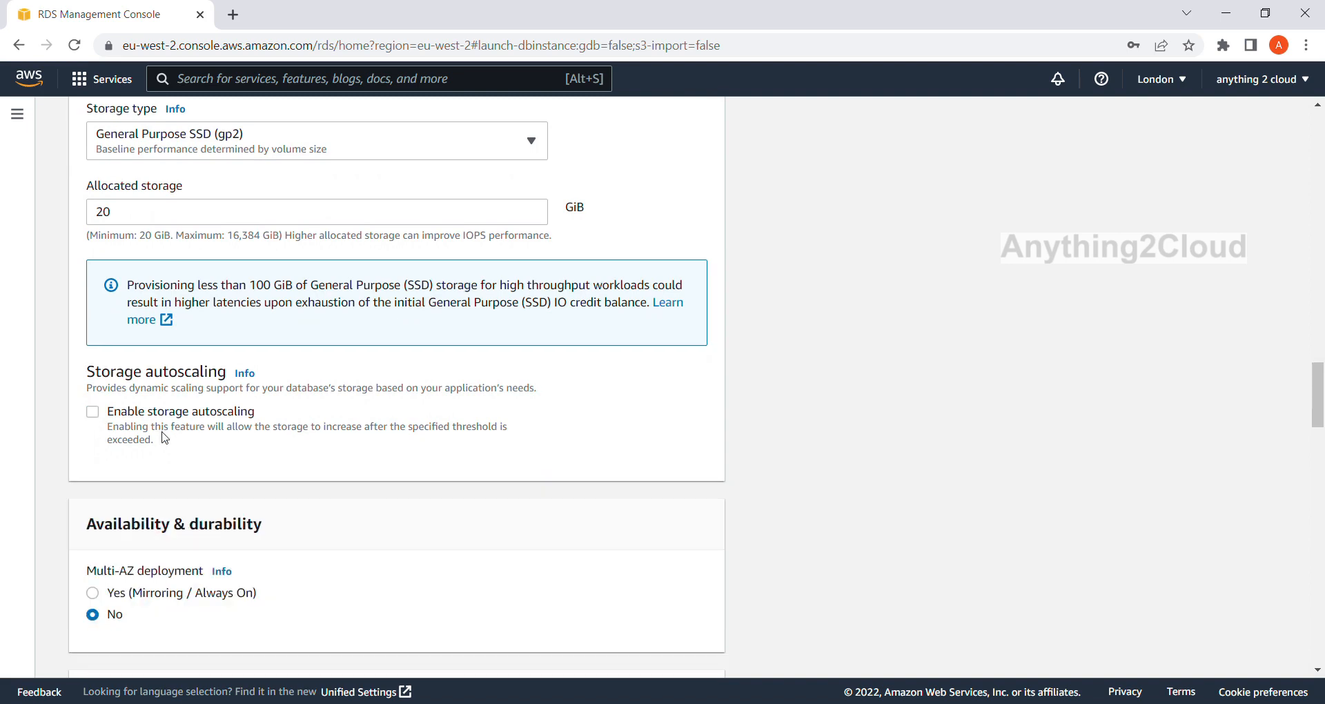
Keep Multi-AZ deployment off and set the database's virtual private cloud to Create new VPC.
scroll(162, 431, "down", 3)
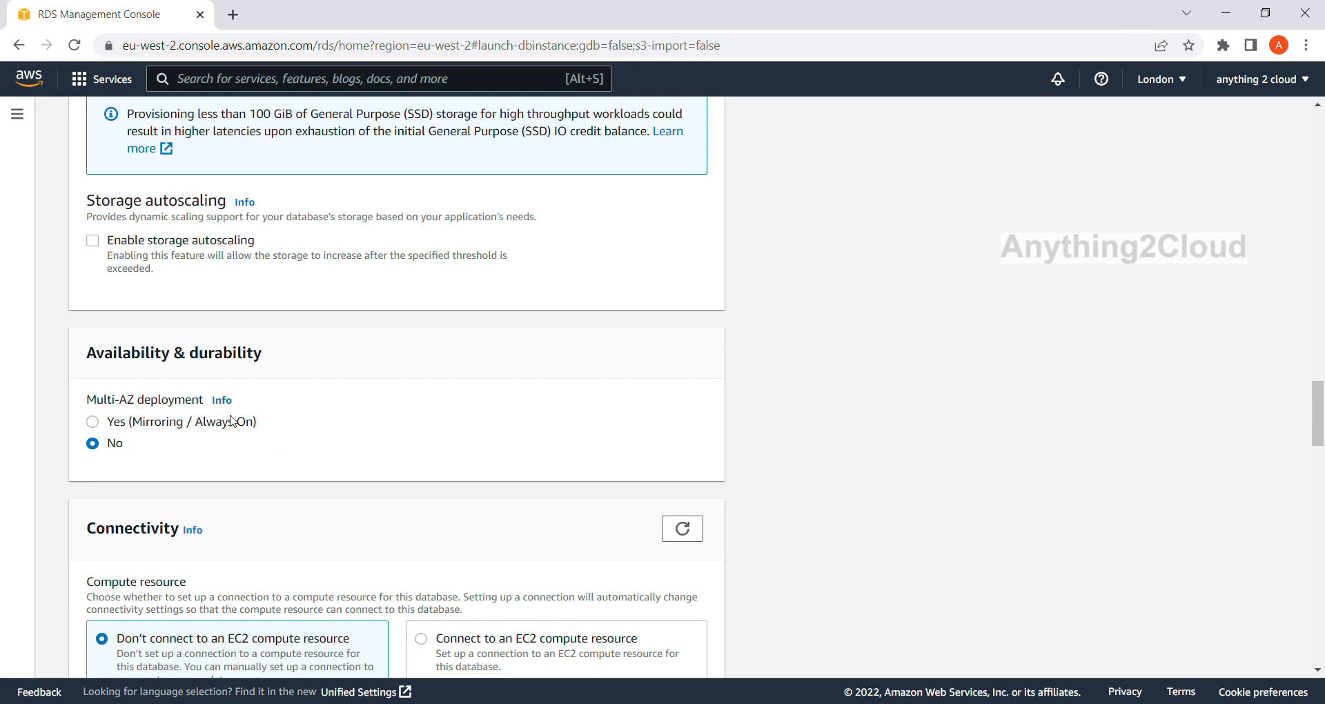
scroll(116, 450, "down", 5)
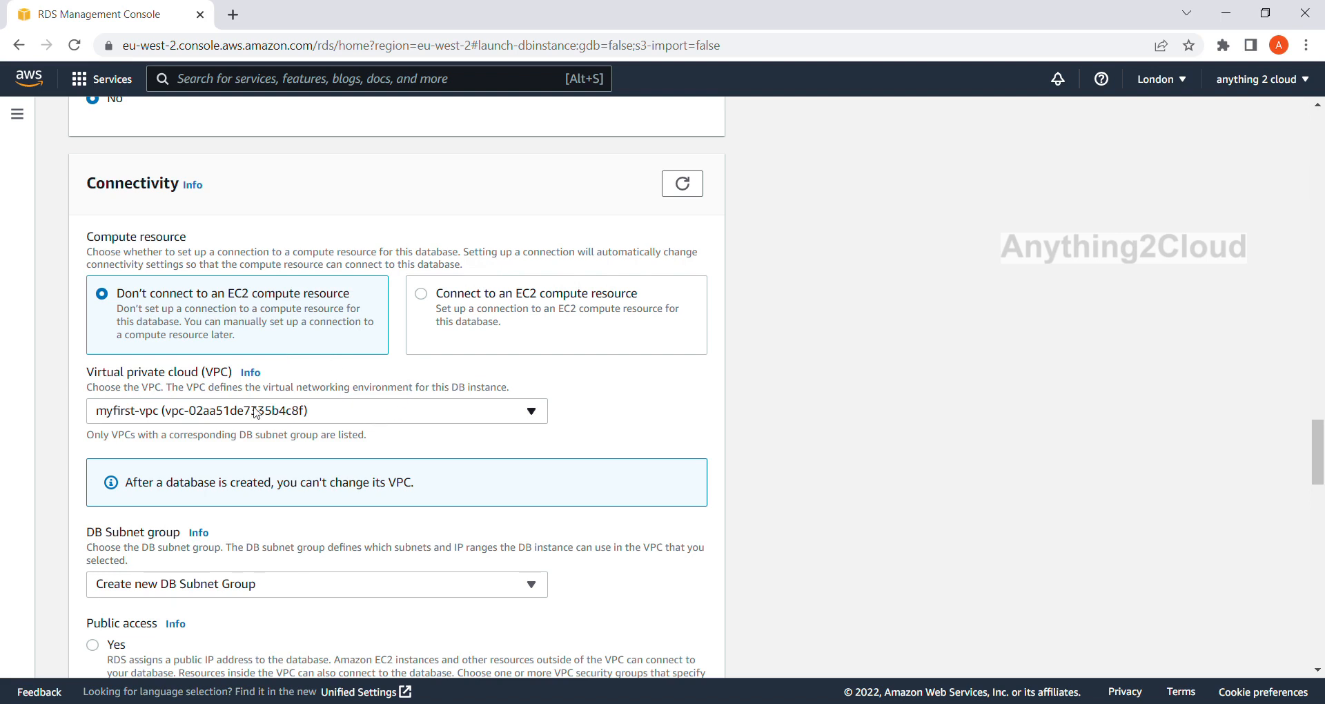
left_click(533, 414)
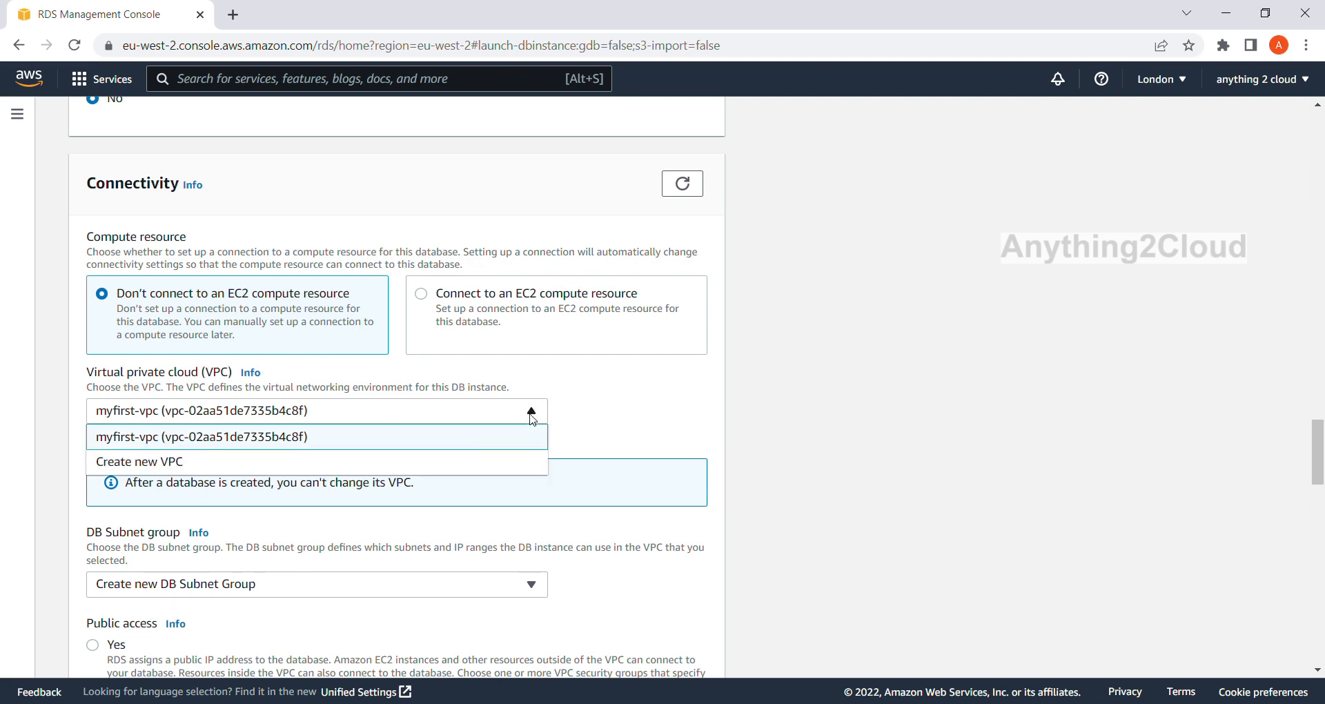
left_click(448, 472)
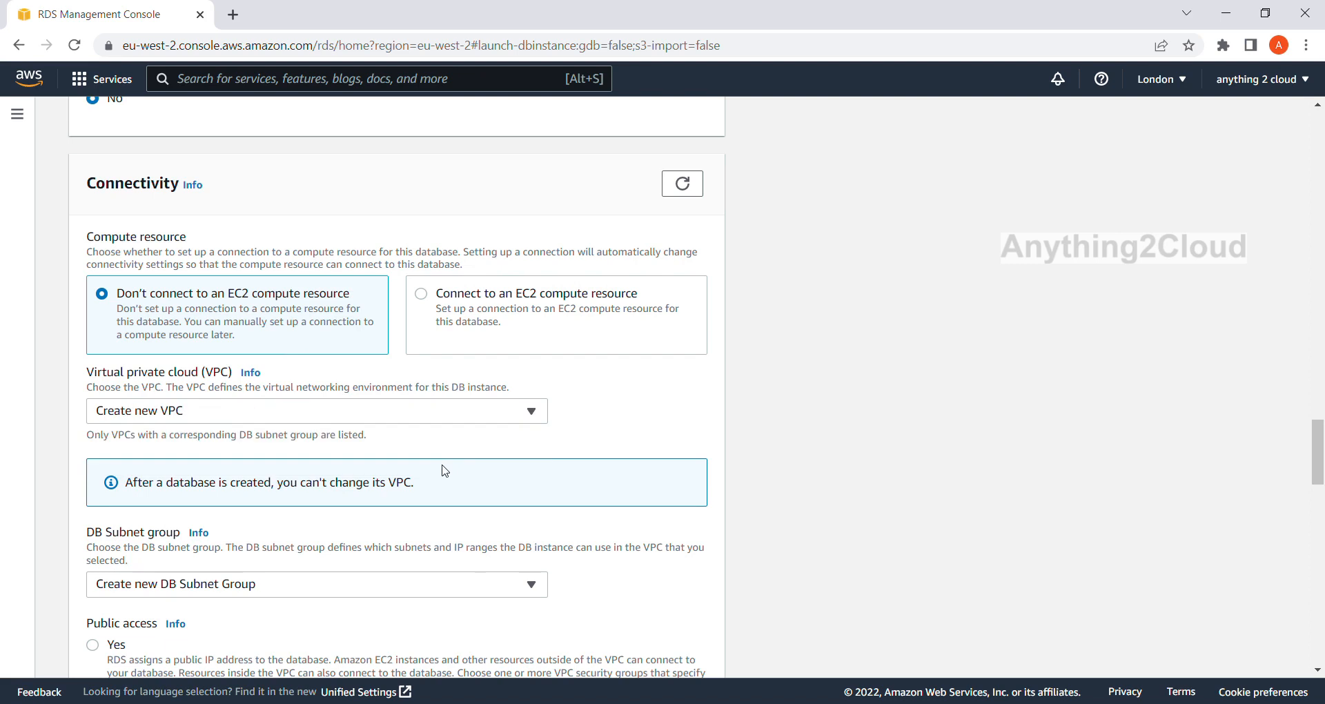
Keep Create new DB Subnet Group and set the database's public access to Yes.
scroll(547, 450, "down", 1)
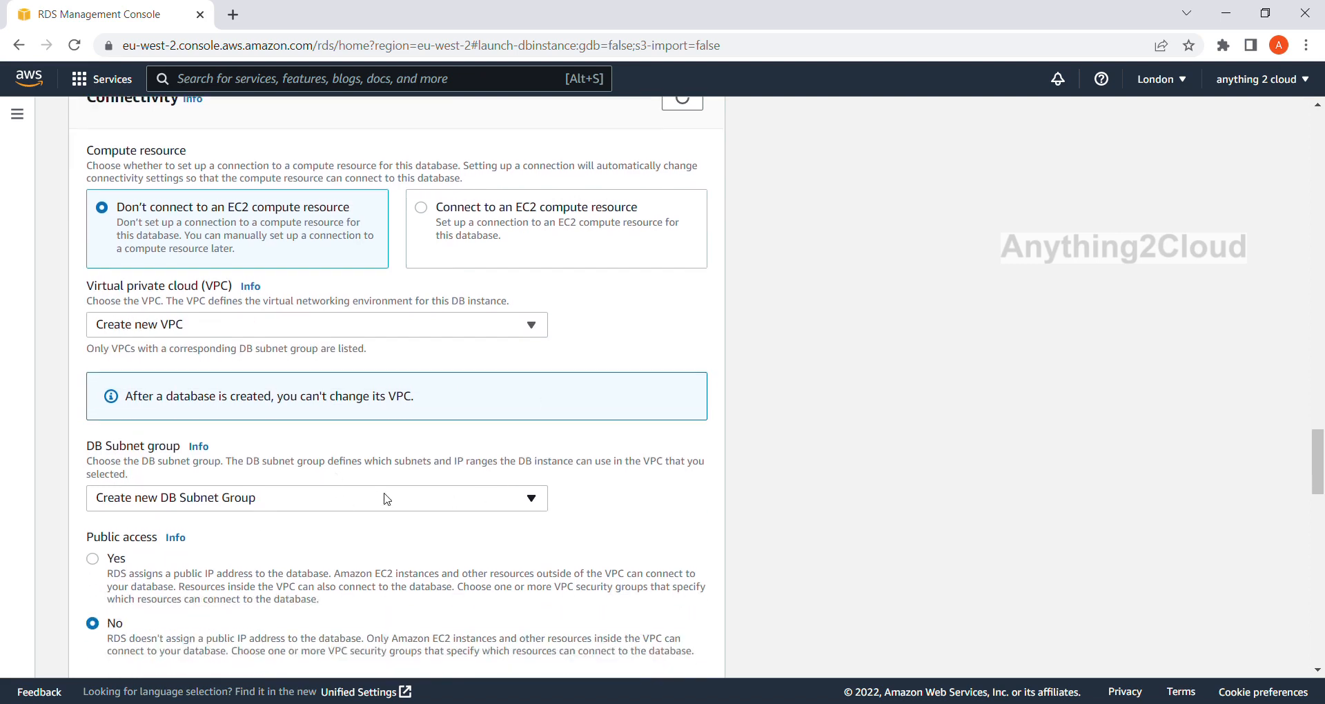
scroll(388, 497, "down", 1)
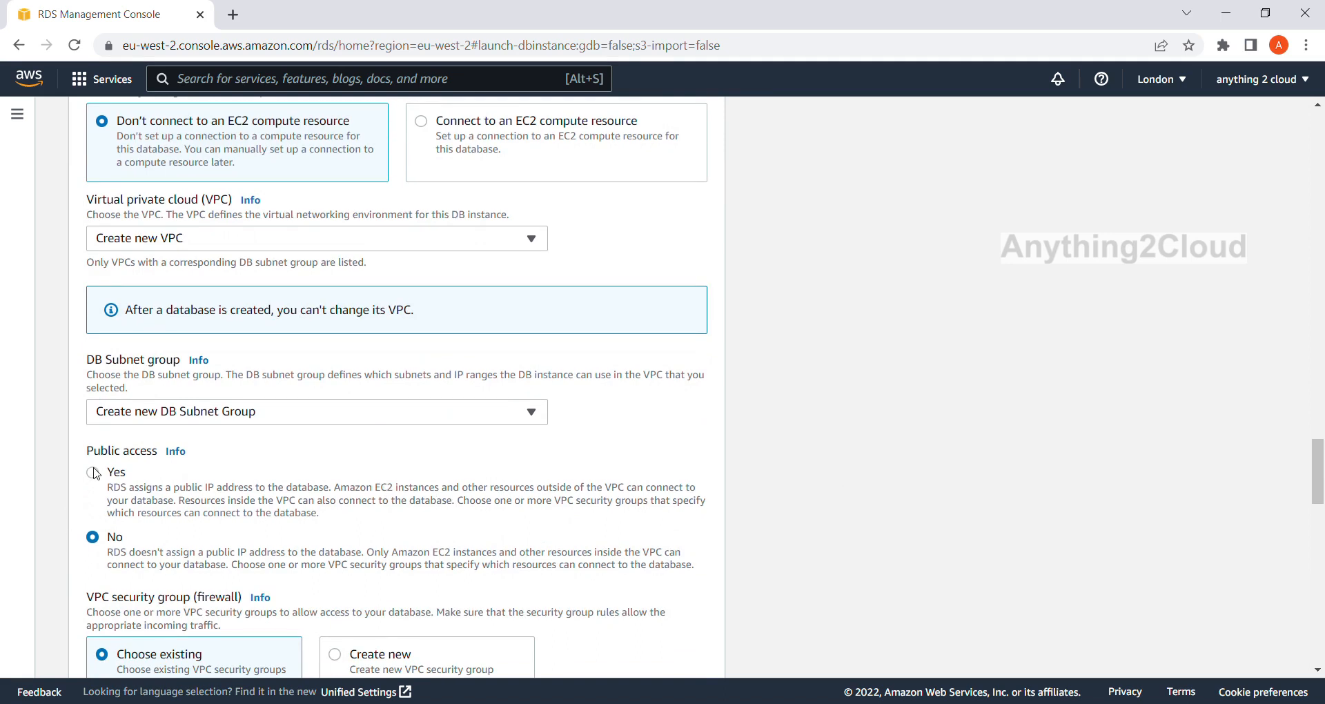
scroll(183, 462, "down", 1)
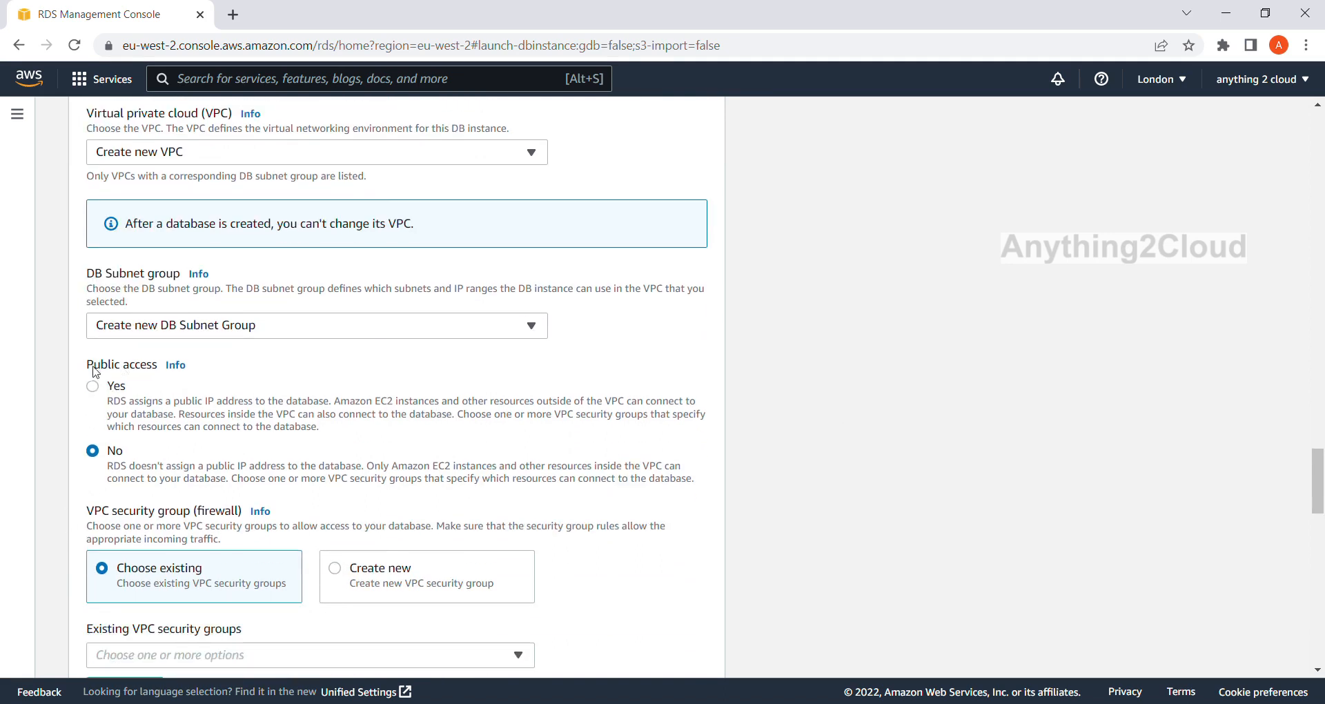
left_click(93, 386)
Create a new VPC security group named sqlserver for the database's firewall.
scroll(183, 428, "down", 2)
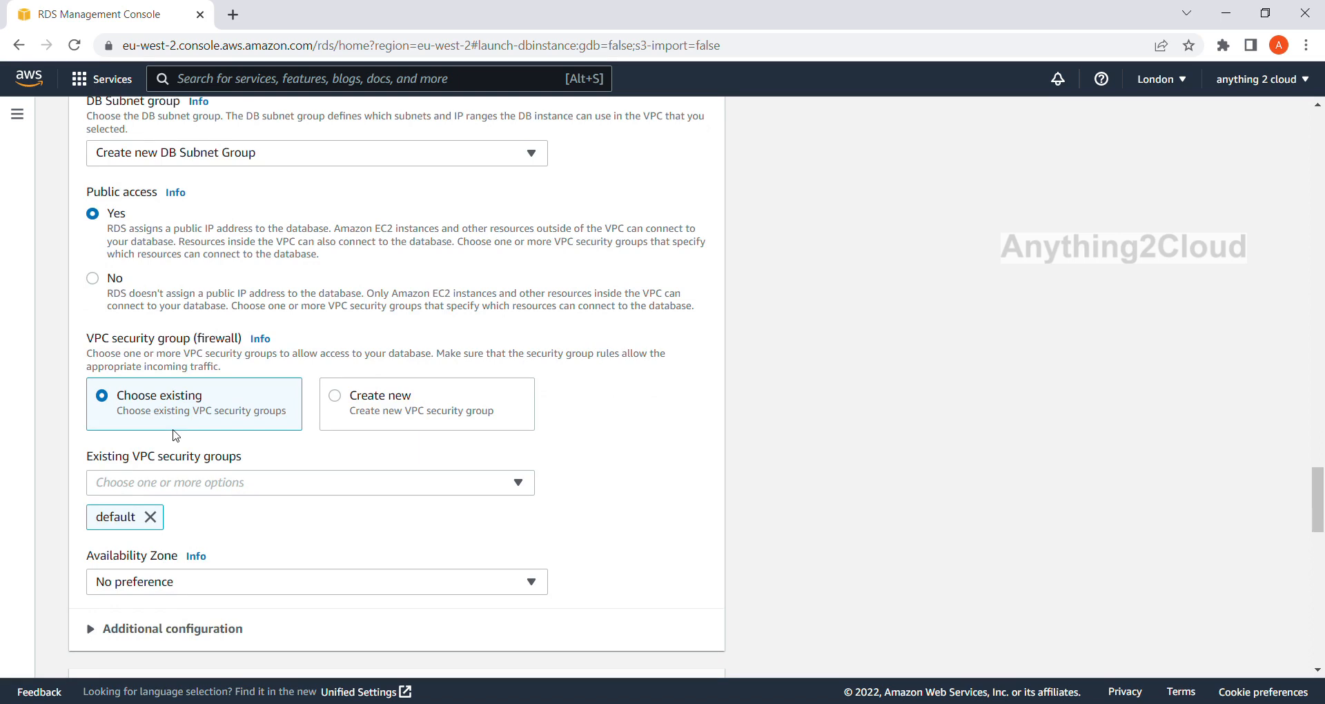
scroll(207, 487, "down", 2)
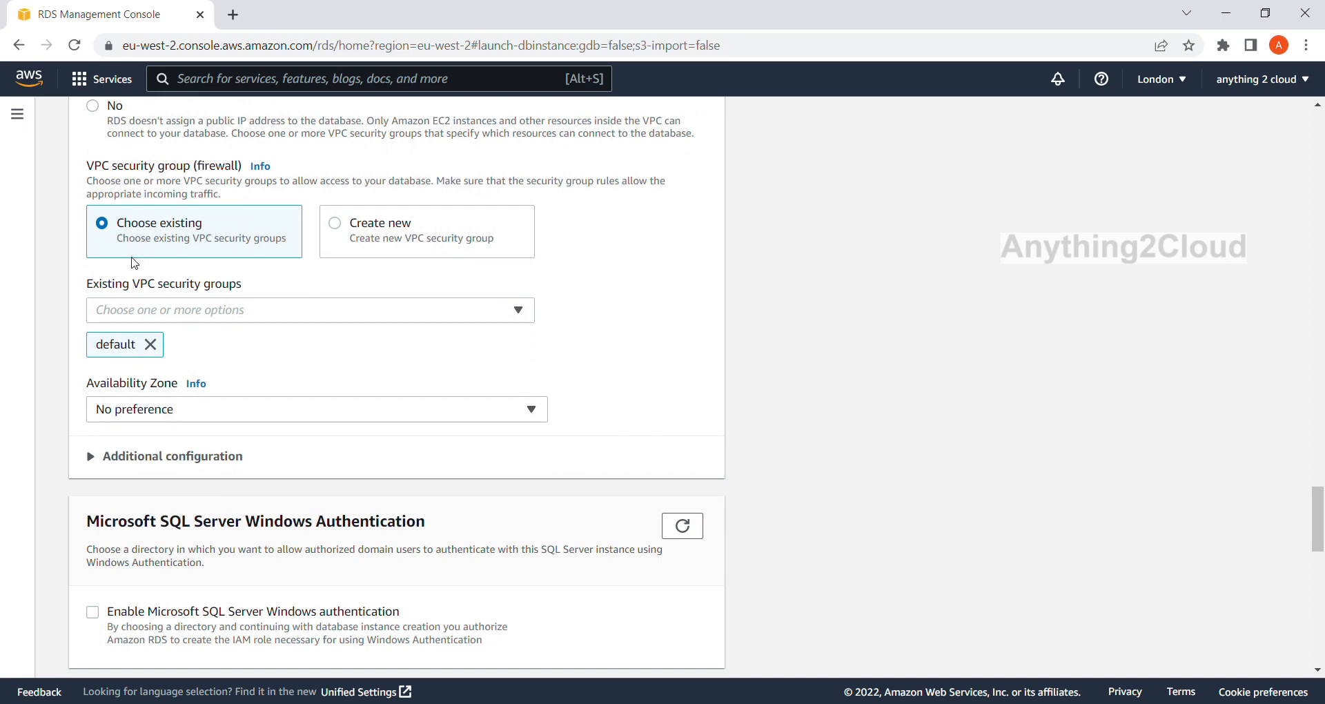
left_click(336, 224)
left_click(386, 313)
type("sqlserver")
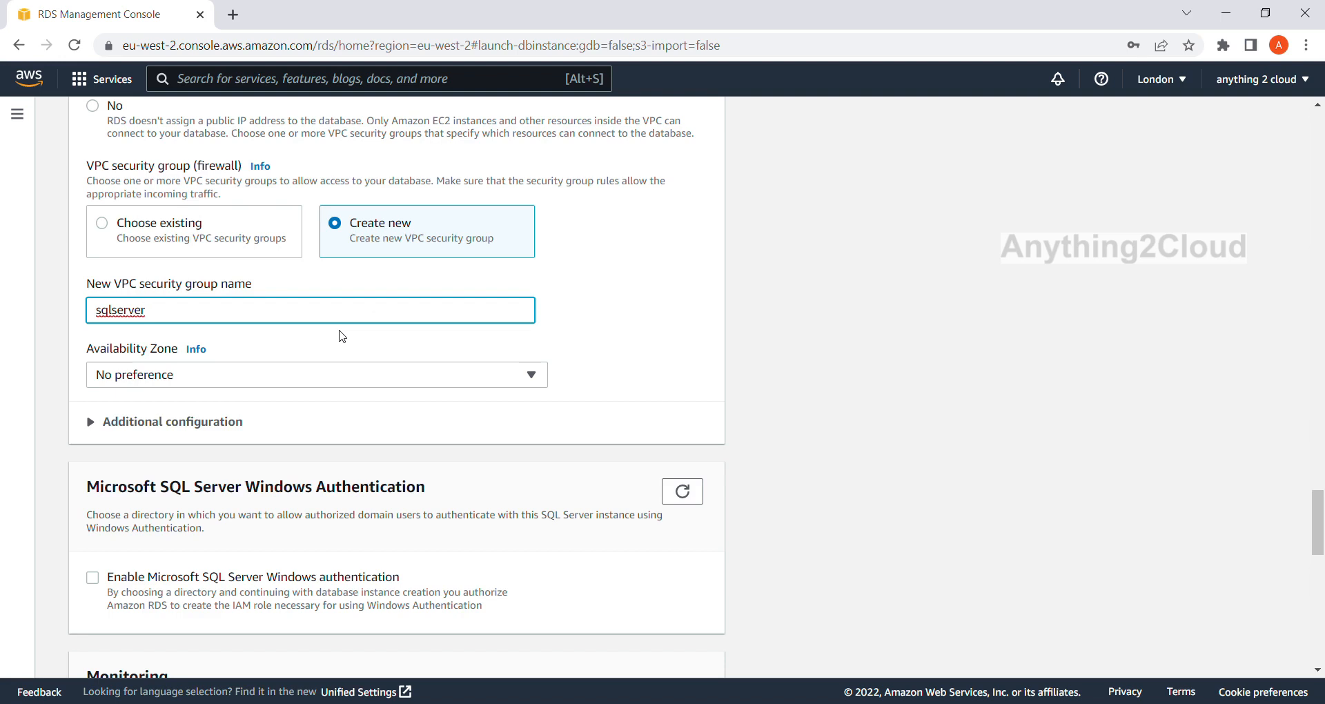
Turn off Performance Insights in the database's monitoring settings.
scroll(342, 336, "down", 1)
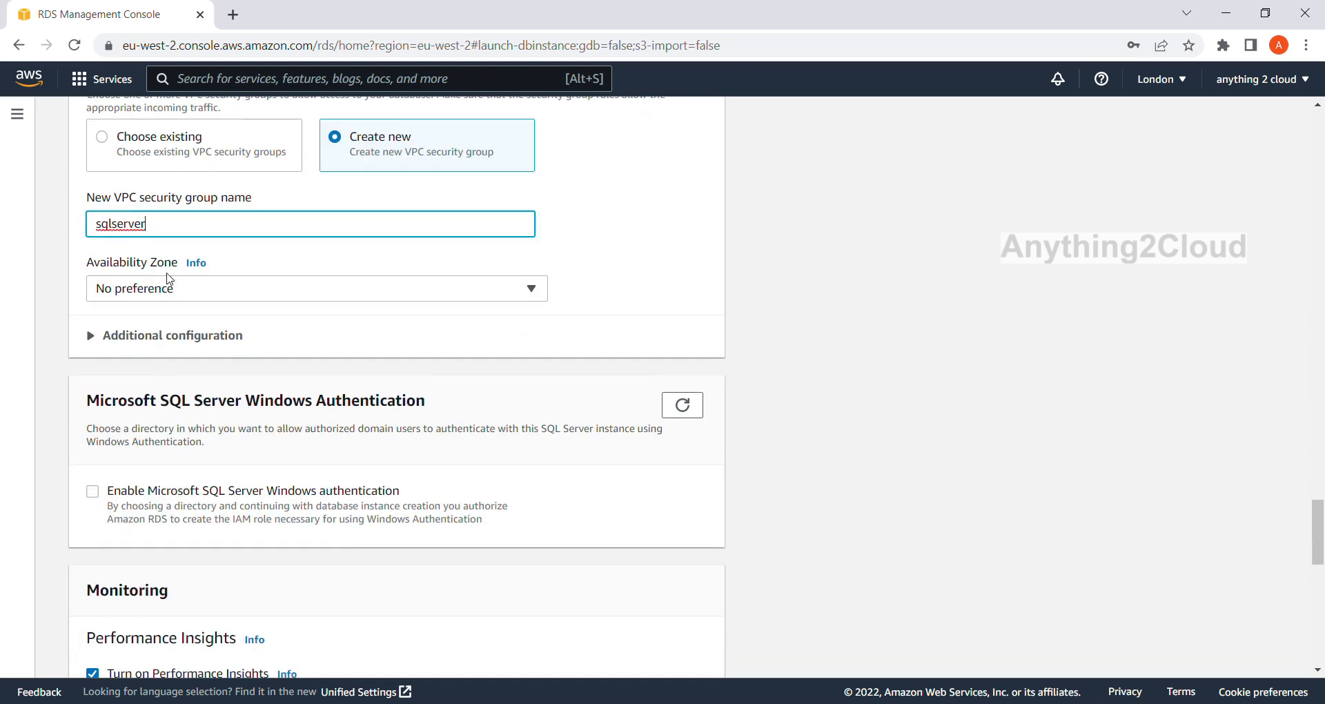
scroll(355, 297, "down", 2)
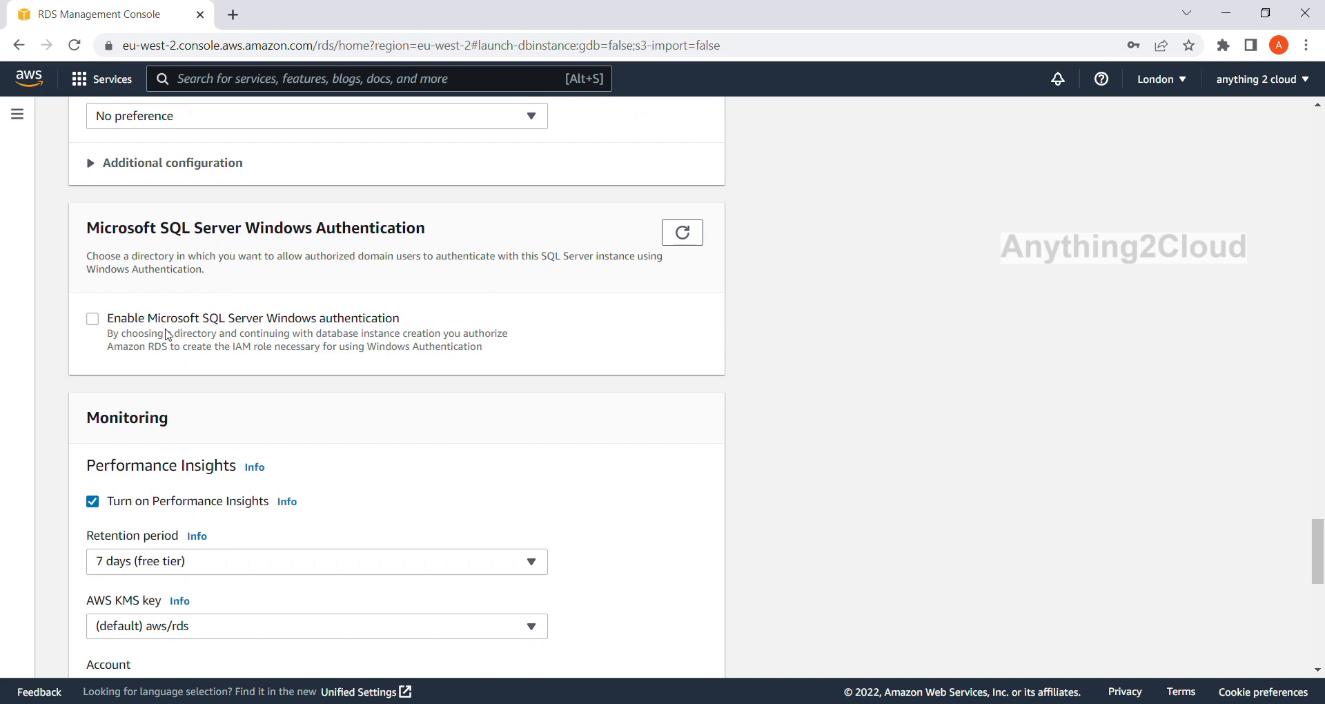
scroll(373, 377, "down", 1)
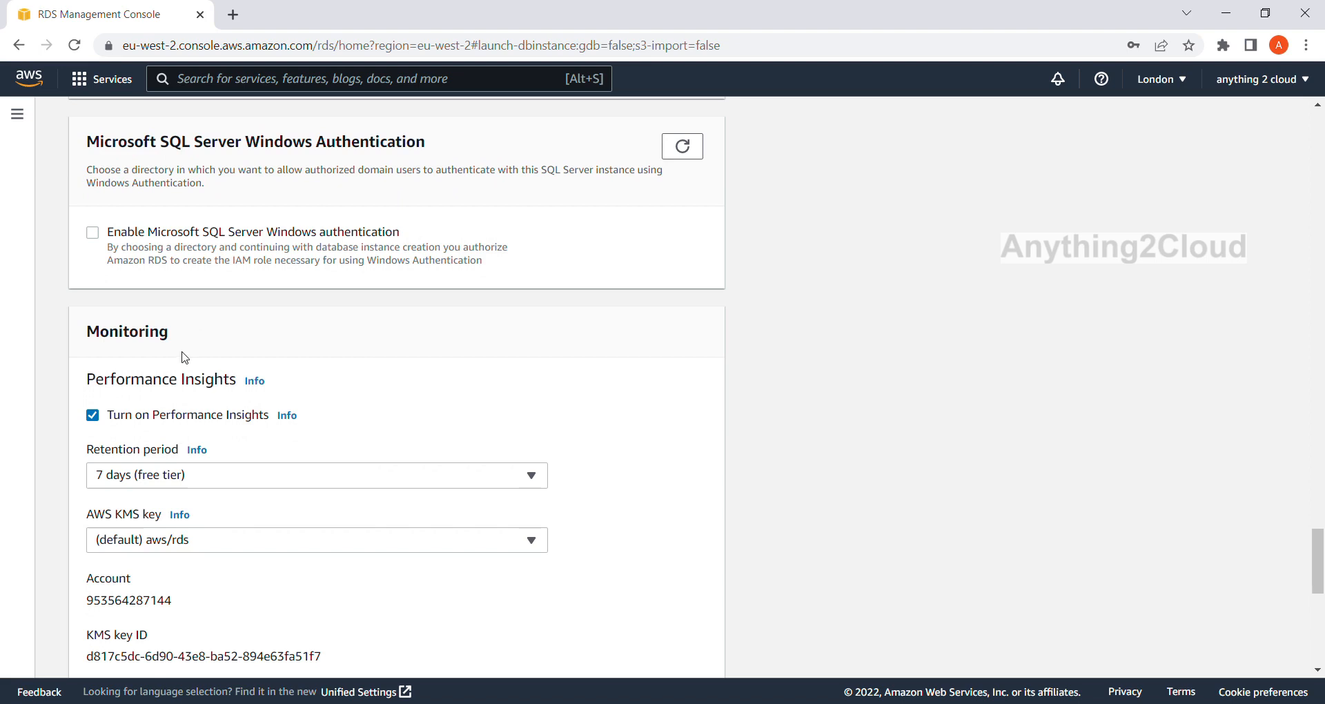
scroll(185, 358, "down", 1)
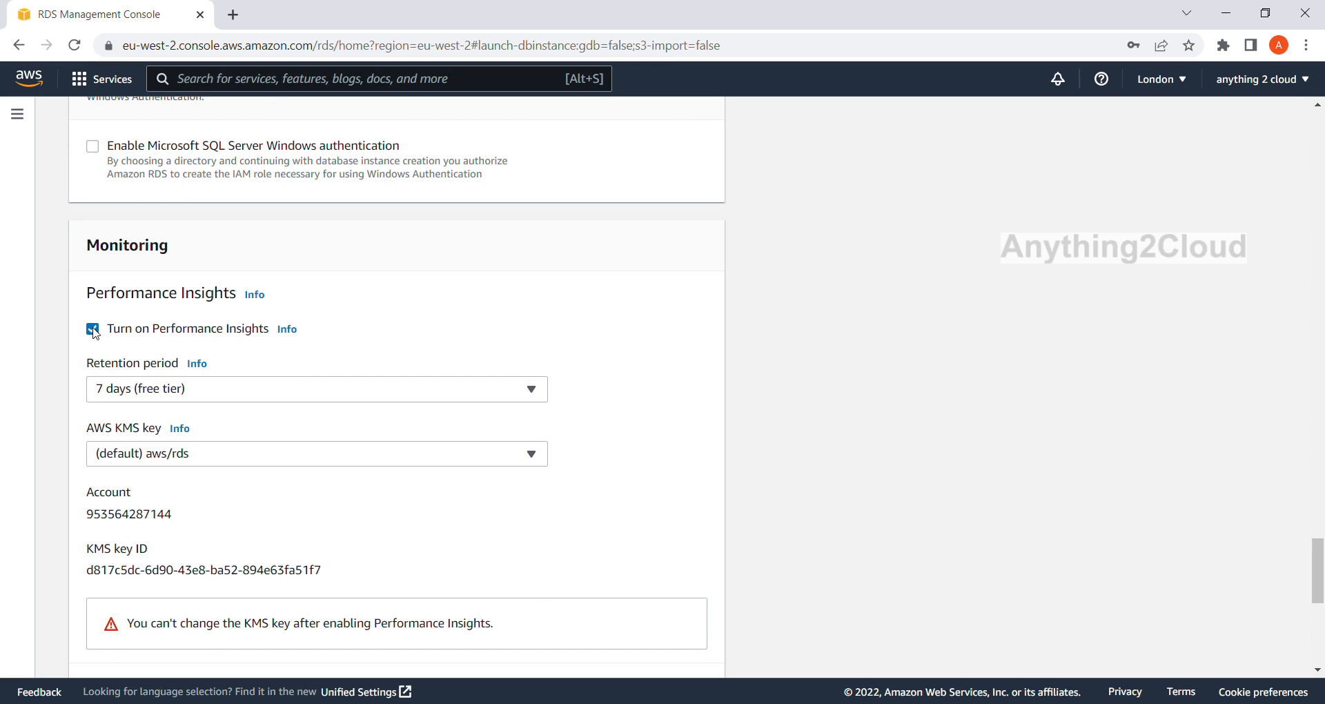
left_click(93, 330)
Check the total of the estimated monthly costs and create the database.
scroll(304, 343, "down", 1)
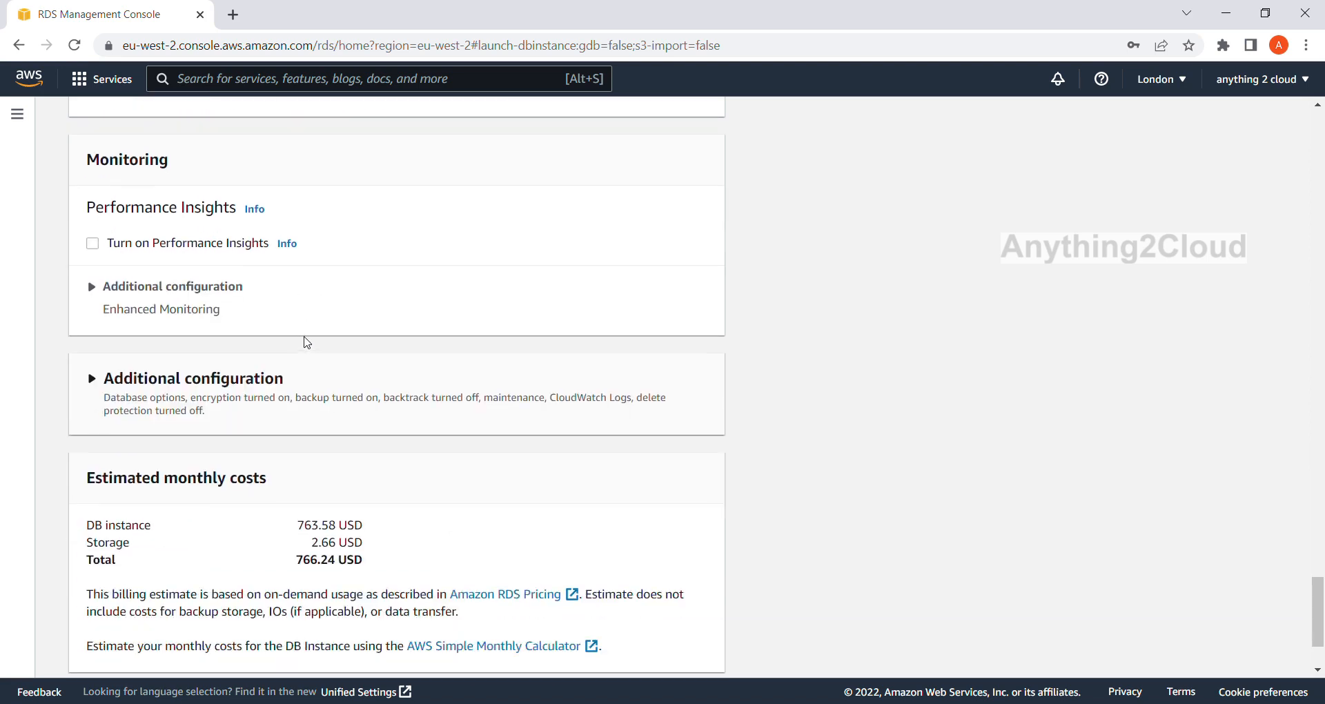
scroll(306, 343, "down", 2)
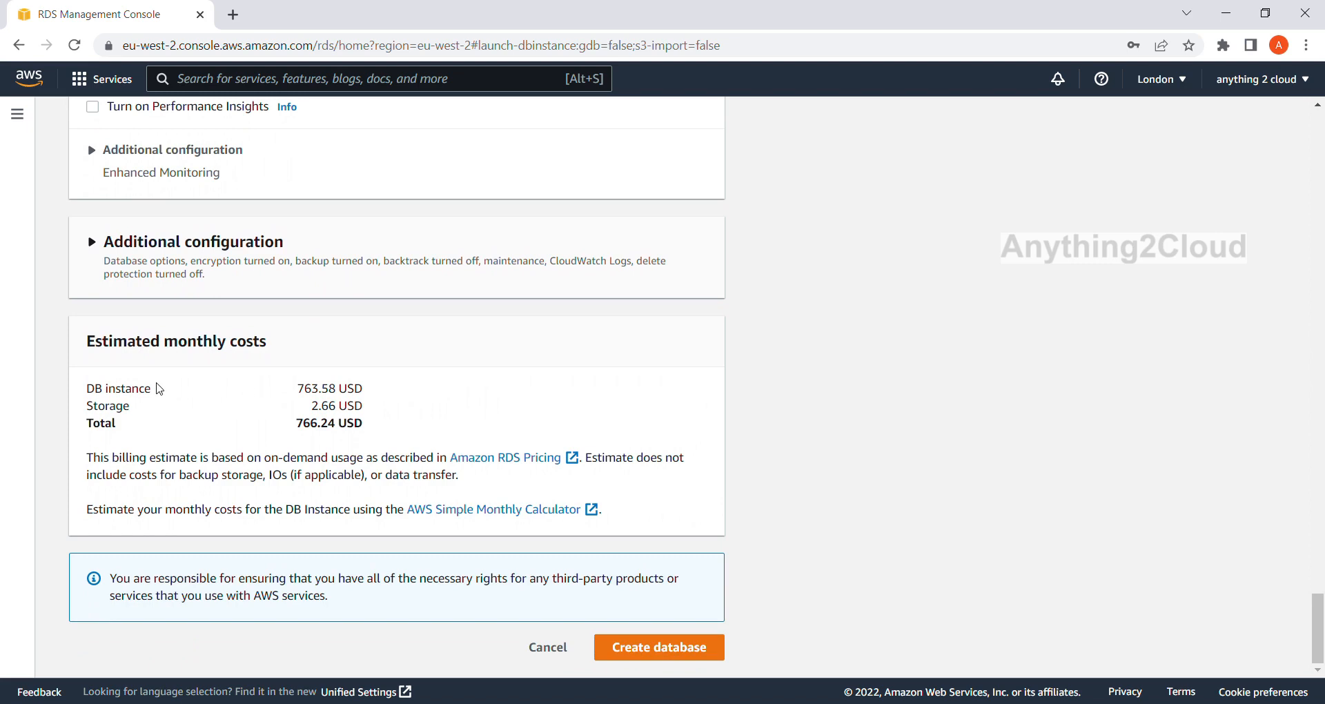
left_click_drag(391, 429, 285, 427)
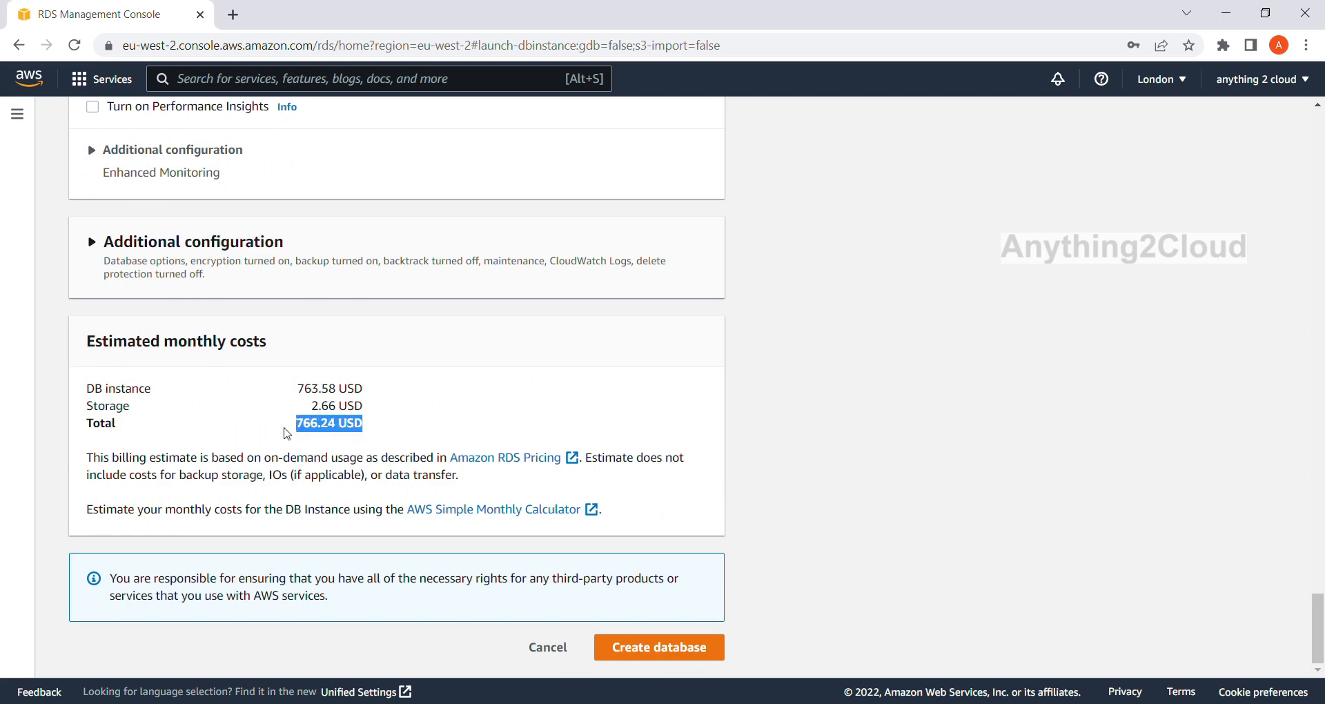
left_click(459, 402)
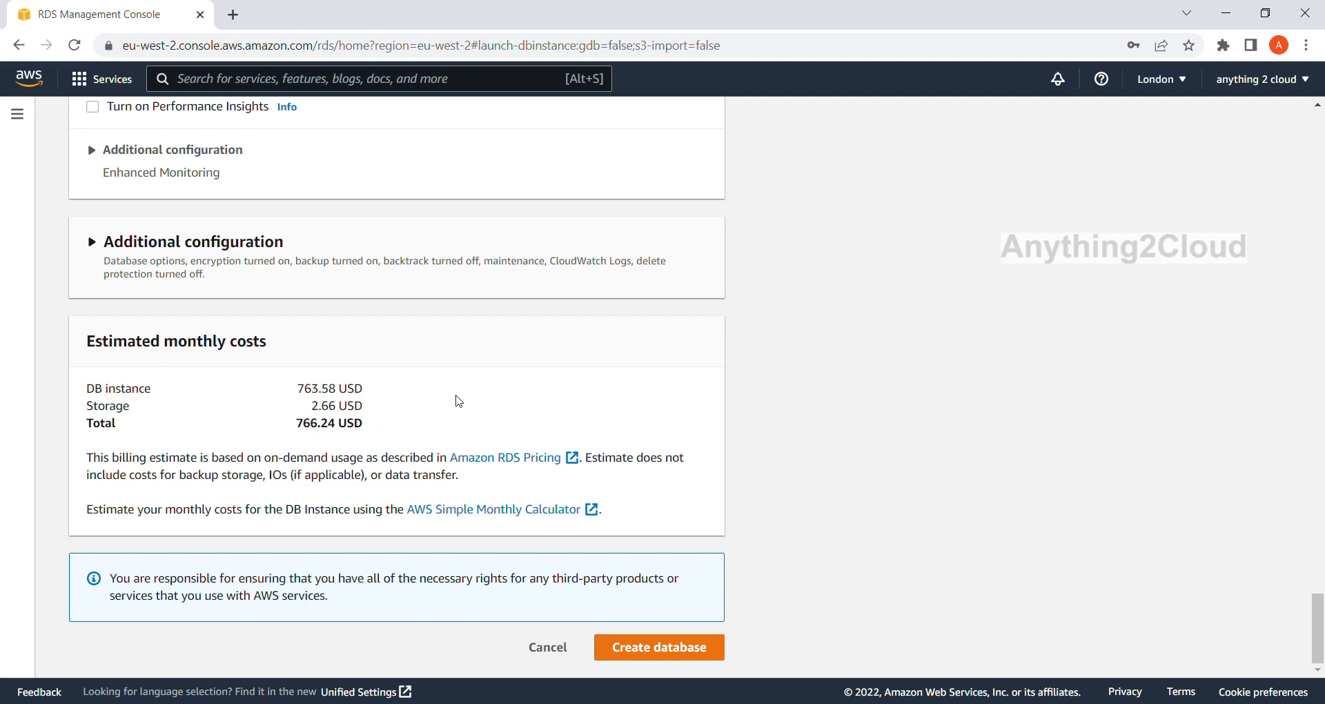
left_click(657, 652)
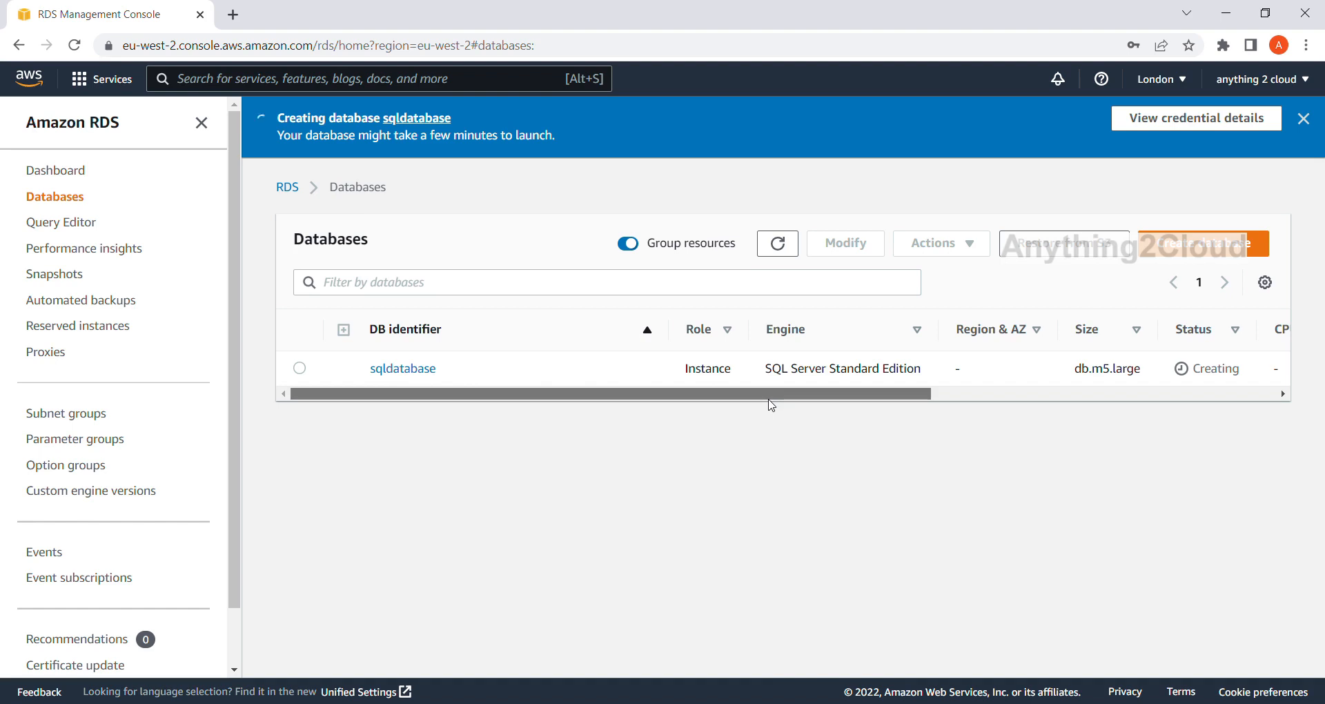
Check the new database's status, open the sqldatabase details and find its connection endpoint.
left_click_drag(771, 404, 550, 412)
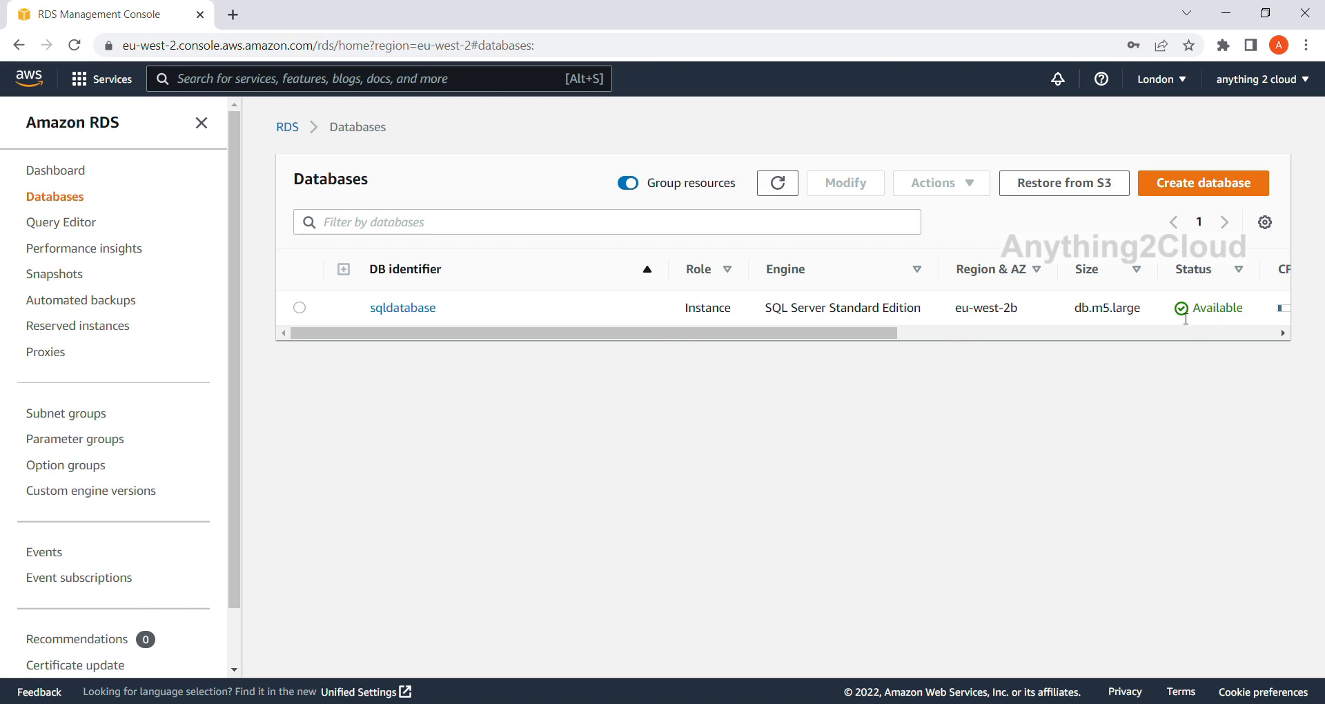
left_click_drag(884, 334, 655, 324)
left_click(398, 311)
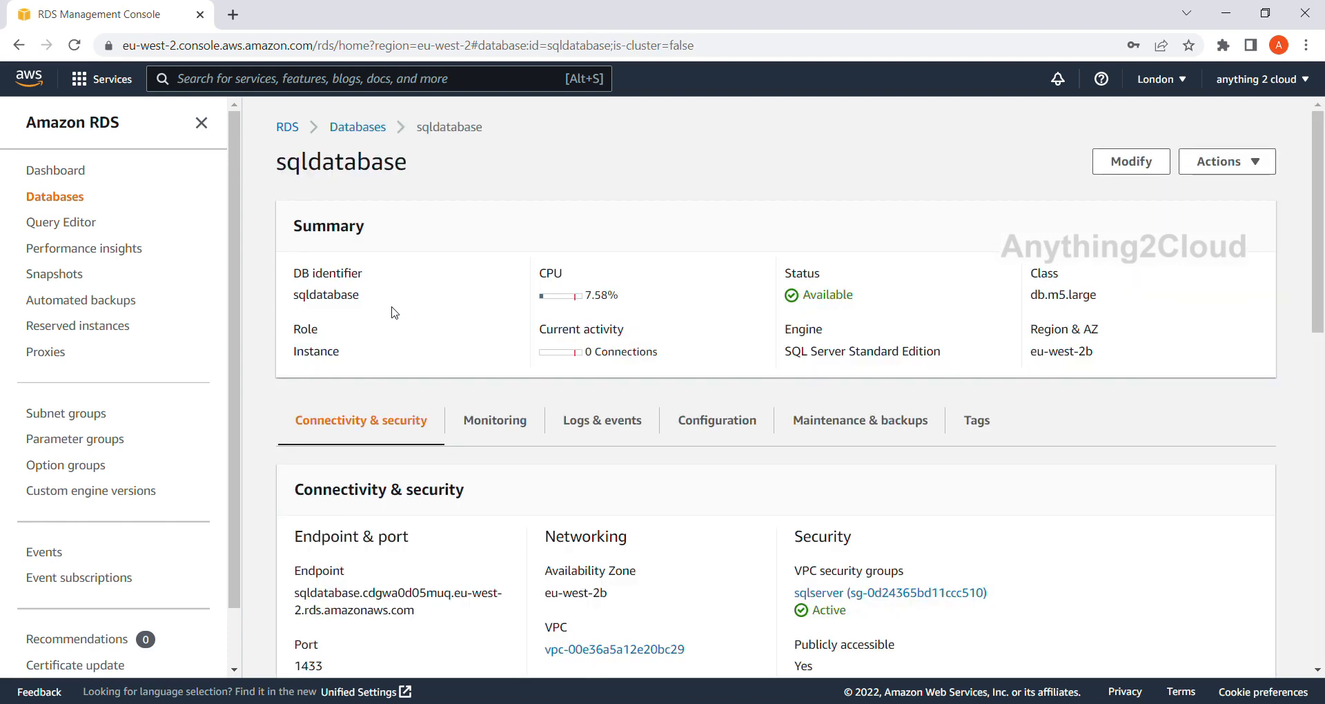
scroll(342, 524, "down", 1)
left_click_drag(303, 513, 417, 539)
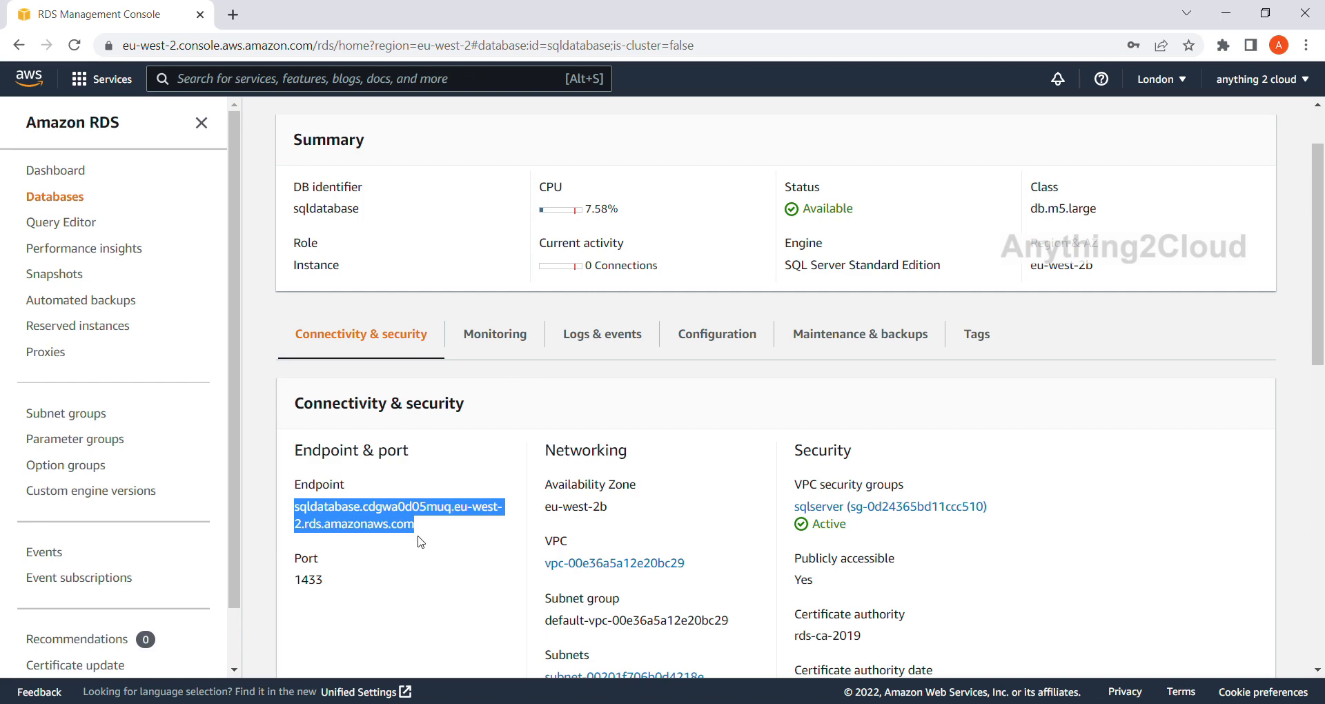
scroll(418, 538, "down", 1)
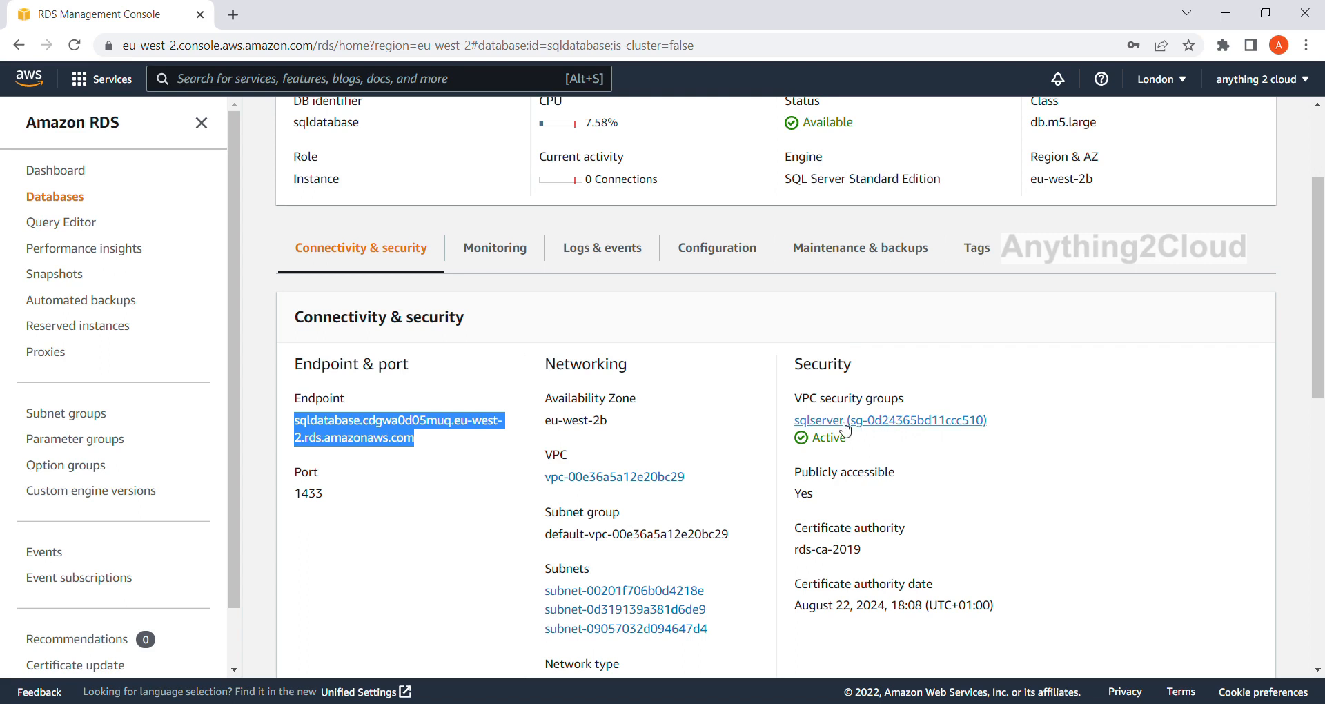
Open the database's sqlserver security group in the EC2 console and show its inbound rules in an enlarged details pane.
left_click(887, 422, "ctrl")
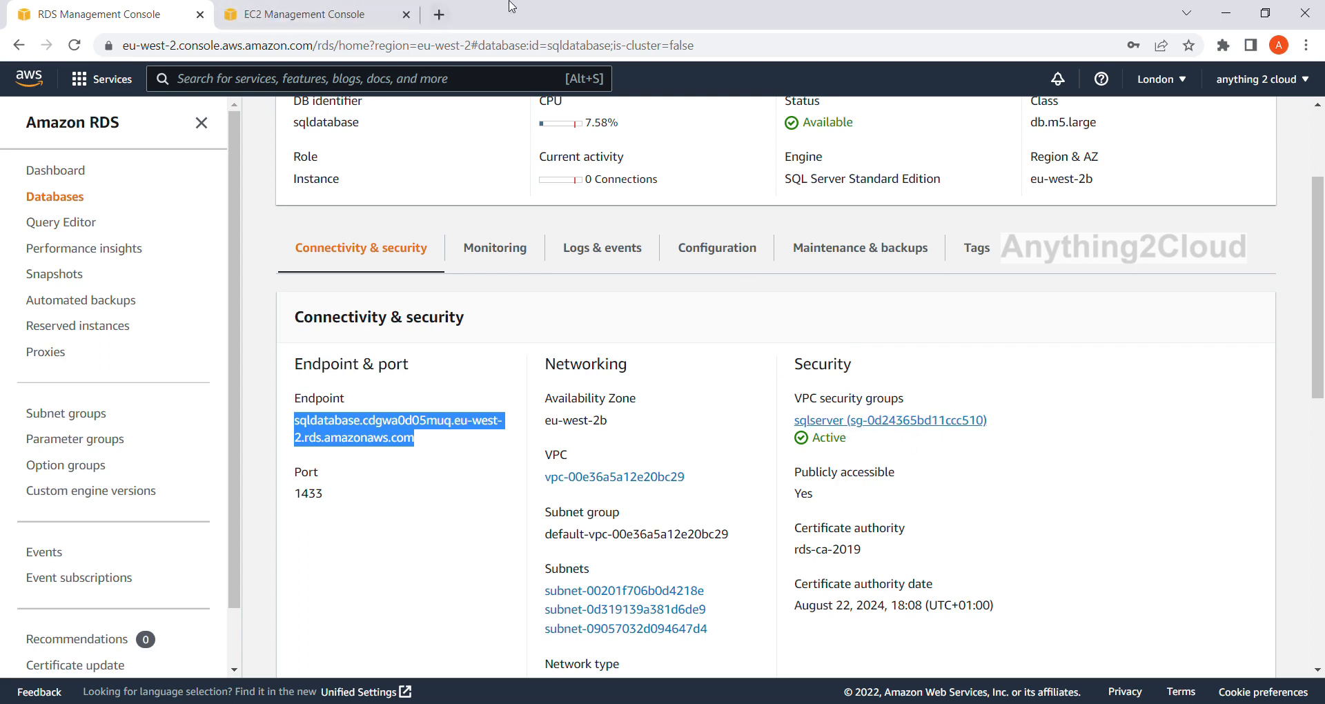
left_click(285, 11)
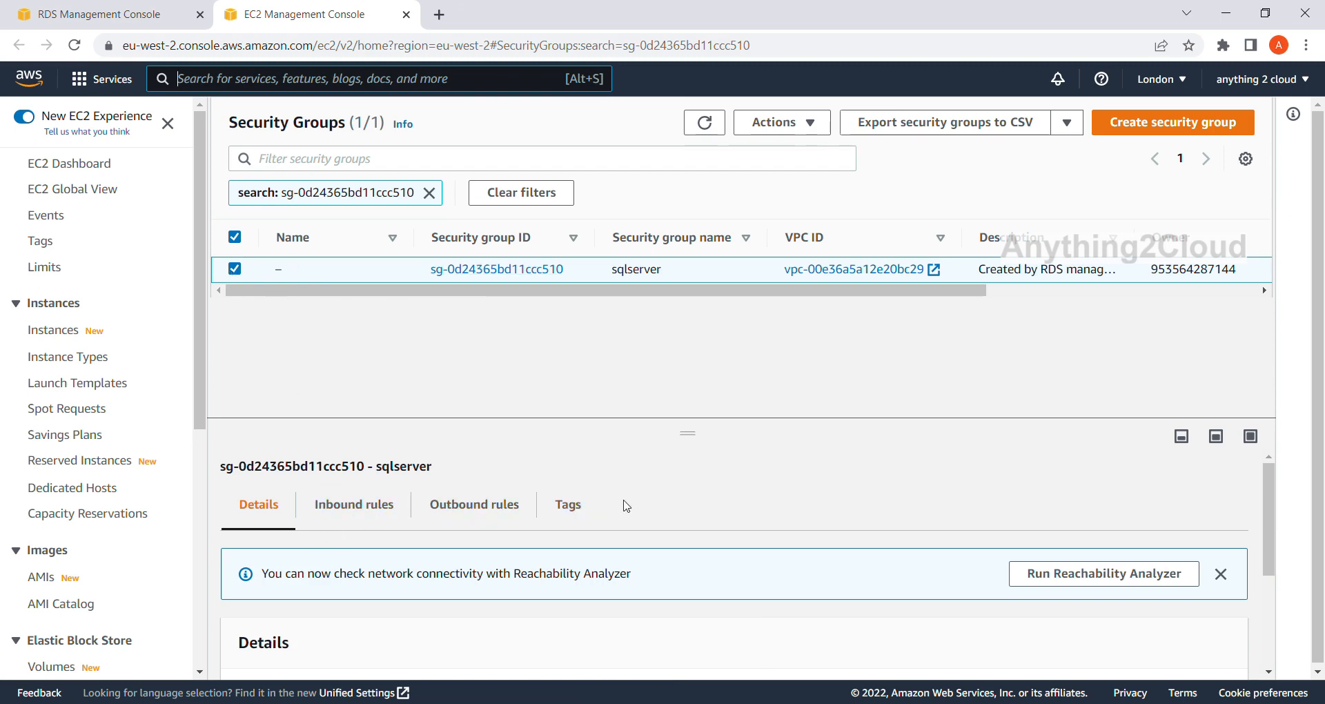
scroll(625, 505, "down", 1)
scroll(461, 487, "up", 1)
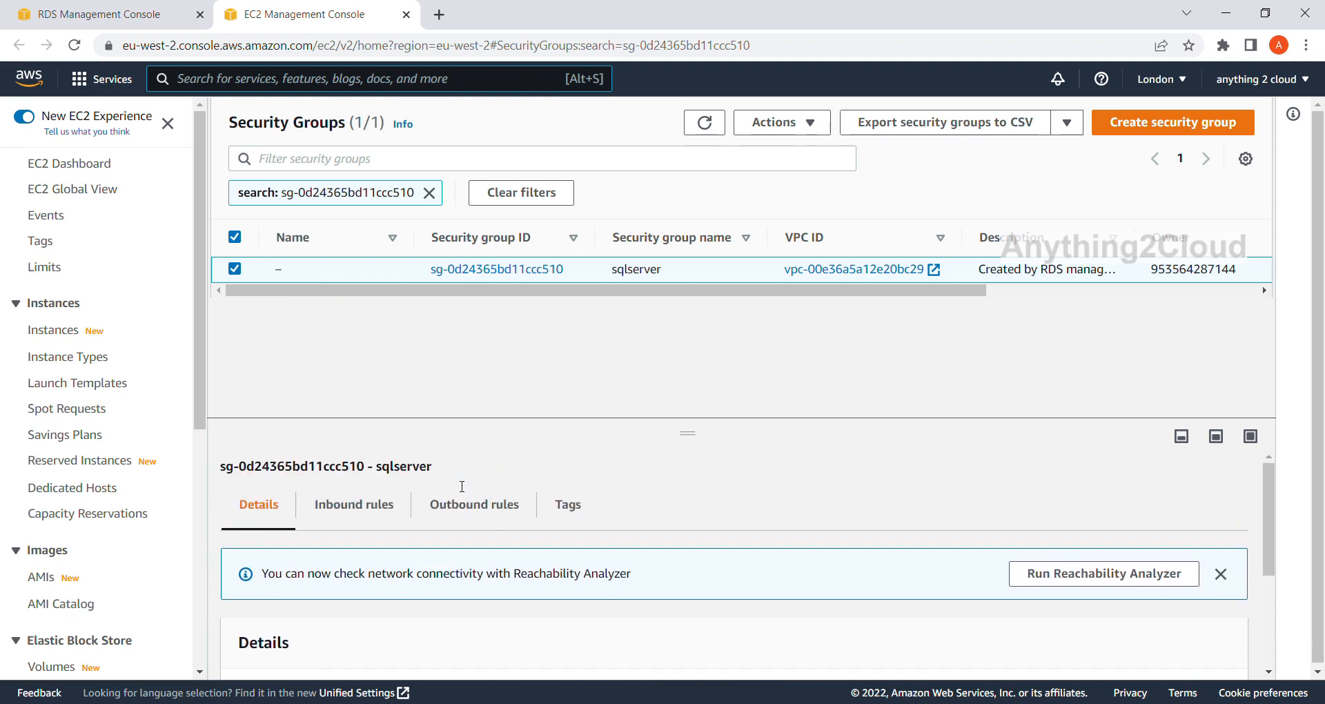
left_click(357, 509)
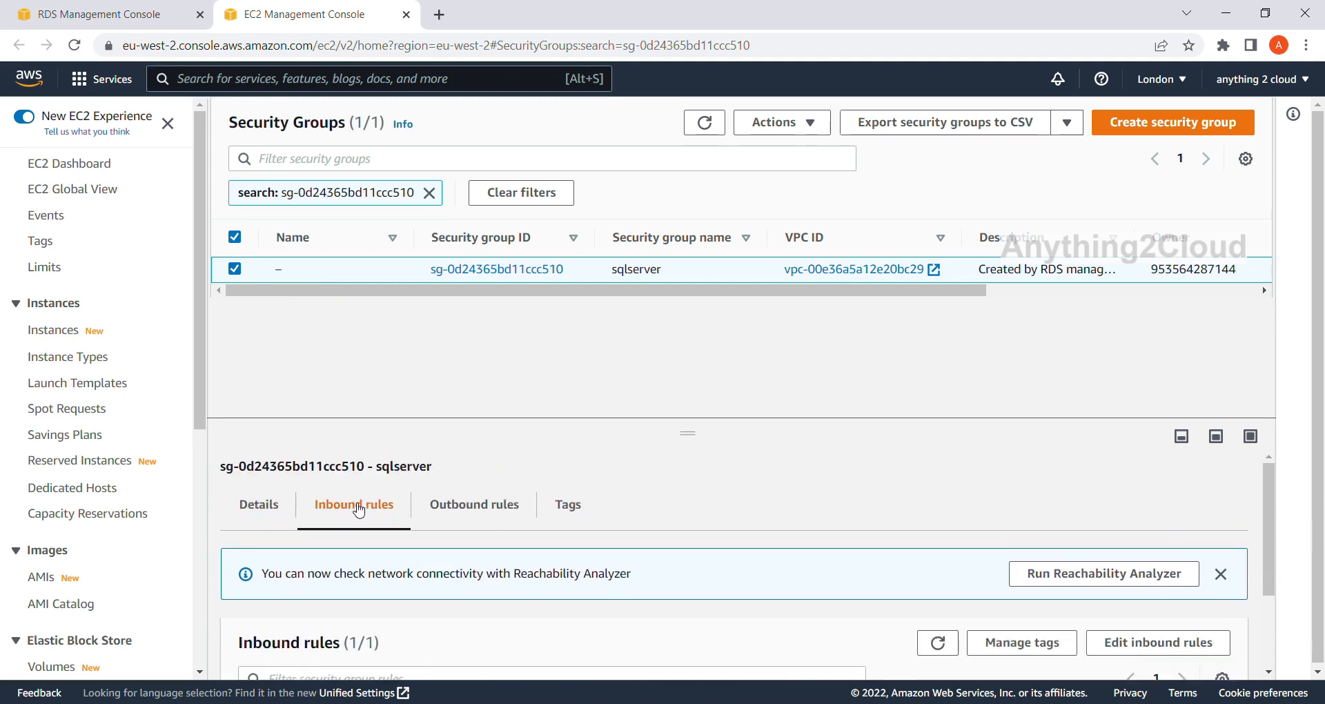
scroll(653, 503, "down", 2)
scroll(728, 507, "up", 1)
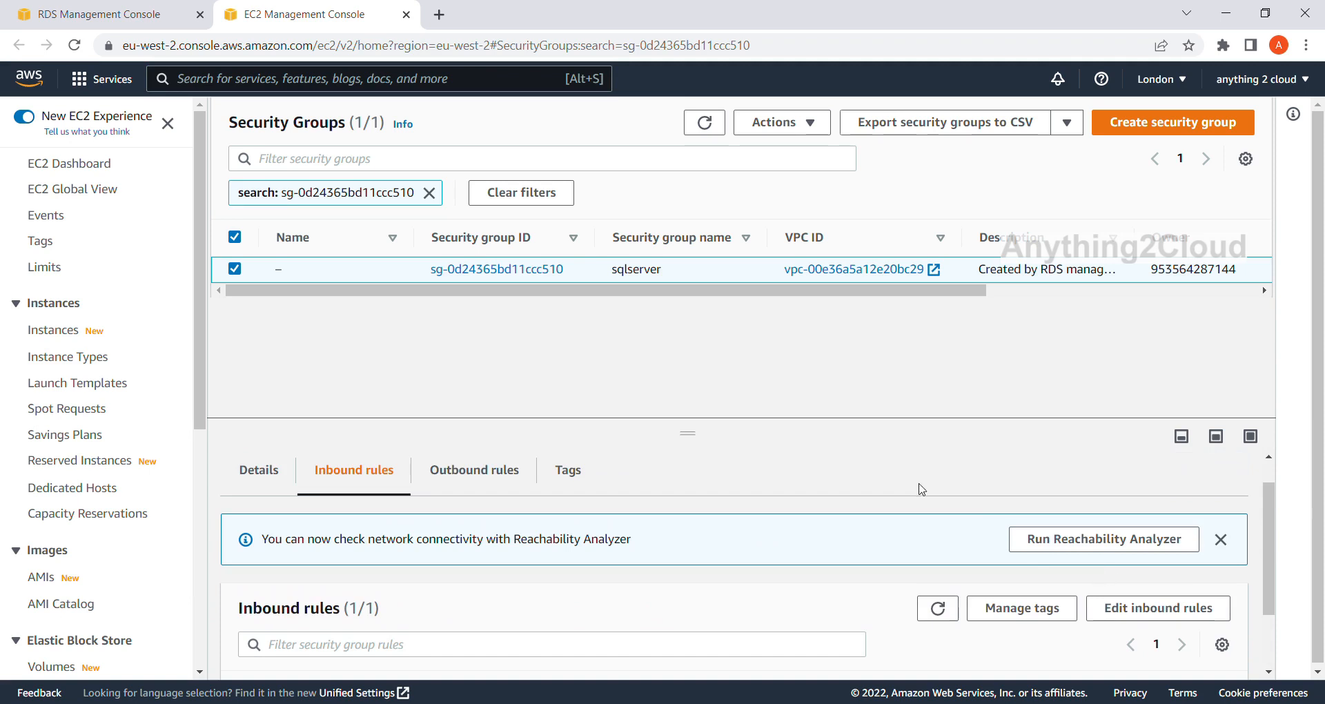
left_click(1260, 442)
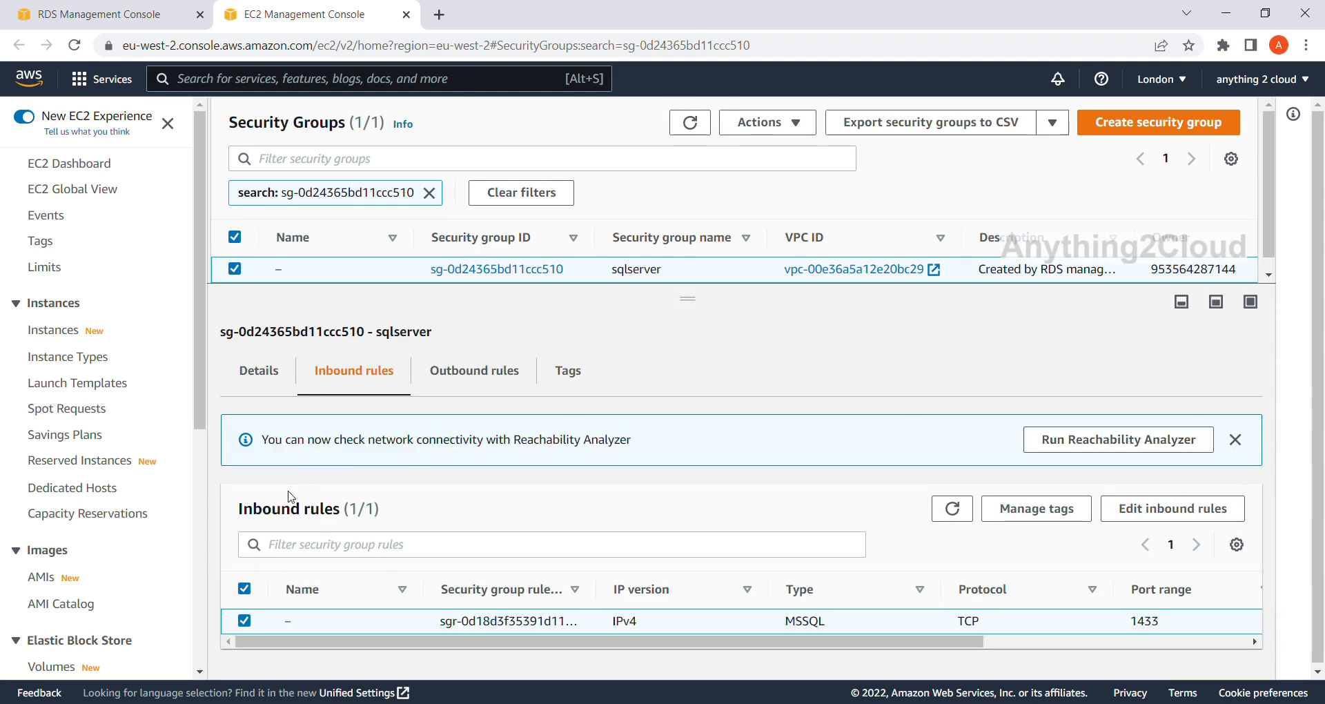
Add a rule of type MSSQL to the inbound rules of the sqlserver security group.
left_click(1167, 510)
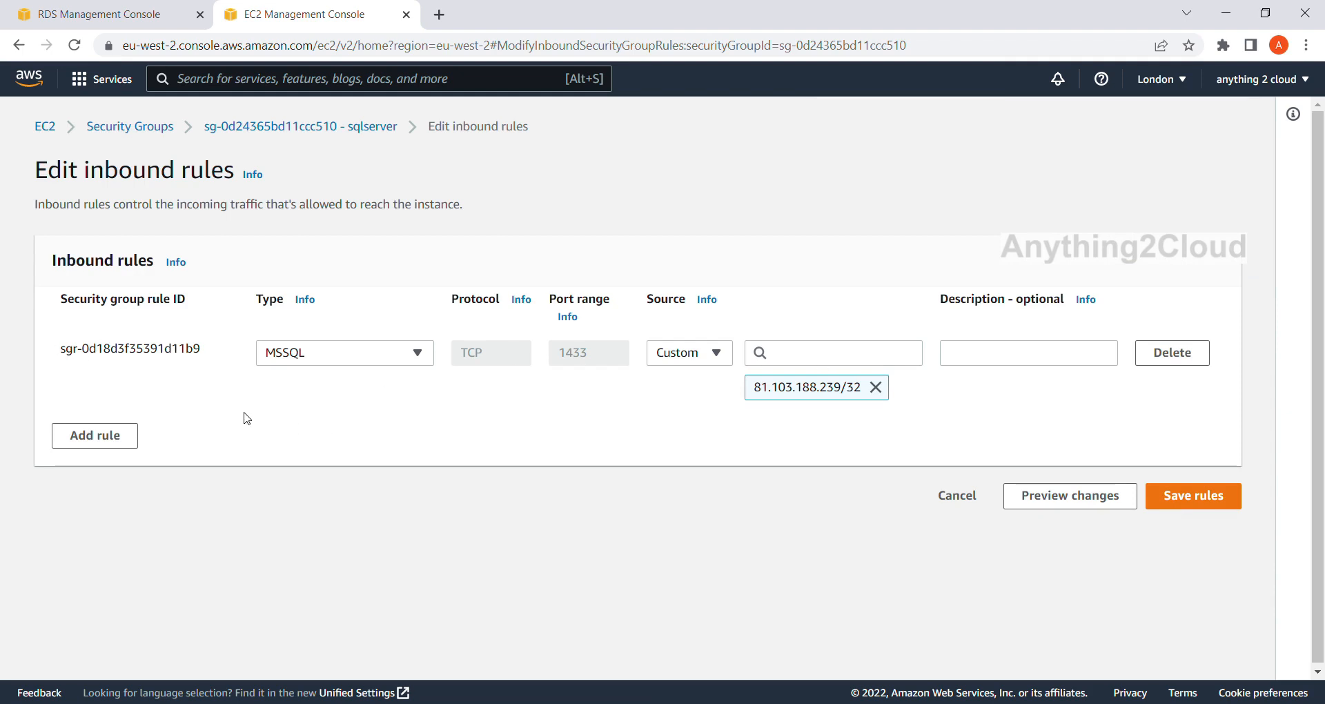
left_click(116, 444)
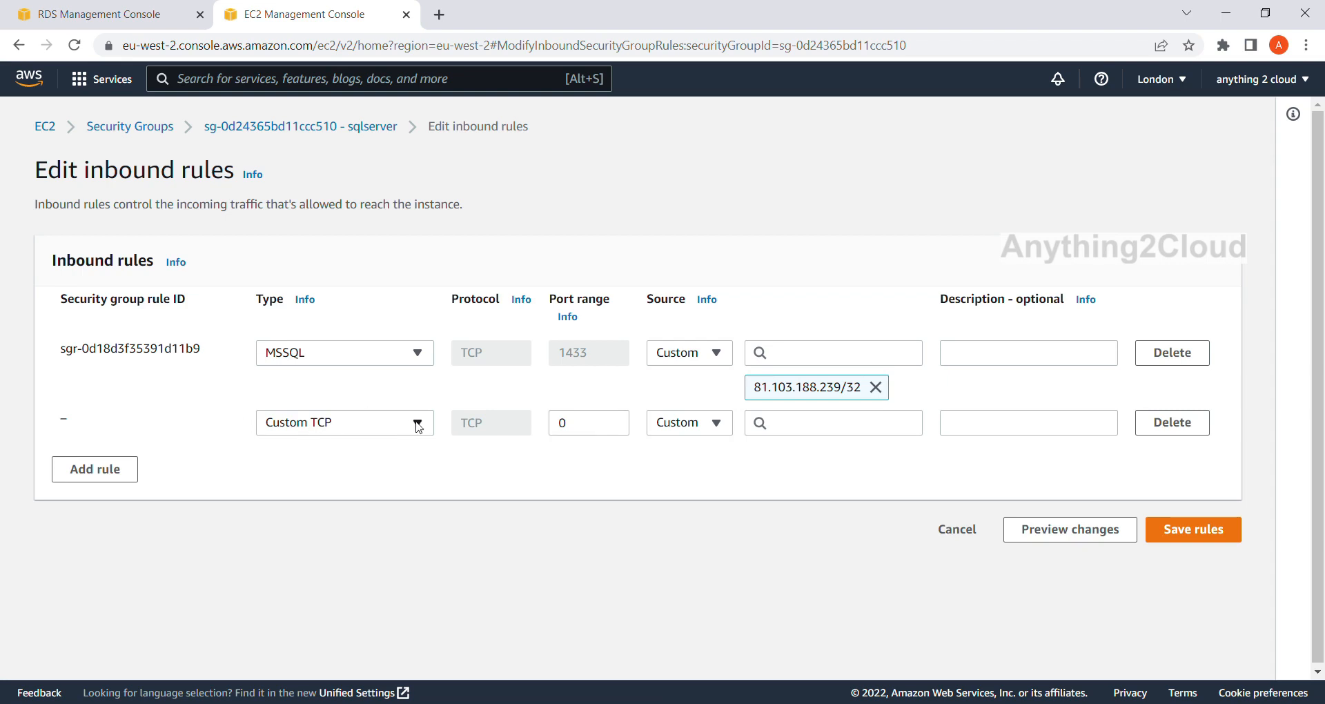
left_click(417, 425)
scroll(387, 338, "down", 2)
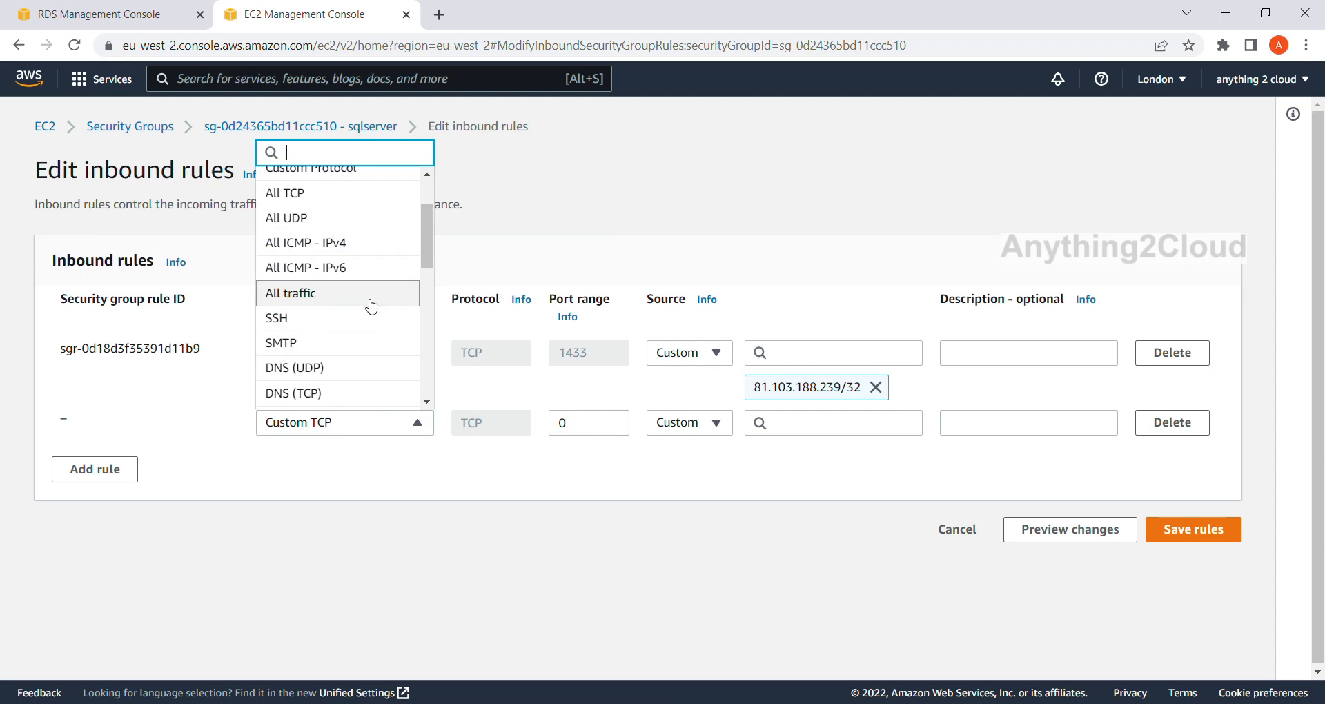
scroll(371, 302, "down", 2)
scroll(371, 305, "down", 2)
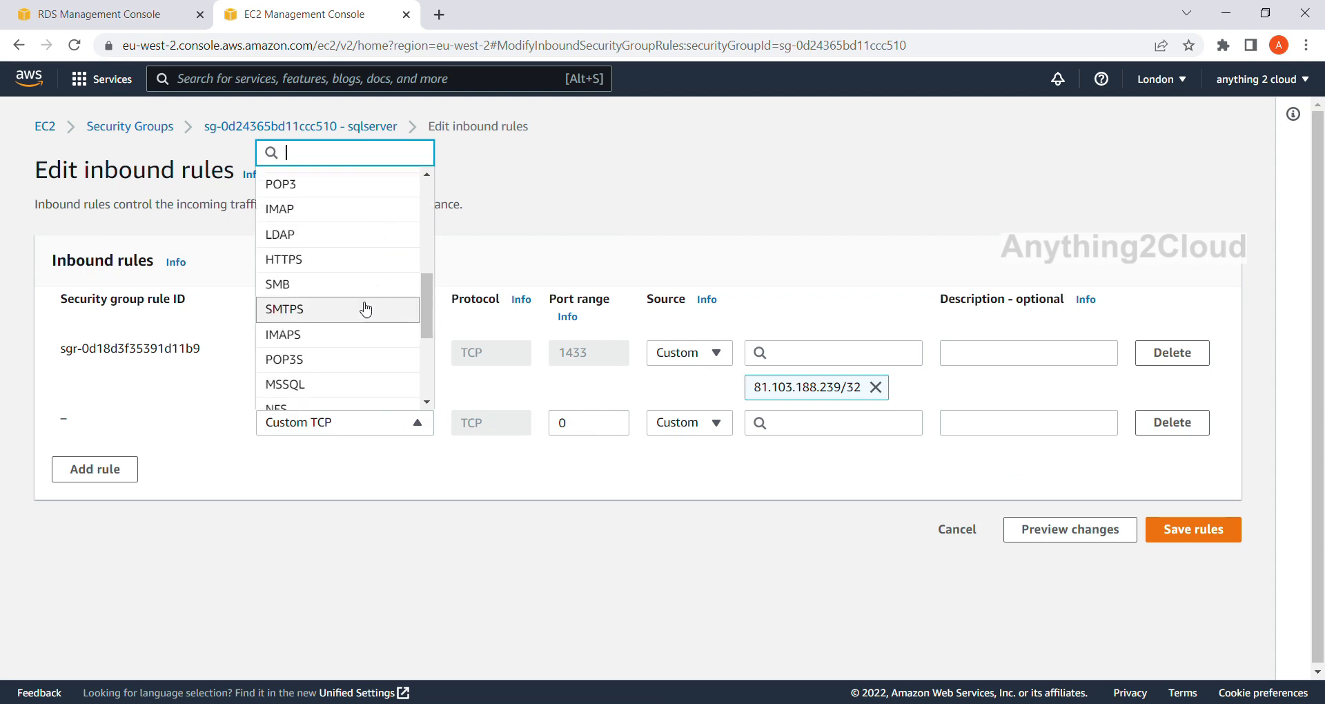
scroll(356, 338, "down", 2)
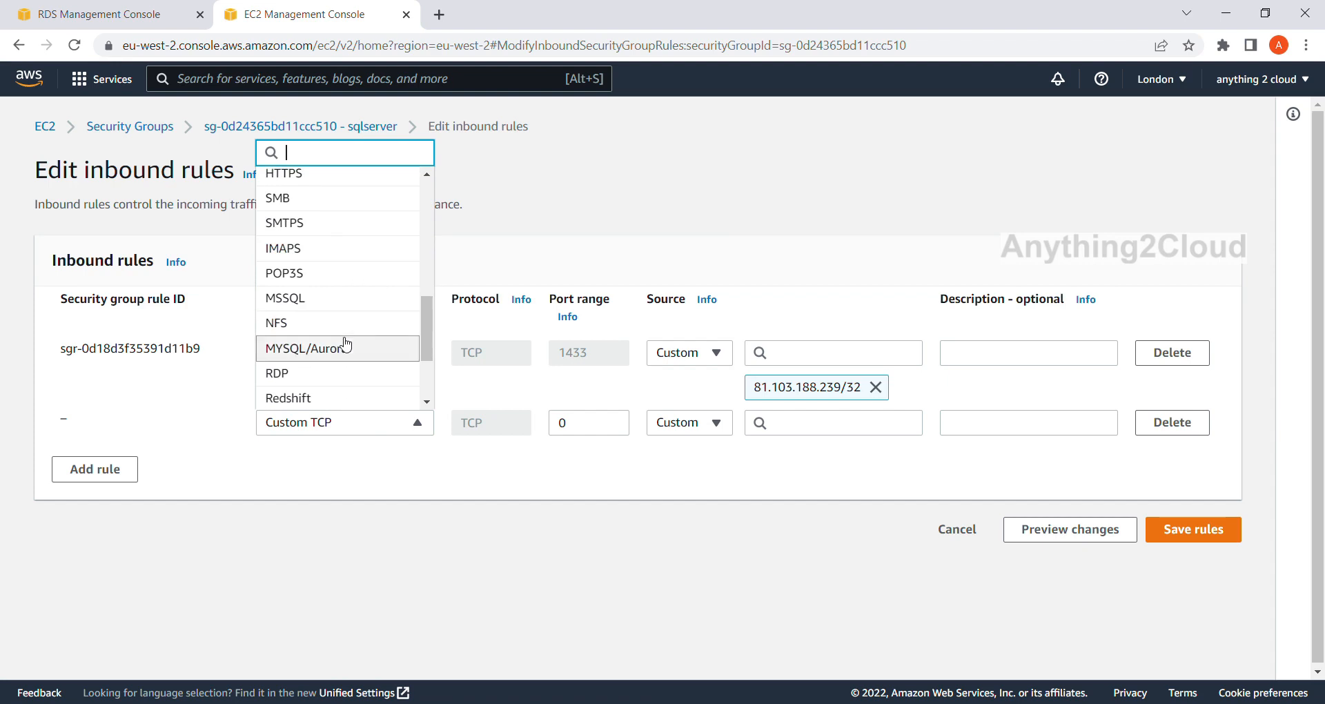
left_click(320, 304)
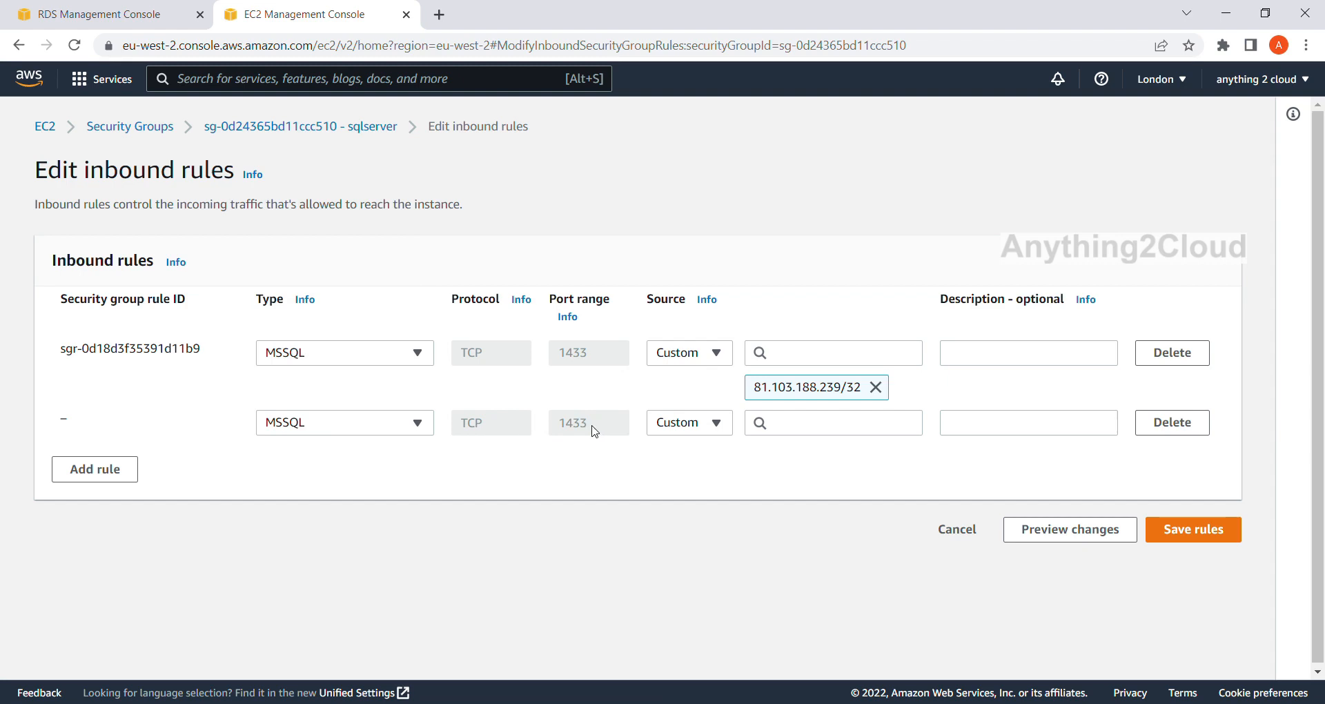
Set the new MSSQL rule's source to Anywhere-IPv4 and save the inbound rules.
left_click(718, 425)
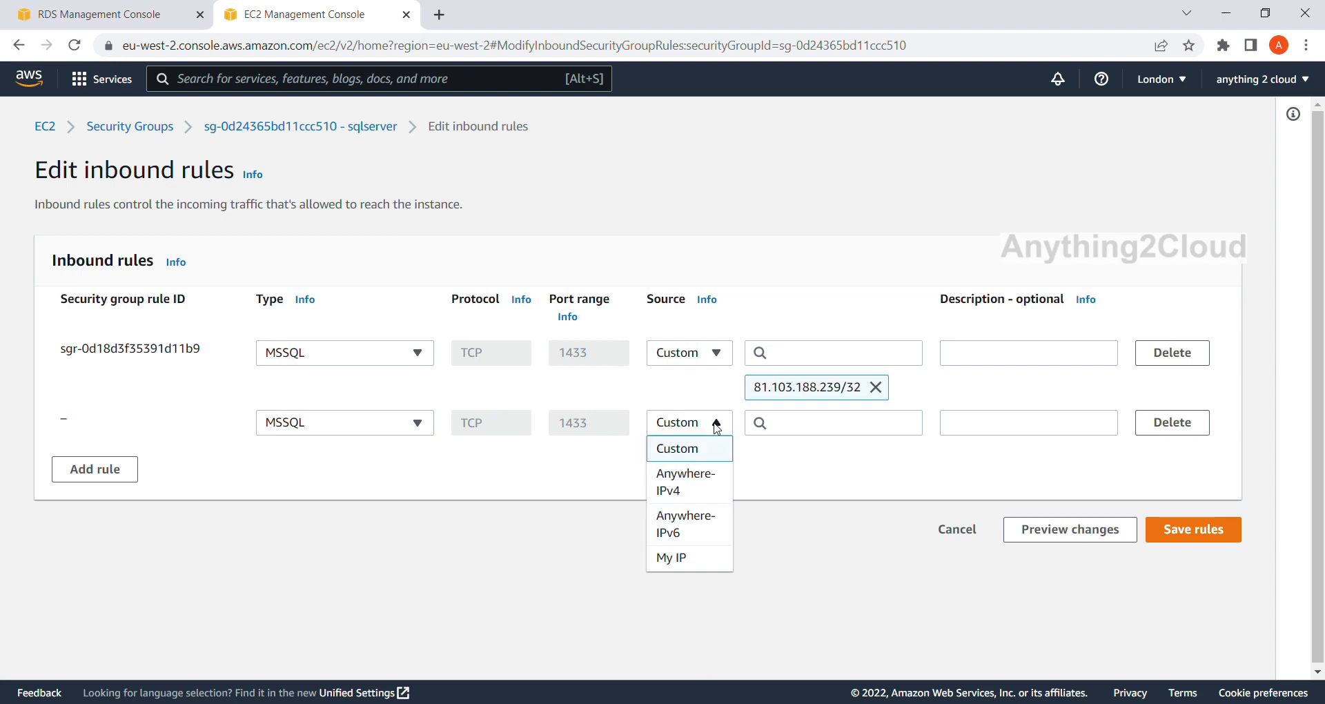
left_click(709, 484)
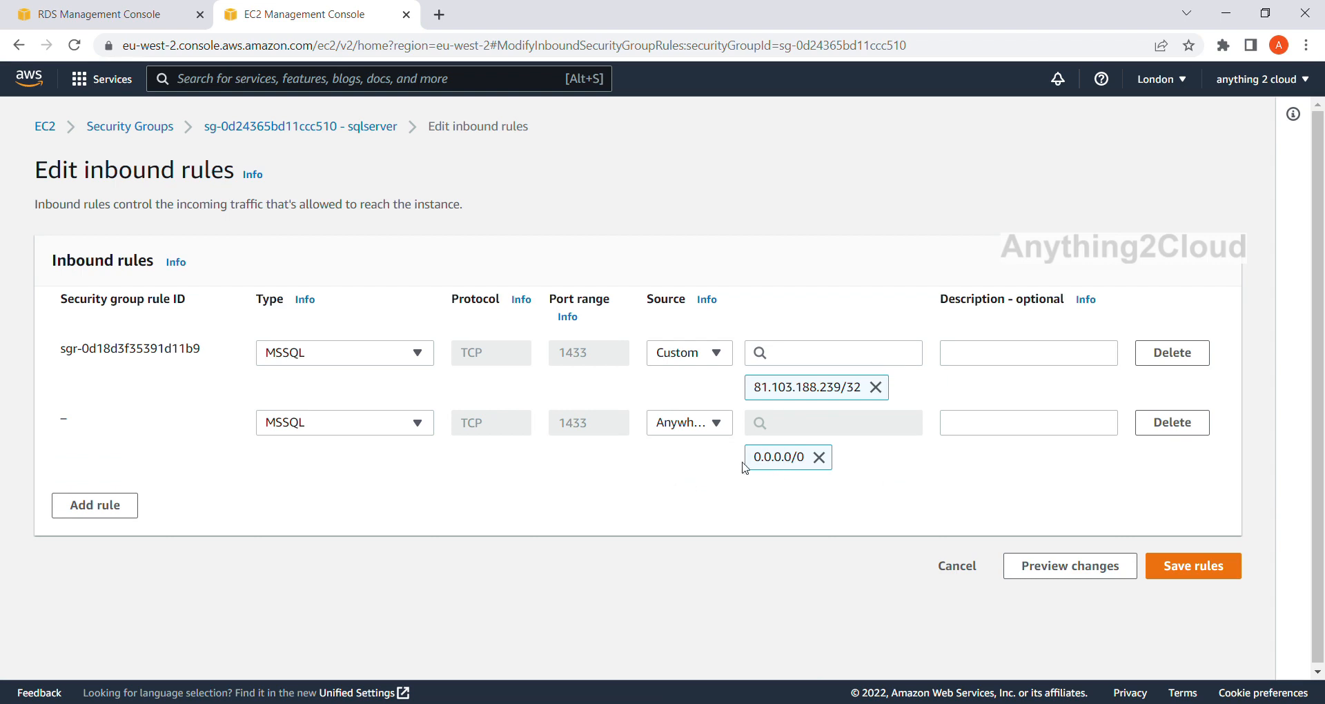
left_click(1208, 578)
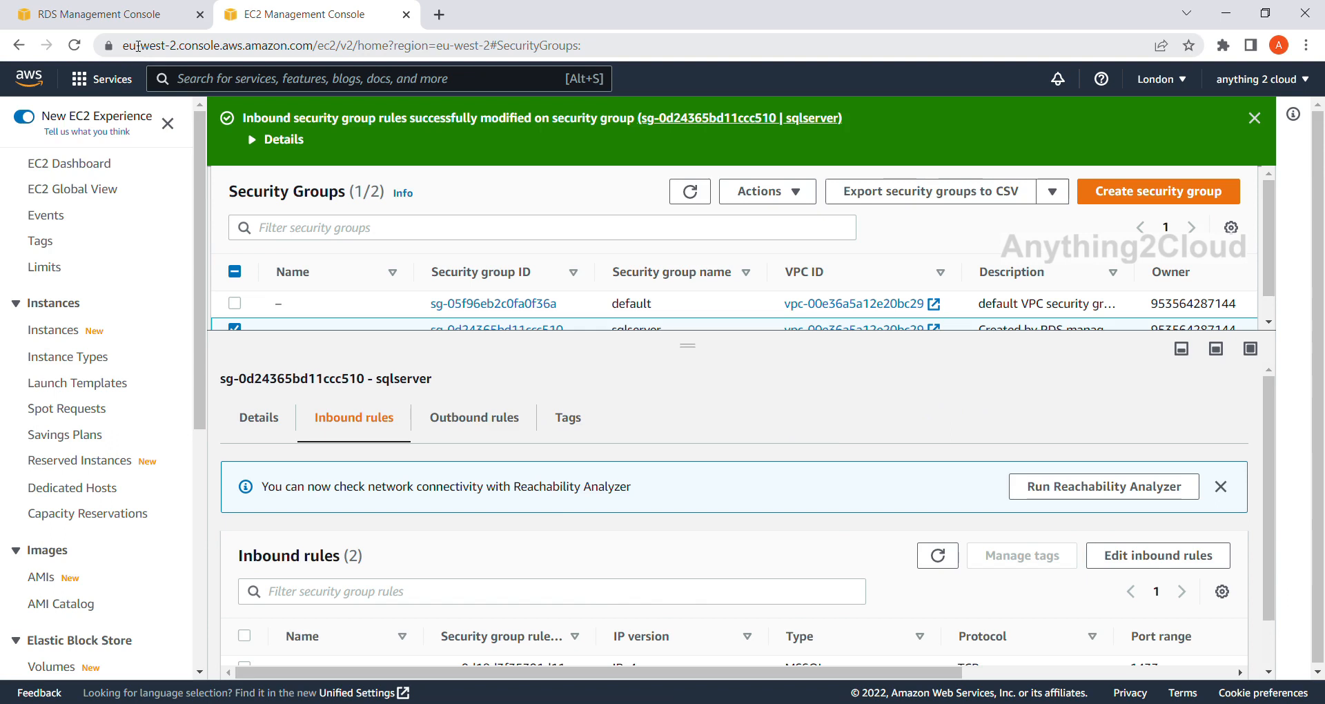
Return to the RDS console, reopen the sqldatabase details and copy the database's endpoint.
left_click(125, 24)
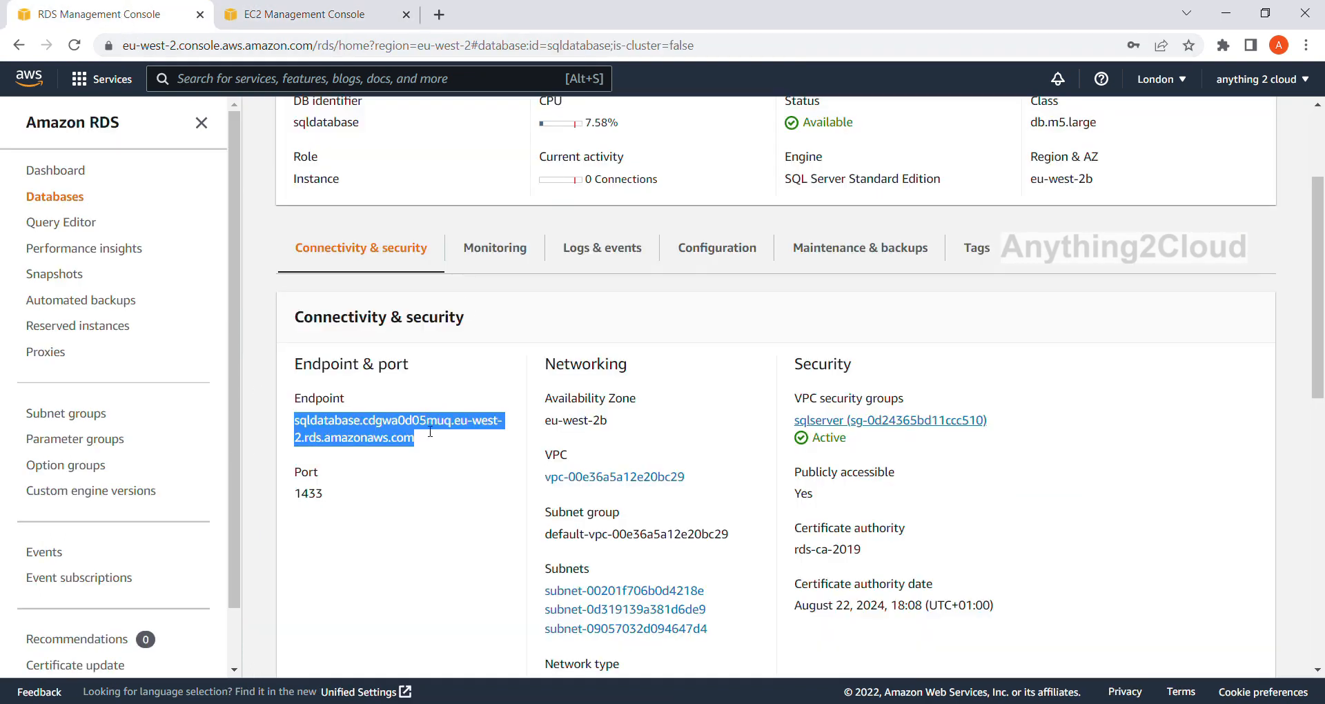
scroll(423, 393, "up", 3)
scroll(429, 396, "down", 3)
scroll(430, 401, "up", 3)
left_click(365, 128)
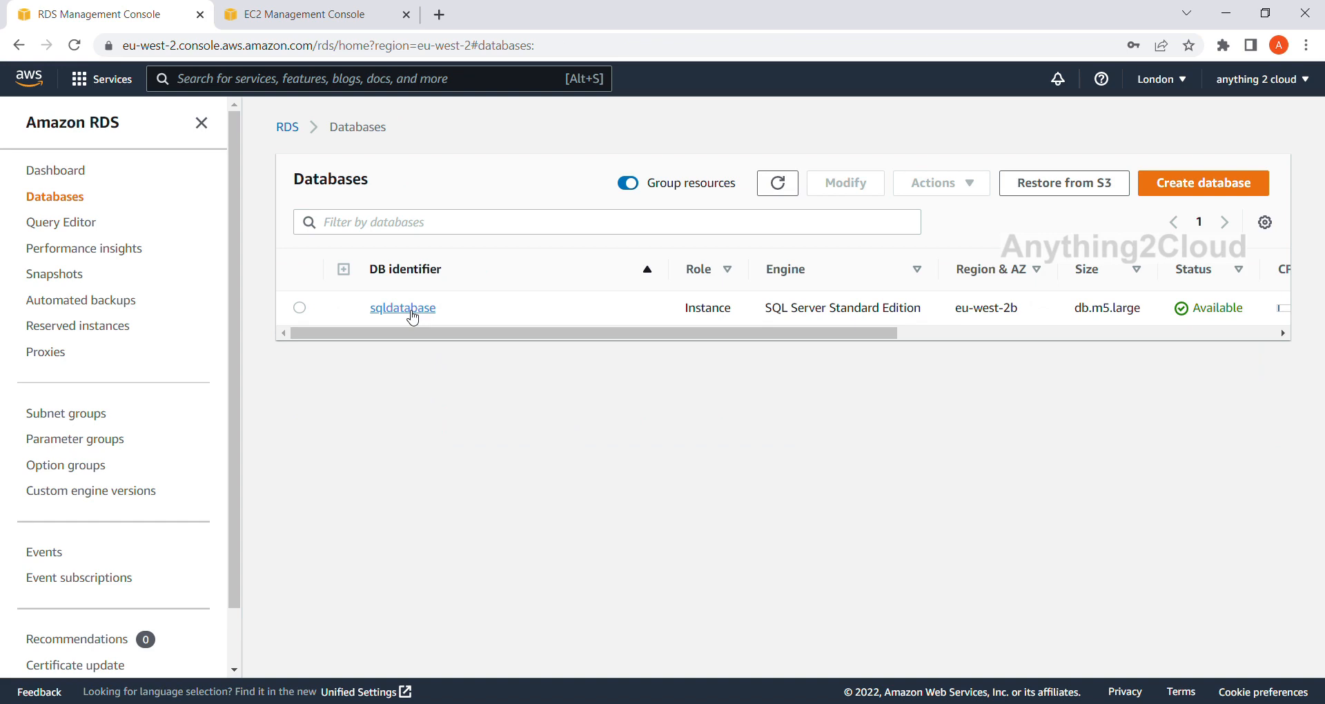
left_click(413, 316)
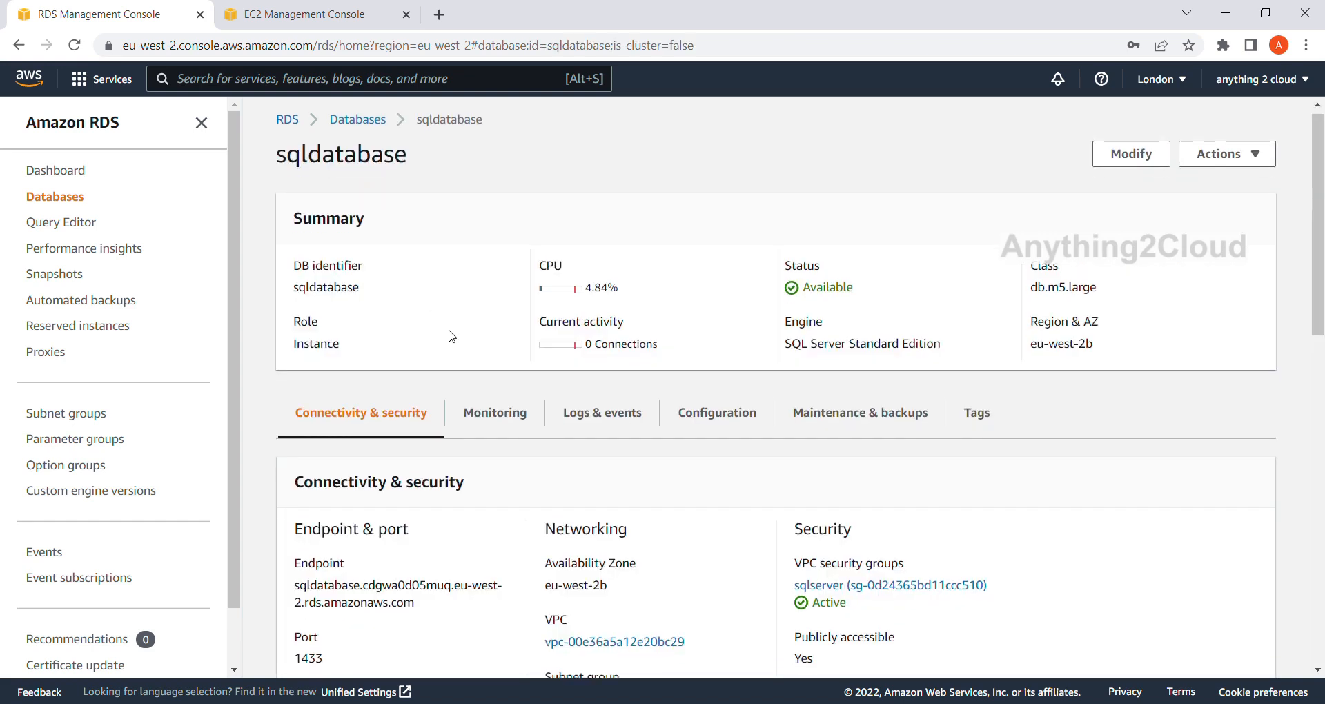
scroll(452, 337, "down", 2)
scroll(452, 336, "down", 1)
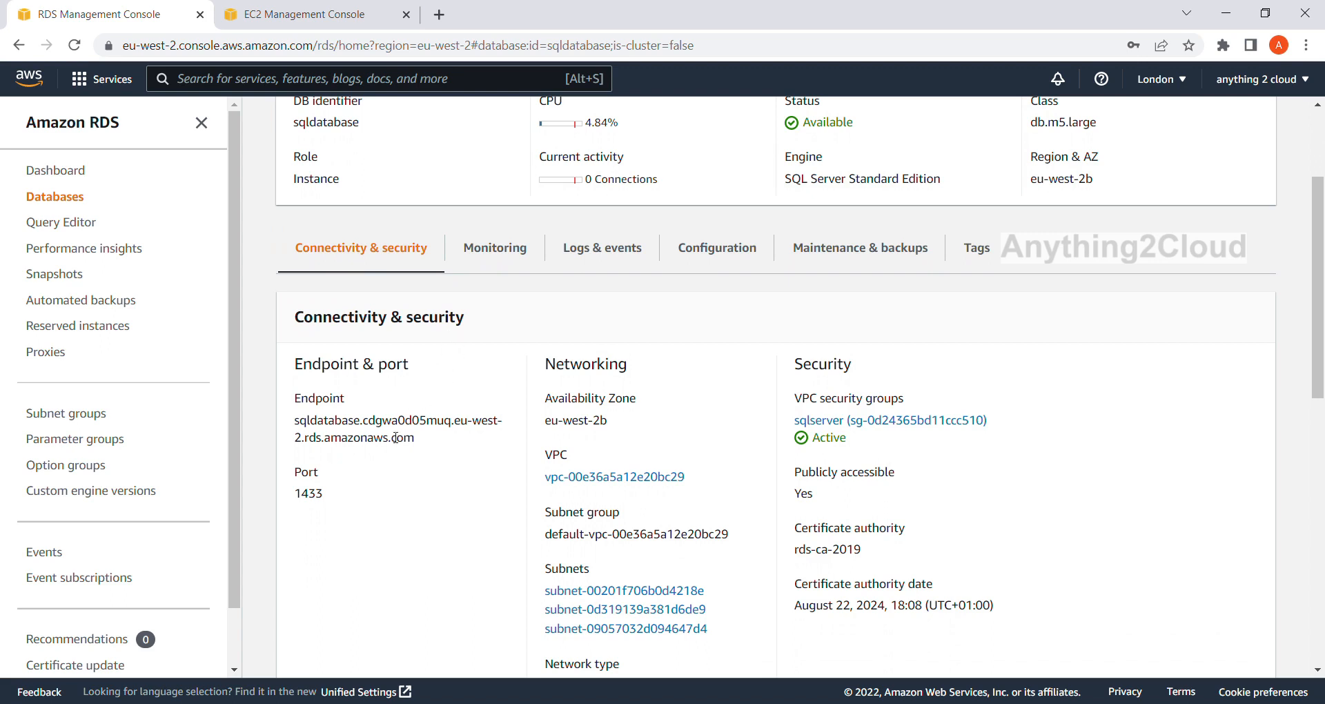
left_click_drag(301, 428, 427, 443)
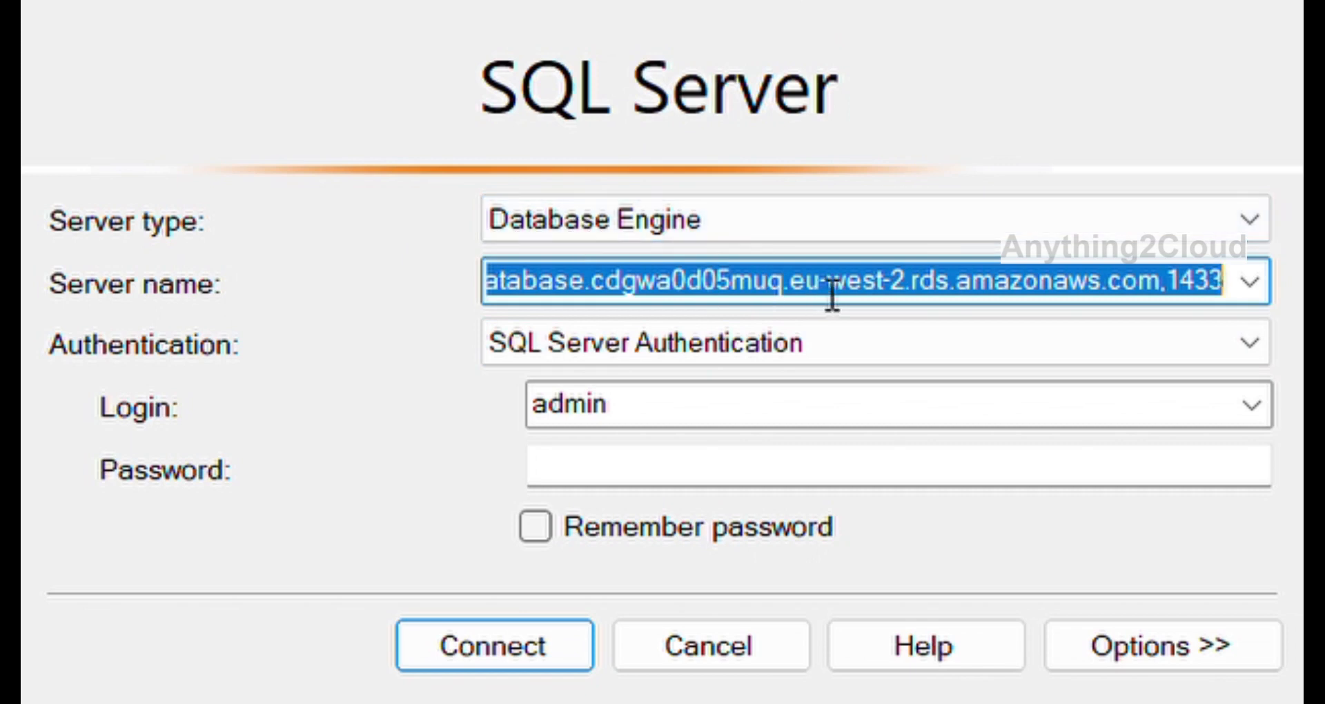
In SQL Server Management Studio, connect to sqldatabase.cdgwa0d05muq.eu-west-2.rds.amazonaws.com with the account password and expand the server's databases.
key("ctrl+v")
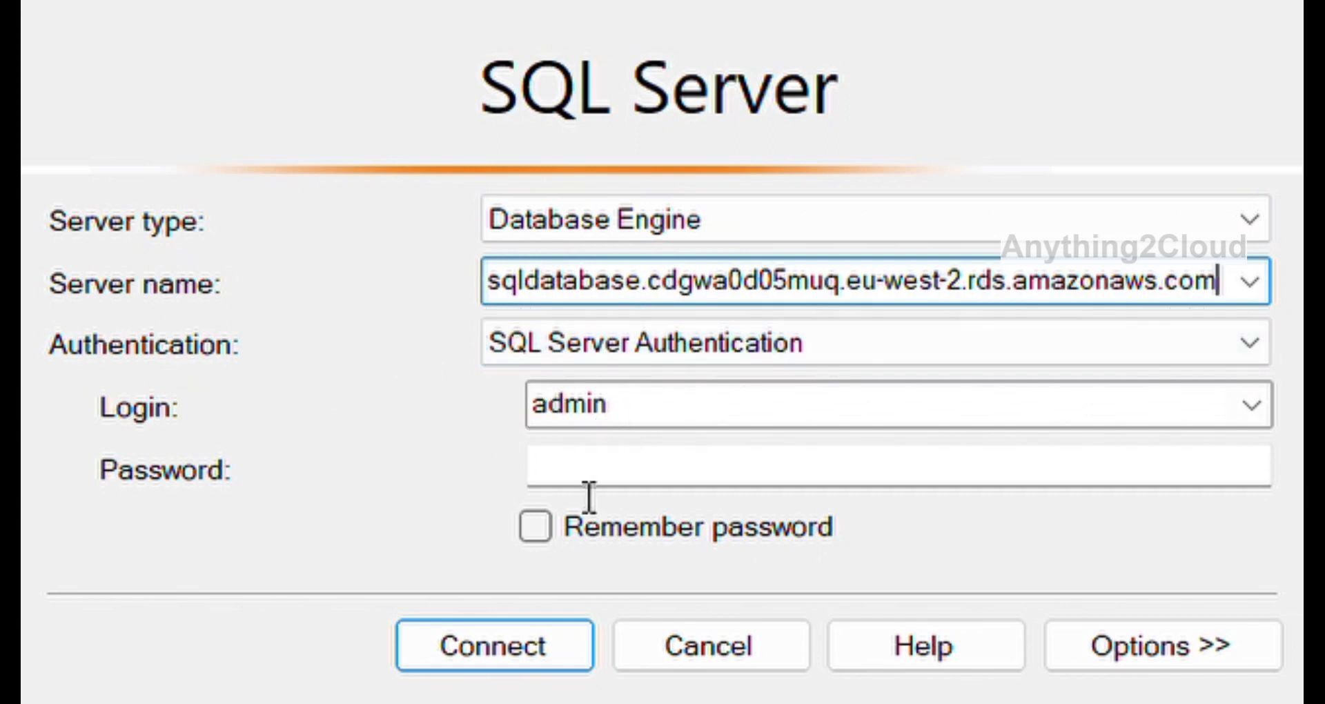
left_click(592, 467)
type("********")
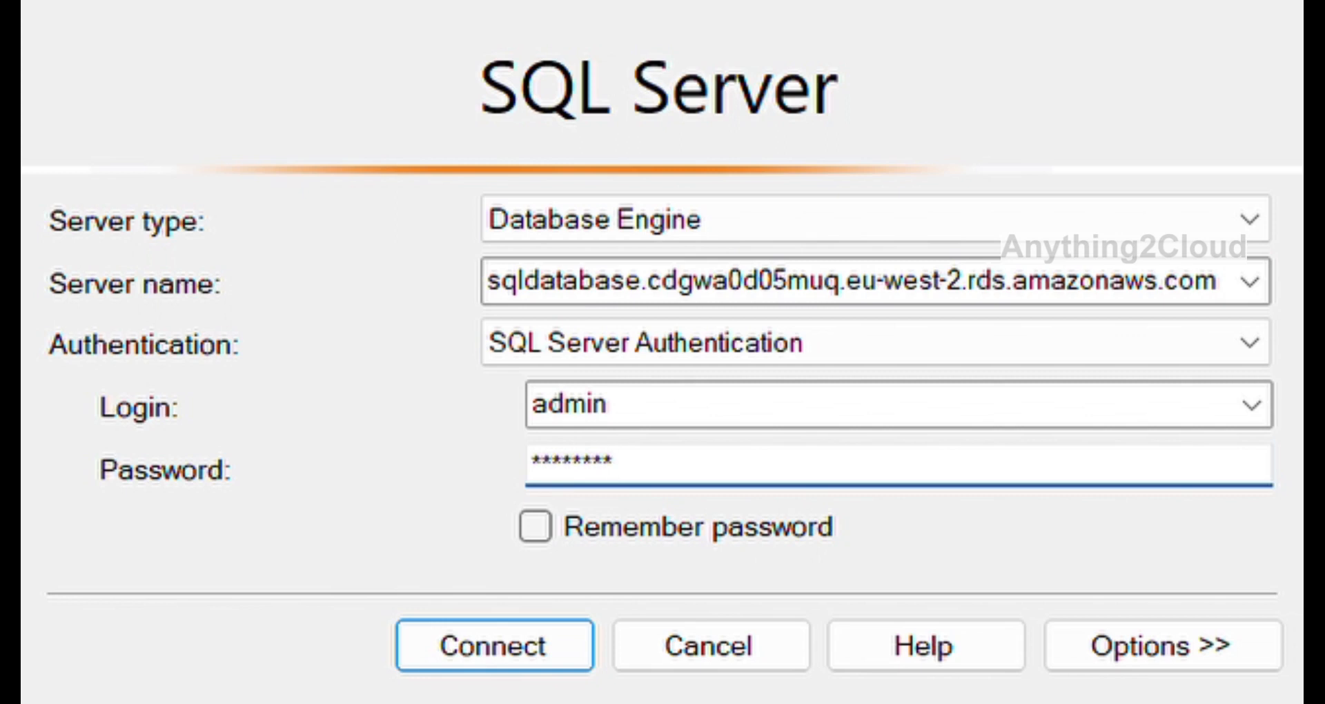
left_click(474, 664)
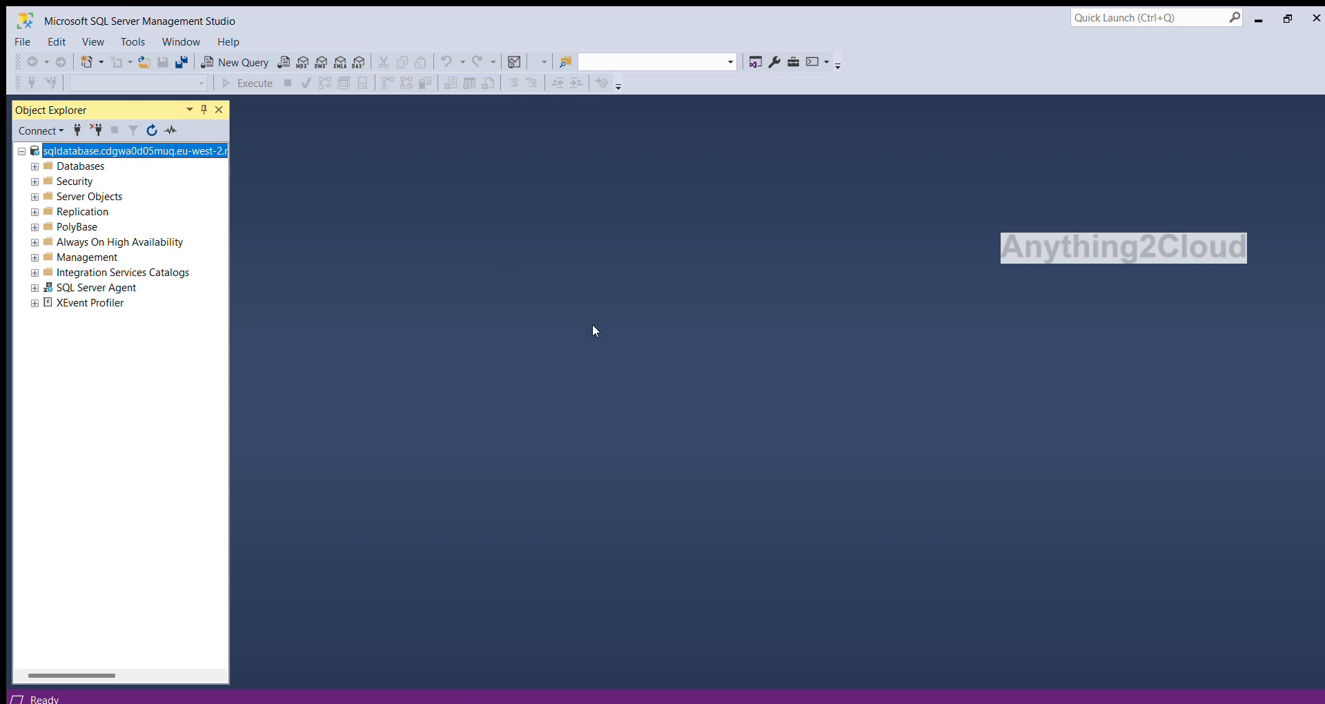
left_click(34, 167)
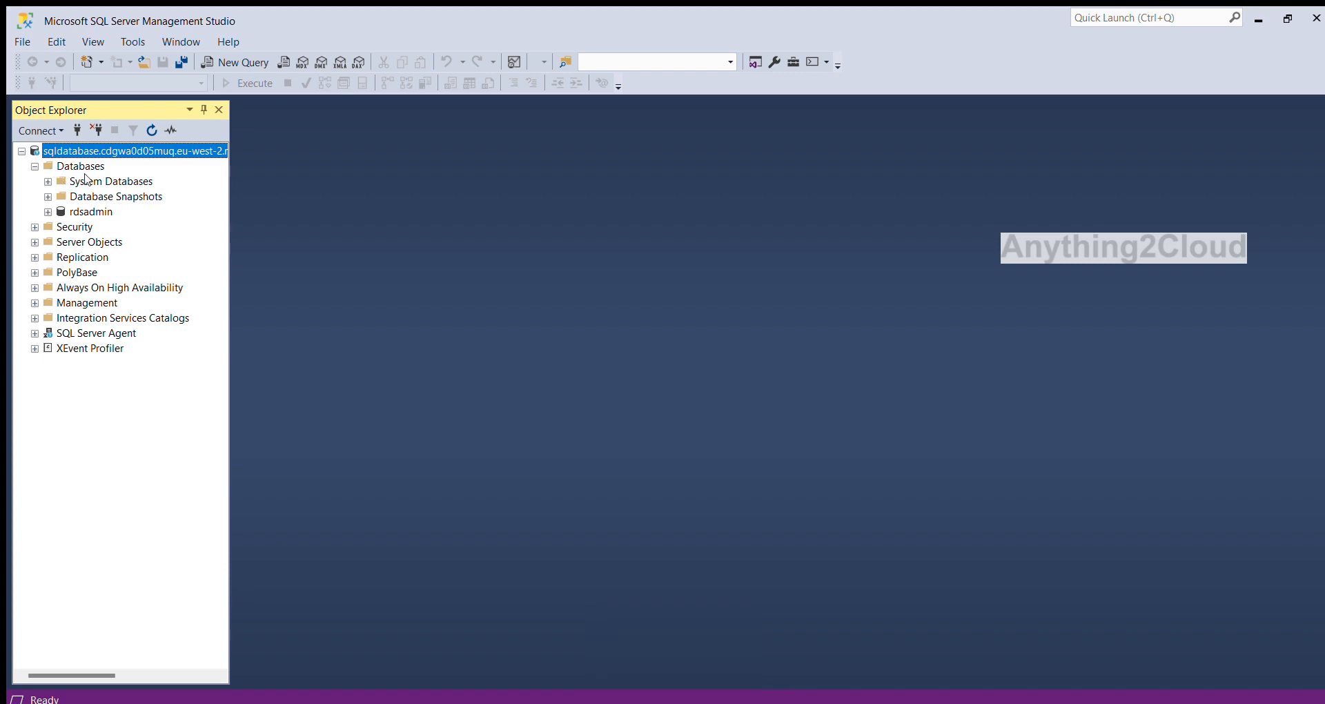
Run "create database testdb" in a new query and refresh the server's list of databases.
left_click(230, 63)
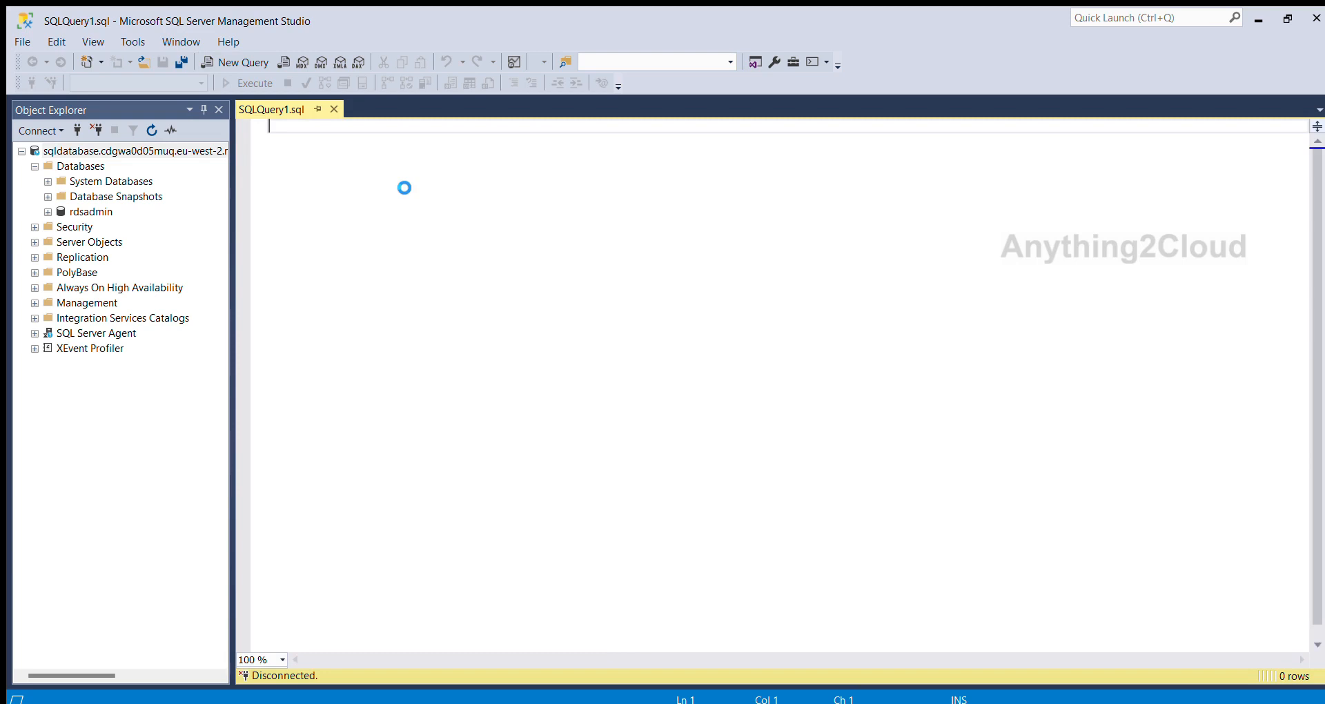
key("Return")
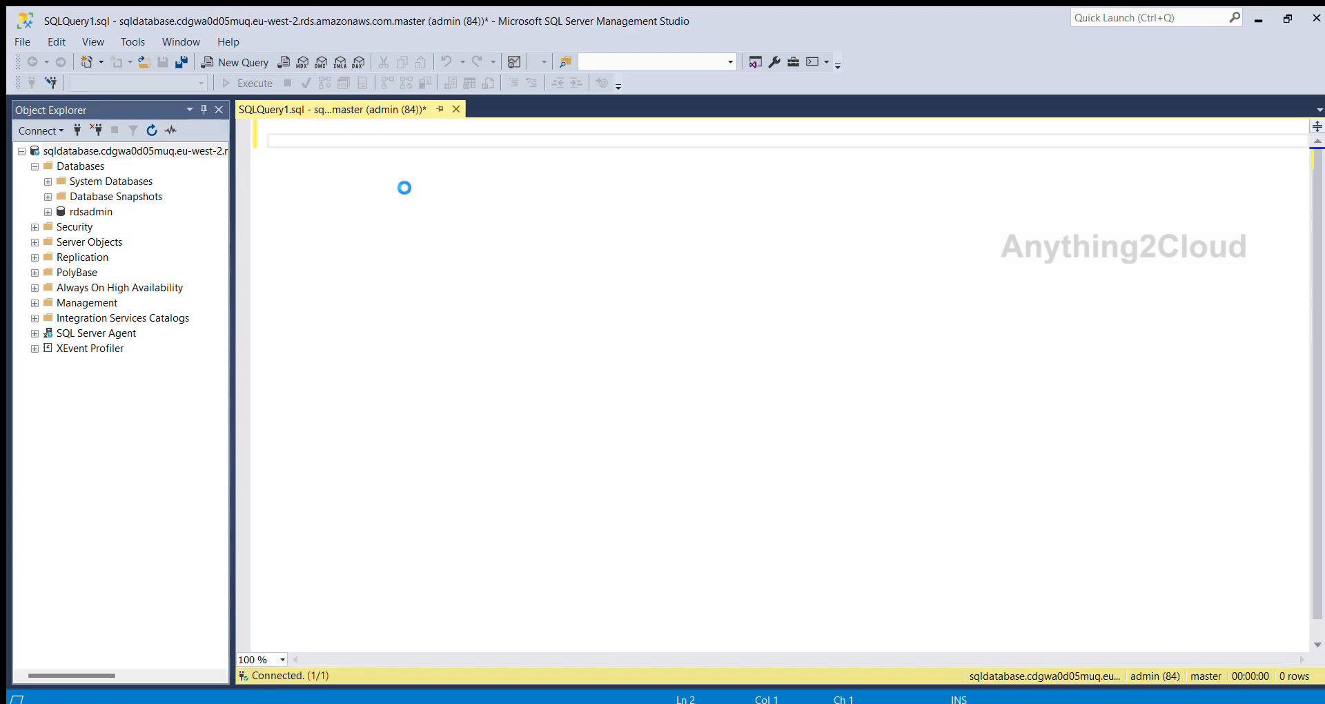
type("create database testdb")
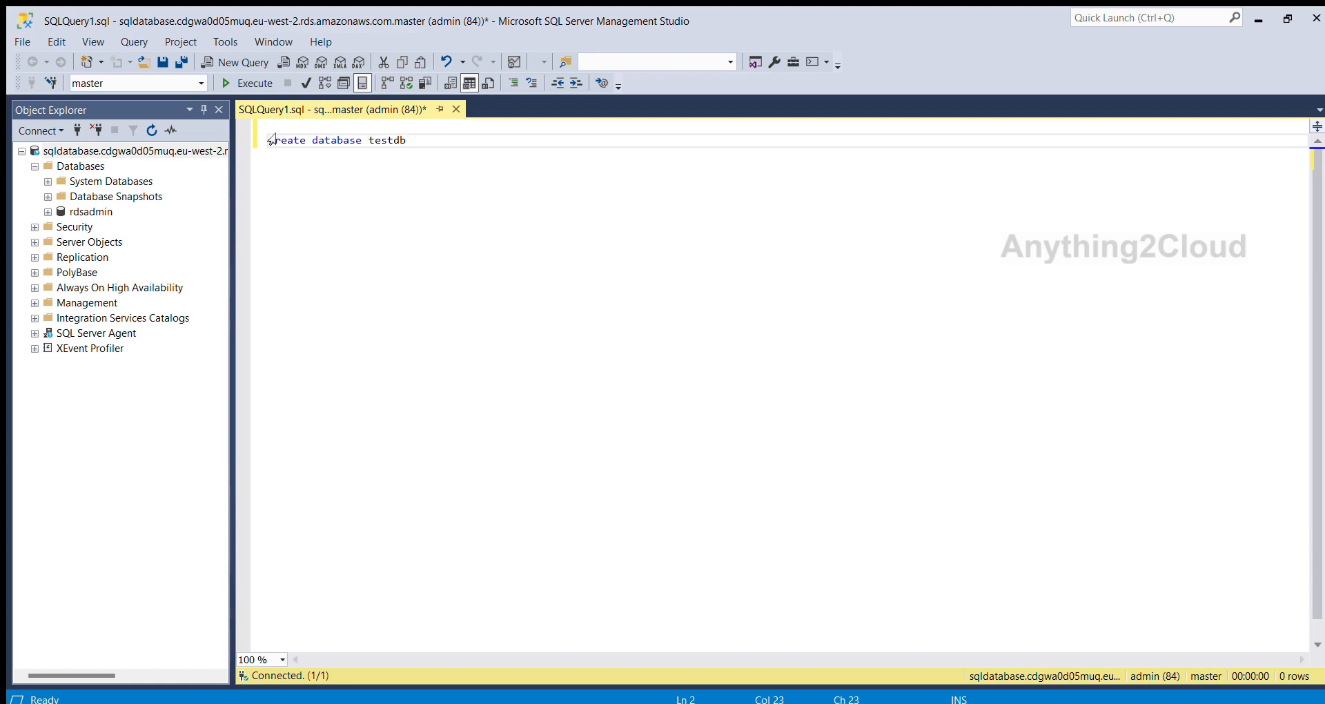
key("shift+Home")
left_click(225, 83)
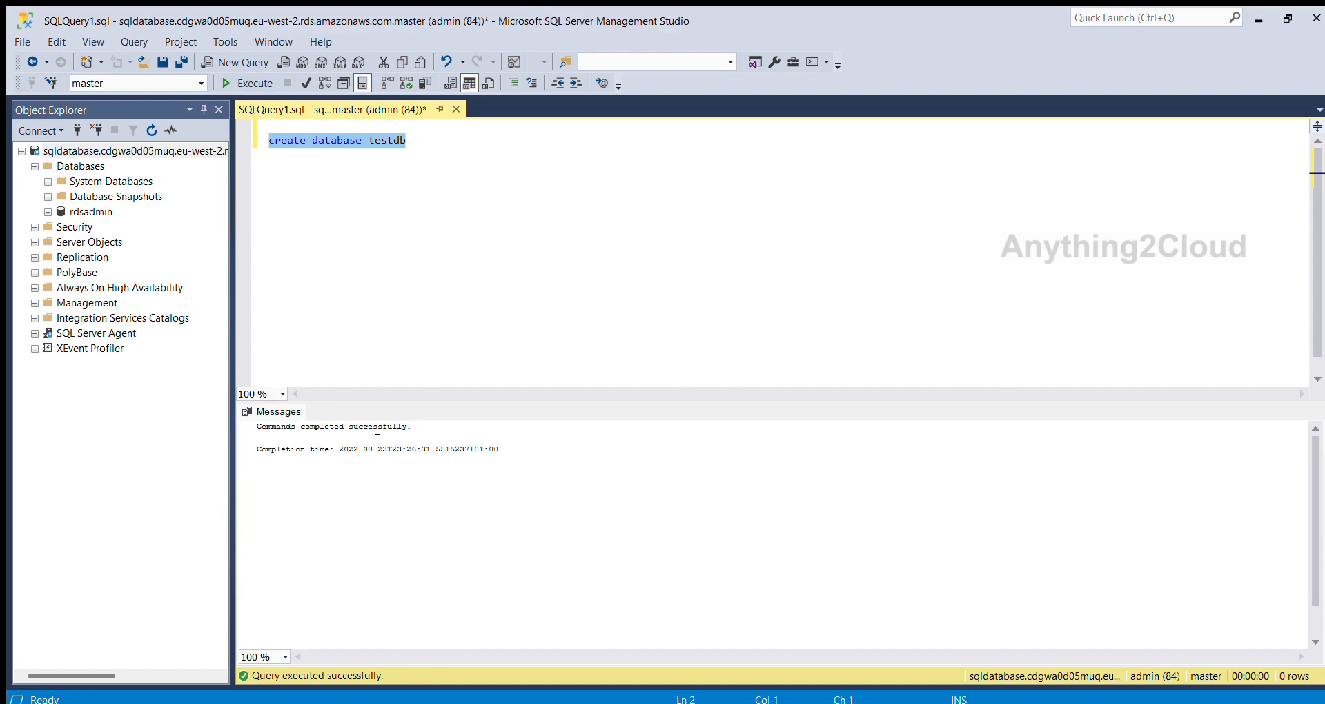
left_click(69, 152)
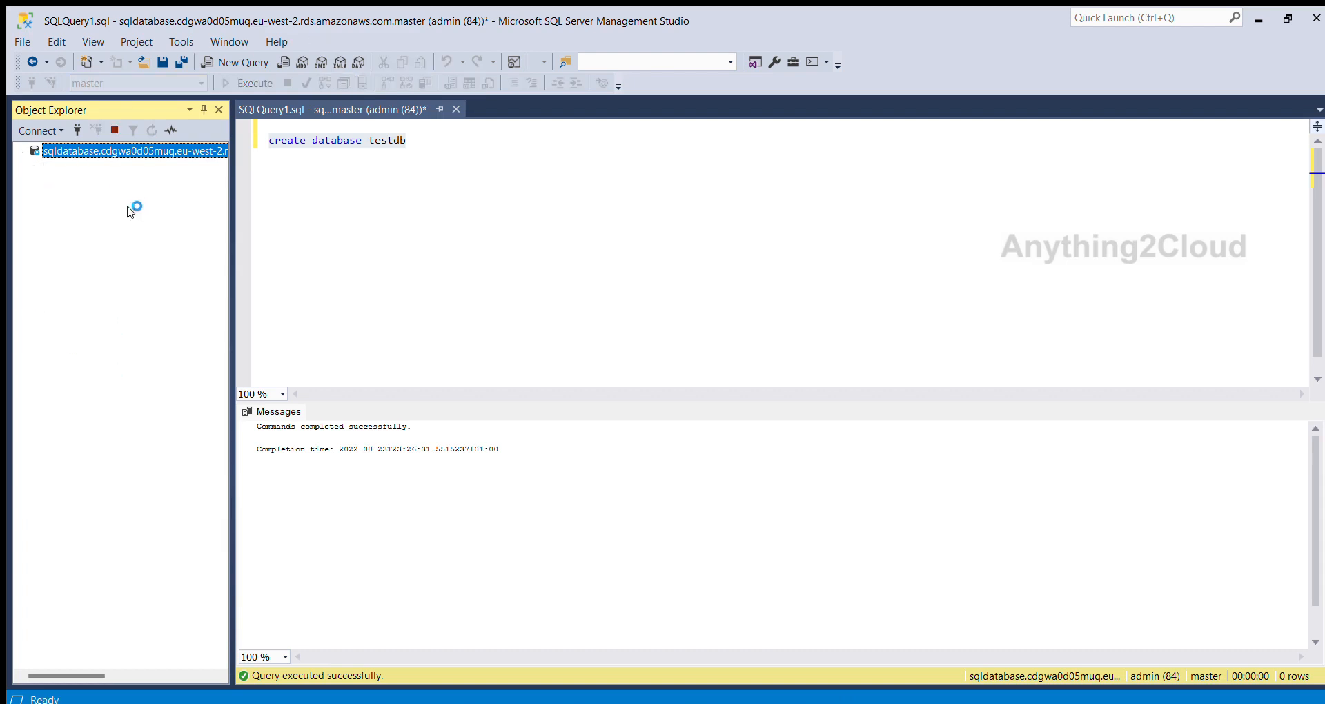
left_click(35, 167)
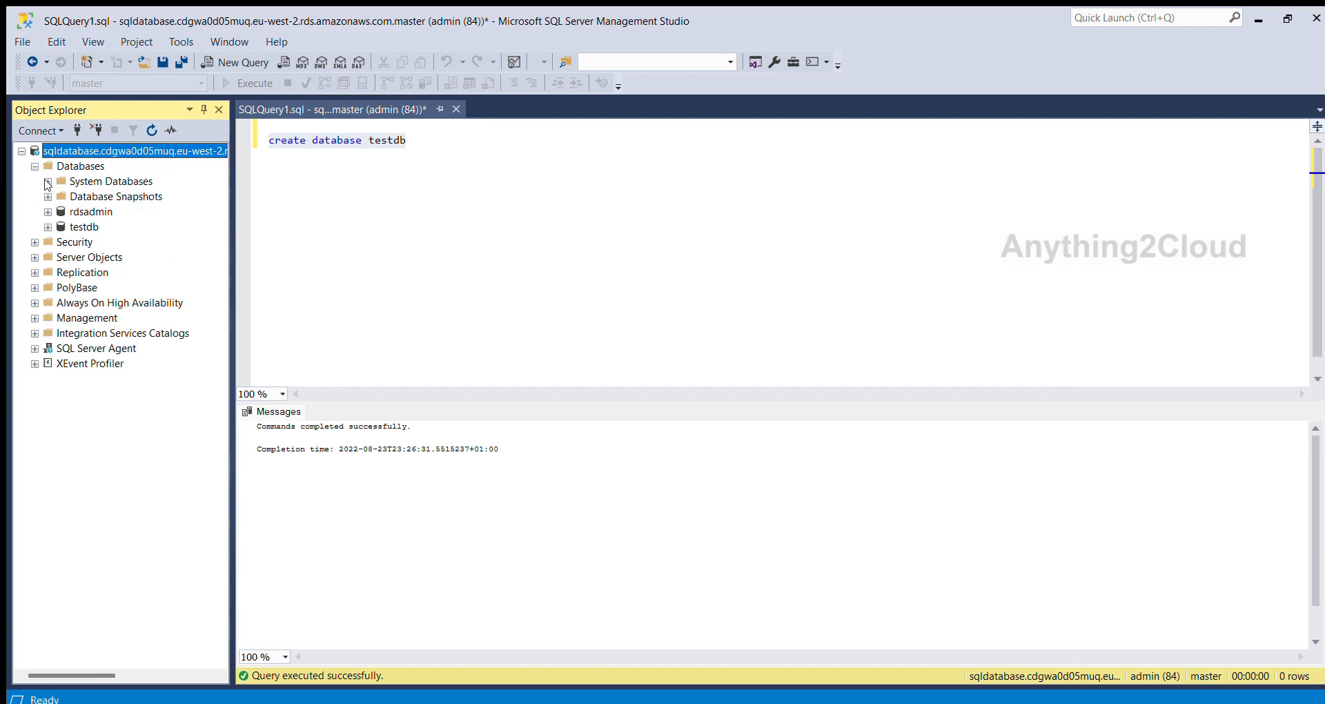
Add the statement "use testdb" below the create database line and run only that statement.
left_click(447, 147)
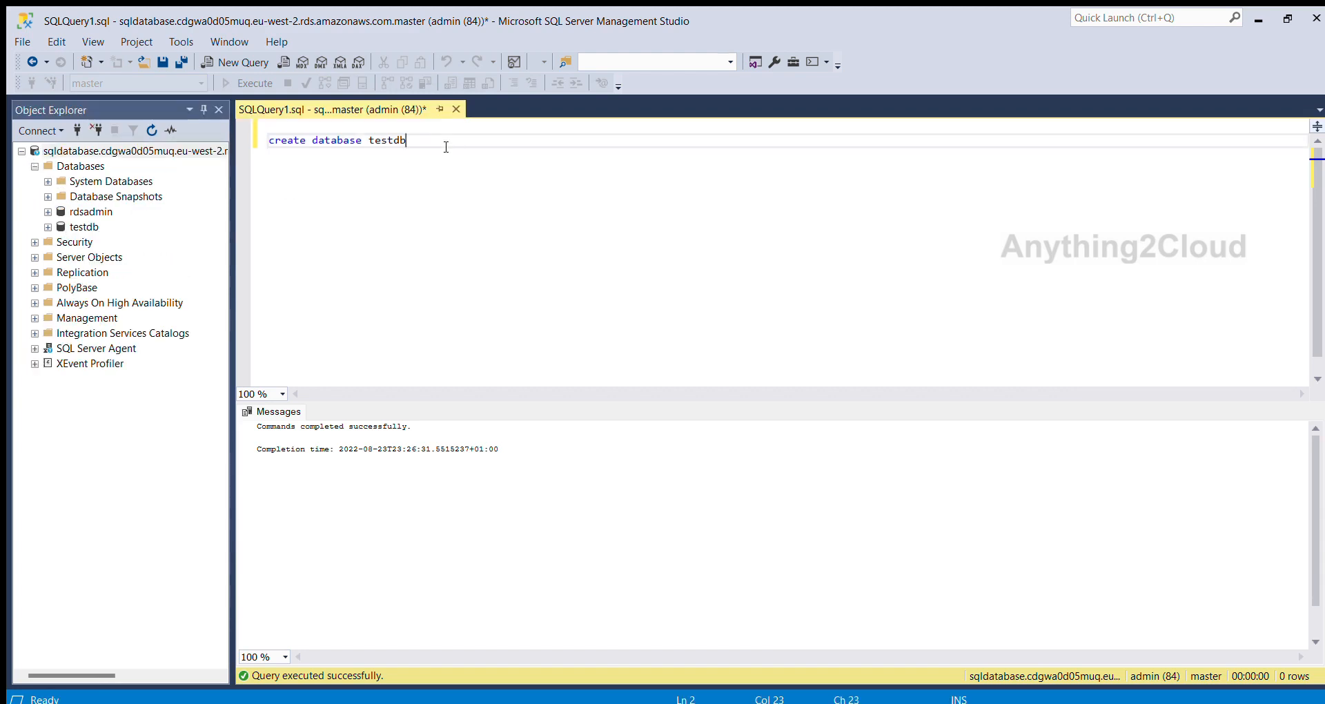
key("Return")
key("Return")
type("use testdb")
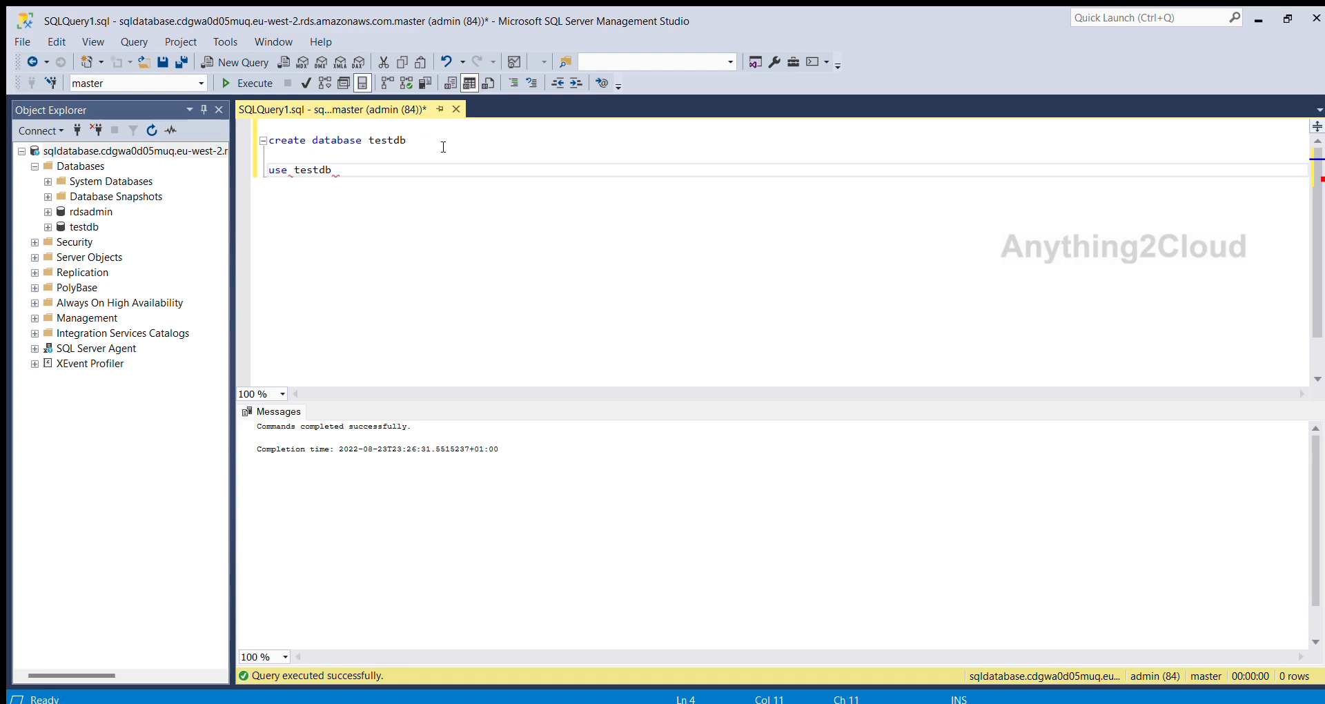
left_click(269, 170, "shift")
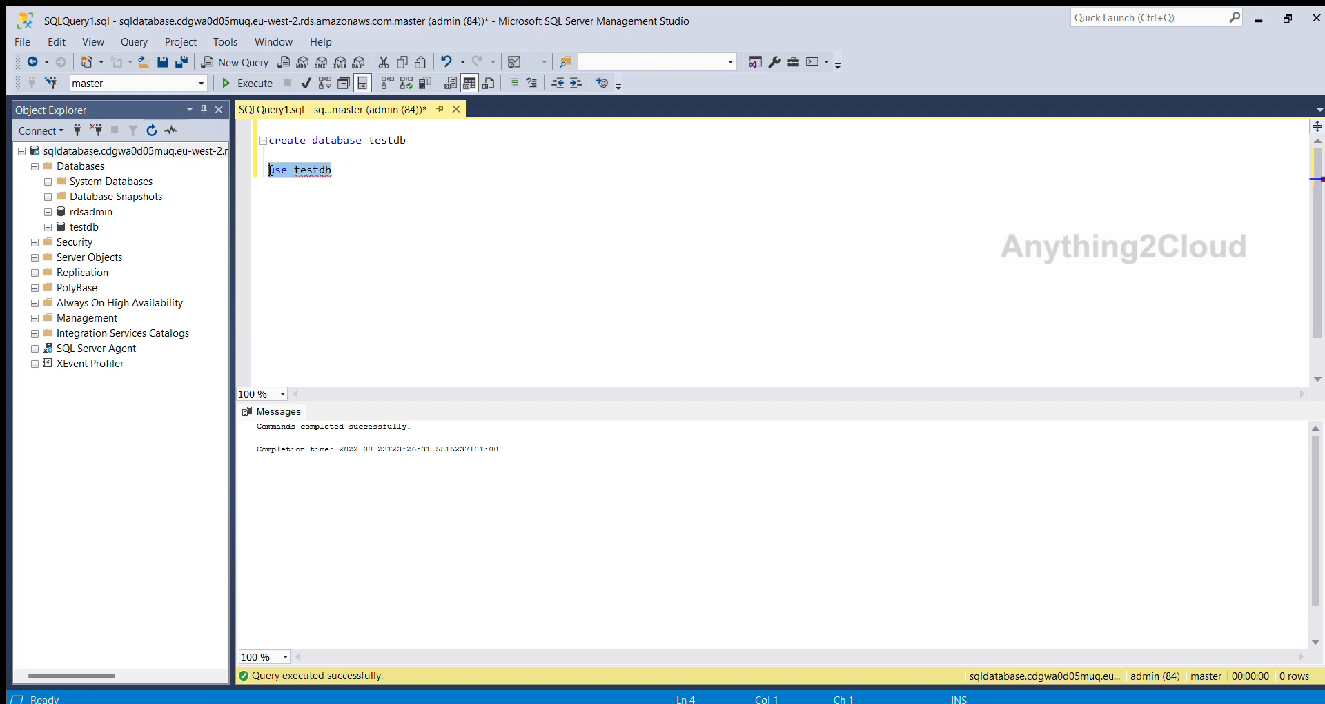
left_click(245, 84)
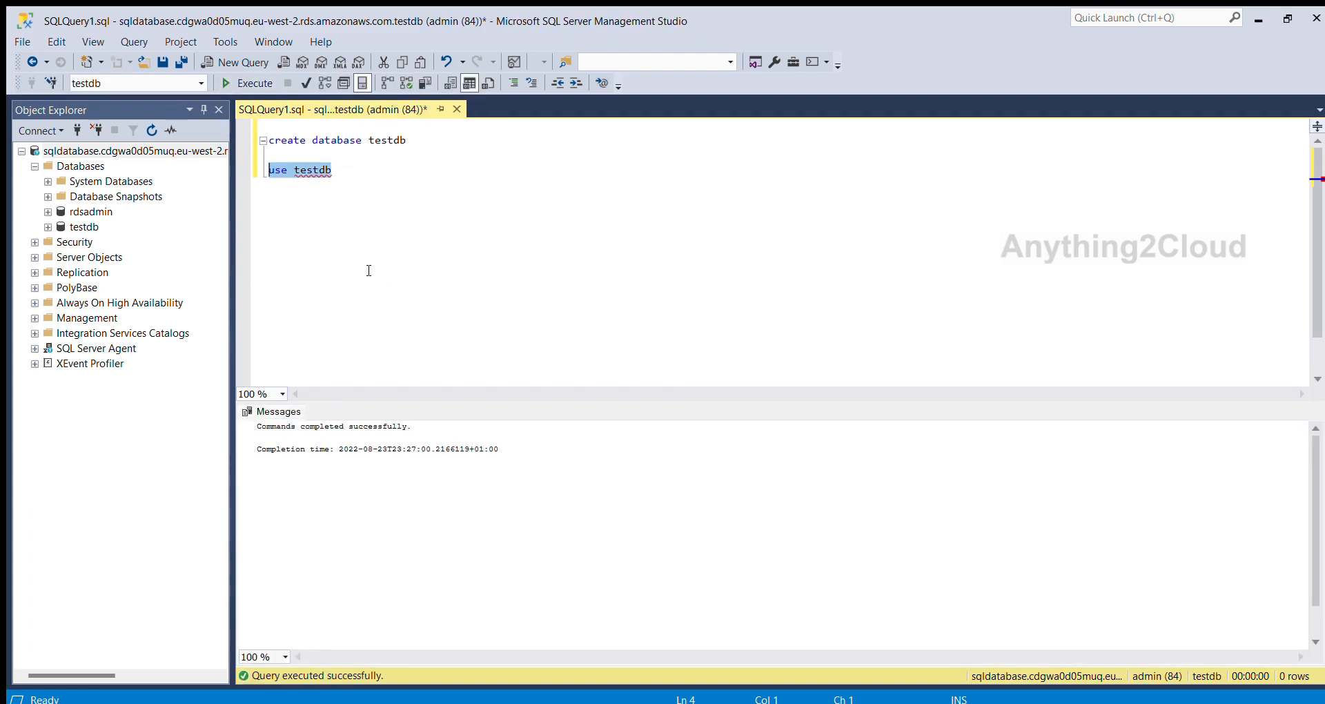
Start a "create table employee" statement with an opening parenthesis below the use testdb line.
left_click(345, 168)
key("Return")
key("Return")
type("creat")
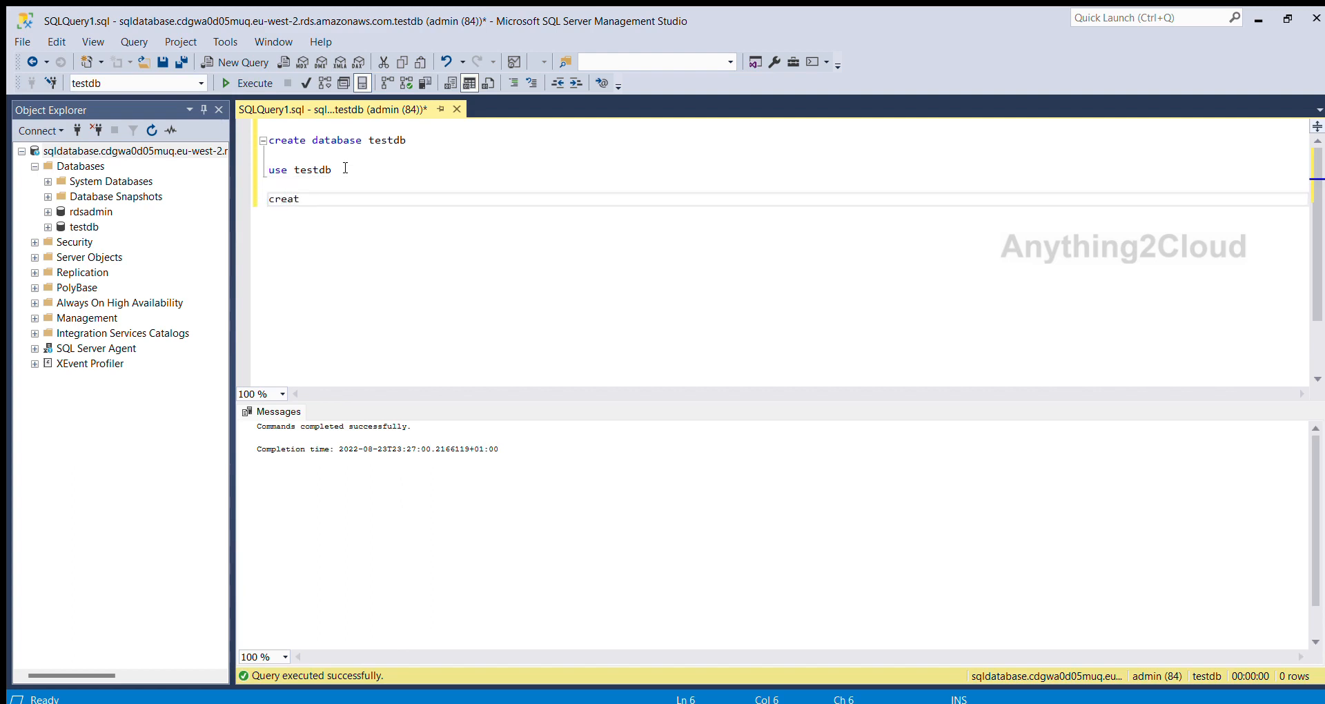
type("e a")
type("tabv")
type("le")
type(" employee")
key("Return")
type("(")
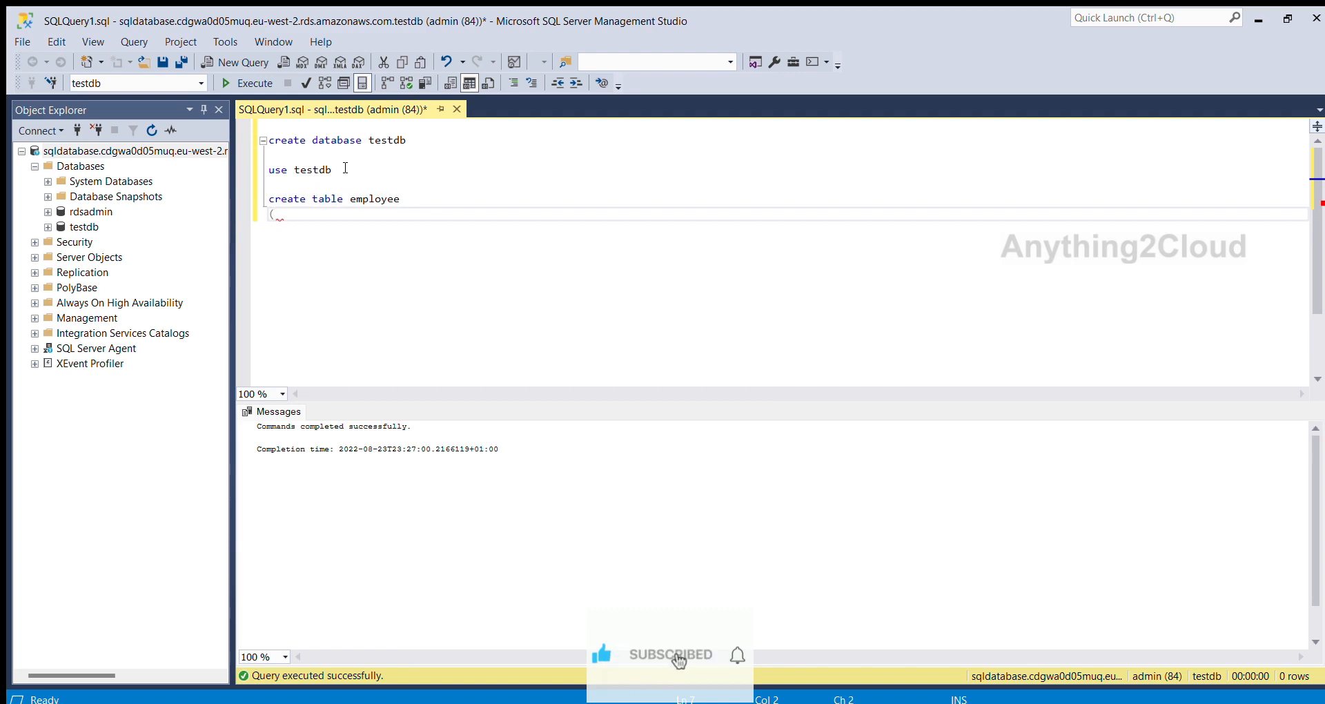
type("id integ")
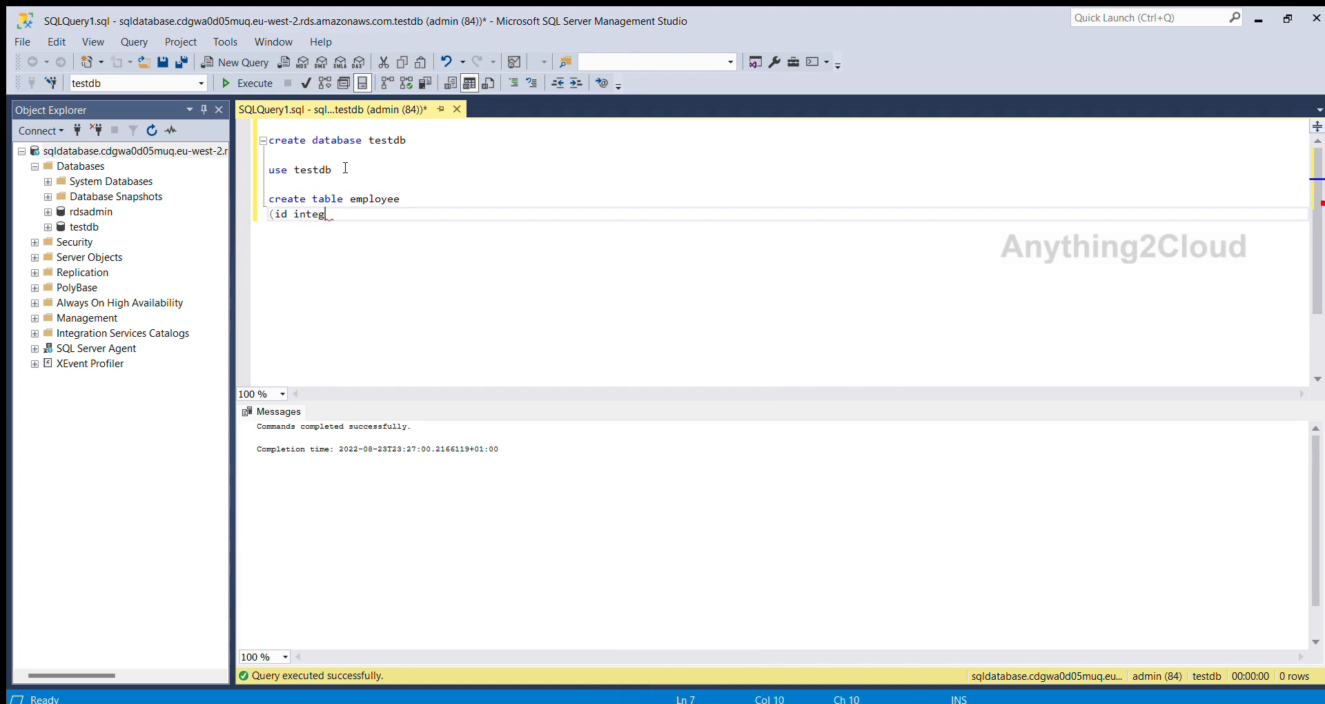
type("er,")
Define the employee table's columns as id integer and name varchar(30).
key("Return")
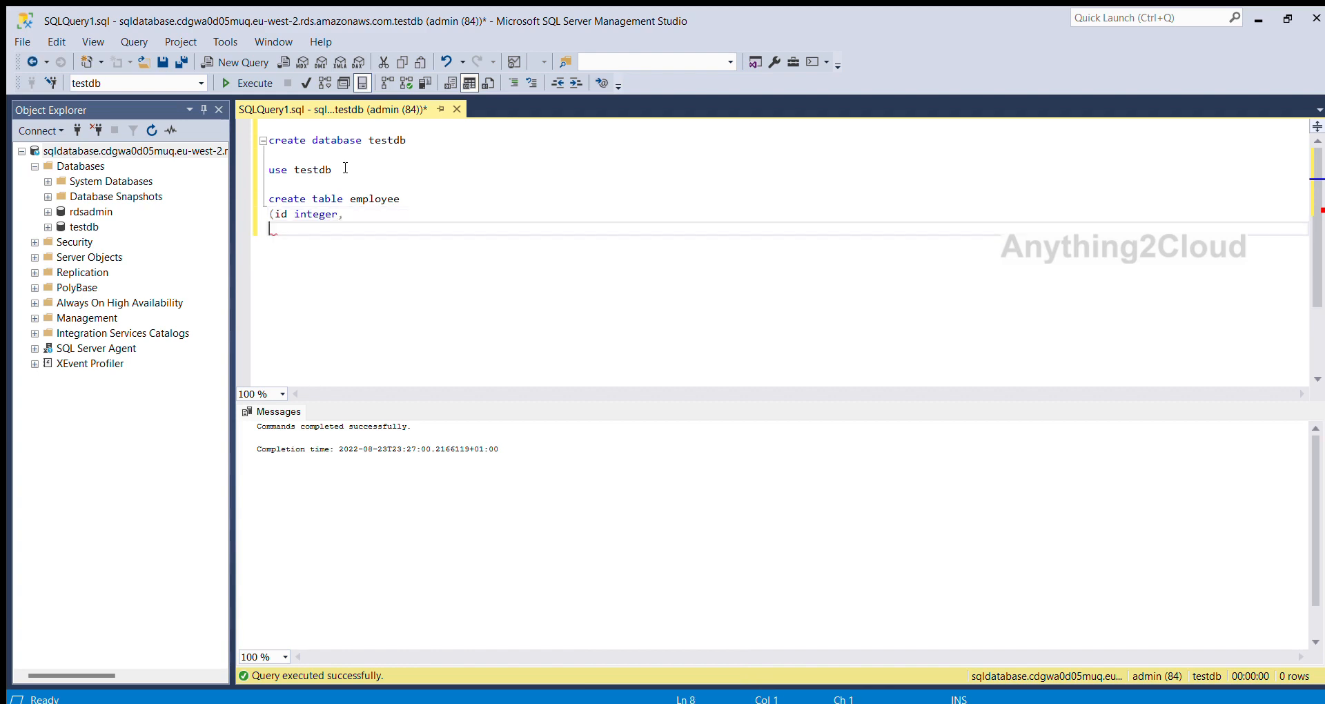
type("name varcgar(30)")
Try to run the create table statement and add a closing parenthesis after varchar(30).
left_click(270, 200, "shift")
left_click(249, 83)
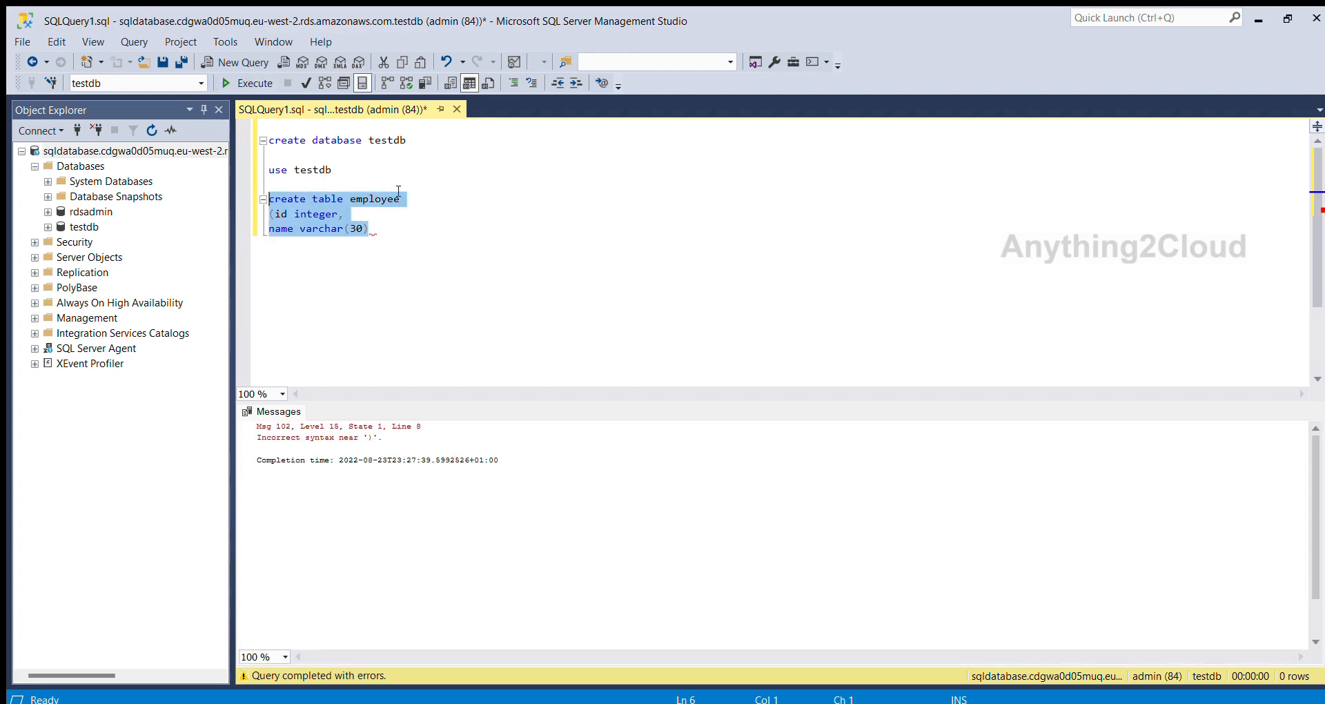
left_click(388, 234)
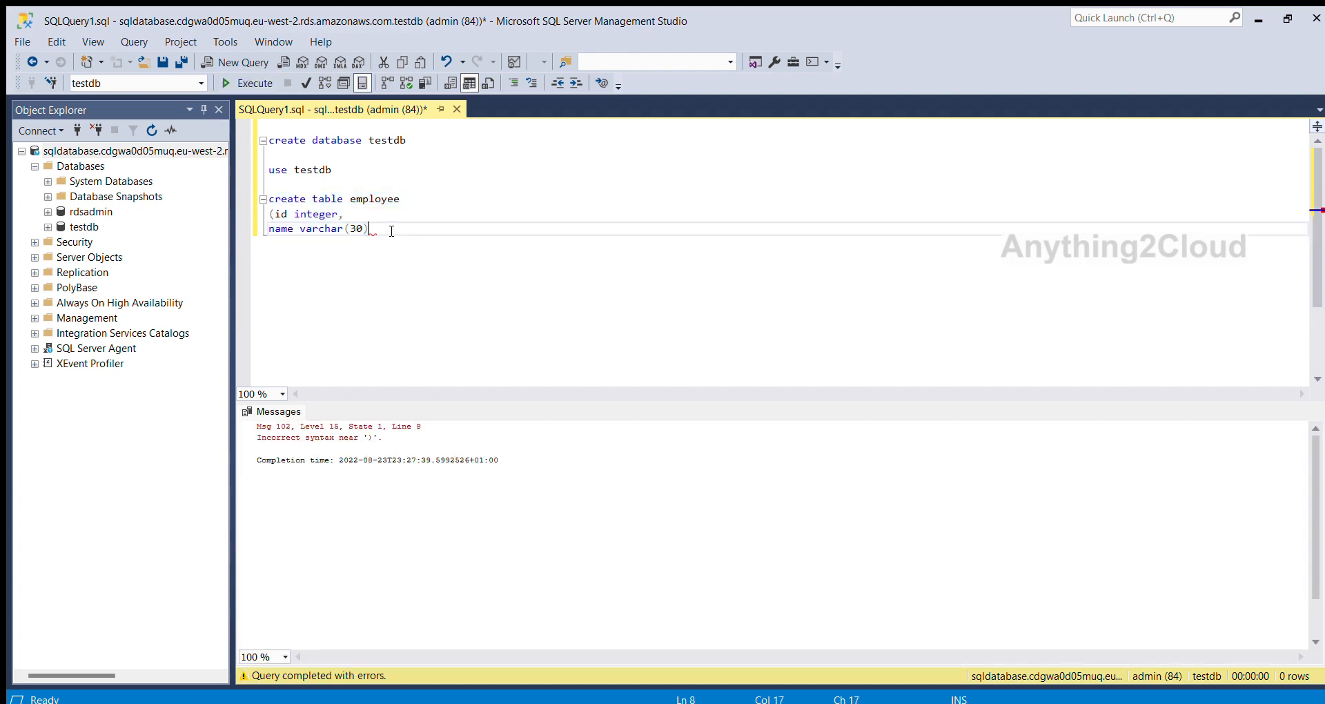
type(")")
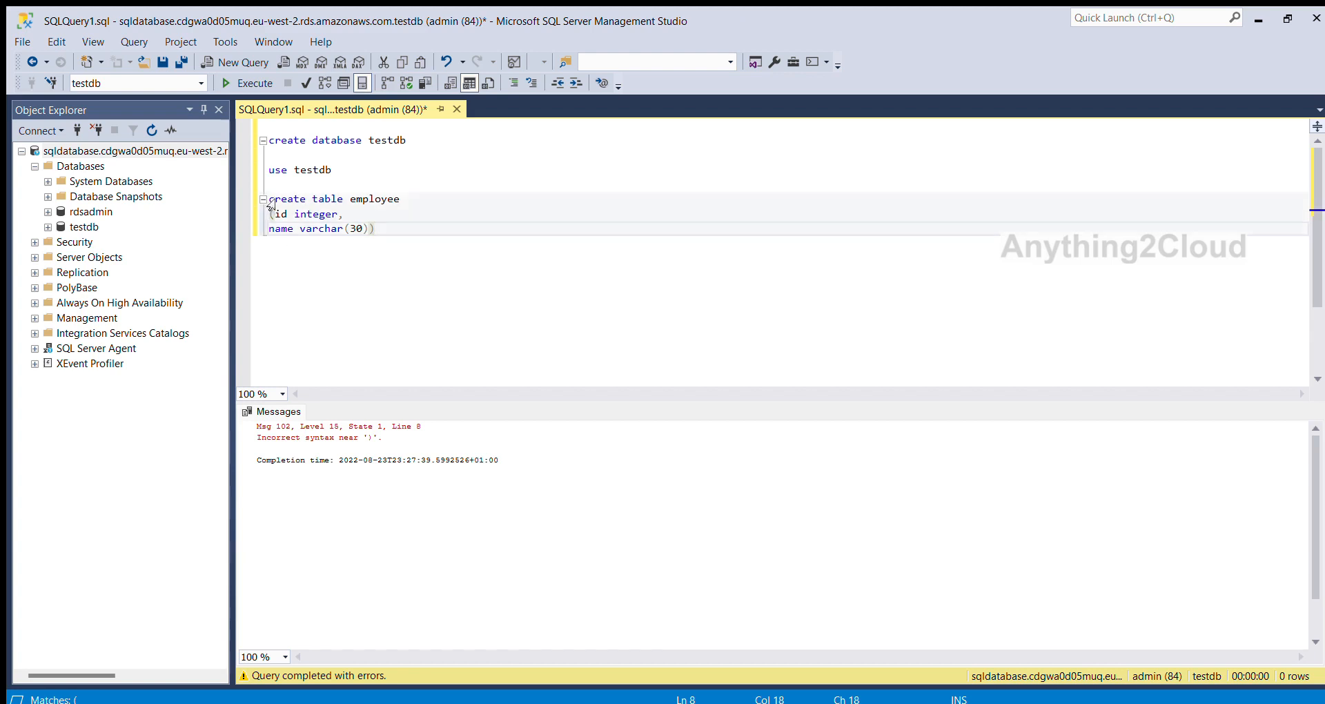
Run only the create table employee statement.
left_click(268, 199, "shift")
left_click(245, 82)
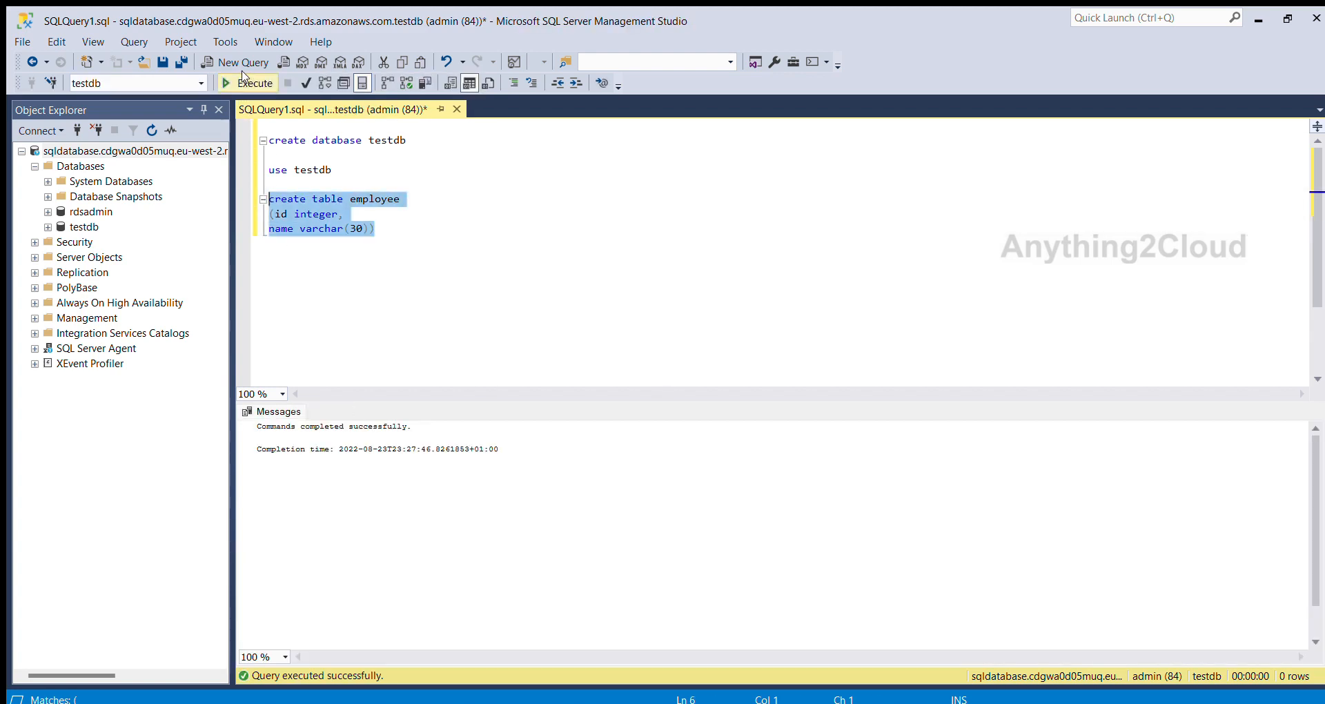
Write an "insert into employee" statement with id 1 and a sample first name below the table definition, and try to run it.
key("Return")
key("Return")
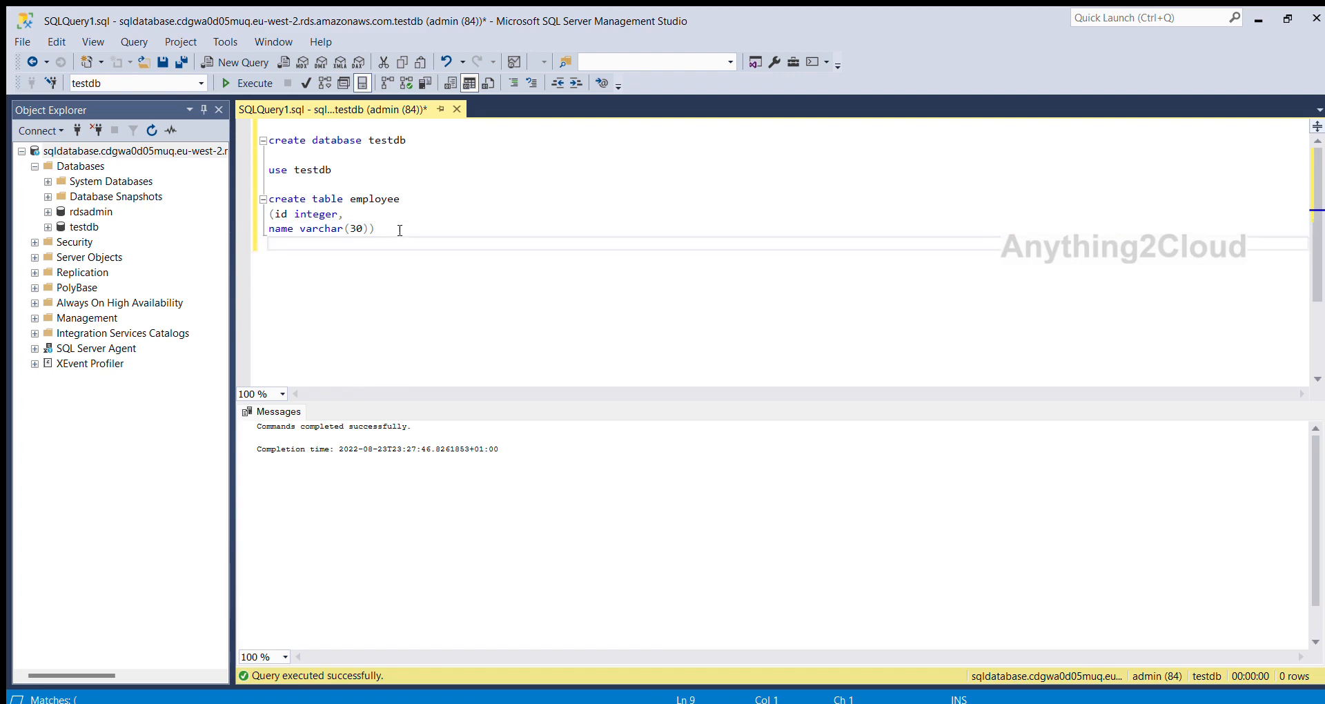
type("insert into employee (")
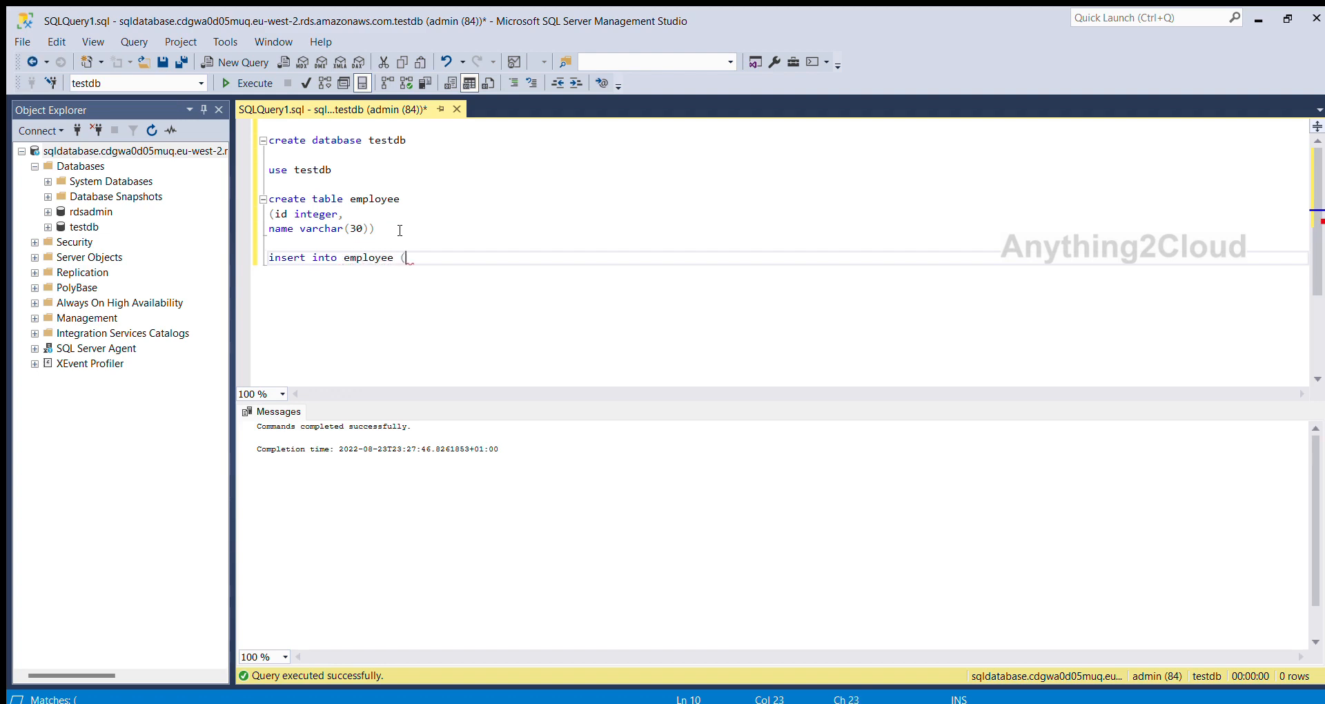
type("1, 'John')")
left_click(269, 257, "shift")
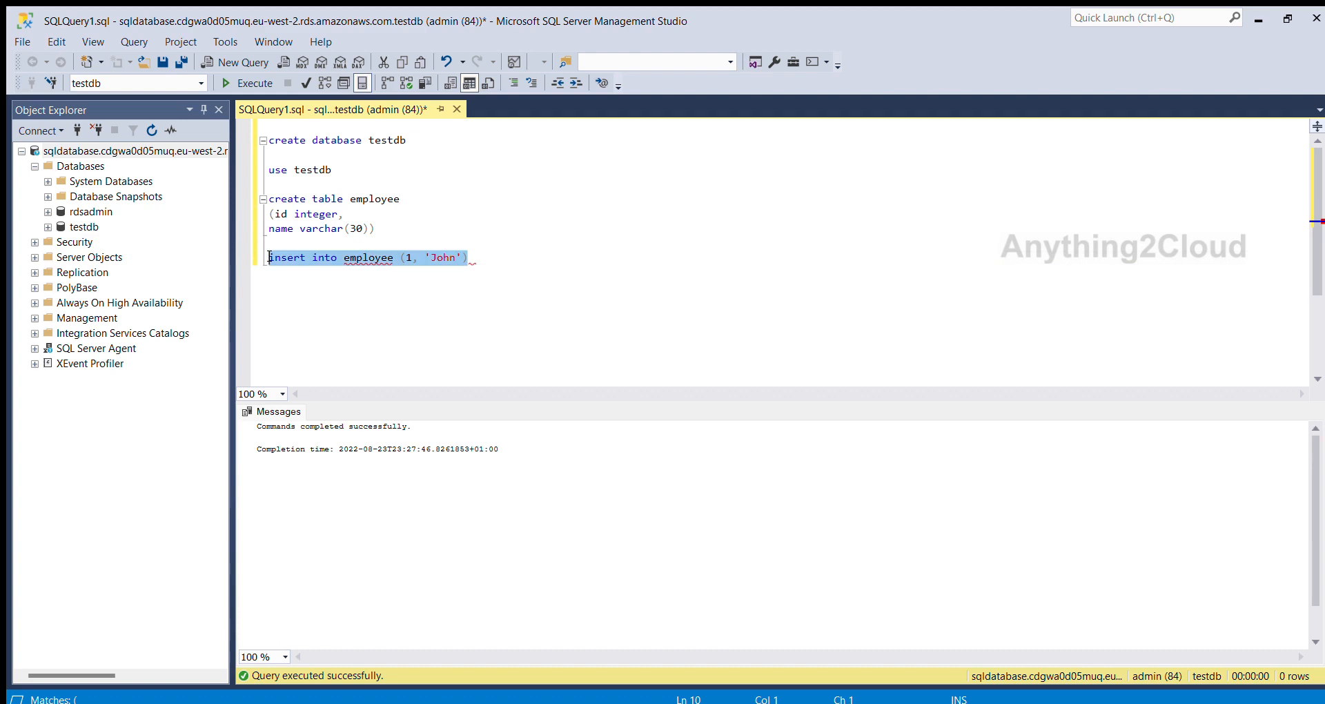
key("F5")
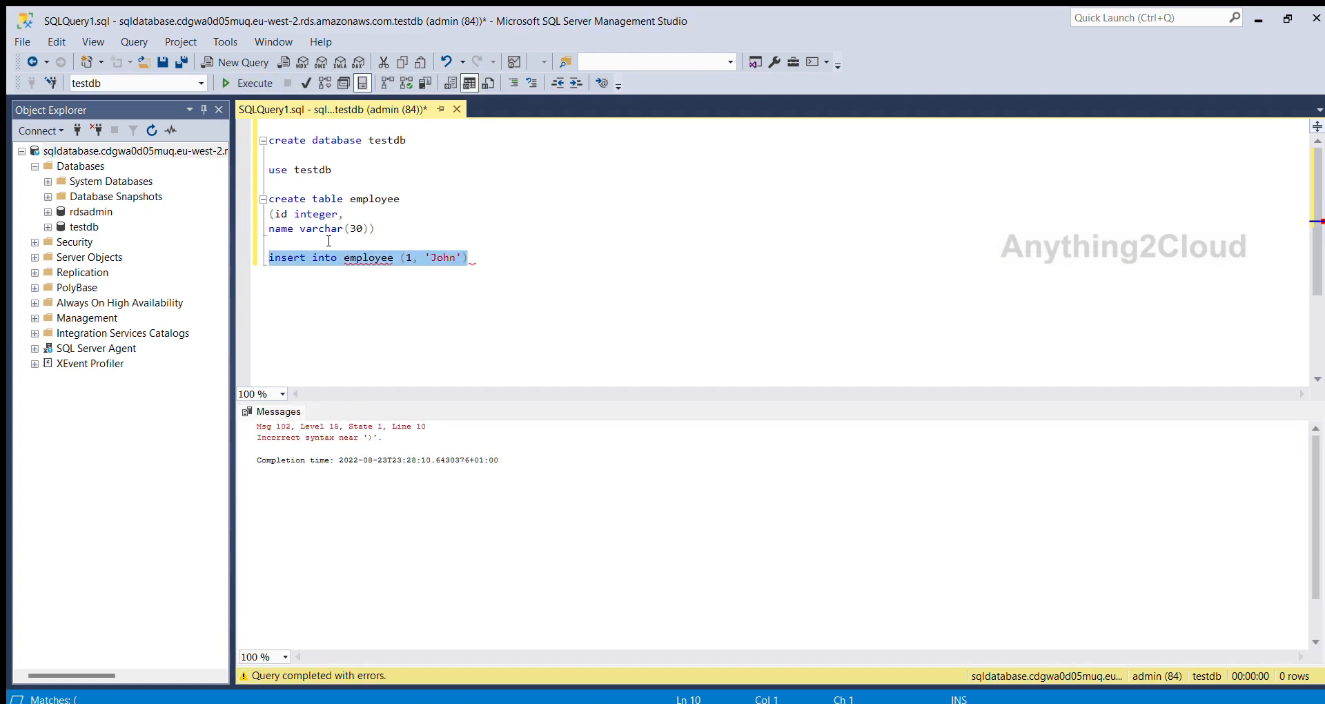
Add the keyword "values" before the parenthesis in the insert statement and run only that statement.
left_click(404, 260)
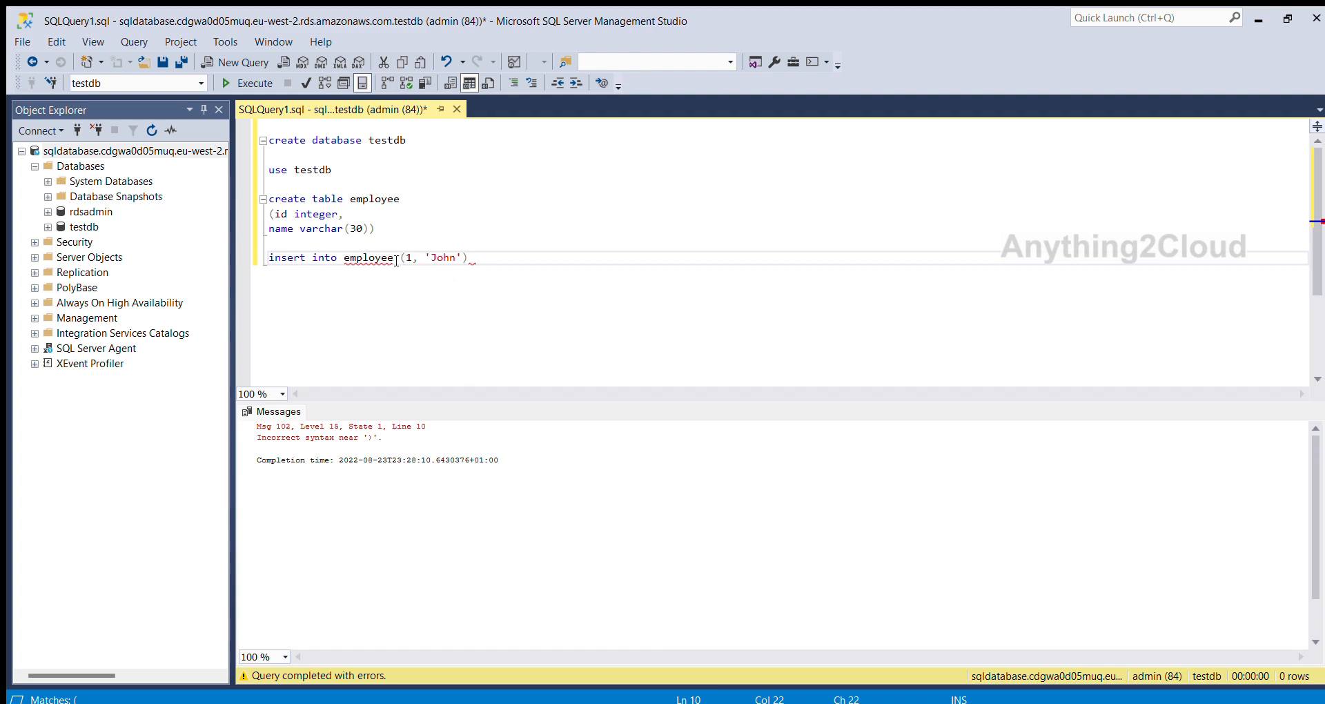
type("values")
left_click(523, 258)
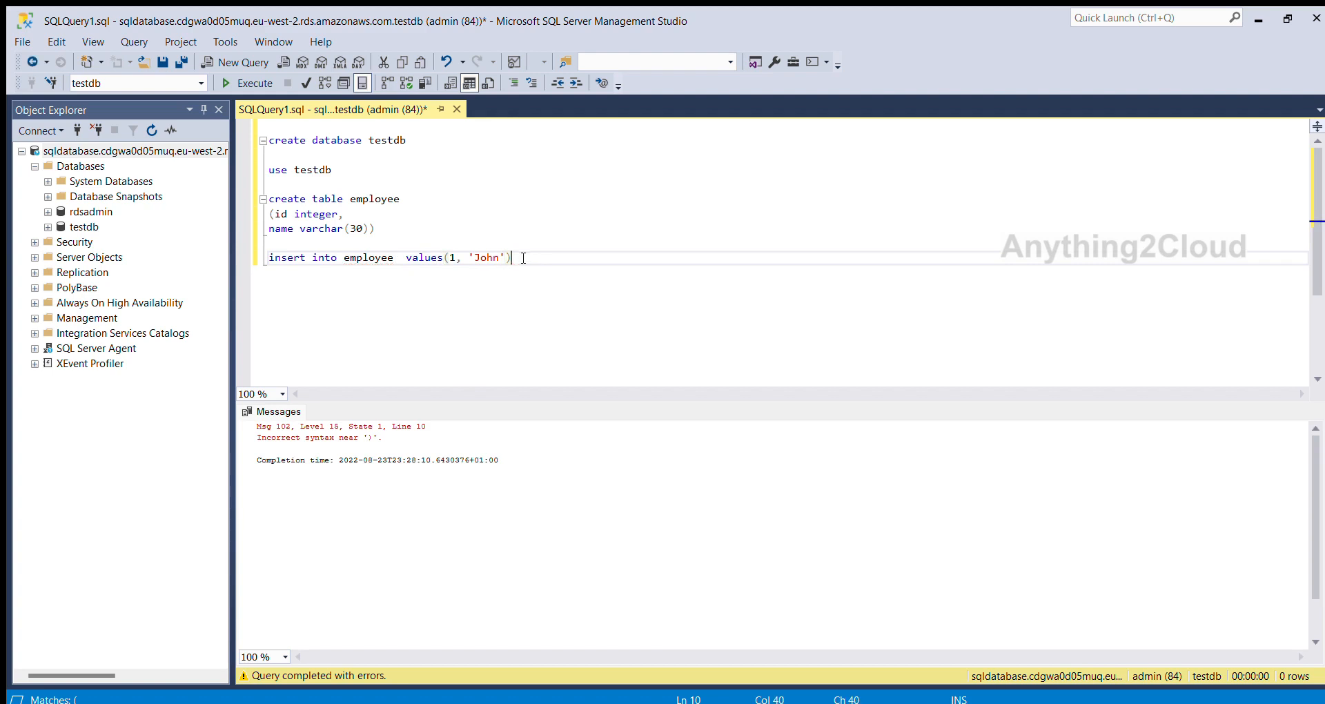
left_click(270, 257)
left_click(248, 83)
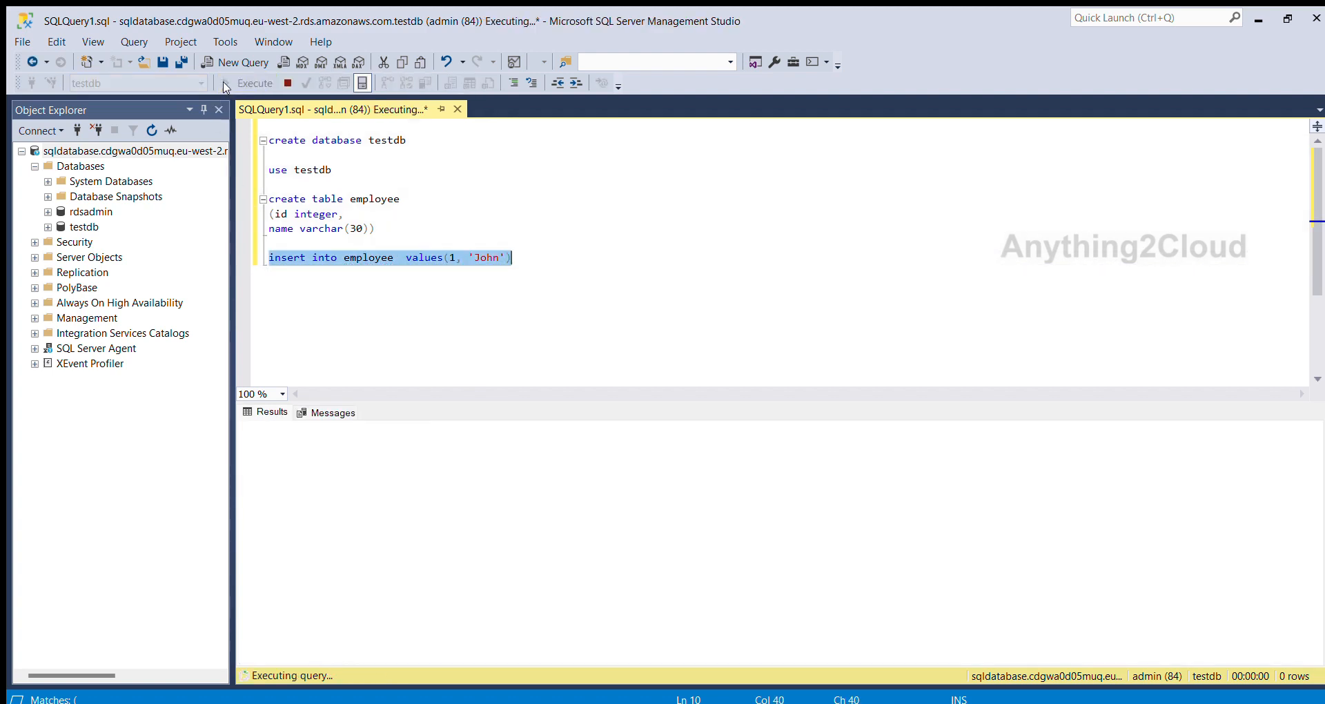
Change the insert statement to id 2 with a different sample first name and run only that statement.
left_click(500, 259)
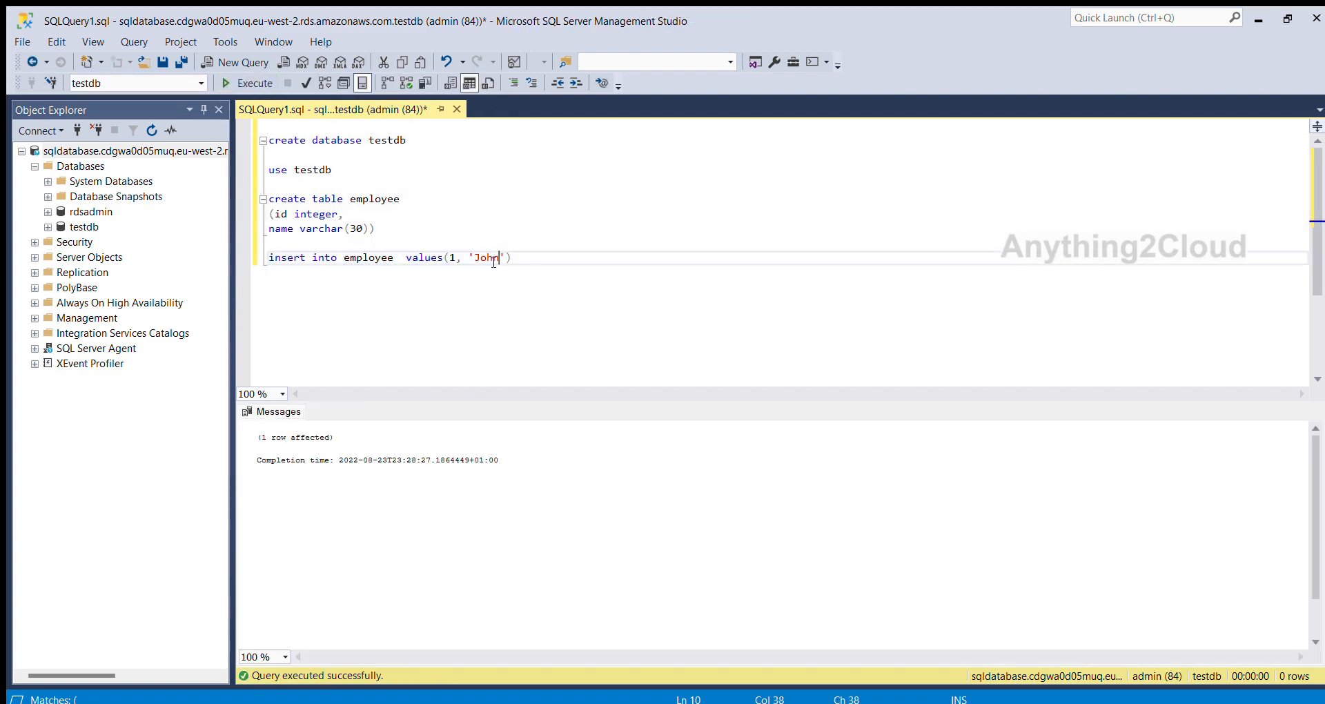
left_click(453, 259)
key("BackSpace")
type("2")
double_click(486, 258)
type("Peter")
key("End")
left_click_drag(269, 257, 518, 258)
left_click(247, 83)
Add the query "select * from employee" below the insert statement and run only that query.
double_click(375, 198)
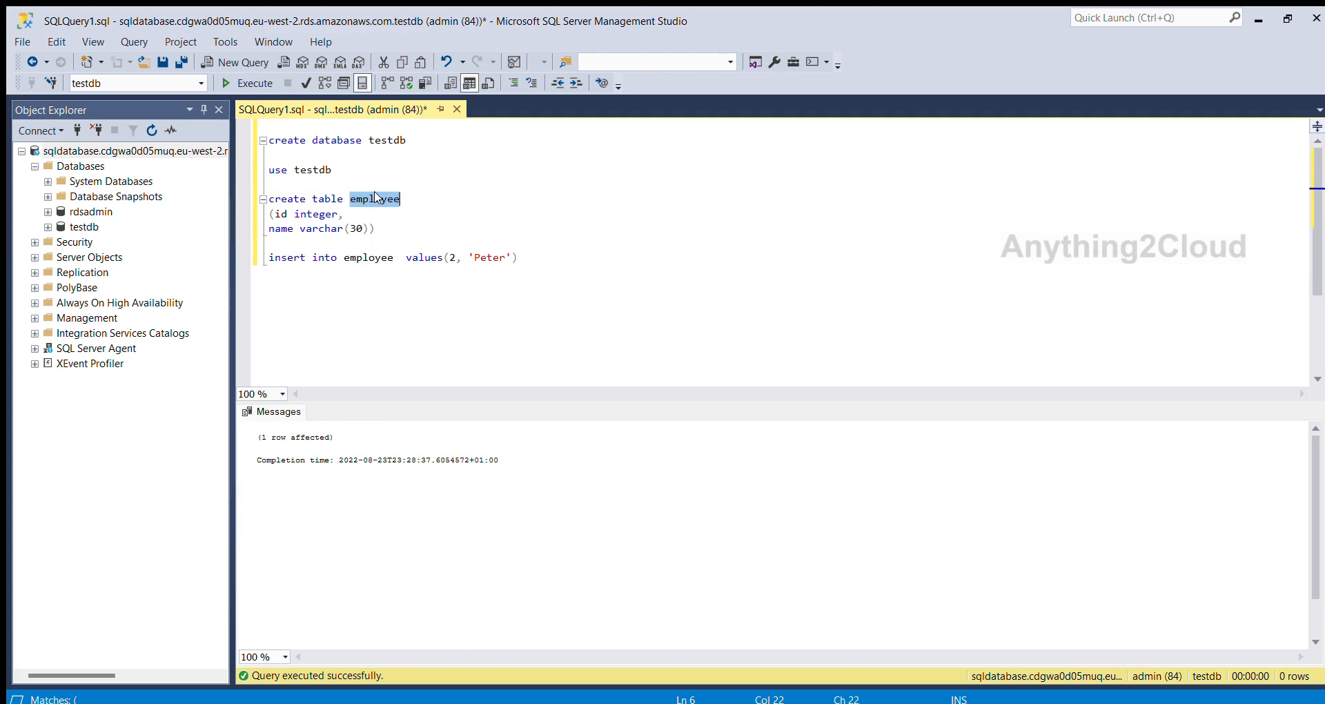
left_click(563, 266)
key("Return")
key("Return")
type("select * from employee")
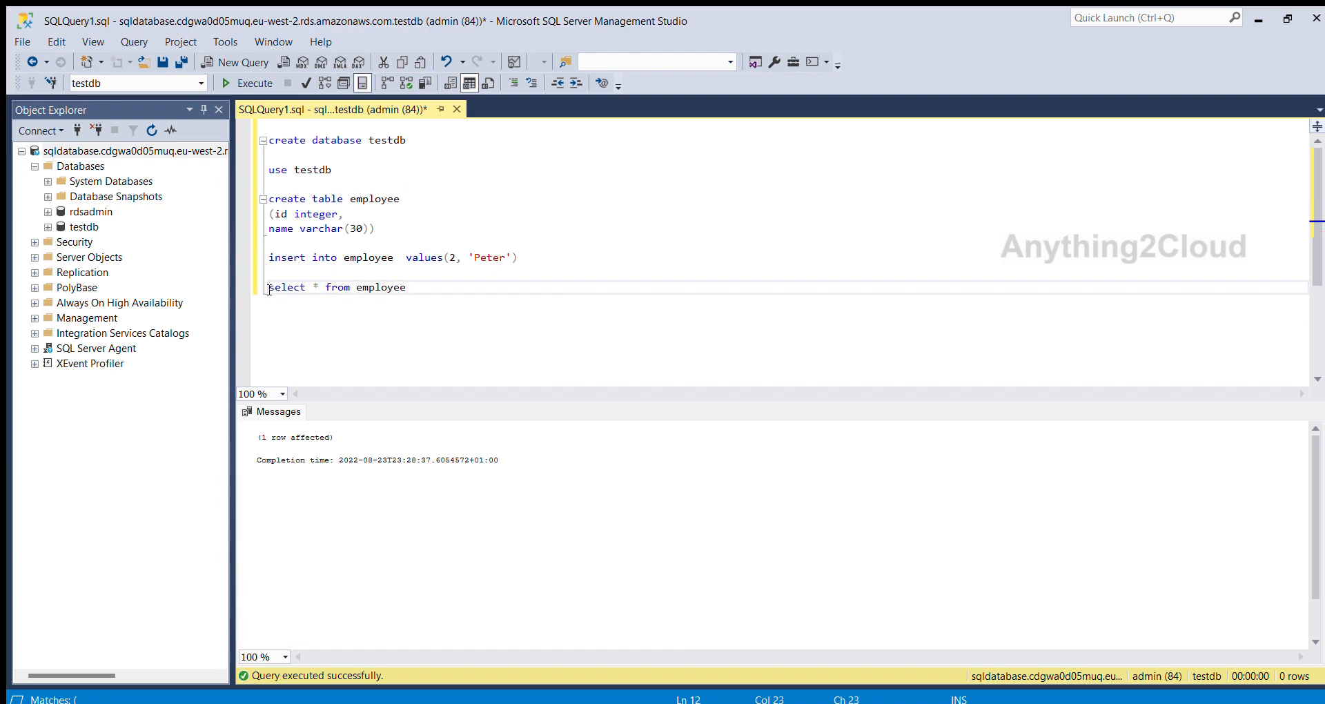
key("shift+Home")
left_click(243, 84)
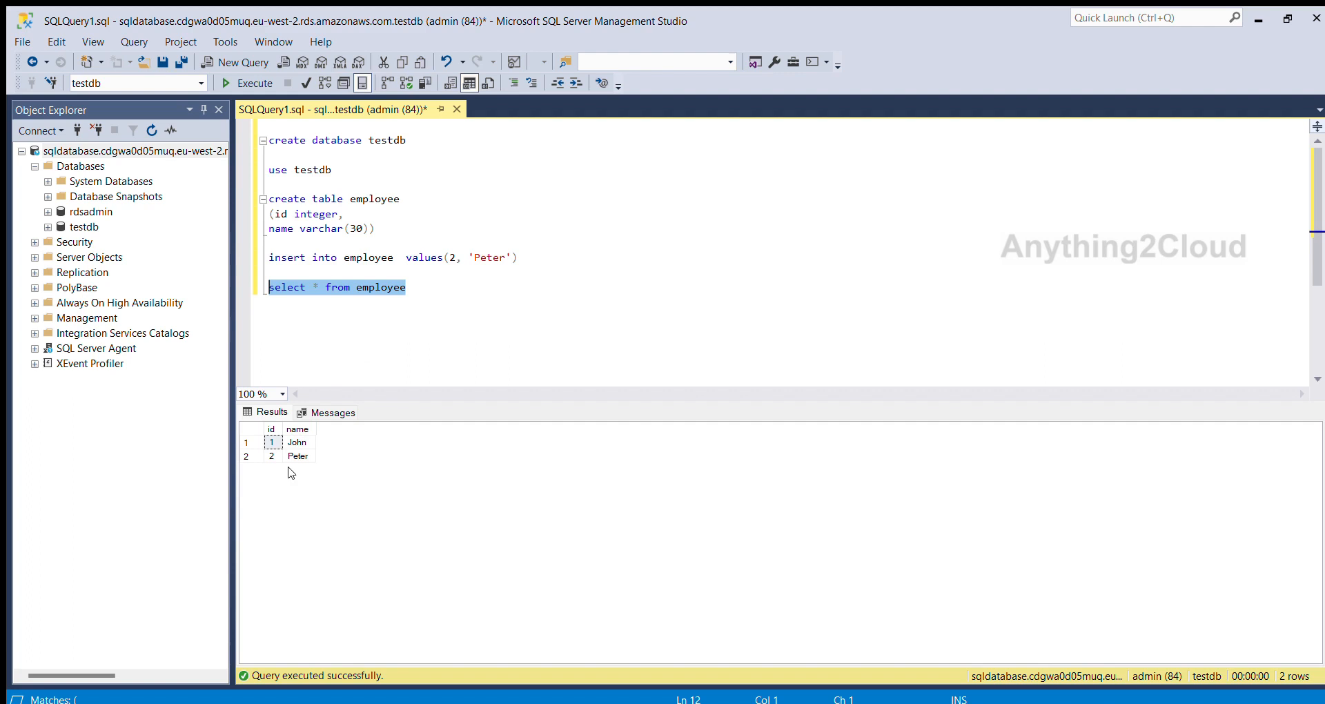
left_click(427, 295)
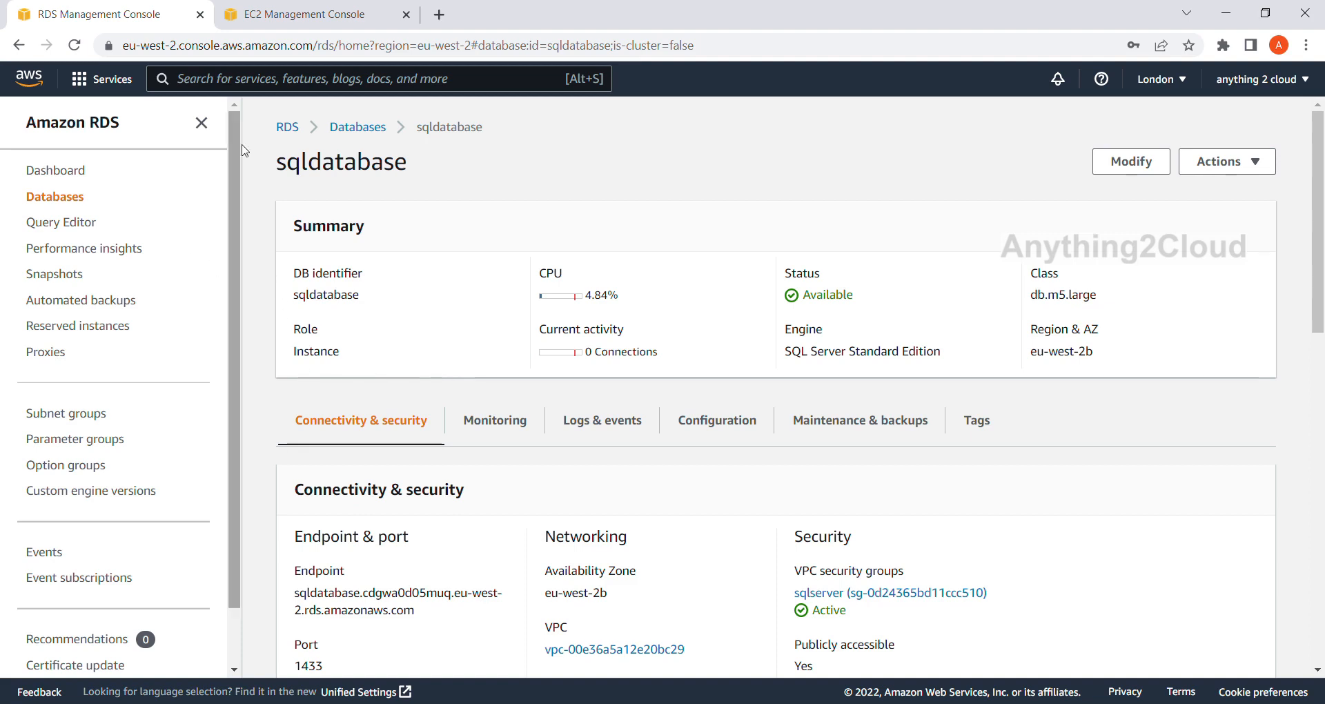
Switch to the EC2 console in the browser, search the AWS services for DMS and open Database Migration Service.
left_click(299, 14)
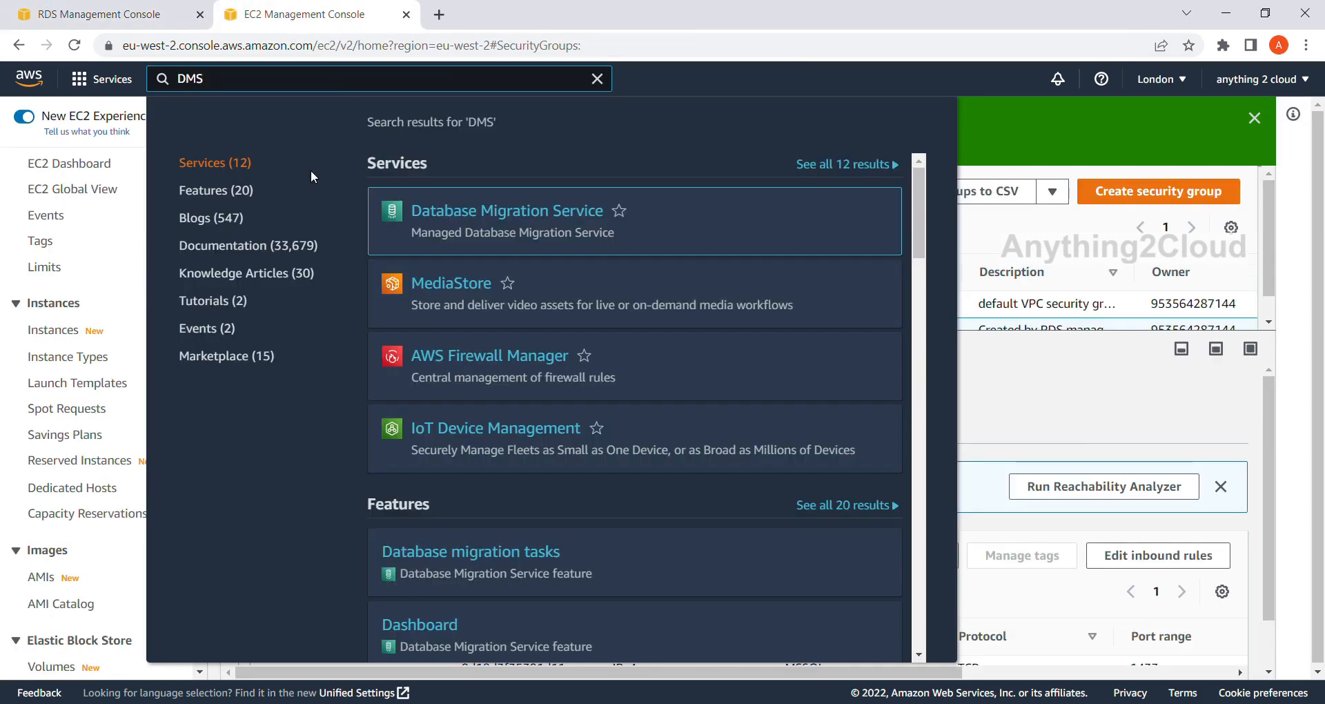
left_click_drag(251, 90, 20, 88)
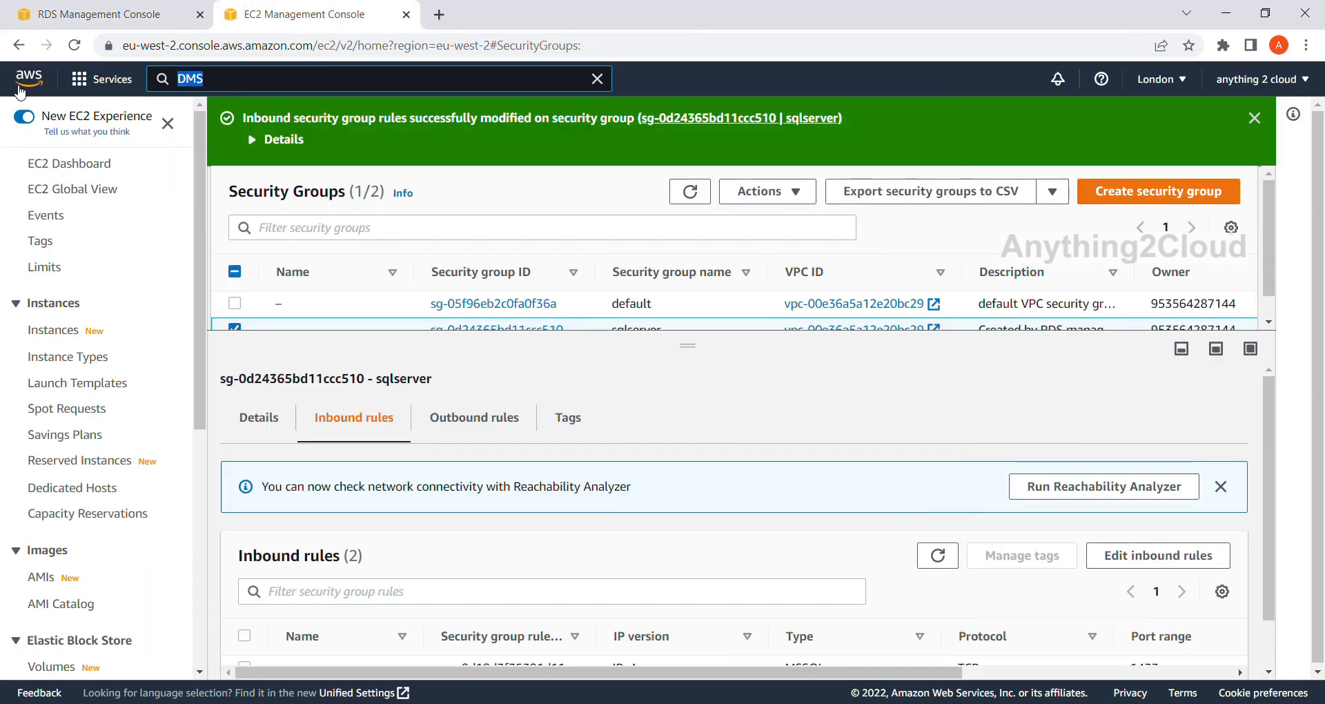
type("DMS")
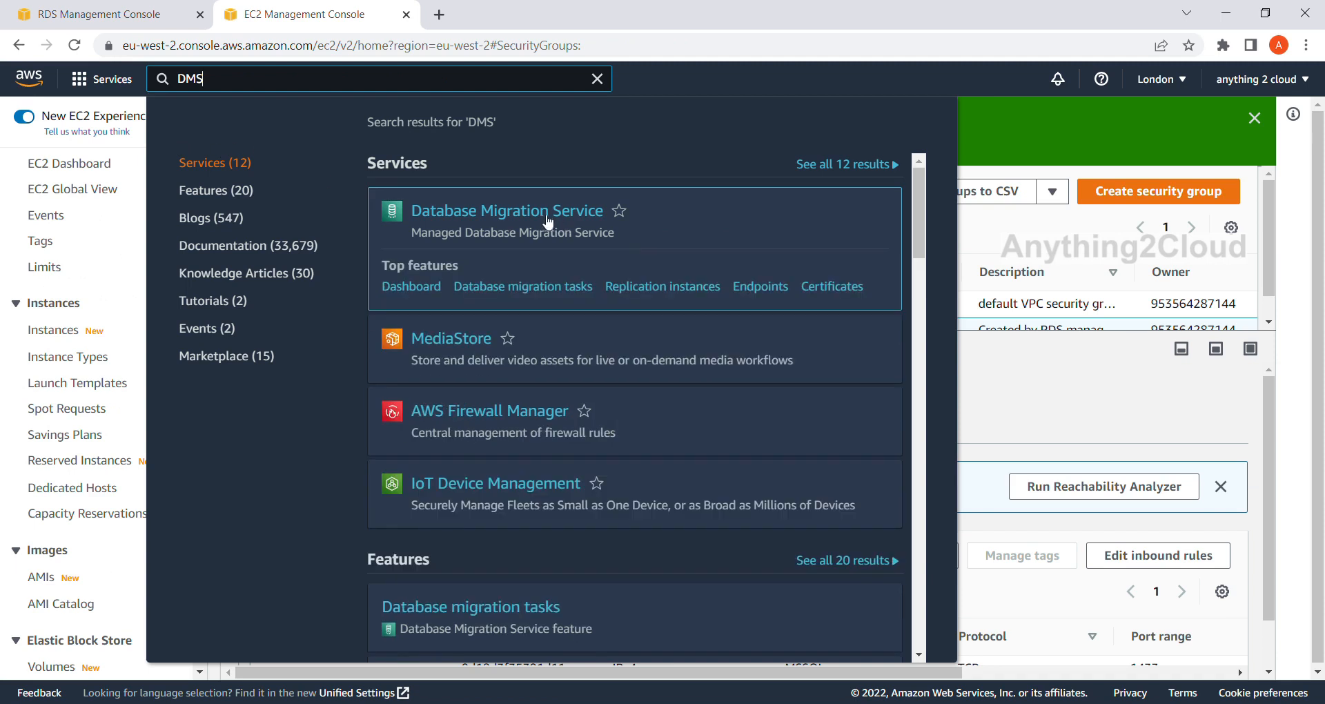
left_click(540, 210)
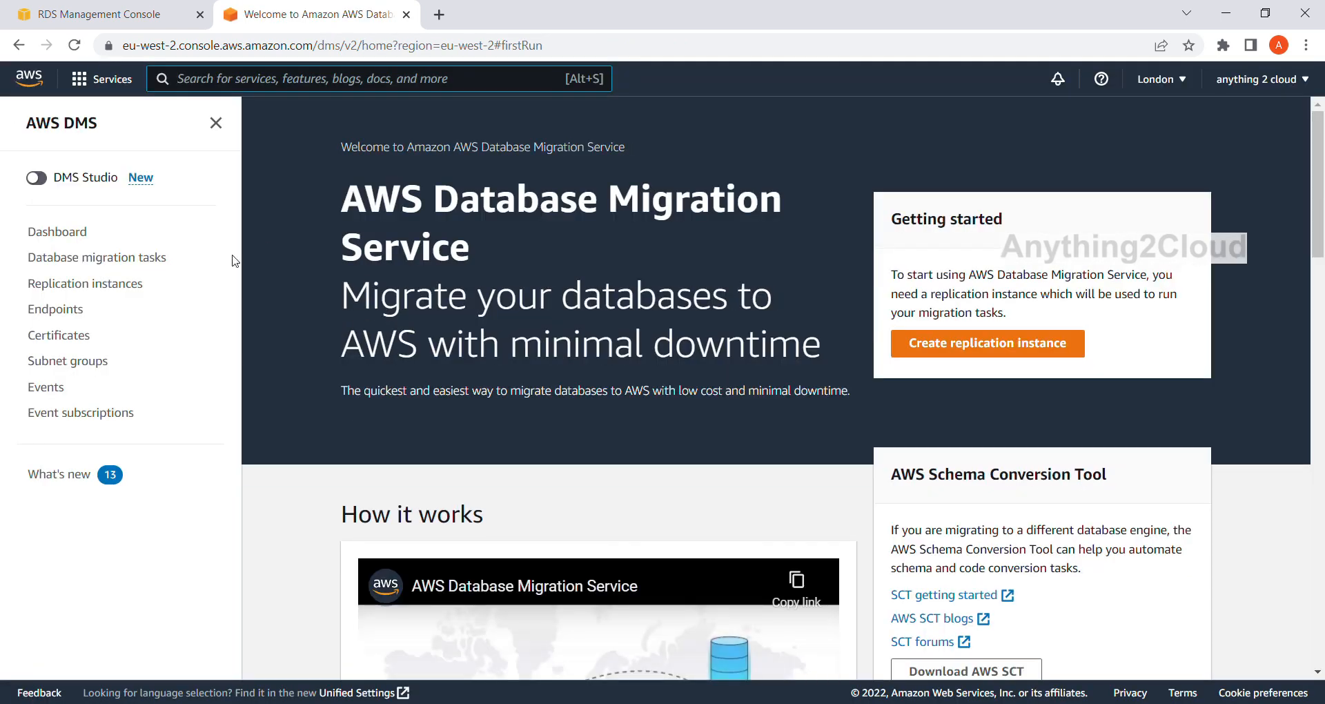
Go to the DMS replication instances and start creating a replication instance.
left_click(75, 262)
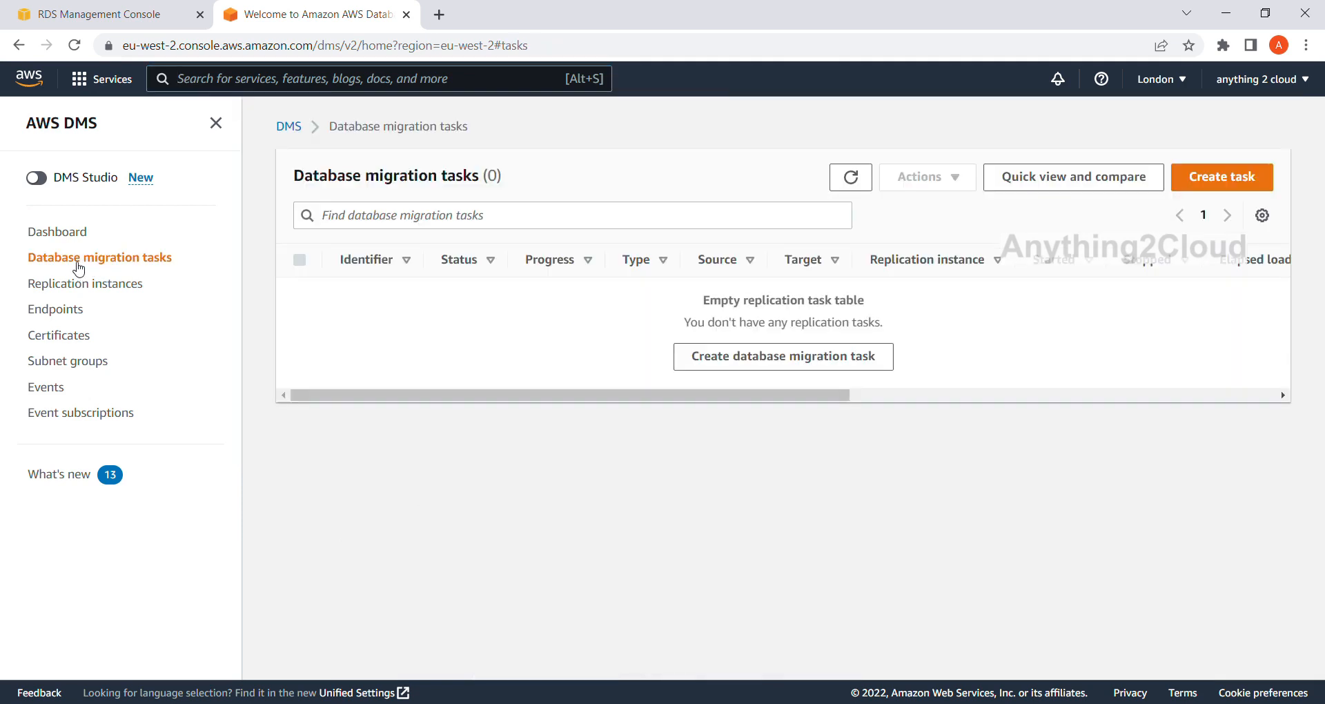
left_click(109, 284)
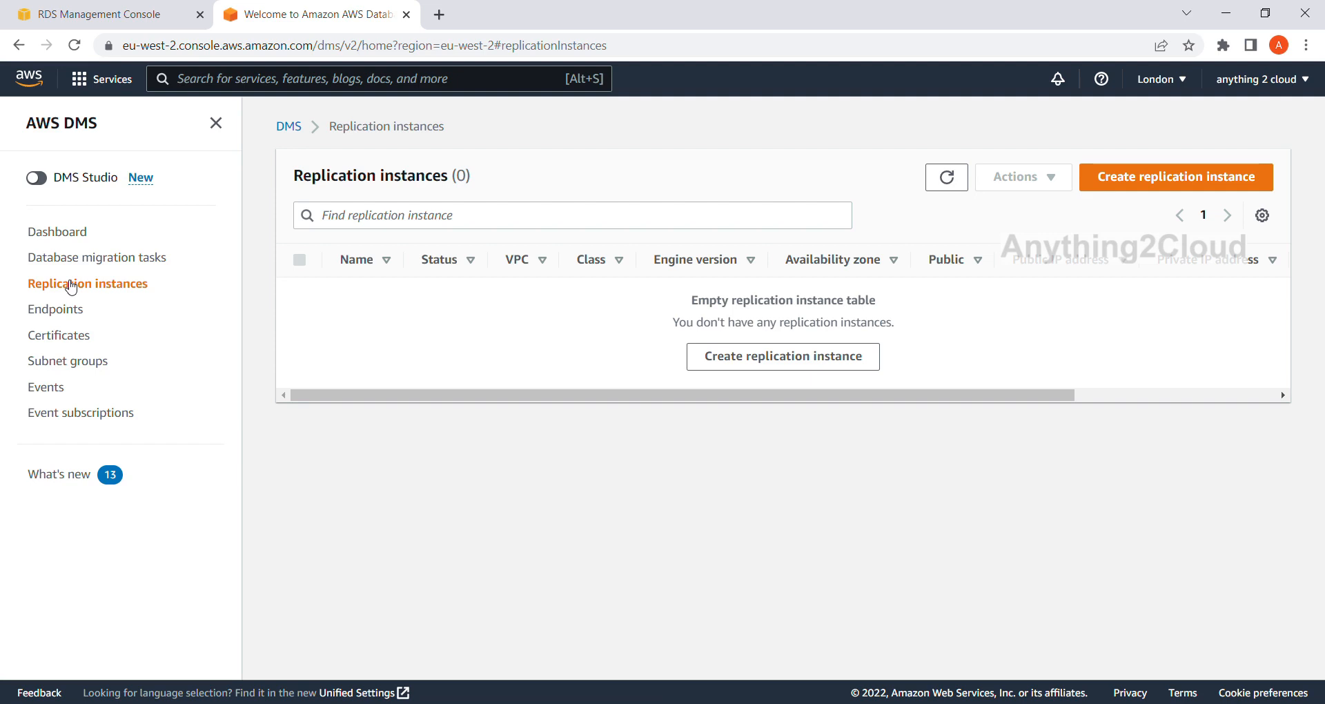
left_click(1175, 181)
Name the replication instance sqlserver-cdc-instance.
left_click(317, 332)
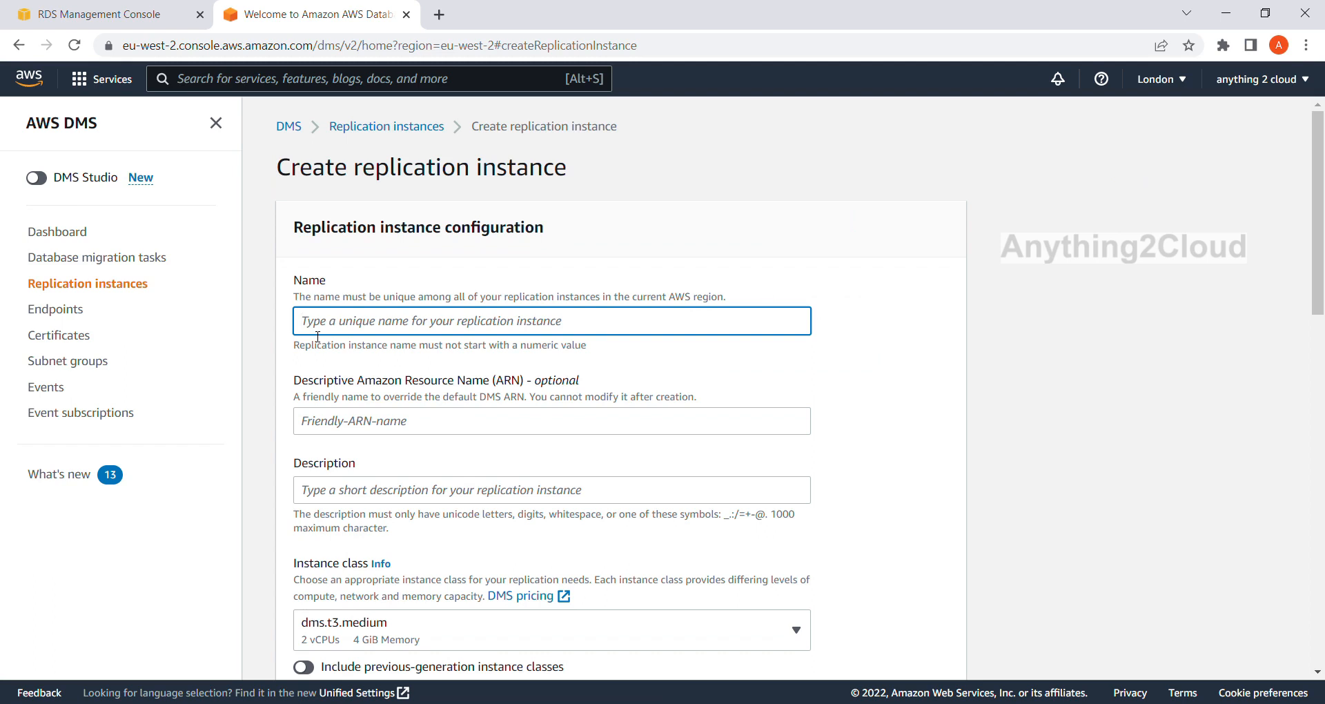
type("SQLse")
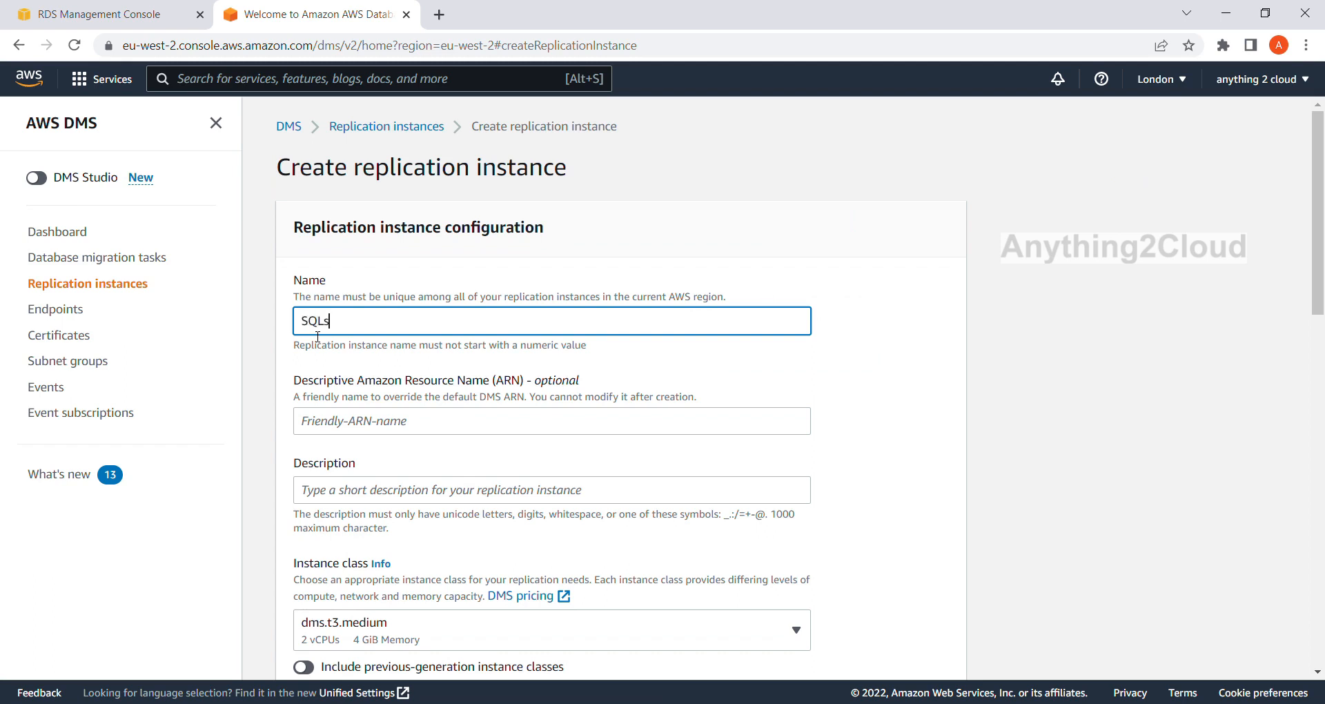
key("BackSpace")
key("BackSpace")
key("BackSpace")
key("BackSpace")
key("BackSpace")
type("sqlserver")
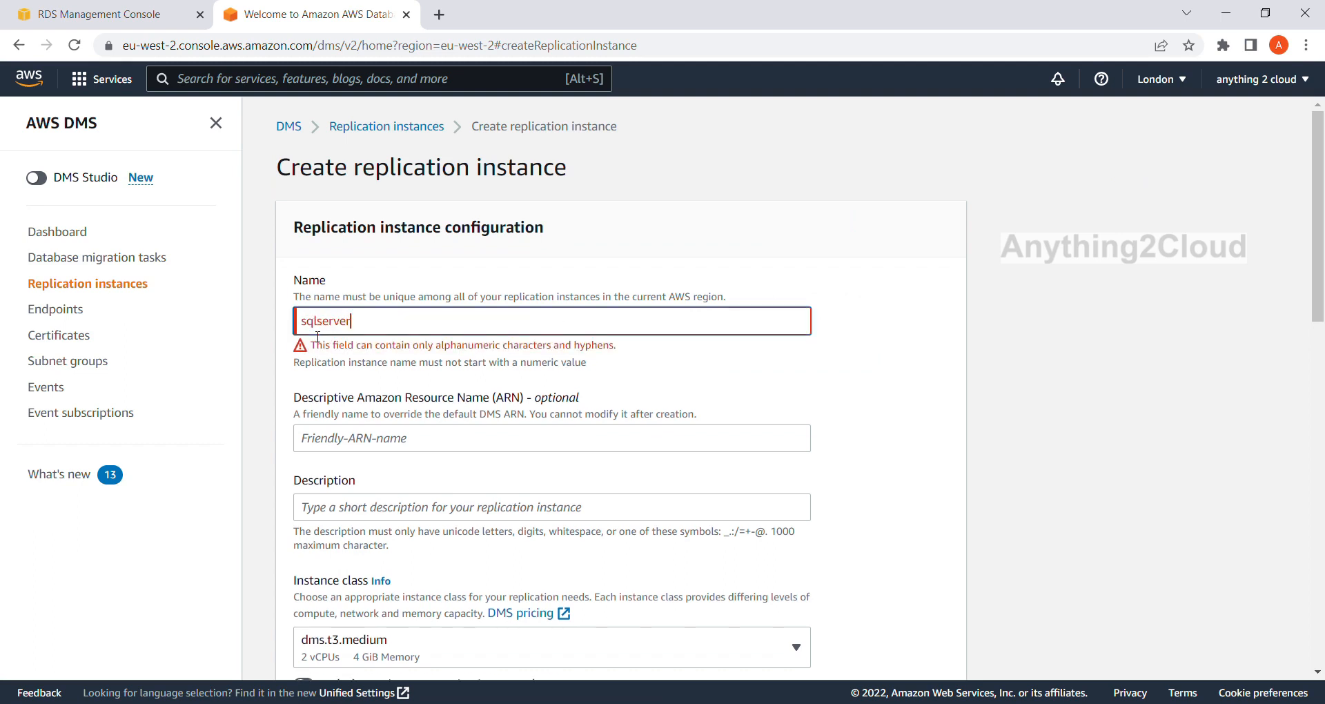
type("-cdc-insta")
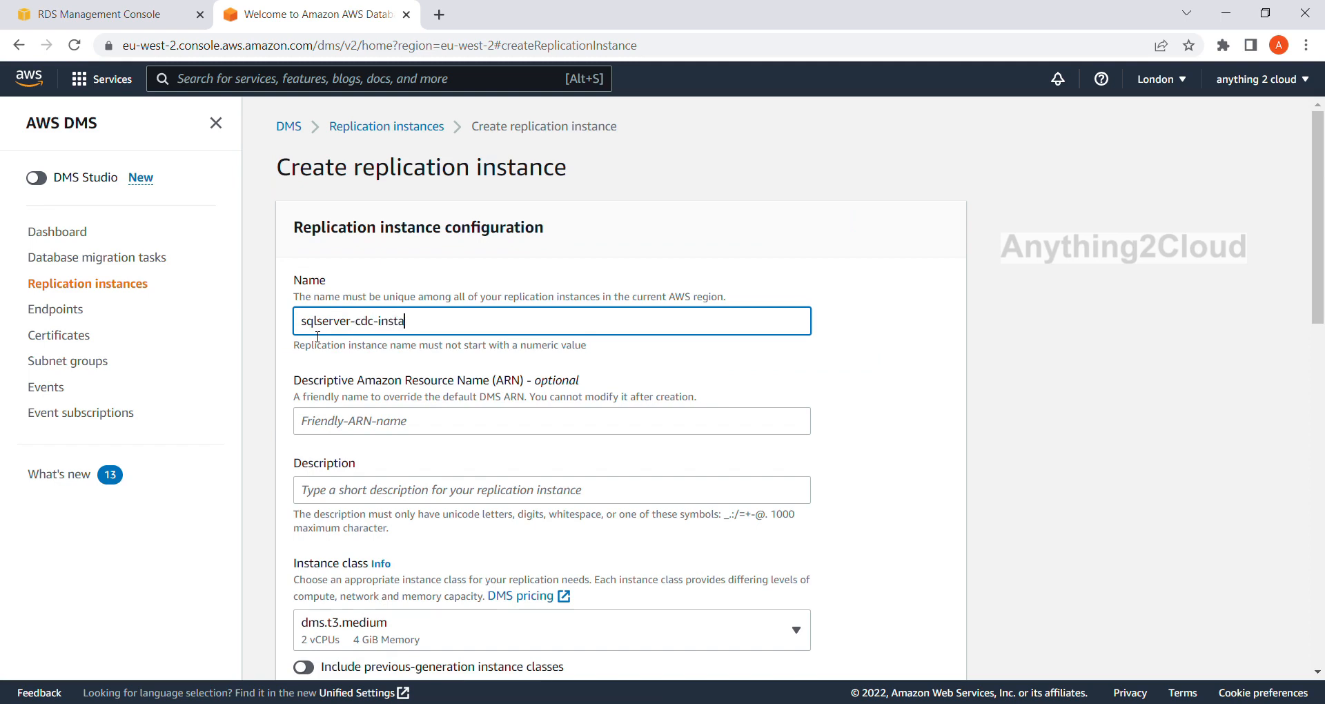
type("nce")
Set the replication instance class to dms.t3.micro and review the other available classes.
scroll(461, 340, "down", 3)
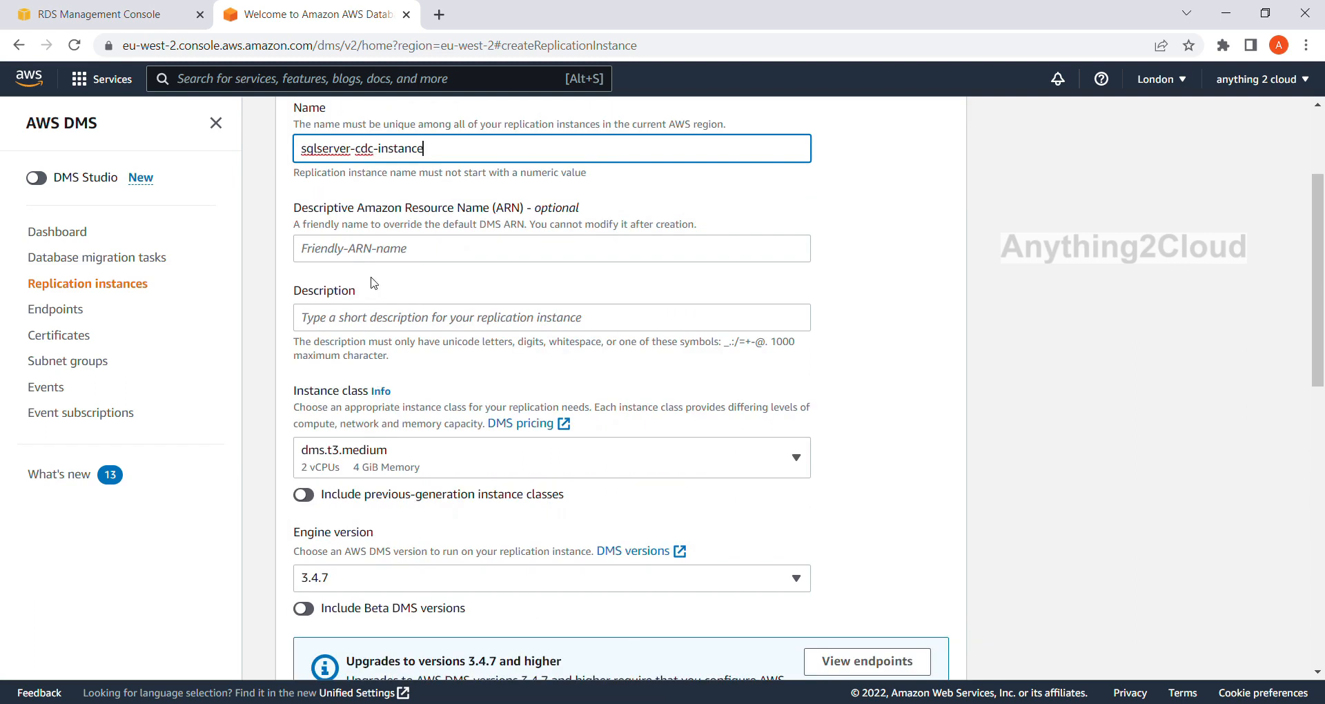
scroll(443, 331, "down", 1)
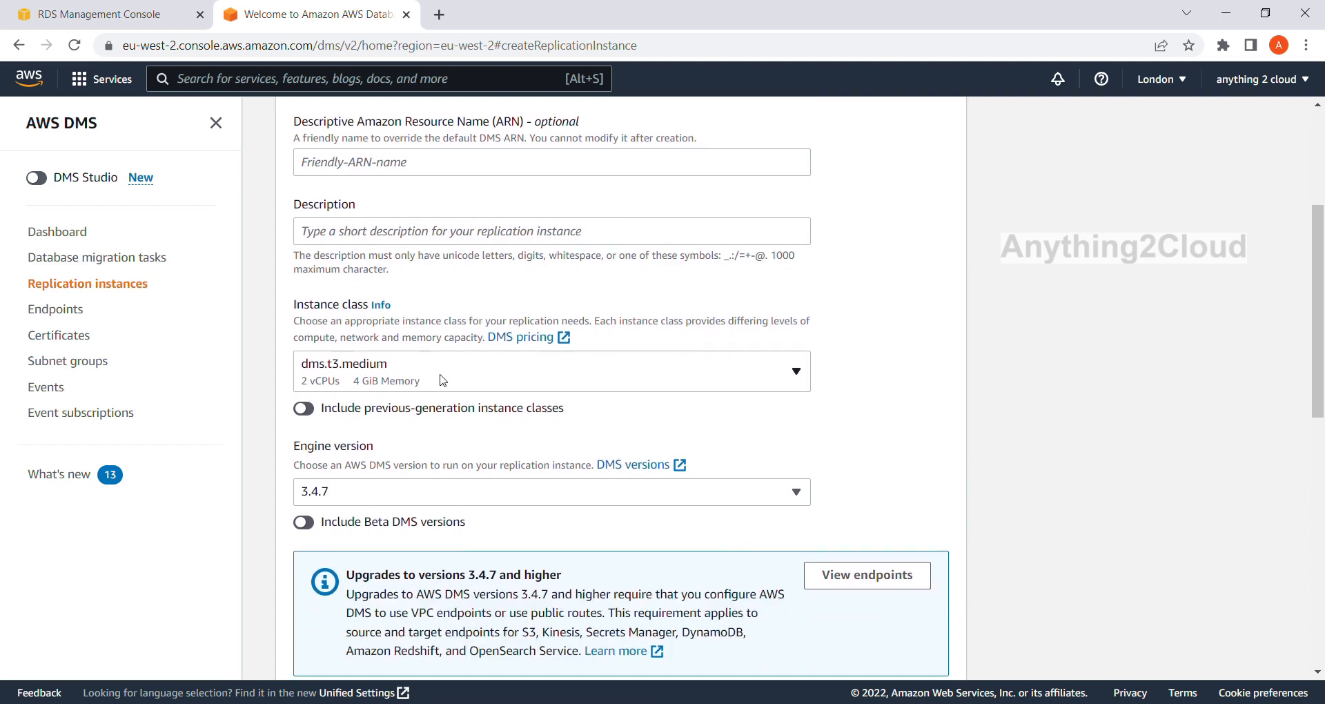
left_click(671, 372)
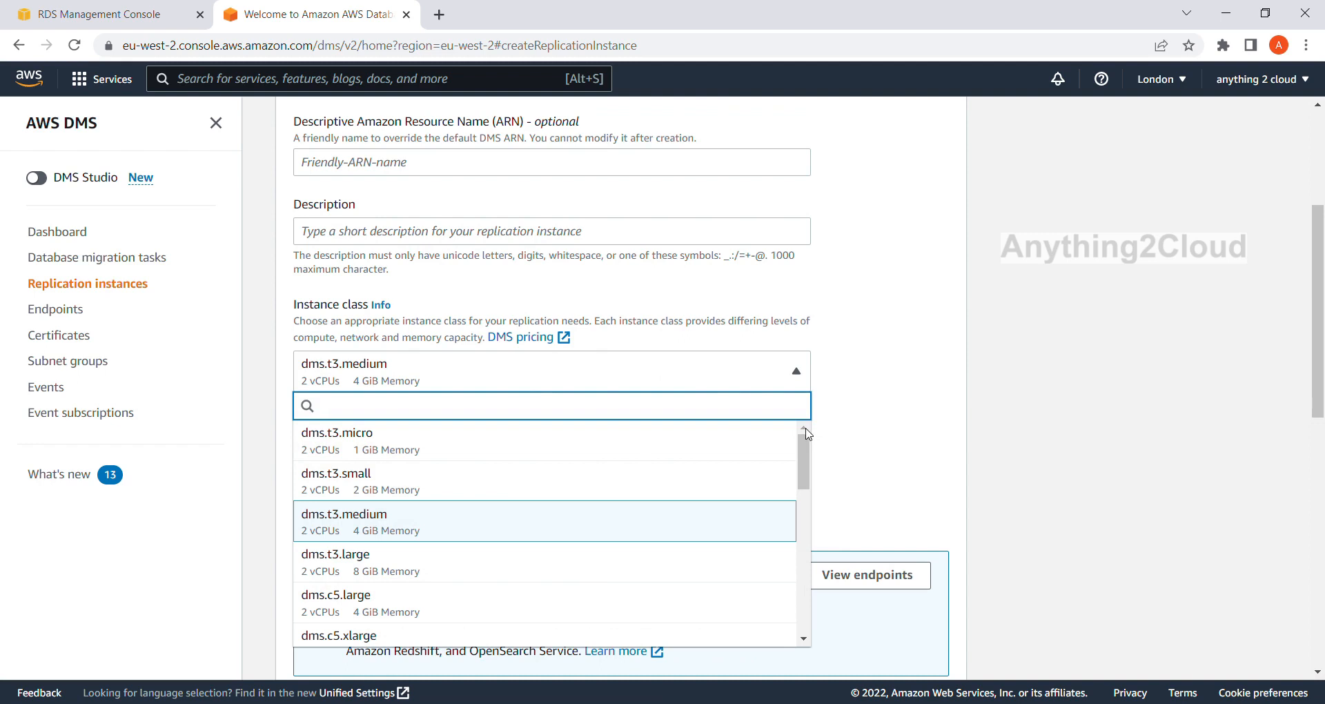
left_click(665, 436)
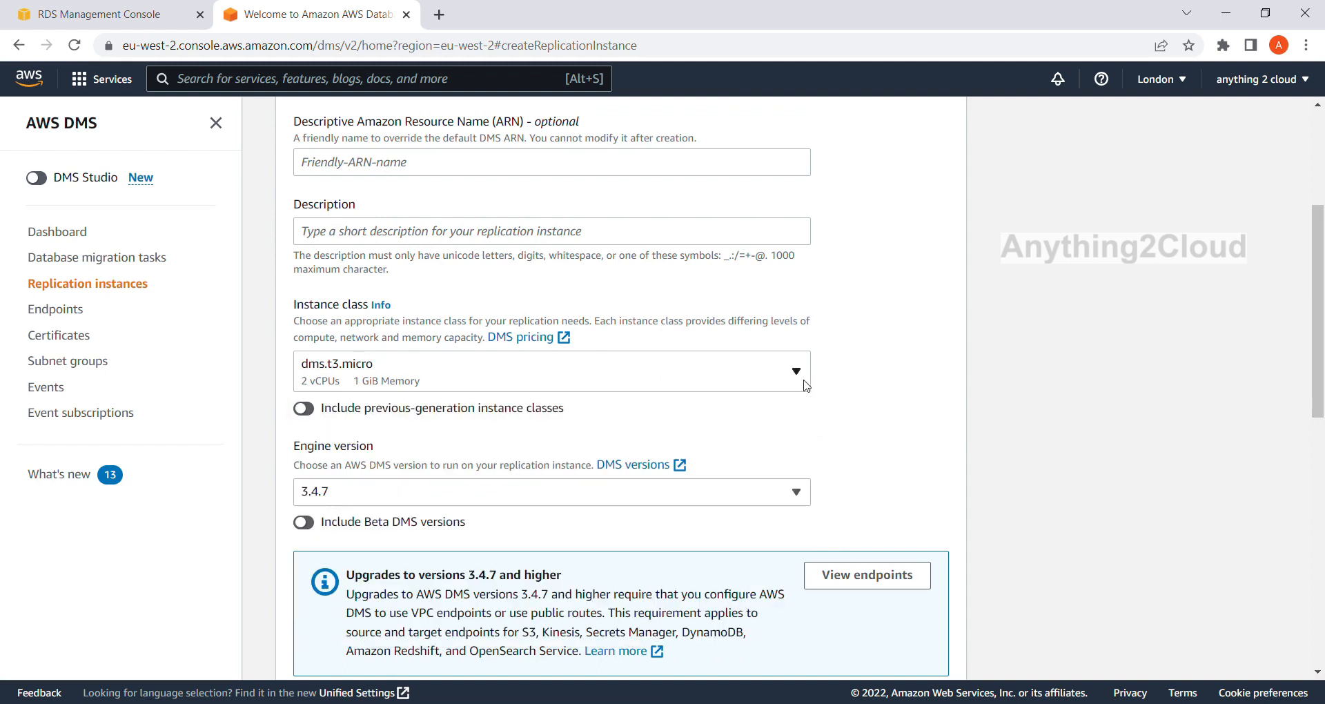
left_click(805, 383)
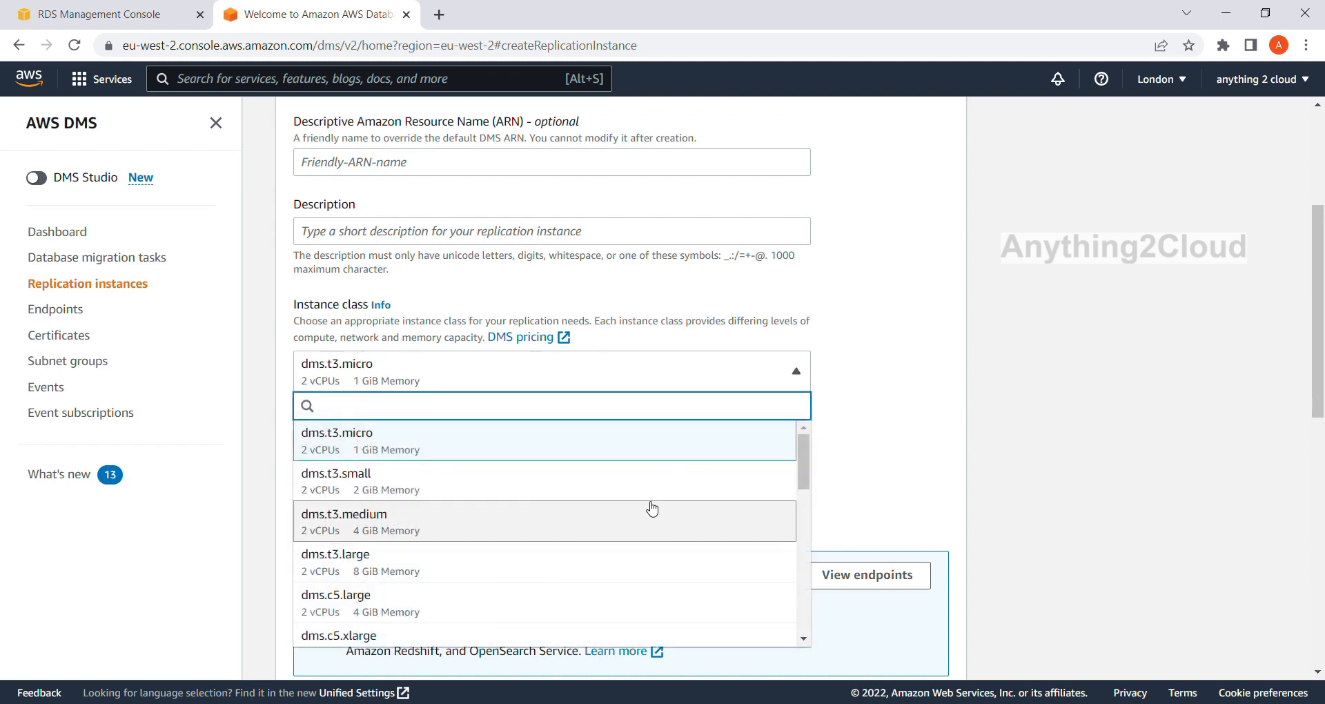
scroll(649, 505, "down", 5)
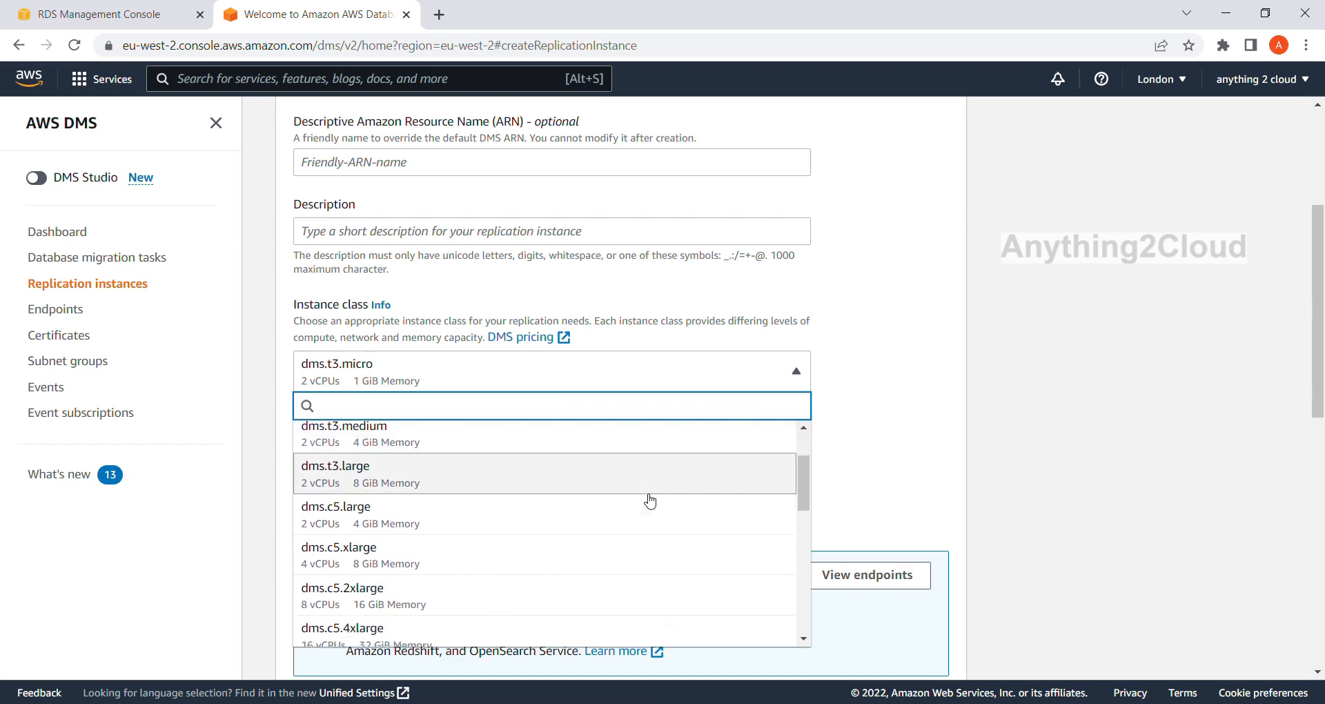
scroll(648, 501, "up", 5)
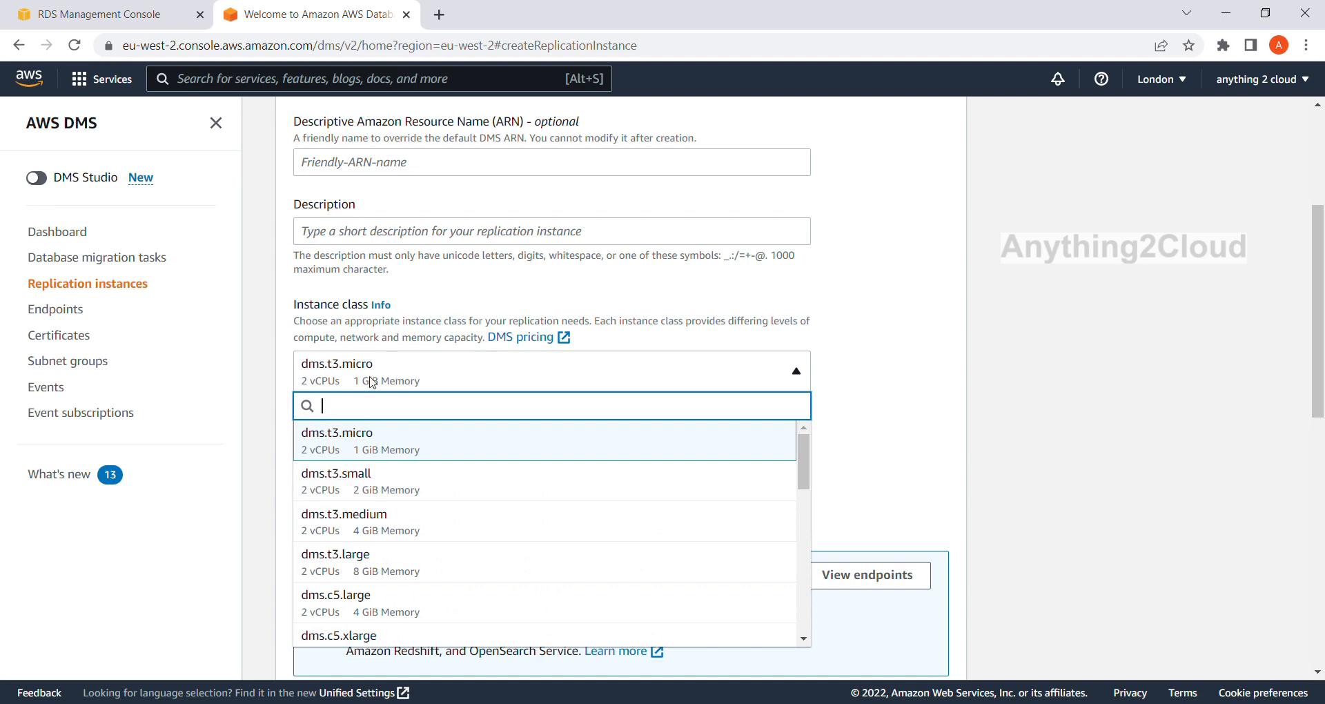
left_click(401, 380)
Place the replication instance in the VPC vpc-00e36a5a12e20bc29.
scroll(423, 366, "down", 1)
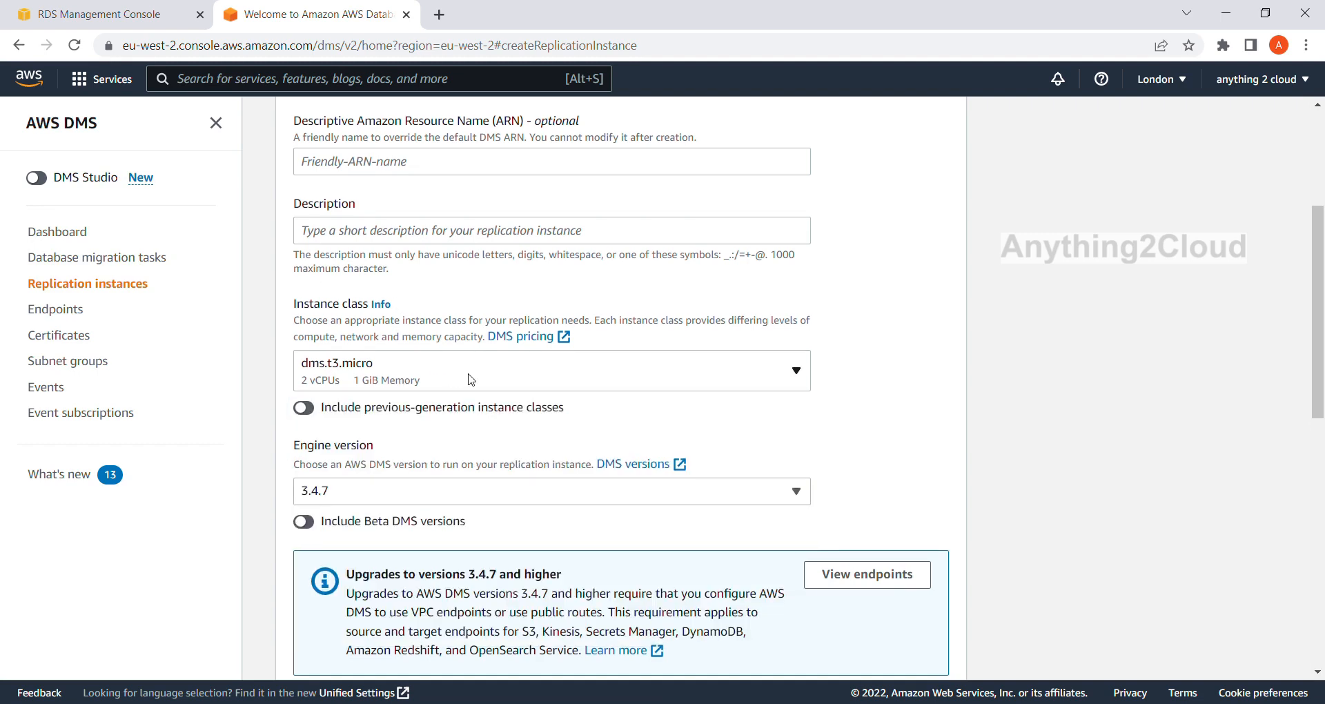
scroll(402, 328, "down", 1)
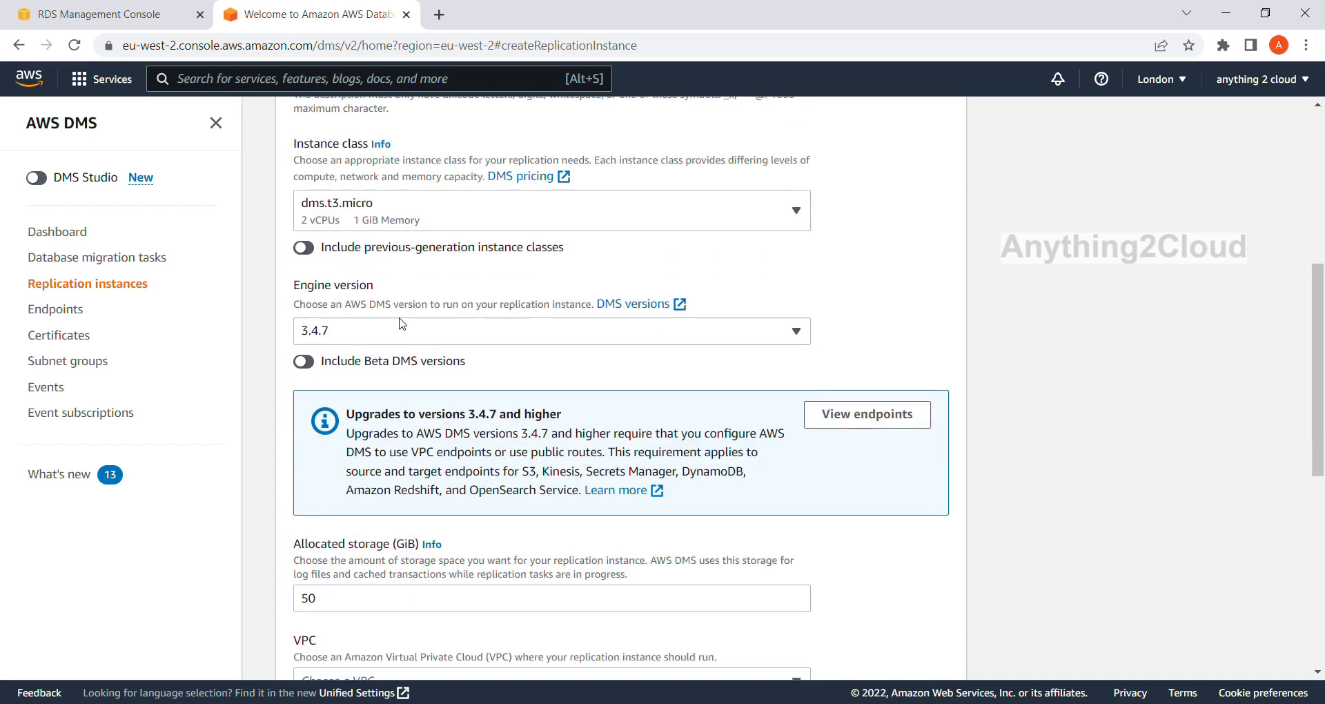
scroll(498, 331, "down", 2)
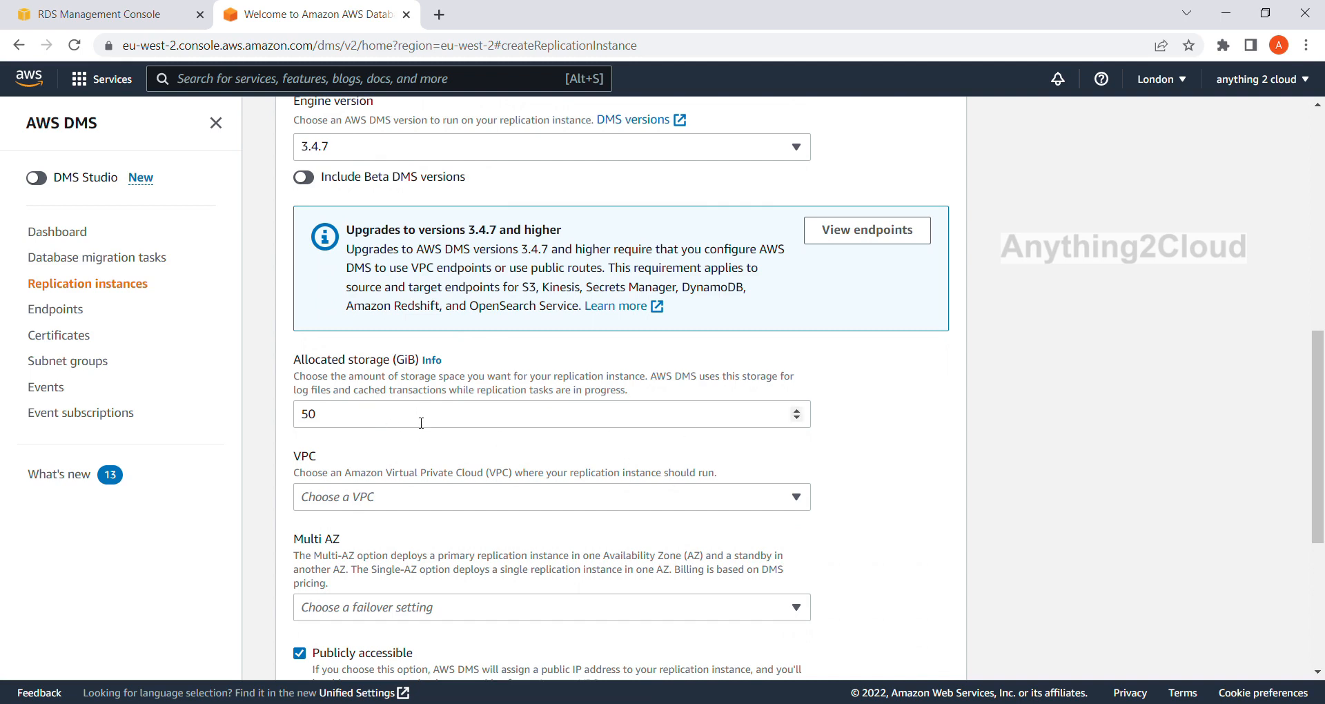
scroll(430, 416, "down", 1)
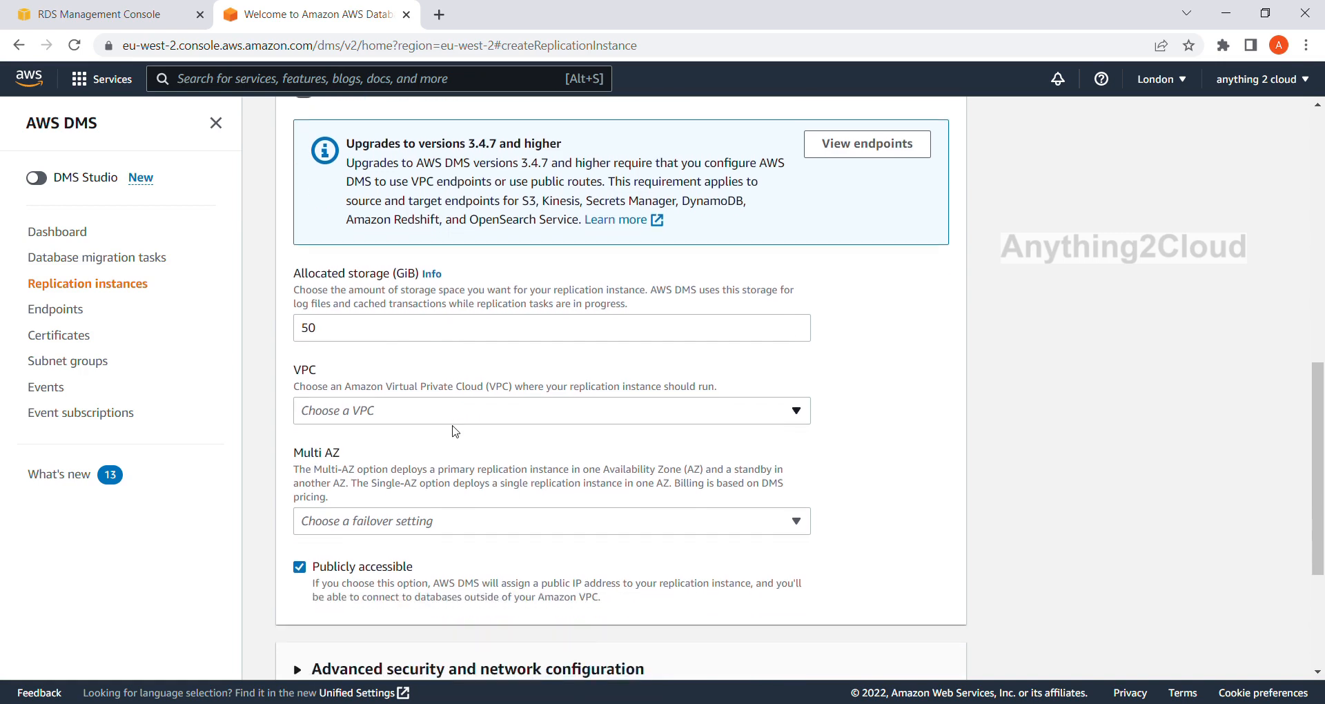
left_click(765, 417)
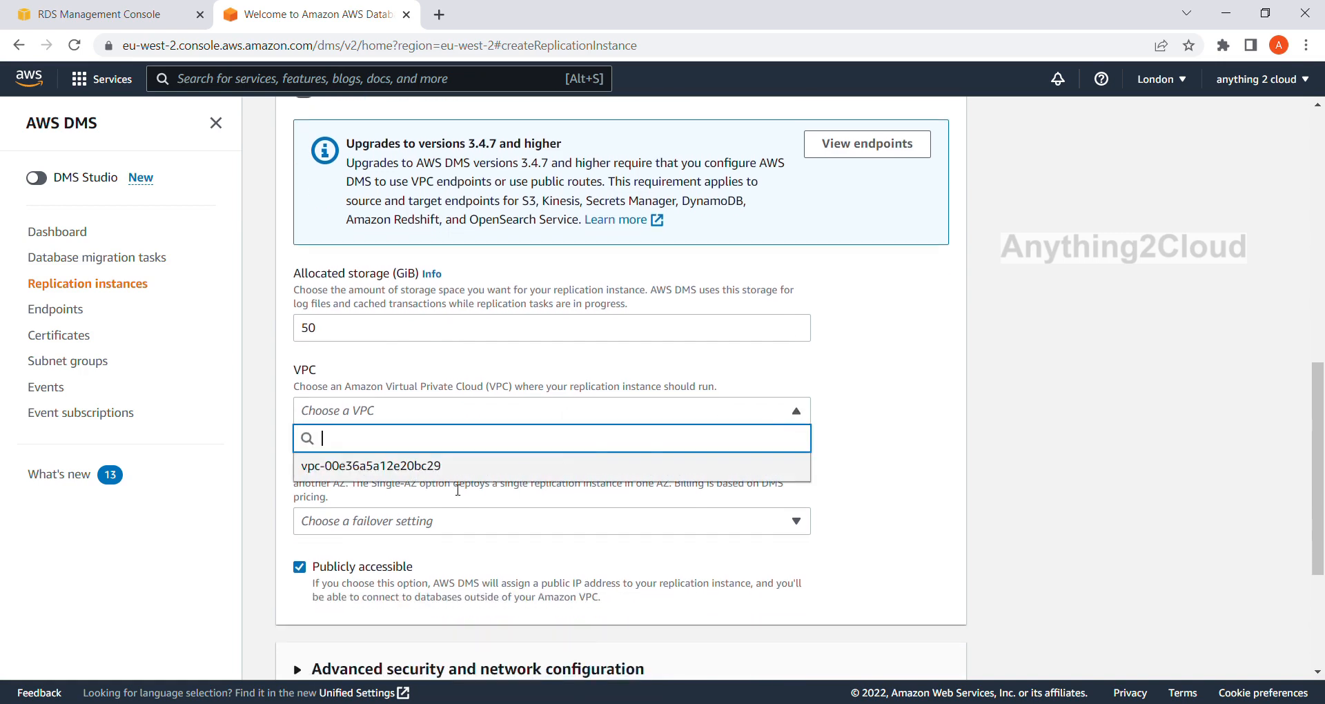
left_click(459, 466)
Set Multi AZ to Dev or test workload (Single-AZ) and create the replication instance.
scroll(467, 461, "down", 1)
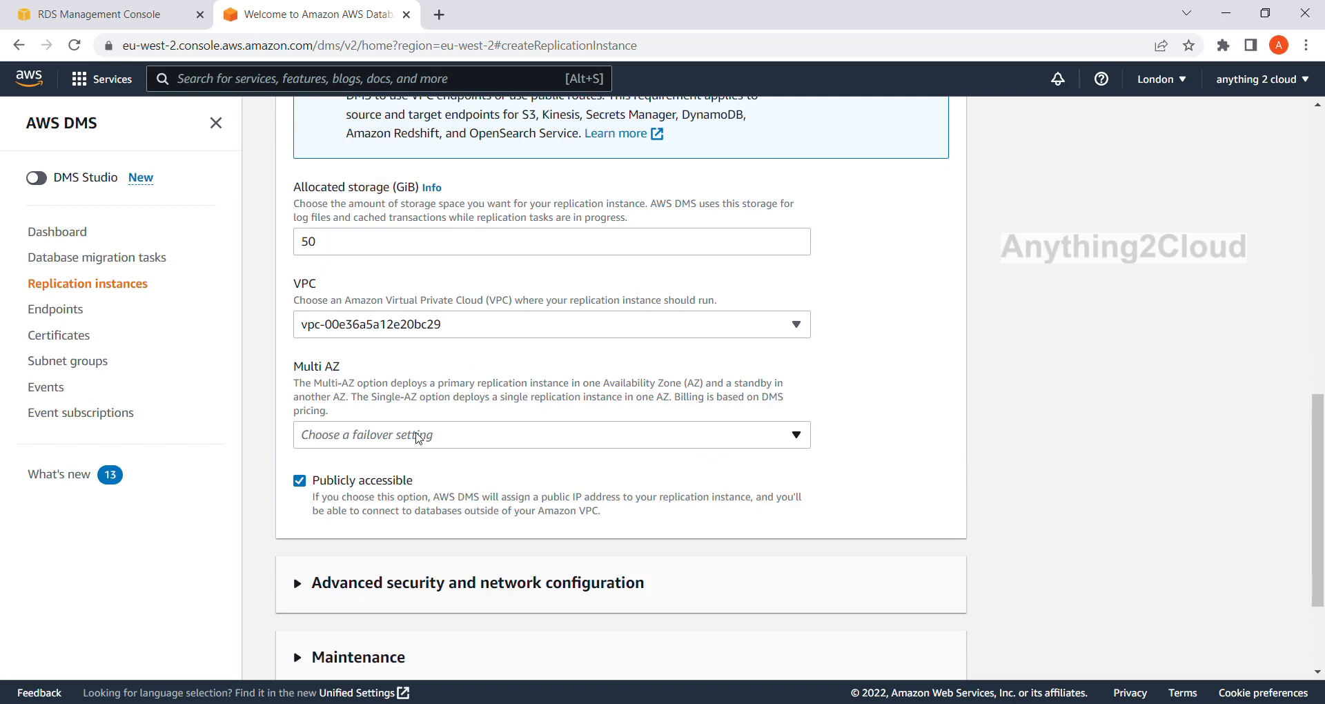
left_click(790, 442)
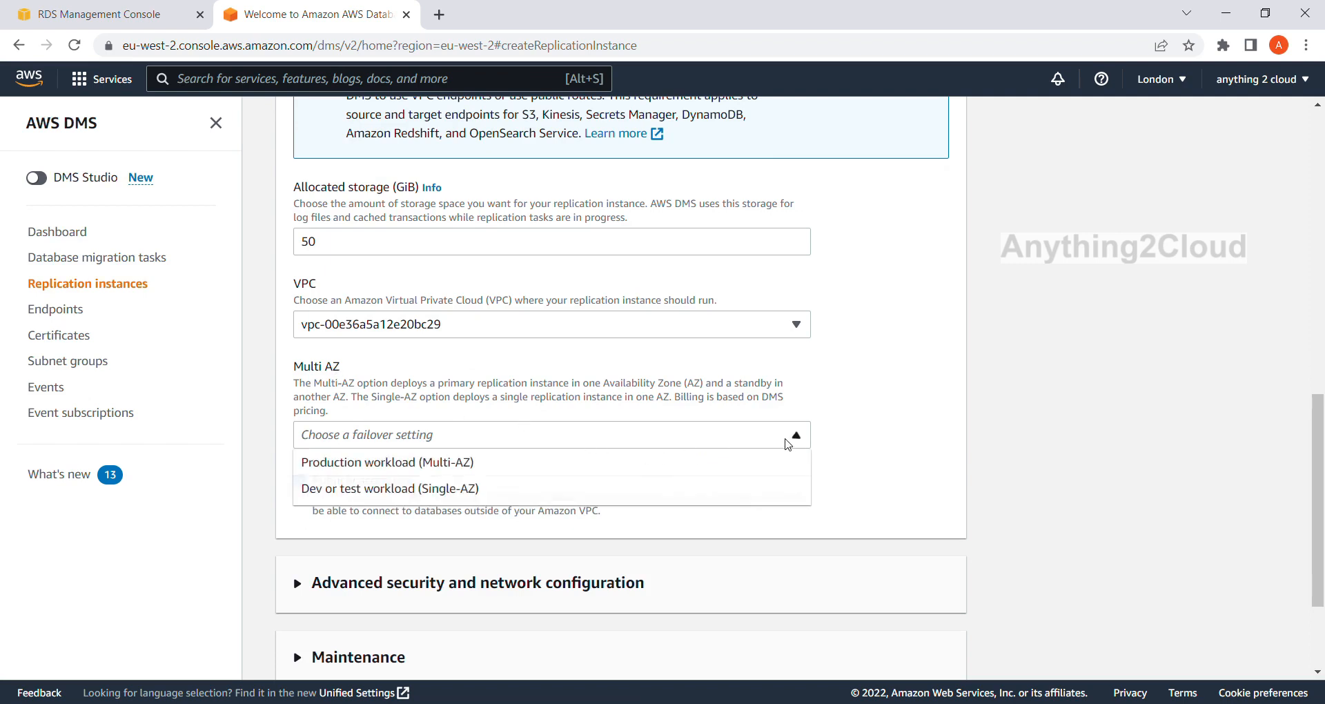
left_click(464, 498)
scroll(377, 412, "down", 2)
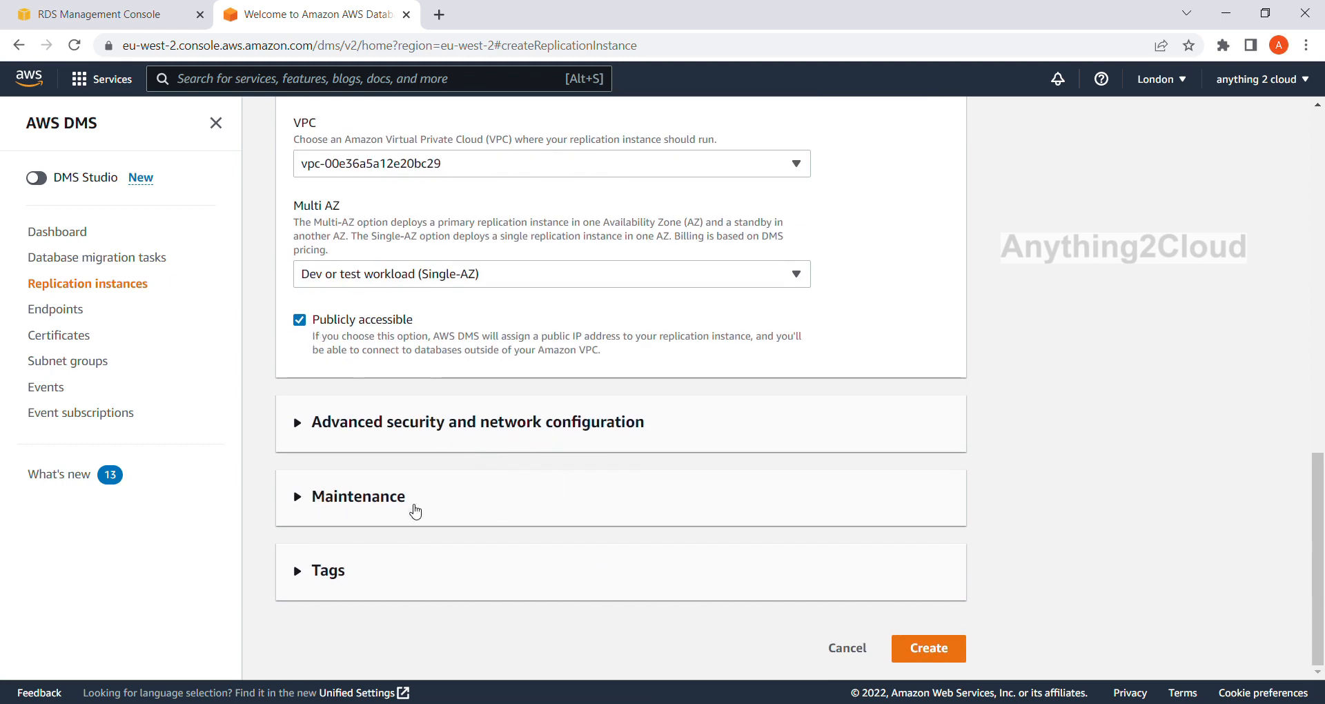
left_click(929, 650)
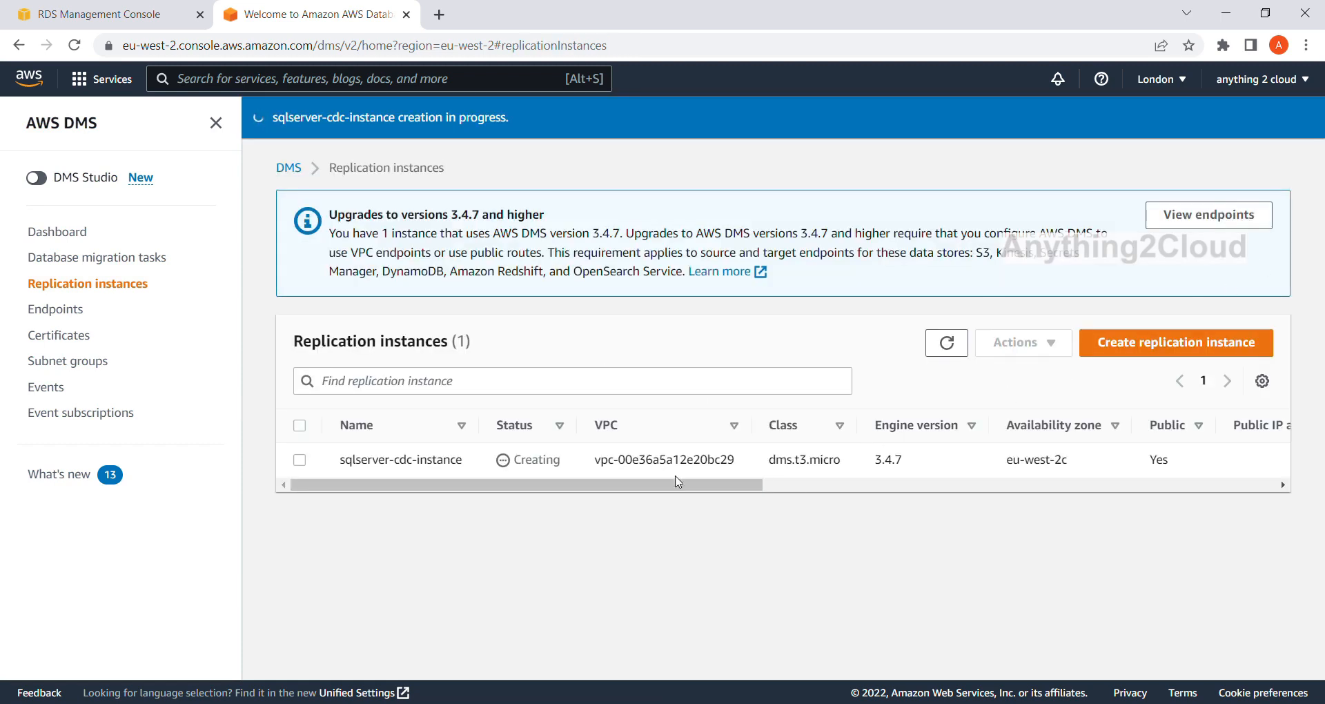
Refresh the replication instances list to check the status of sqlserver-cdc-instance.
left_click(960, 352)
left_click_drag(590, 486, 531, 487)
left_click(947, 343)
left_click(932, 351)
Go to the DMS endpoints, start creating a source endpoint and select sqldatabase as its RDS DB instance.
left_click(66, 313)
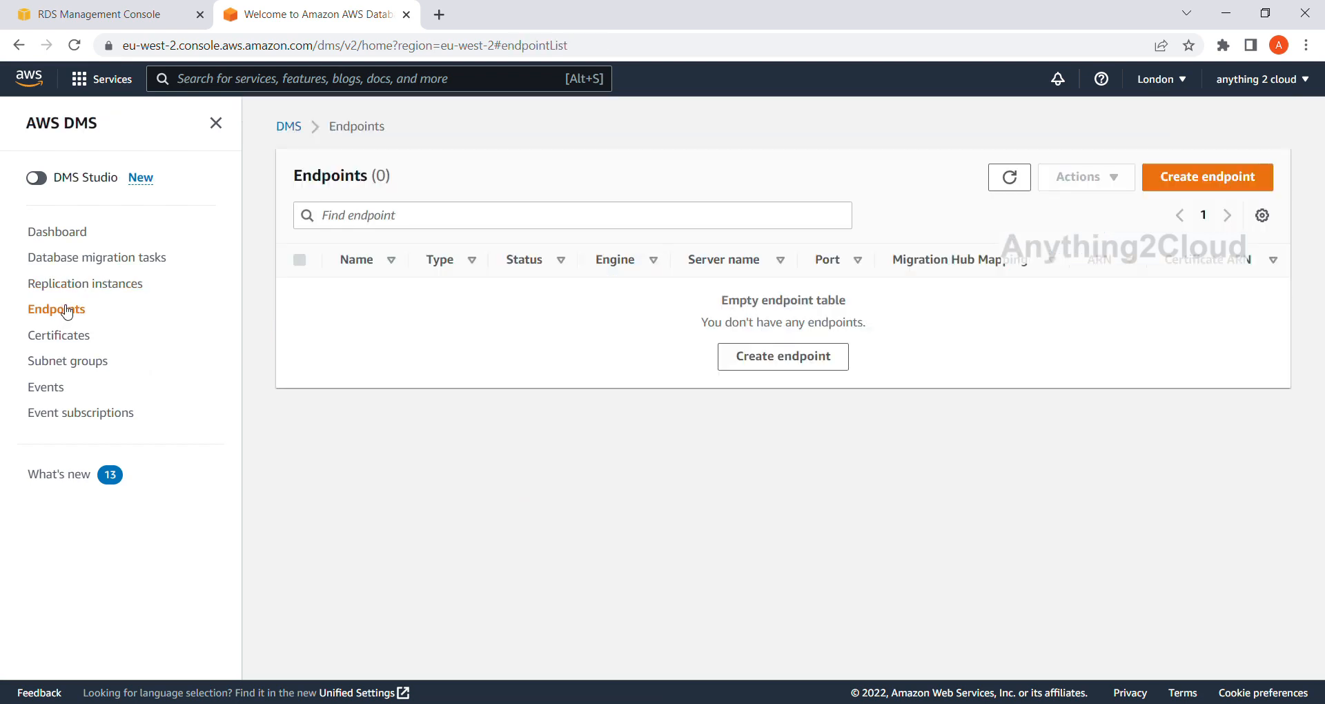
left_click(1190, 187)
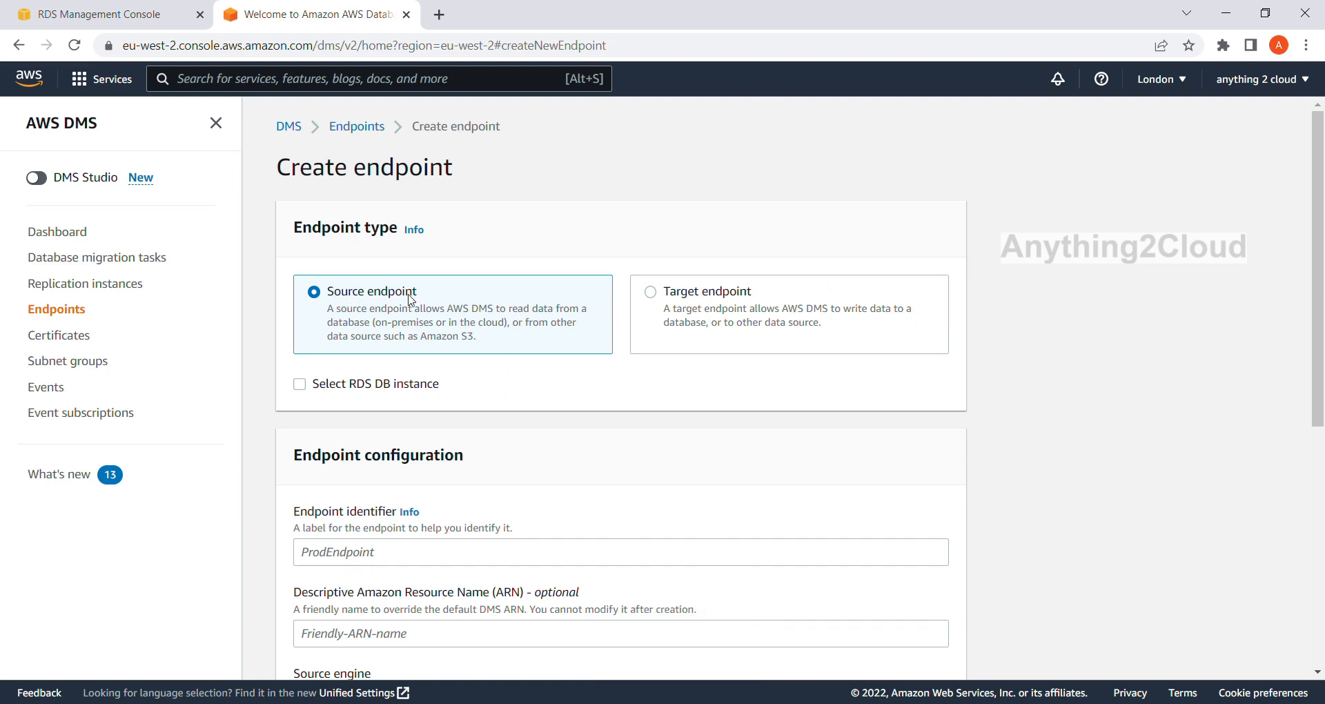
scroll(410, 301, "down", 1)
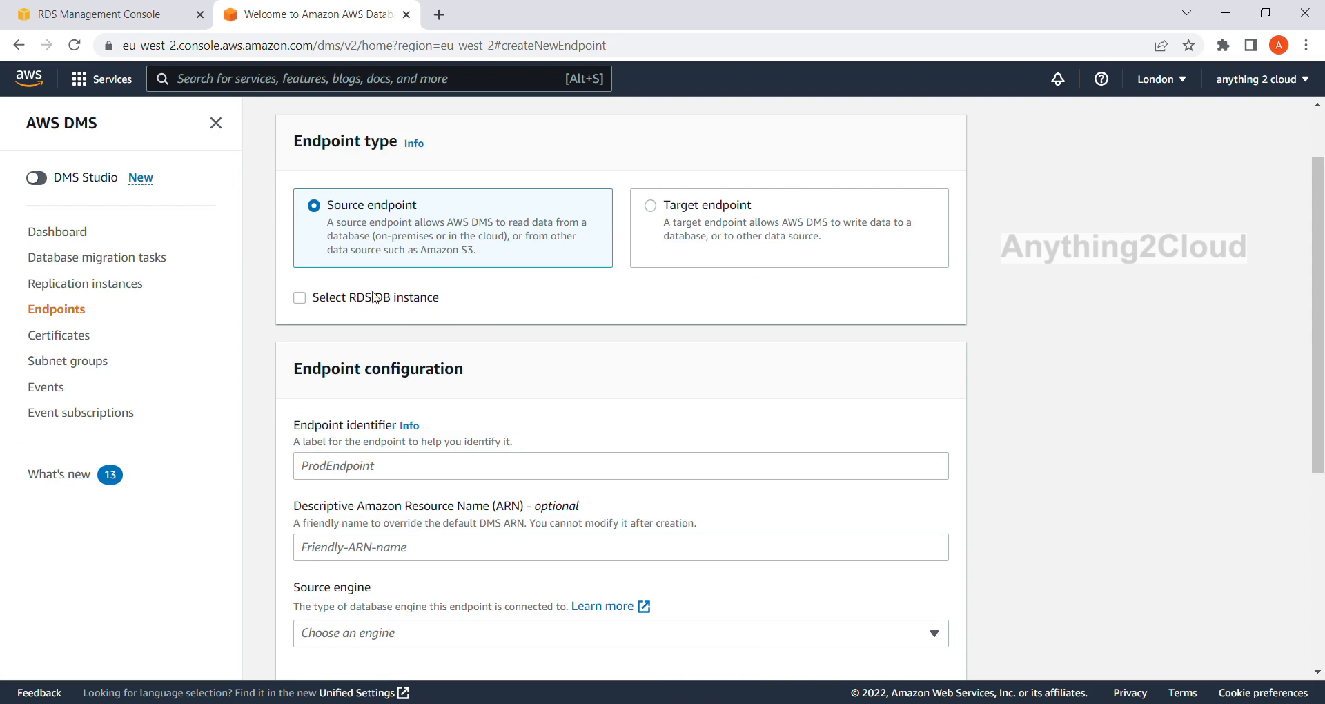
left_click(302, 301)
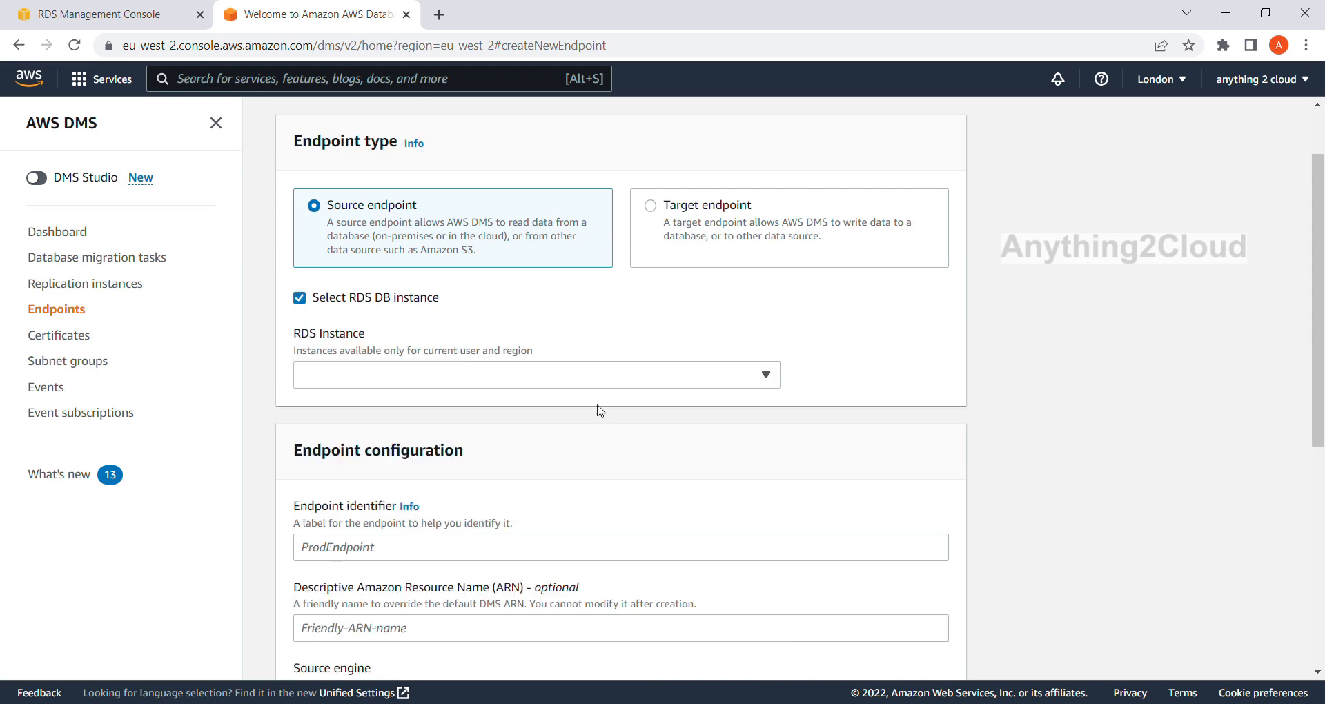
left_click(772, 383)
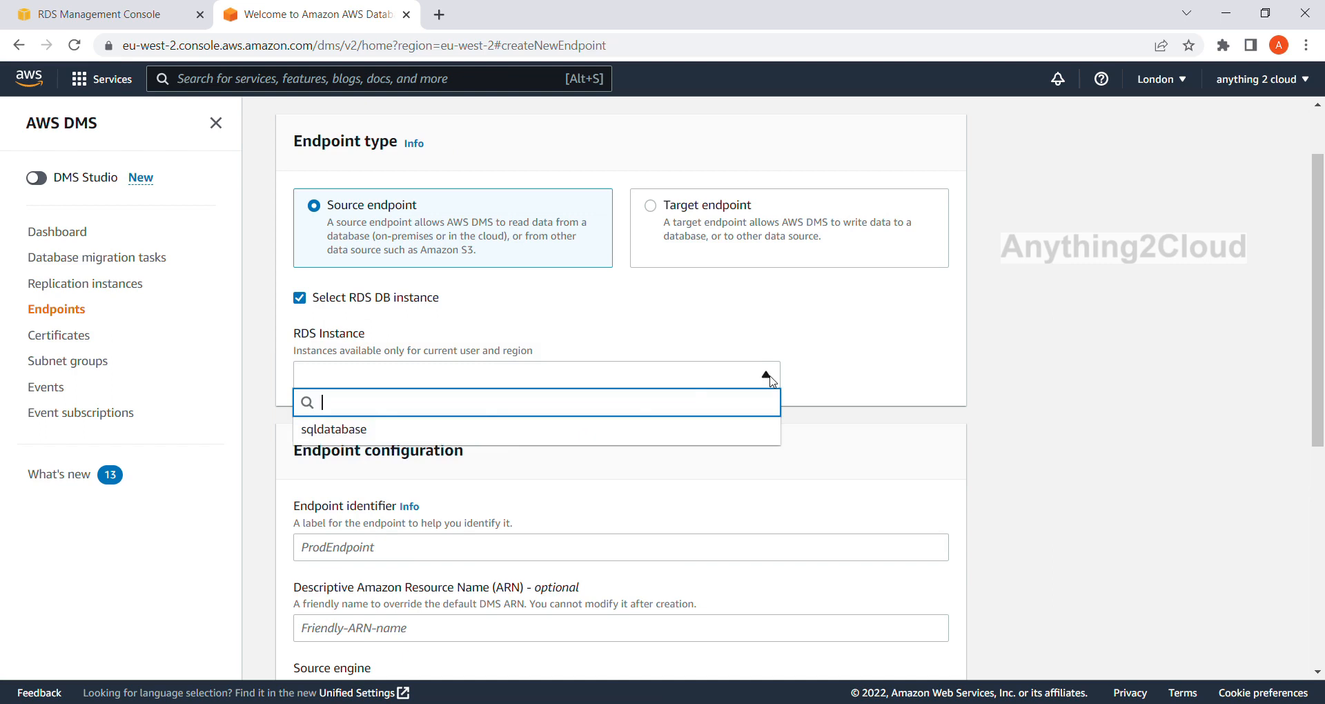
left_click(359, 434)
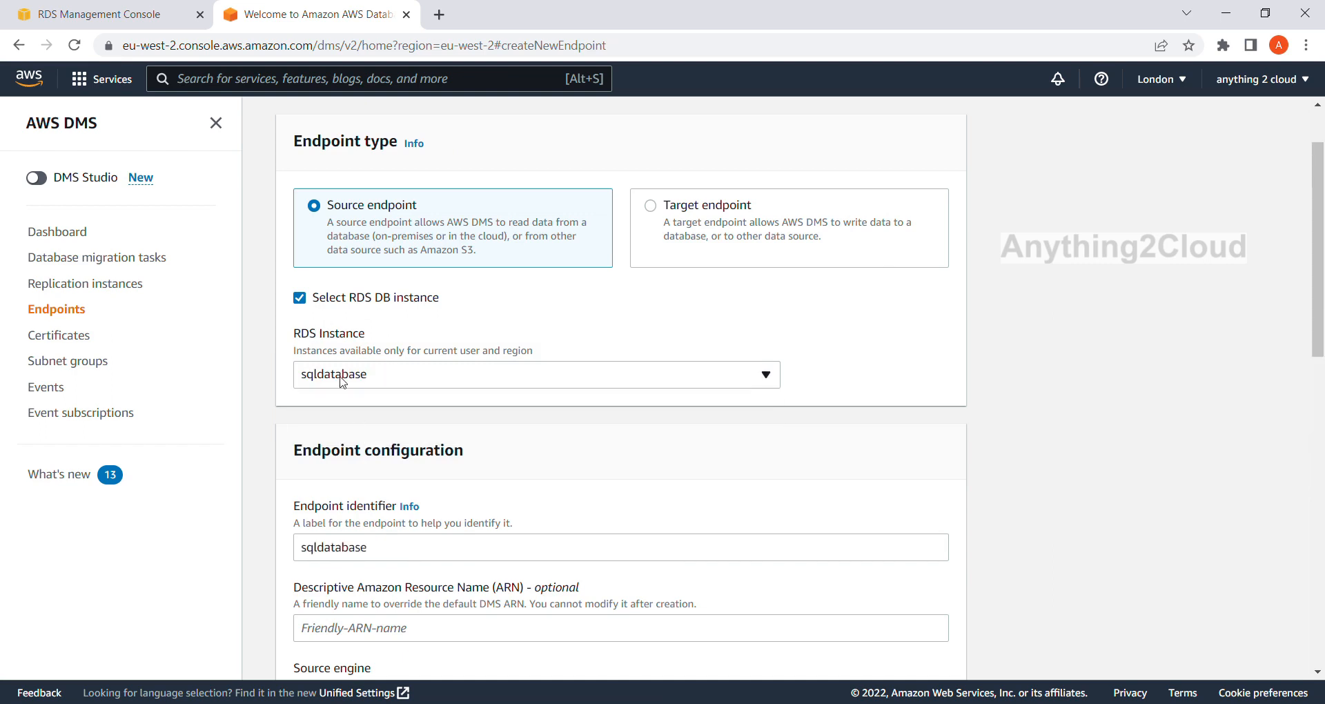
Change the endpoint identifier to source-sqlserver.
scroll(324, 373, "down", 2)
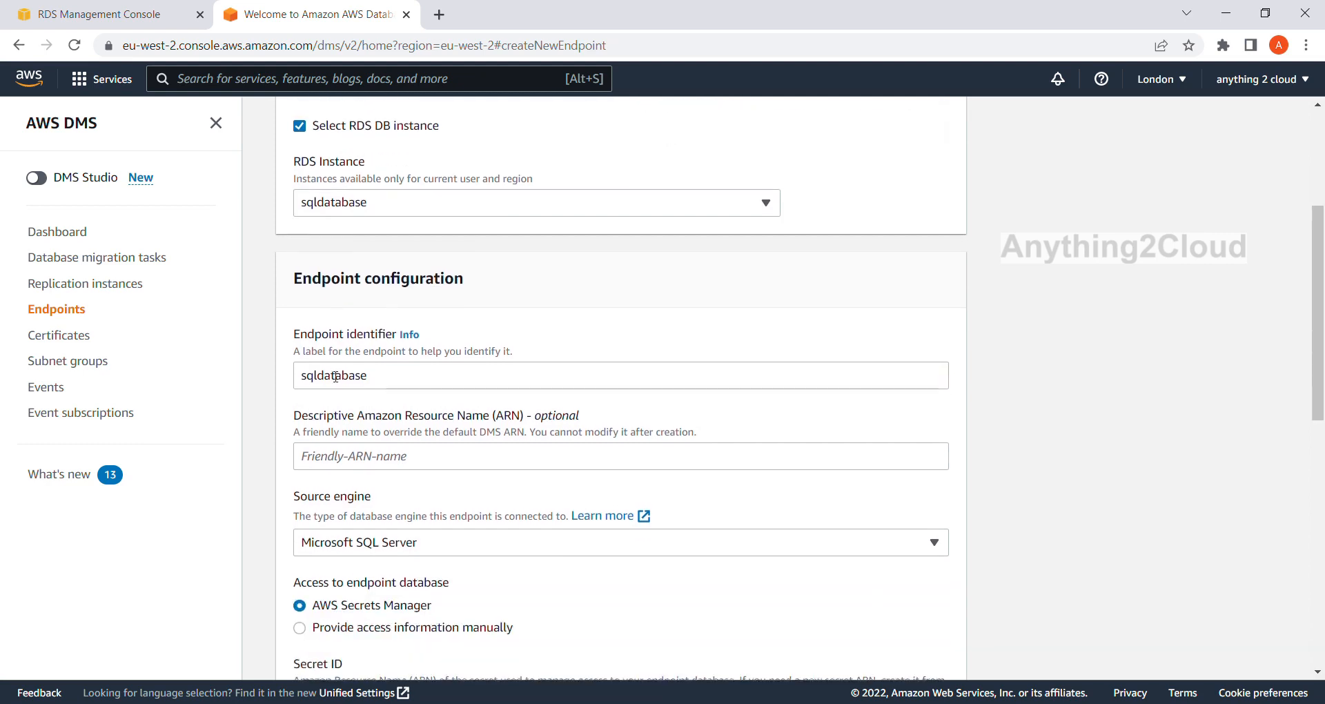
scroll(336, 357, "down", 1)
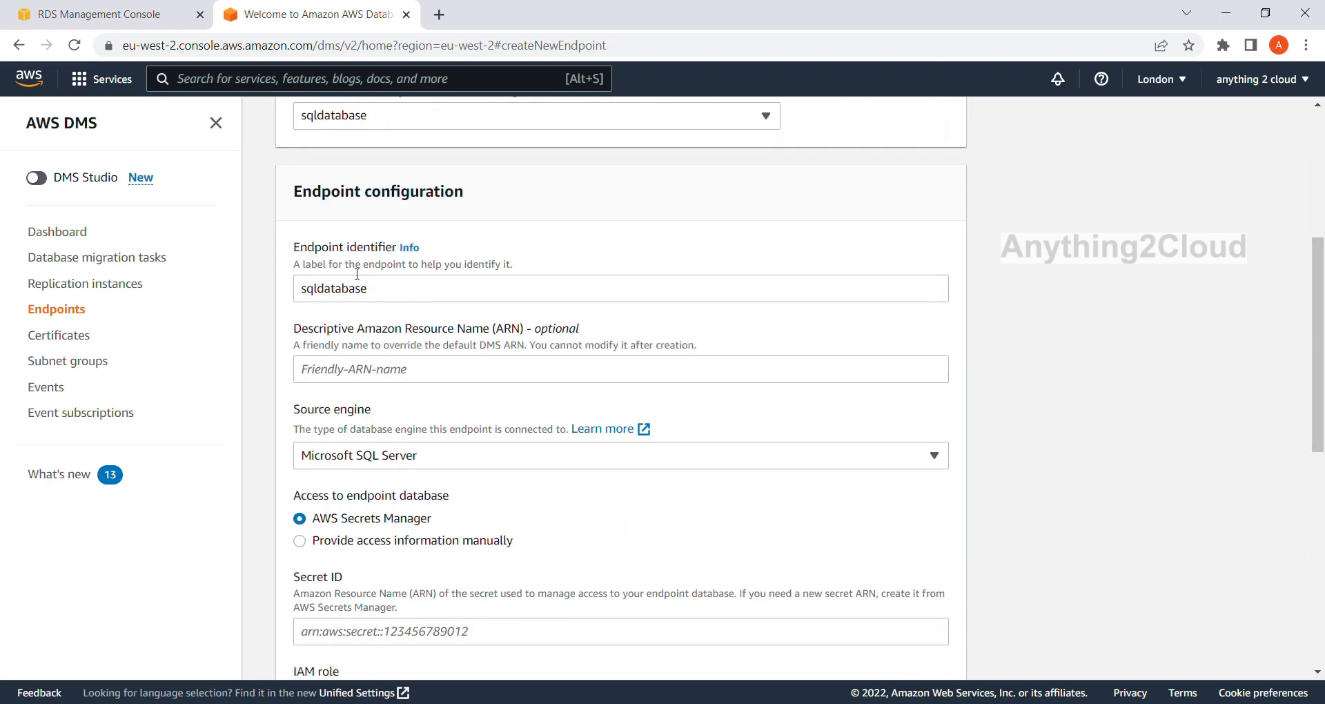
left_click(394, 297)
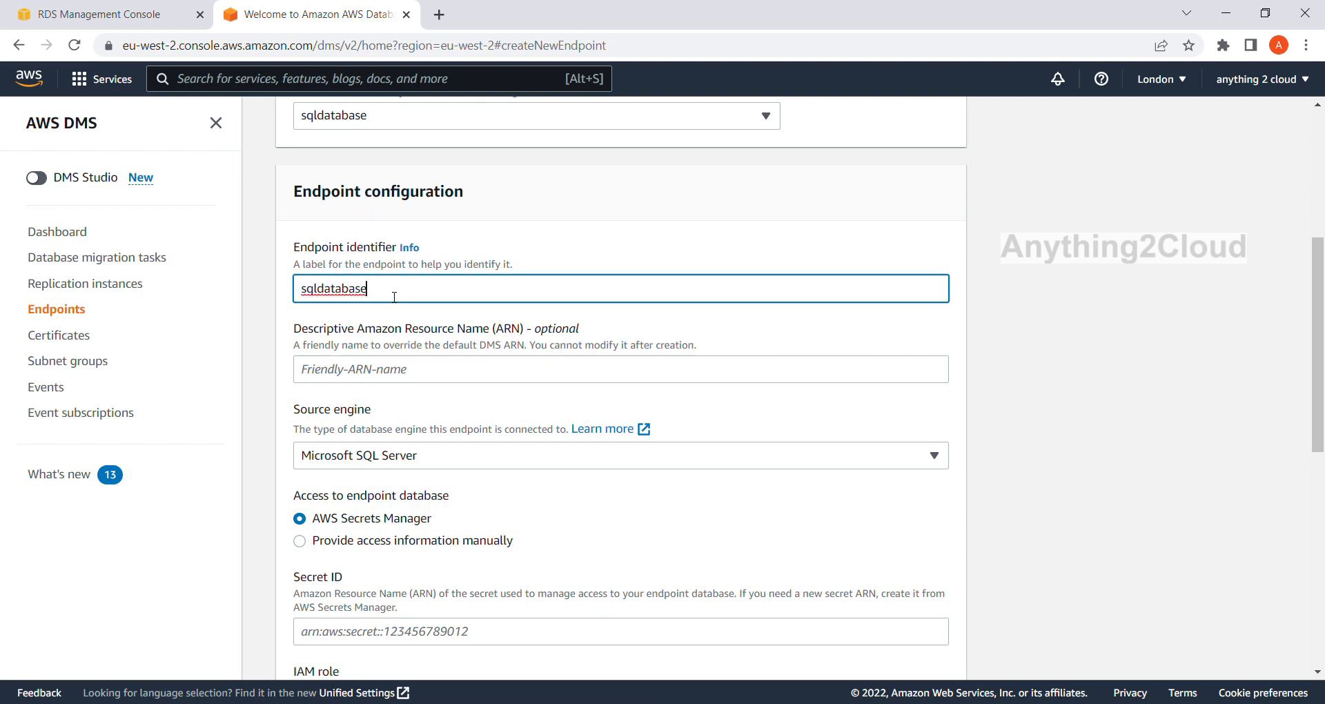
left_click_drag(394, 296, 214, 292)
key("BackSpace")
type("source-sqlserv")
Choose to provide the access information for the endpoint database manually.
scroll(411, 299, "down", 1)
scroll(407, 325, "down", 1)
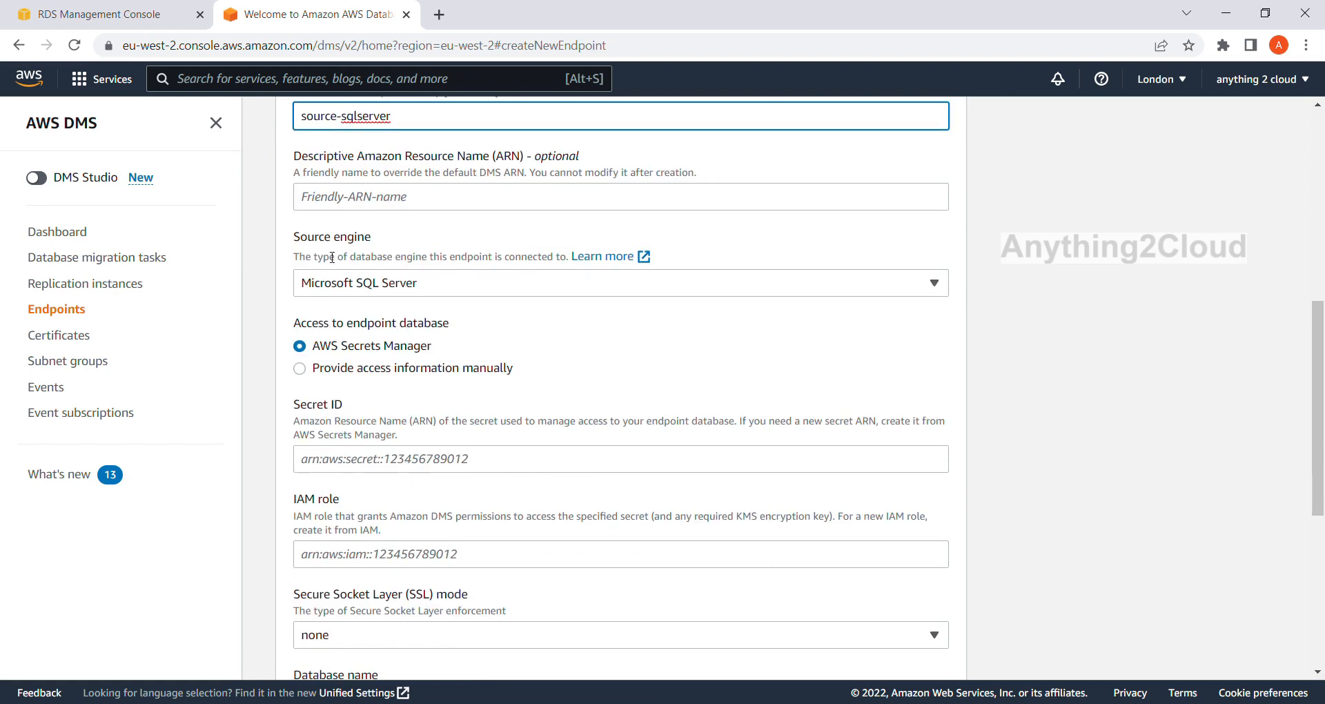
left_click(300, 371)
scroll(360, 363, "down", 1)
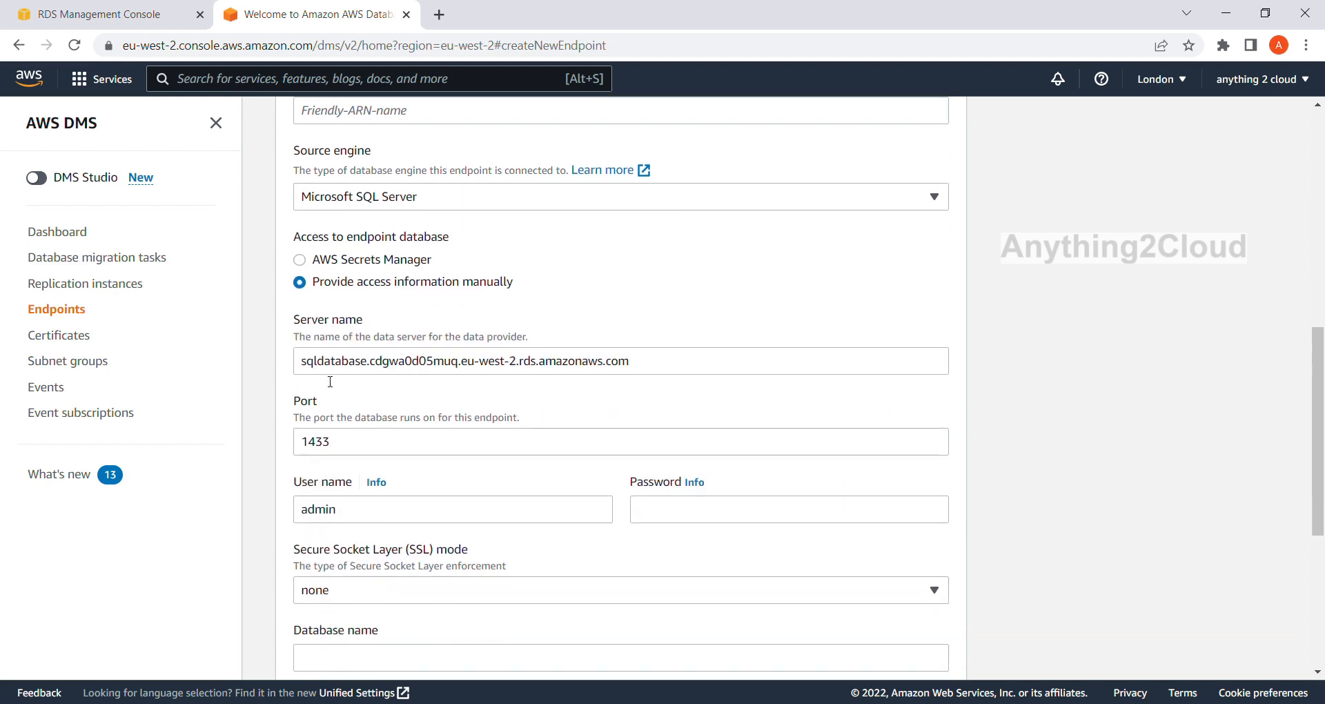
Compare the source endpoint's server name with the sqldatabase endpoint in the RDS console, and return to the DMS form.
scroll(326, 250, "up", 3)
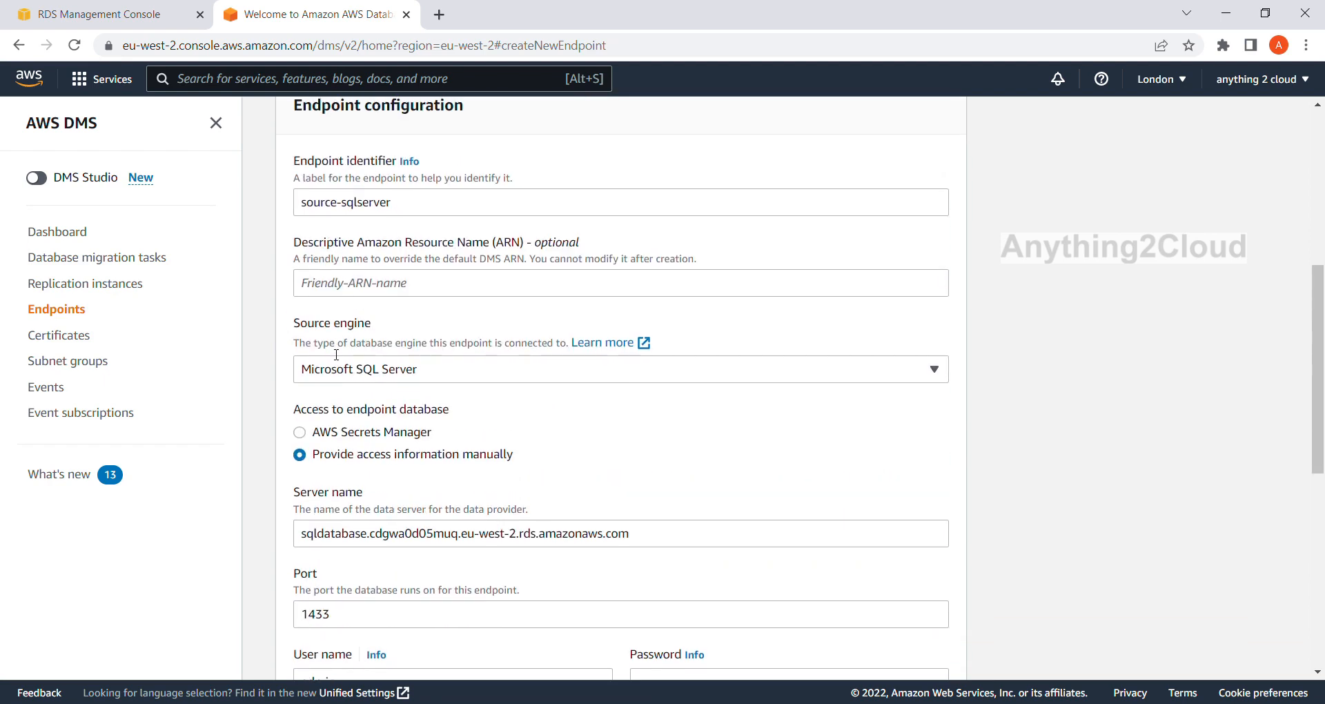
scroll(336, 349, "up", 3)
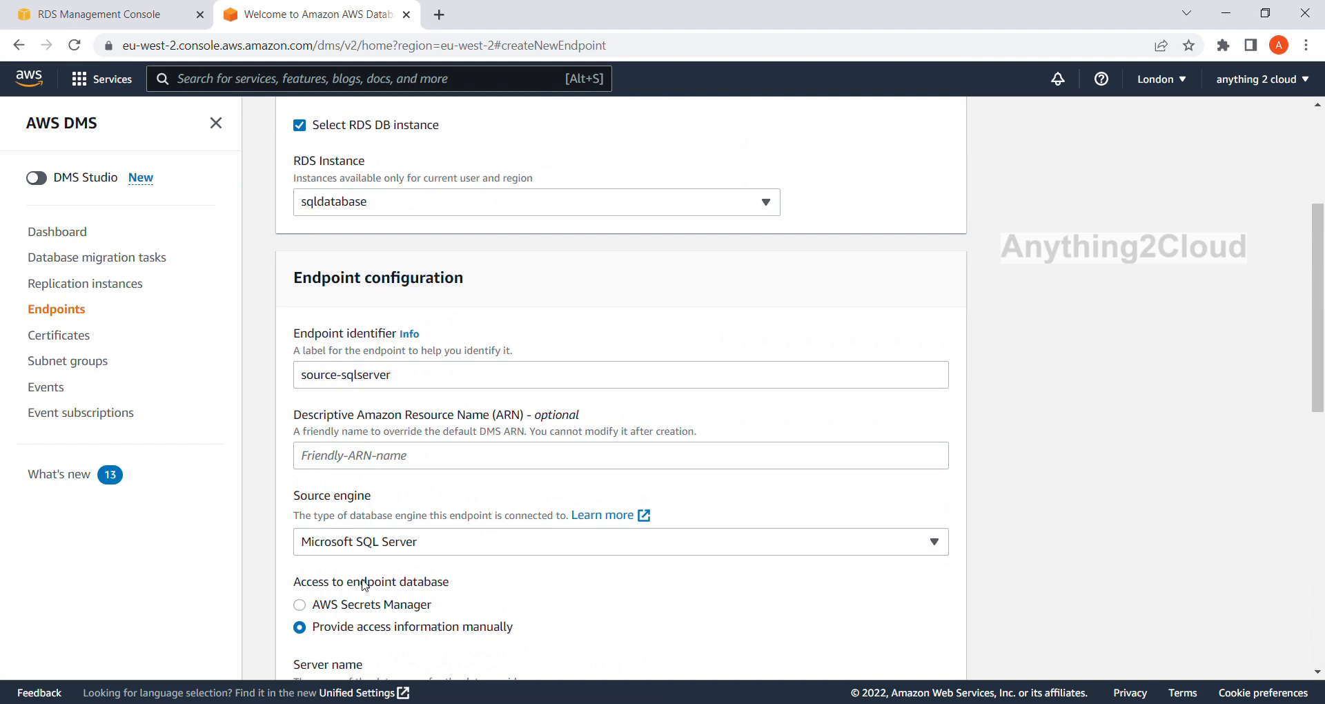
scroll(330, 539, "down", 3)
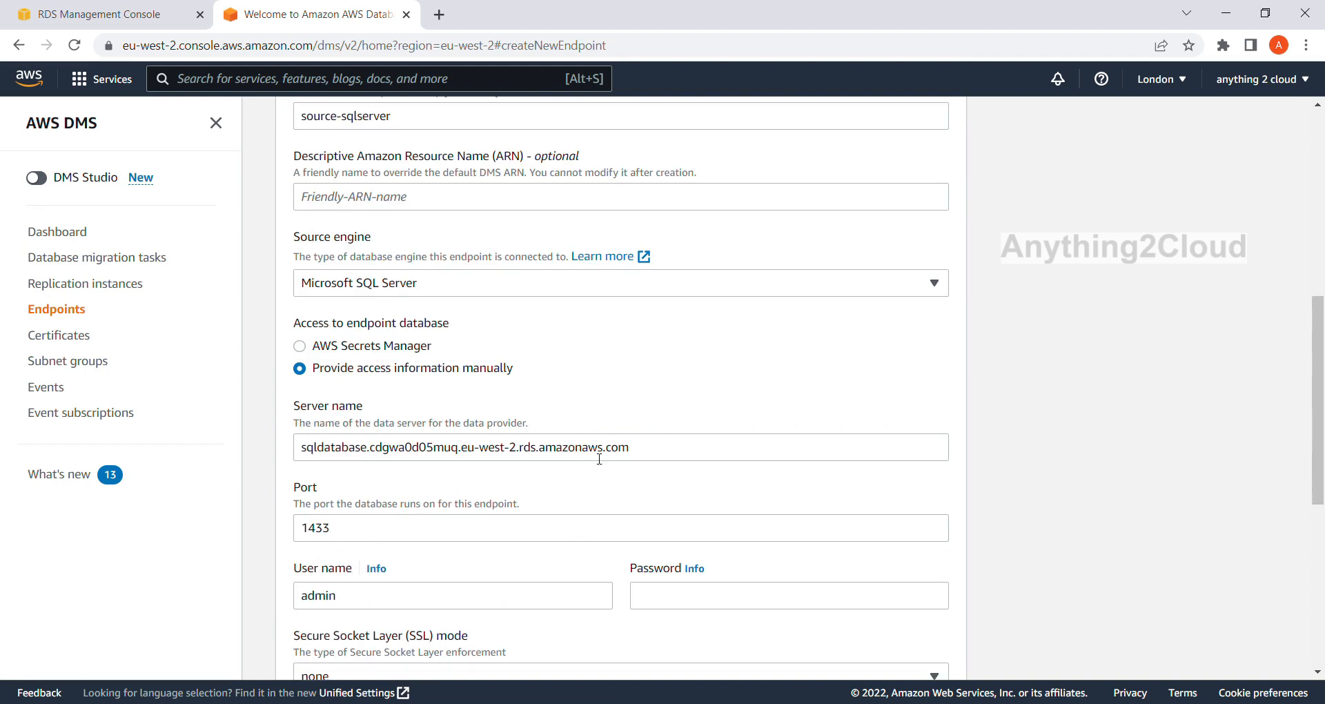
left_click(124, 16)
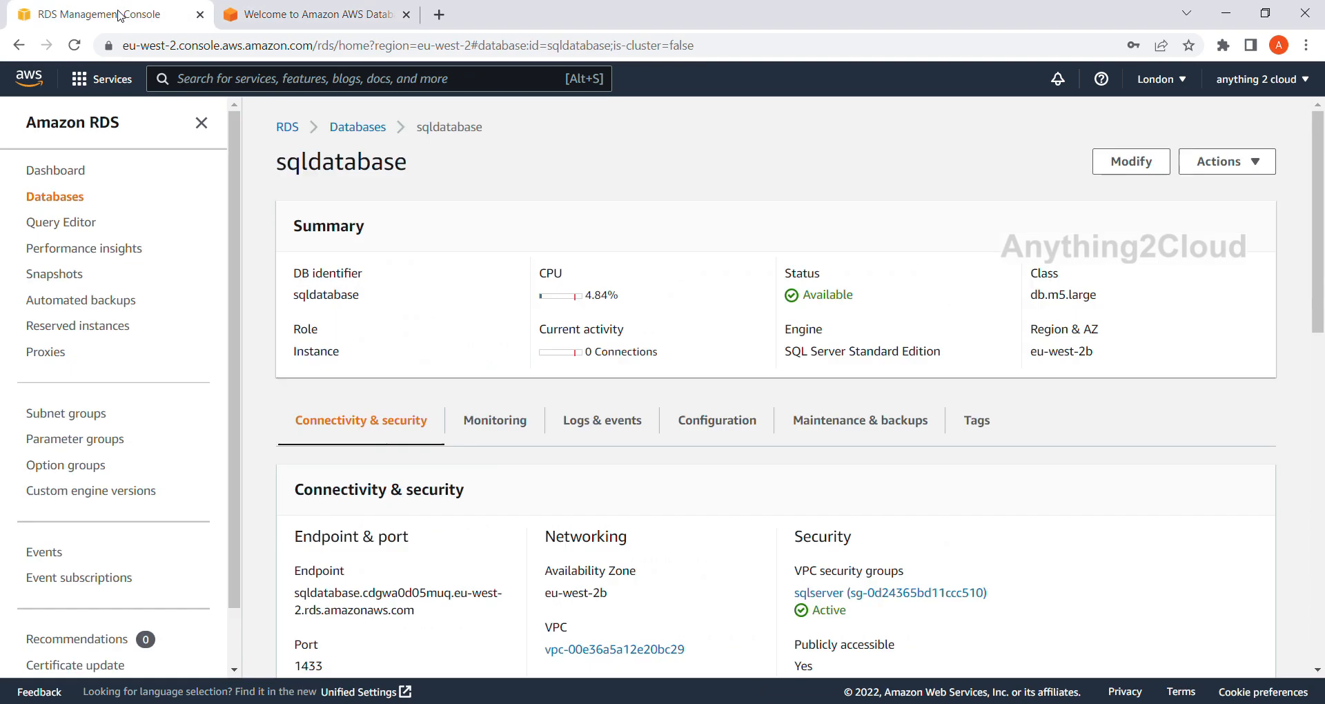
scroll(352, 561, "down", 2)
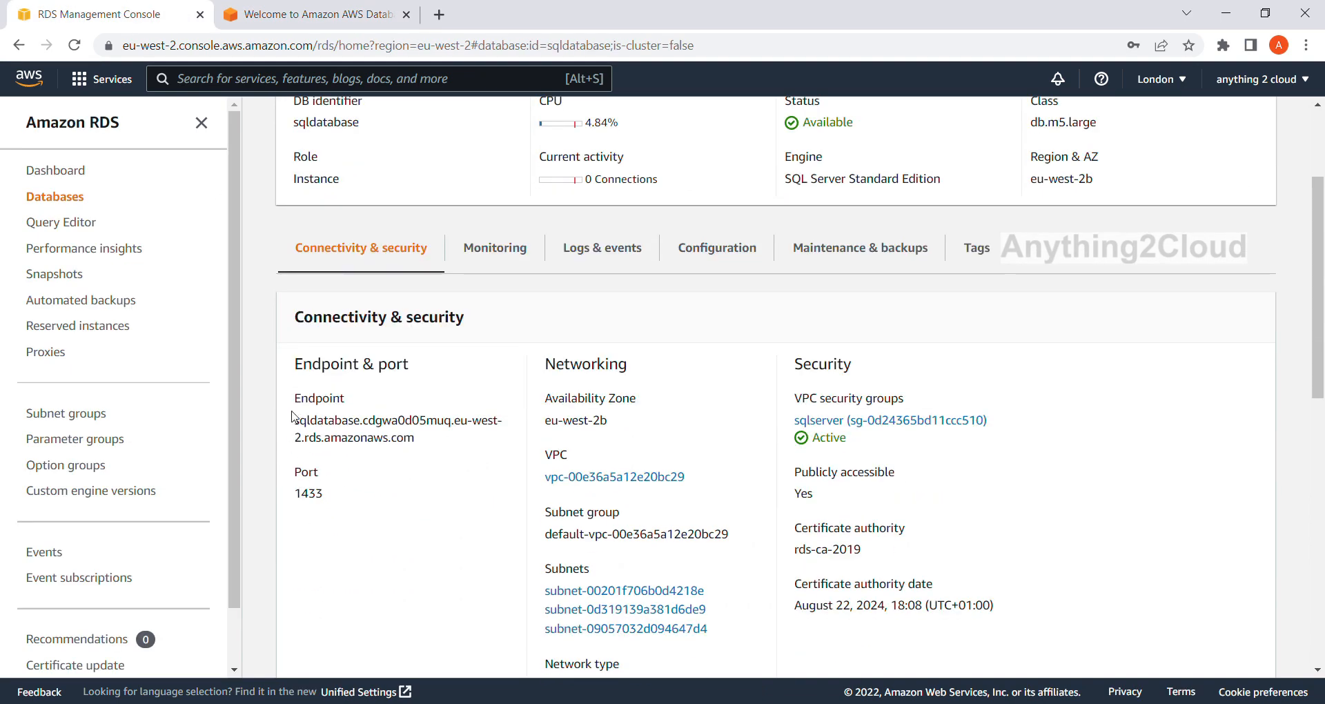
left_click_drag(294, 420, 452, 452)
left_click(311, 14)
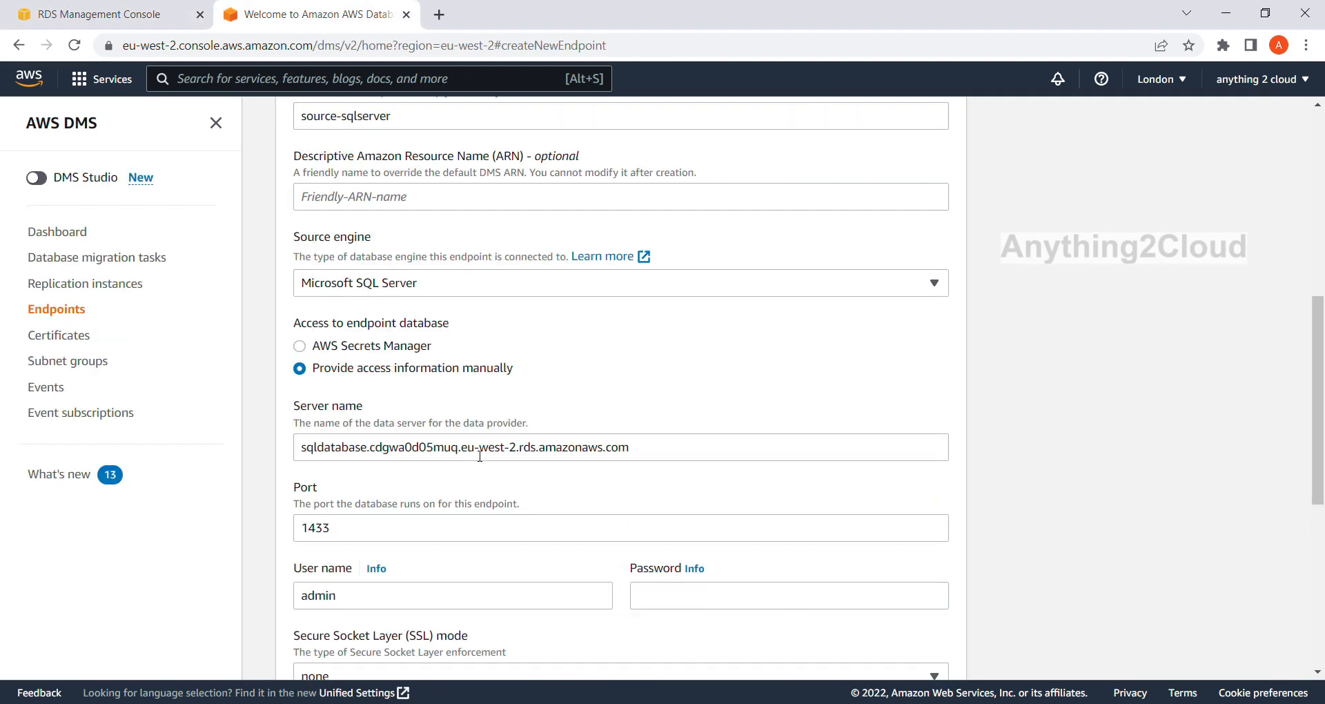
Enter the database password for the admin user of the source endpoint.
scroll(531, 435, "down", 1)
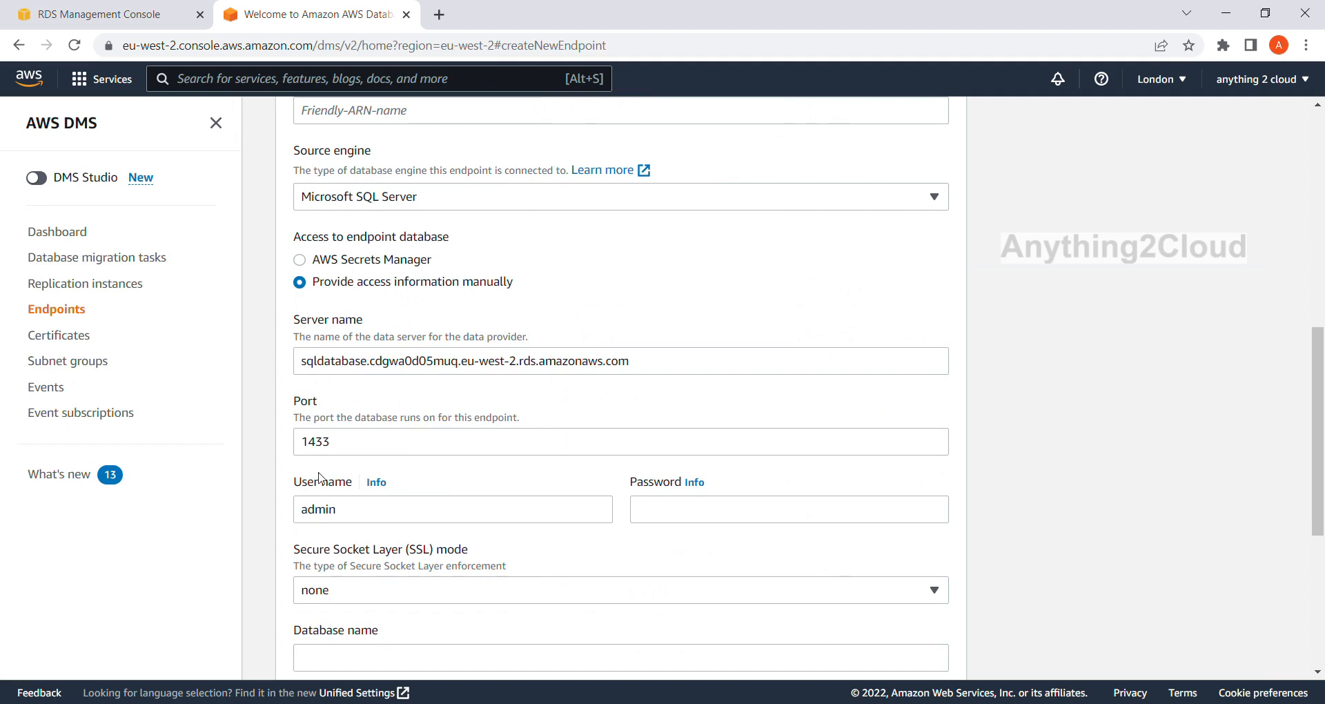
left_click(694, 501)
type("a")
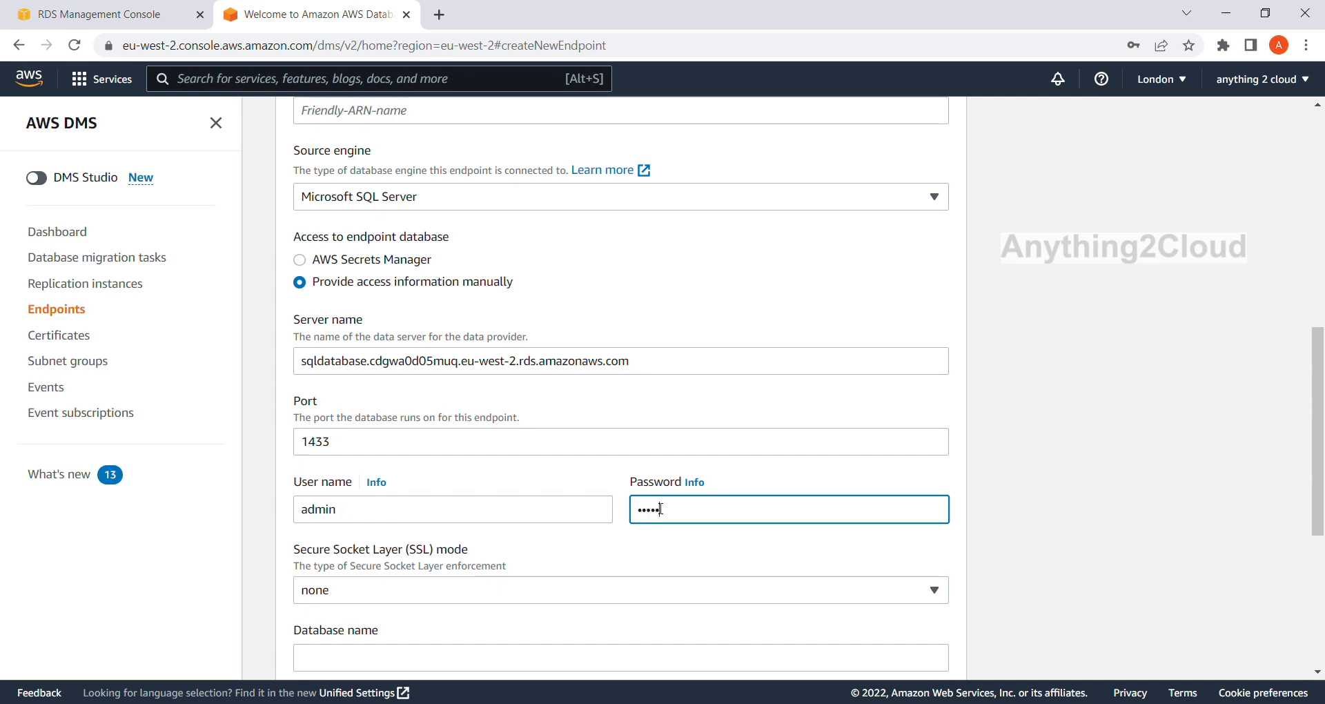
key("BackSpace")
key("BackSpace")
key("BackSpace")
key("BackSpace")
key("BackSpace")
key("BackSpace")
key("BackSpace")
type("a")
scroll(661, 509, "down", 3)
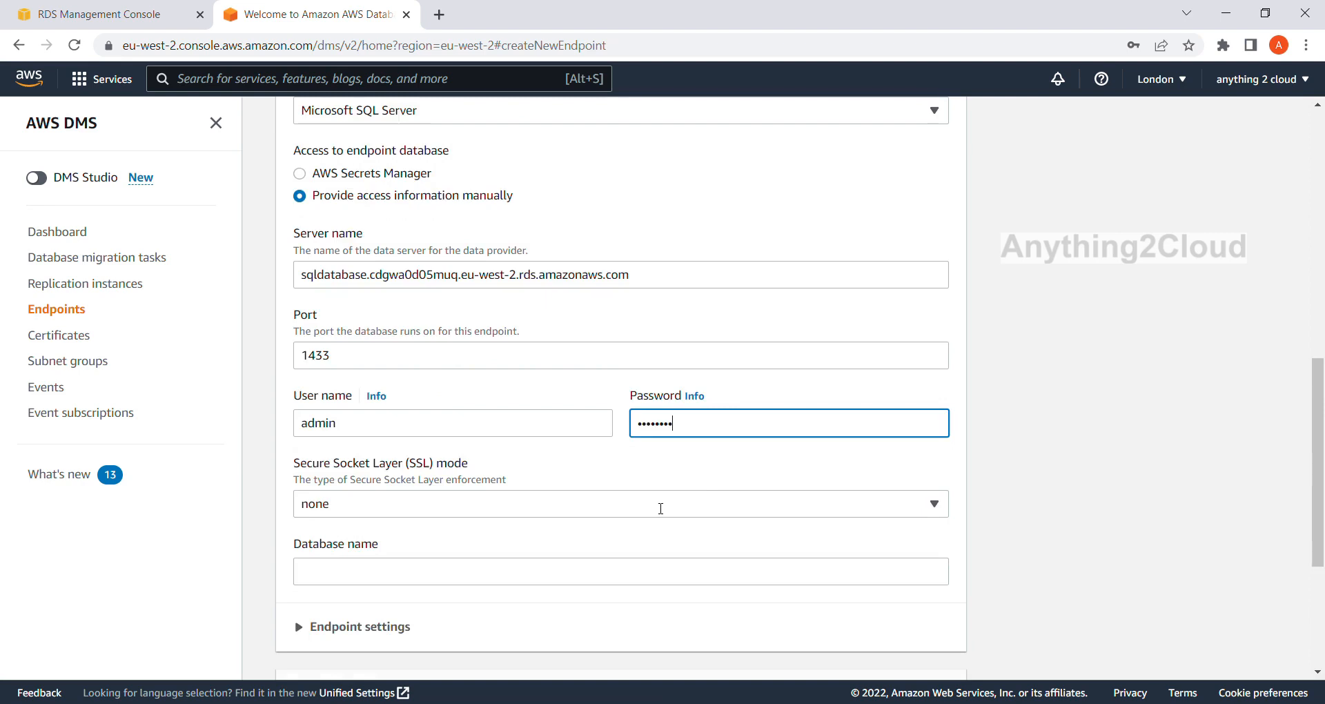
Try to test the source endpoint connection through sqlserver-cdc-instance with the database name left blank.
left_click(386, 490)
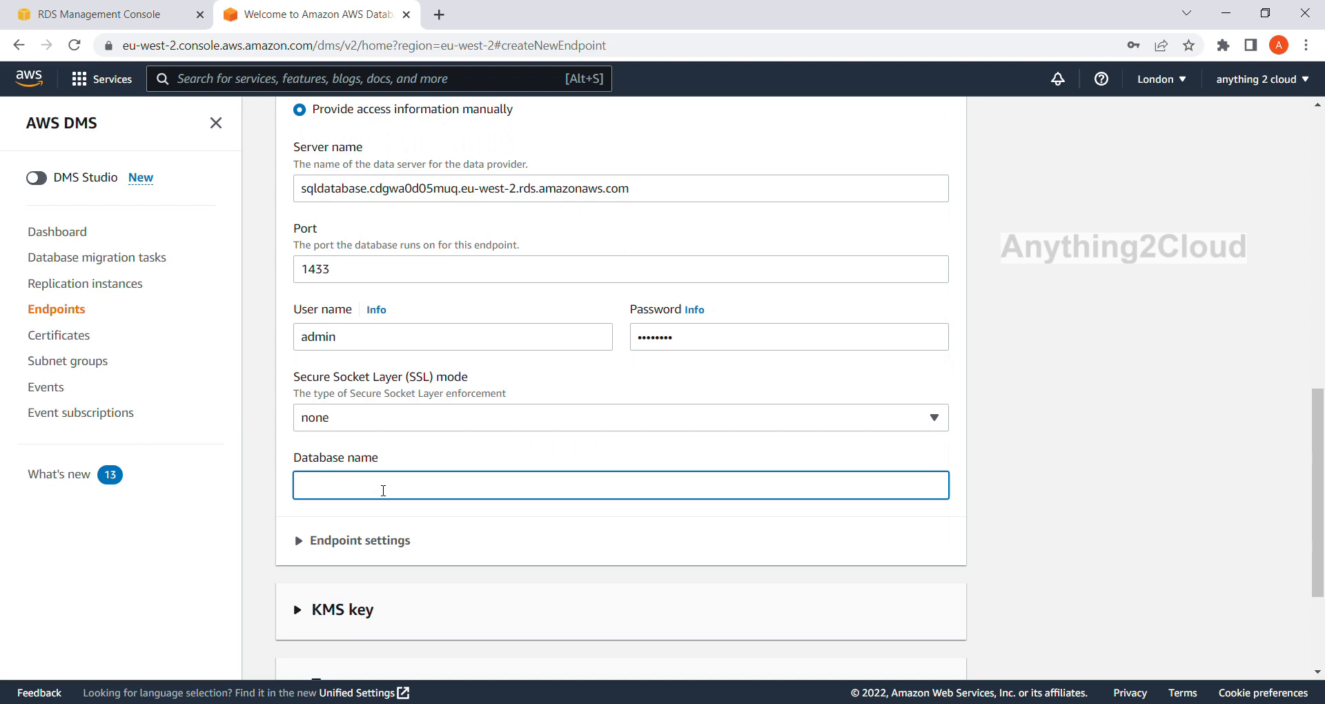
scroll(383, 490, "up", 3)
scroll(383, 490, "down", 5)
scroll(383, 492, "down", 1)
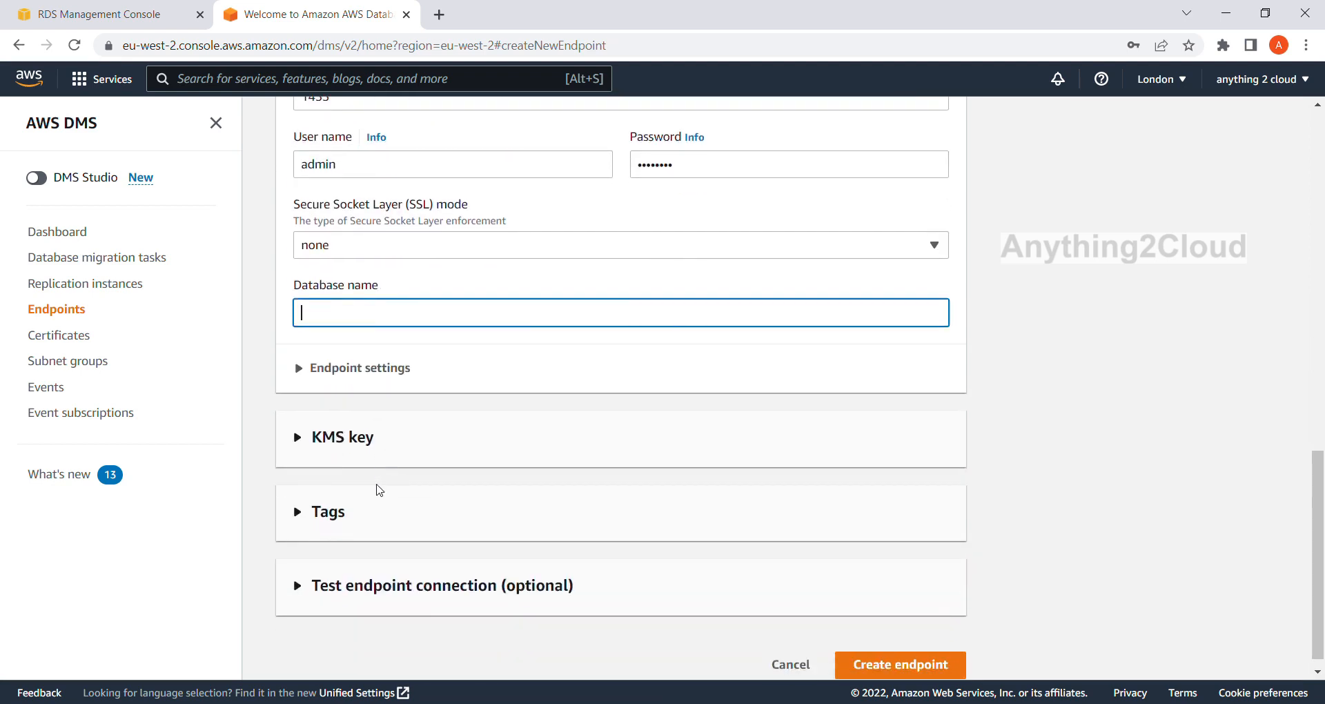
scroll(379, 490, "up", 2)
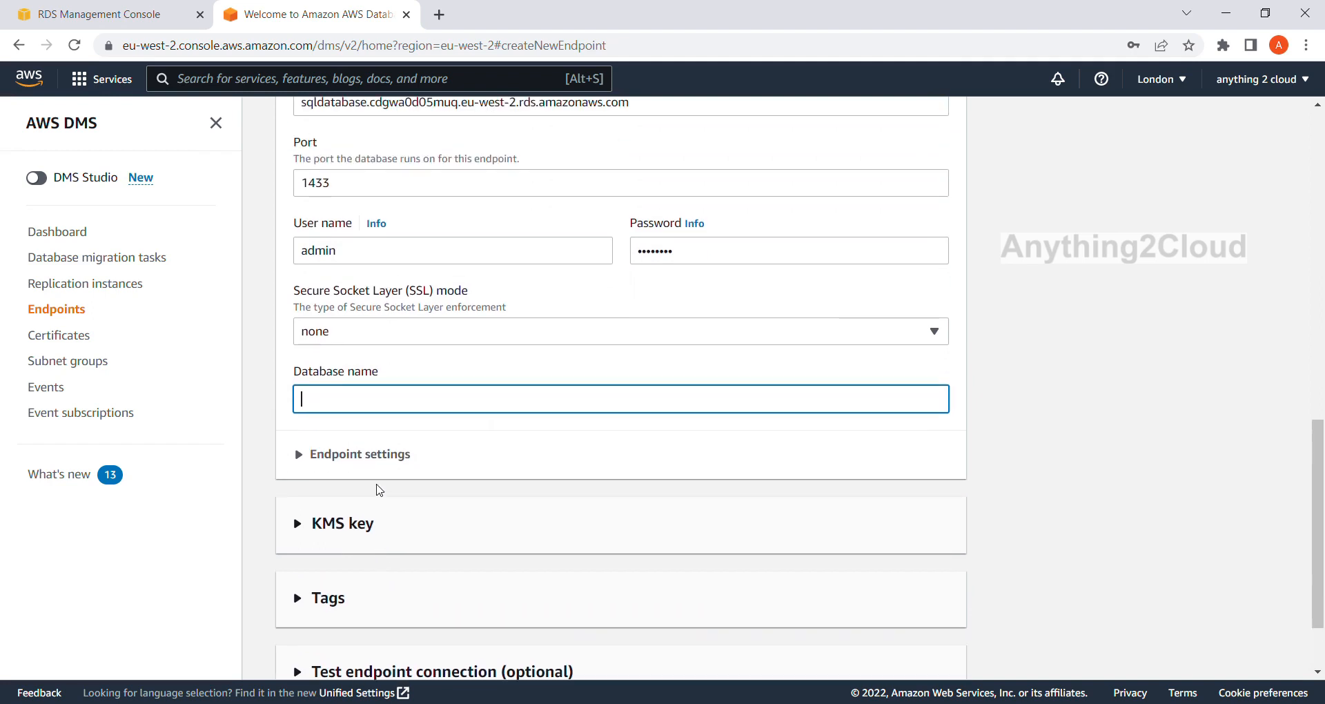
scroll(380, 490, "down", 2)
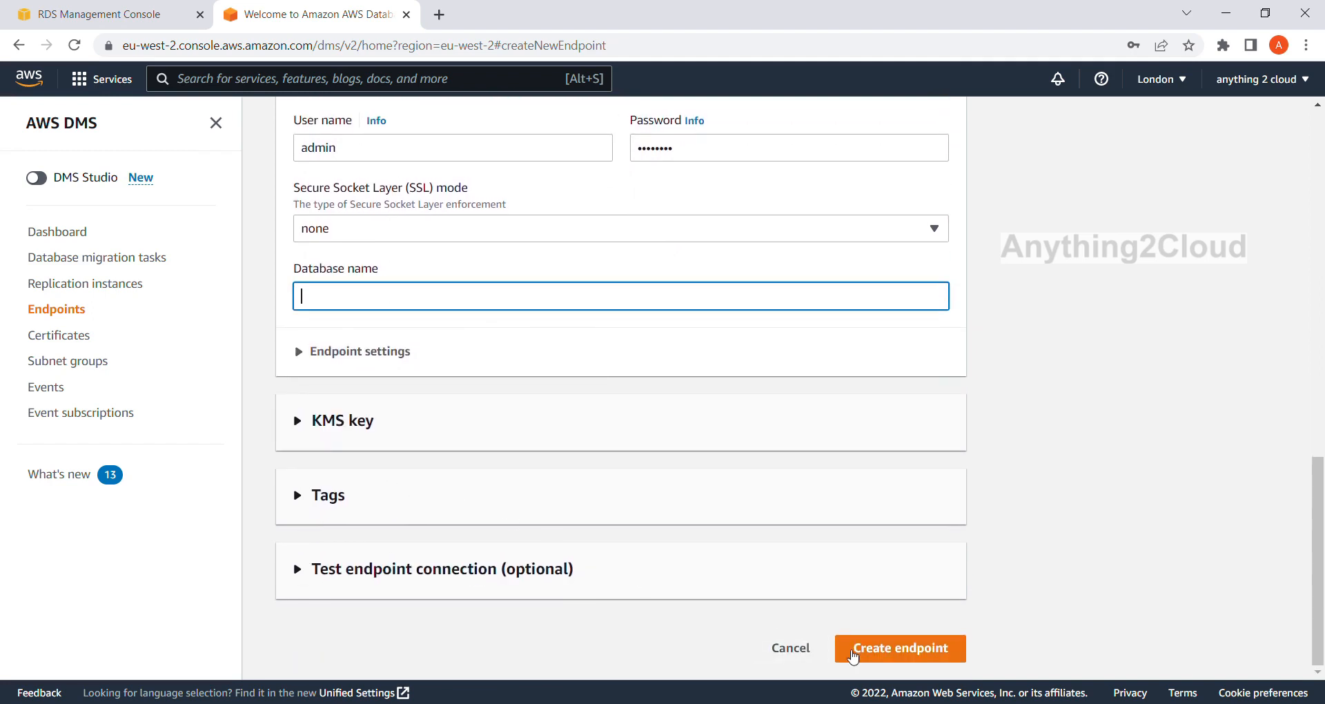
left_click(304, 574)
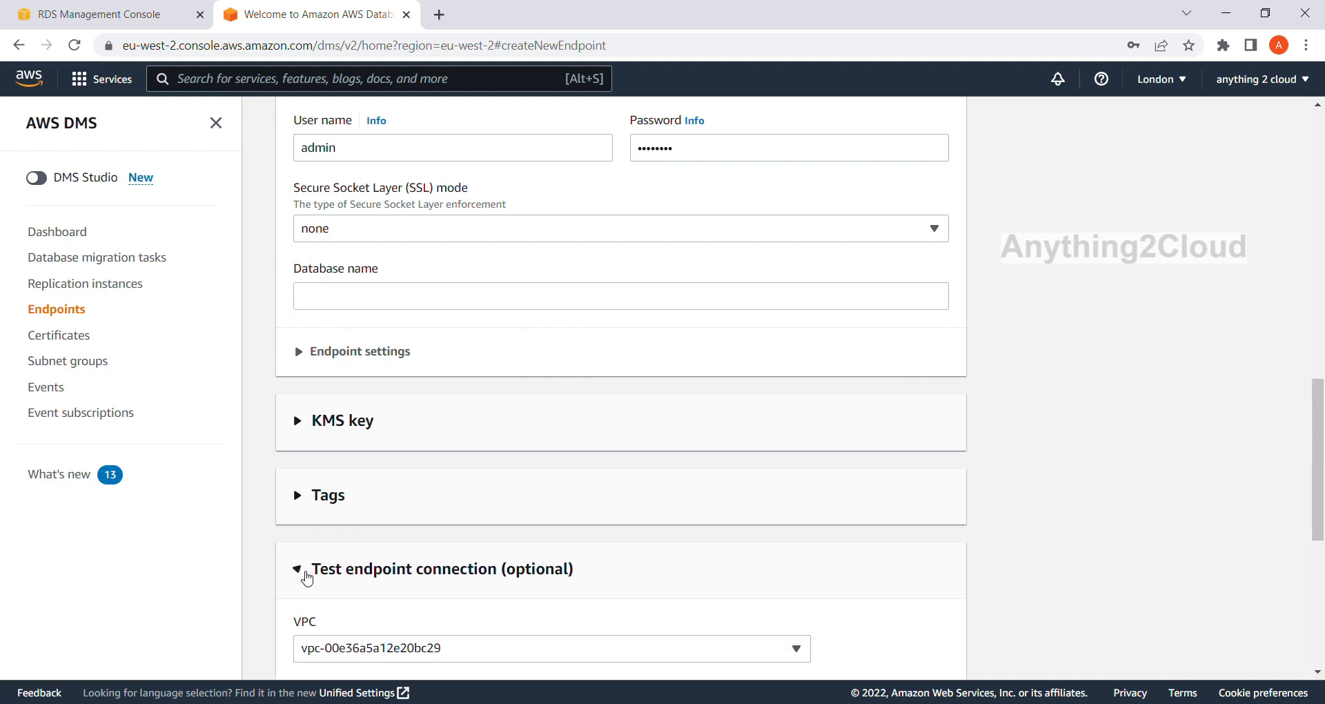
scroll(520, 529, "down", 5)
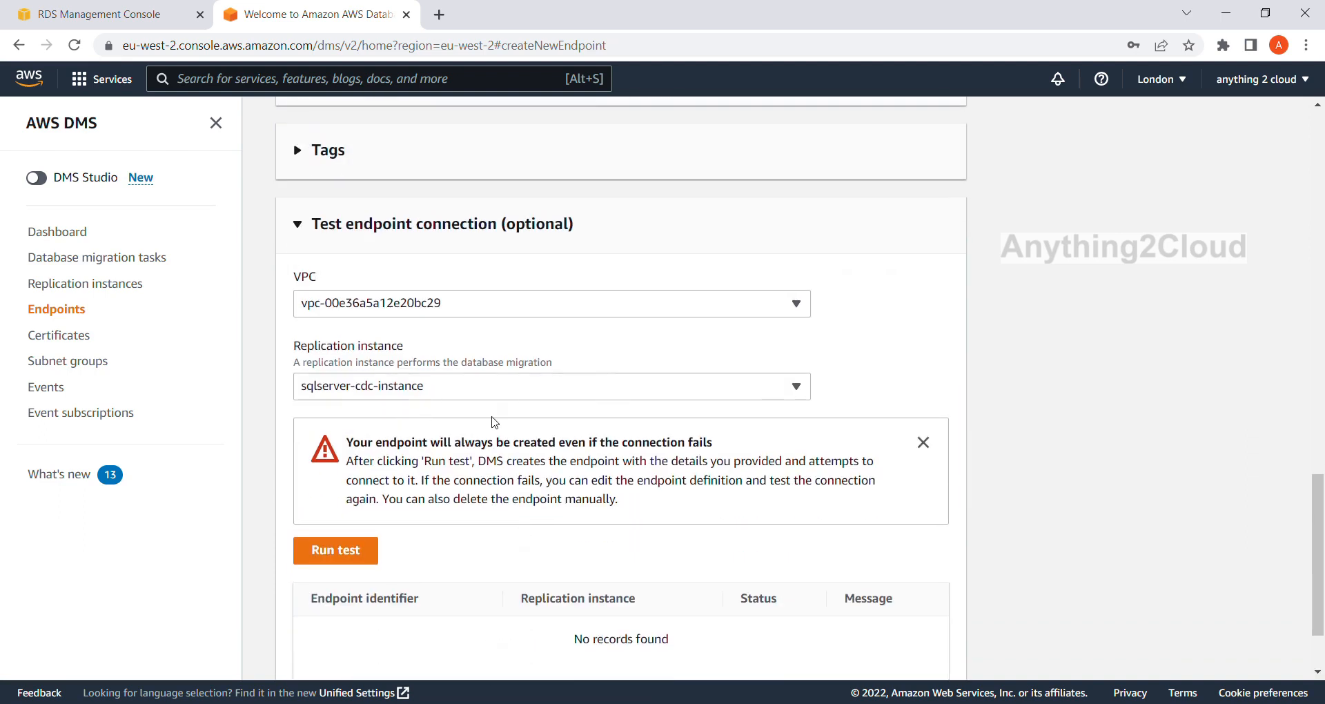
scroll(494, 422, "down", 1)
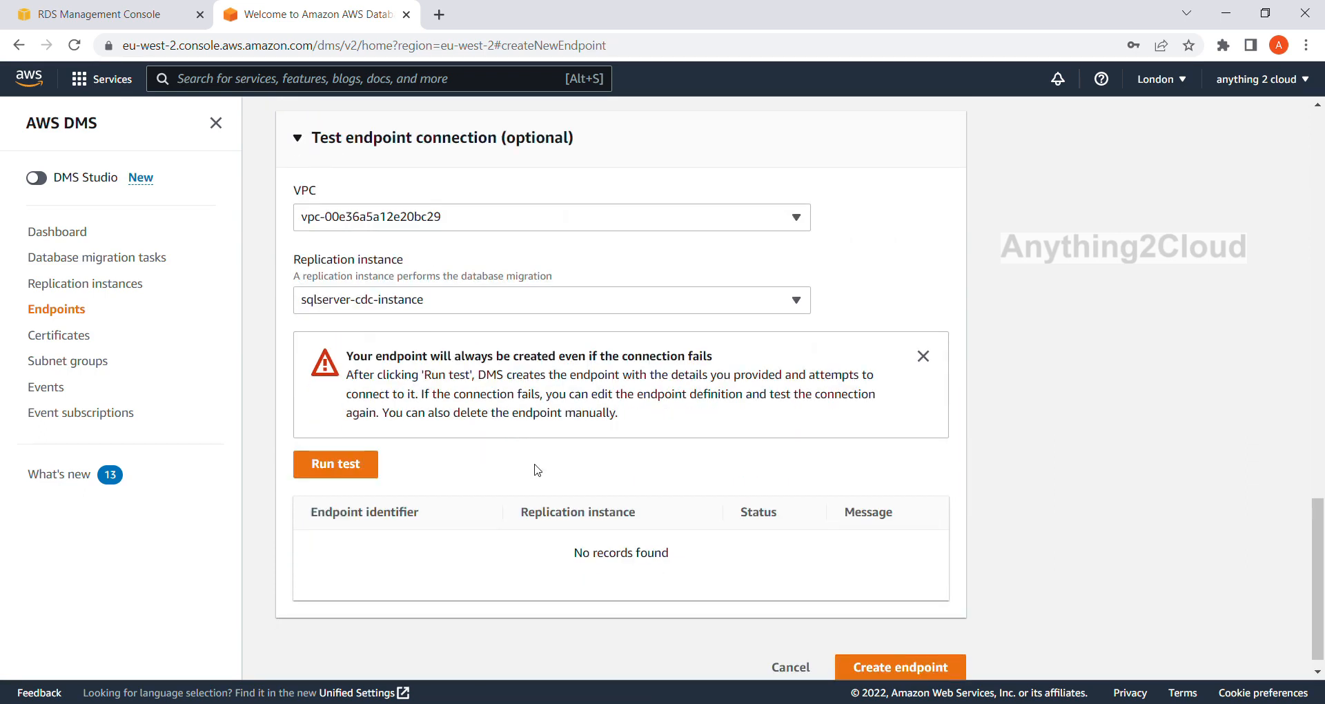
left_click(355, 472)
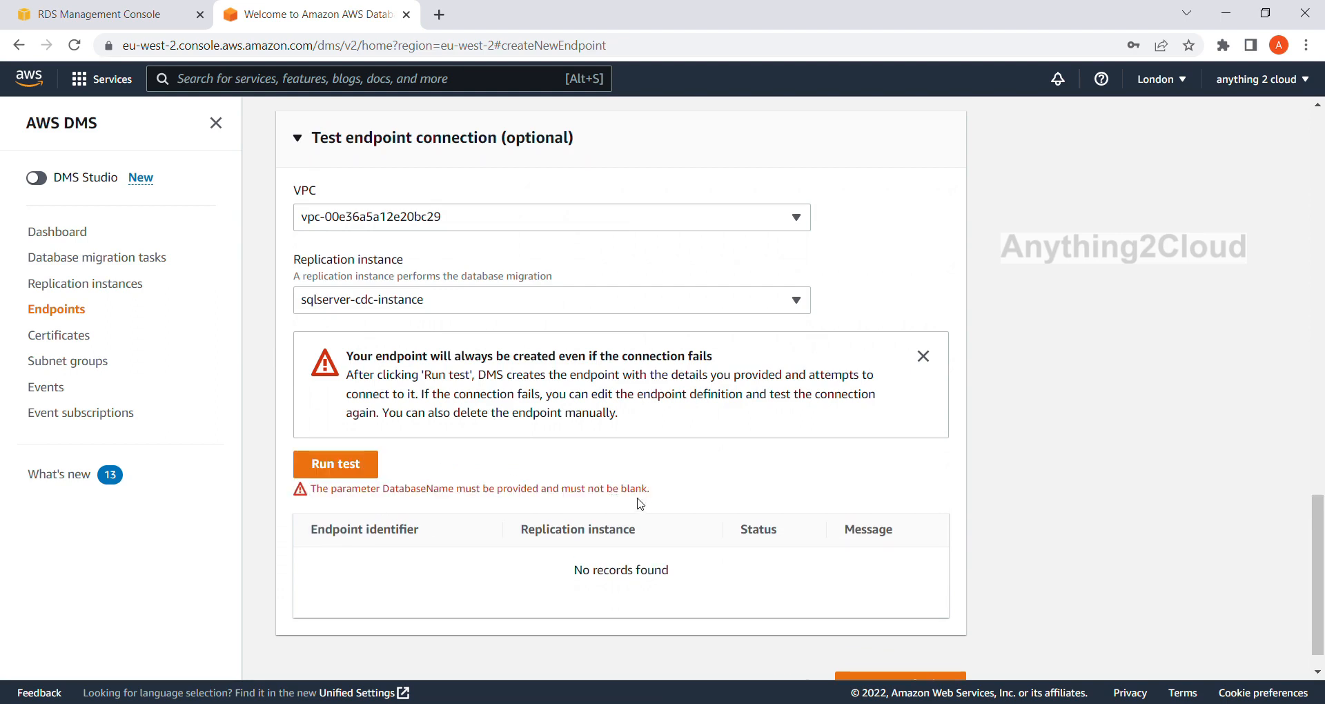
Set the source endpoint's database name to testdb and run the connection test with sqlserver-cdc-instance.
scroll(459, 509, "up", 2)
scroll(426, 469, "up", 3)
left_click(354, 296)
type("testdb")
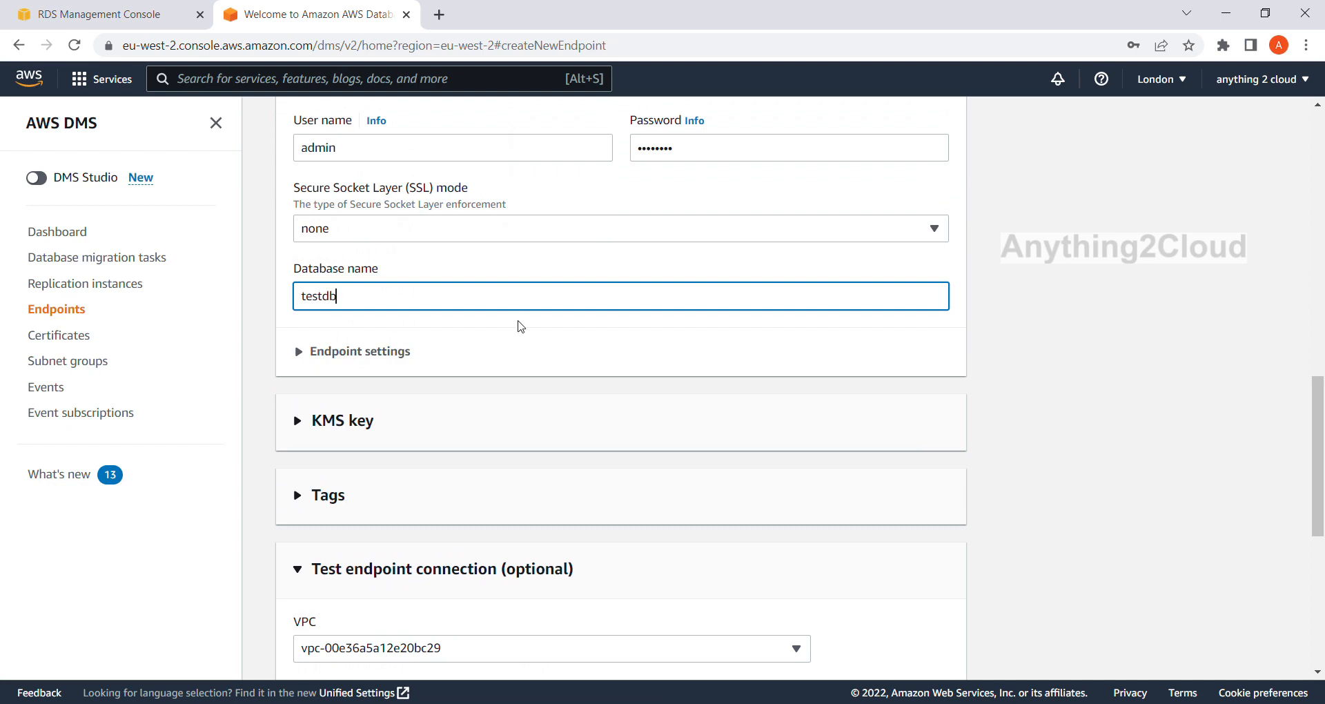
scroll(521, 326, "down", 7)
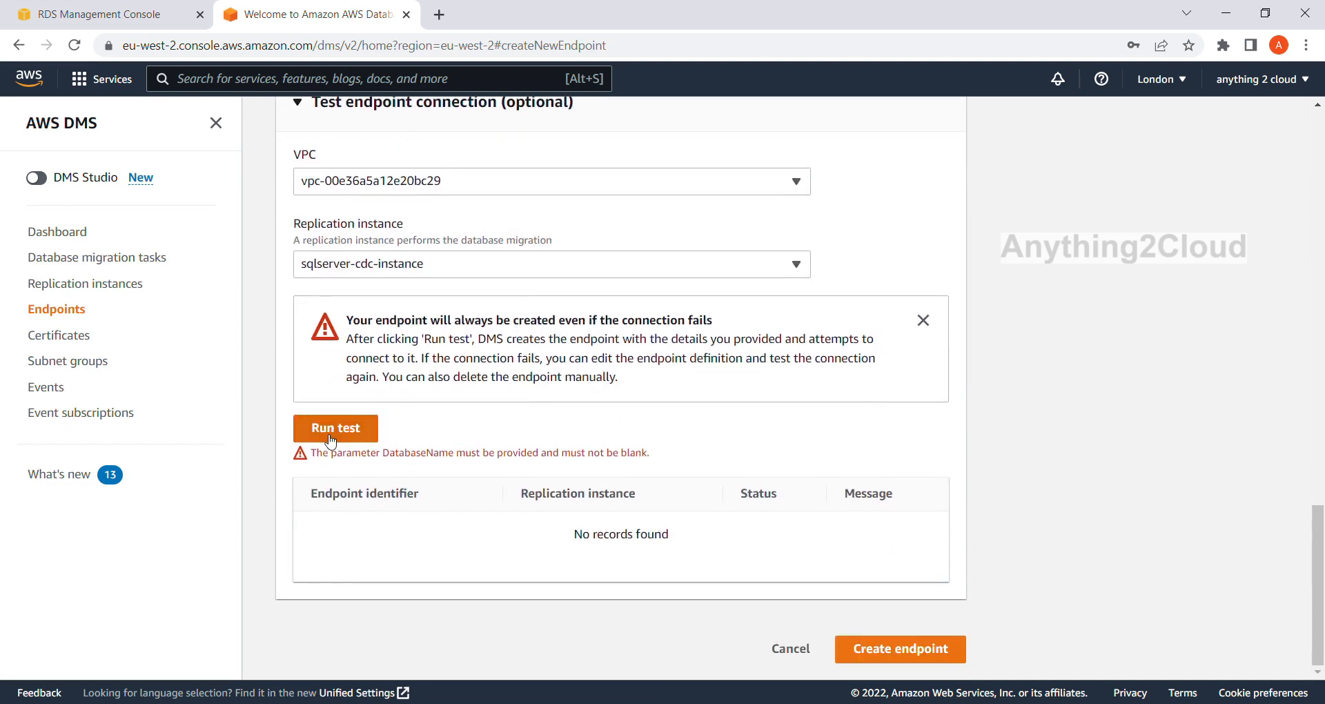
left_click(332, 430)
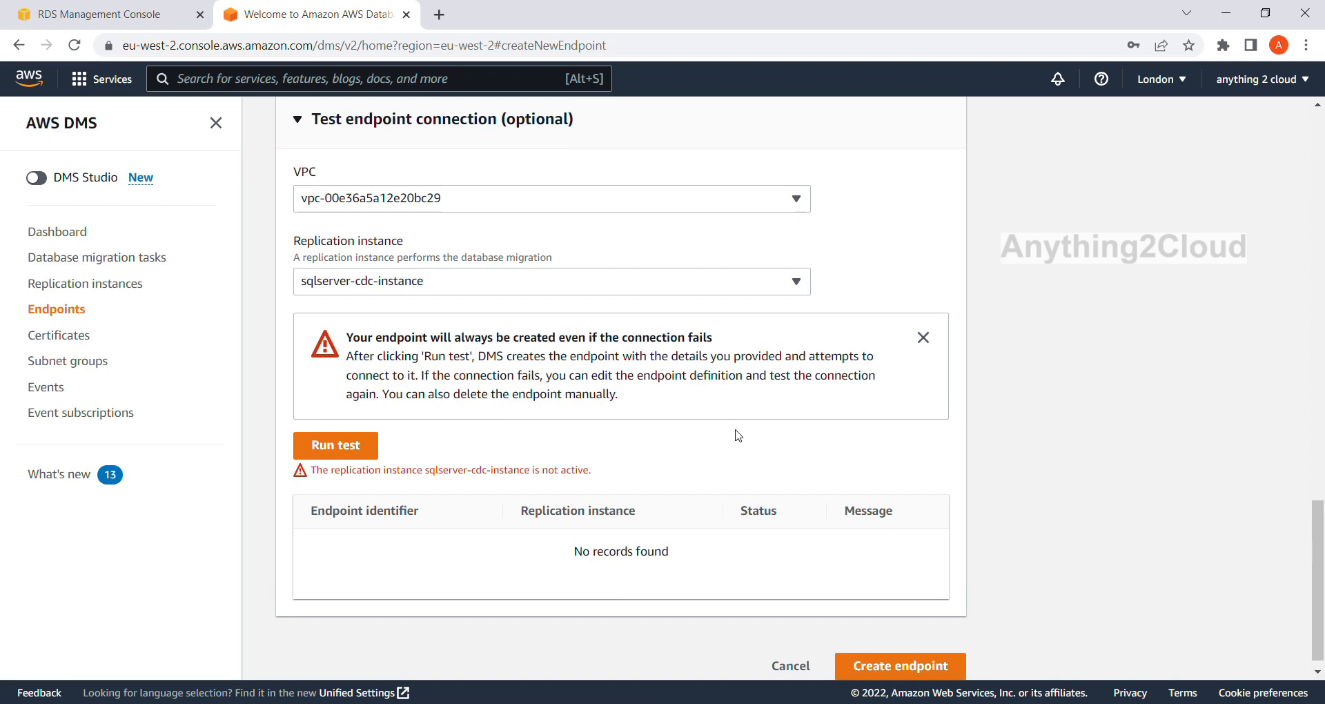
Review the source endpoint's settings, leave the form without deleting the endpoint, and refresh the replication instances list.
scroll(739, 434, "up", 18)
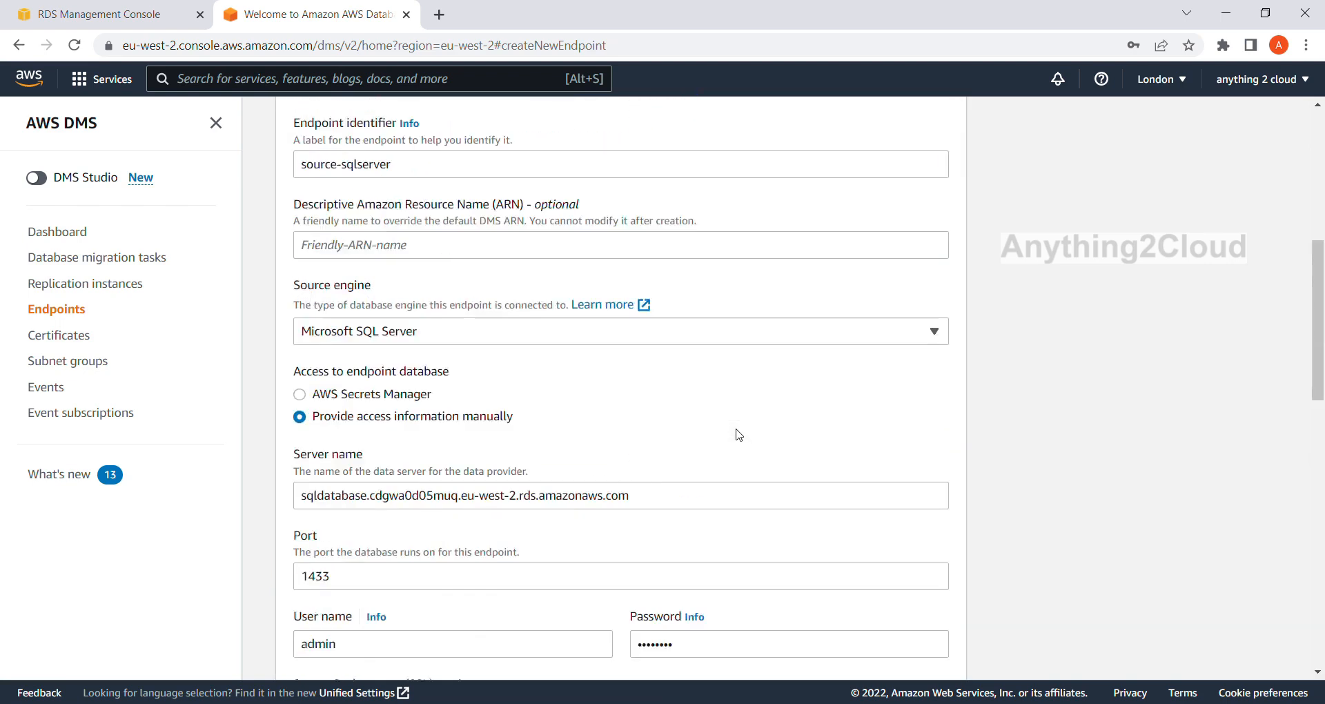
scroll(739, 435, "down", 18)
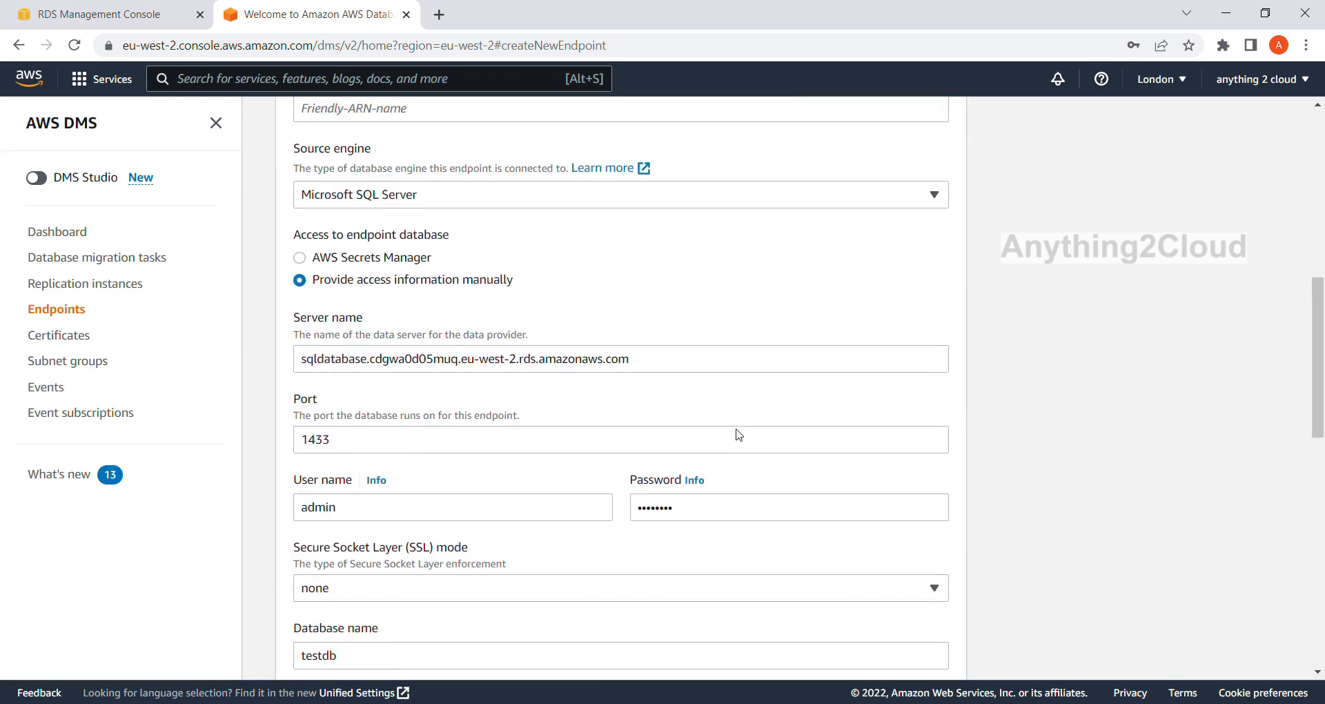
scroll(738, 435, "down", 2)
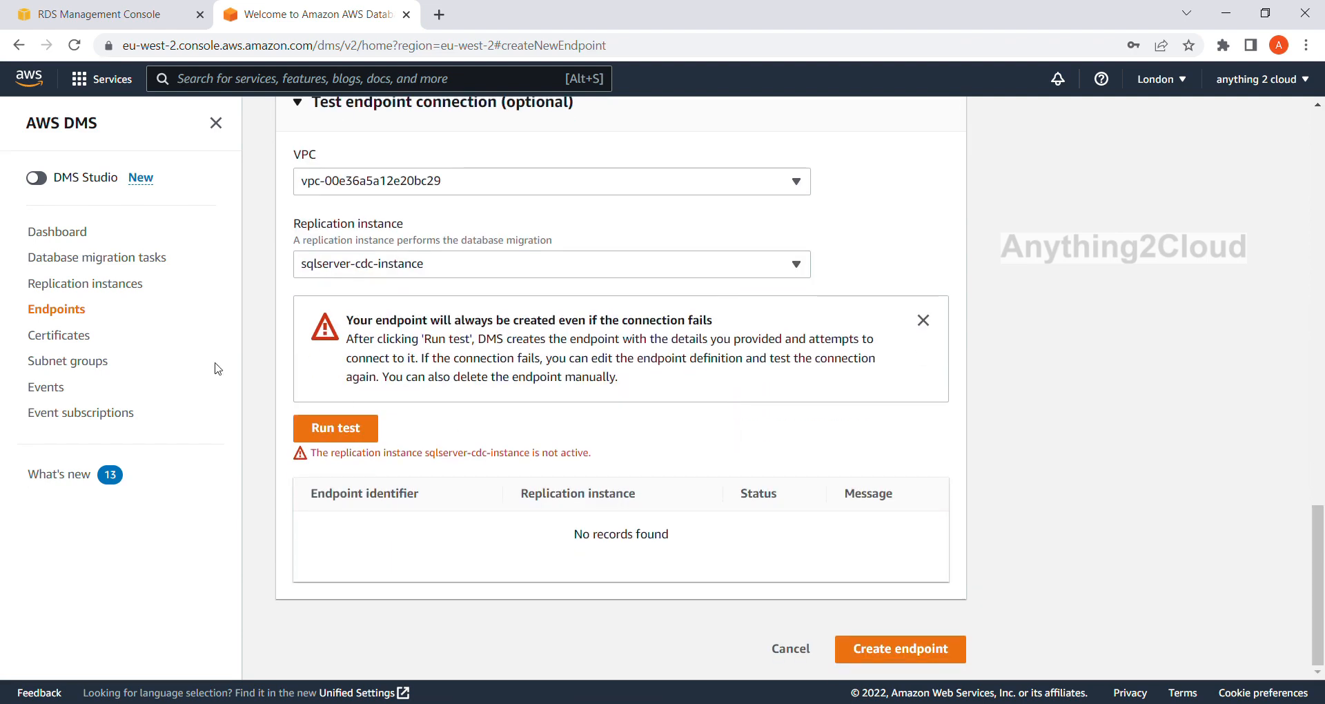
left_click(76, 288)
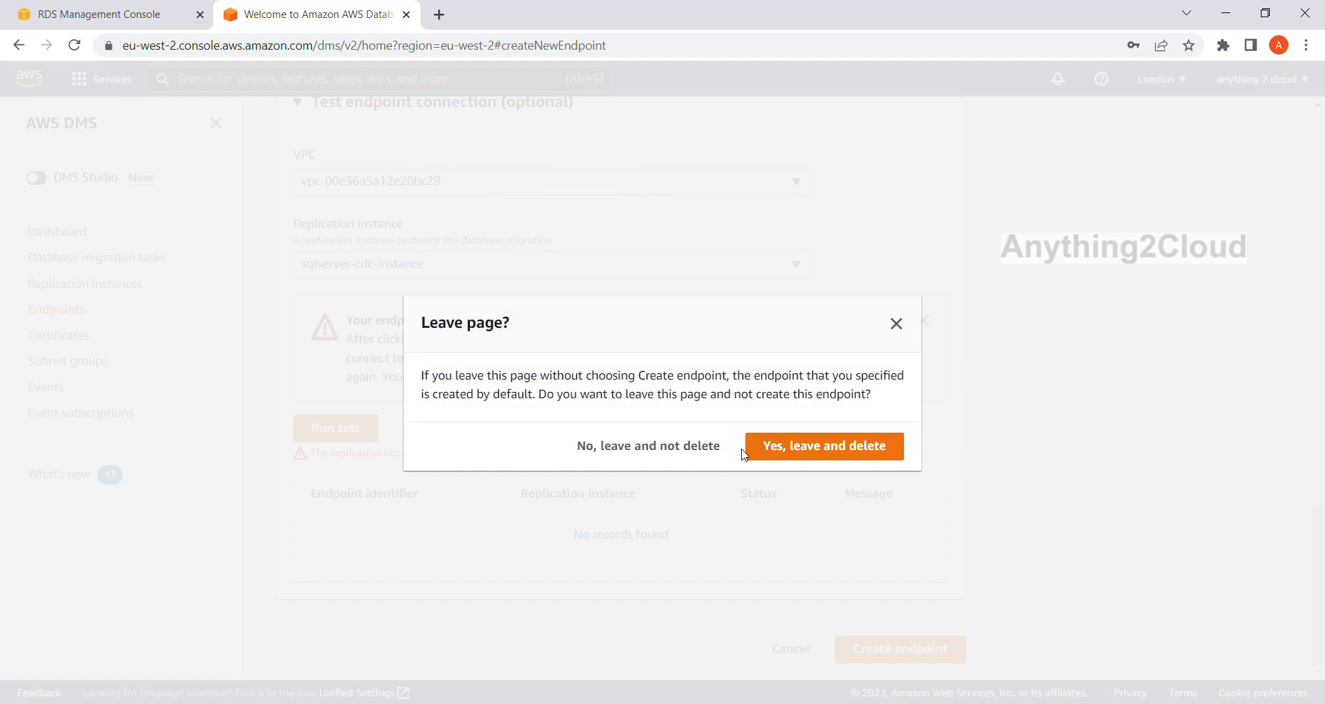
left_click(695, 460)
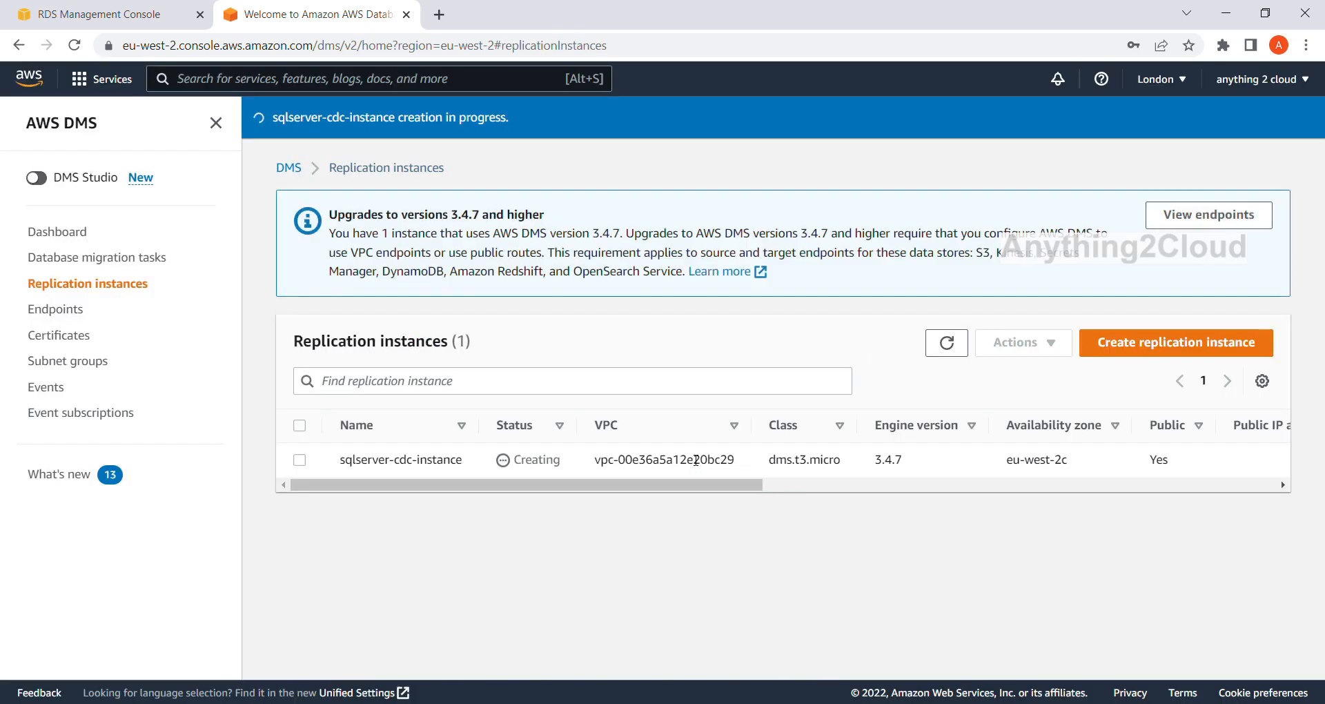
left_click(951, 346)
Open the source-sqlserver endpoint and look at its connections and overview details.
left_click(60, 312)
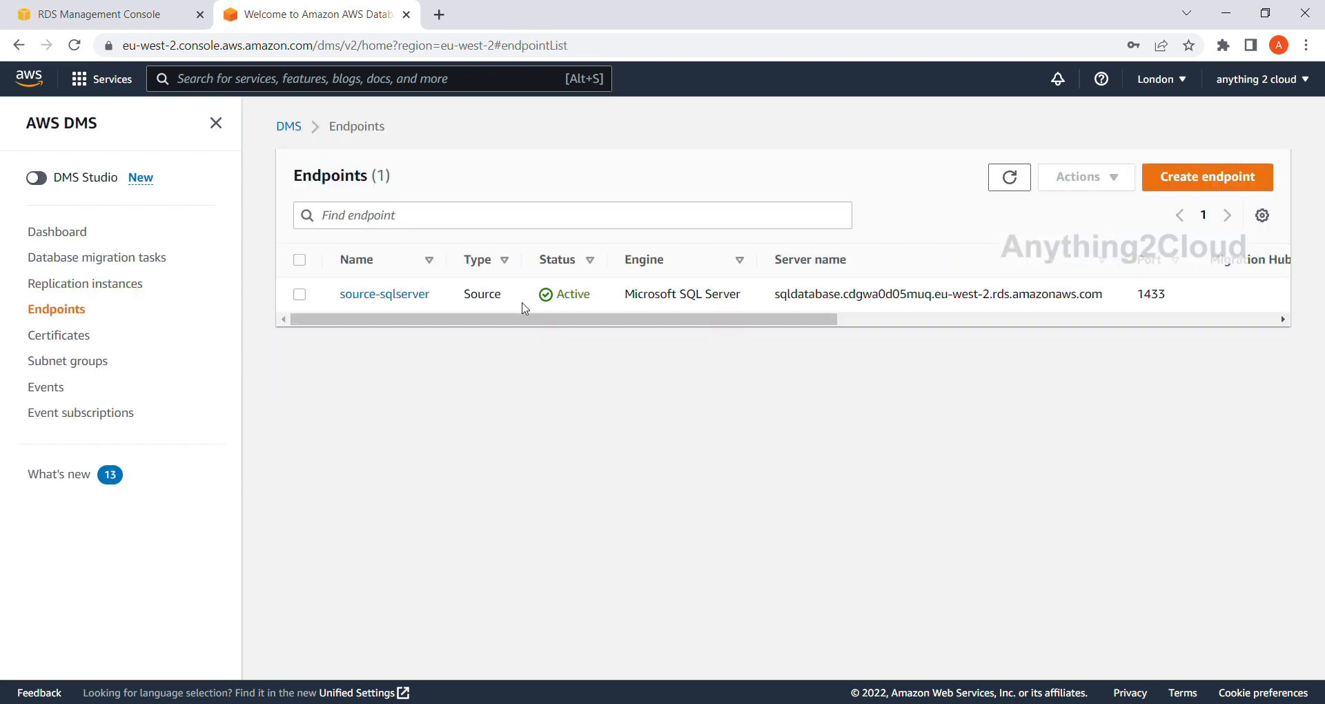
left_click(418, 295)
left_click(470, 227)
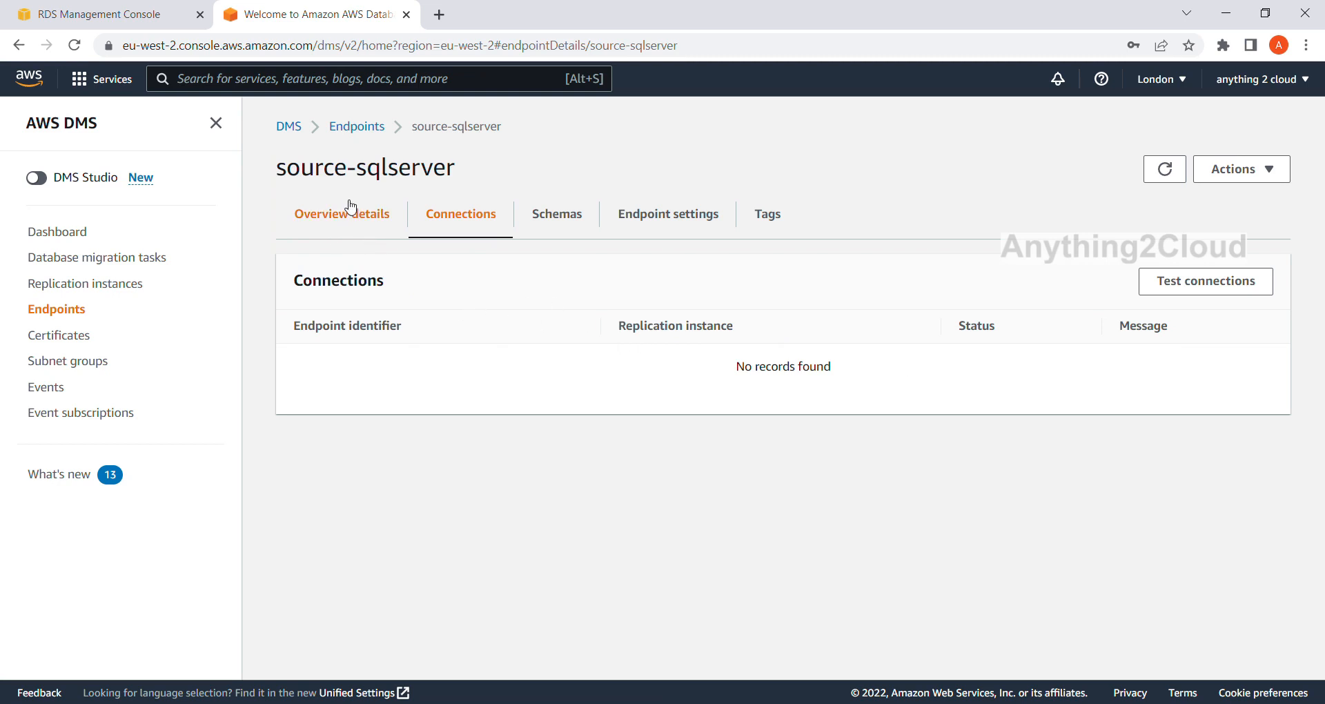
left_click(341, 219)
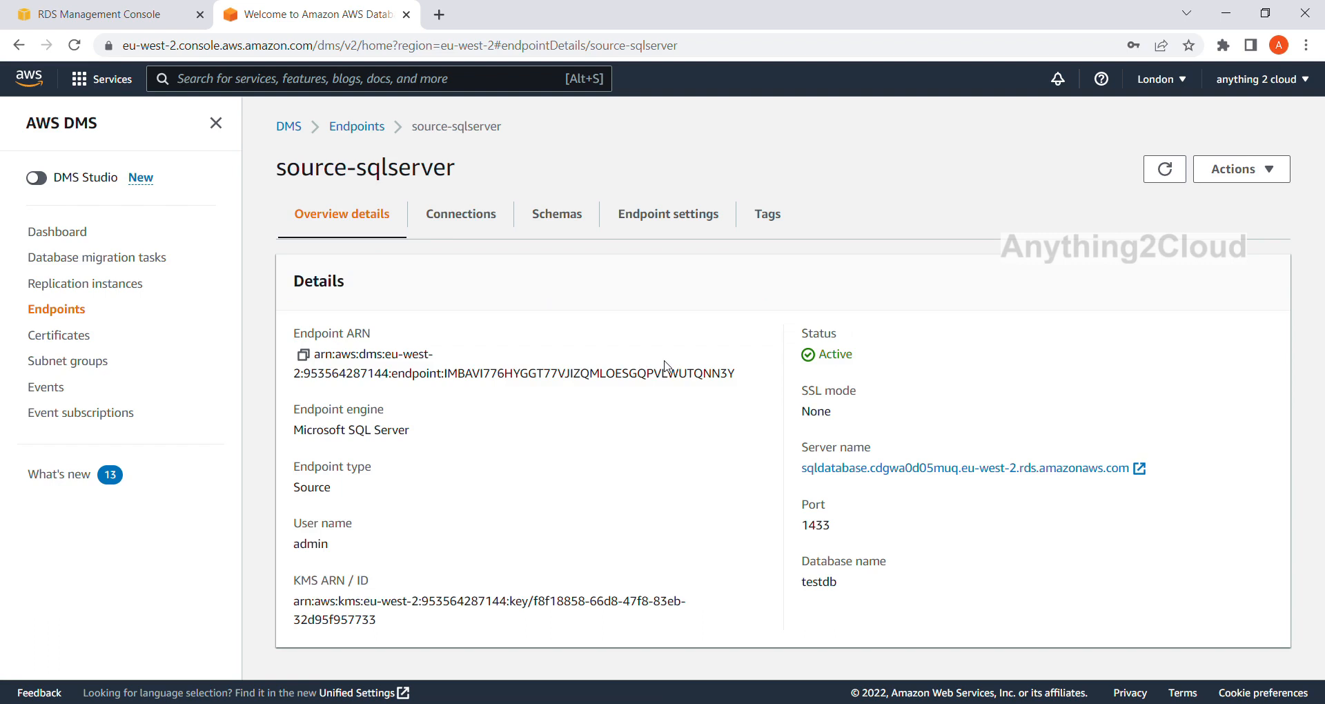
Return to the replication instances and refresh the list to check the status of sqlserver-cdc-instance.
left_click(117, 286)
left_click(947, 342)
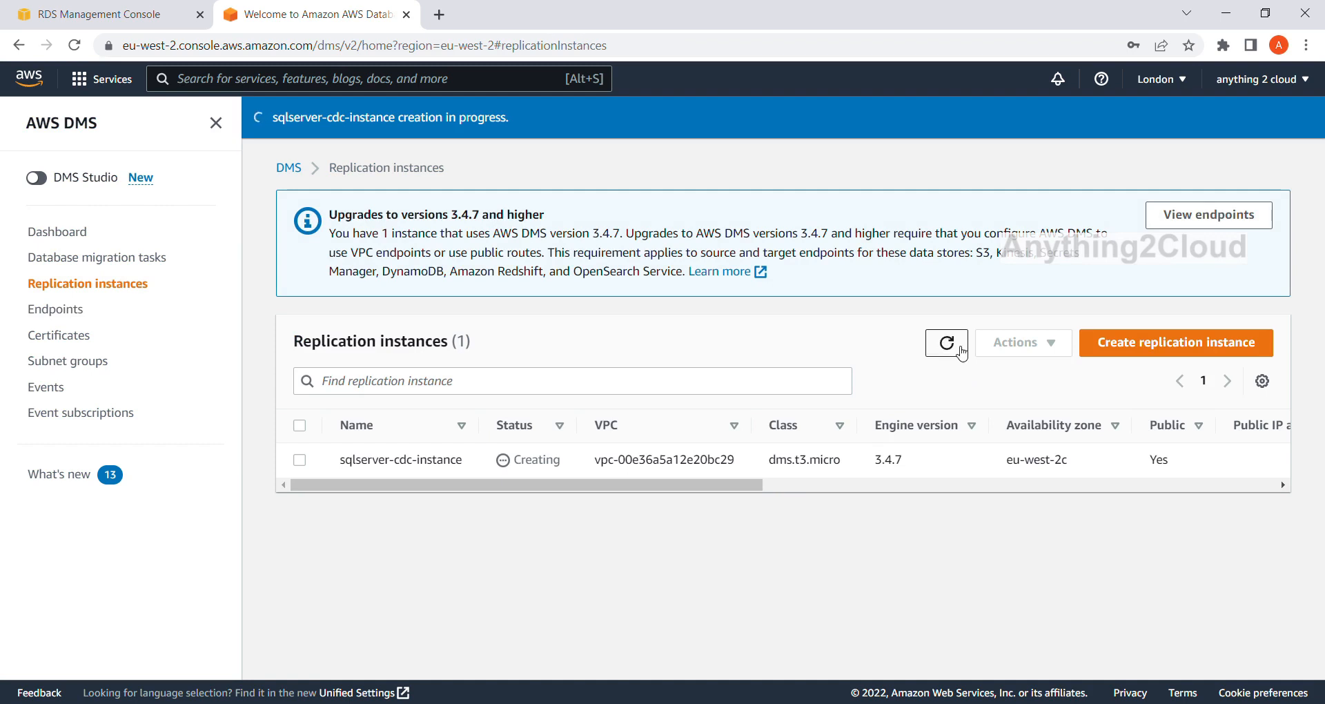
left_click(957, 348)
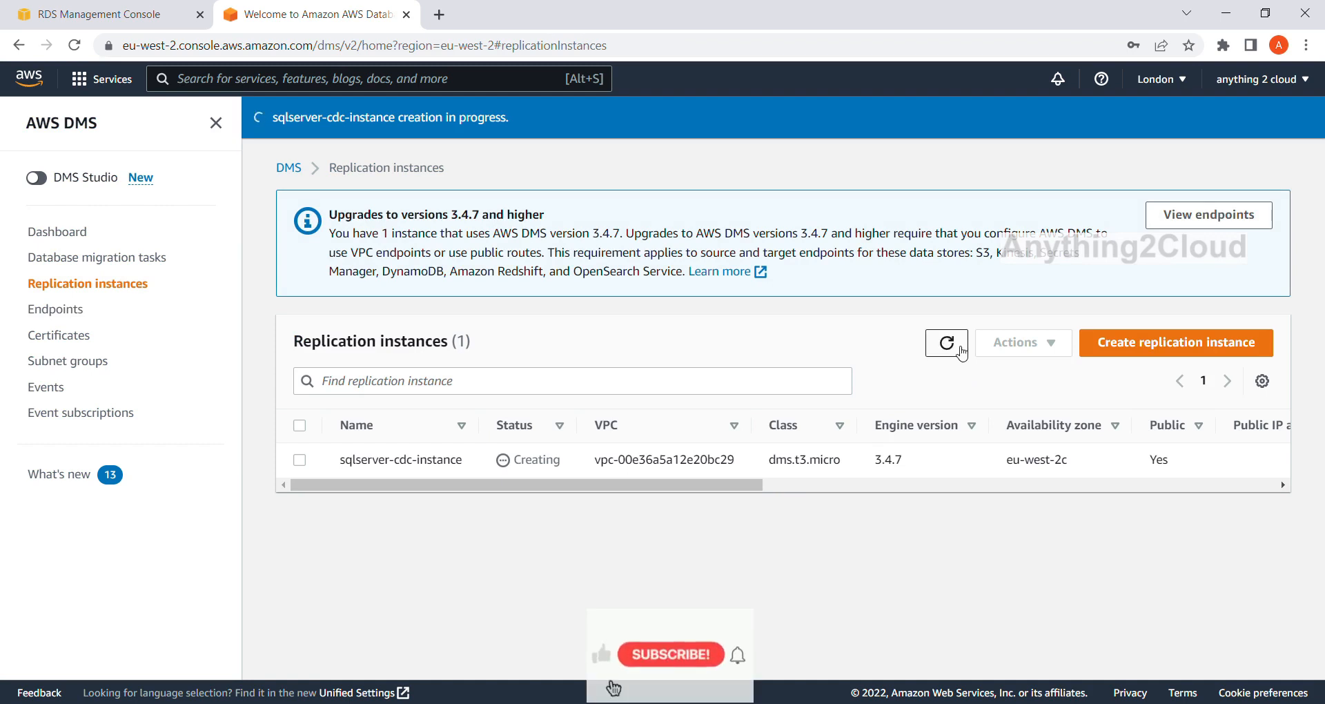
left_click(962, 353)
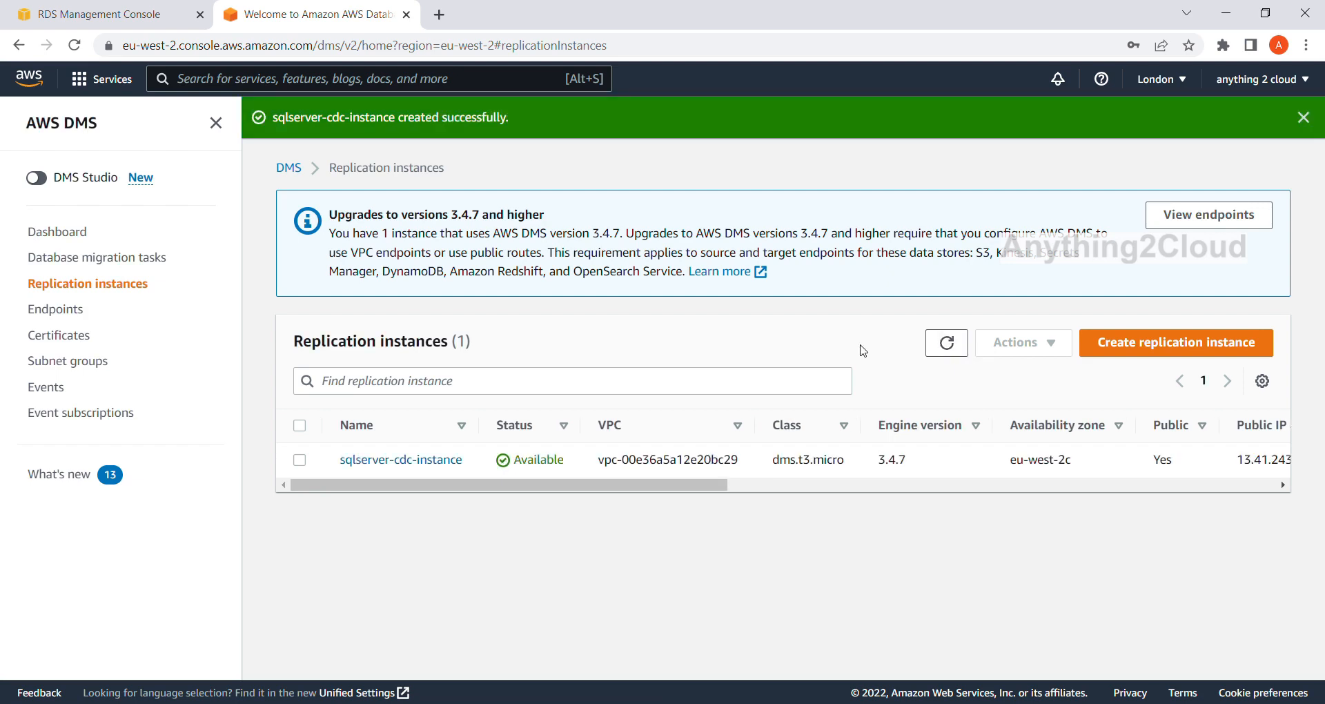
Open sqlserver-cdc-instance and examine its summary, class, network configuration and maintenance details.
left_click(422, 469)
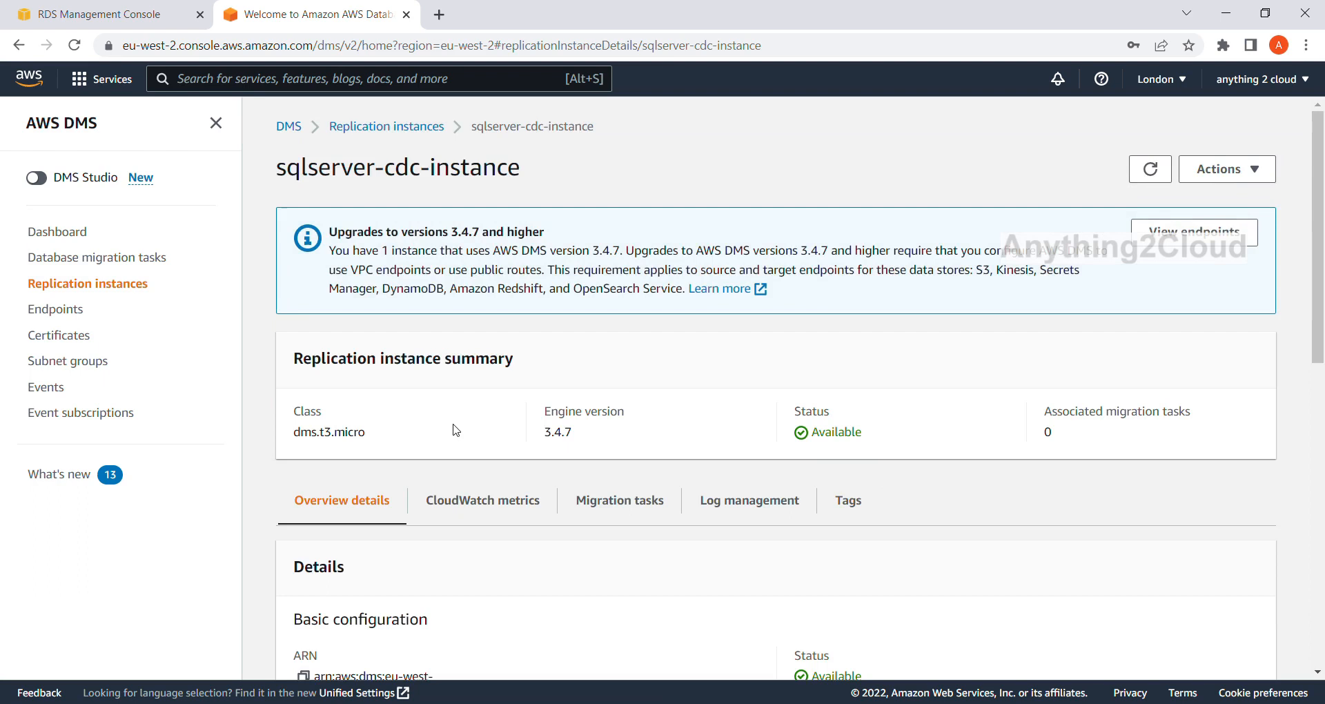
scroll(453, 428, "down", 4)
scroll(532, 434, "down", 2)
scroll(532, 433, "down", 7)
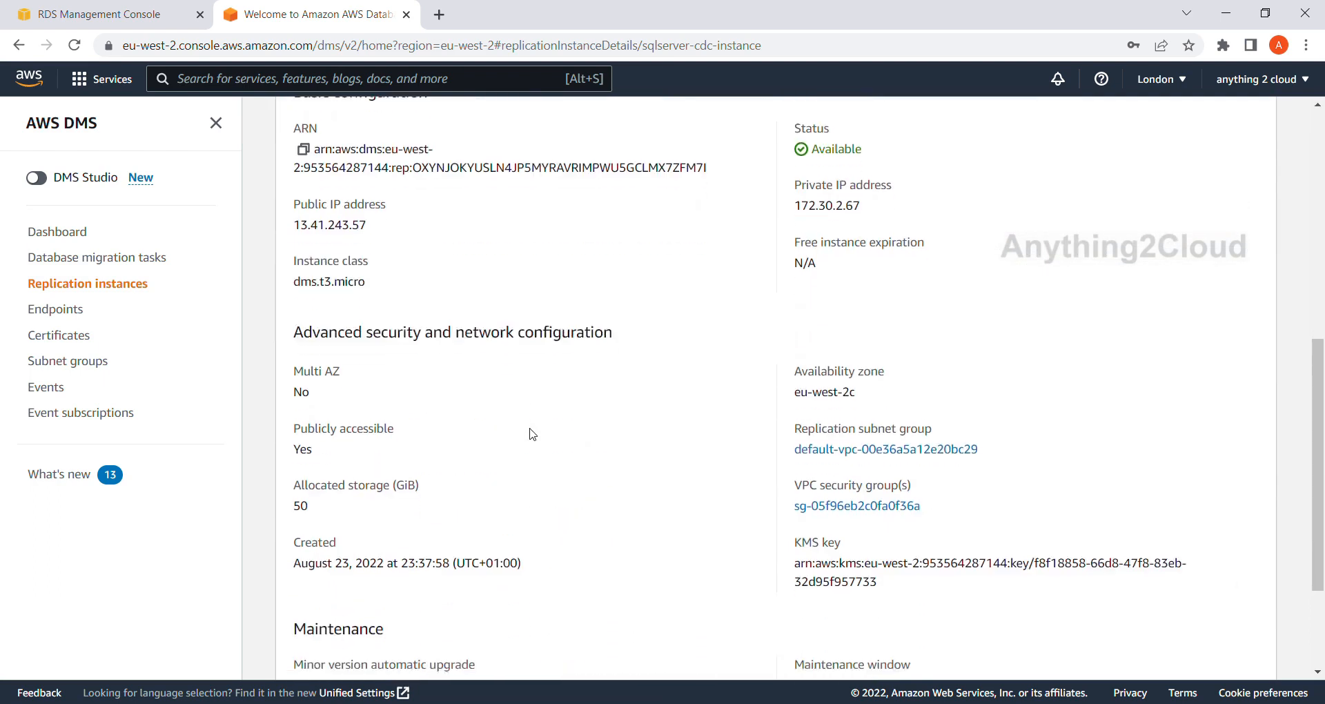
scroll(533, 434, "up", 4)
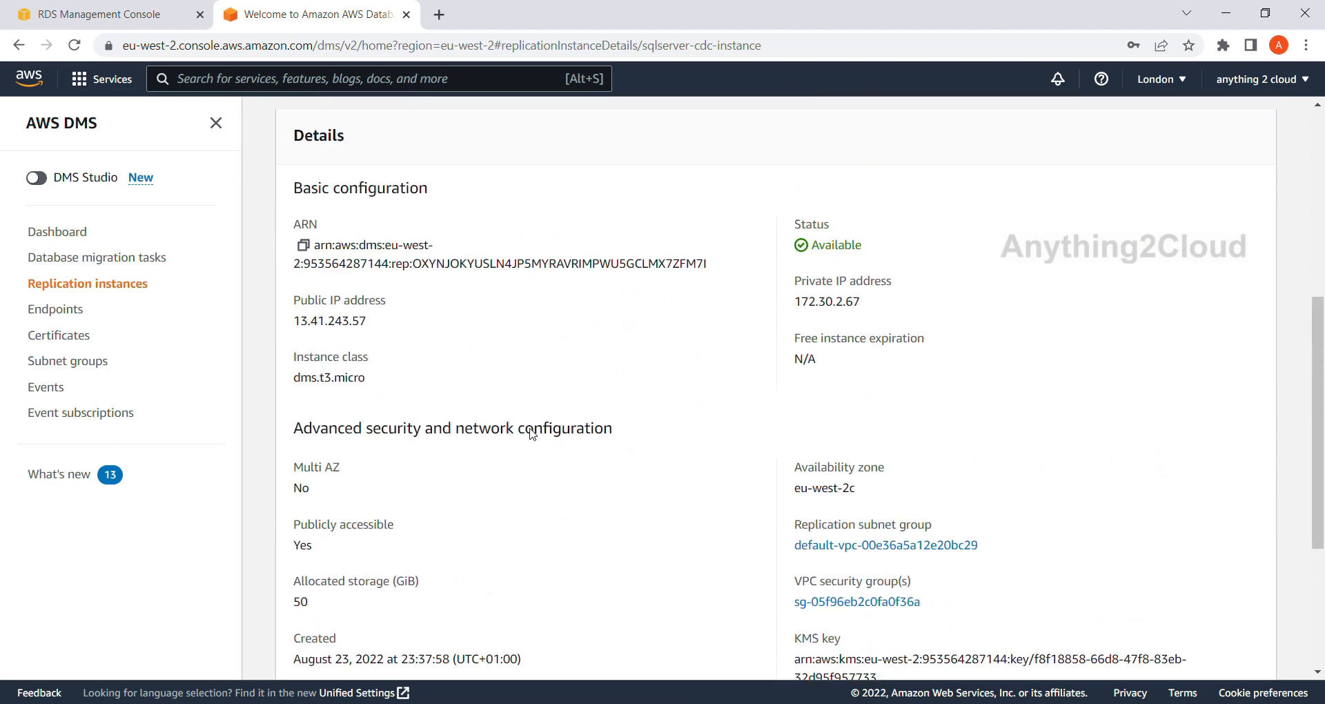
scroll(536, 434, "down", 2)
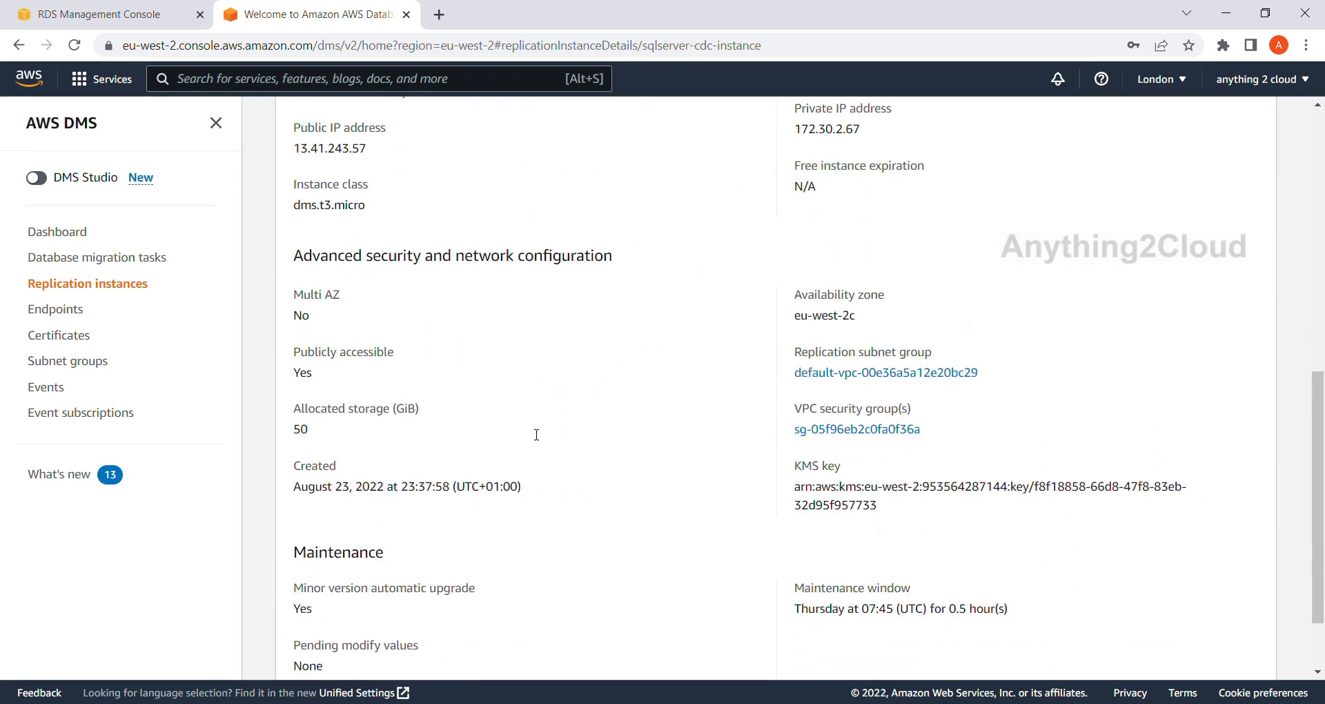
scroll(537, 434, "up", 8)
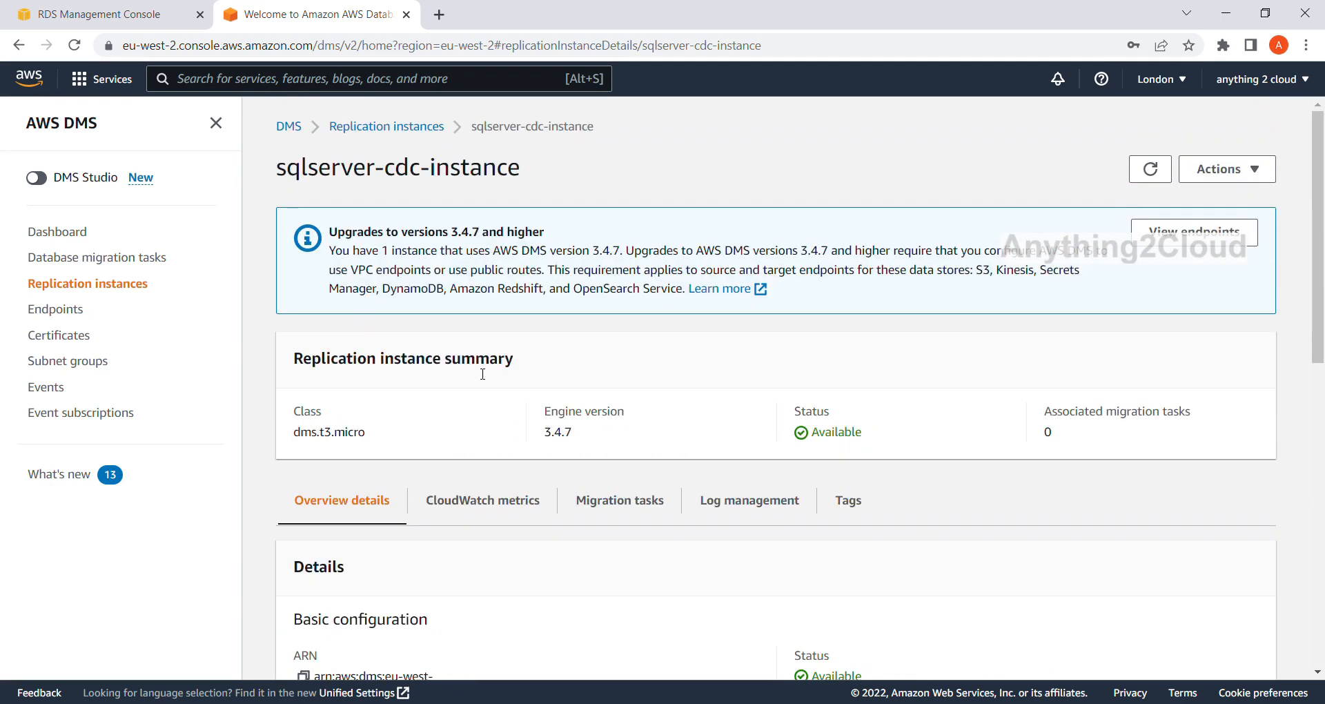
left_click_drag(372, 436, 281, 417)
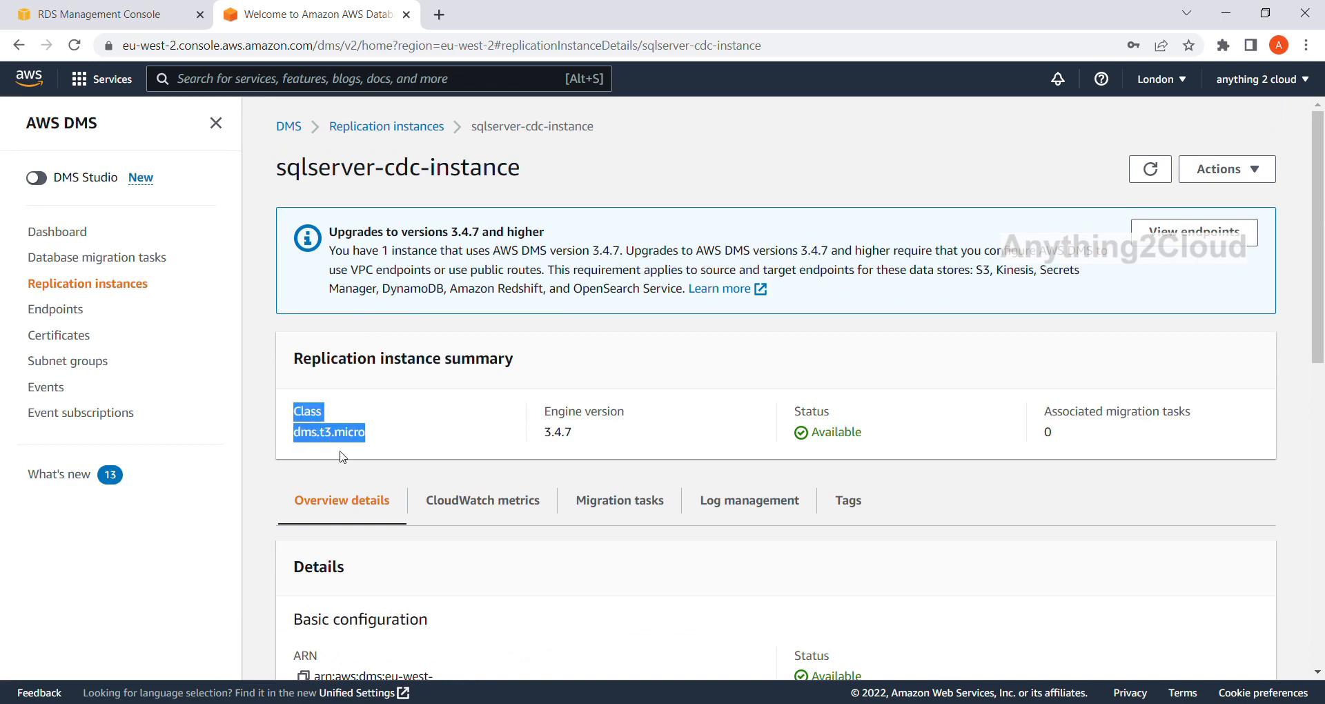
Reopen the source-sqlserver endpoint from the endpoints list and check its user name and database name.
left_click(116, 284)
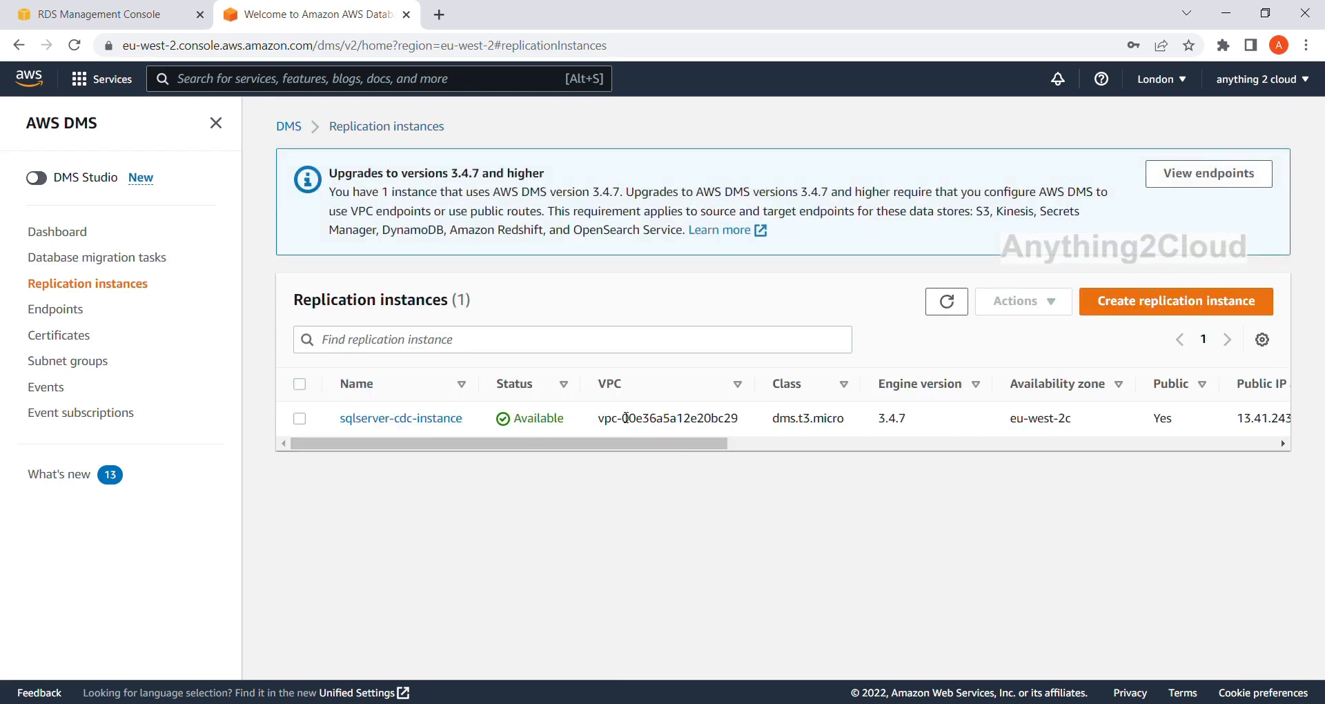
left_click(54, 315)
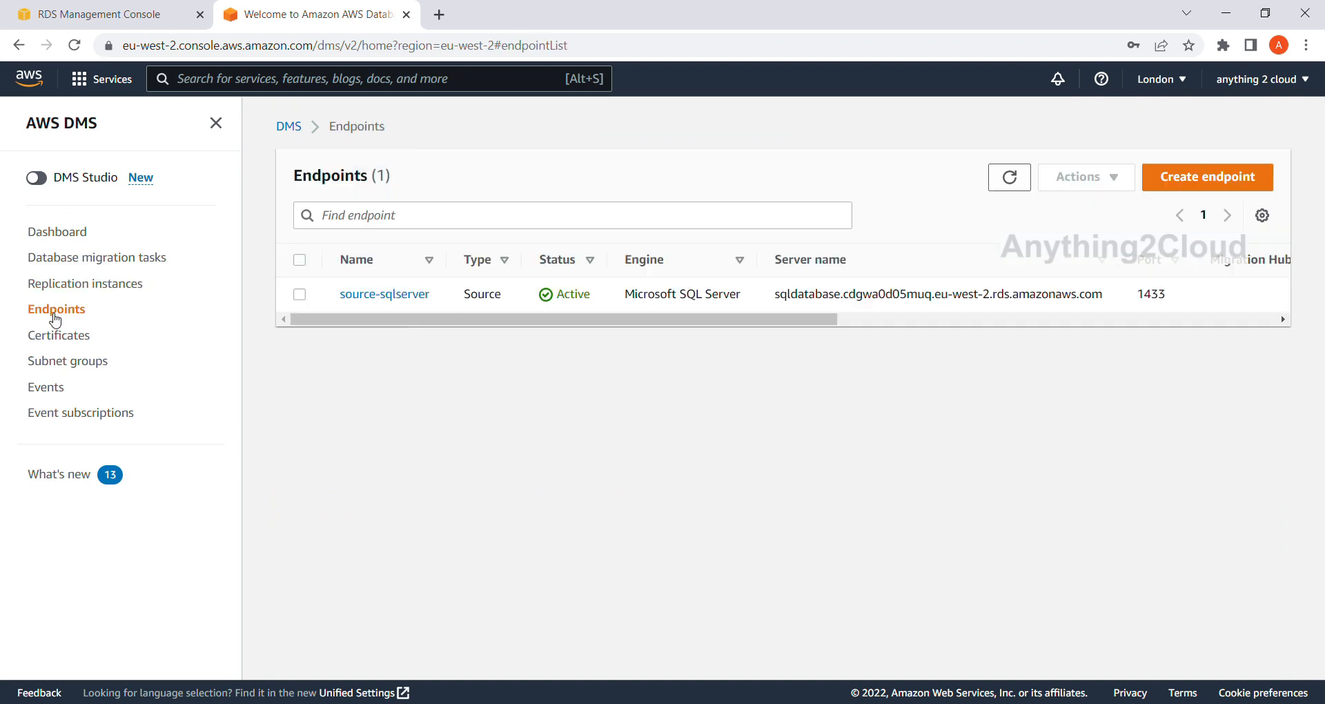
left_click(399, 303)
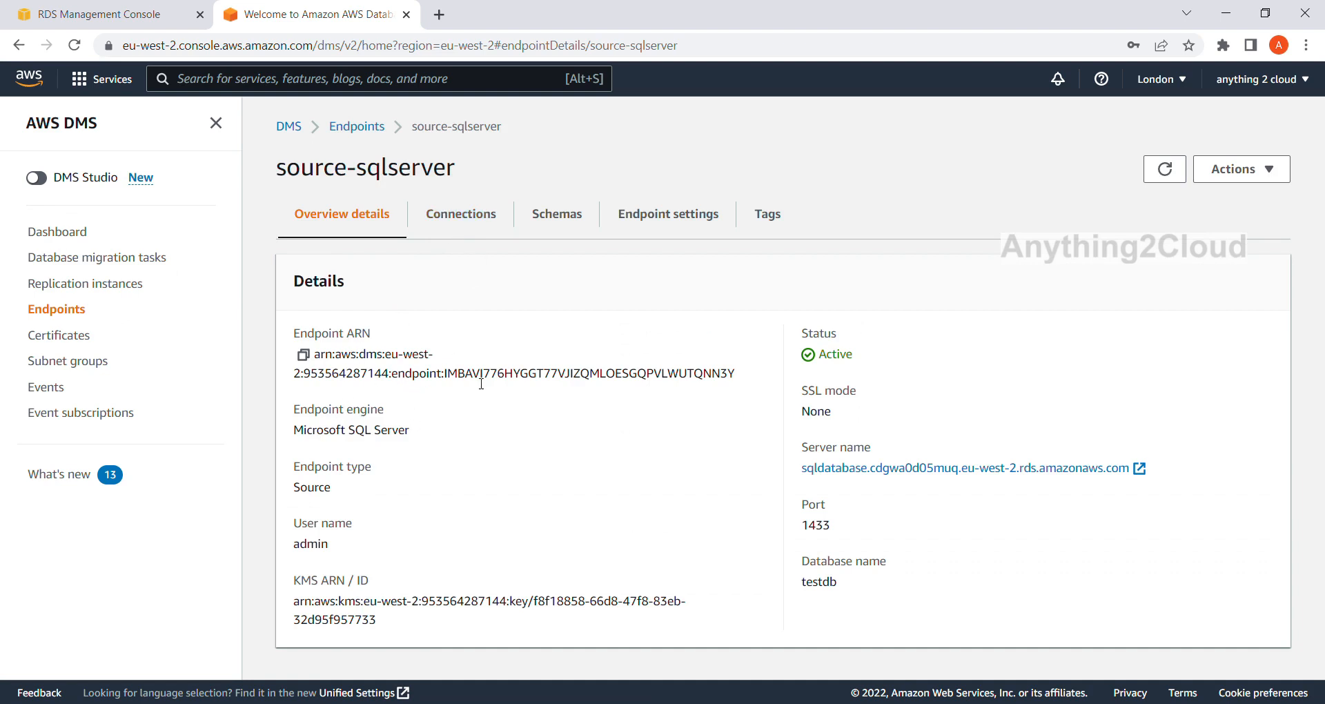
double_click(312, 550)
double_click(829, 583)
Run a connection test for the source-sqlserver endpoint using the sqlserver-cdc-instance replication instance.
left_click(461, 215)
left_click(1202, 285)
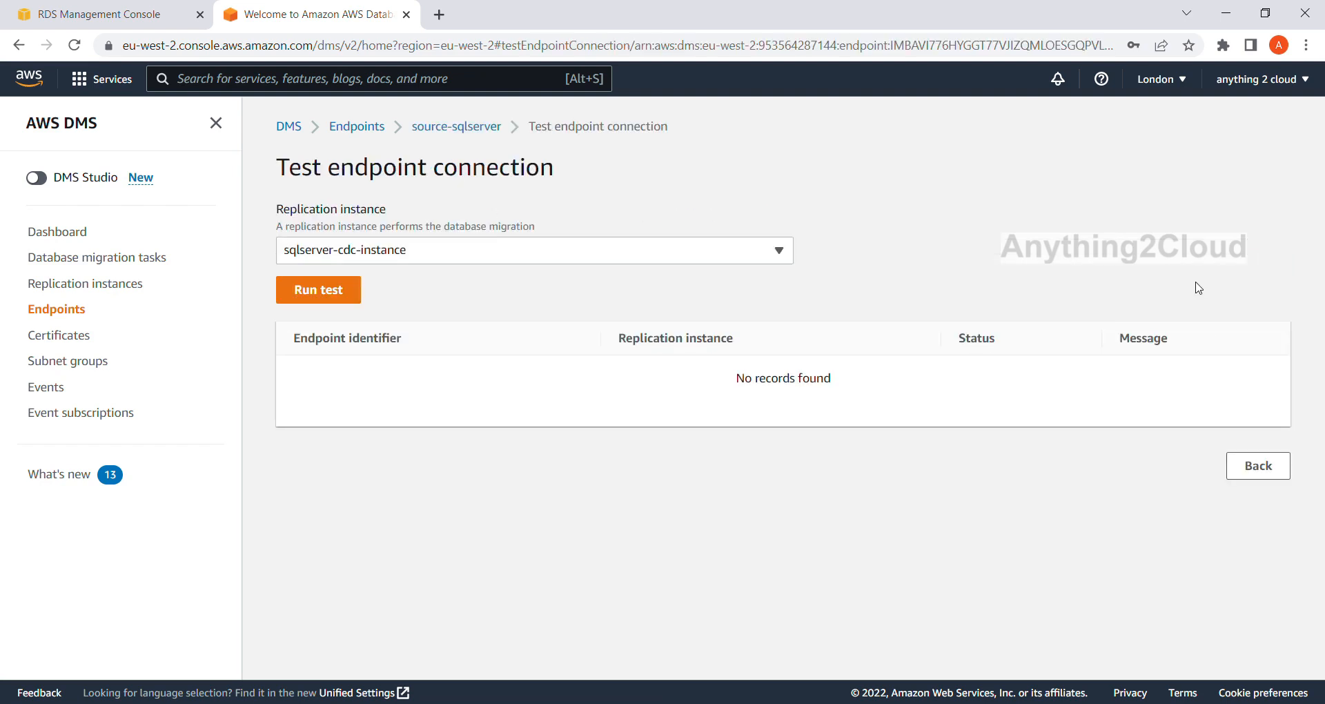
left_click(451, 250)
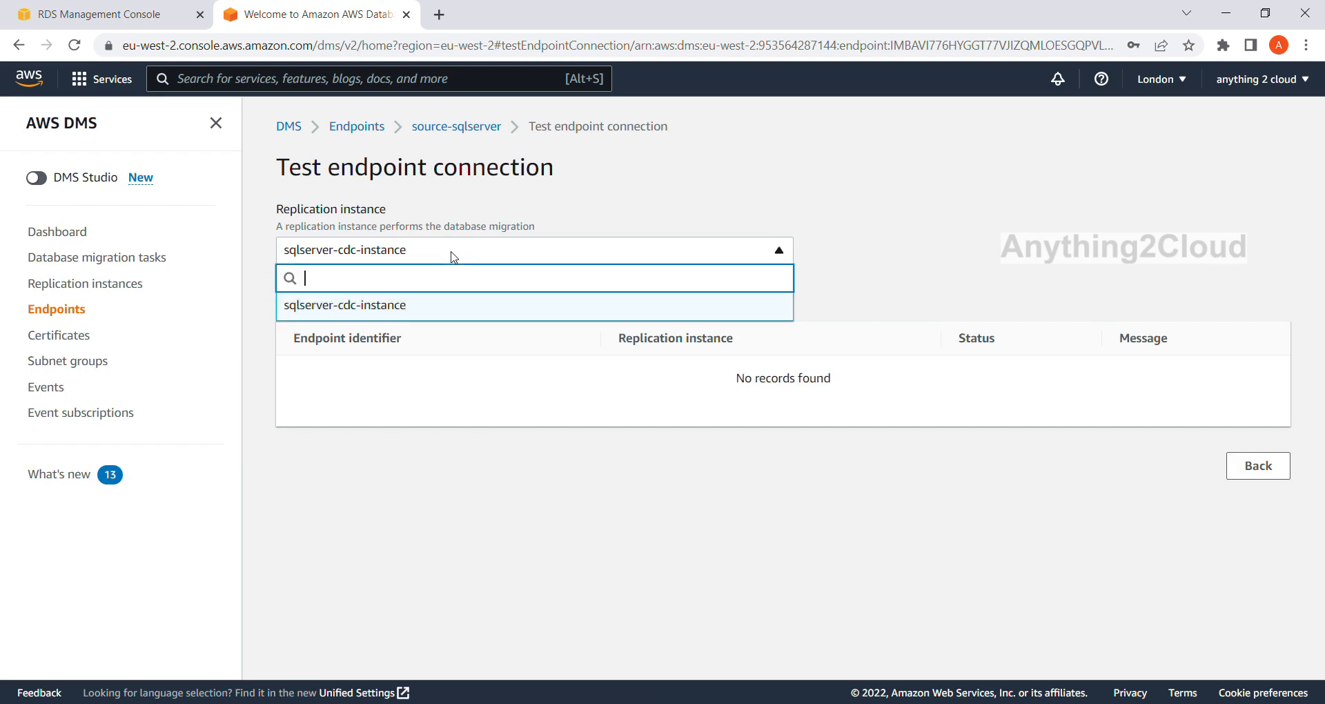
left_click(385, 310)
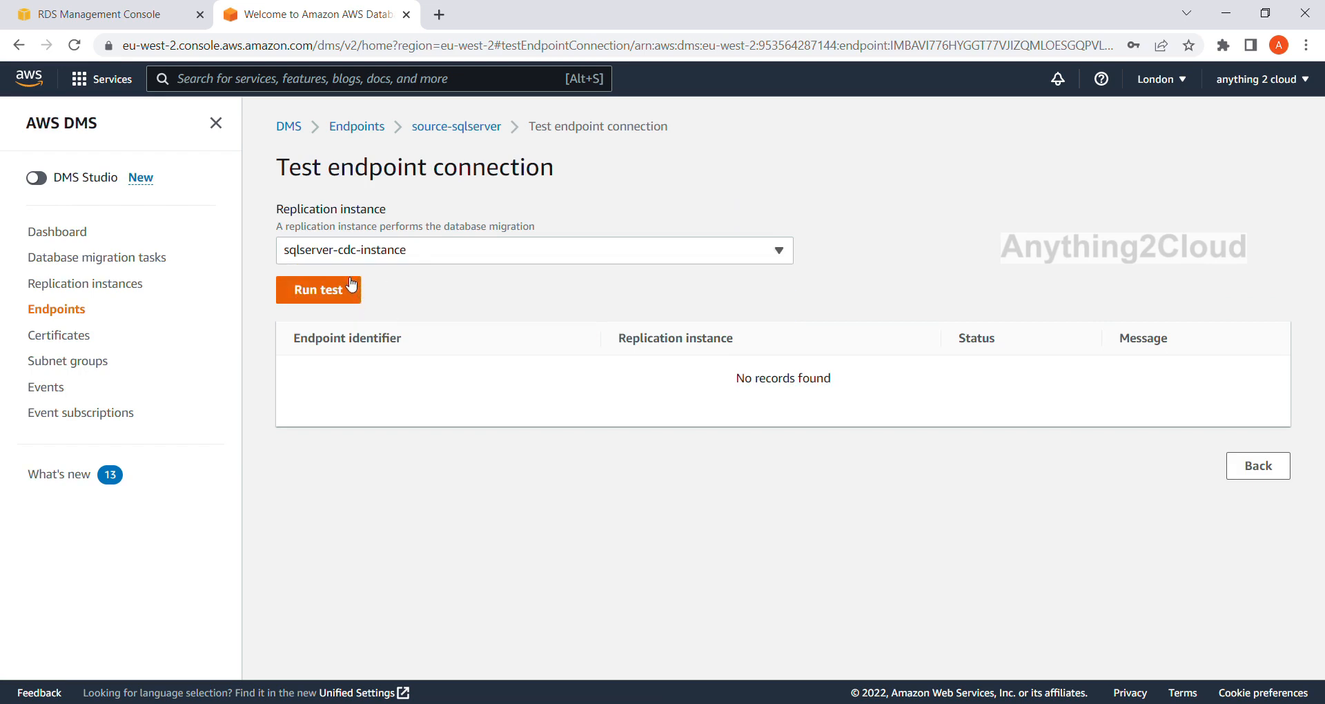
left_click(355, 297)
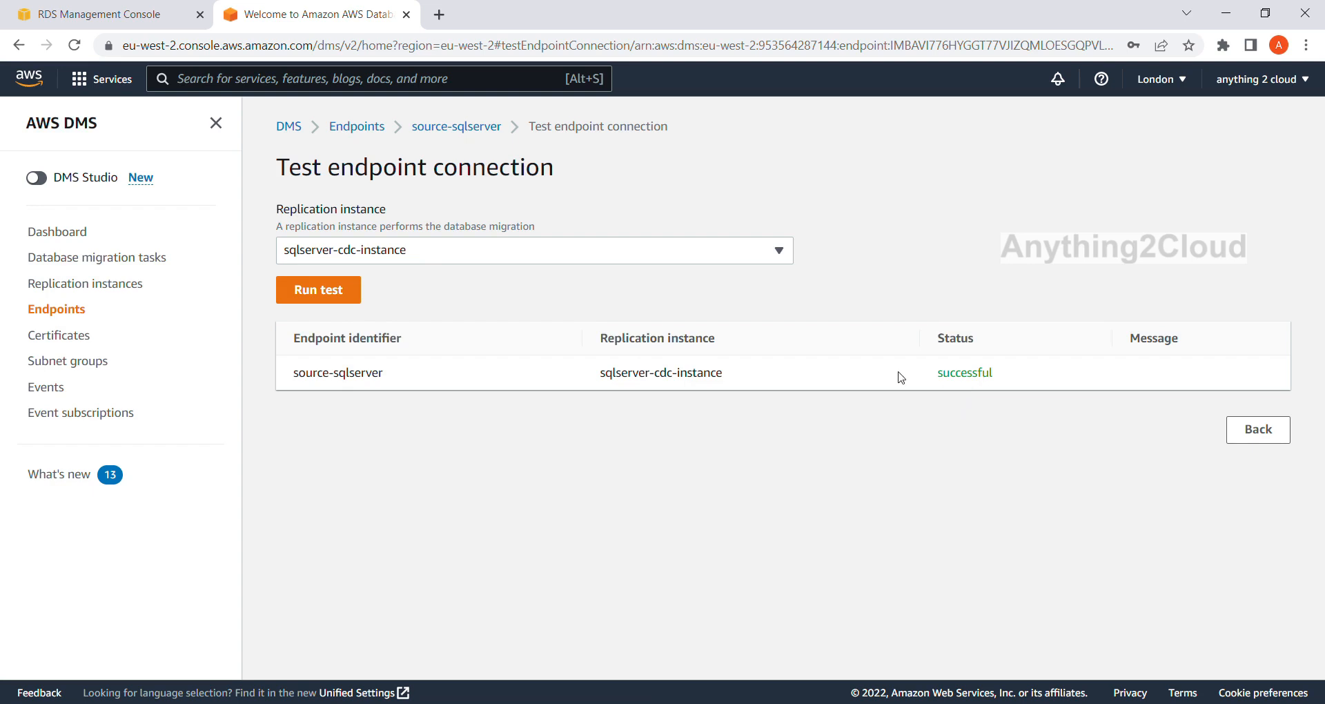
Start a new target endpoint from the endpoints list and set its identifier to Target-s3.
left_click(74, 316)
left_click(1215, 185)
left_click(651, 293)
scroll(483, 379, "down", 4)
left_click(347, 293)
type("Ta")
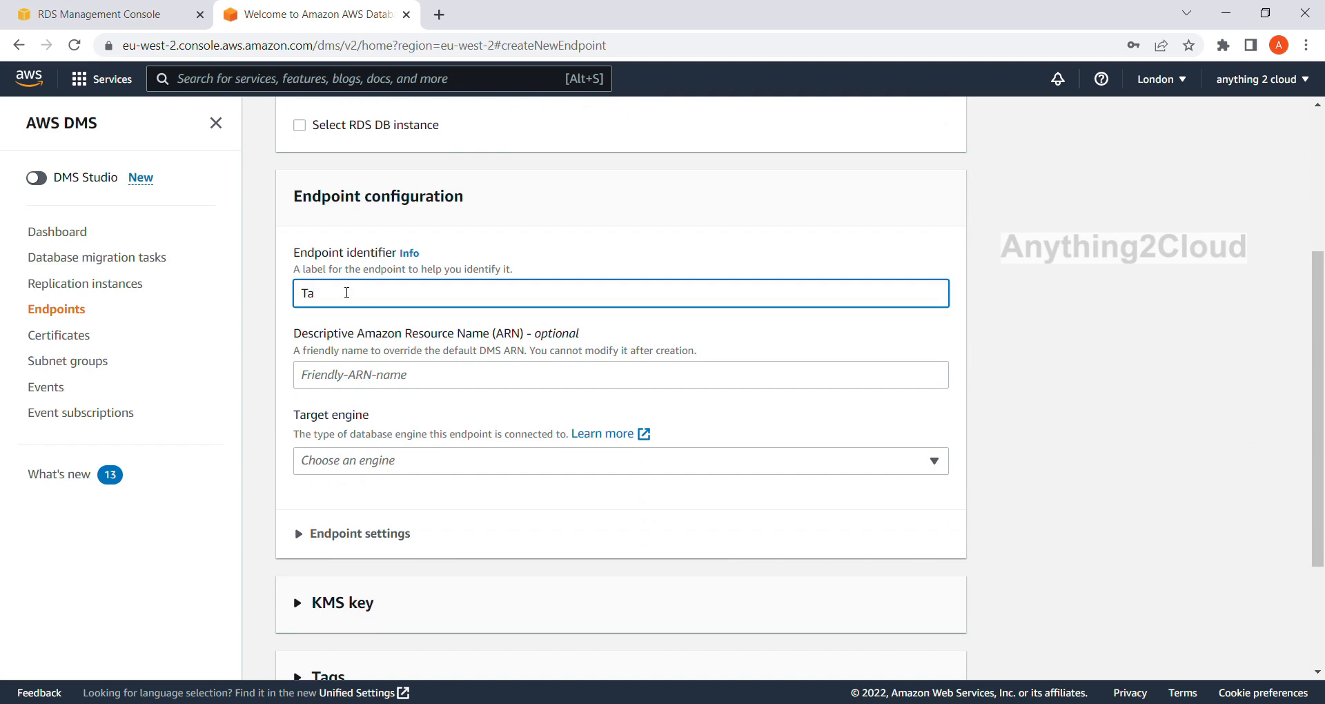
type("rget-s3")
Choose Amazon S3 as the target engine for the new endpoint.
scroll(339, 366, "down", 2)
left_click(379, 376)
scroll(409, 475, "down", 1)
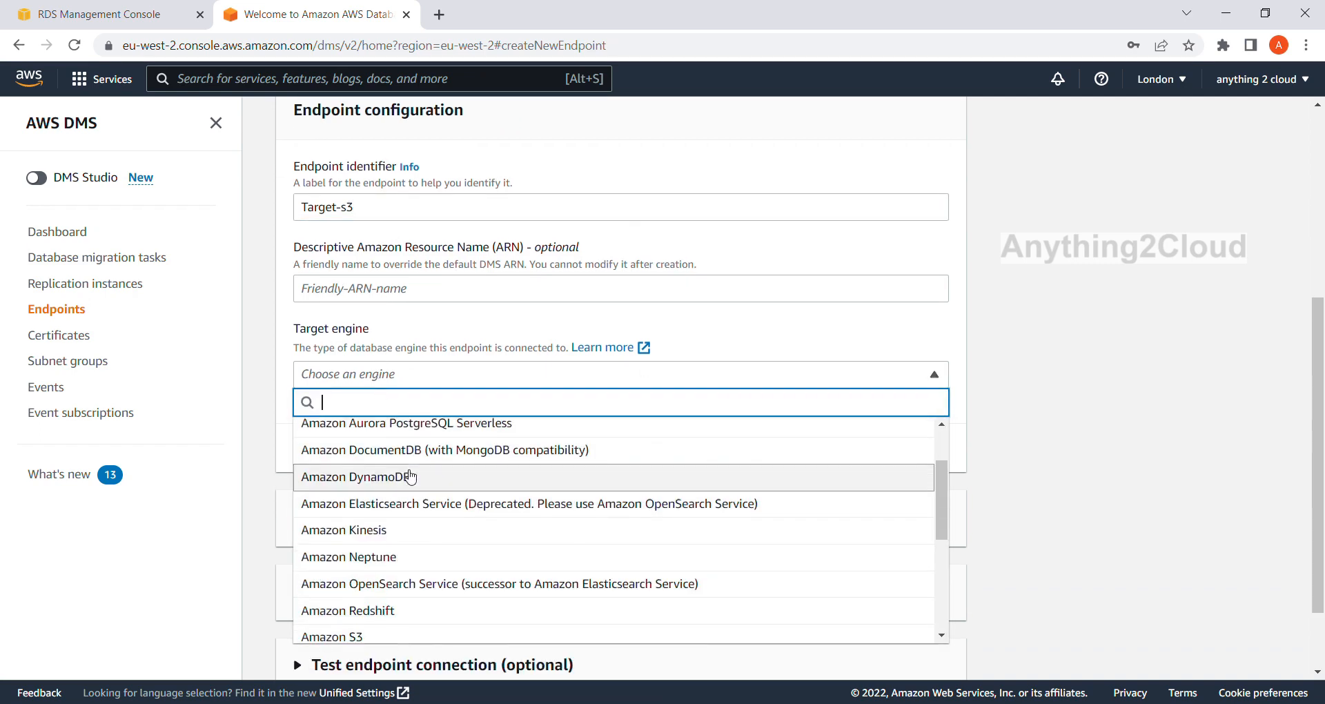
scroll(410, 475, "down", 1)
left_click(384, 559)
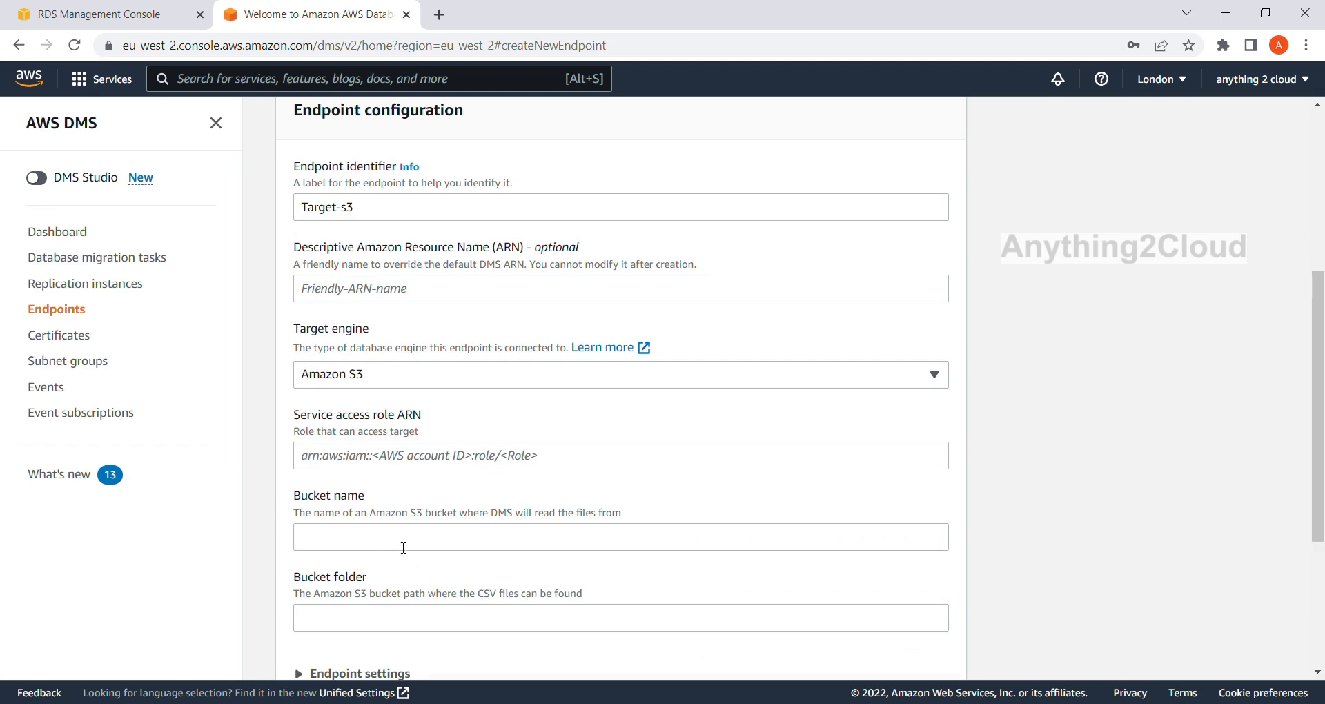
scroll(496, 483, "down", 2)
left_click(381, 371)
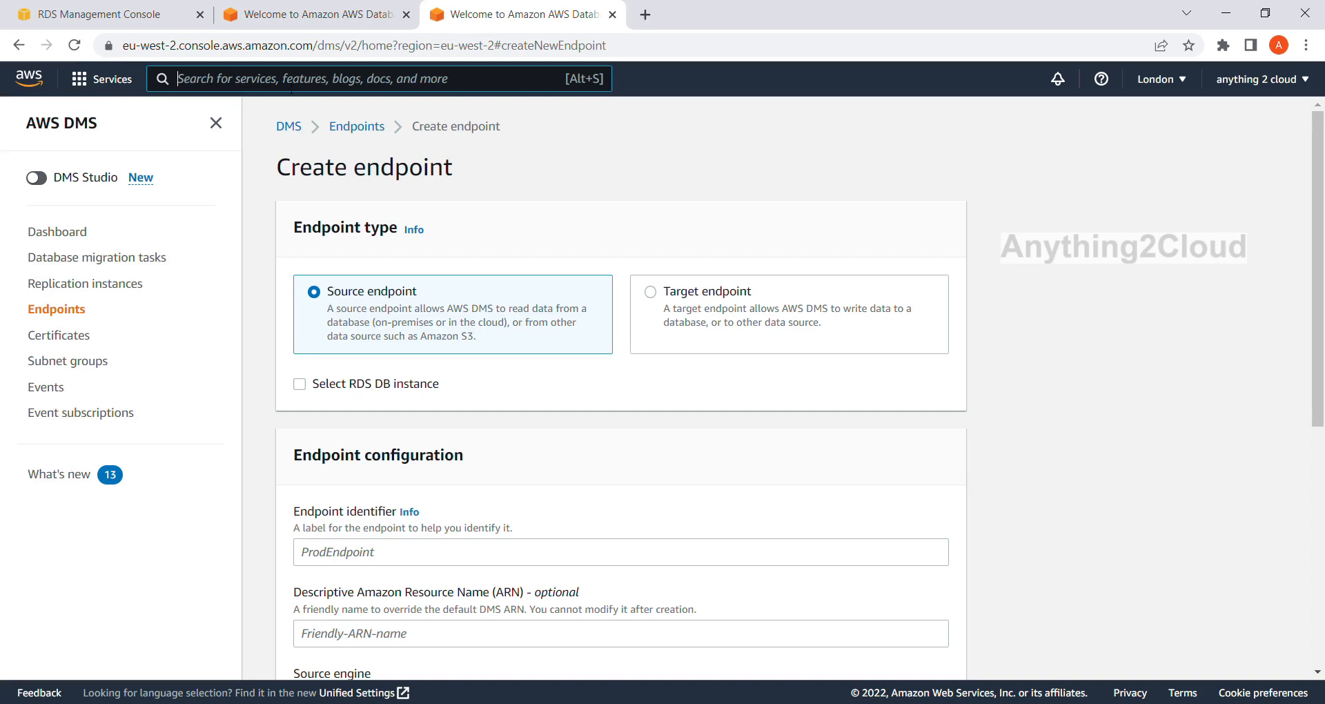
Open the S3 service in the separate browser tab and start a new bucket named dms-bucket.
left_click(301, 78)
type("s3")
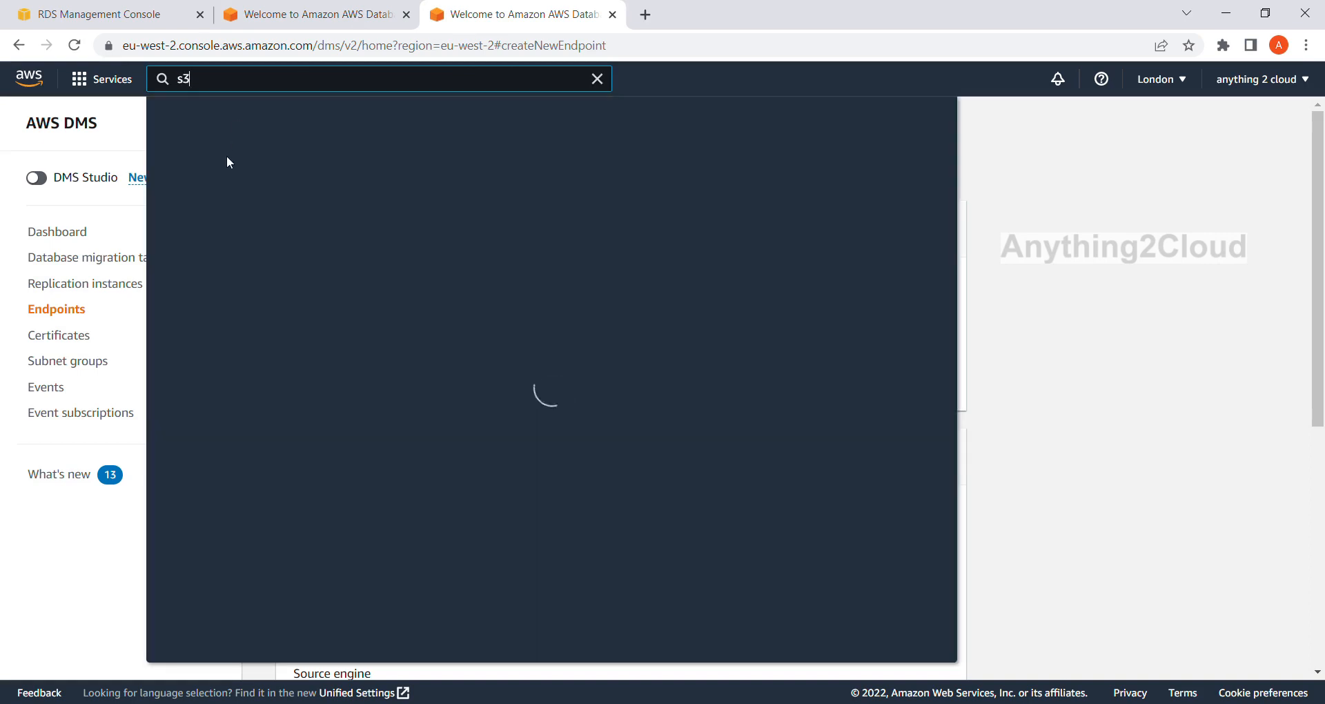
left_click(420, 211)
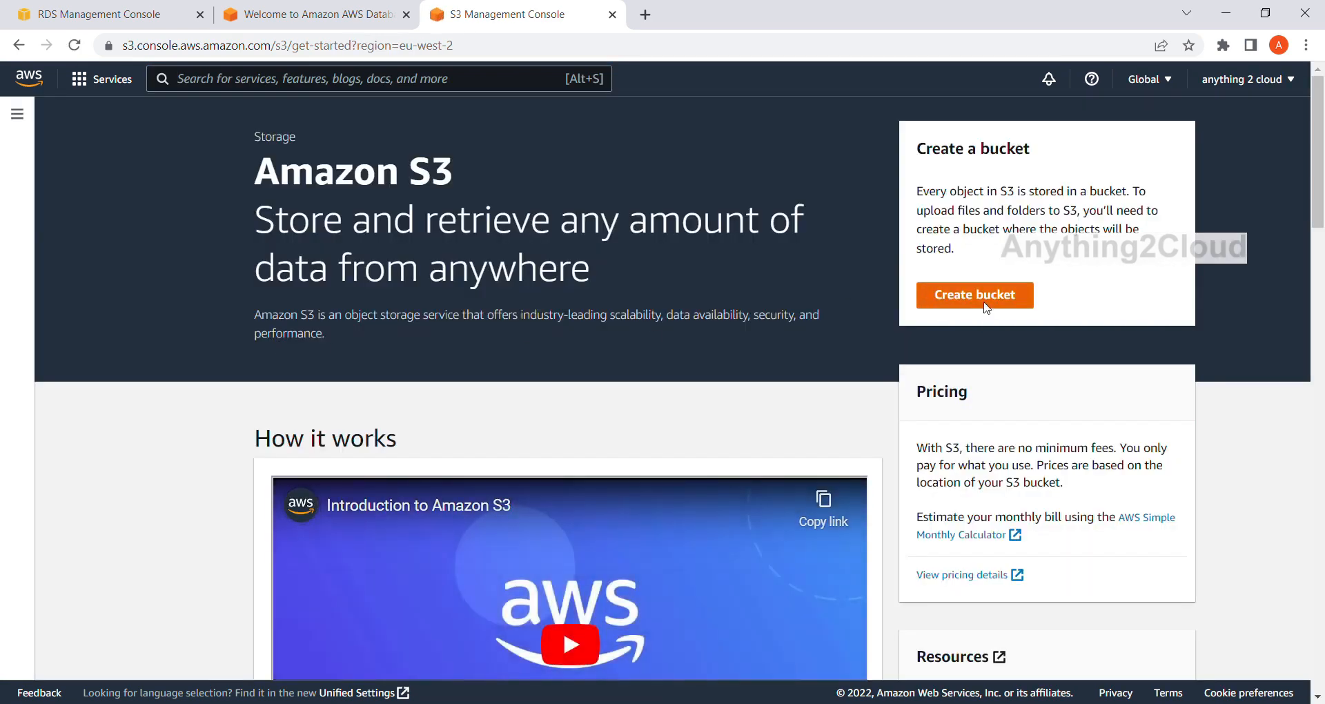
left_click(987, 308)
left_click(147, 321)
type("dms-")
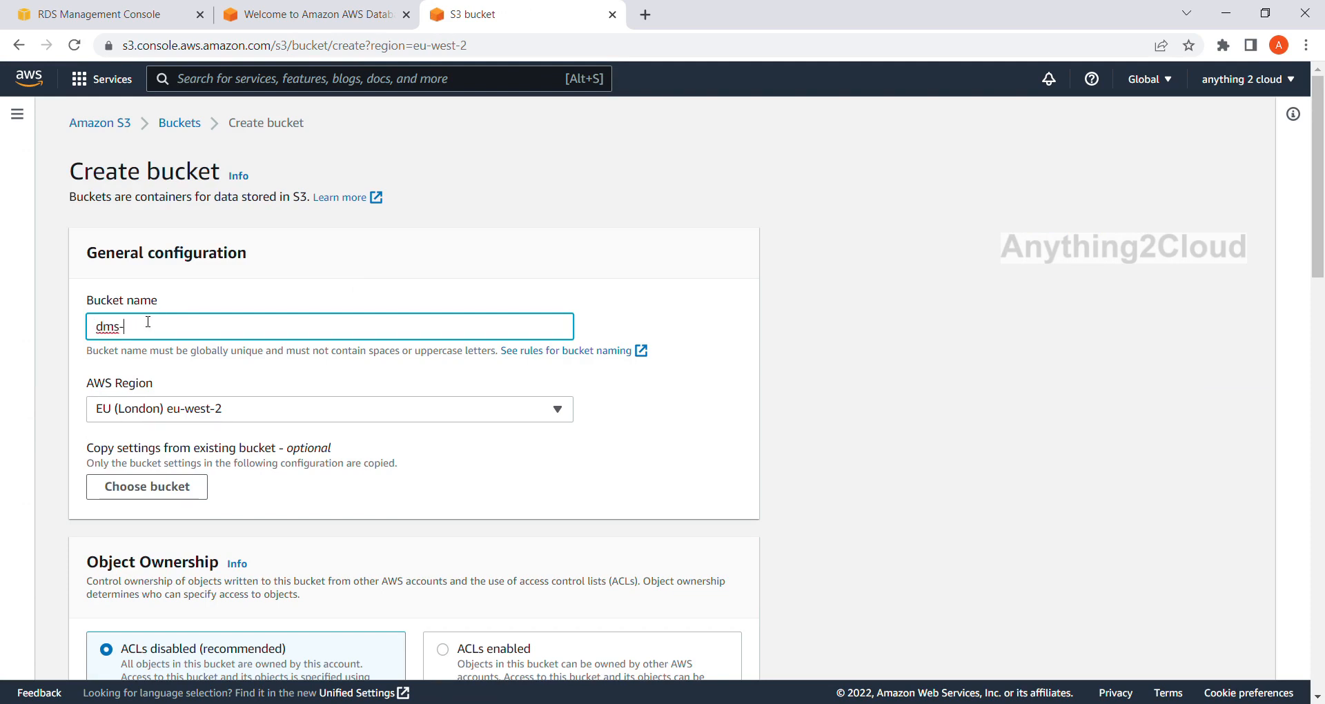
type("bucket")
key("ctrl+a")
Review the default ownership, versioning and encryption settings and try to create the bucket.
scroll(207, 424, "down", 1)
scroll(207, 424, "down", 5)
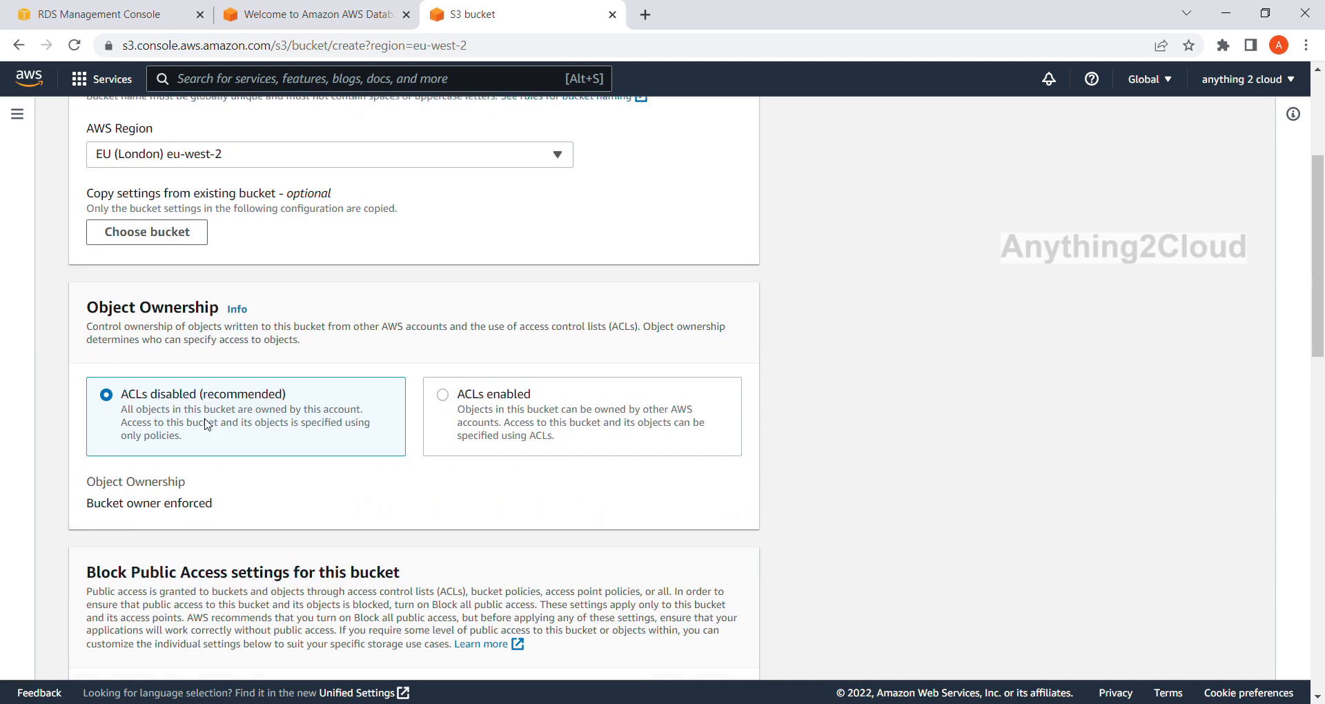
scroll(211, 418, "down", 10)
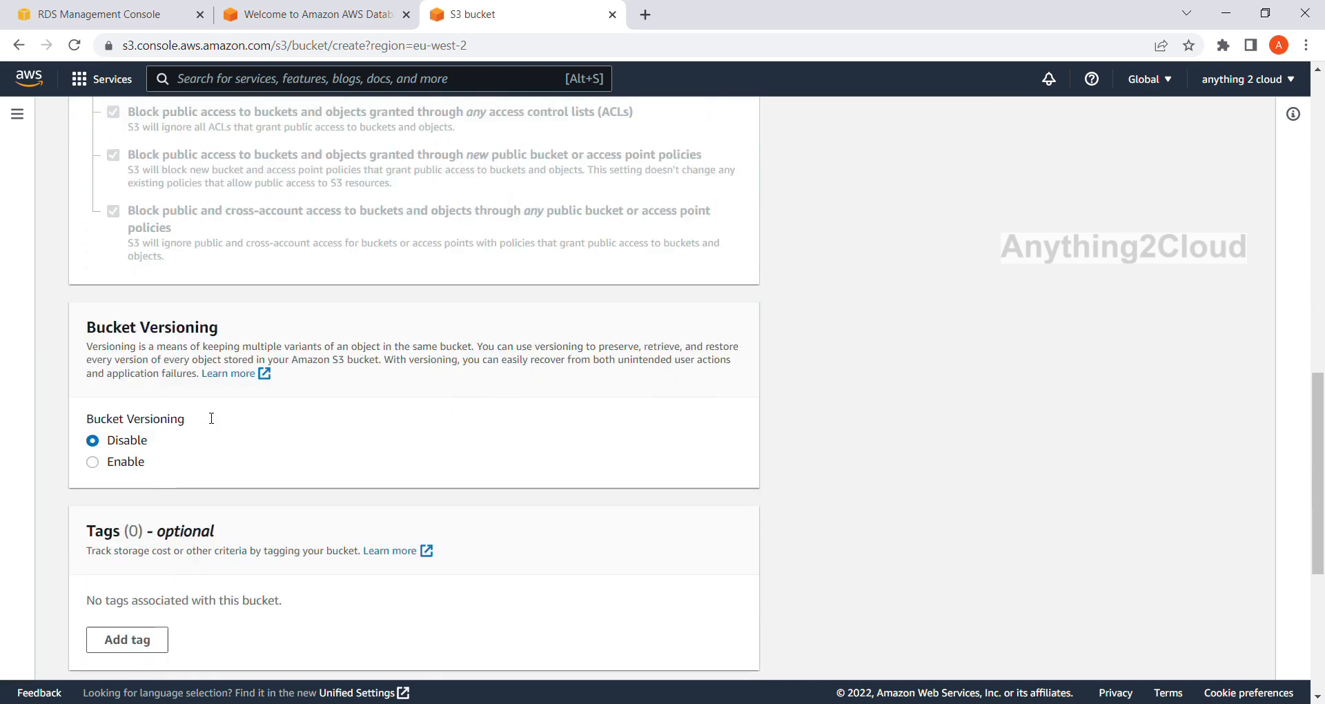
scroll(211, 418, "down", 2)
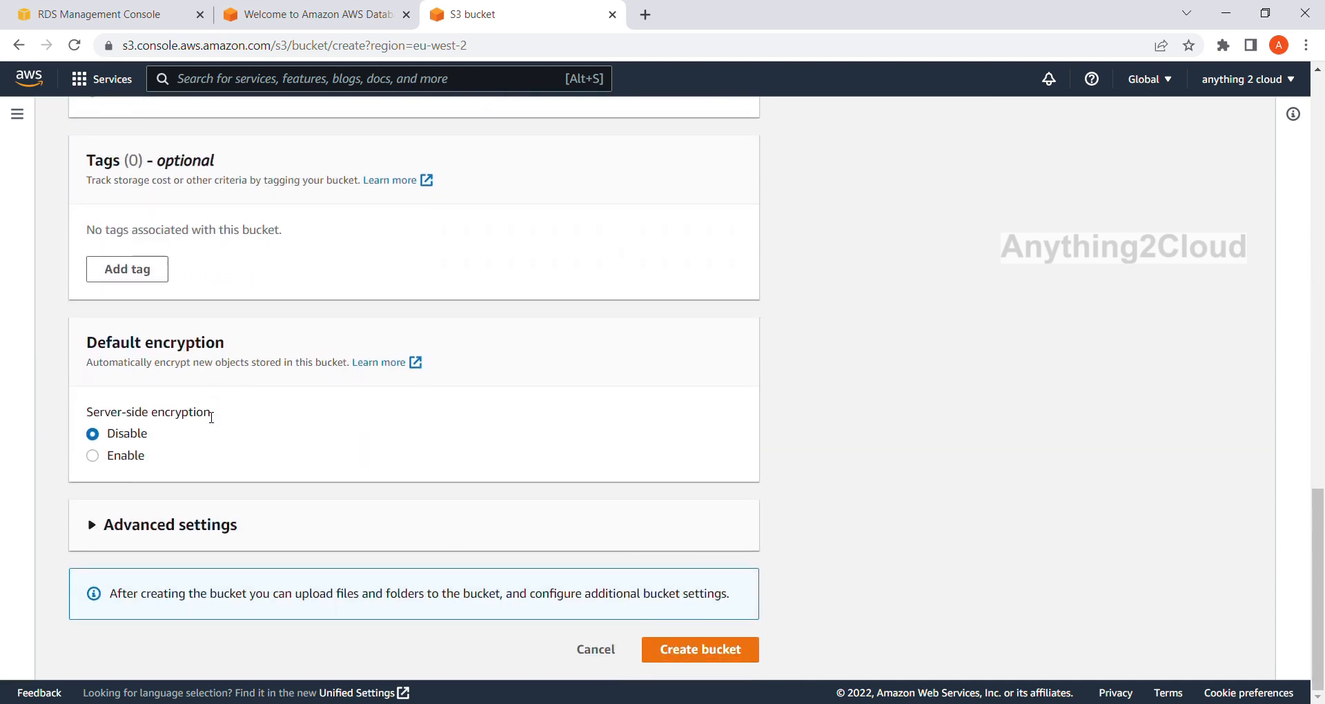
left_click(722, 648)
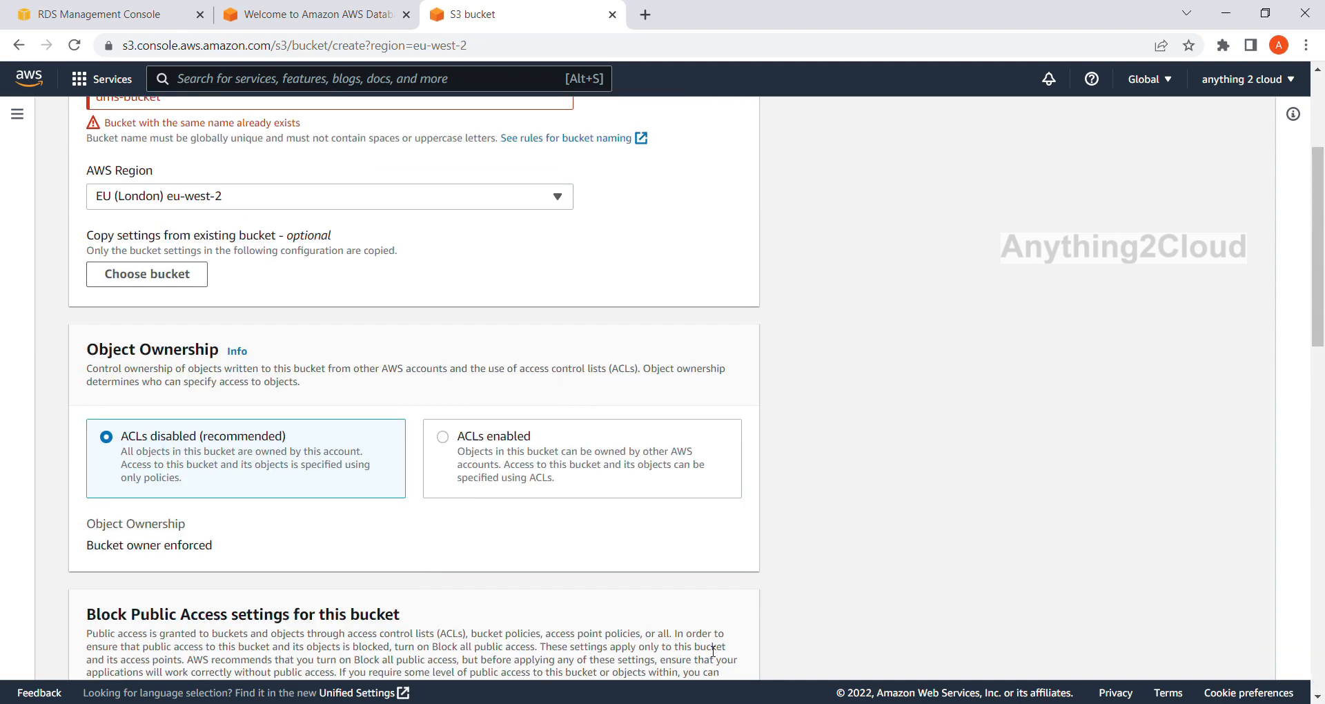
Change the bucket name to dms-cdc-bucket.
scroll(322, 269, "up", 3)
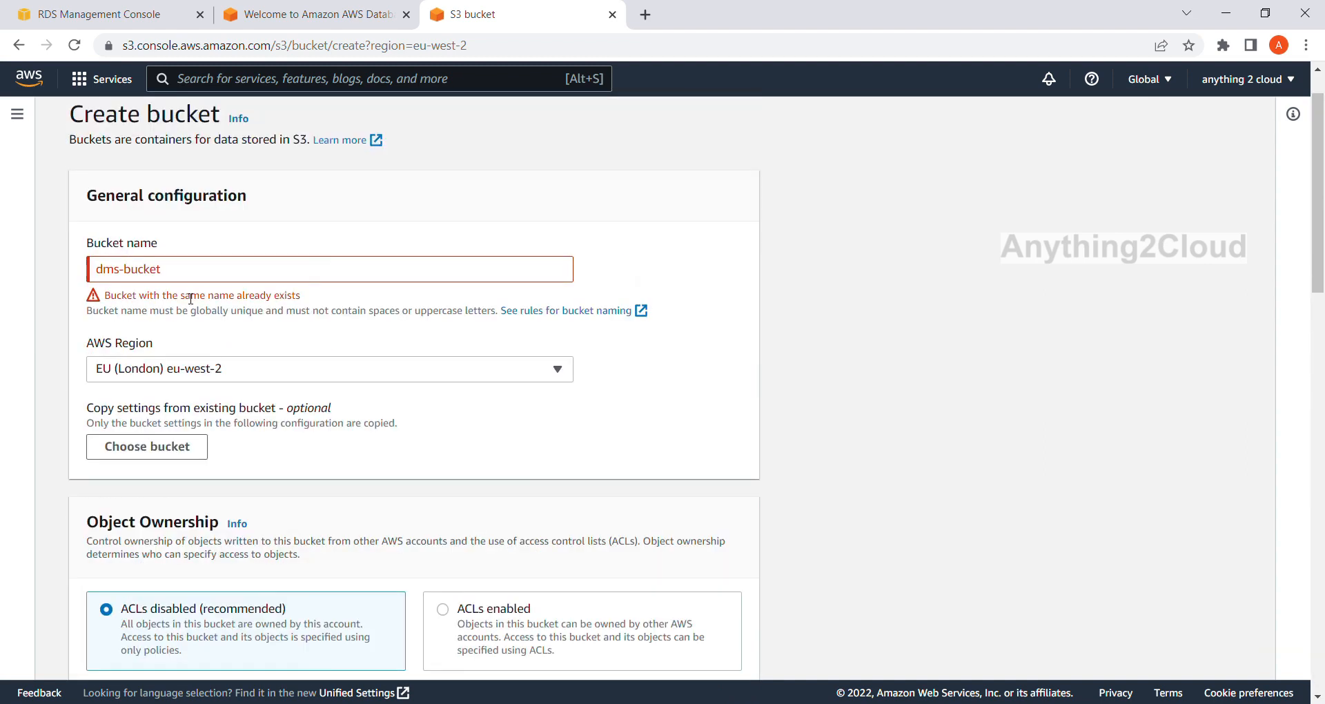
triple_click(198, 277)
left_click(197, 278)
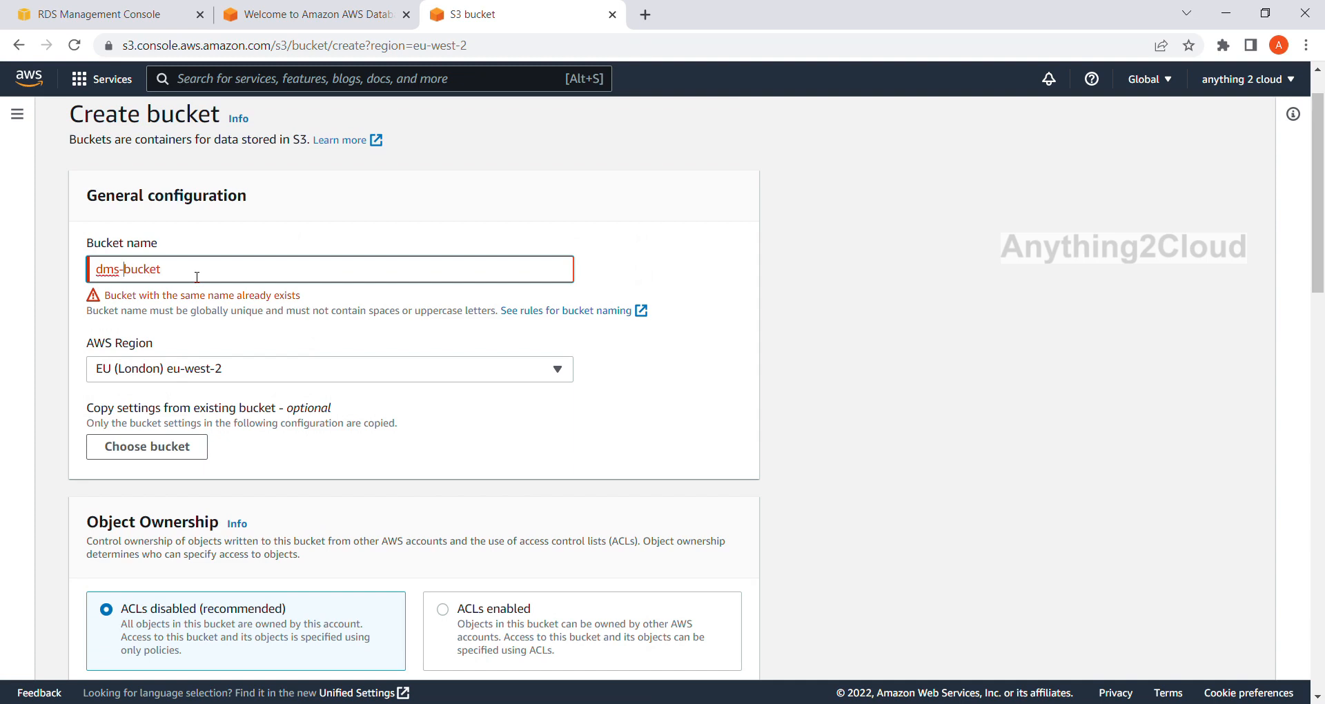
key("Left")
key("Left")
key("Left")
key("Left")
key("Left")
key("Left")
type("cdc-")
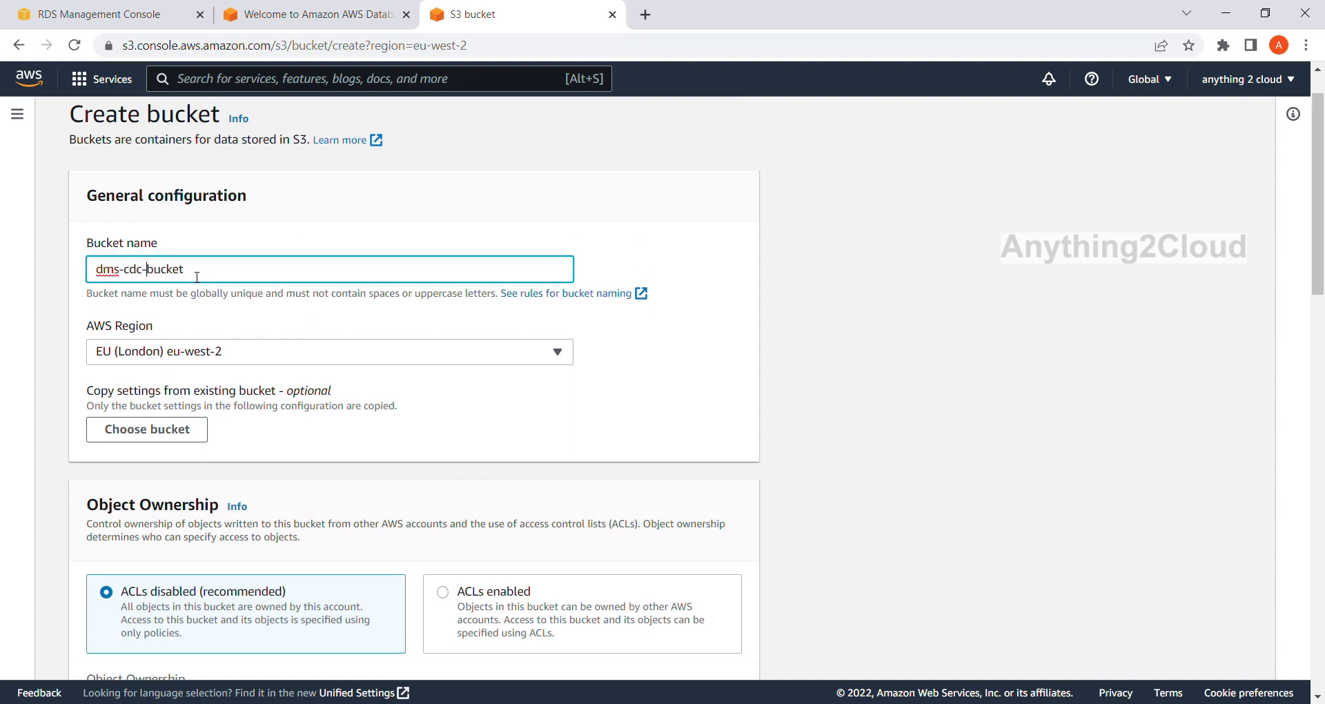
Copy the new bucket name and create the bucket with its default settings.
triple_click(198, 278)
key("ctrl+c")
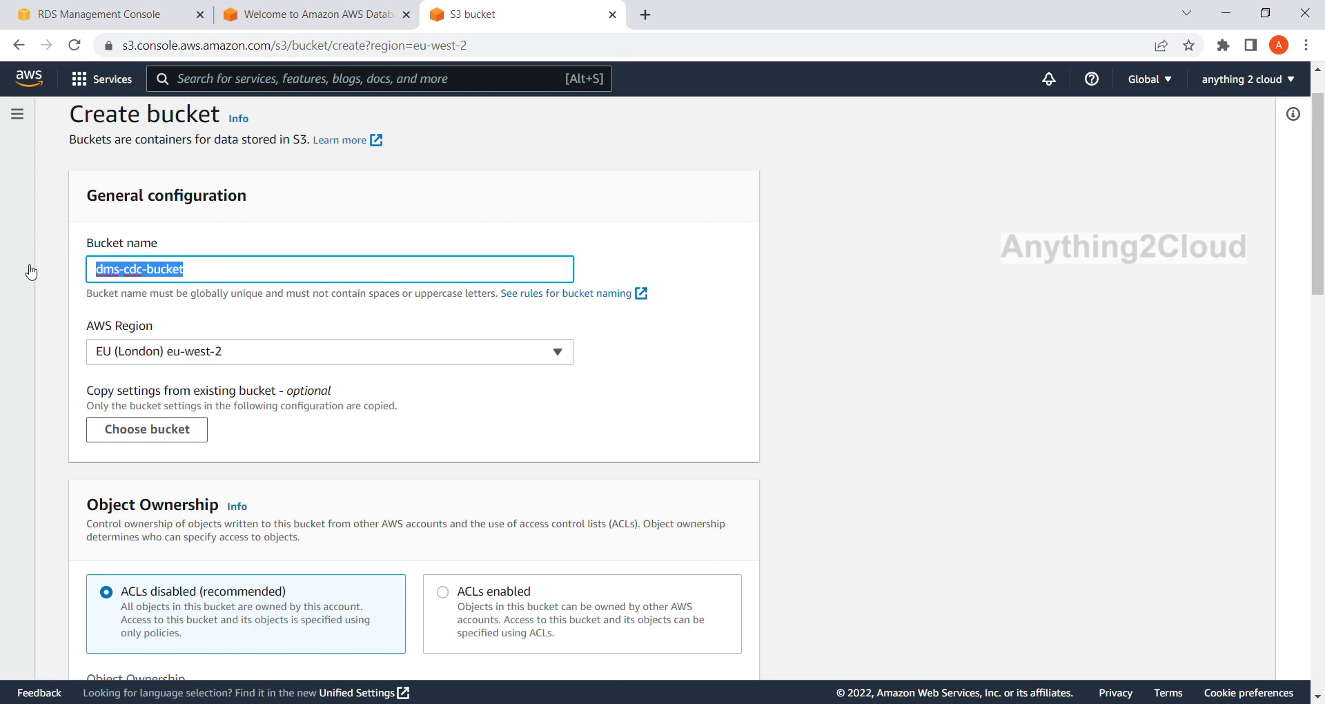
scroll(331, 359, "down", 15)
scroll(346, 377, "down", 2)
left_click(692, 649)
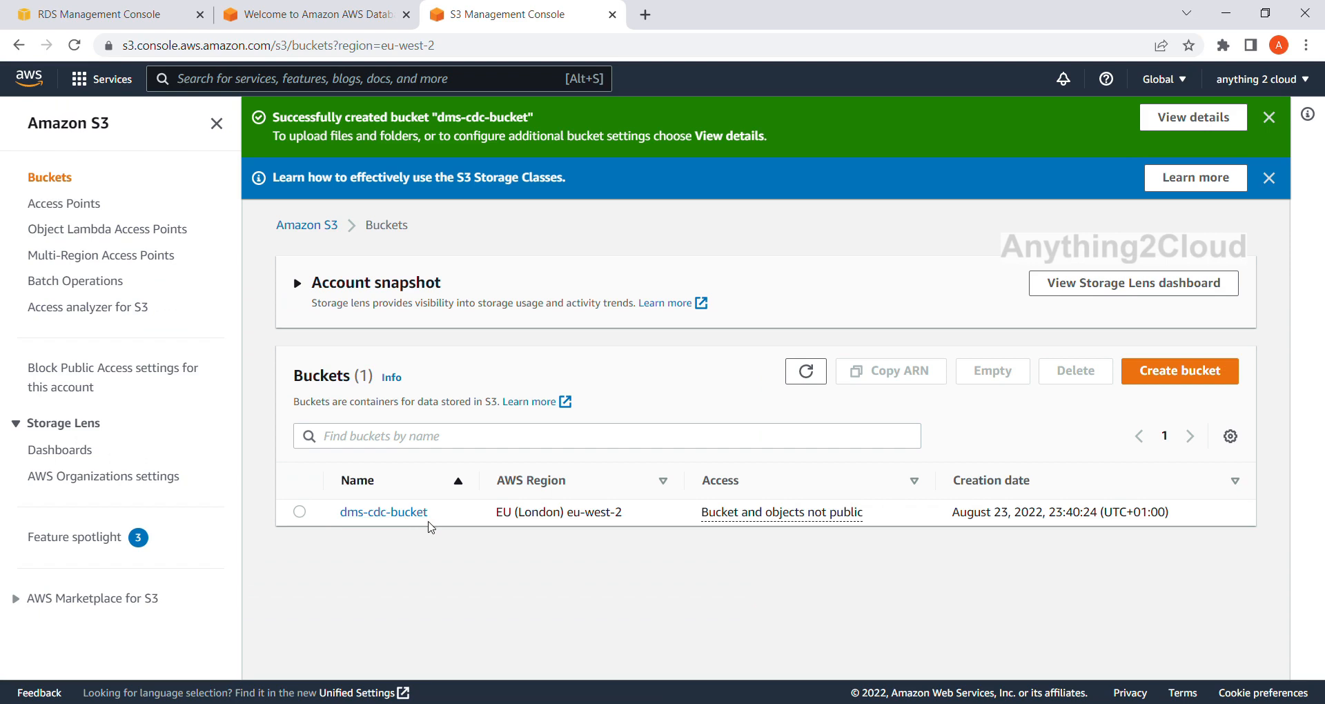
Return to the DMS endpoint form and enter dms-cdc-bucket as the bucket name, leaving the bucket folder empty.
left_click(293, 14)
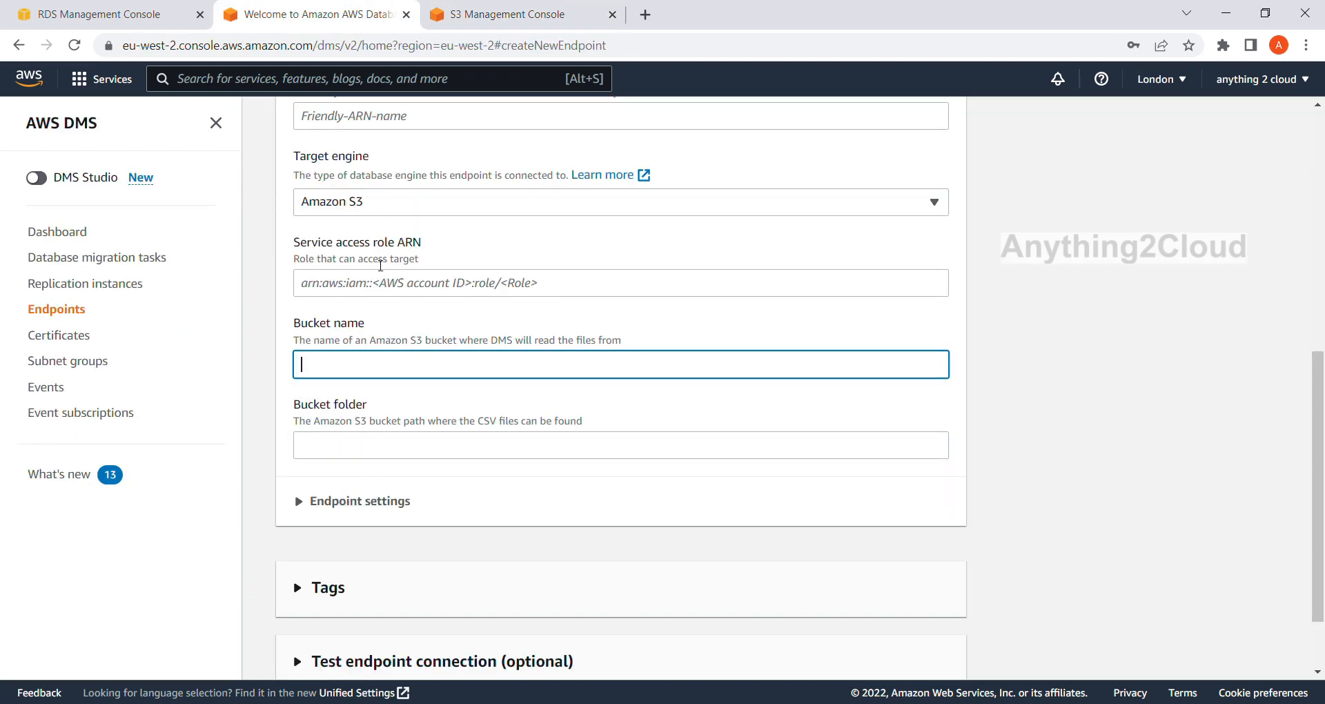
key("ctrl+v")
left_click(385, 439)
scroll(384, 439, "down", 2)
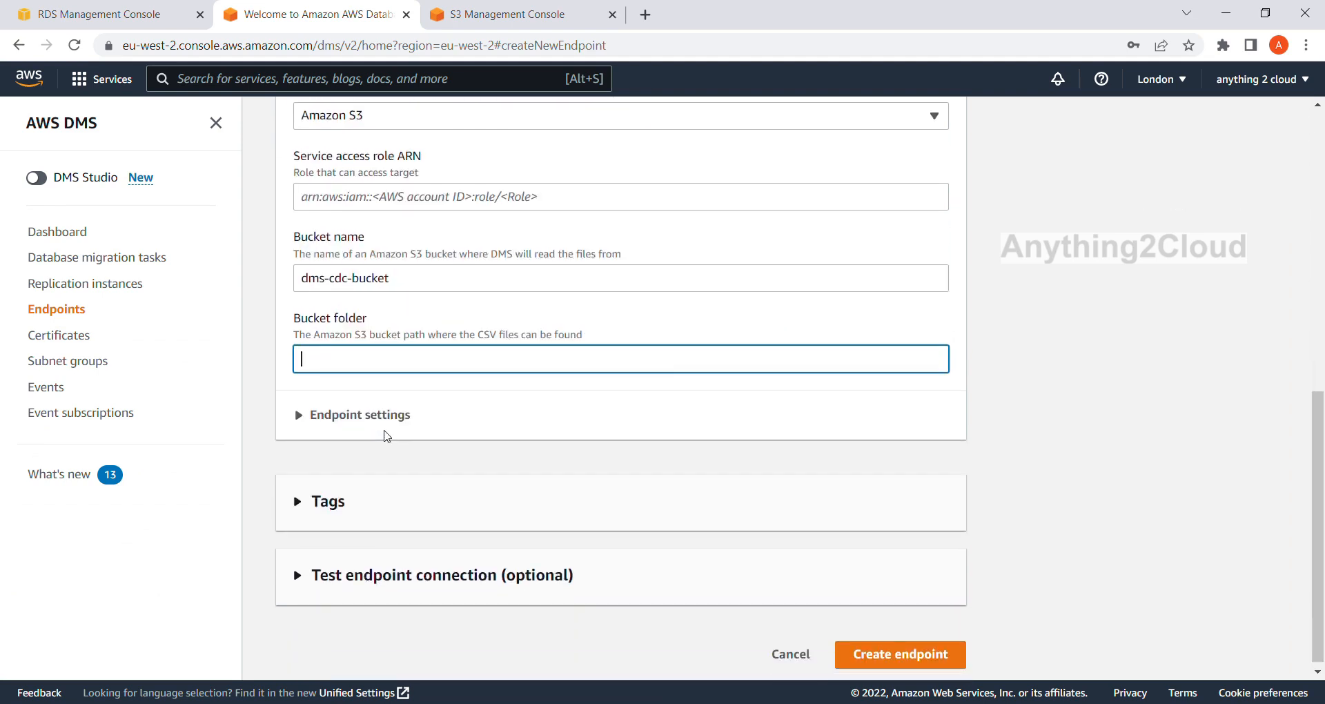
left_click(301, 413)
left_click(301, 410)
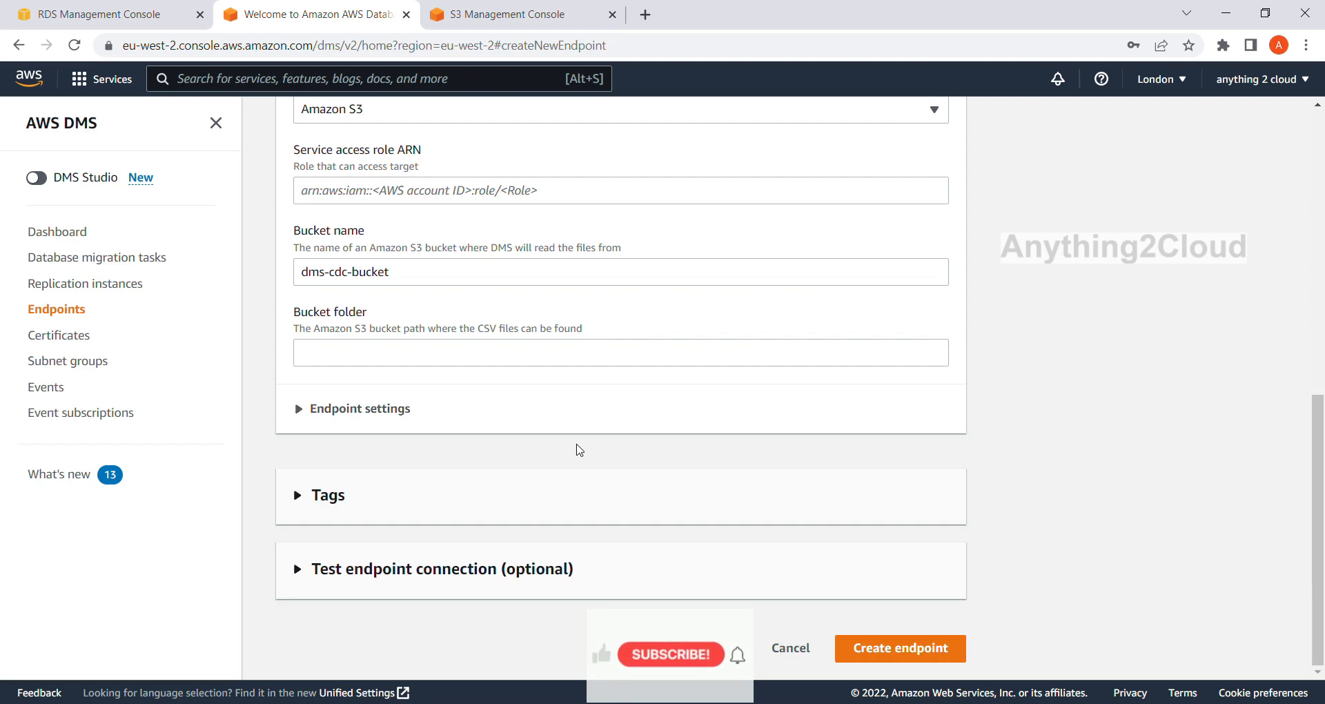
Try to run the endpoint connection test with sqlserver-cdc-instance and recheck the endpoint configuration fields.
left_click(309, 570)
scroll(414, 545, "down", 5)
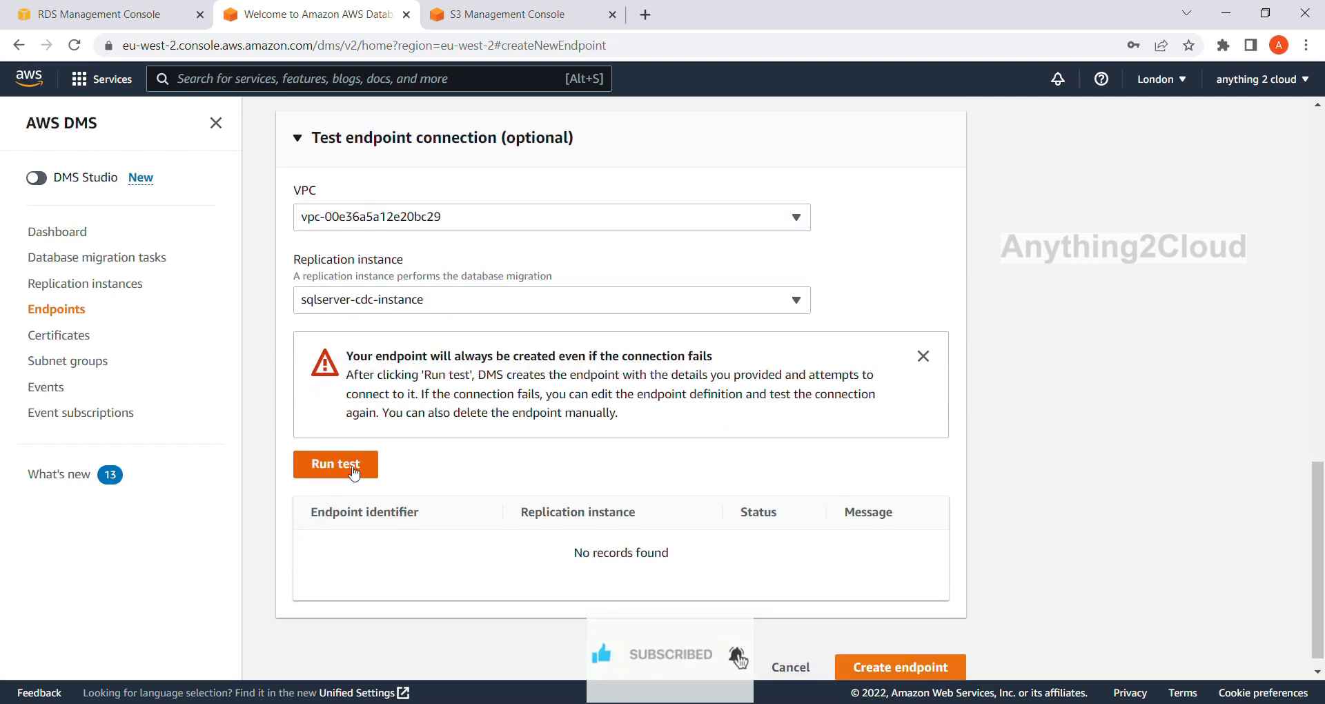
left_click(351, 466)
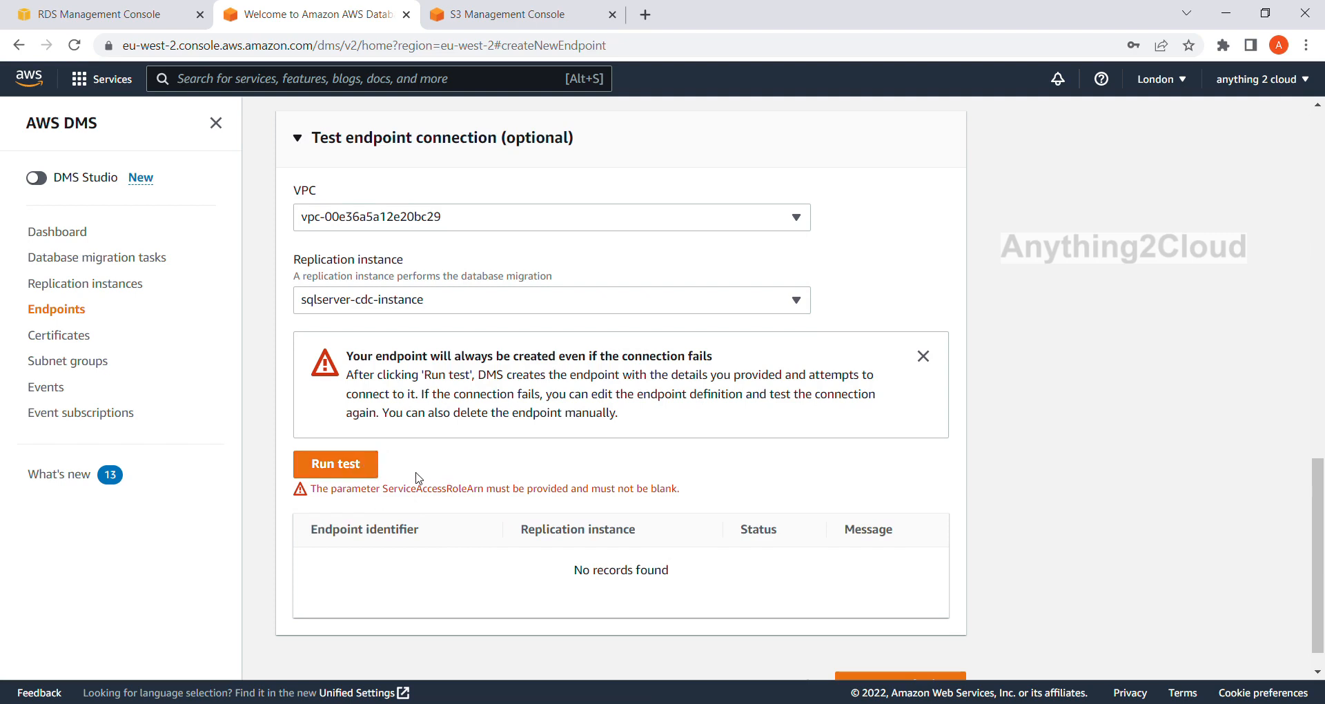
scroll(418, 478, "up", 10)
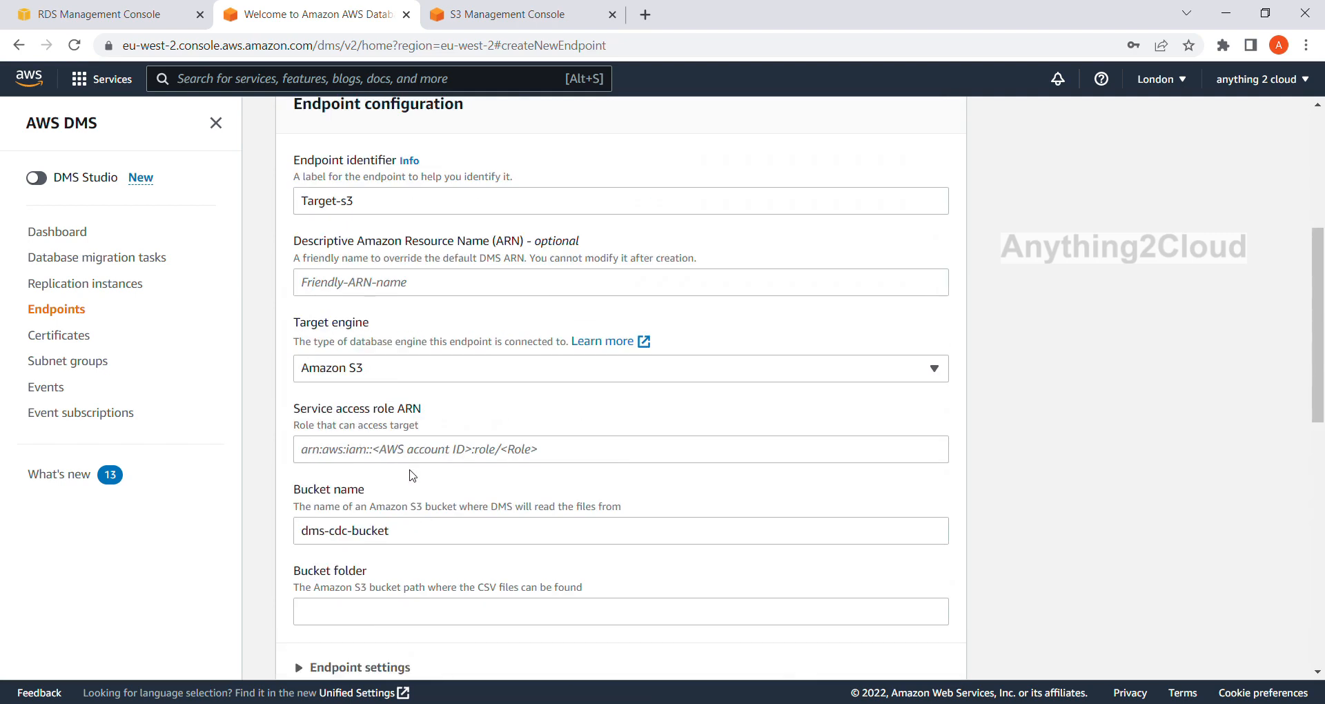
scroll(412, 476, "up", 3)
triple_click(386, 377)
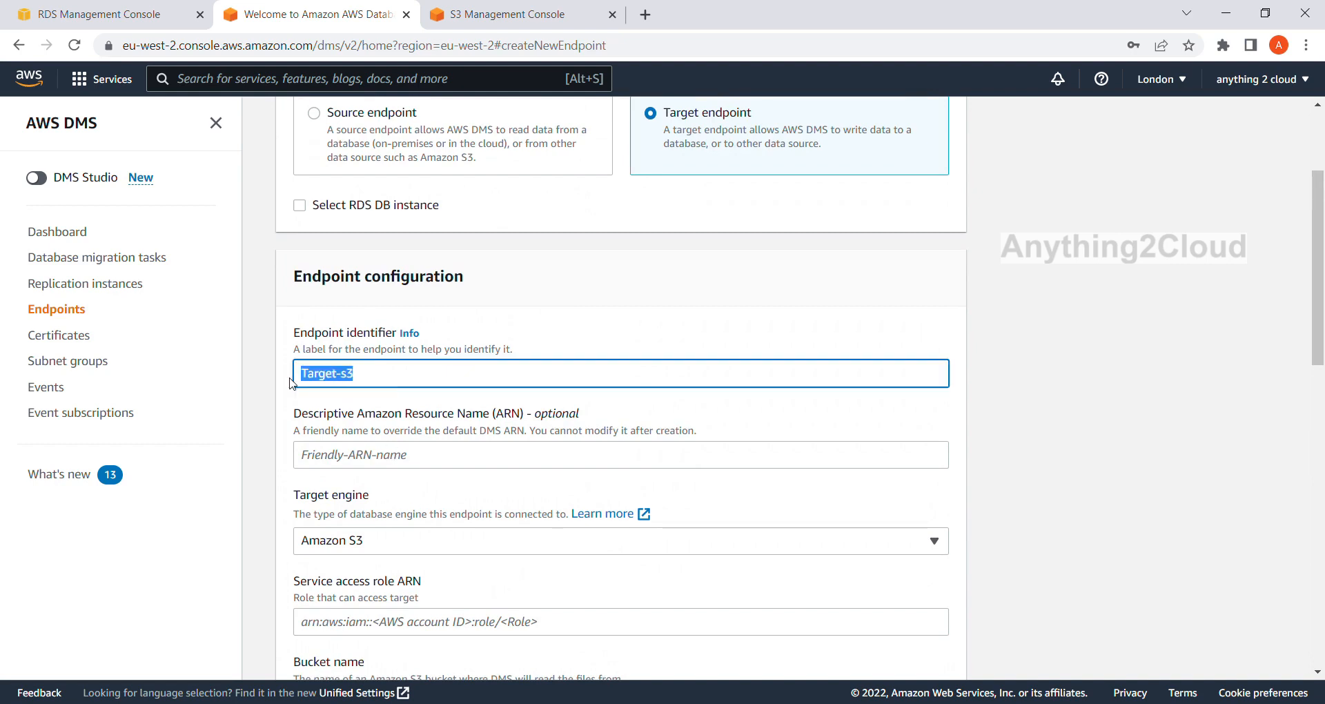
scroll(358, 427, "down", 1)
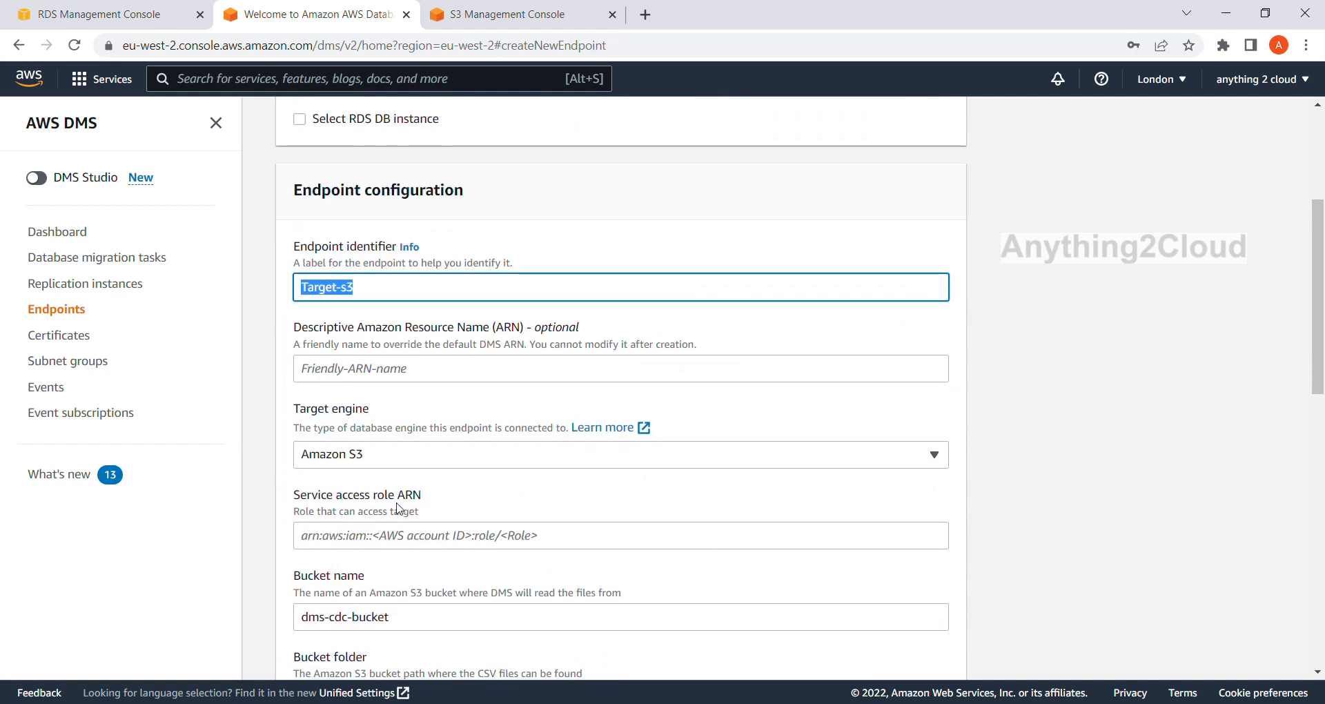
scroll(402, 506, "down", 2)
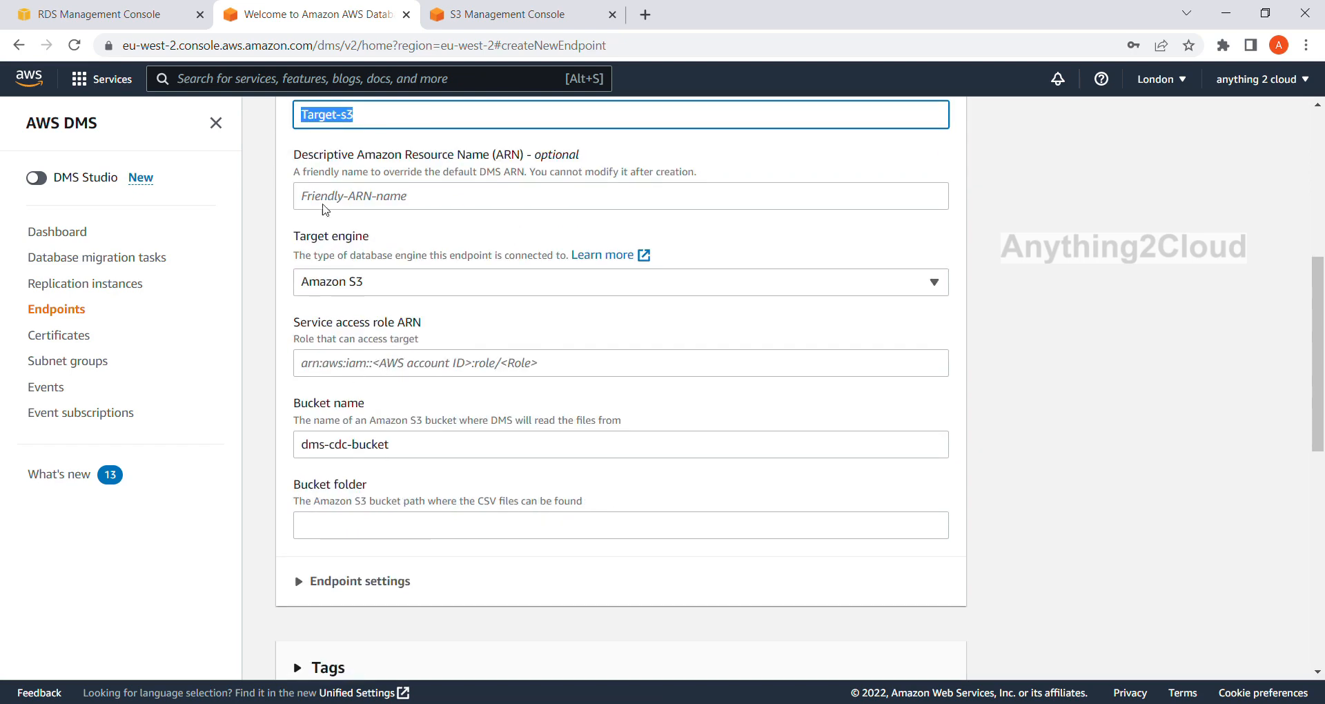
Switch to the S3 tab, open the IAM service and start creating a new role.
left_click(547, 10)
key("alt+s")
type("IAM")
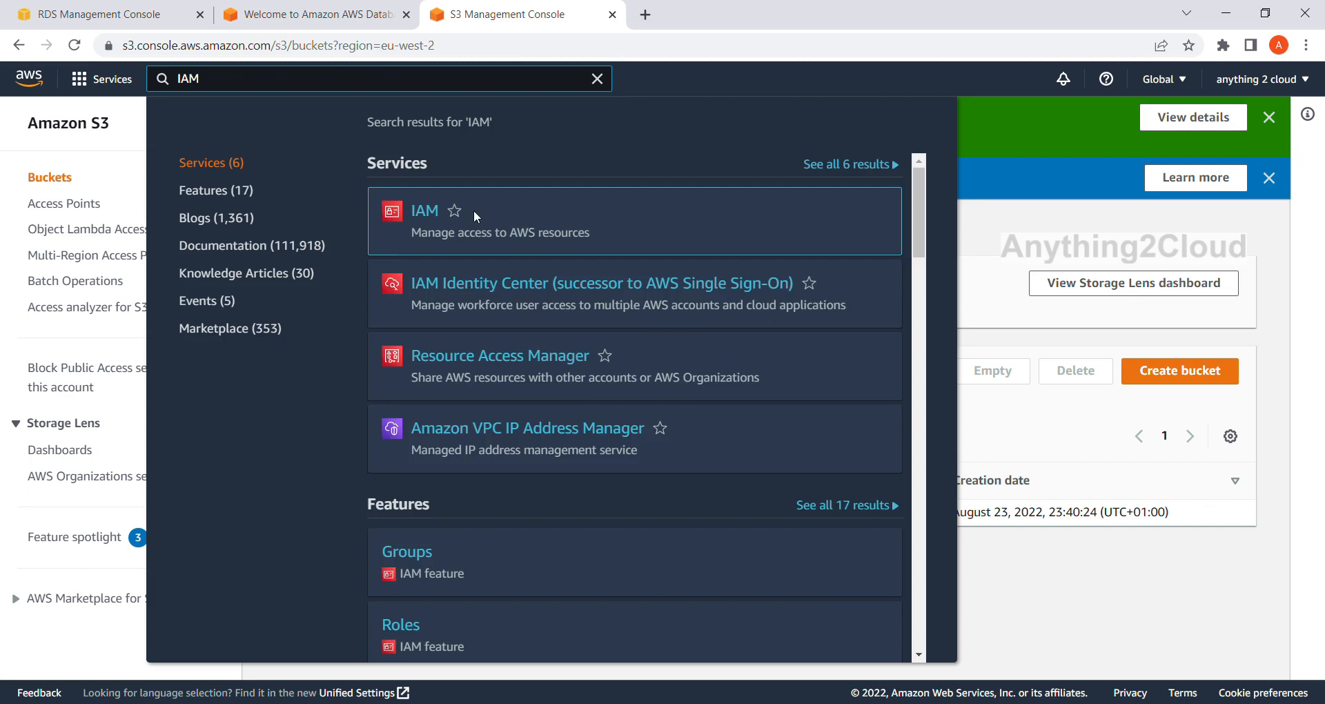
left_click(426, 214)
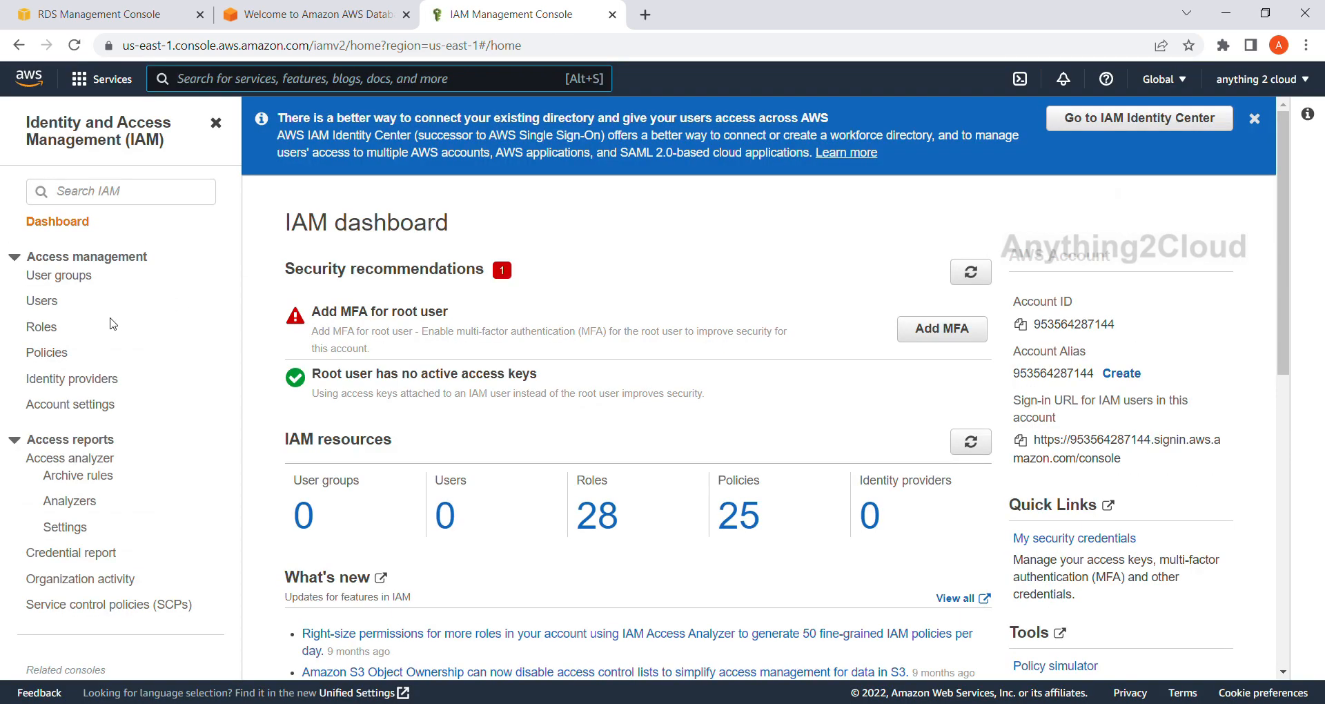
left_click(54, 332)
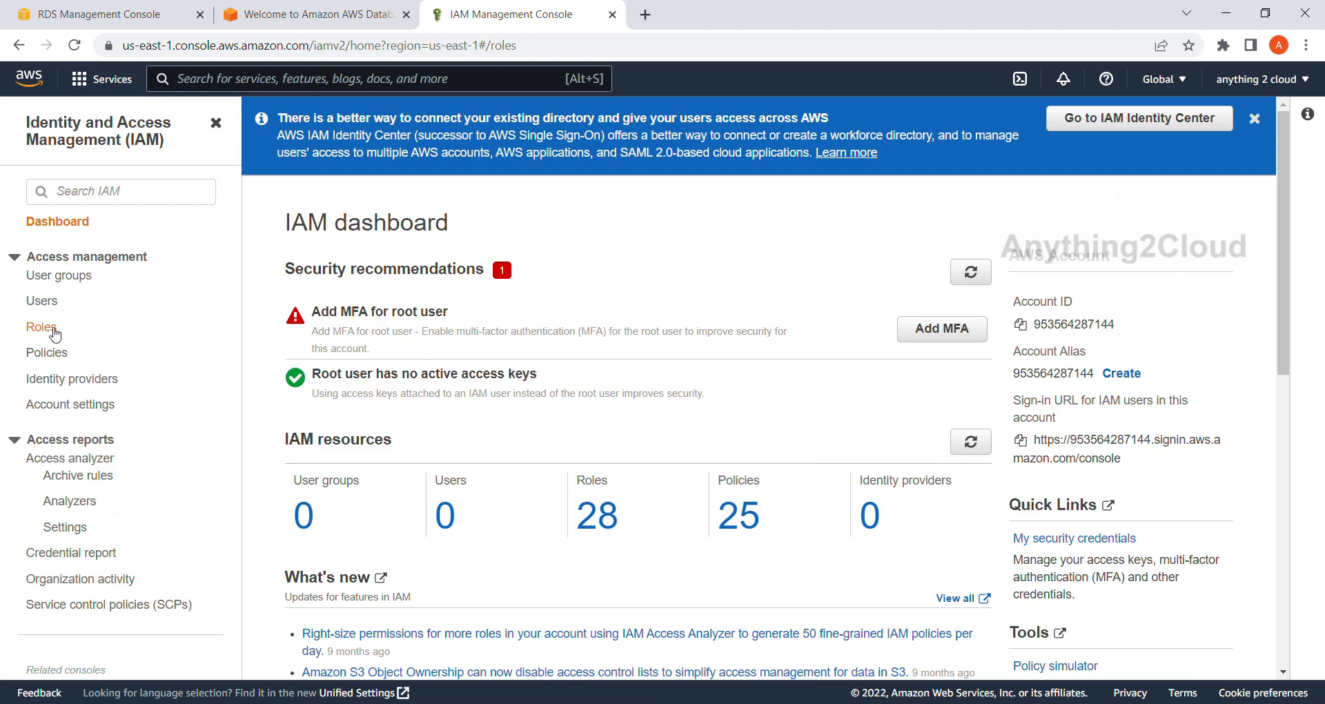
left_click(1167, 235)
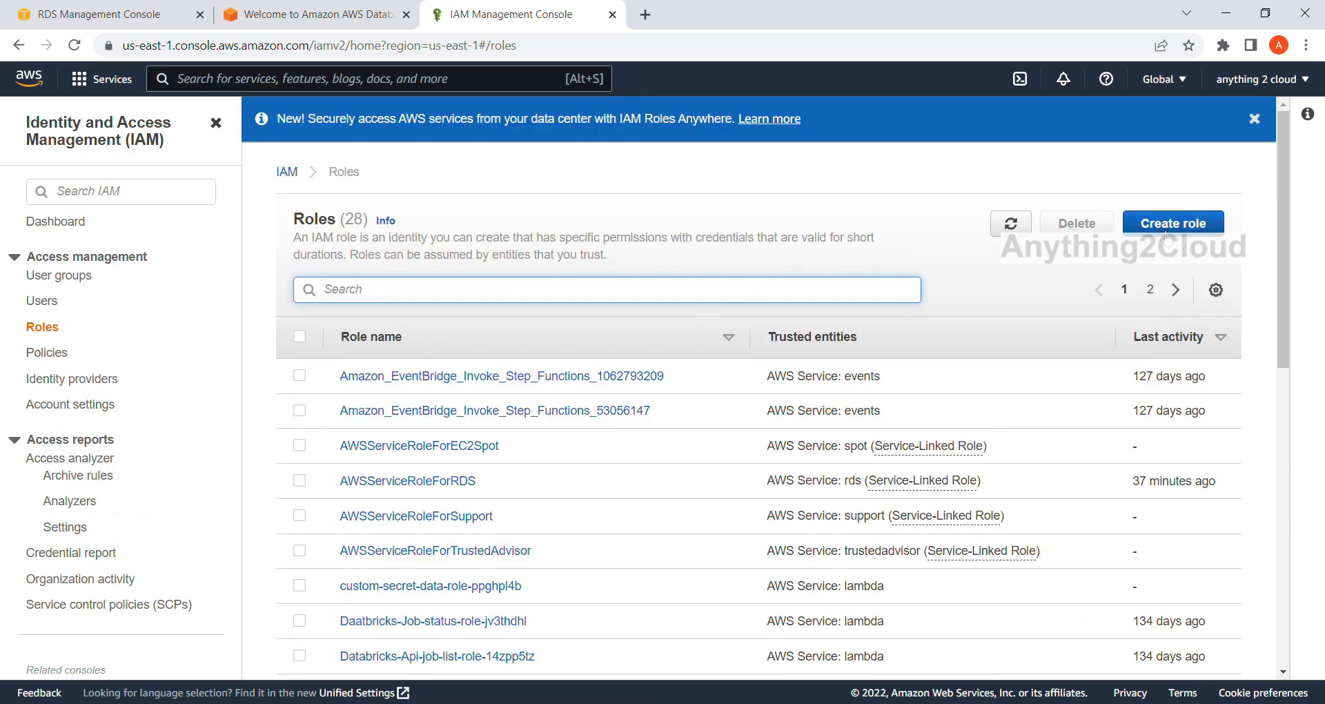
left_click(1172, 227)
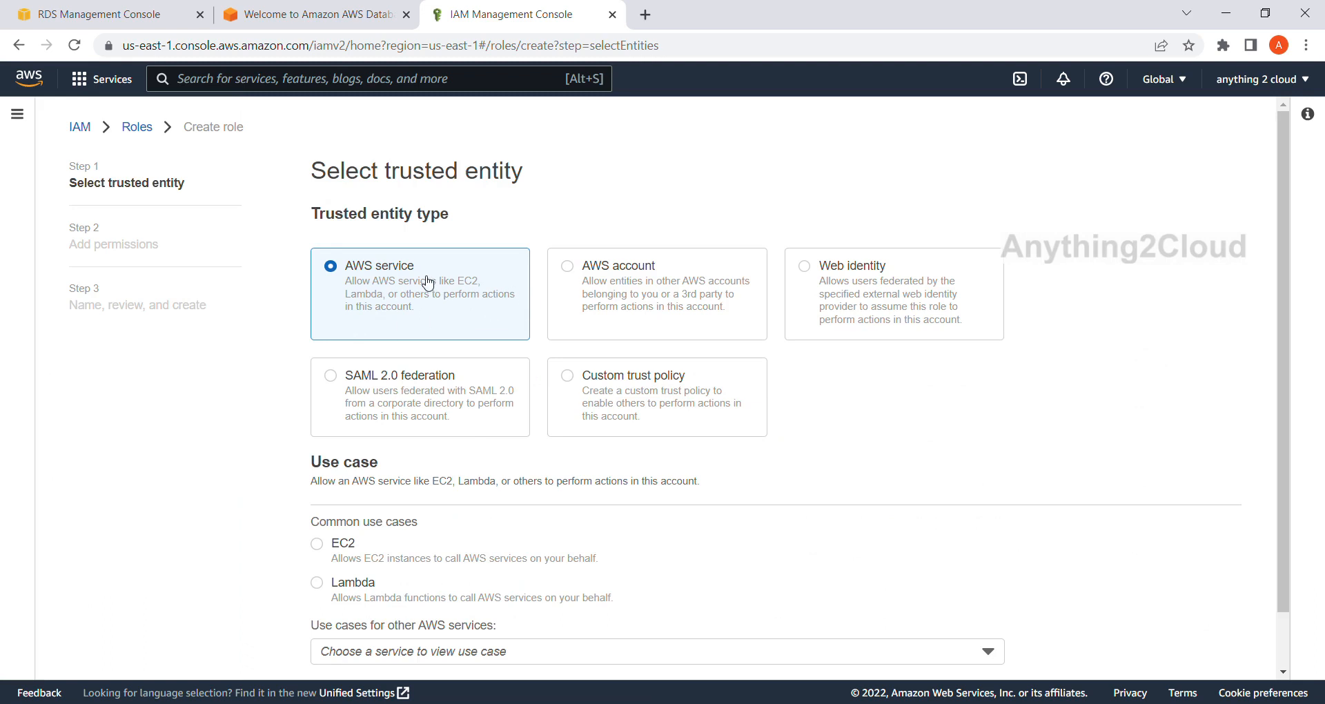
Keep AWS service as the trusted entity type and select DMS as the role's use case.
scroll(360, 275, "down", 1)
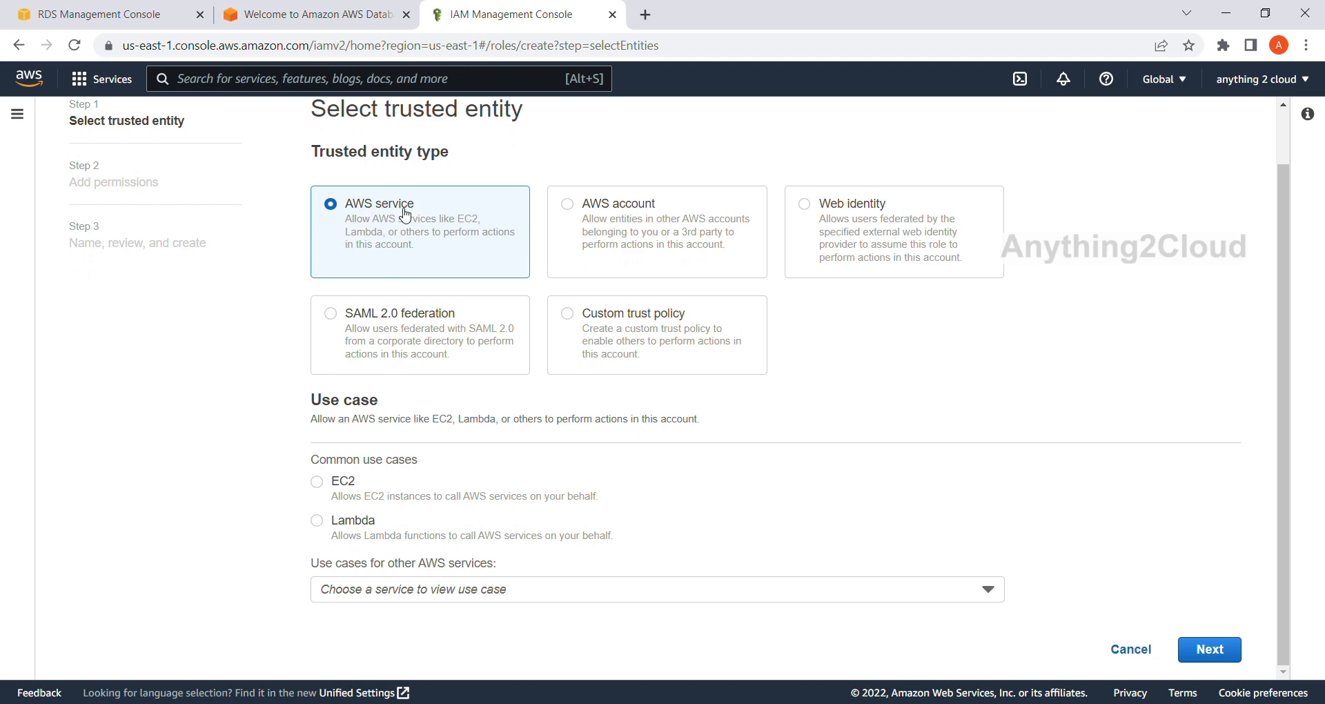
left_click(527, 593)
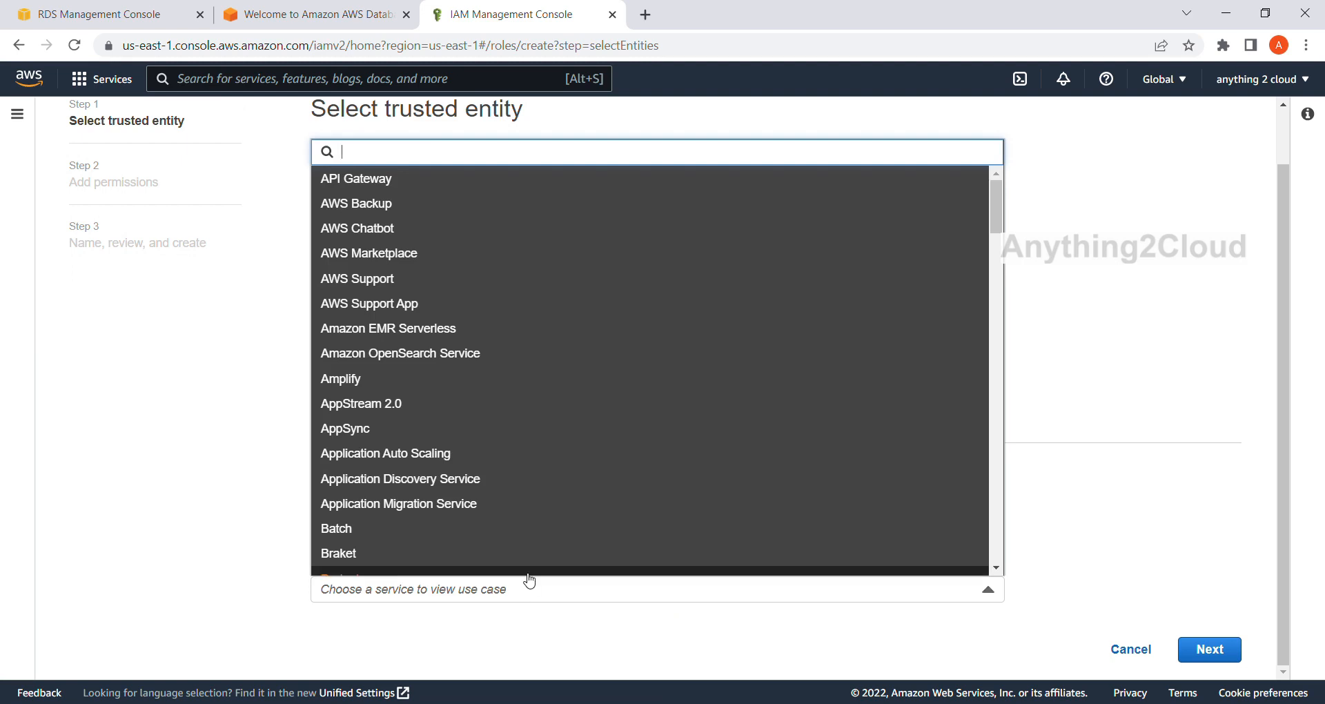
type("dms")
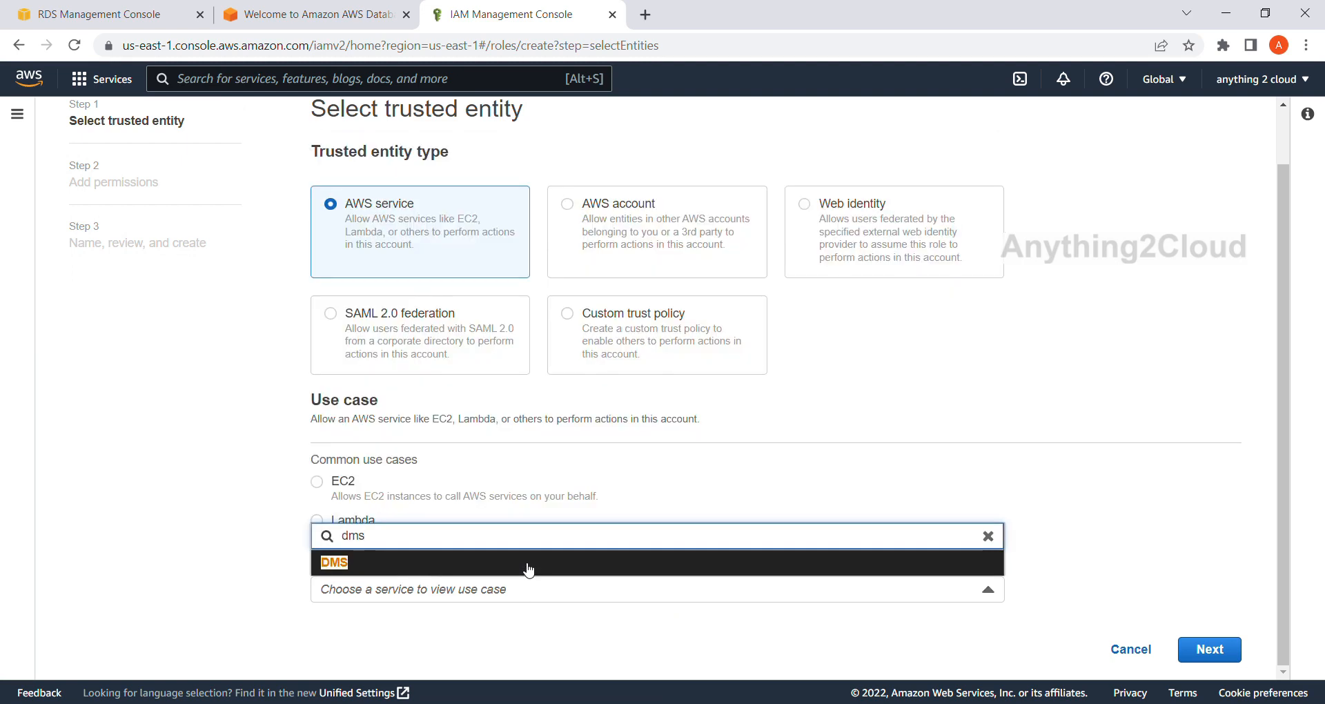
left_click(331, 564)
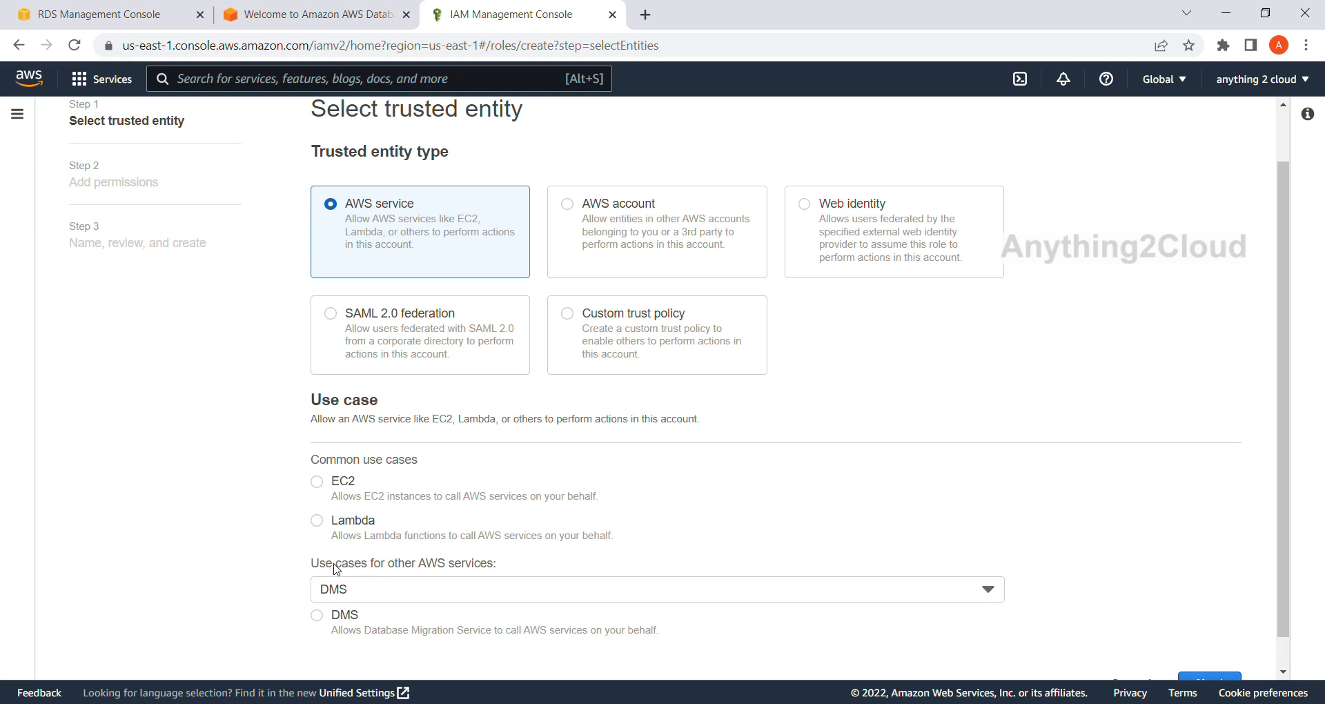
scroll(552, 527, "down", 1)
left_click(328, 579)
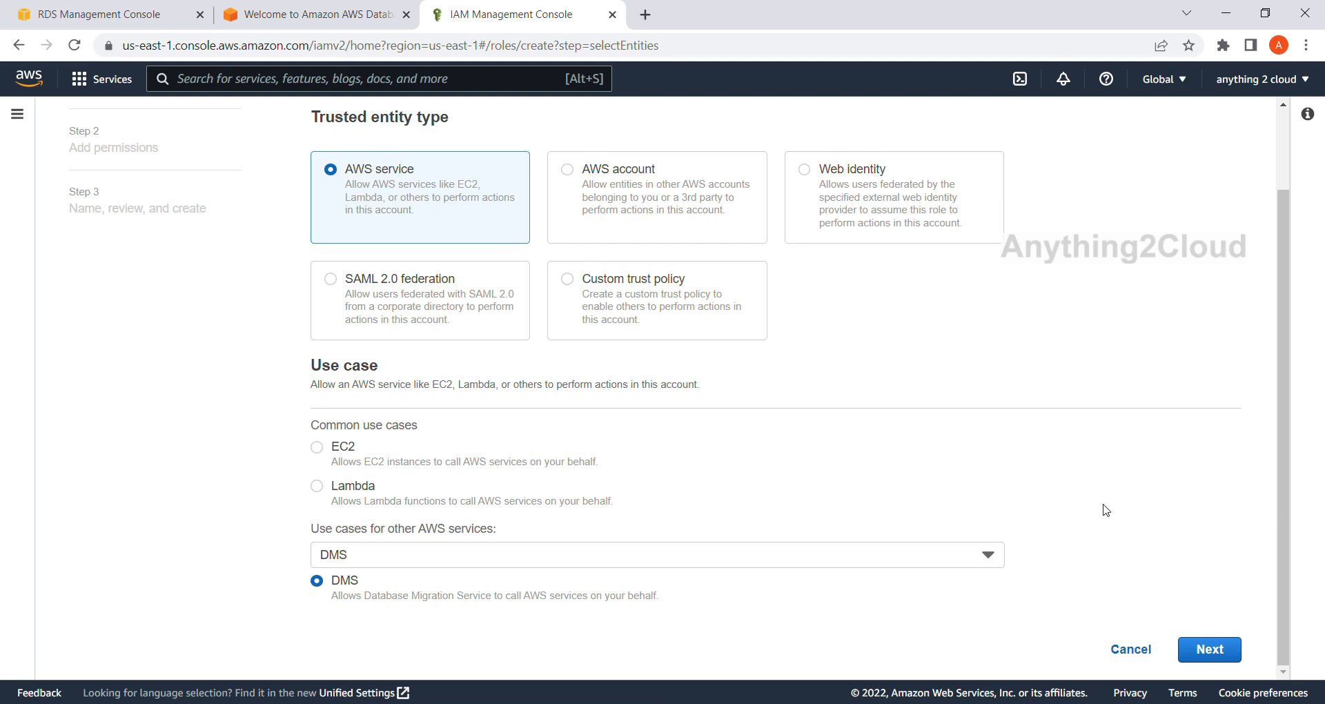
scroll(1118, 559, "up", 2)
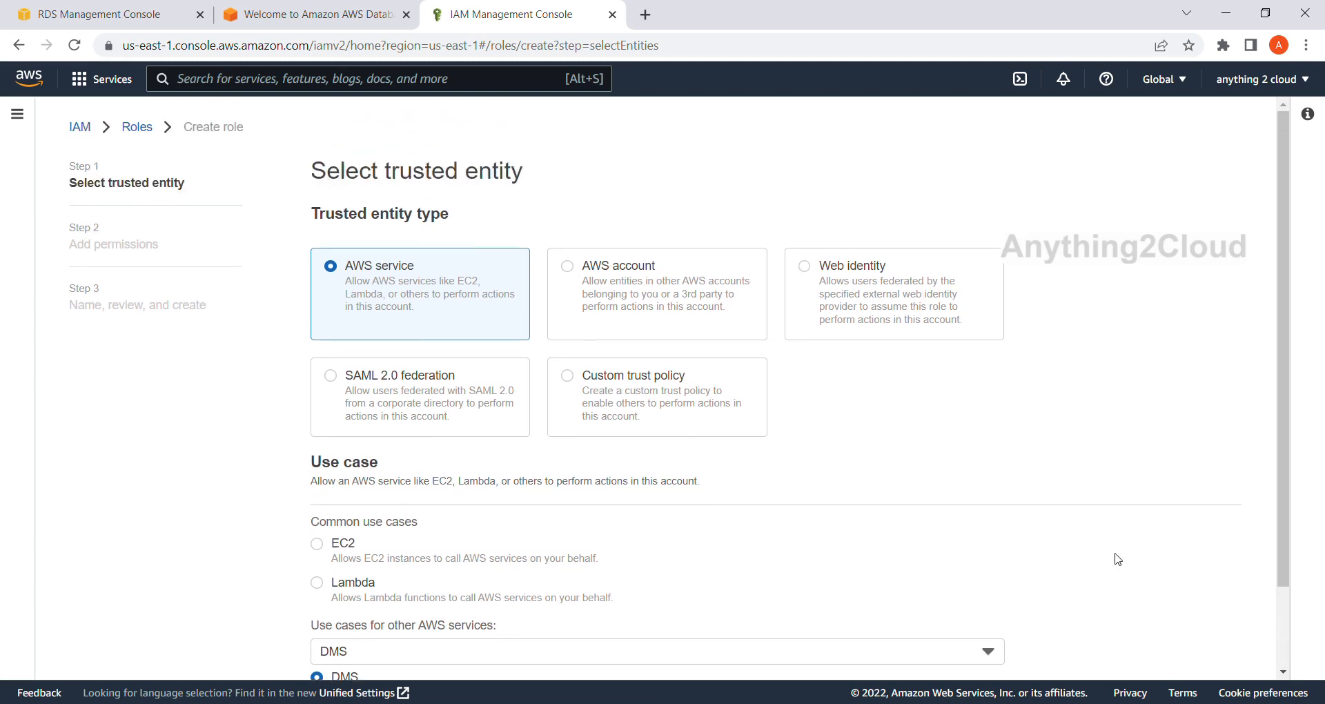
Proceed to the role's permissions, filter the policies by s3 and attach AmazonS3FullAccess.
scroll(1119, 559, "down", 2)
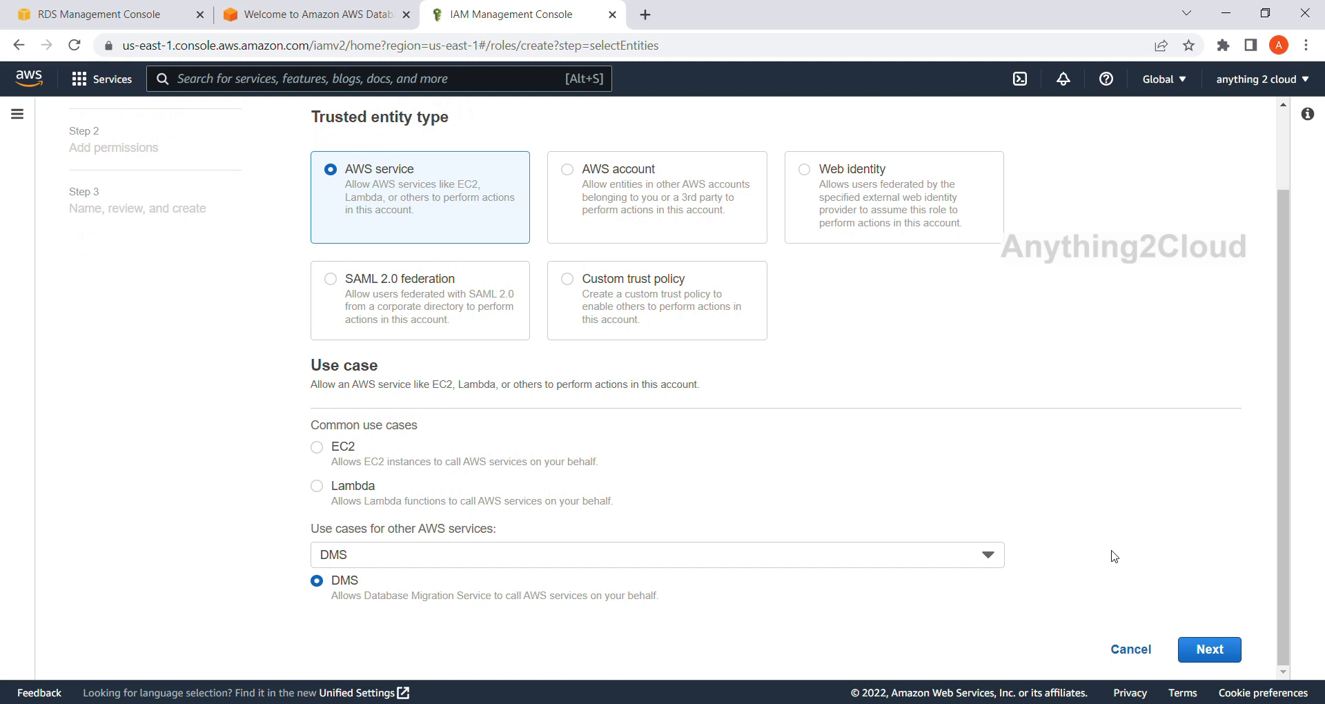
left_click(1217, 660)
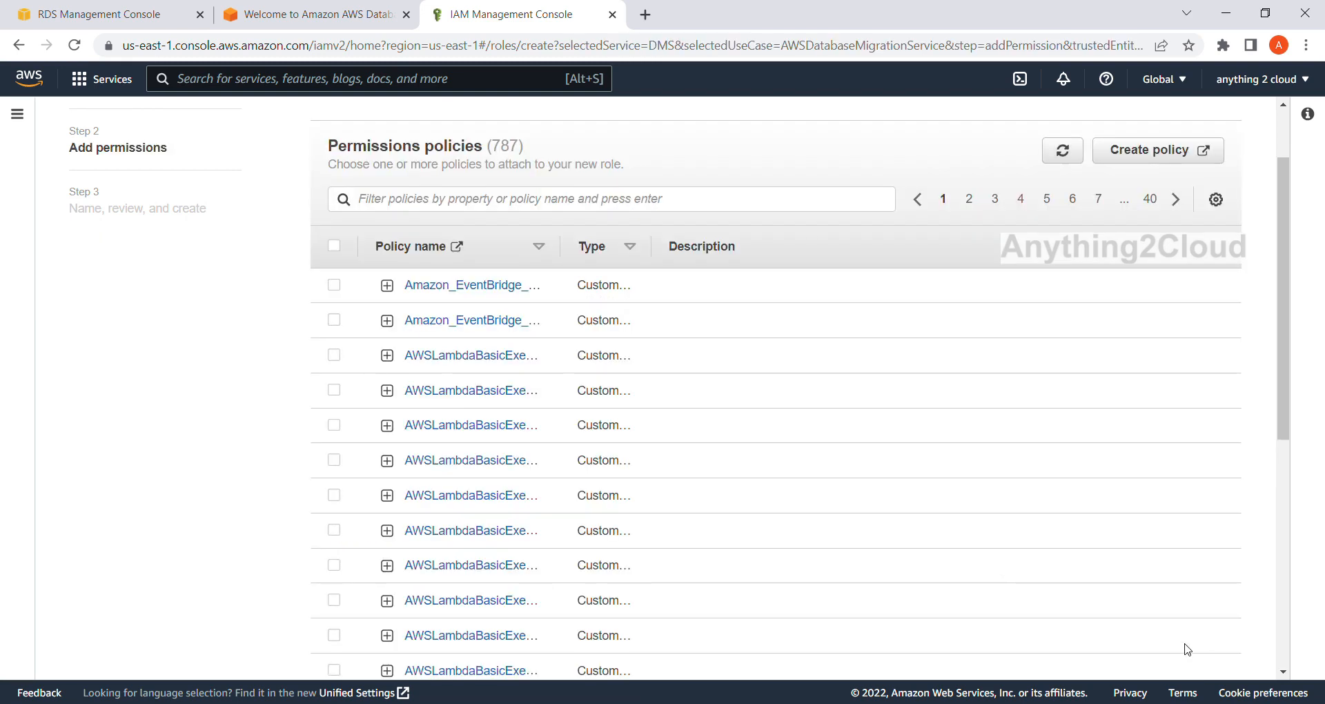
left_click(433, 207)
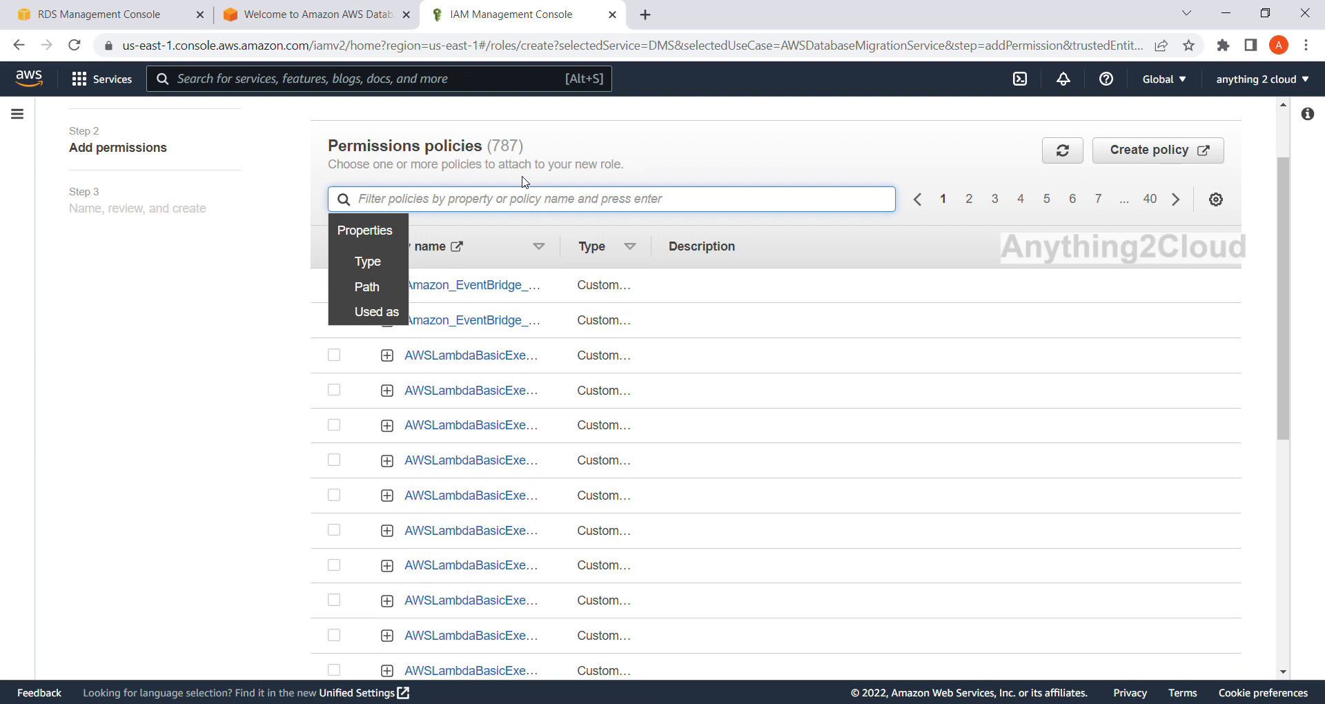
scroll(526, 177, "up", 1)
scroll(507, 200, "down", 2)
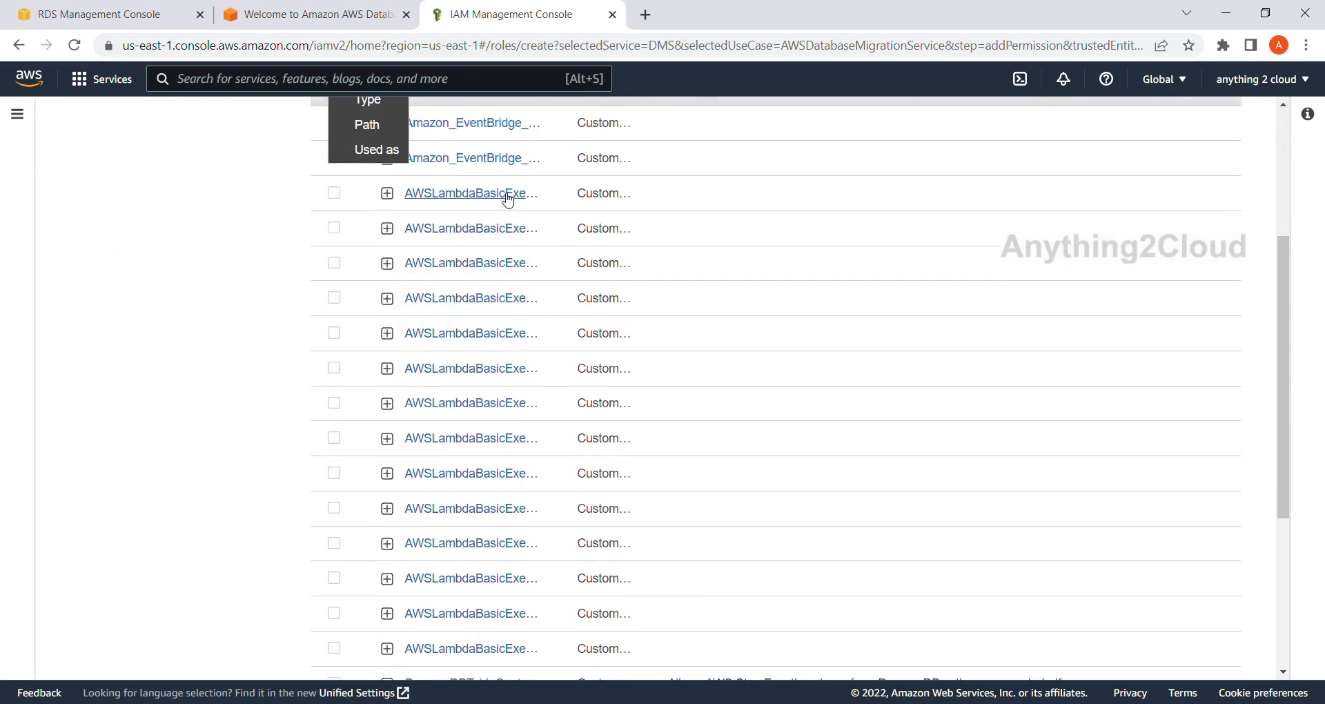
scroll(506, 199, "up", 3)
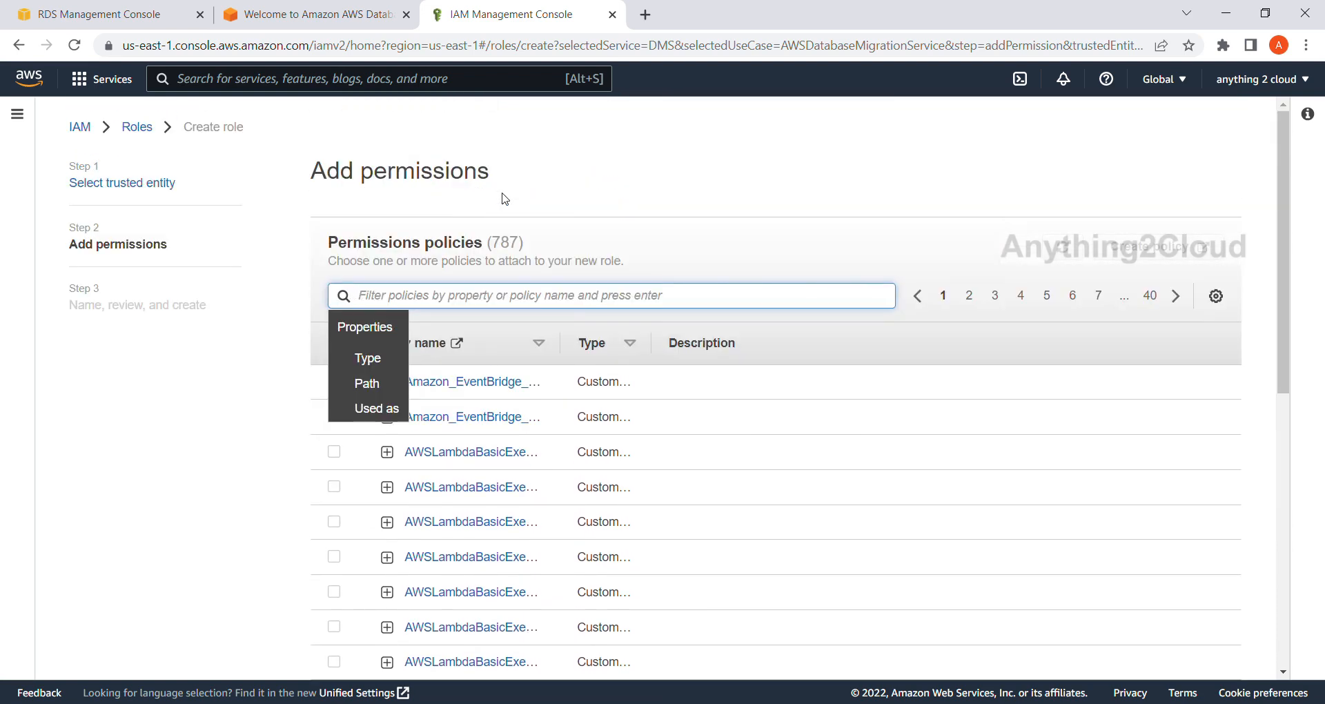
type("s3")
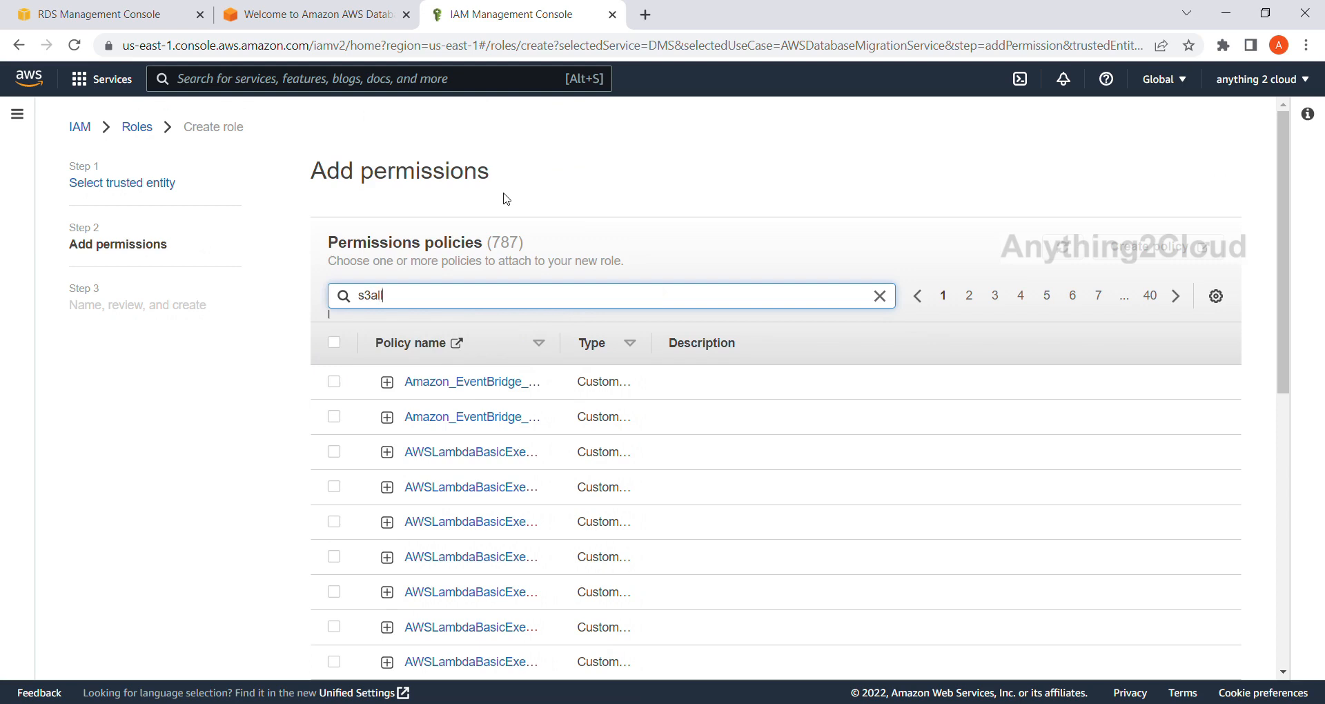
key("Return")
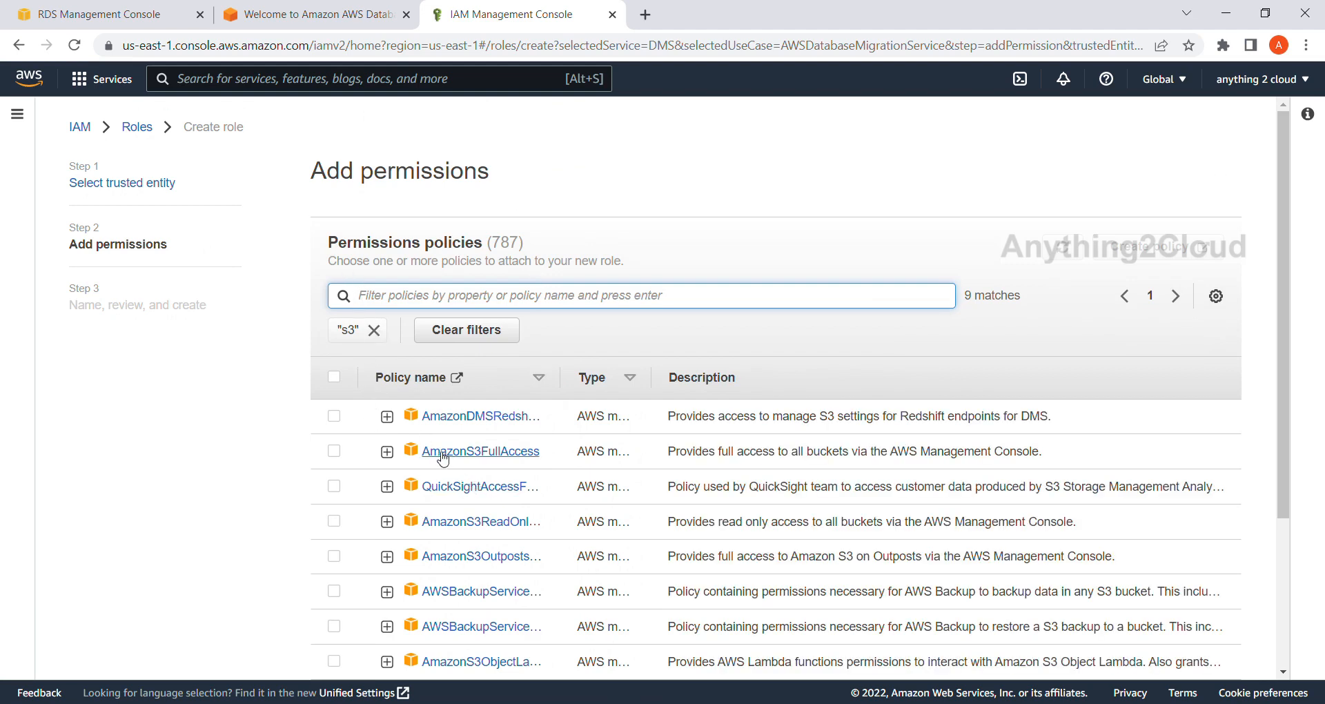
left_click(334, 452)
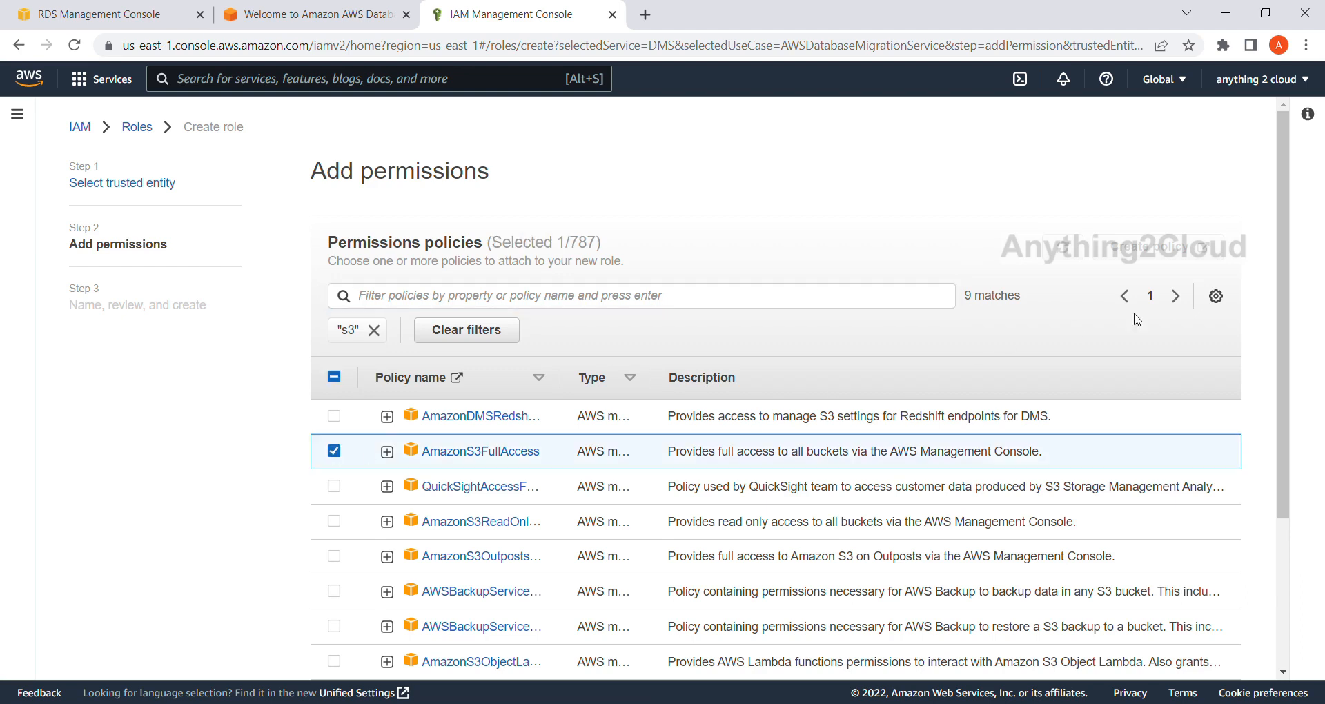
scroll(1133, 315, "down", 3)
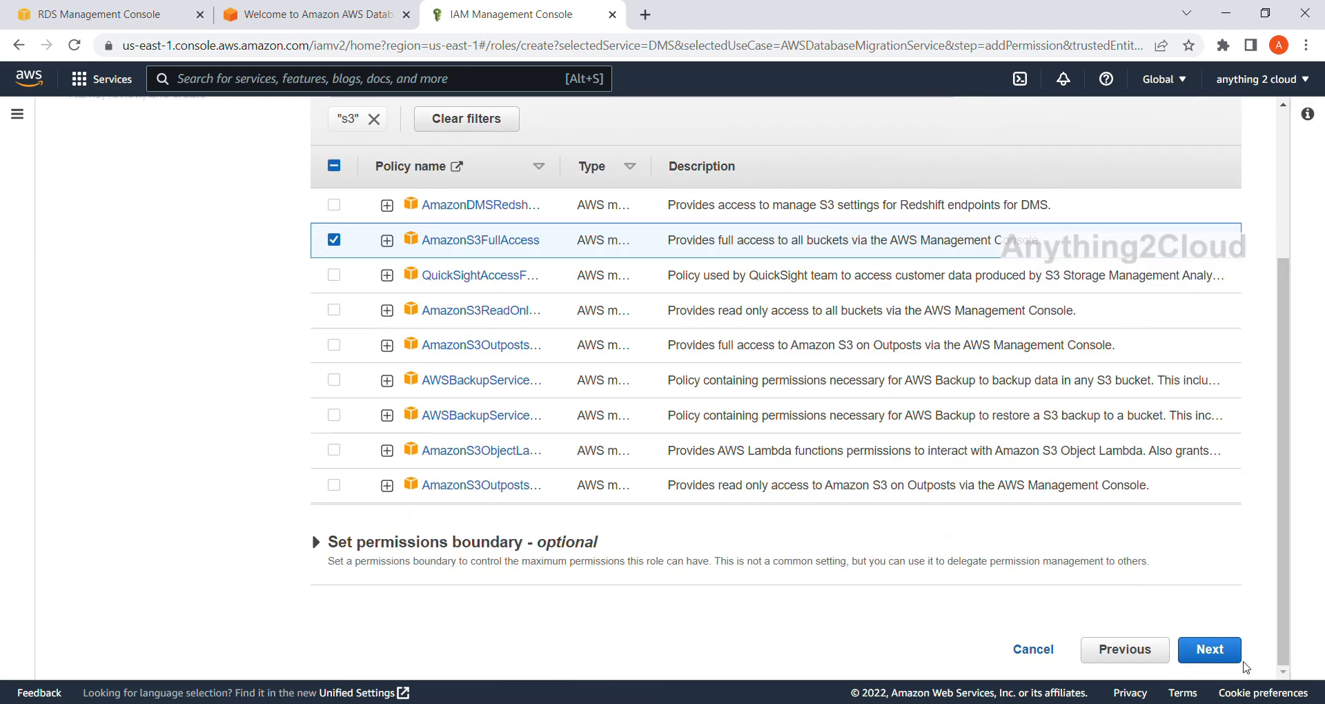
left_click(1209, 649)
Name the role dms-role, review its trust policy and permissions, and try to create it.
left_click(358, 259)
type("dms-role")
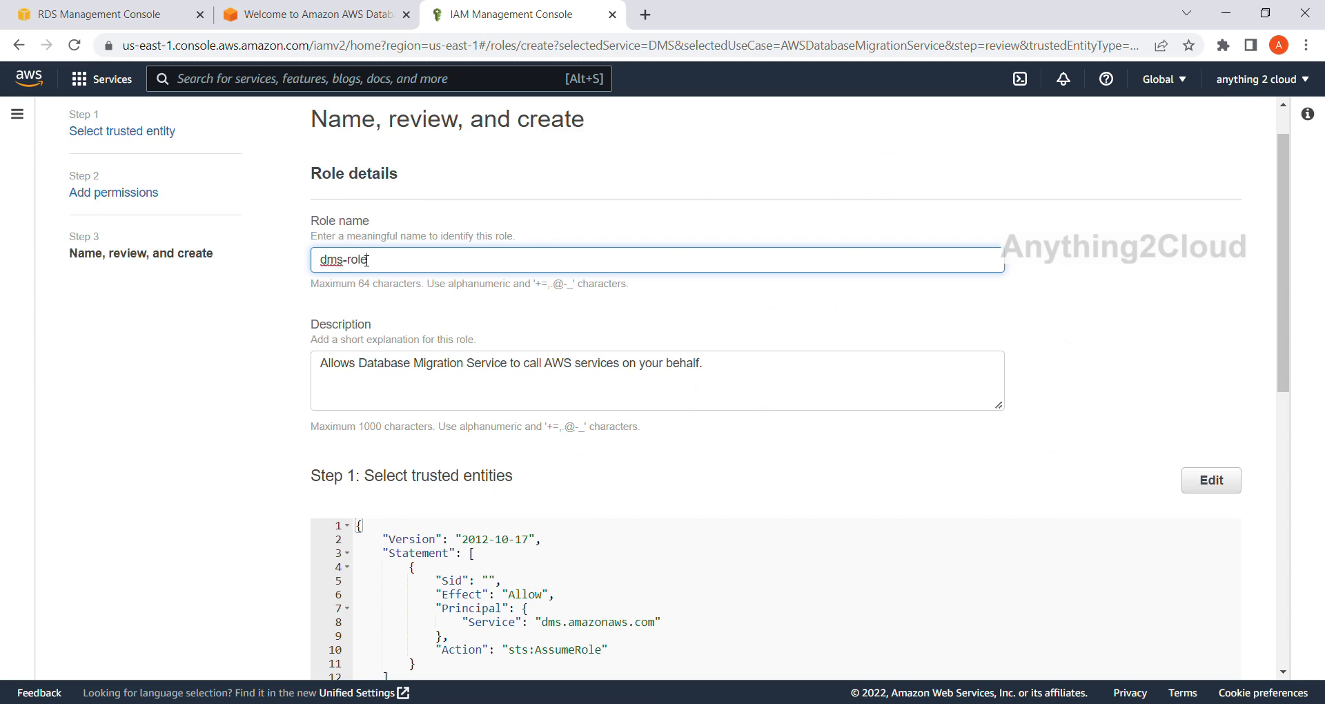
scroll(455, 338, "down", 9)
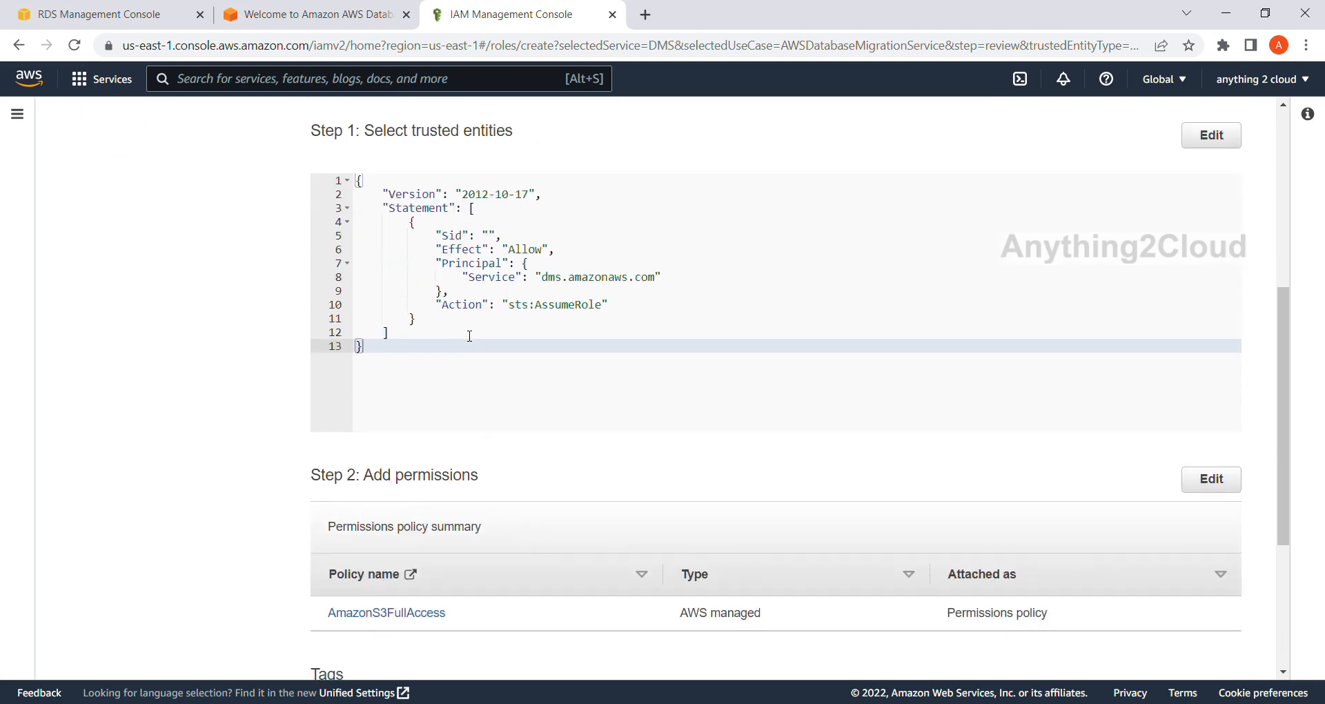
scroll(449, 338, "up", 10)
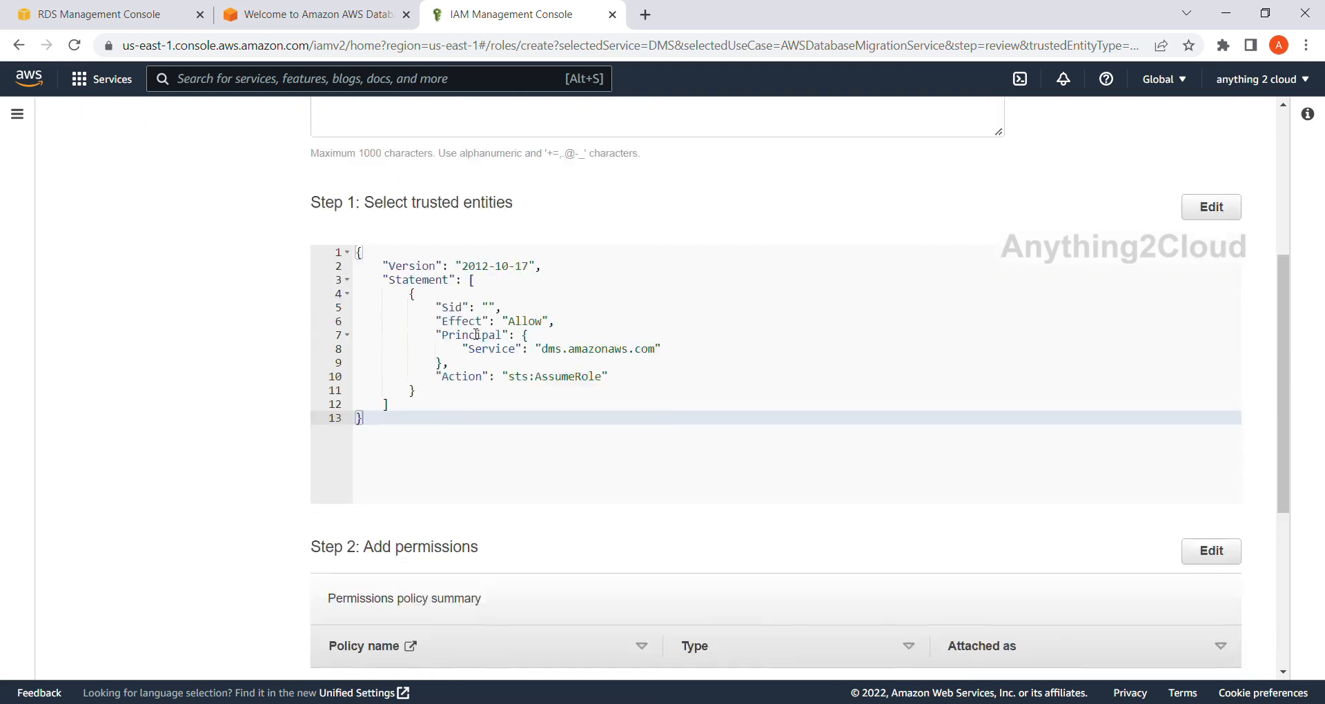
scroll(474, 324, "down", 9)
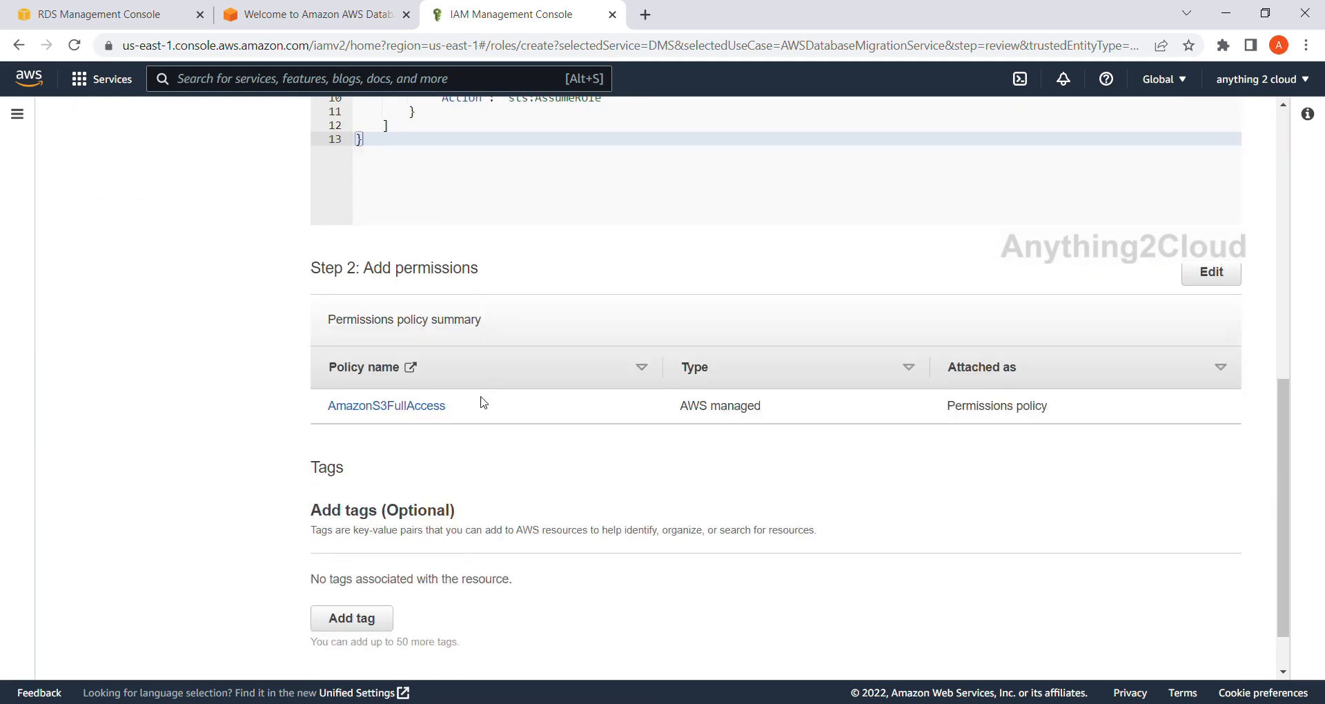
scroll(430, 419, "down", 1)
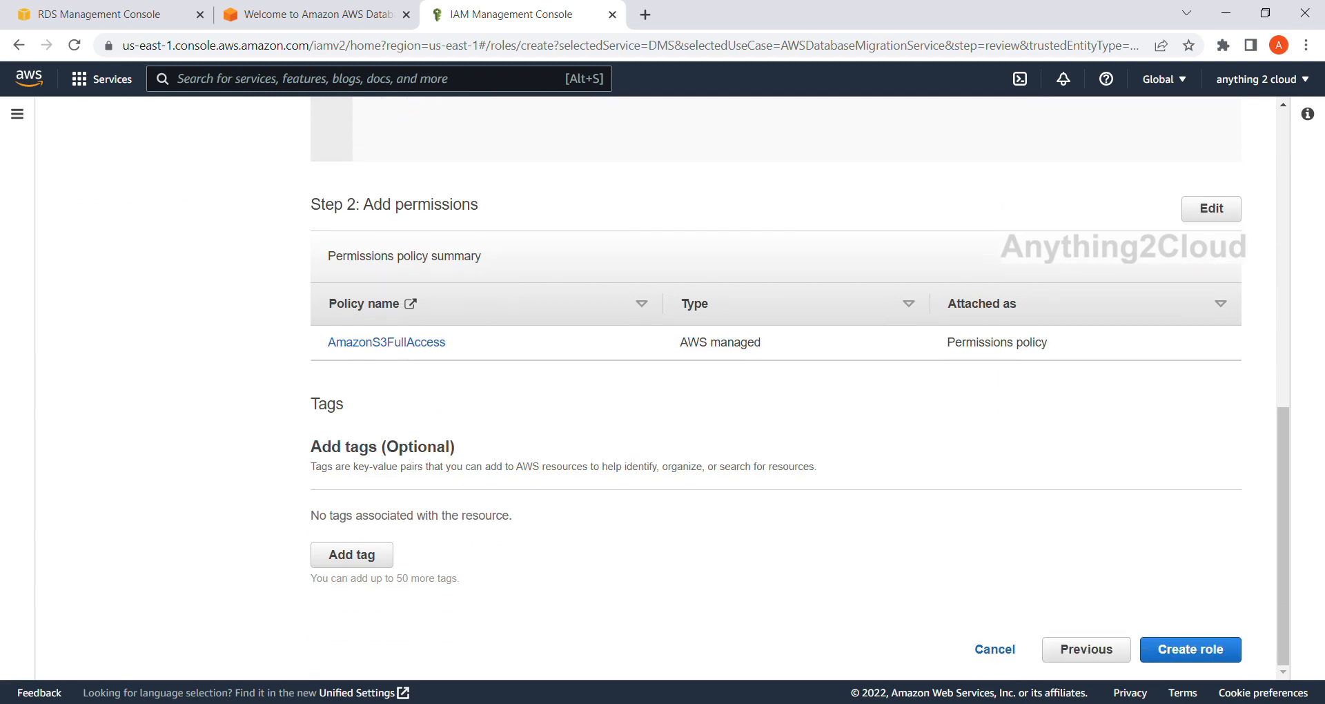
left_click(1207, 652)
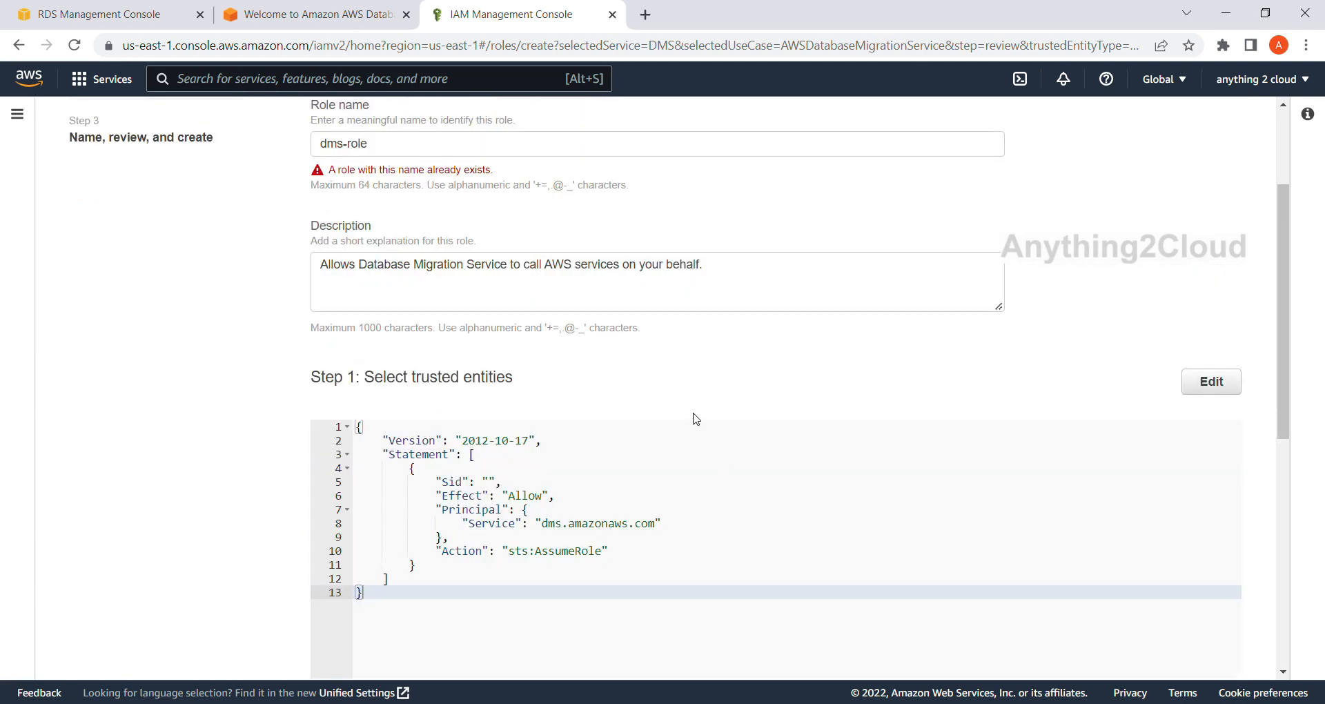
Change the role name to dms-cdc-role and create the role.
scroll(696, 419, "up", 3)
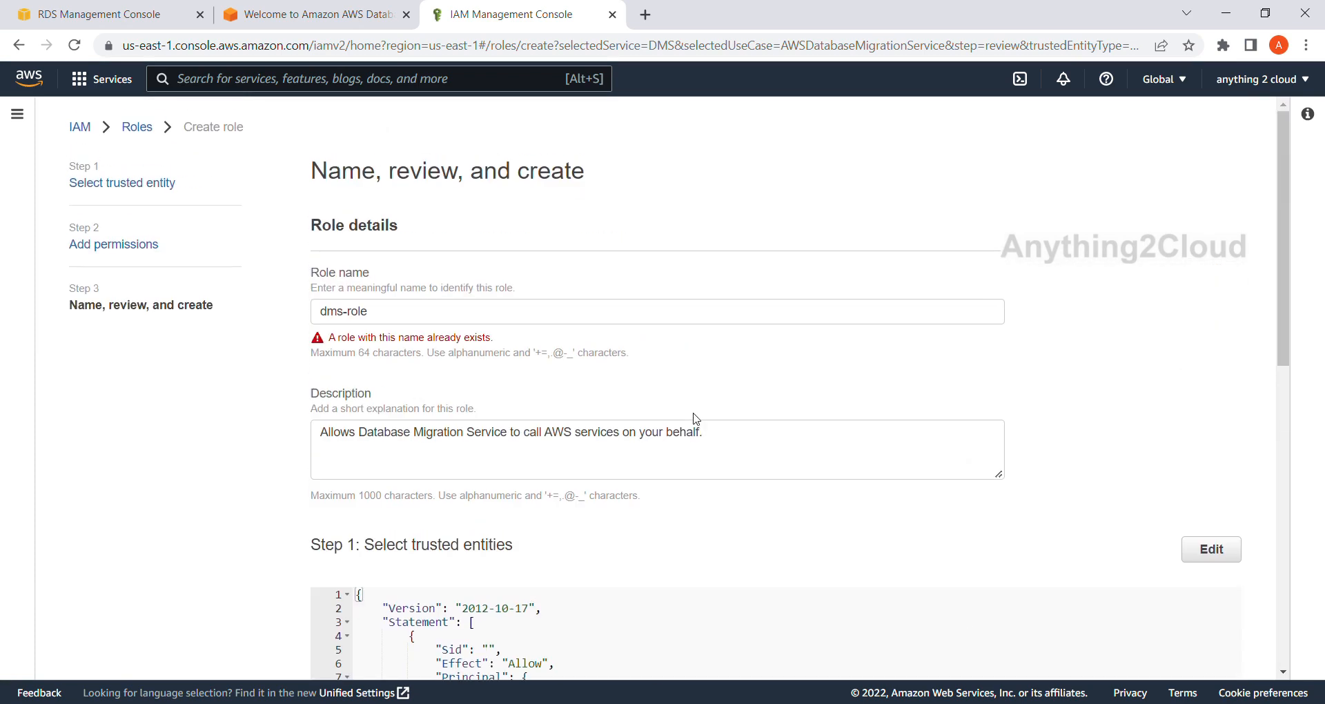
left_click(349, 315)
type("d")
key("BackSpace")
type("cdc-")
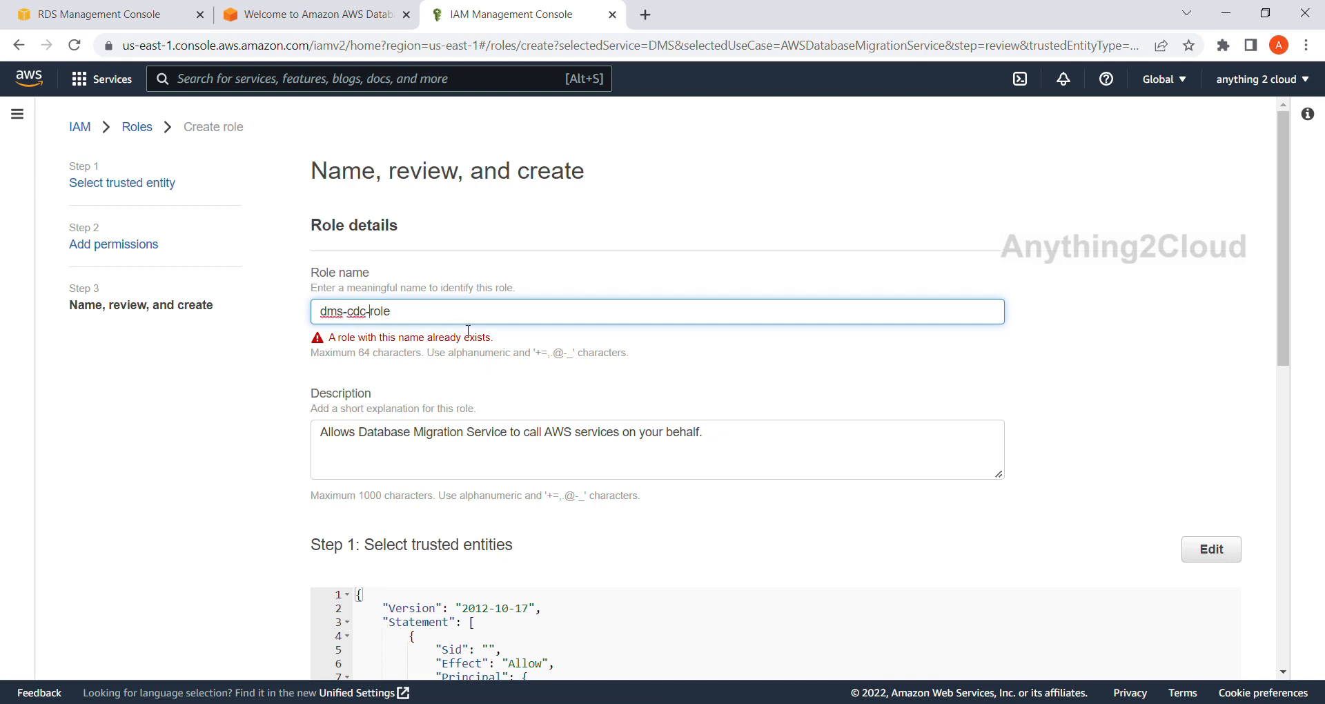
scroll(465, 334, "down", 9)
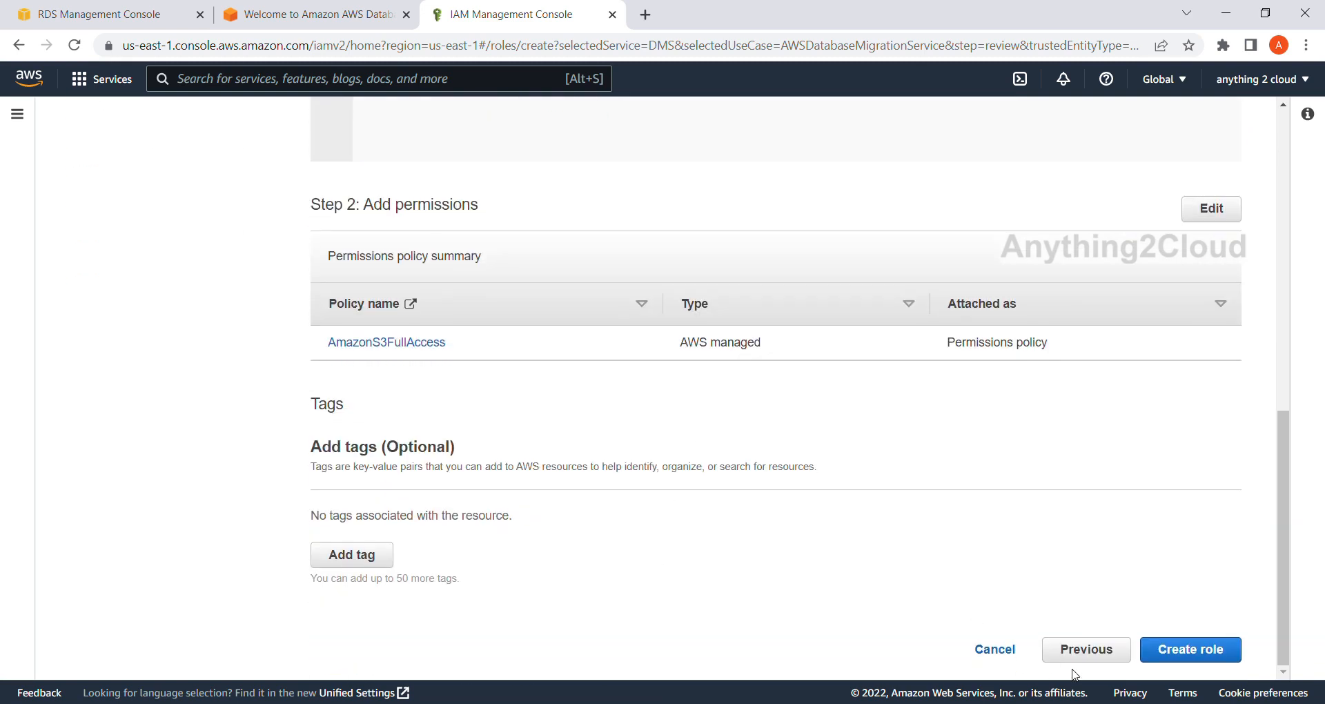
left_click(1189, 652)
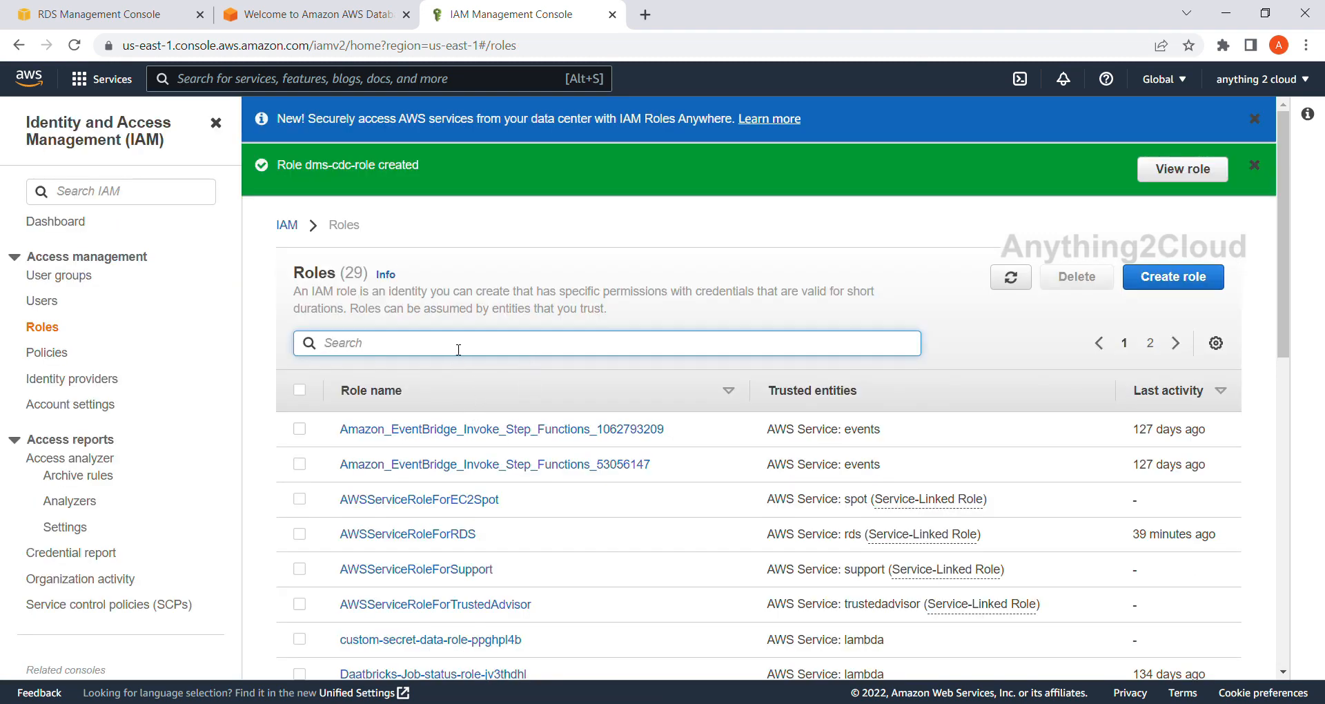
Copy the ARN of dms-cdc-role into the DMS endpoint's service access role field and run the endpoint connection test.
left_click(1186, 174)
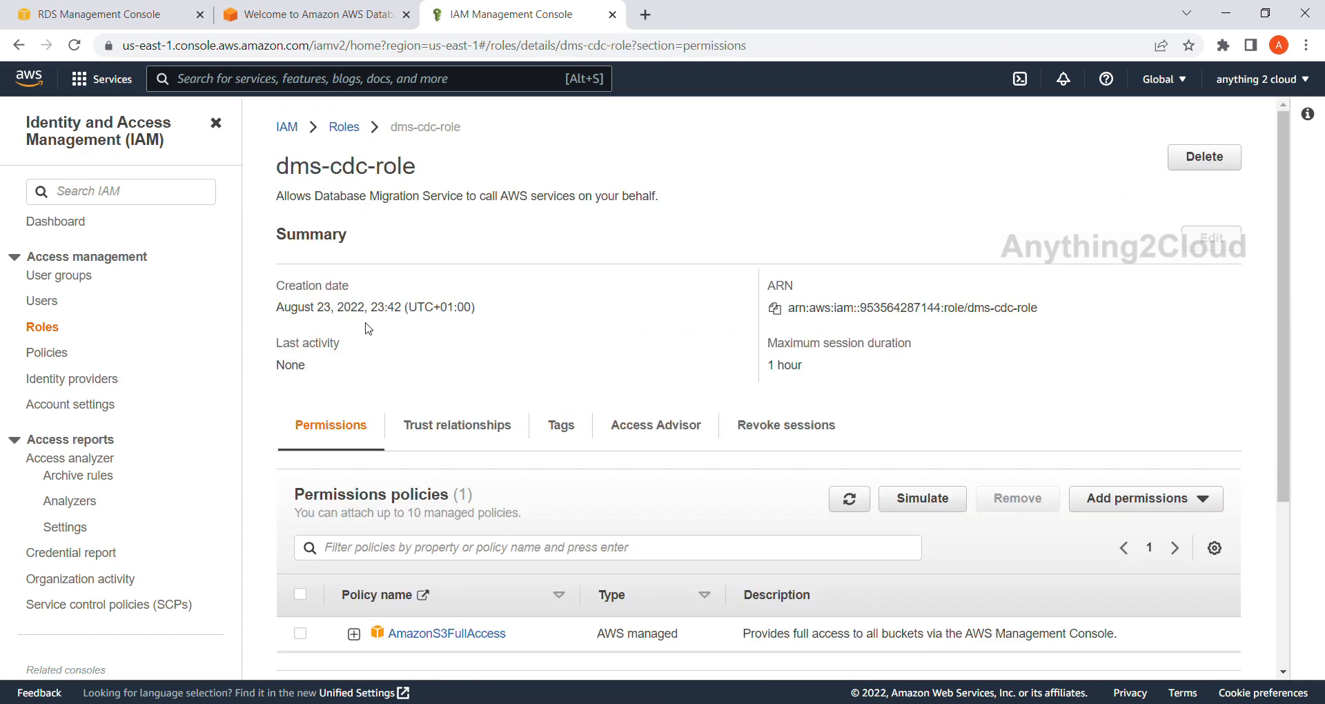
left_click(775, 311)
left_click(258, 14)
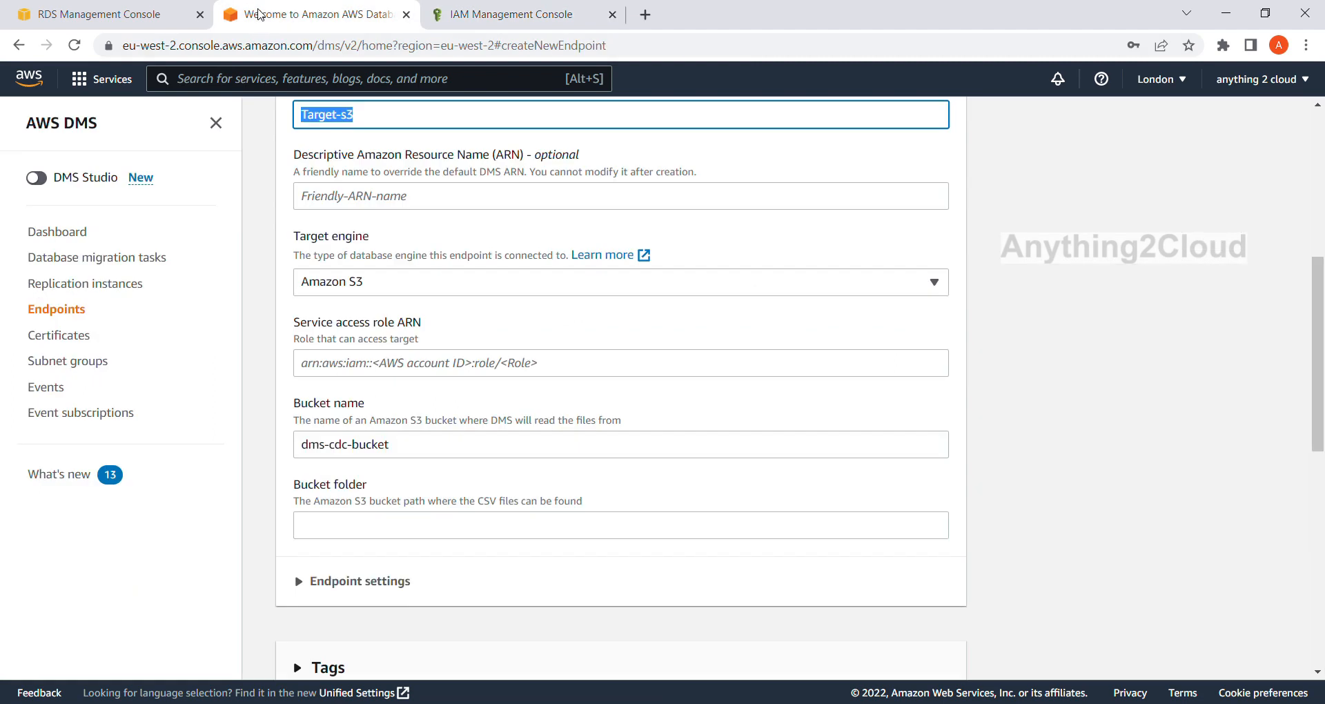
left_click(420, 363)
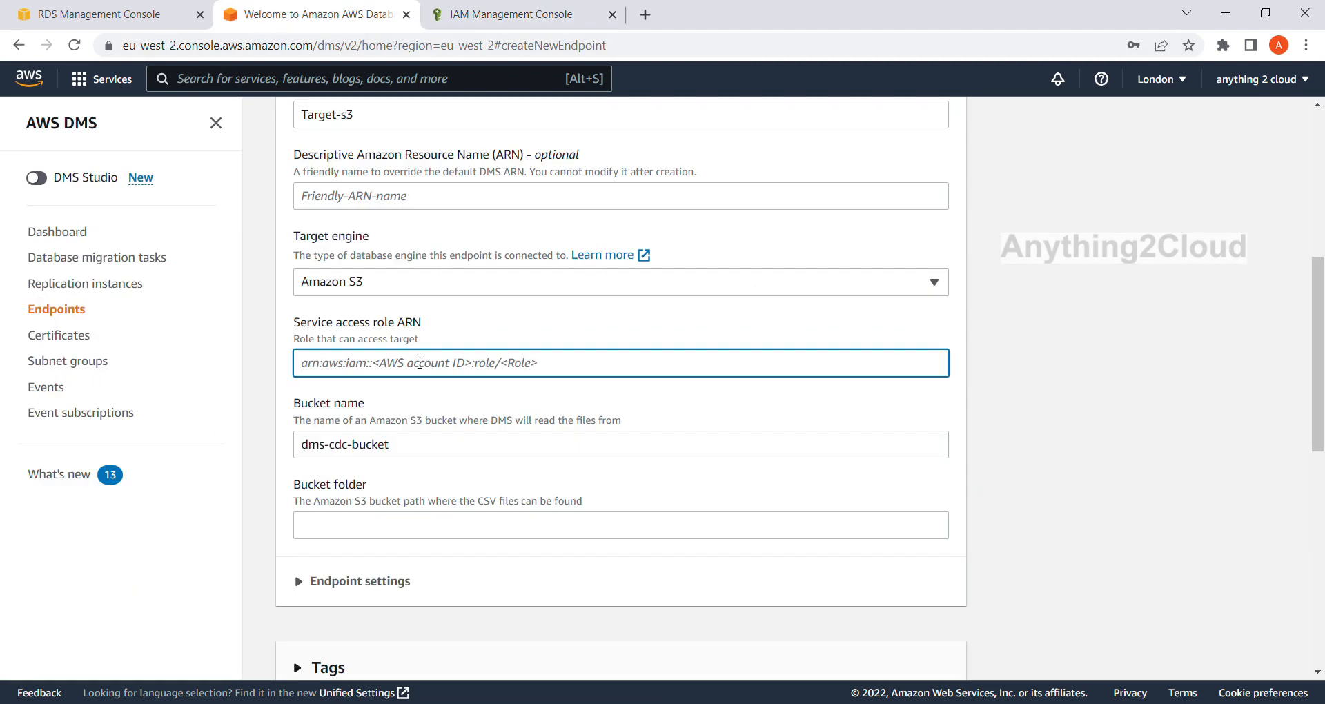
key("ctrl+v")
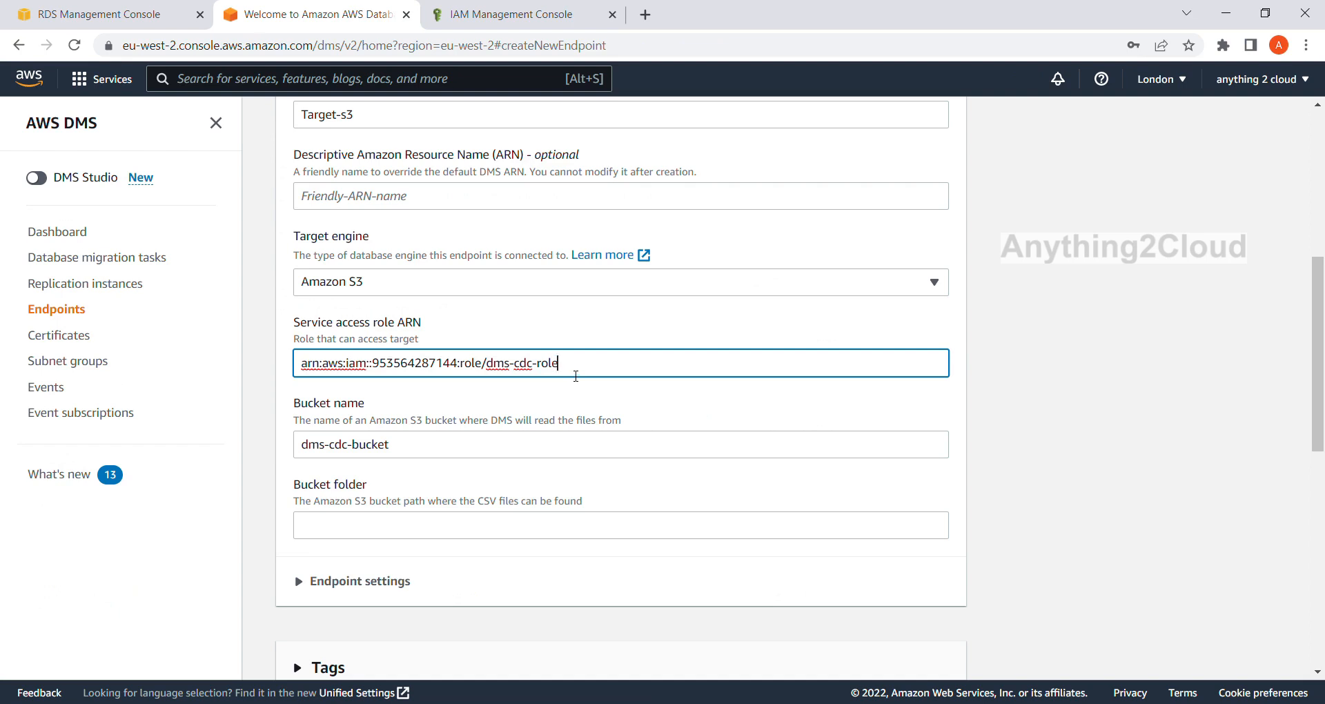
scroll(576, 371, "down", 9)
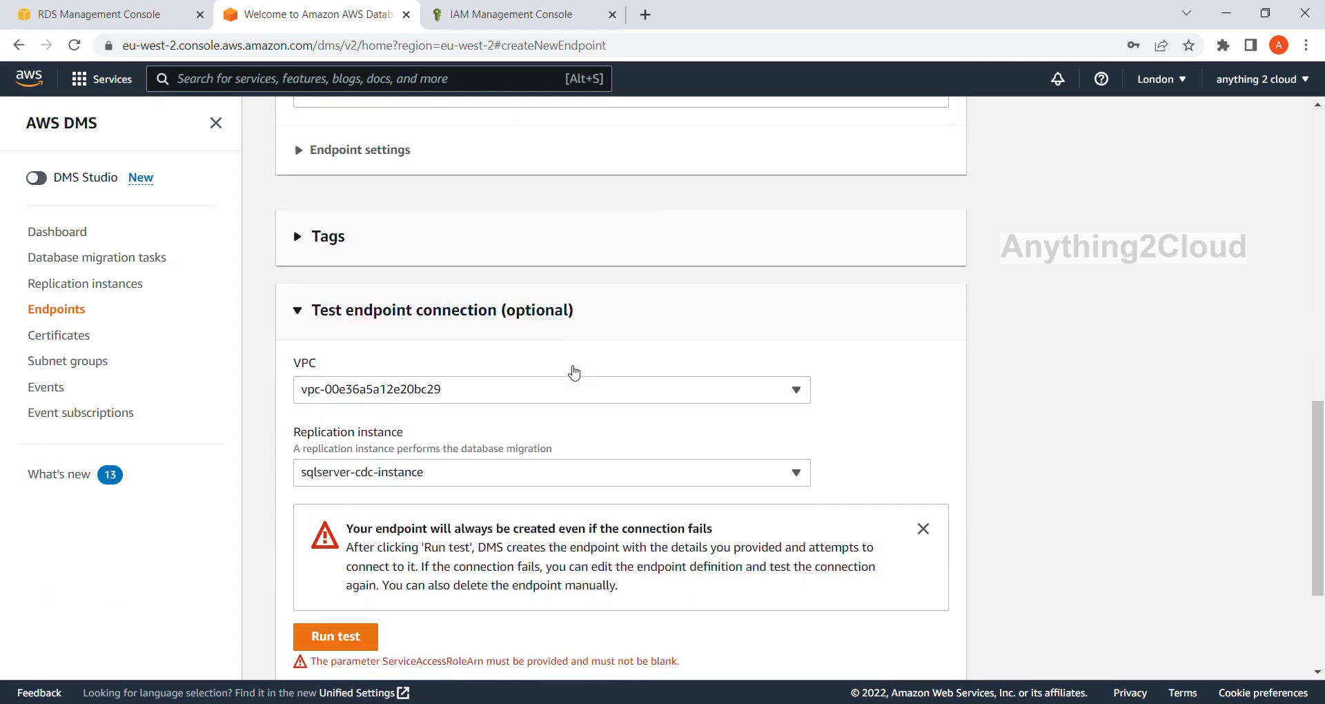
left_click(345, 430)
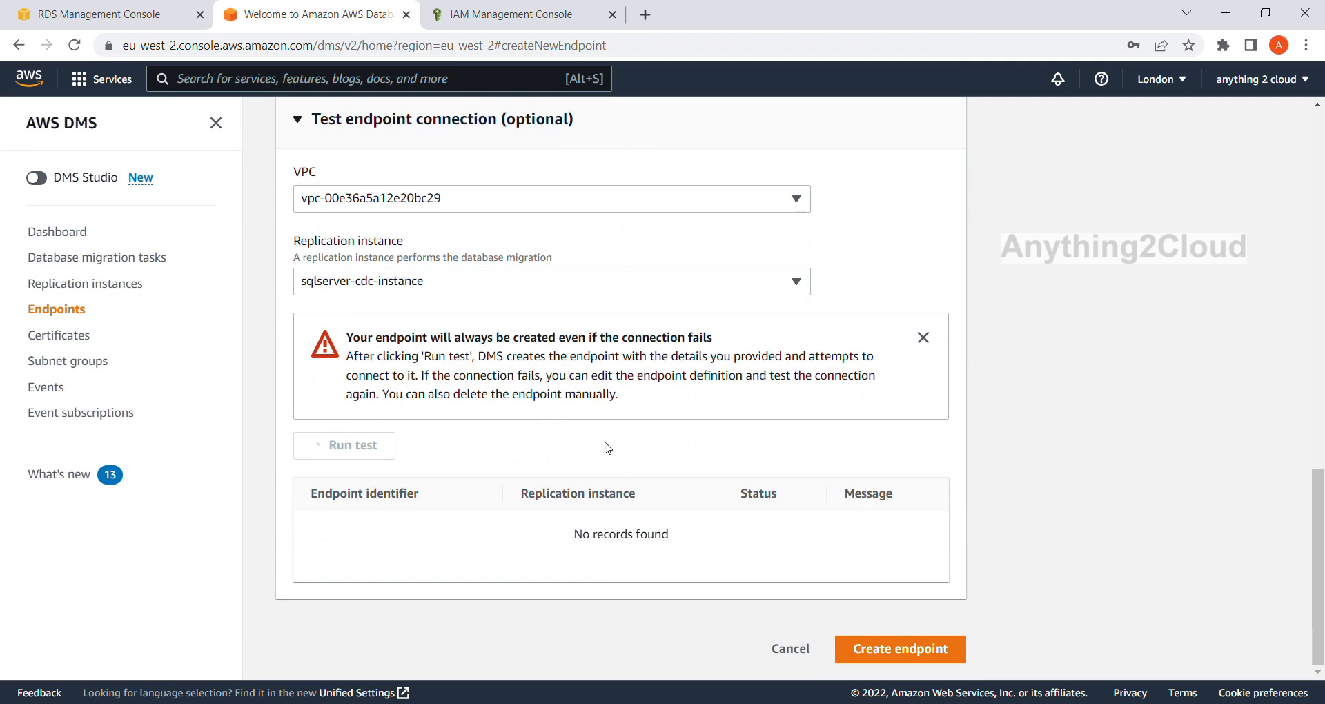
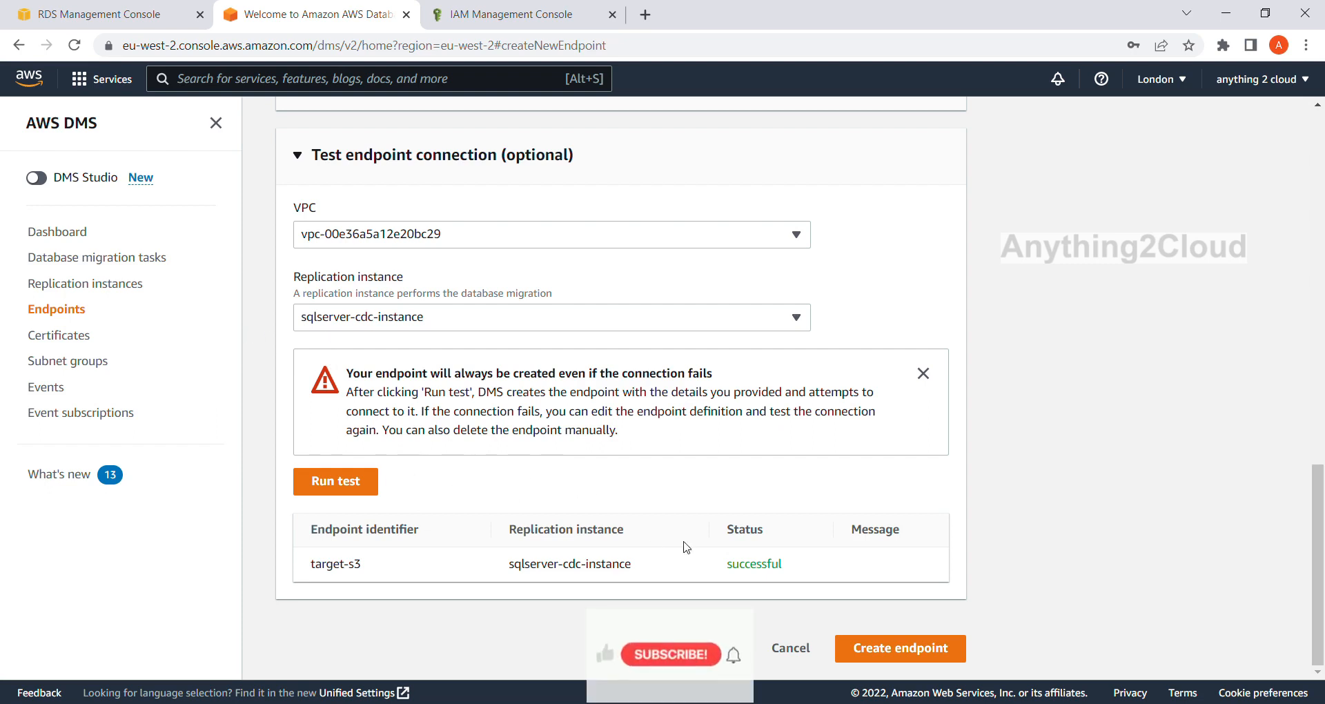
Create the target-s3 endpoint and start a new database migration task.
left_click(885, 650)
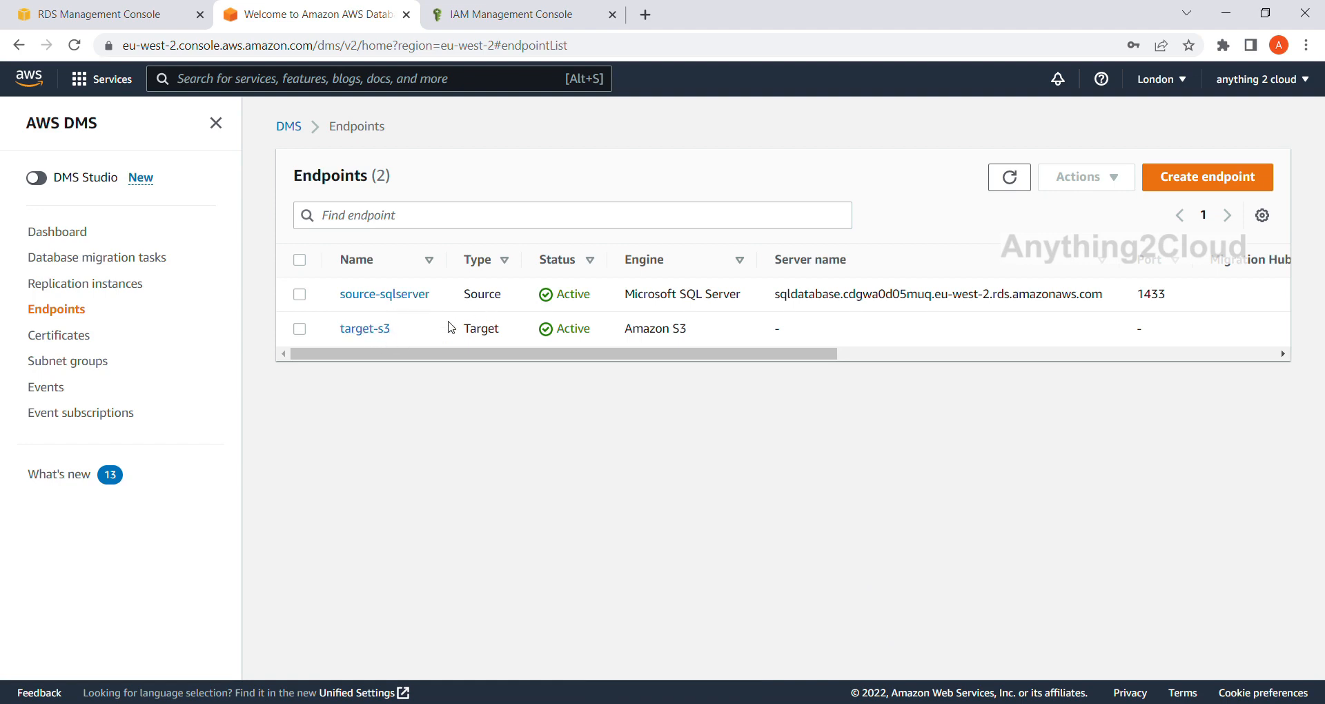
left_click(87, 264)
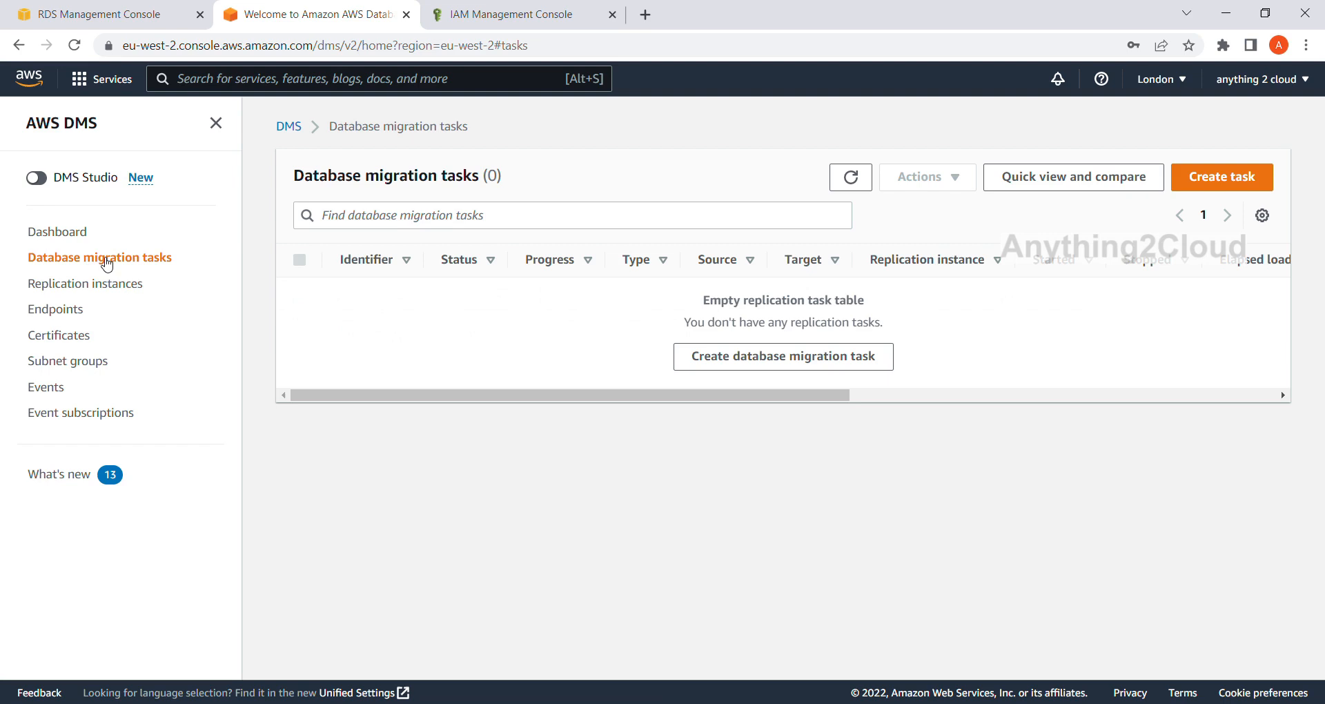
left_click(1217, 181)
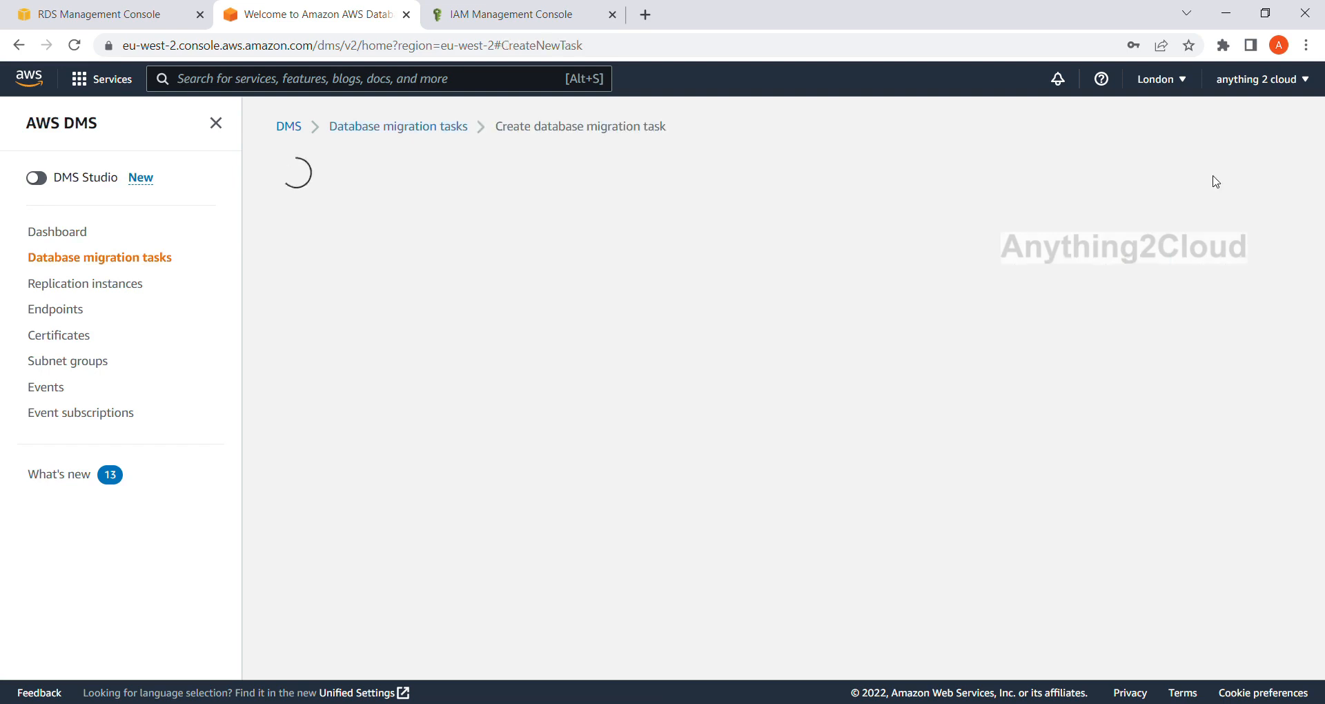
Set the task identifier to sqlserver-s3-cdc and choose sqlserver-cdc-instance as the replication instance.
left_click(399, 315)
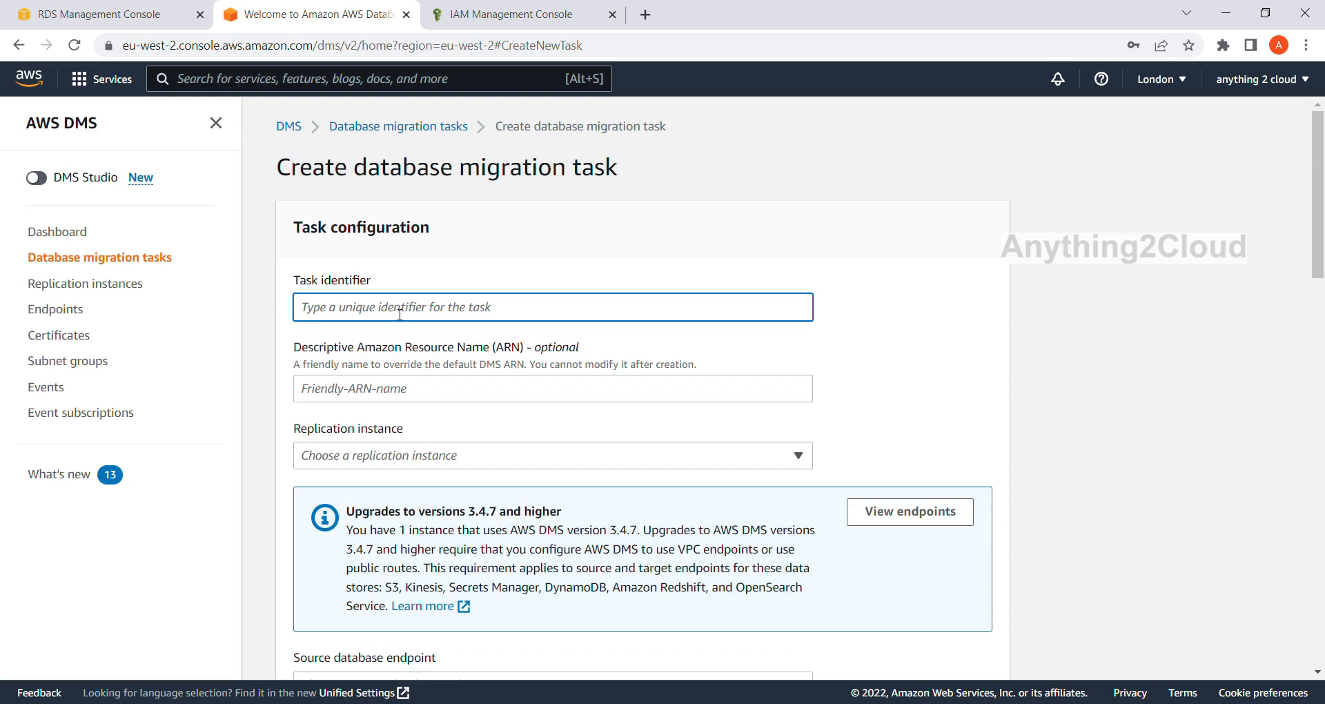
type("c")
key("BackSpace")
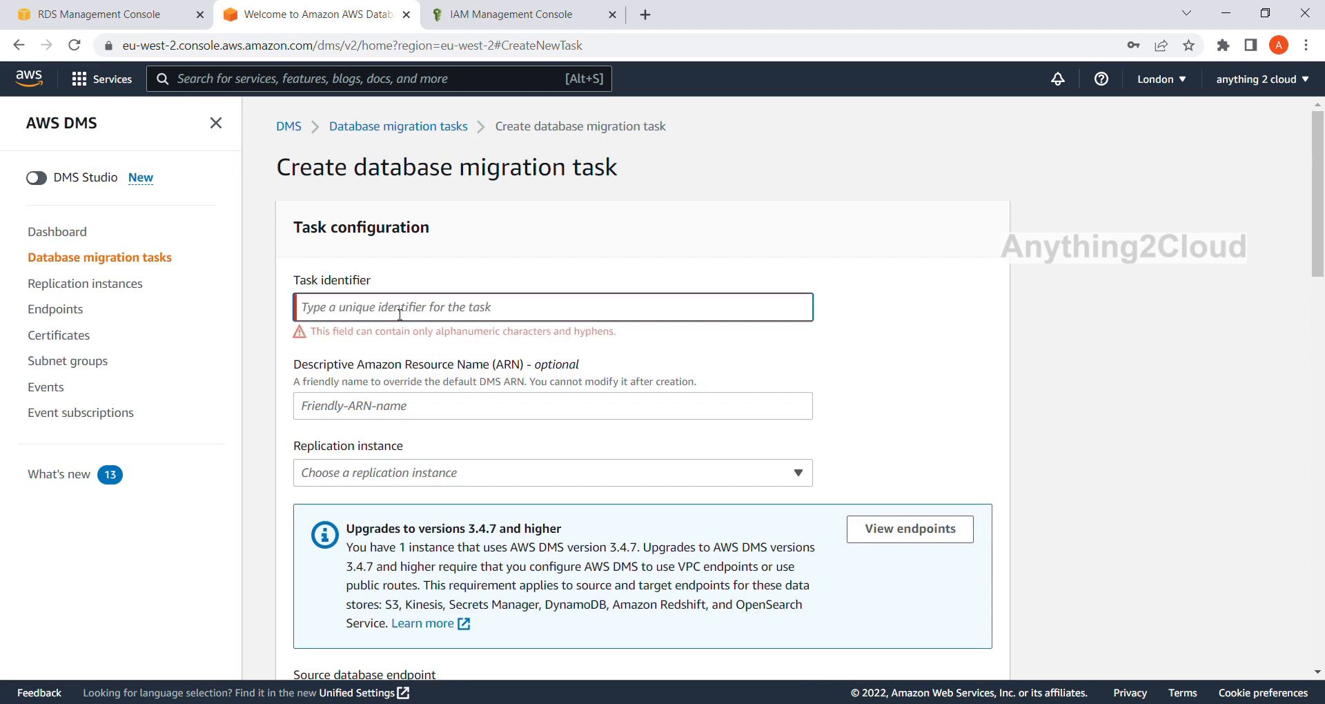
type("sqlserver-s3-cdc")
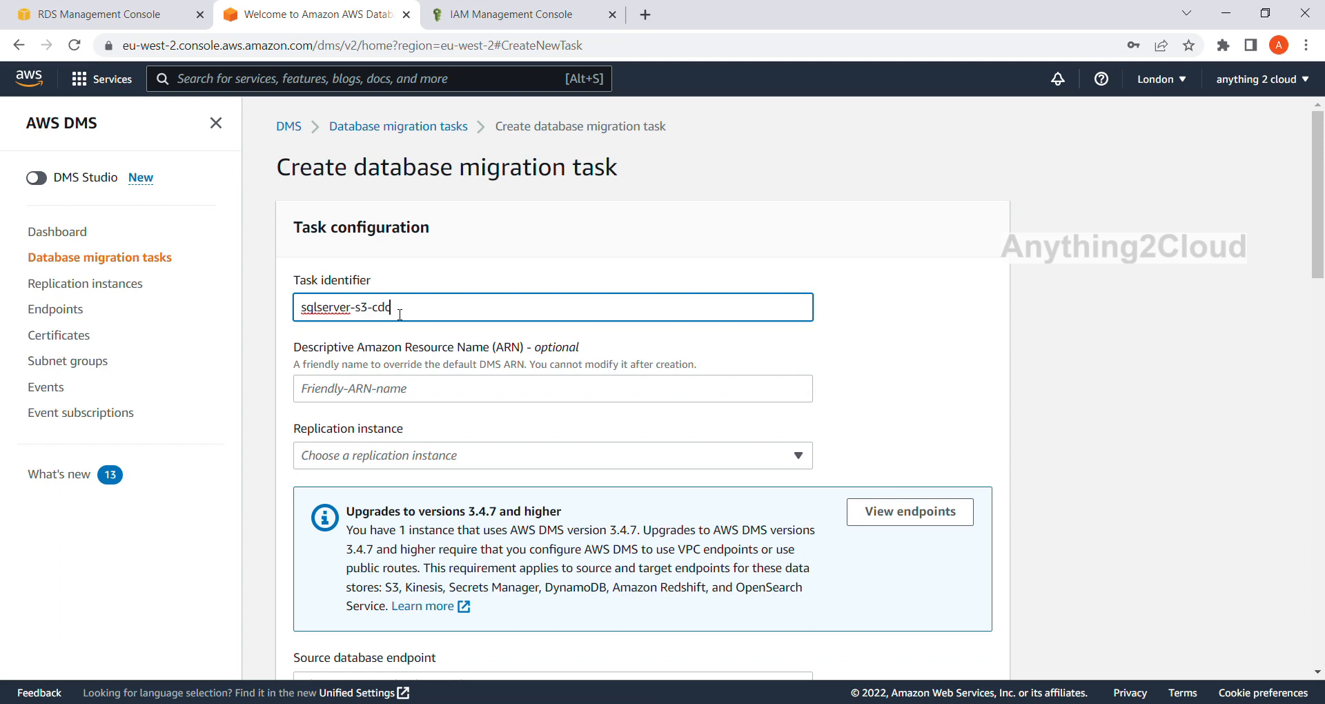
scroll(639, 348, "down", 1)
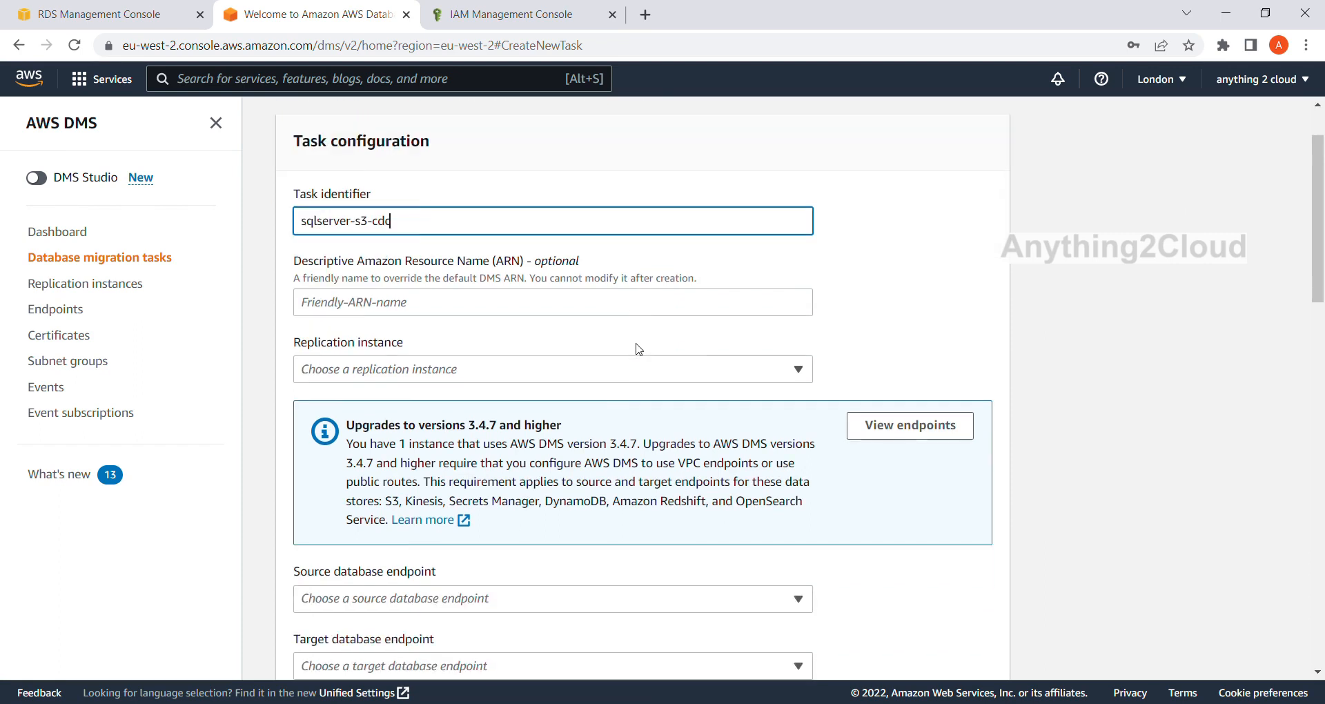
scroll(369, 324, "down", 1)
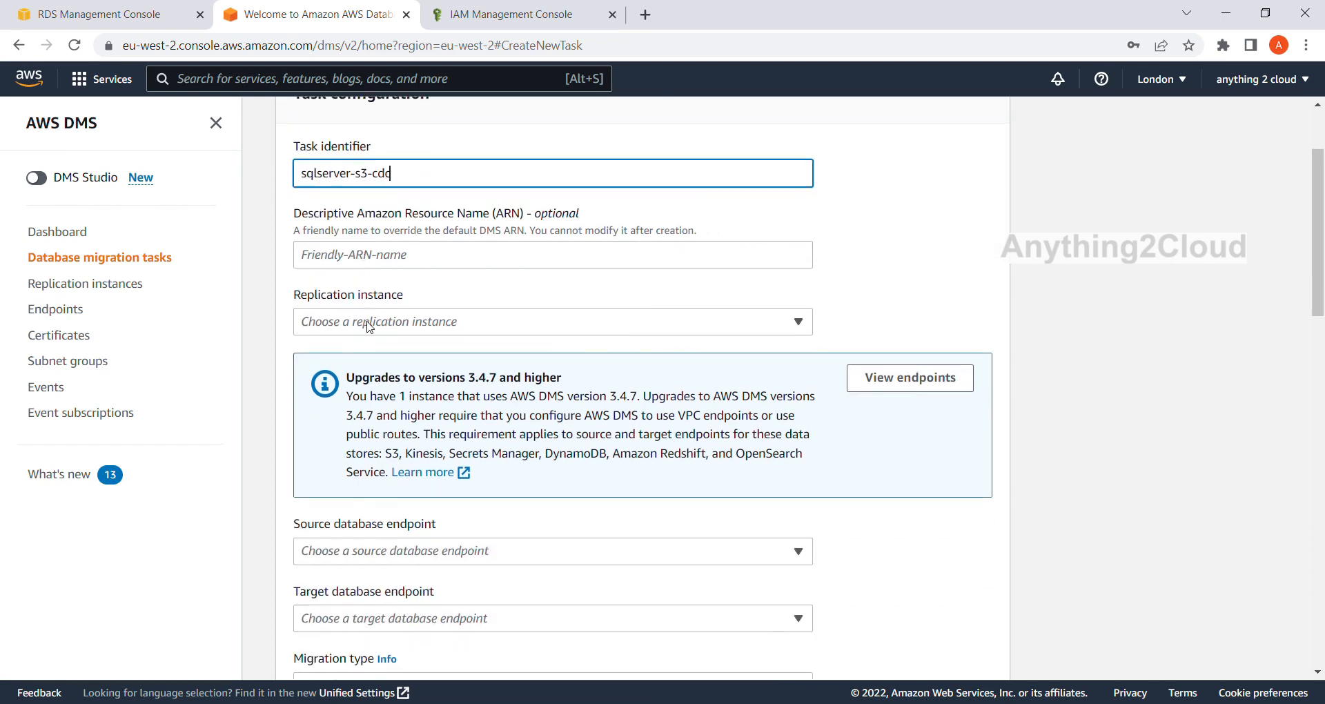
left_click(385, 283)
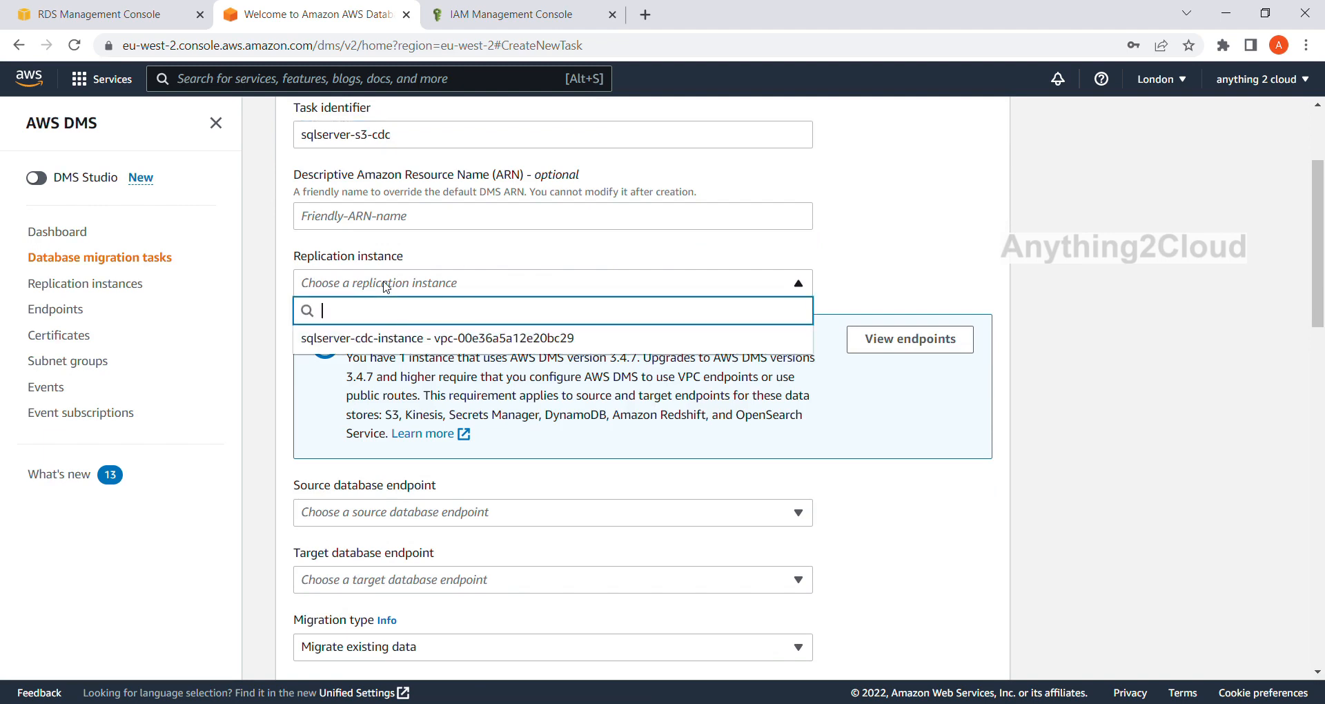
left_click(388, 339)
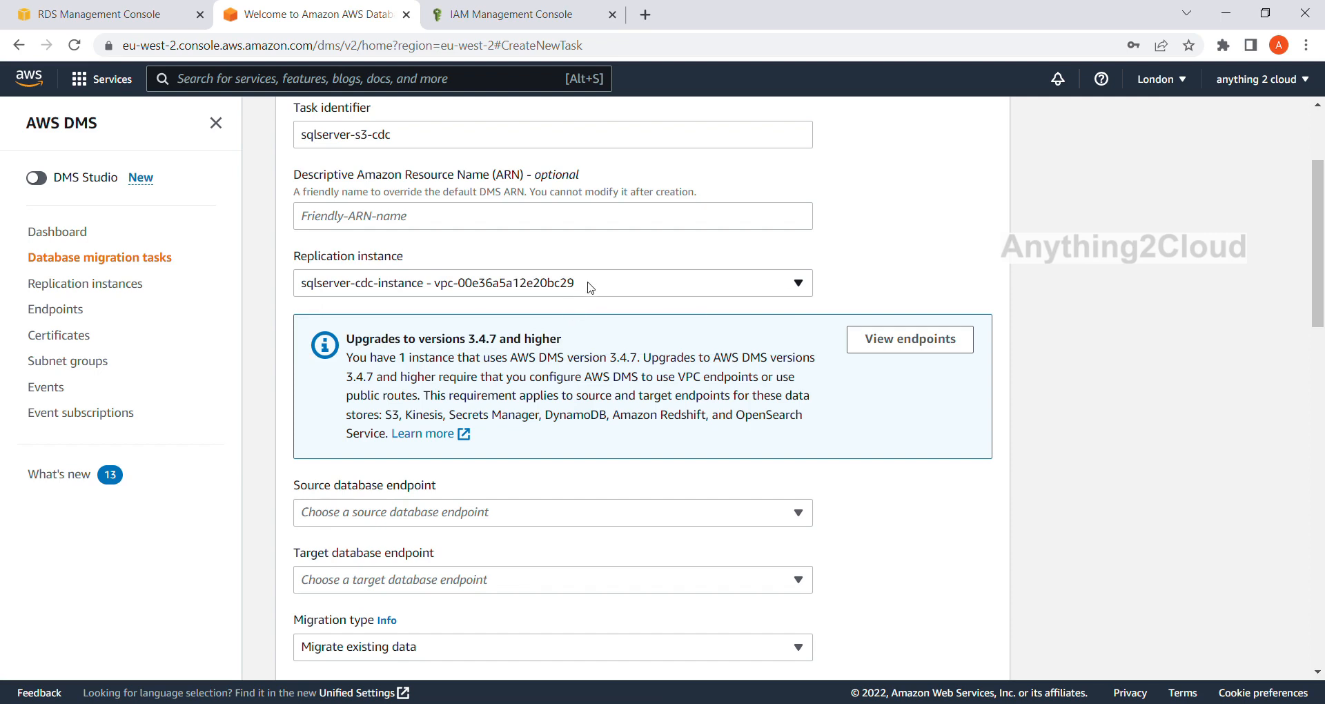
Set the source endpoint to source-sqlserver, the target to target-s3, and the migration type to Migrate existing data and replicate ongoing changes.
scroll(586, 290, "down", 3)
left_click(405, 255)
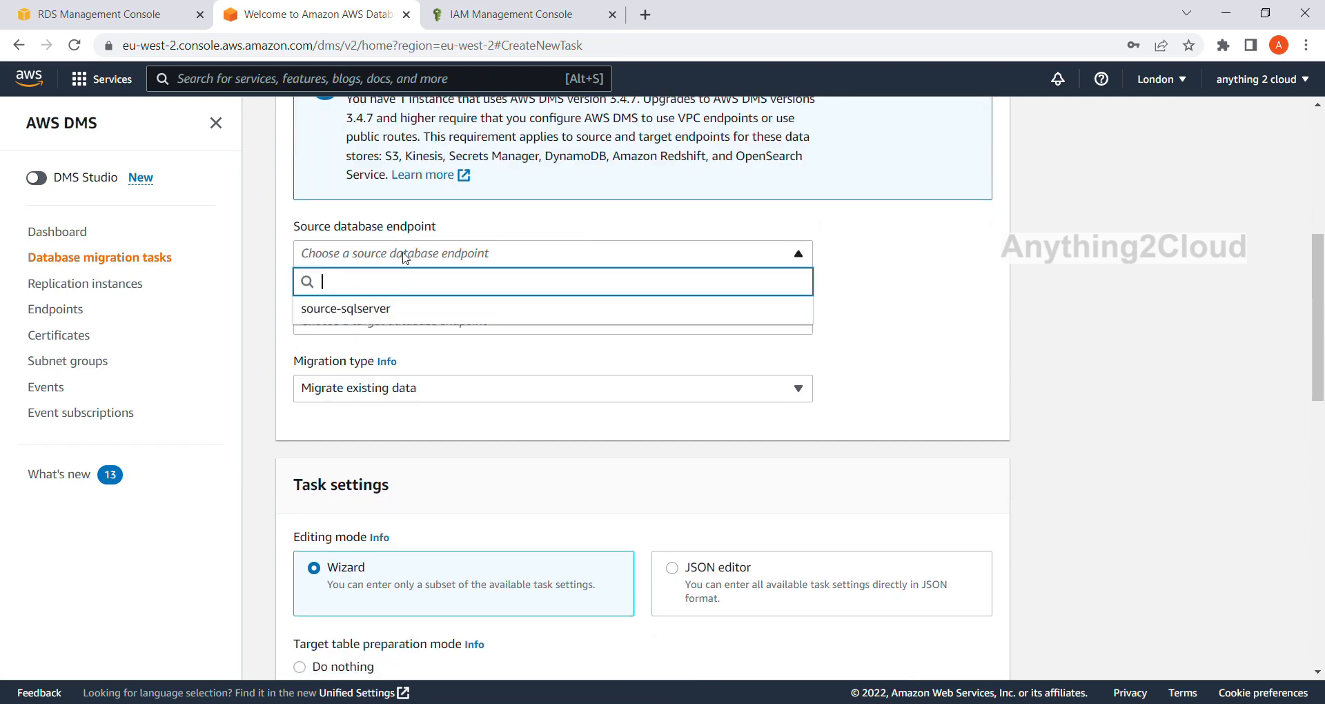
left_click(367, 310)
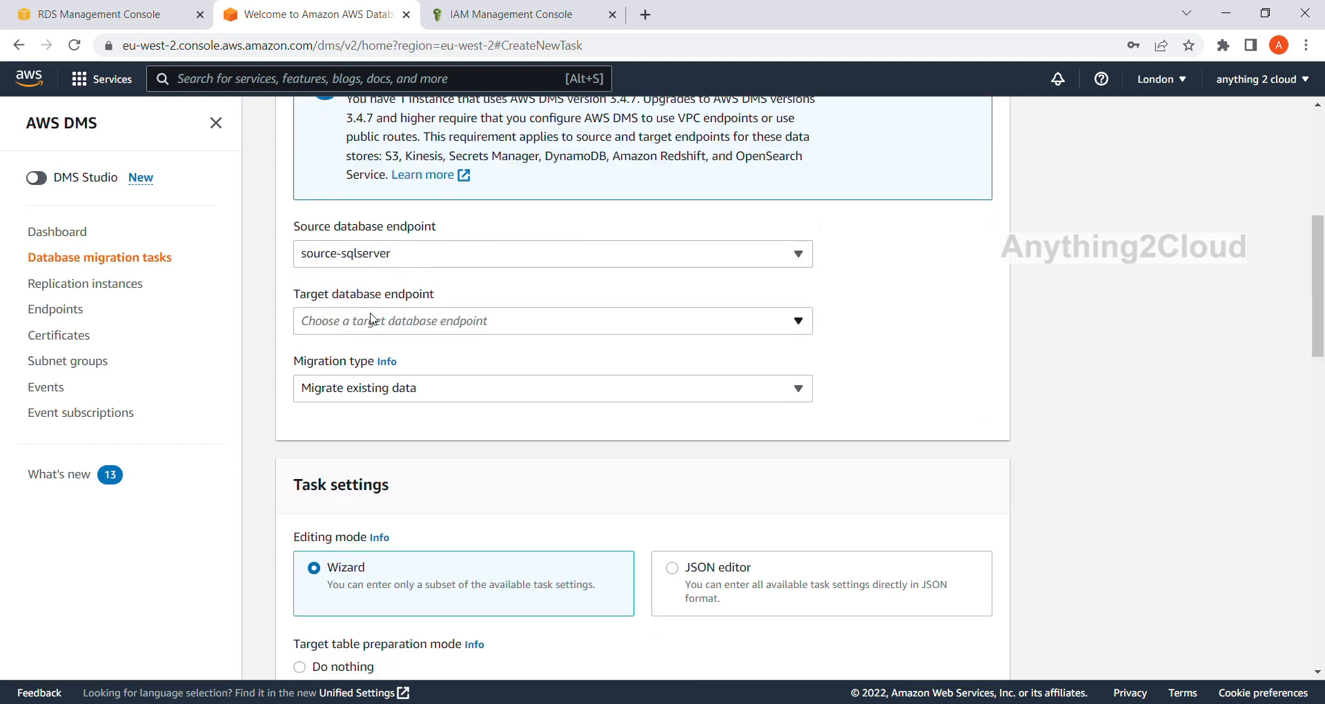
left_click(423, 323)
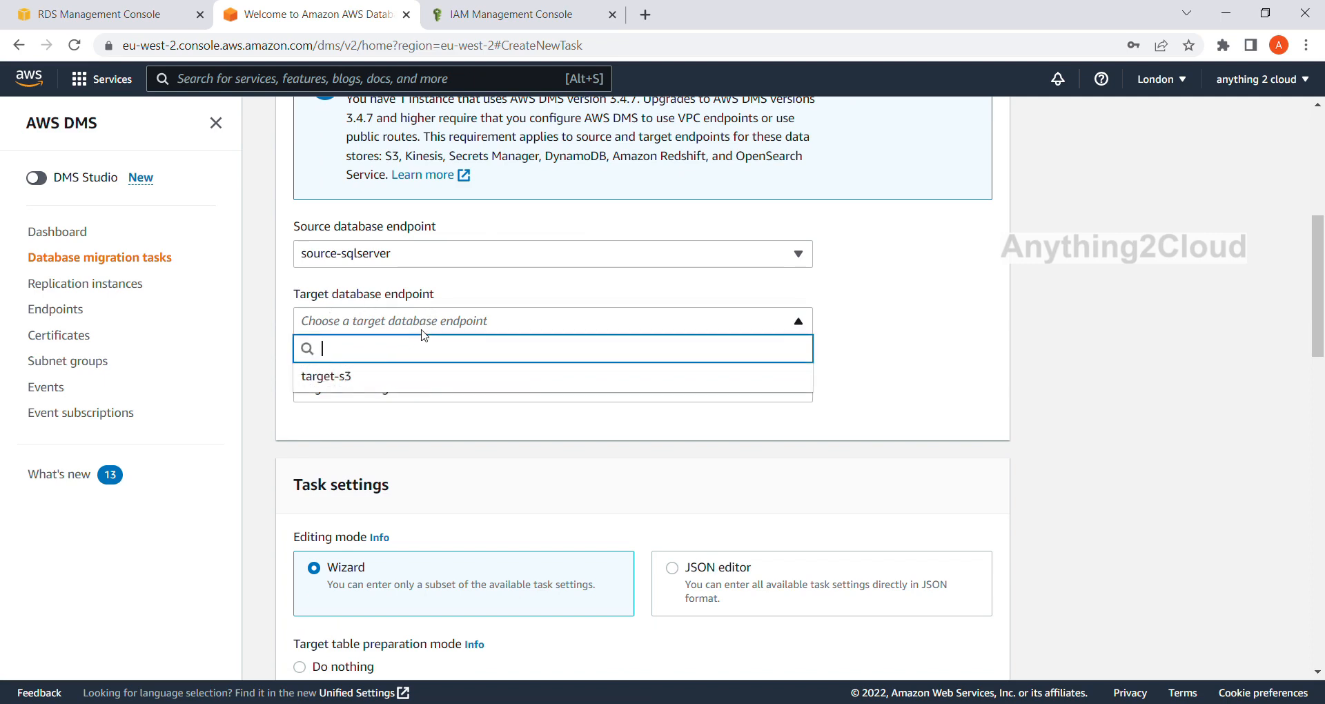
left_click(377, 375)
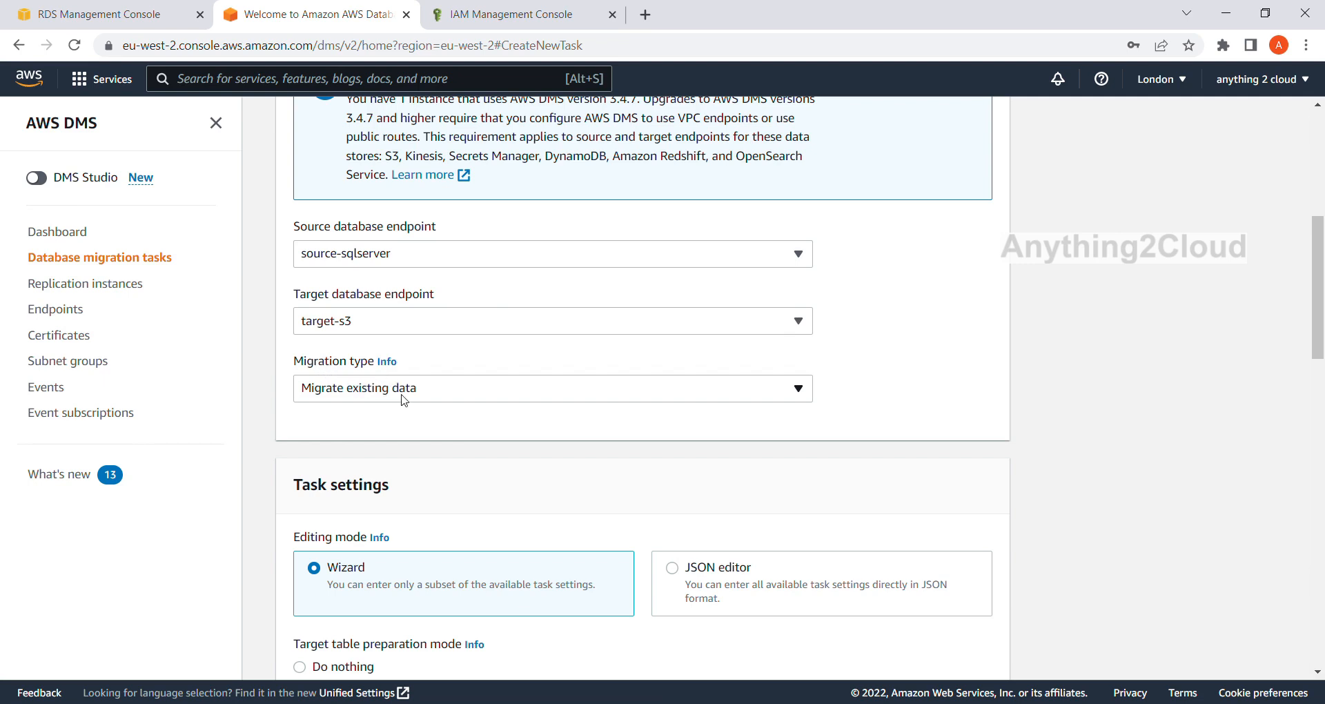
left_click(798, 391)
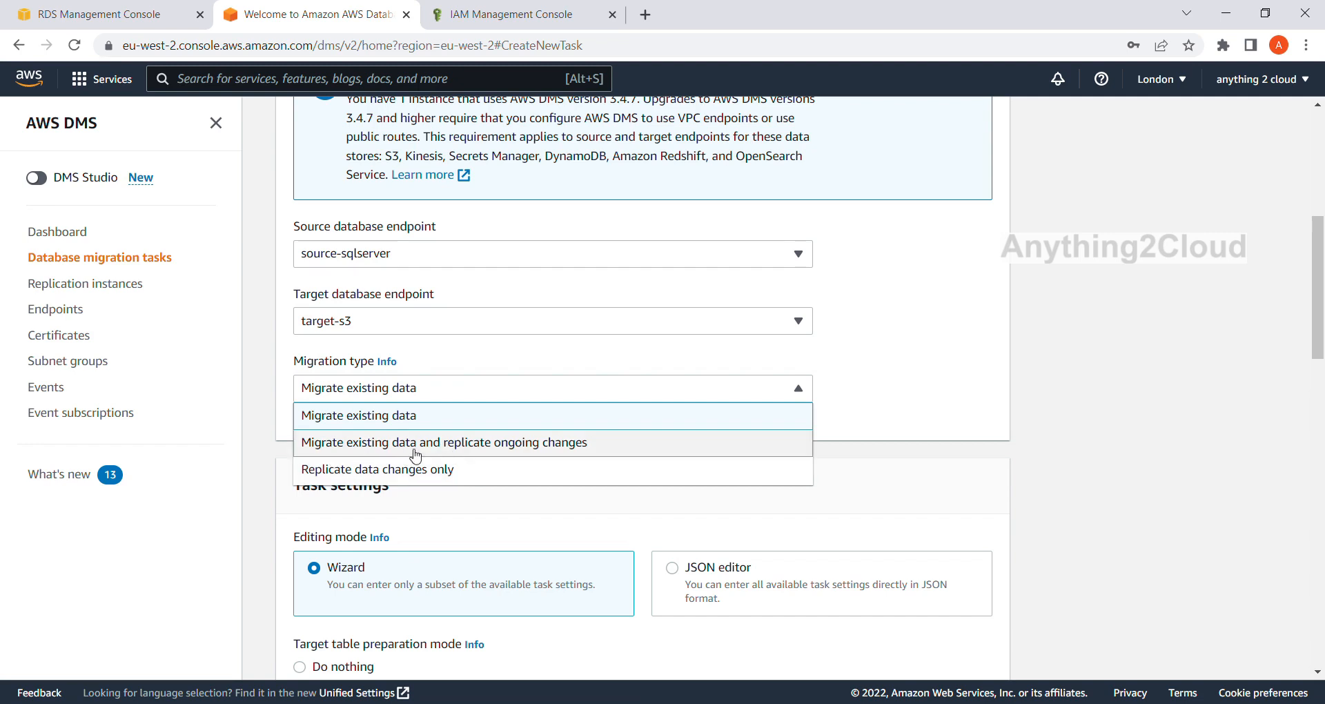
left_click(506, 448)
Review the task settings and set the target table preparation mode to Do nothing.
scroll(505, 447, "down", 1)
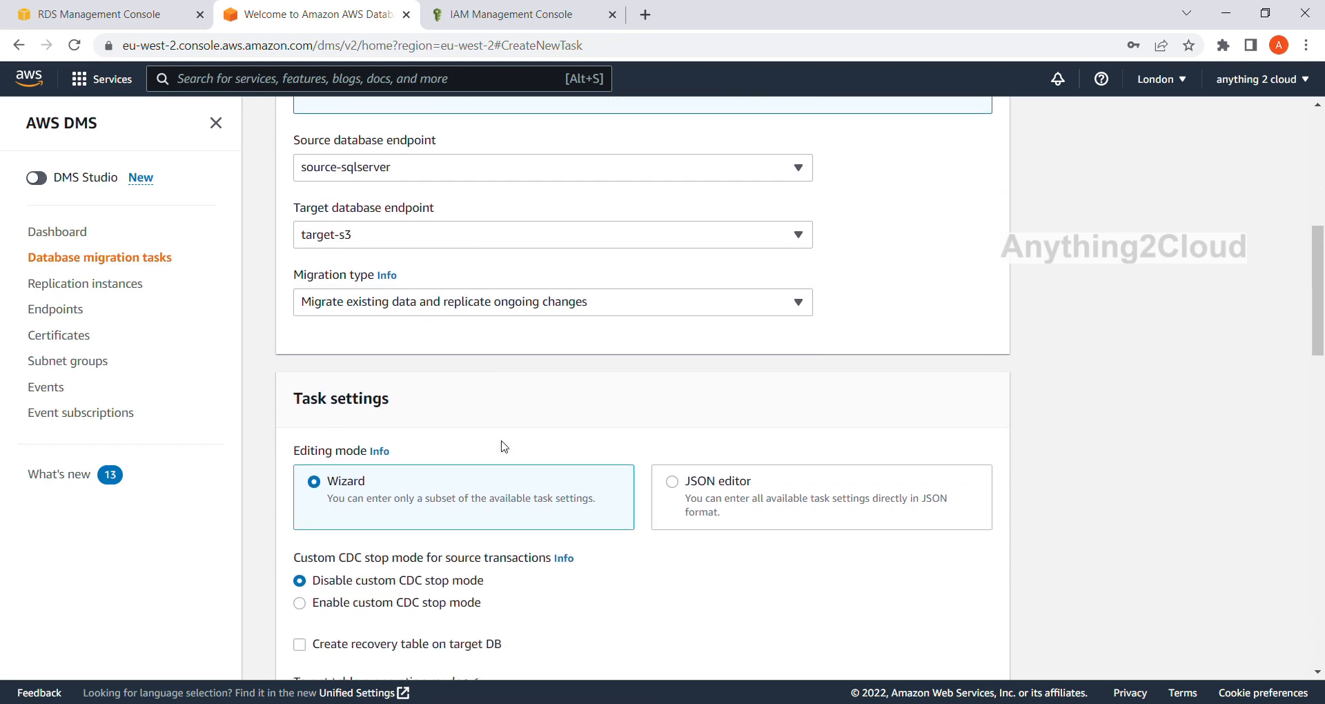
scroll(504, 445, "down", 1)
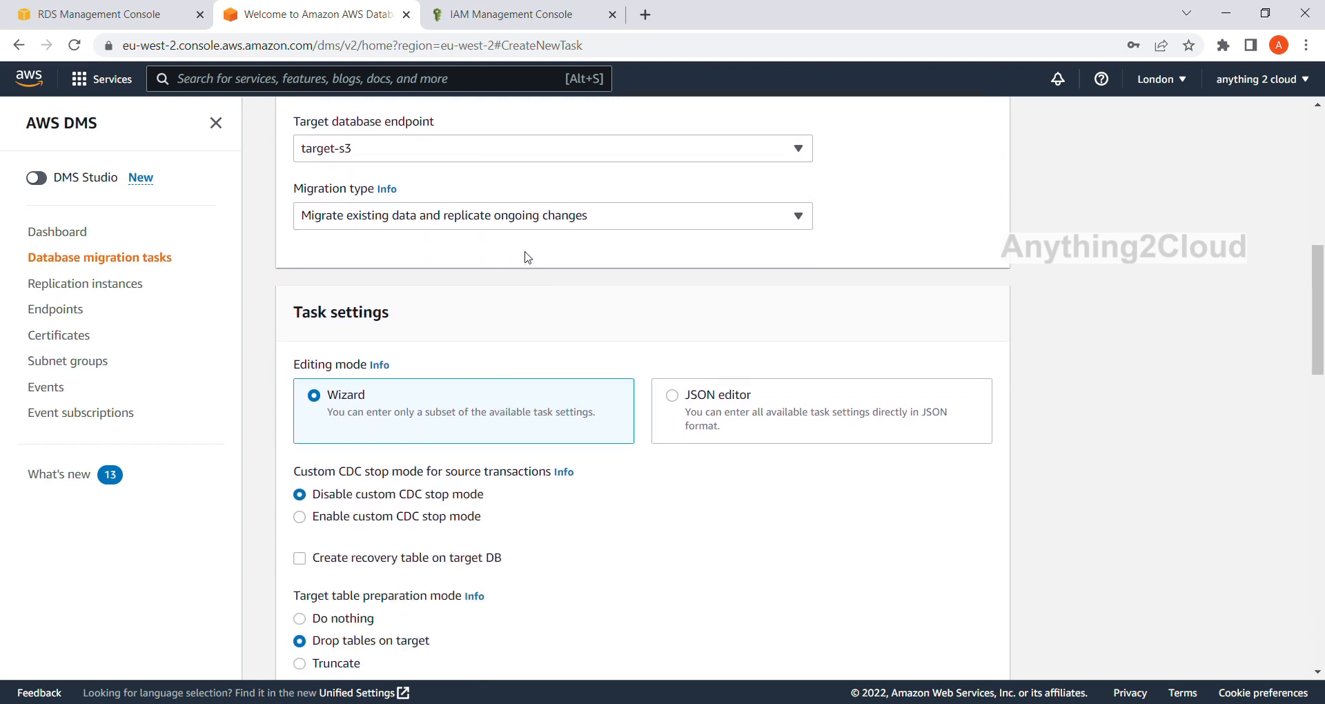
scroll(535, 248, "down", 1)
scroll(535, 247, "up", 1)
scroll(570, 224, "down", 1)
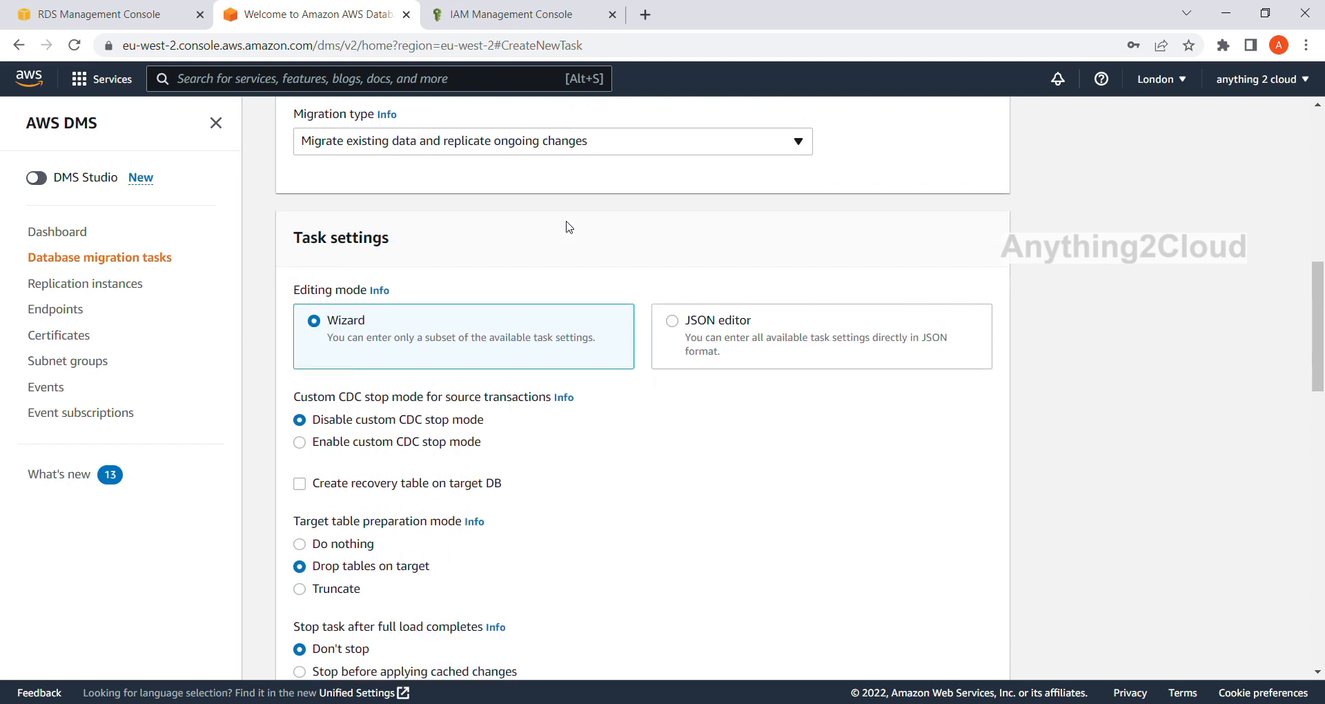
scroll(351, 234, "down", 1)
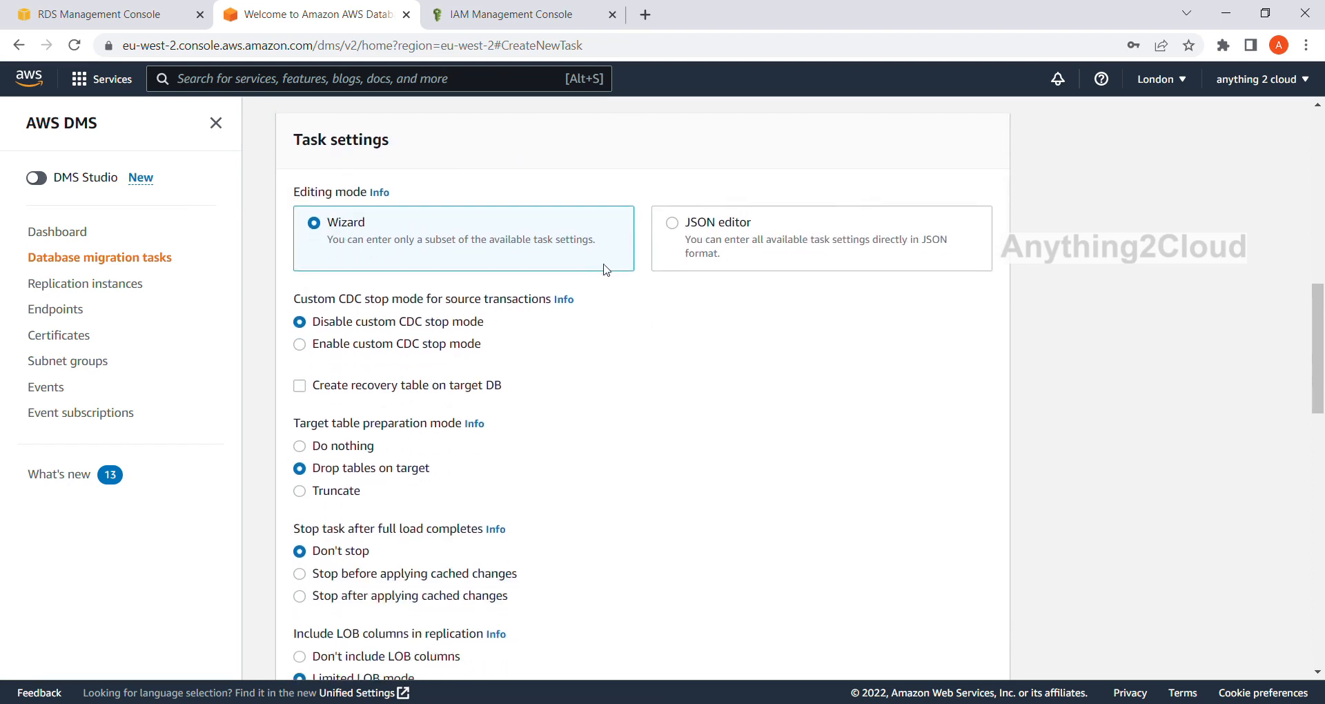
scroll(583, 302, "down", 1)
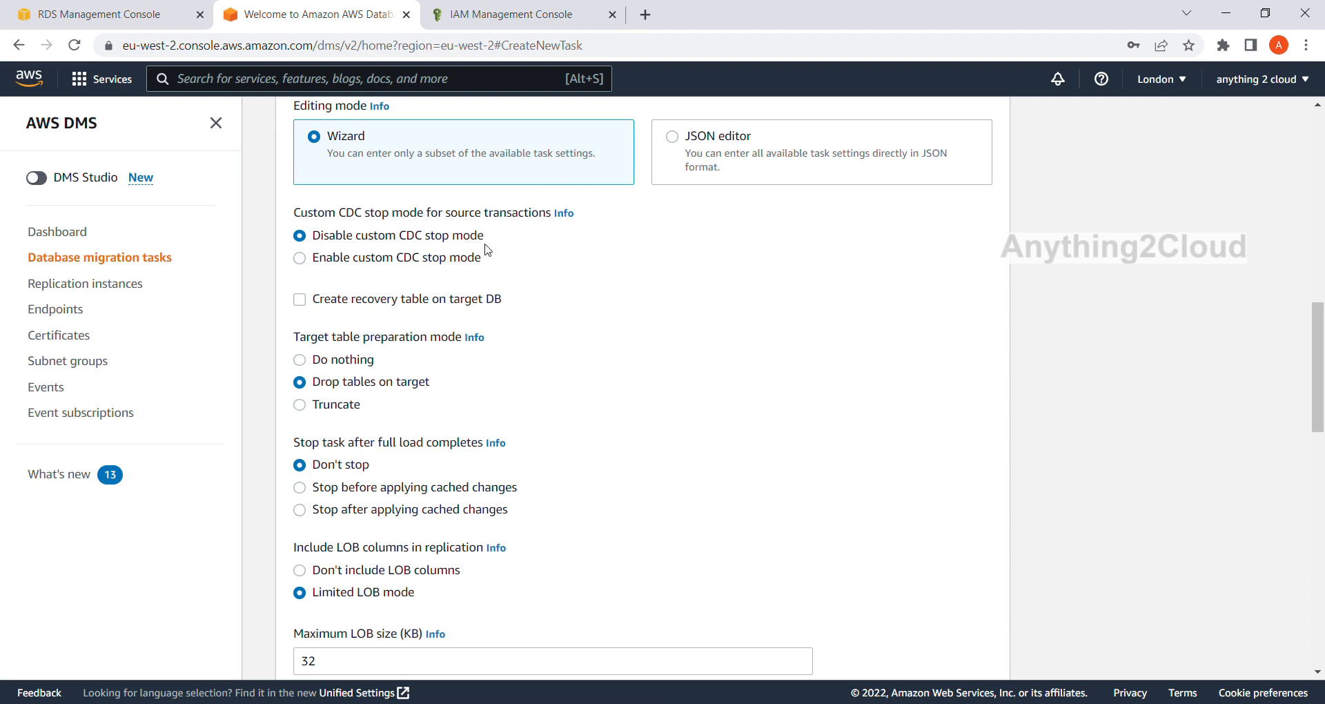
scroll(518, 262, "down", 1)
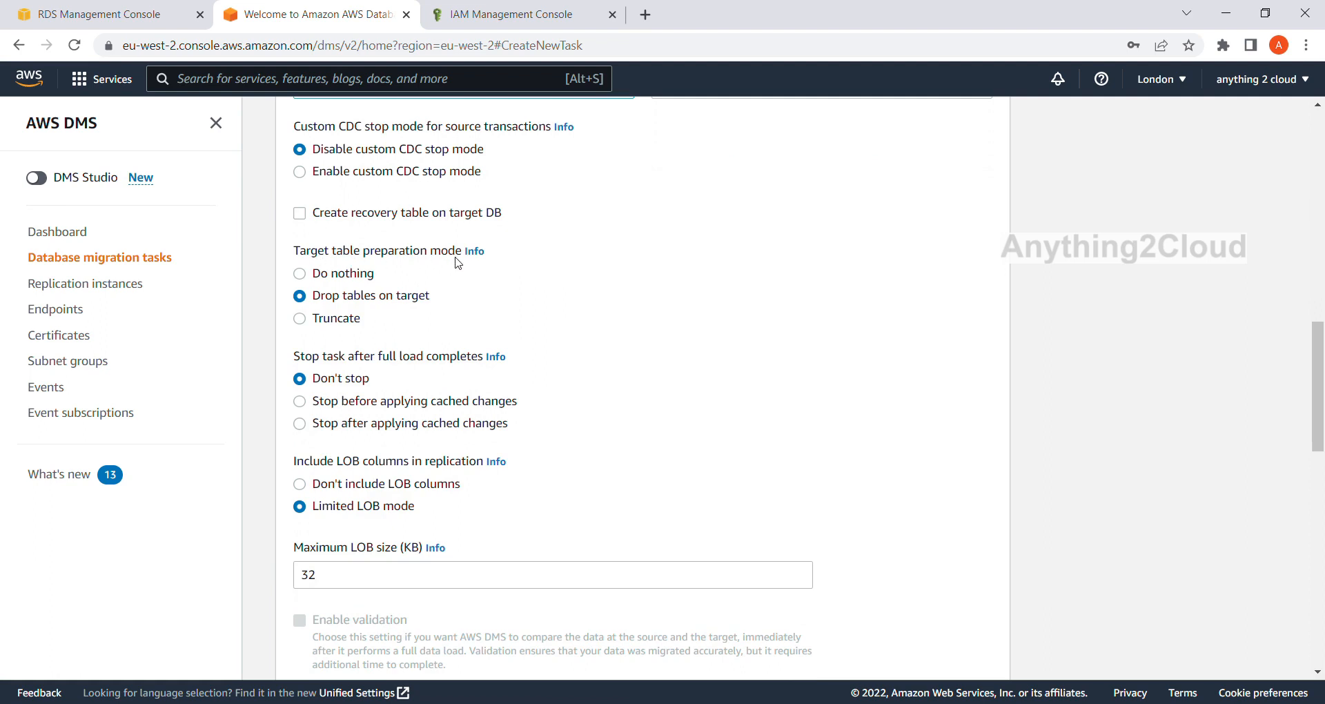
left_click(301, 274)
Add a selection rule to the table mappings and set its schema option to Enter a schema.
scroll(411, 403, "down", 1)
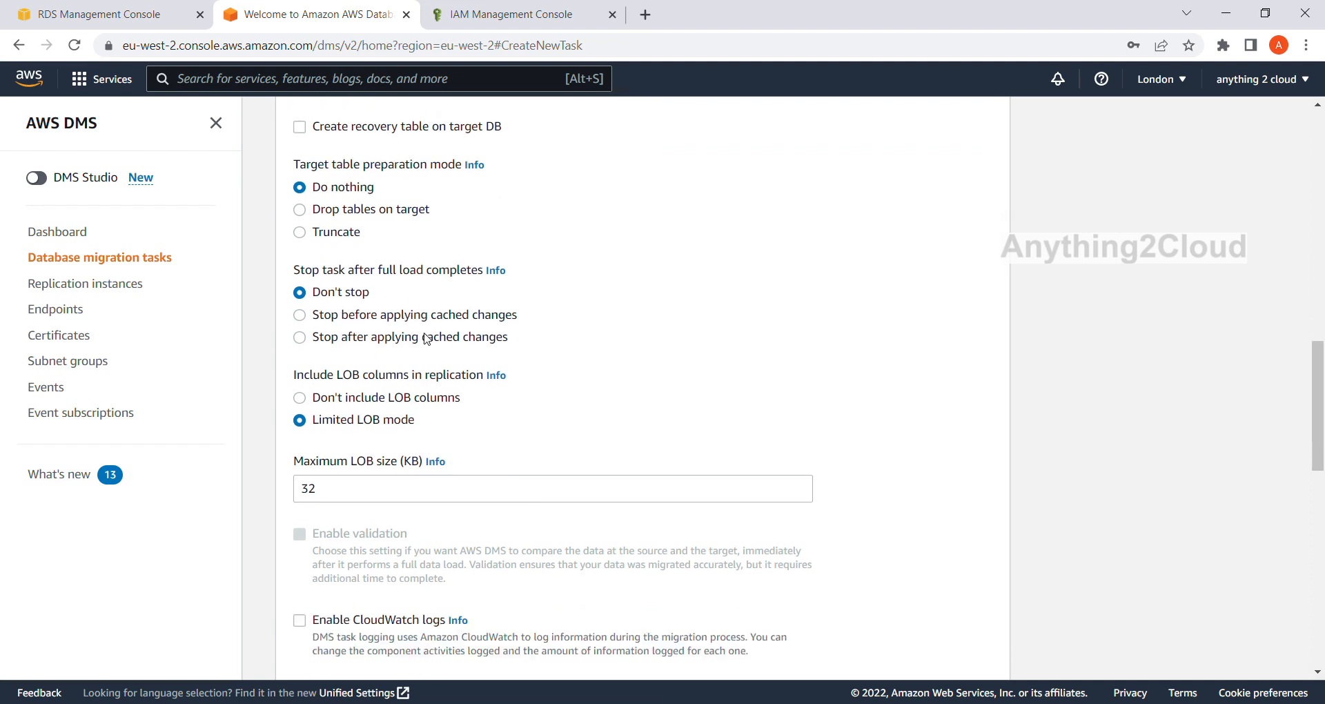
scroll(423, 321, "down", 1)
scroll(427, 323, "down", 3)
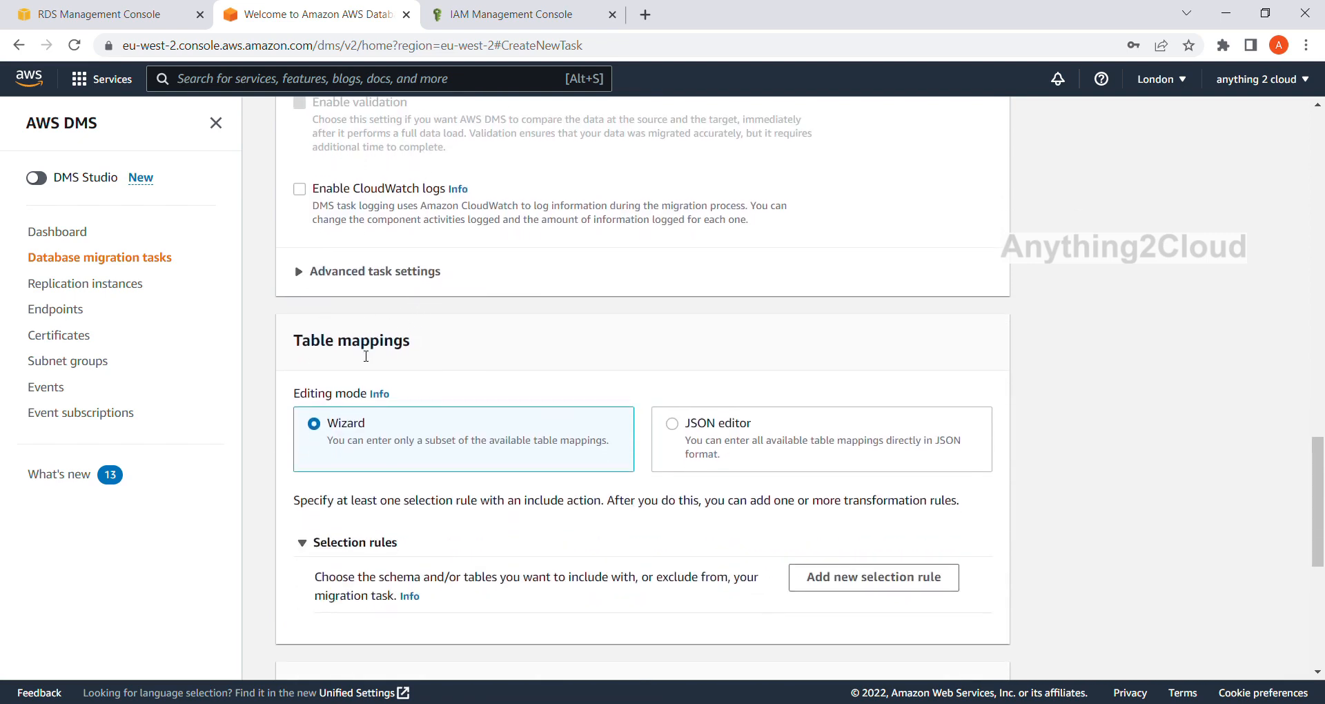
scroll(366, 356, "down", 1)
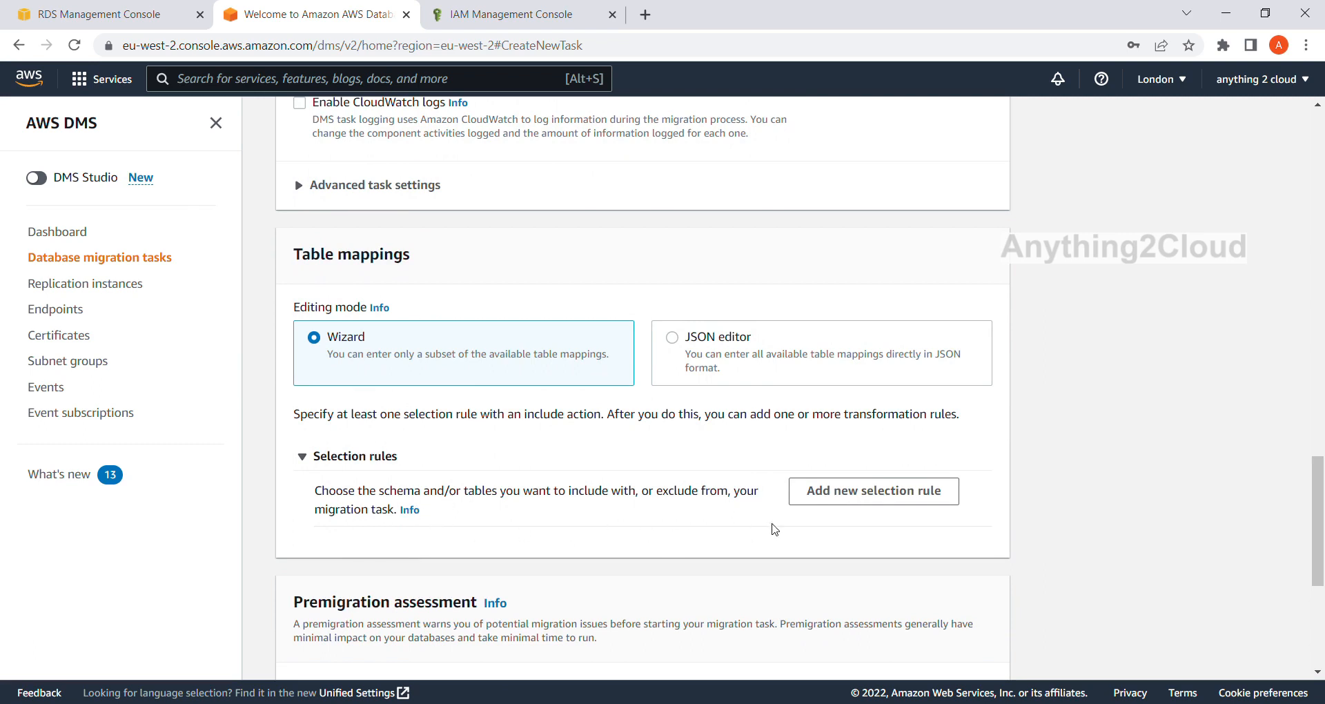
left_click(817, 495)
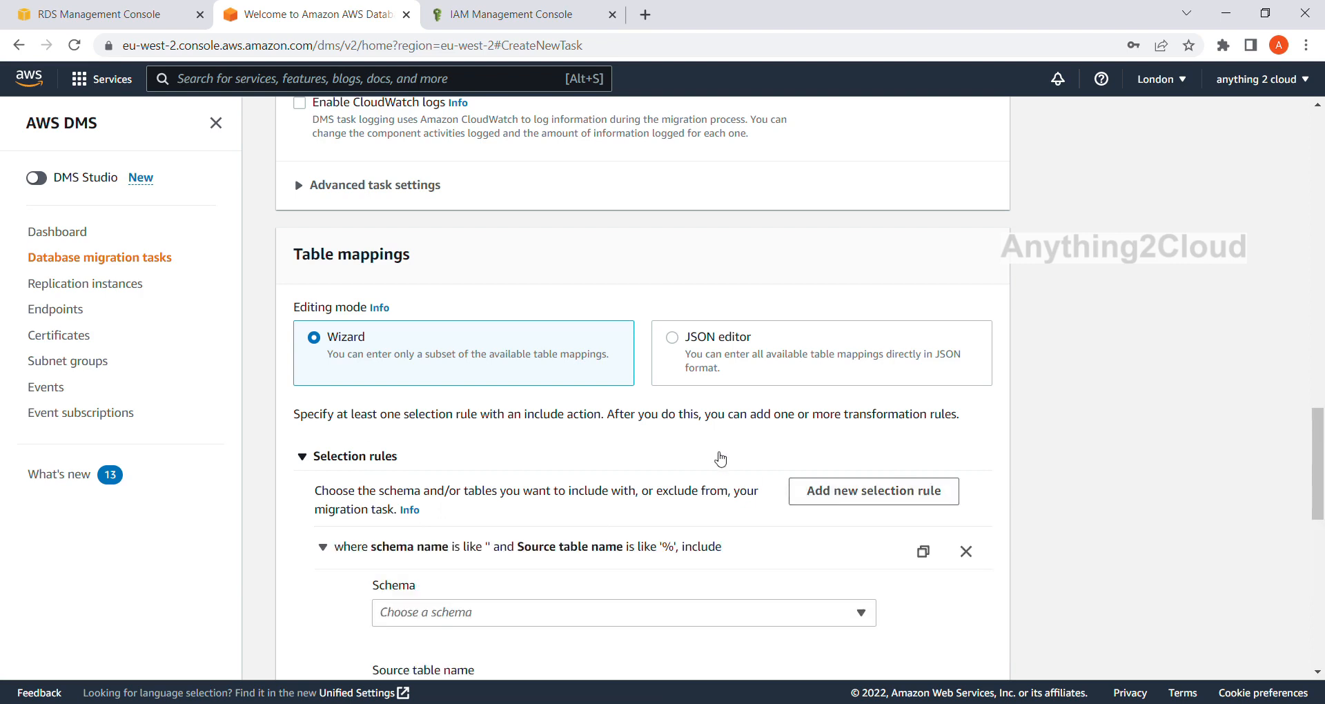
scroll(640, 436, "down", 3)
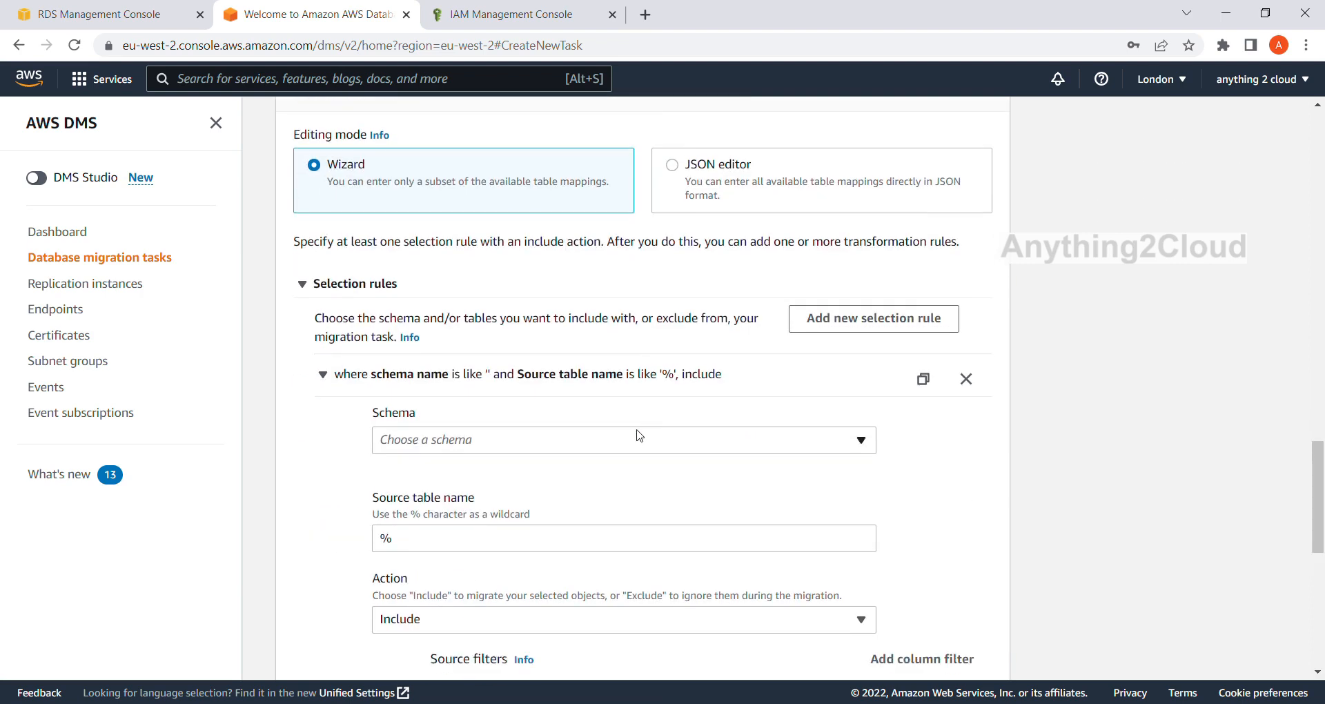
left_click(847, 443)
left_click(601, 470)
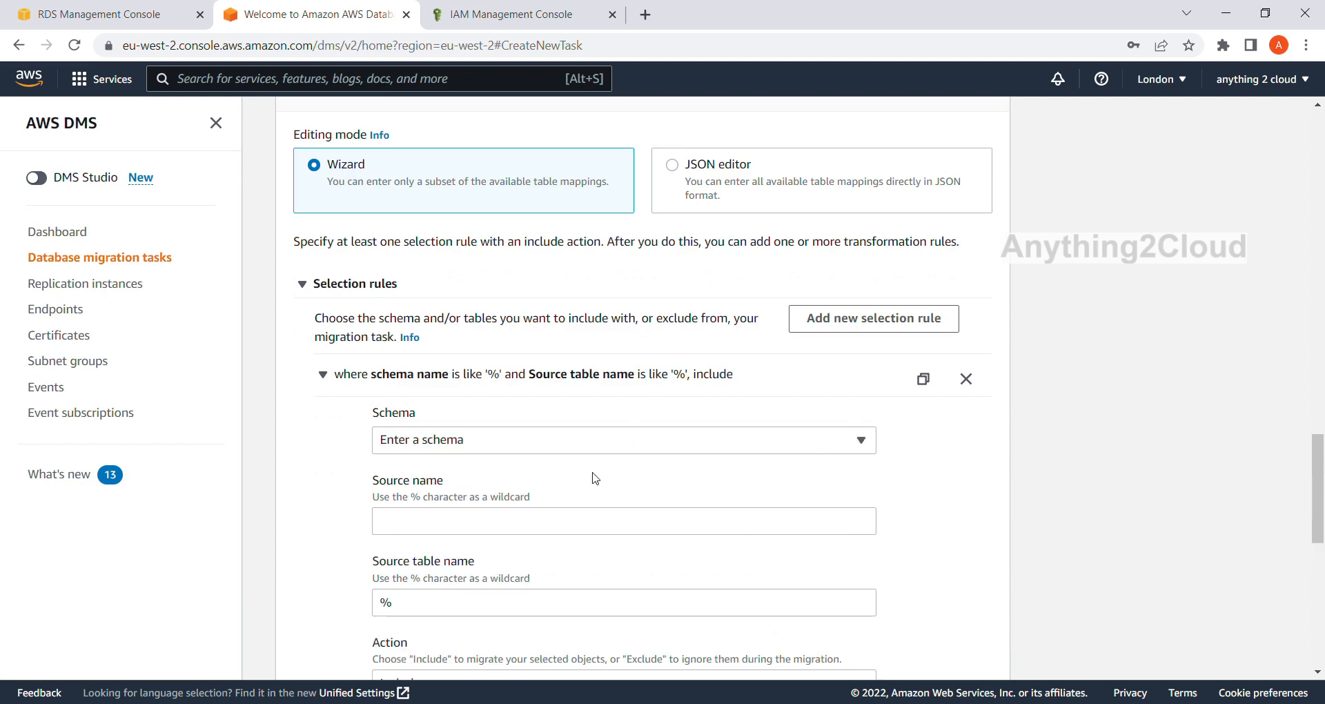
Set the selection rule's source name to dbo and its source table name to employee.
scroll(593, 478, "down", 2)
left_click(412, 441)
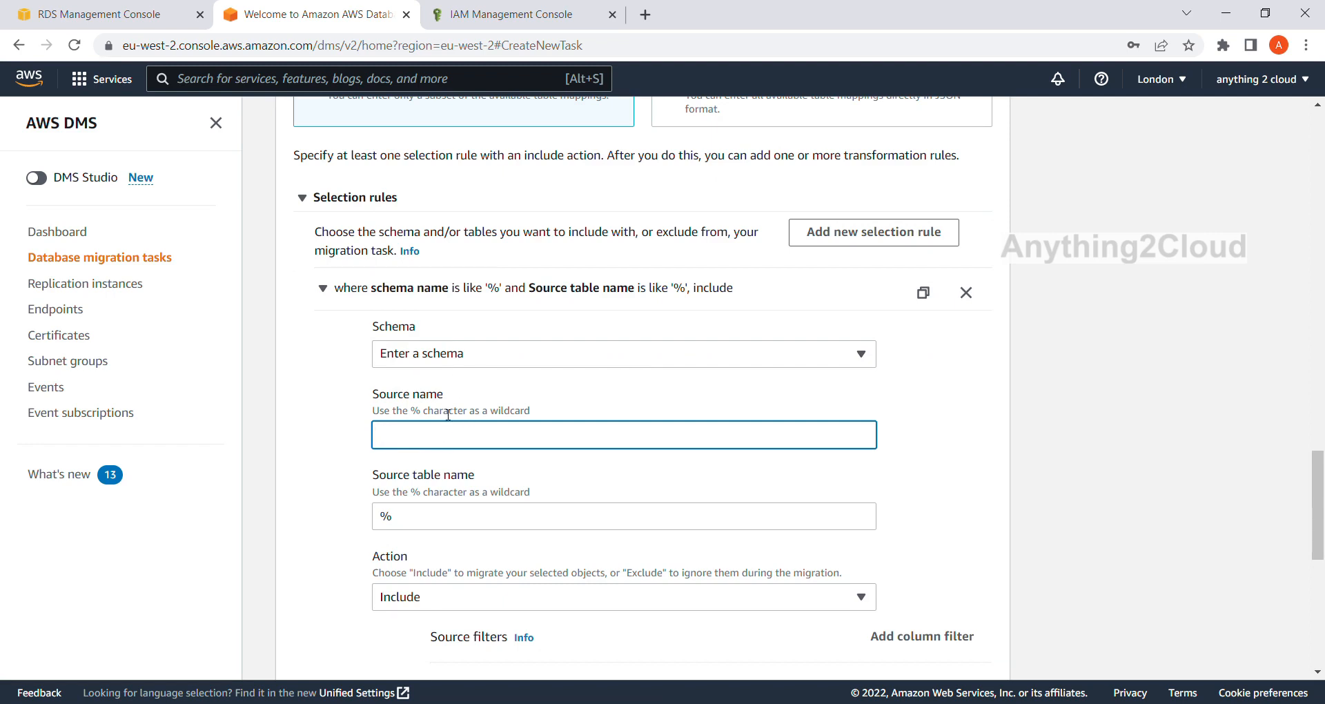
type("dbp")
key("BackSpace")
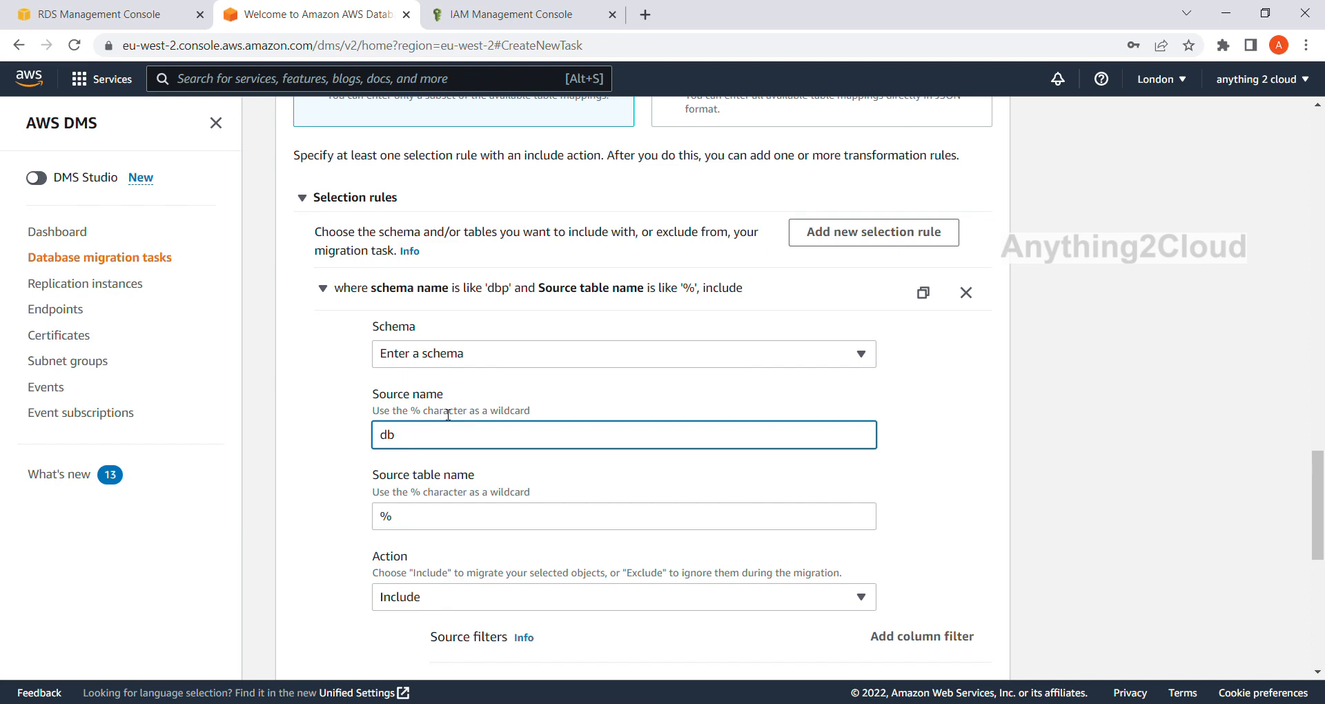
key("Tab")
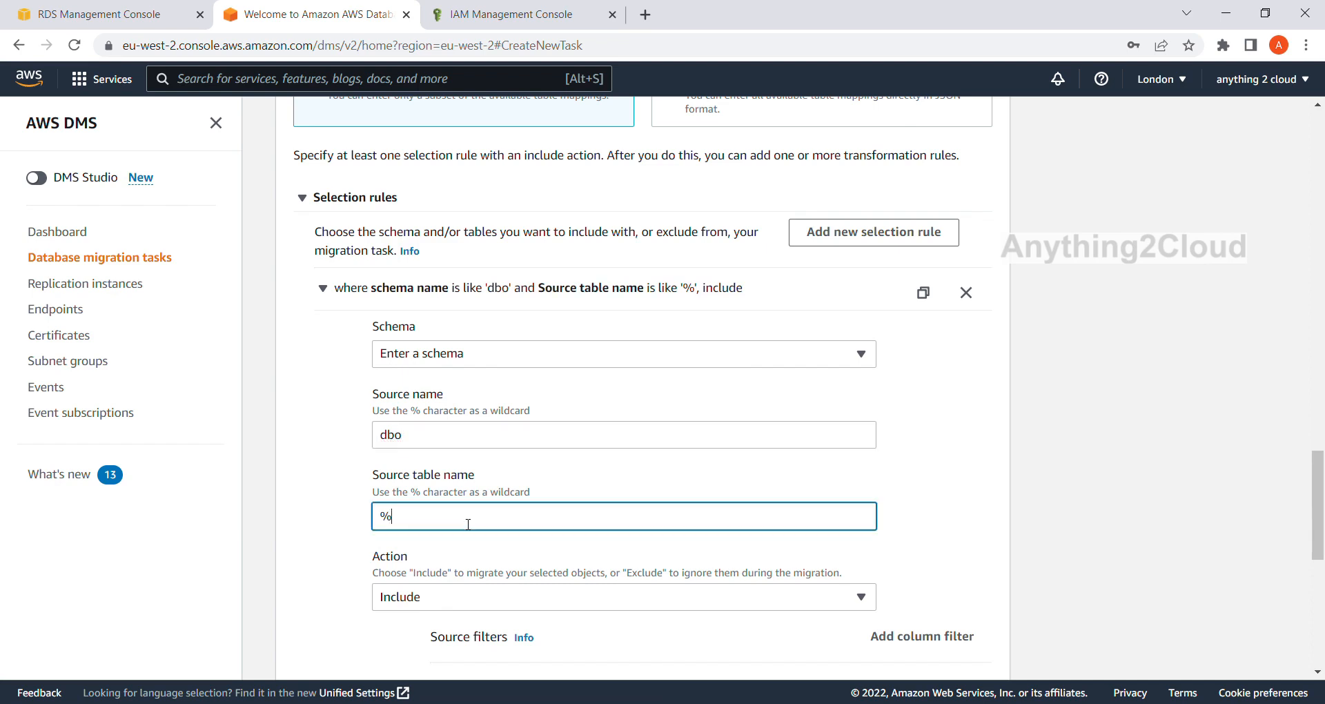
type("employee")
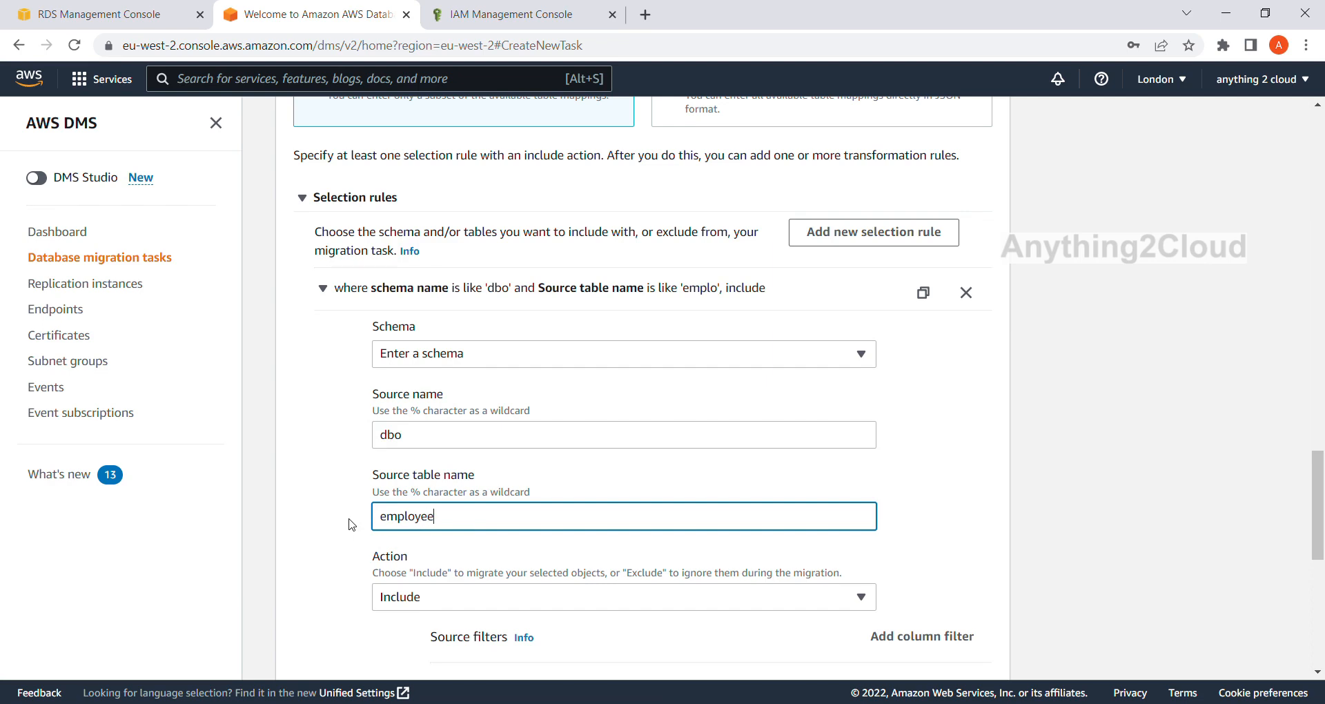
scroll(352, 524, "down", 3)
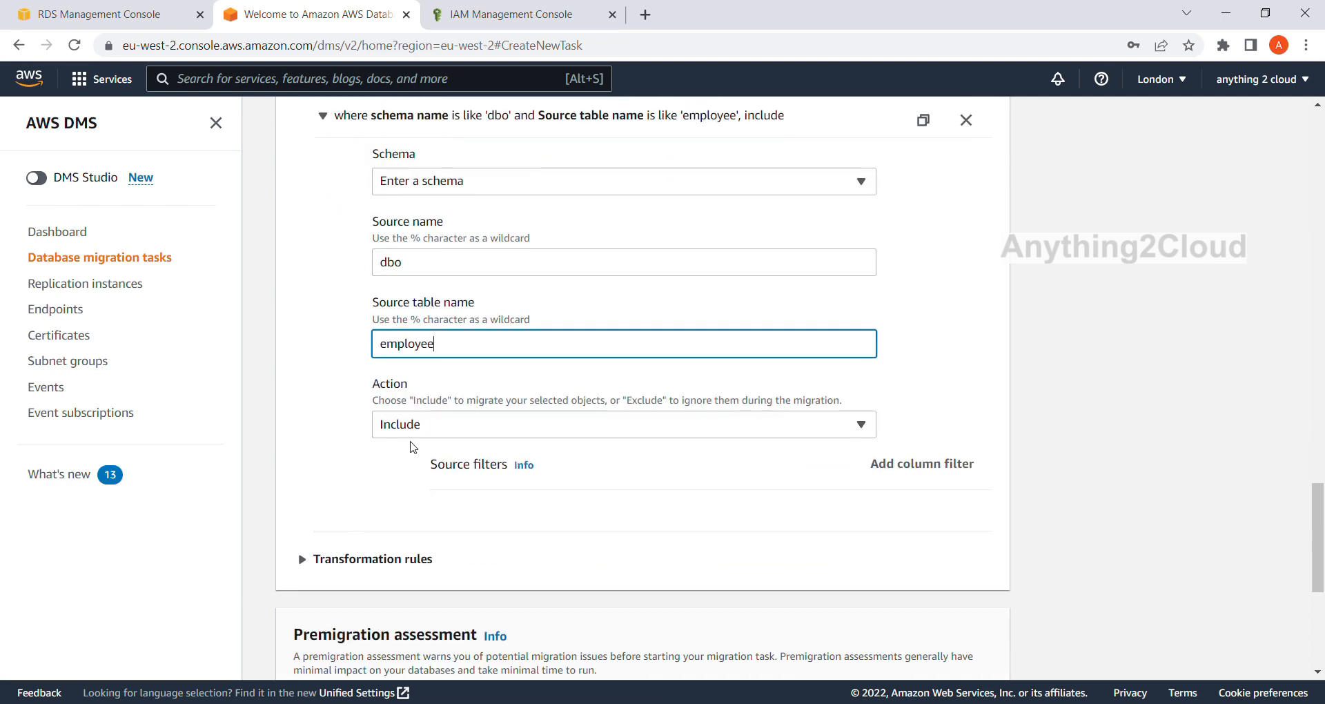
scroll(432, 433, "down", 1)
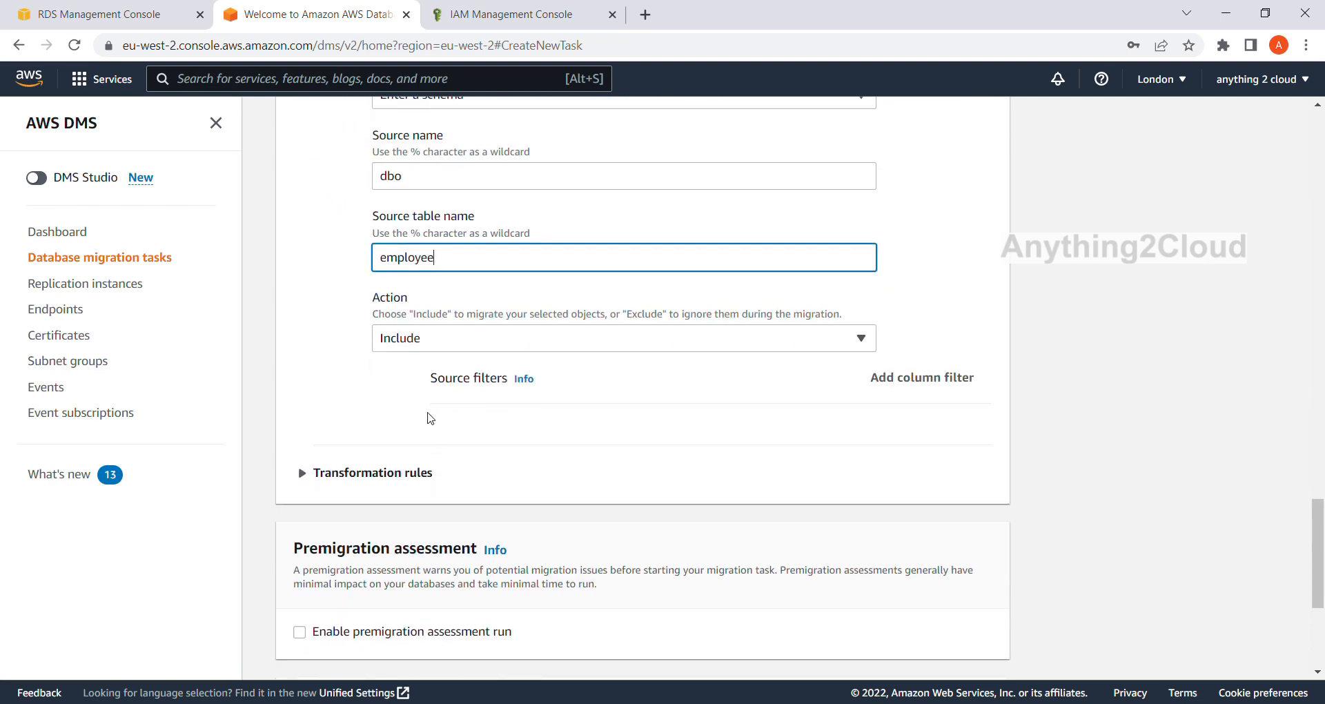
left_click(302, 473)
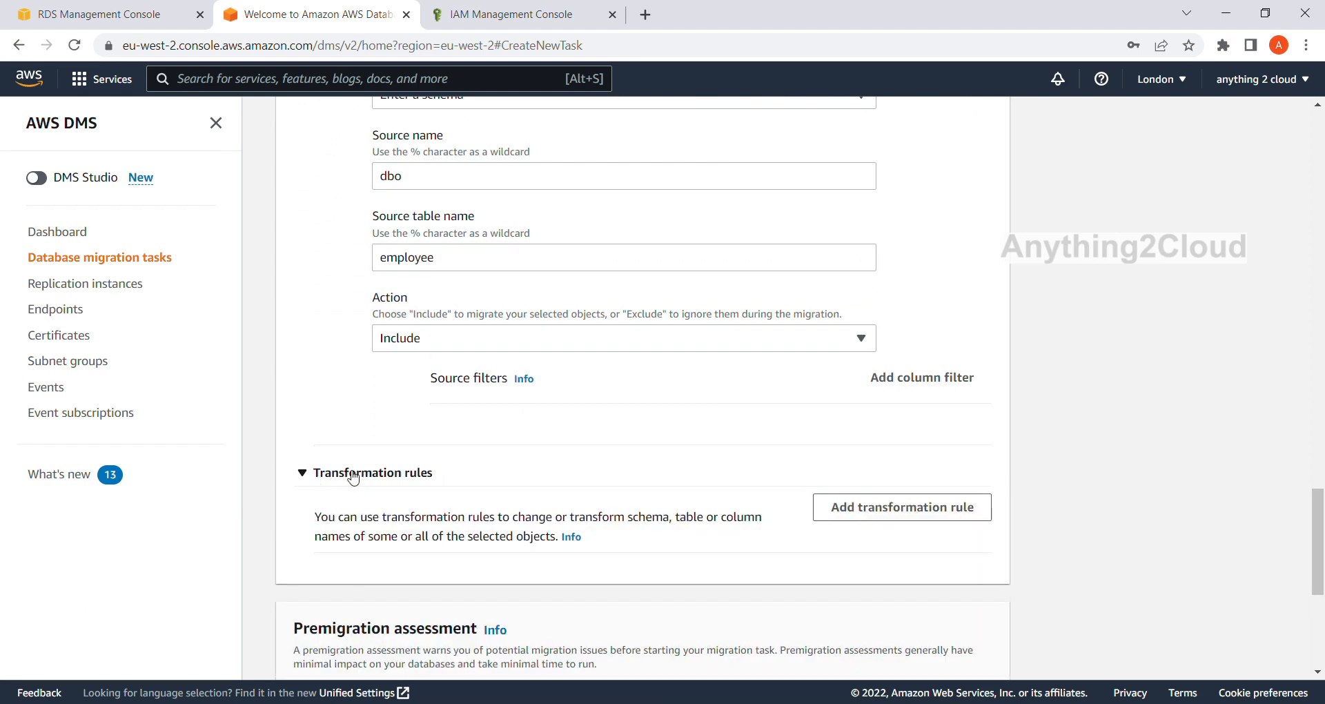
scroll(352, 474, "down", 1)
left_click(933, 428)
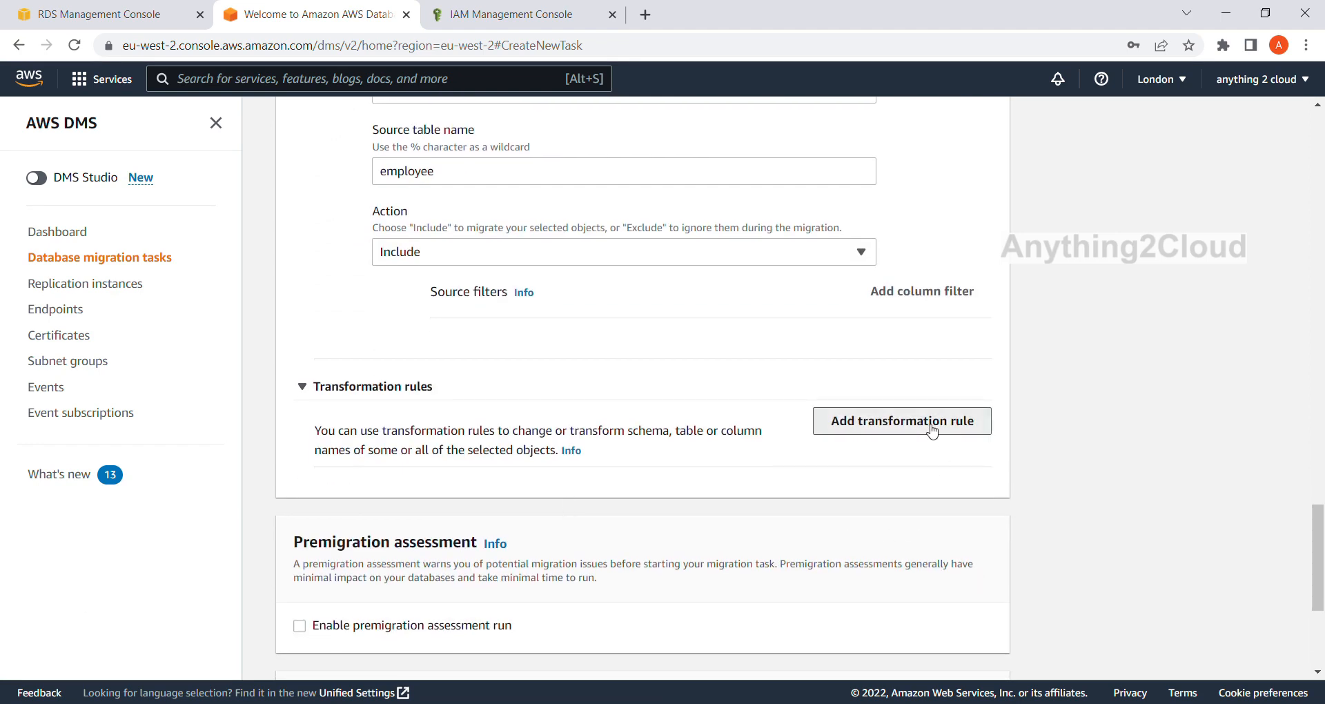
scroll(456, 531, "down", 1)
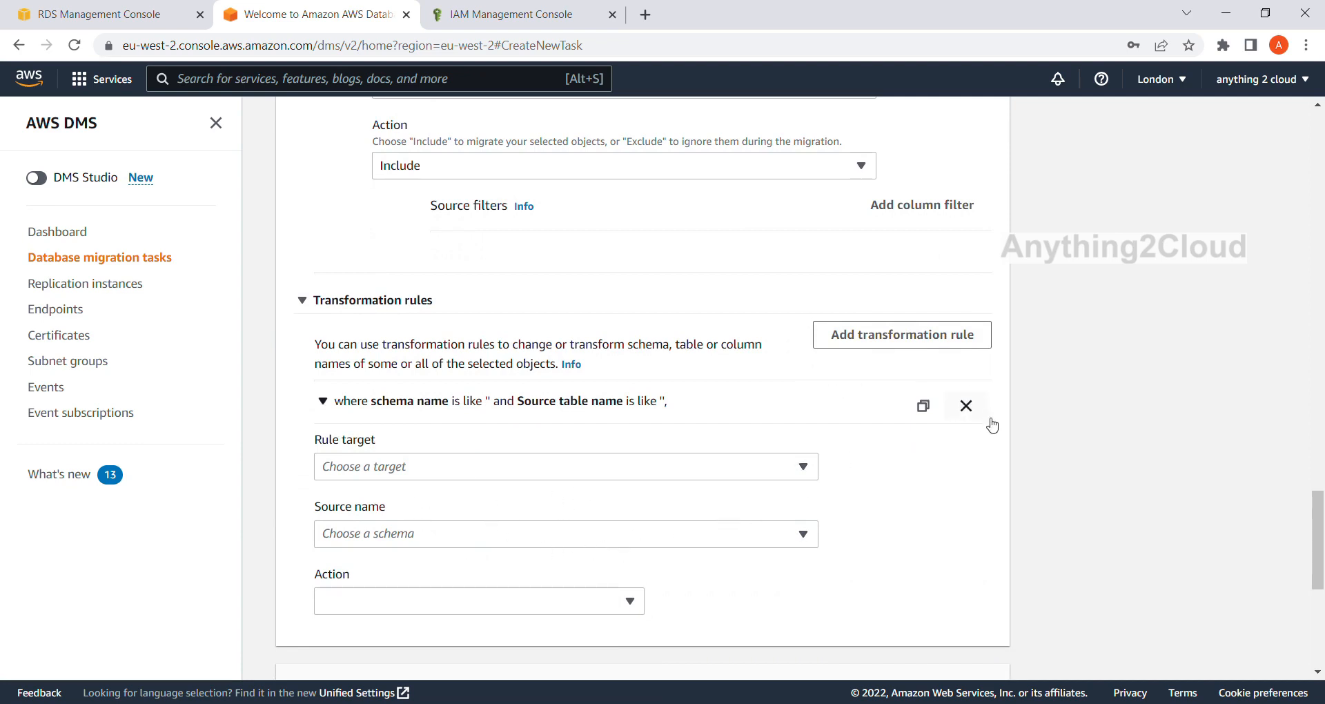
left_click(966, 405)
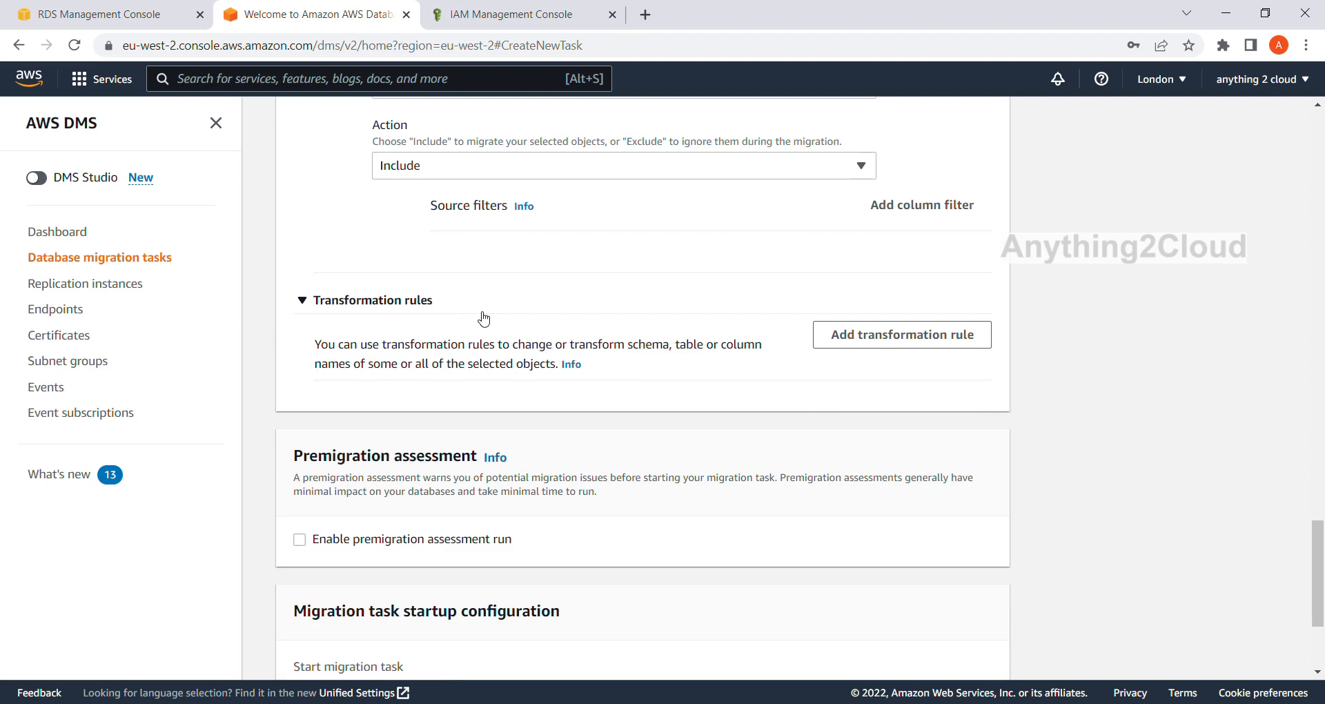
Create the migration task with the startup option Automatically on create, and refresh the list of database migration tasks.
scroll(483, 317, "down", 3)
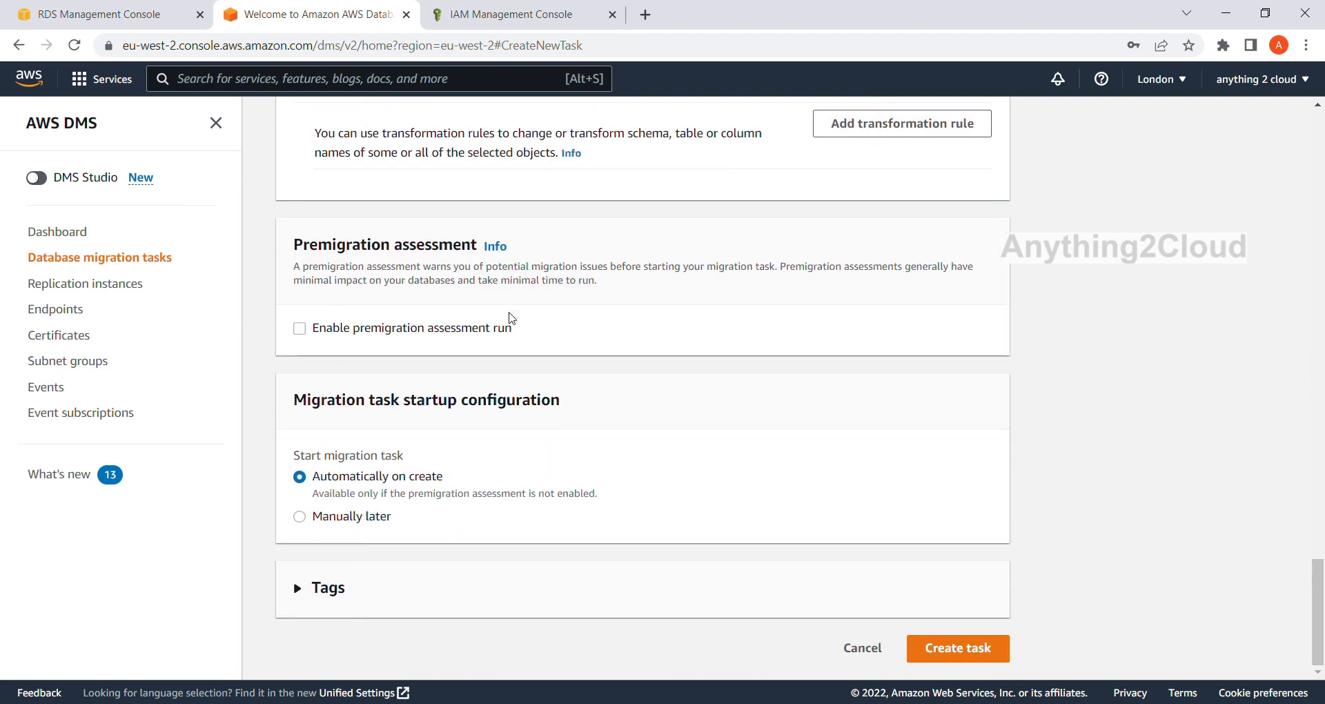
scroll(878, 433, "up", 1)
scroll(878, 433, "down", 1)
left_click(977, 656)
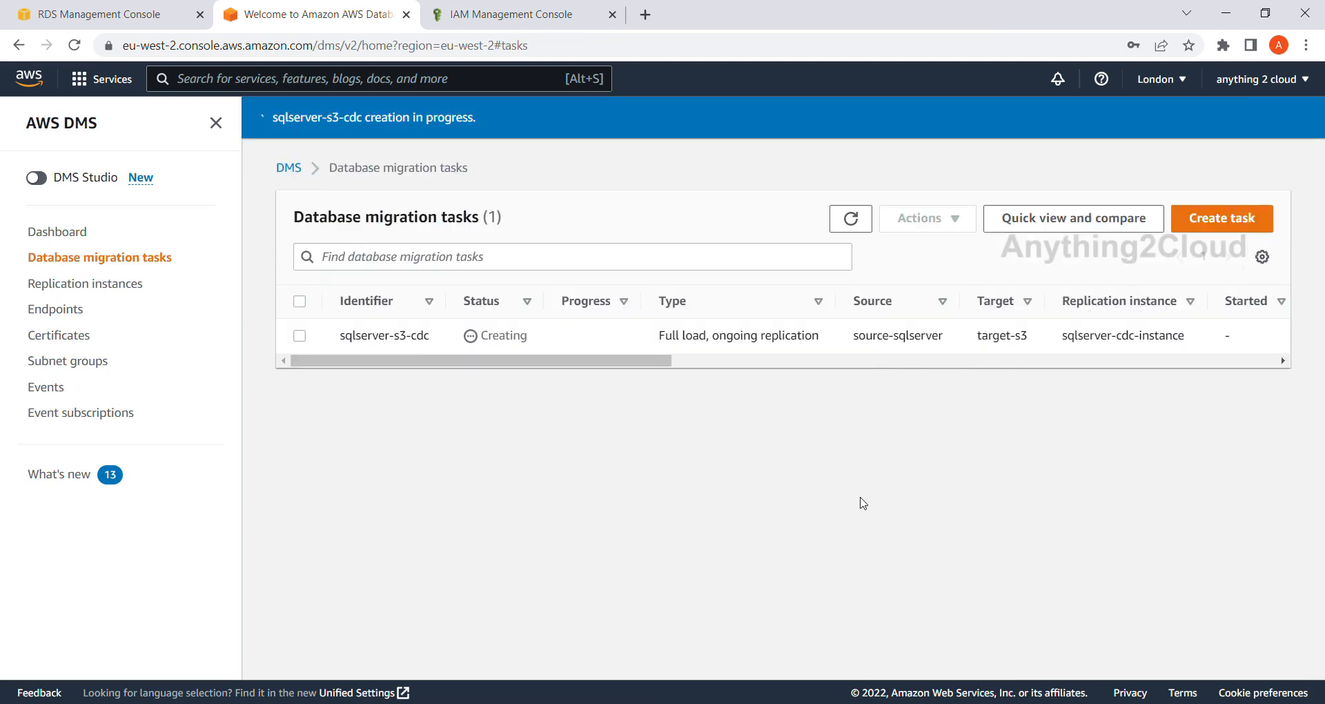
left_click(851, 227)
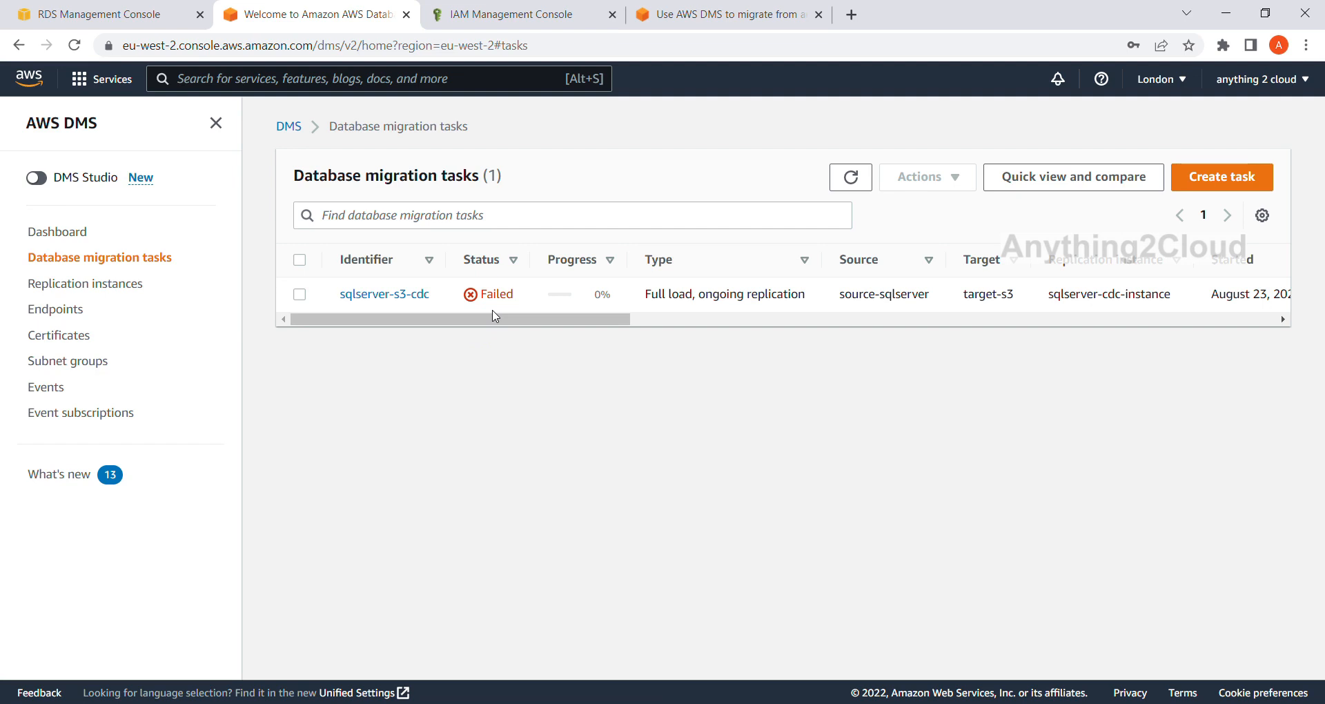
Open the details of the sqlserver-s3-cdc task and read its last failure message.
left_click(397, 297)
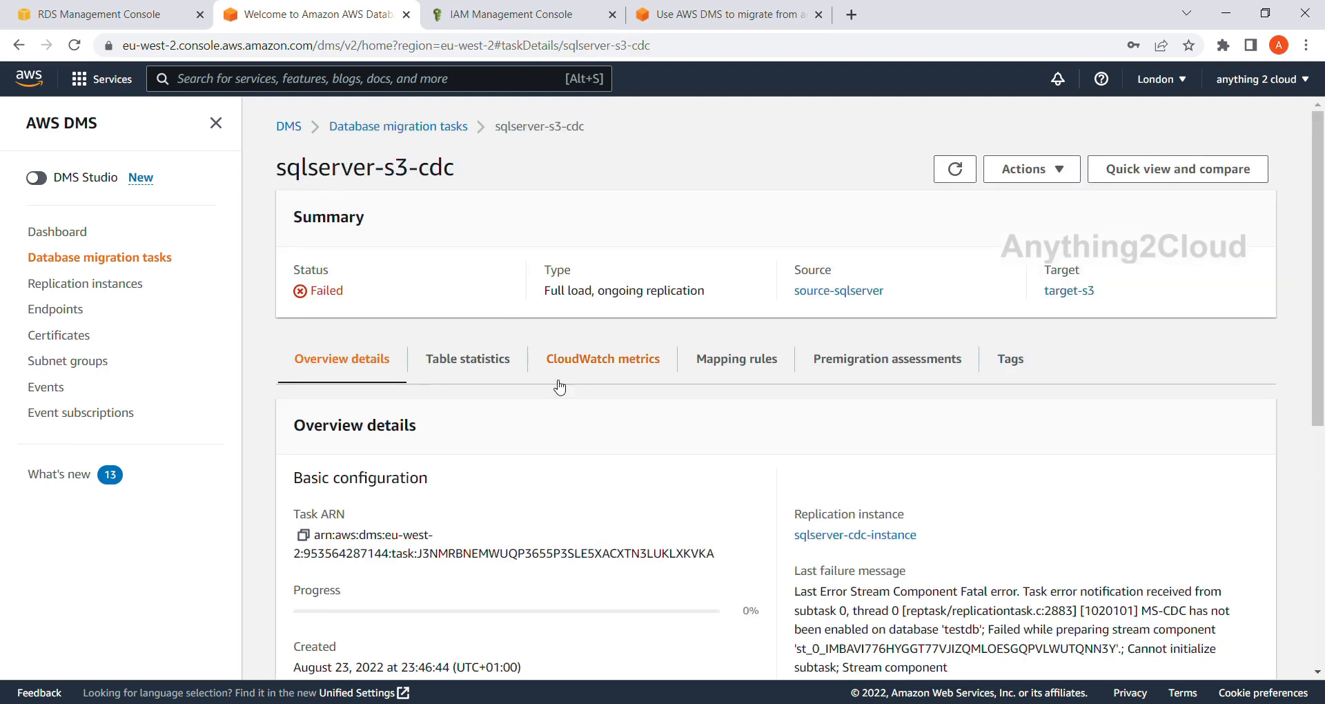
scroll(556, 385, "down", 2)
left_click_drag(794, 419, 918, 495)
scroll(928, 490, "down", 2)
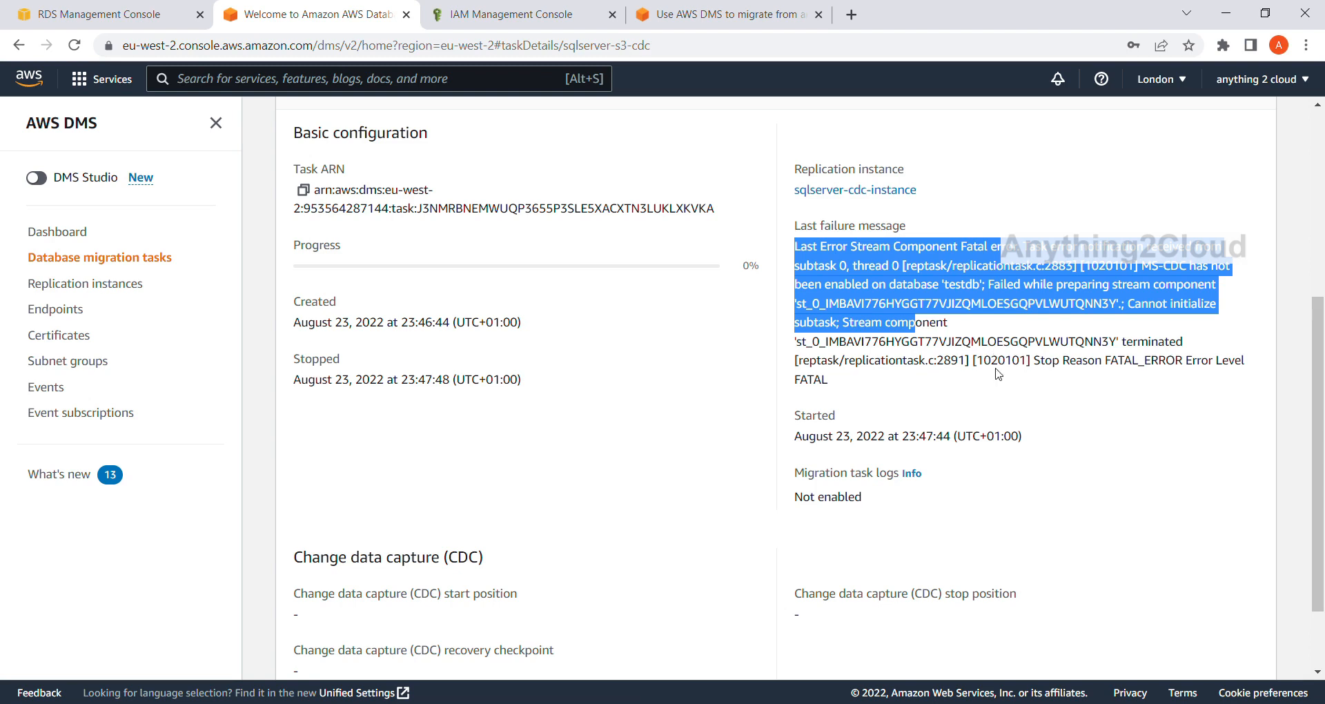
left_click(1040, 362)
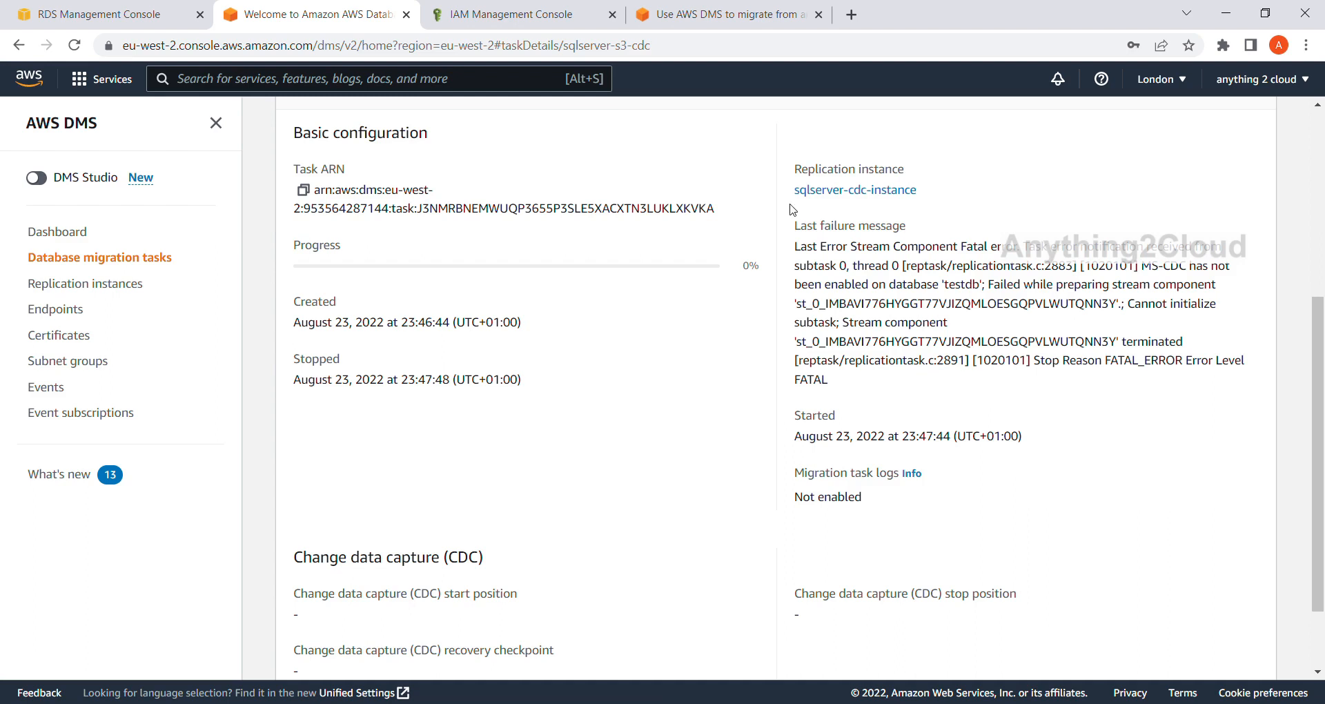
Switch to the AWS knowledge center article on migrating from RDS SQL Server and read which change capture method RDS sources must use.
left_click(722, 15)
scroll(472, 217, "up", 3)
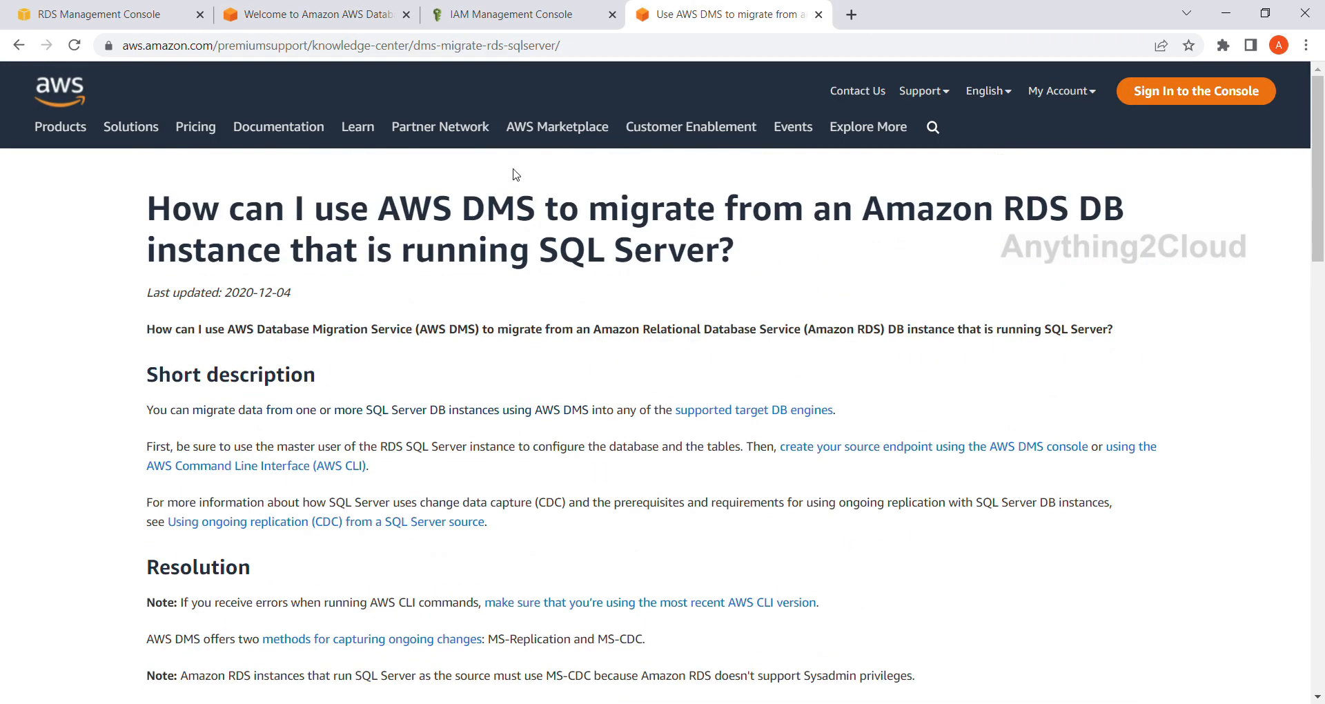
left_click(614, 54)
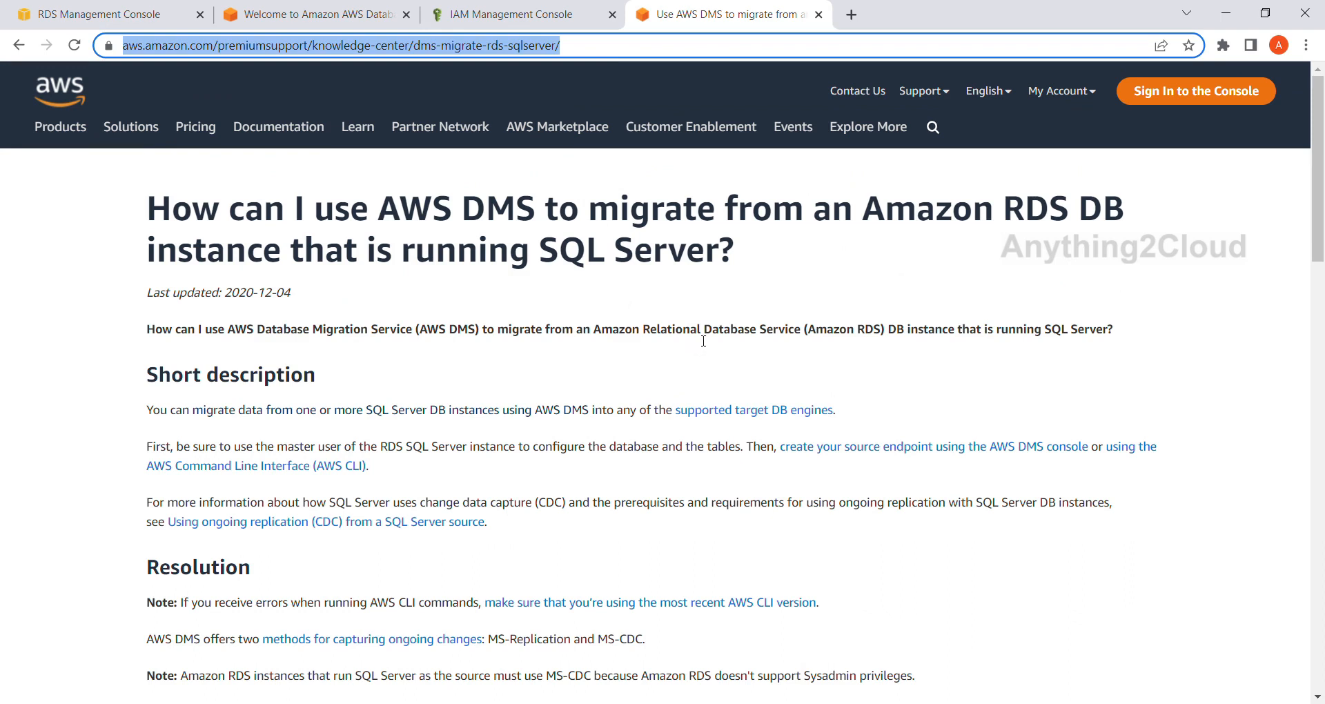
scroll(695, 343, "down", 4)
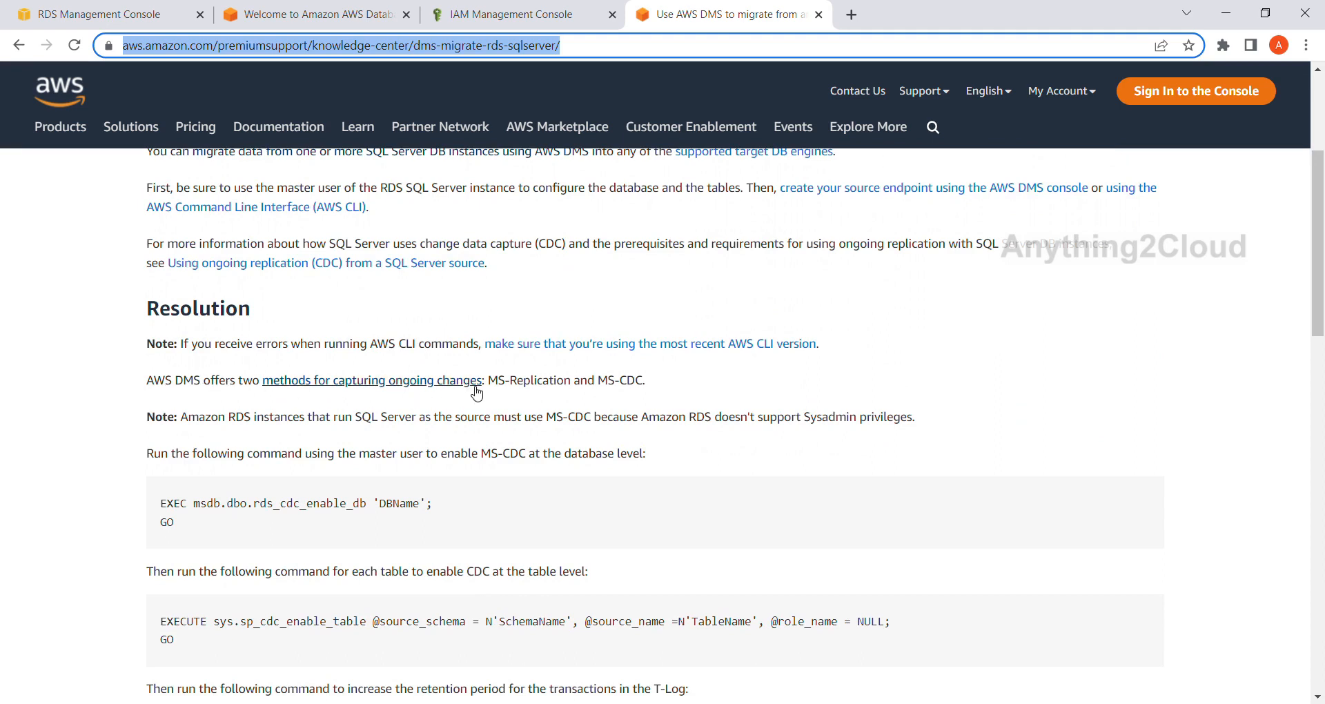
left_click_drag(665, 385, 79, 375)
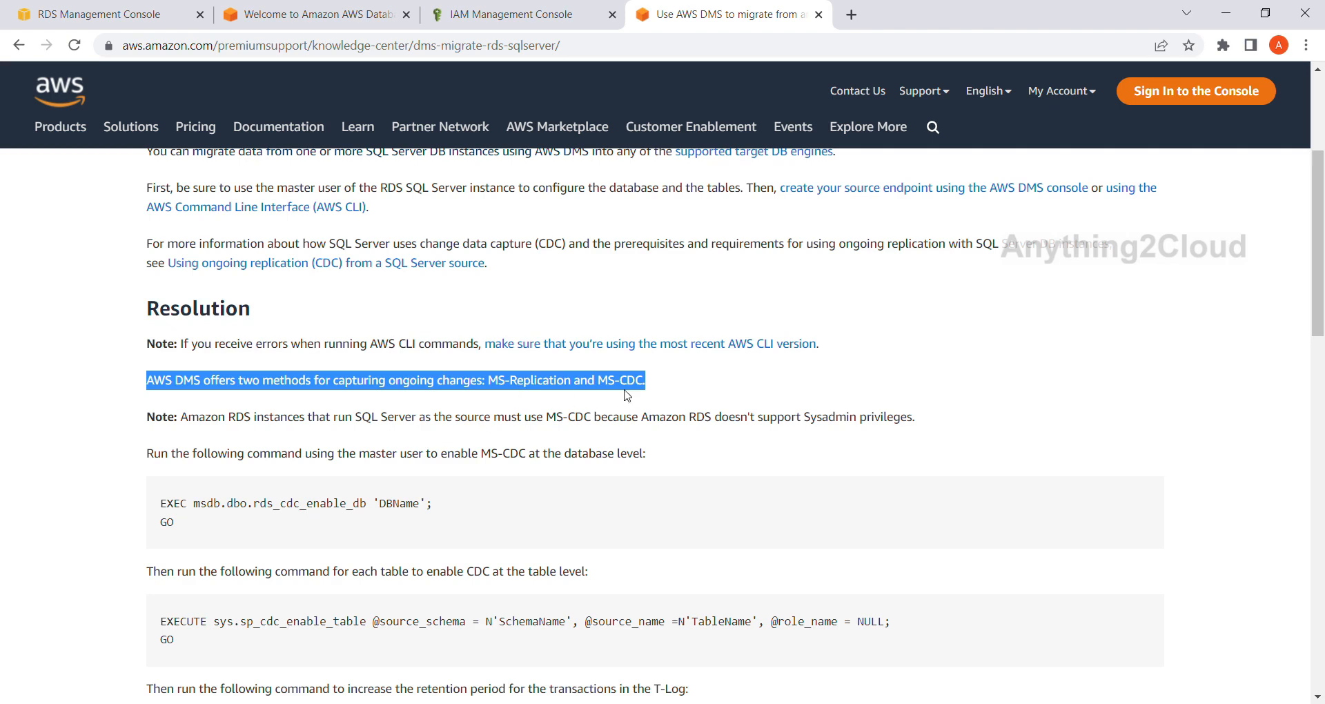
left_click_drag(182, 419, 608, 421)
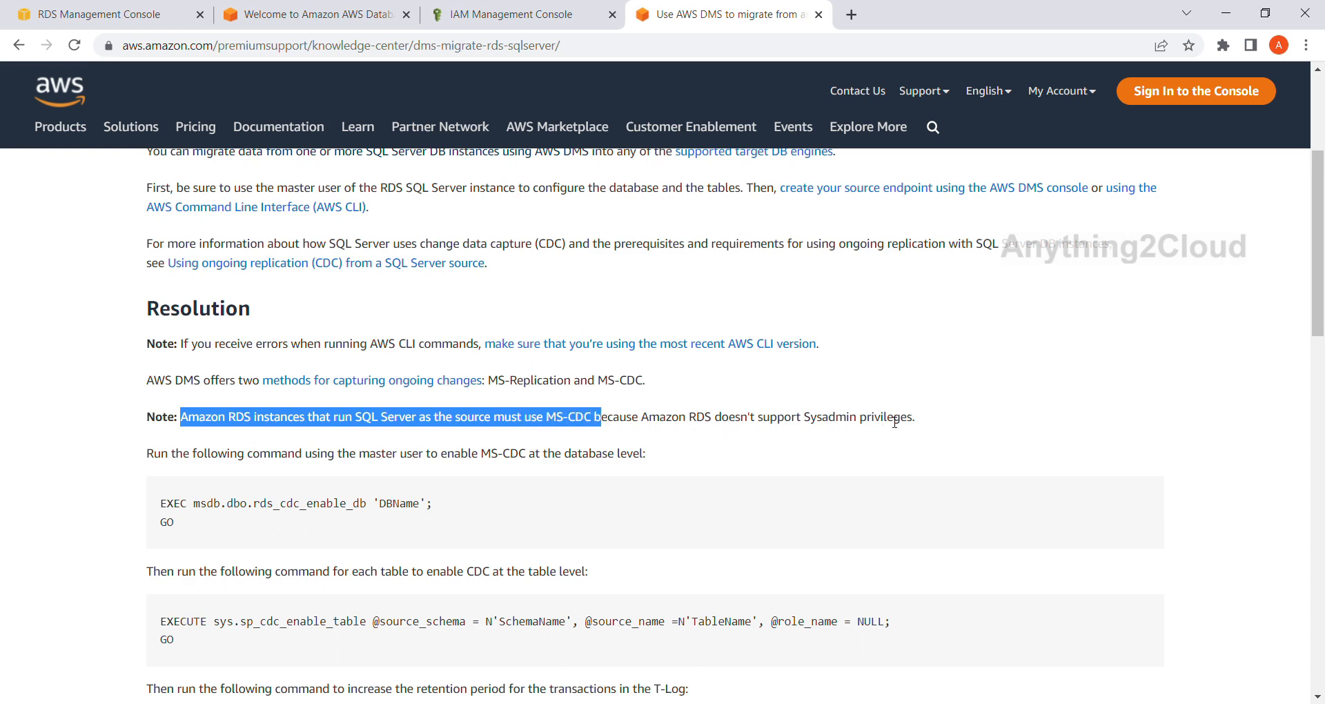
left_click_drag(942, 428, 696, 427)
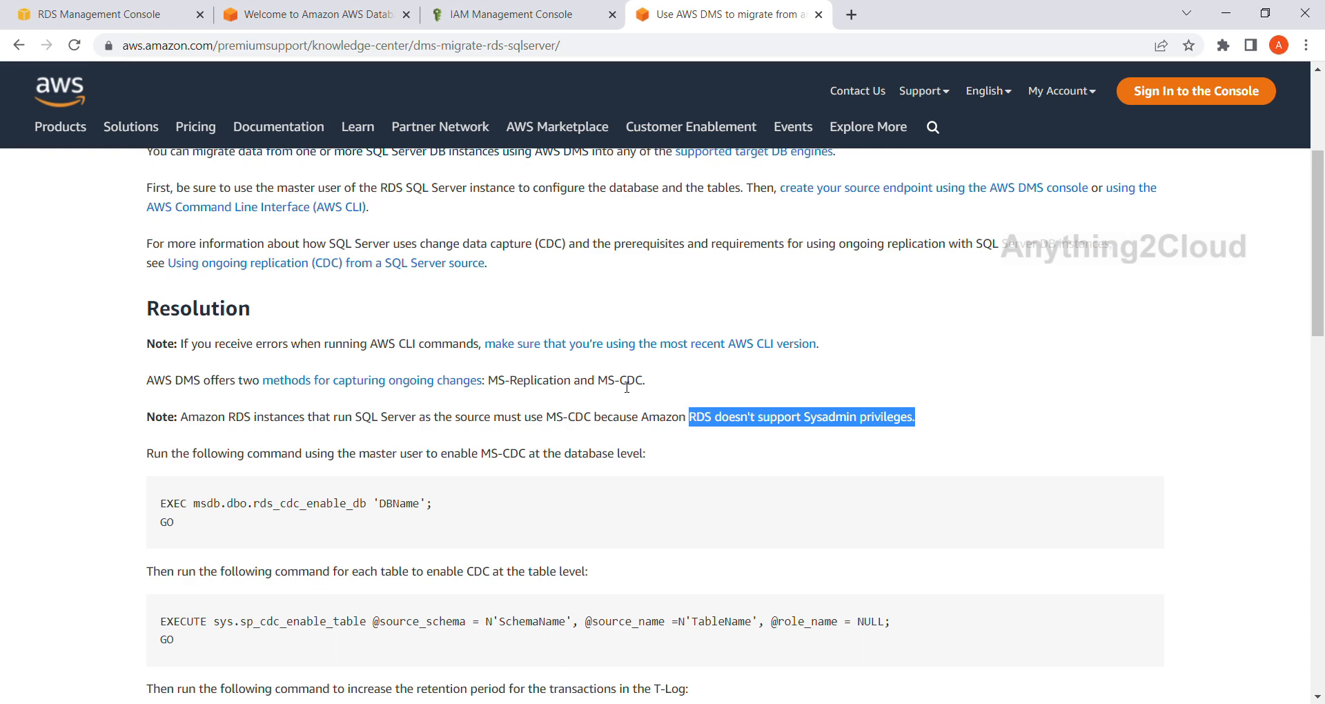
left_click_drag(489, 383, 567, 388)
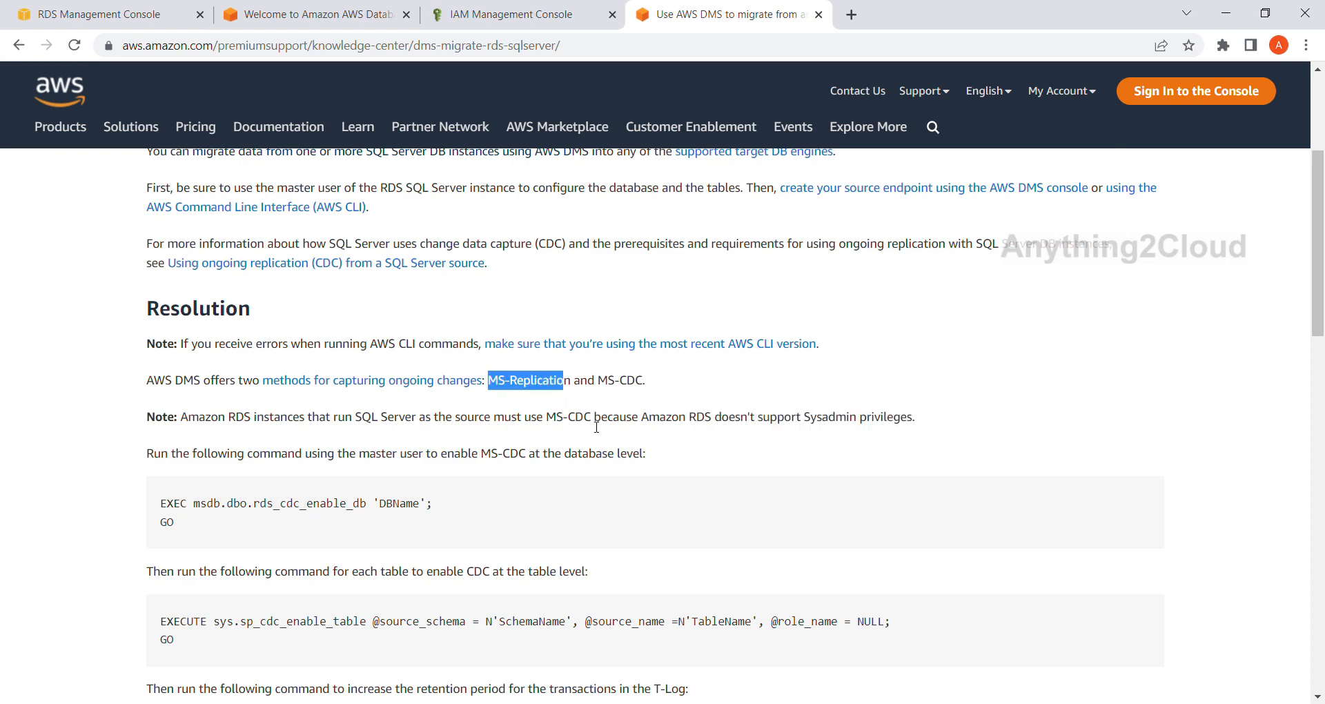
left_click_drag(546, 418, 601, 419)
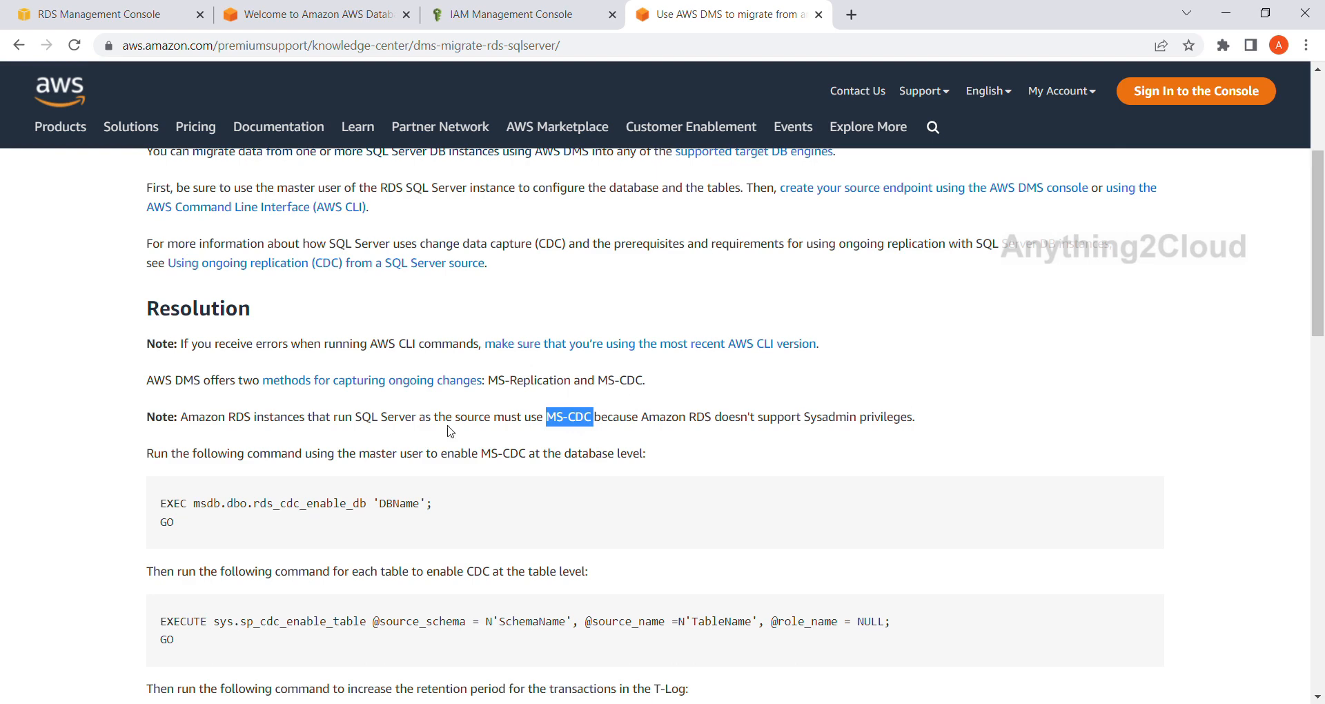
Examine the article's commands for enabling MS-CDC on the database and its tables and for increasing the T-Log retention period.
scroll(319, 478, "down", 1)
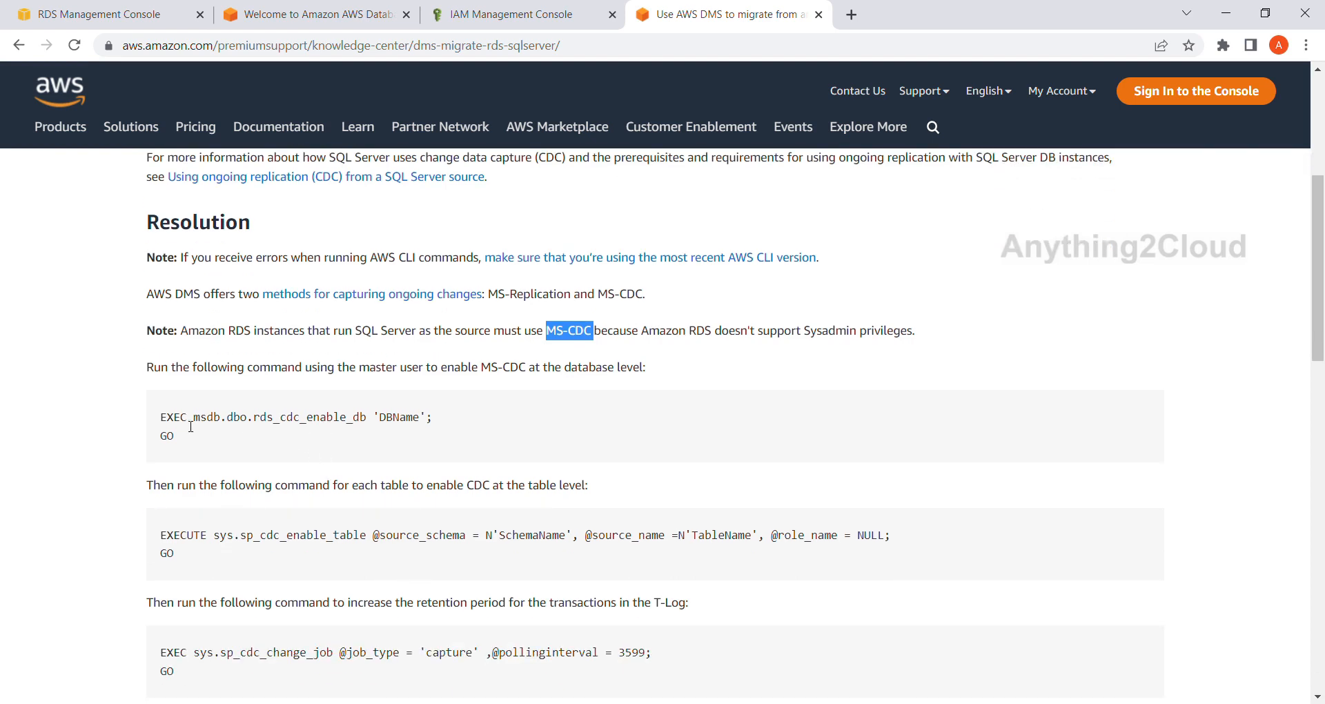
scroll(174, 422, "down", 1)
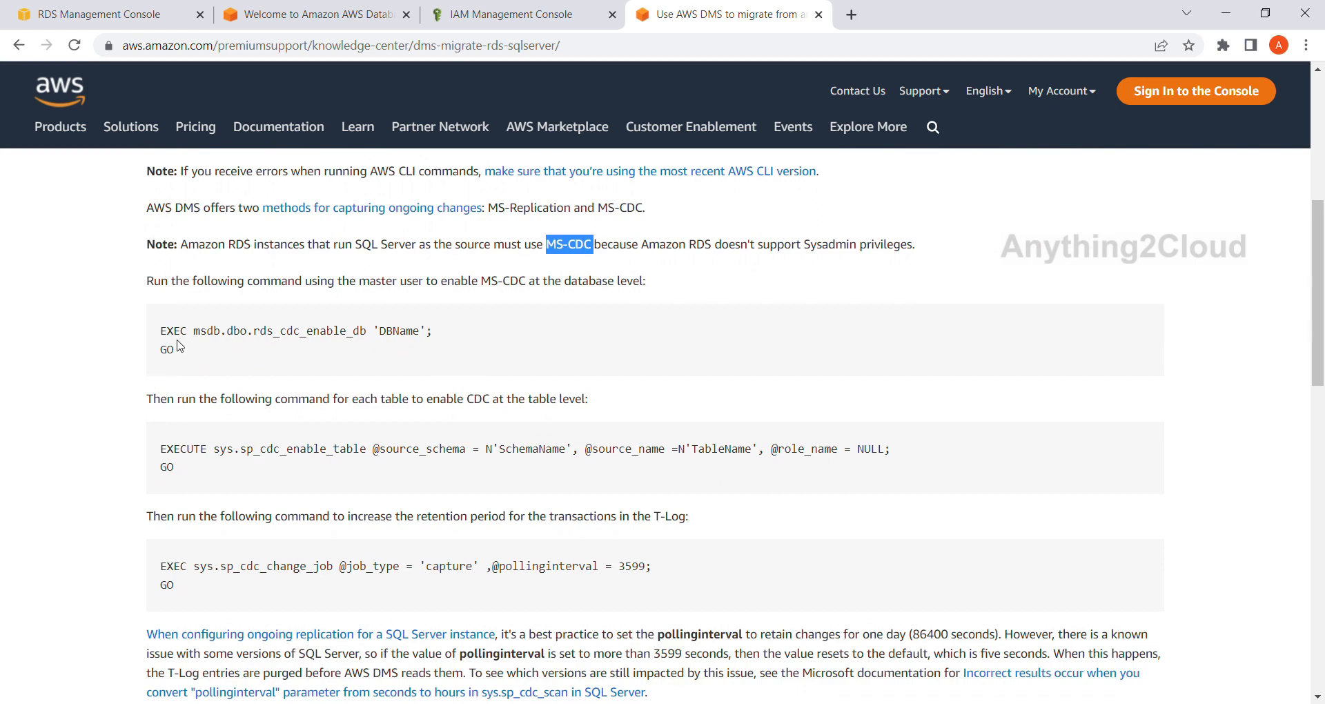
left_click_drag(168, 336, 230, 373)
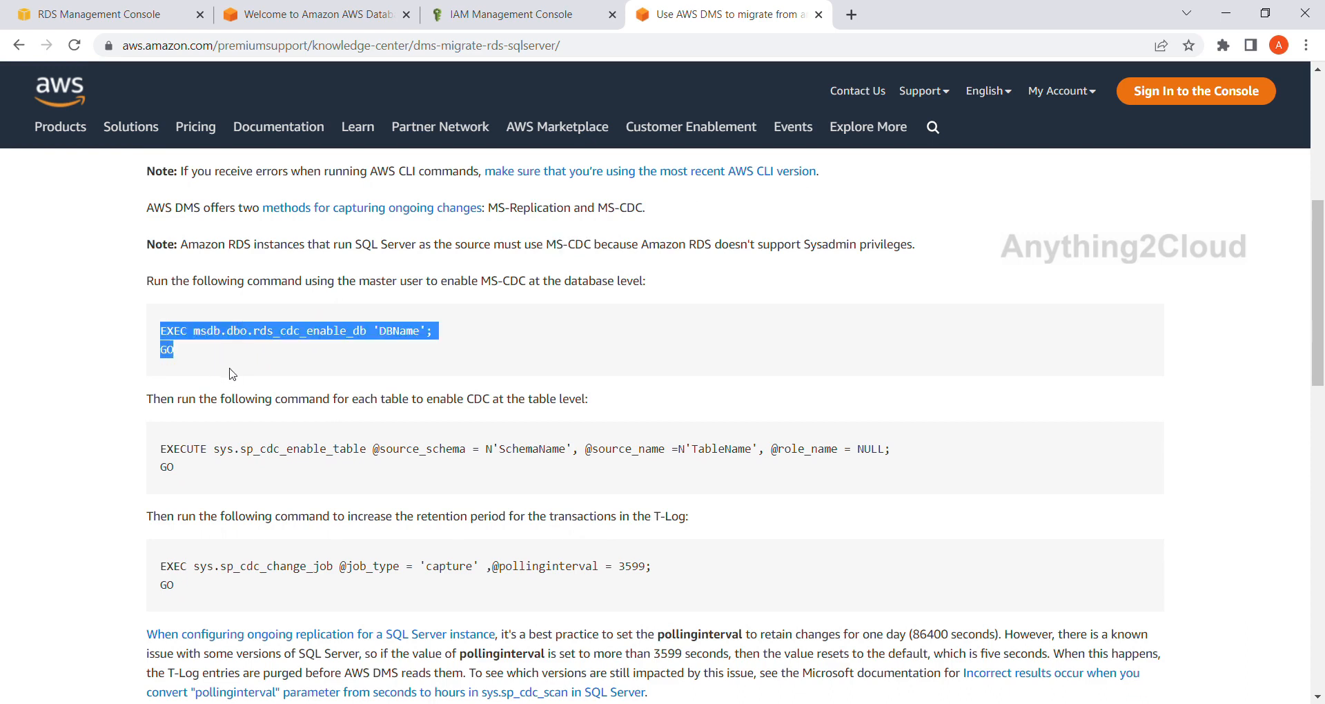
left_click_drag(160, 449, 201, 486)
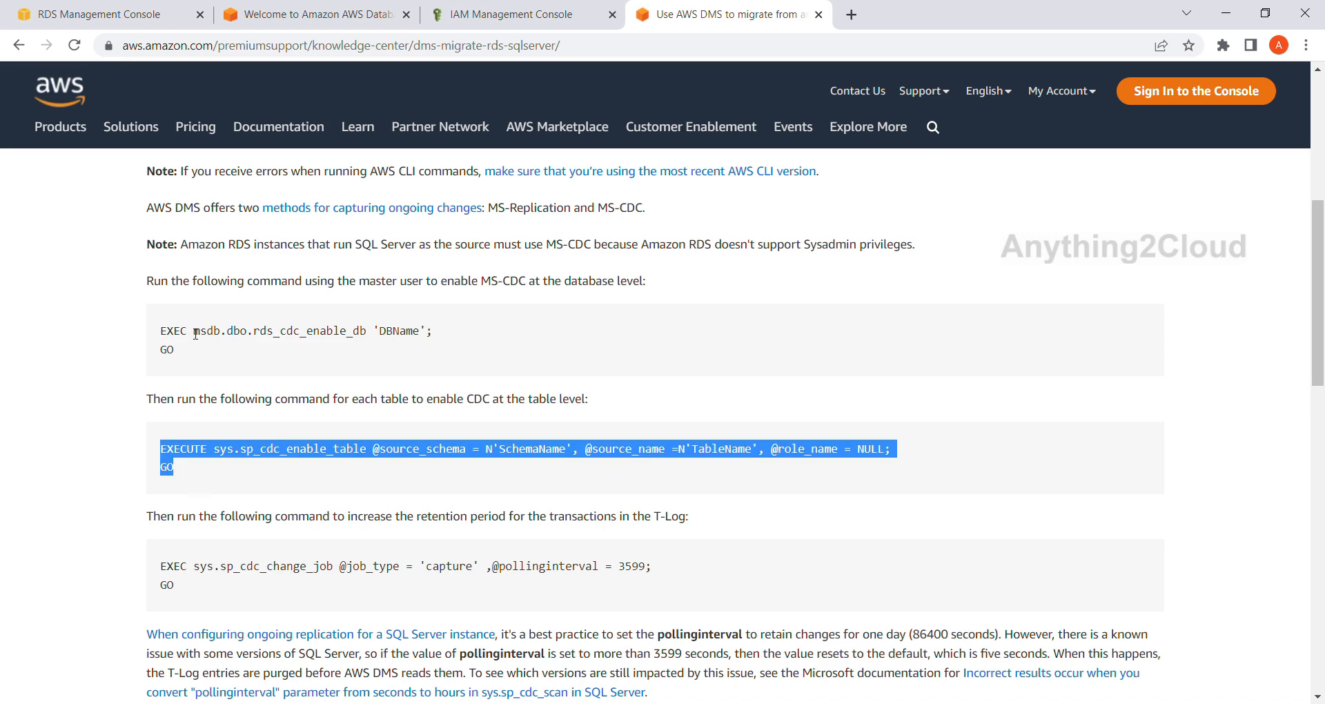
left_click_drag(160, 330, 197, 370)
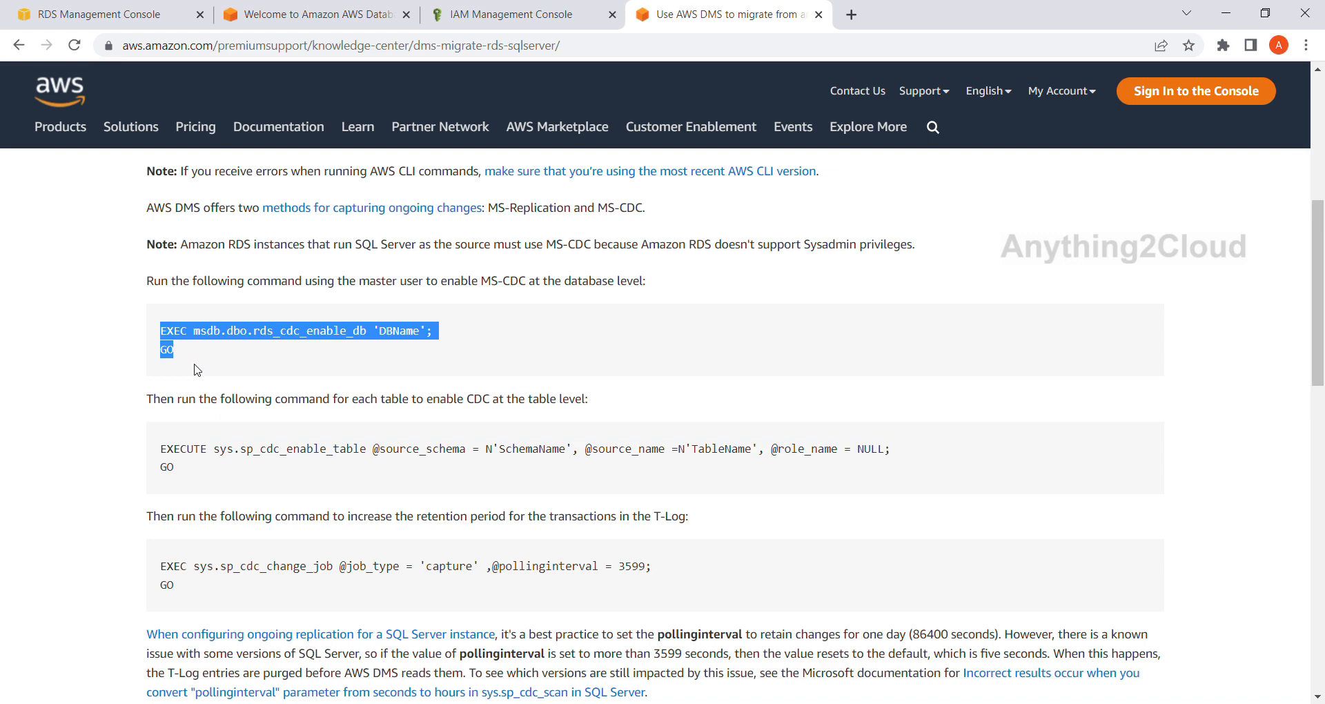
left_click_drag(161, 447, 183, 483)
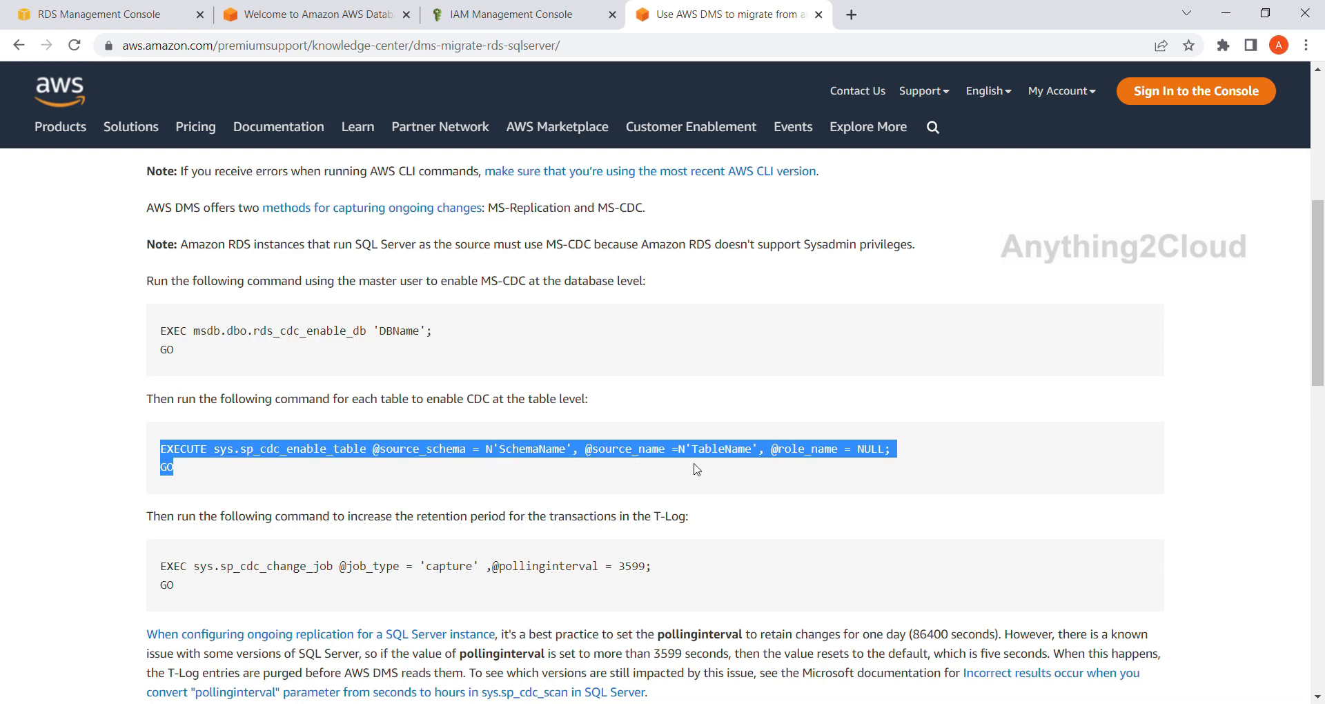
scroll(506, 475, "down", 1)
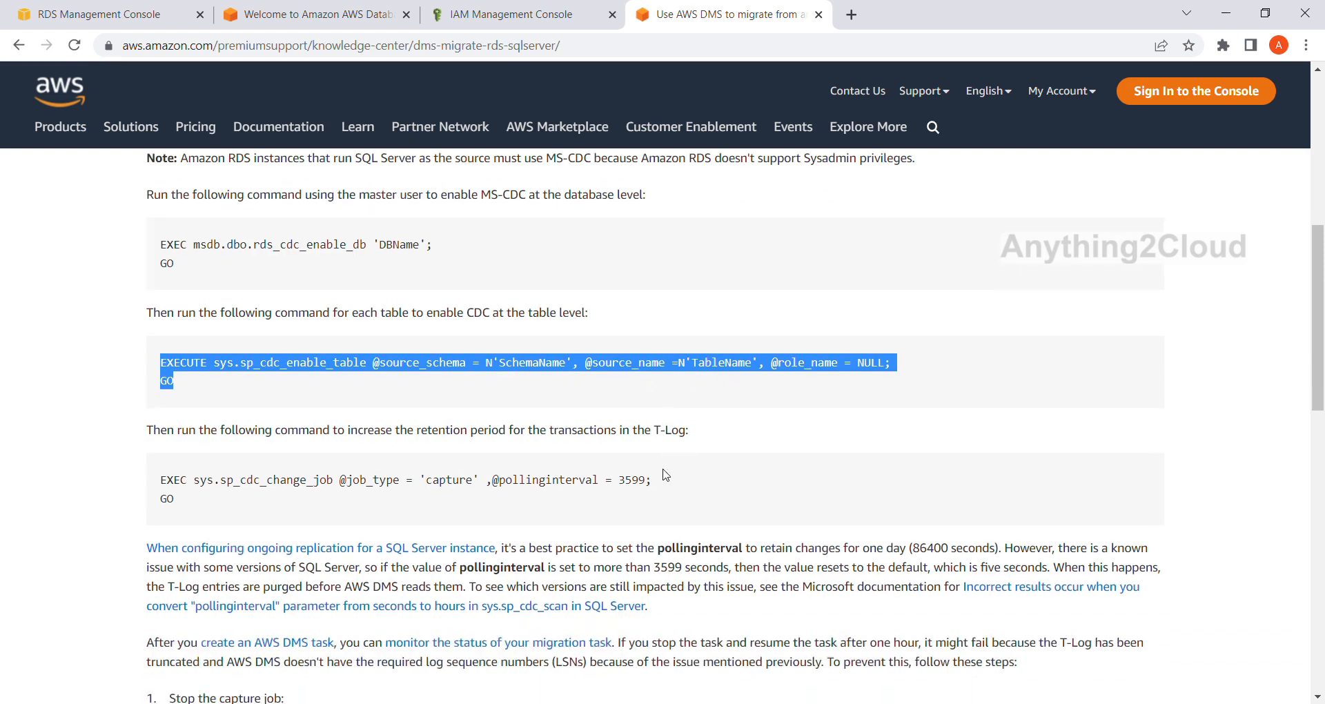
left_click(245, 514)
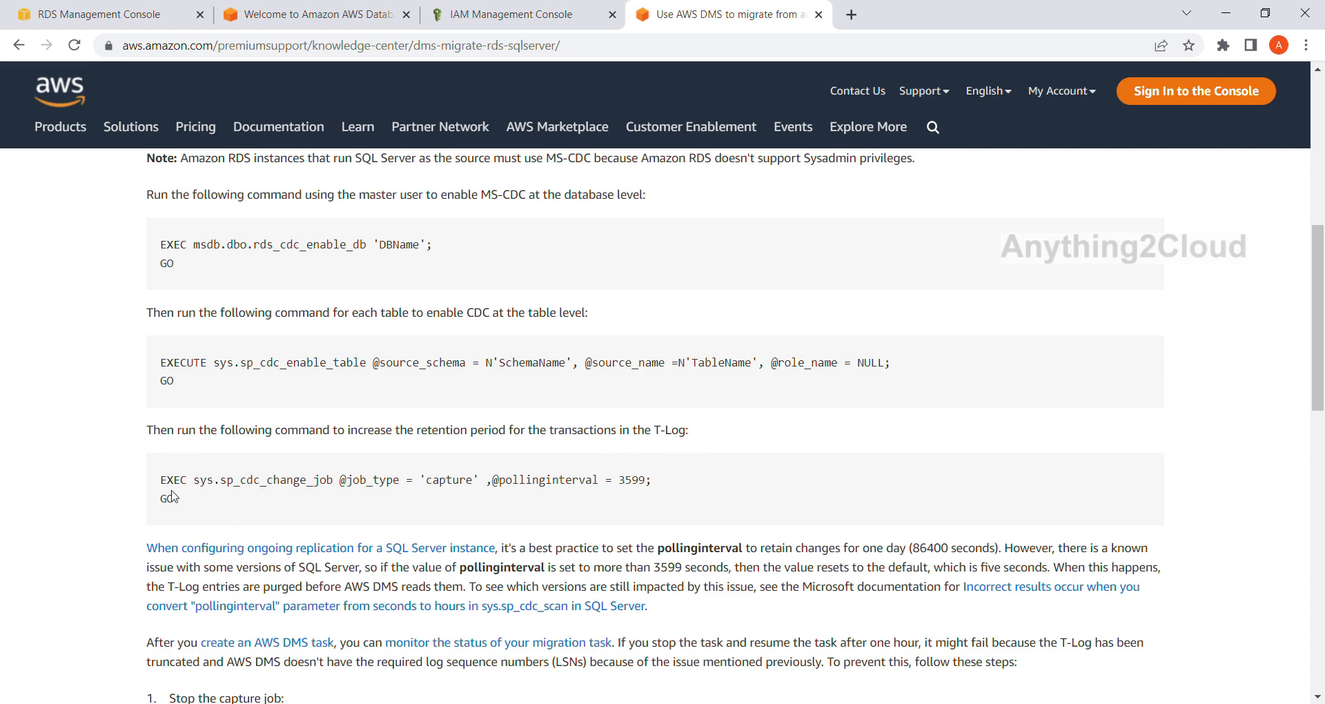
left_click_drag(161, 479, 177, 513)
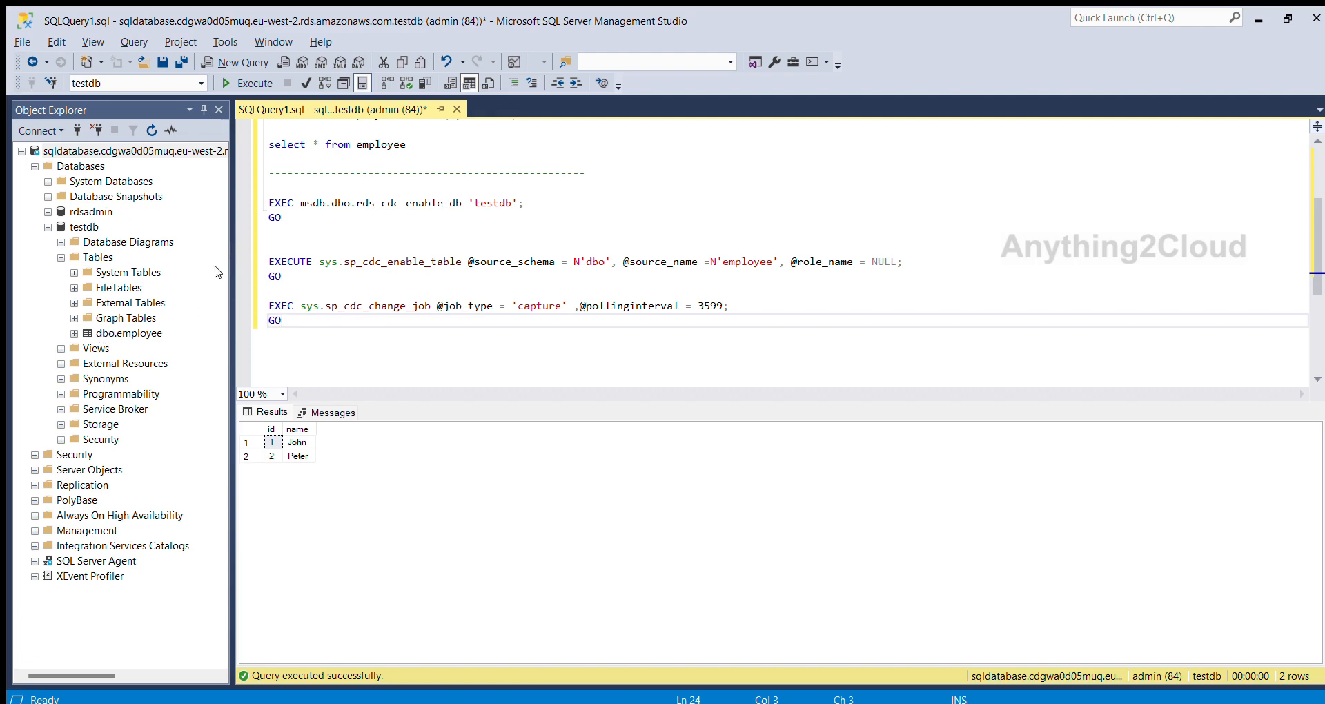
In SQL Server Management Studio, enable CDC on the database by running EXEC msdb.dbo.rds_cdc_enable_db 'testdb' with its GO, and check the resulting message.
left_click(370, 227)
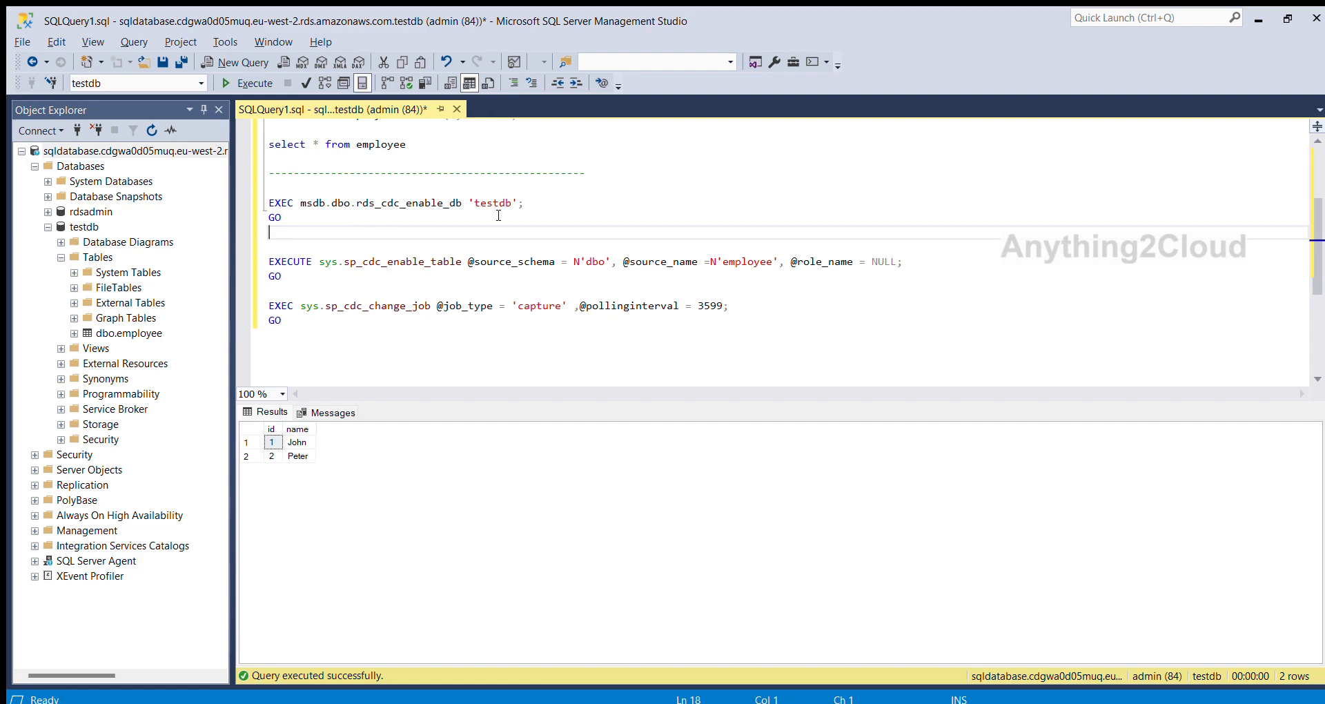
left_click_drag(319, 217, 268, 203)
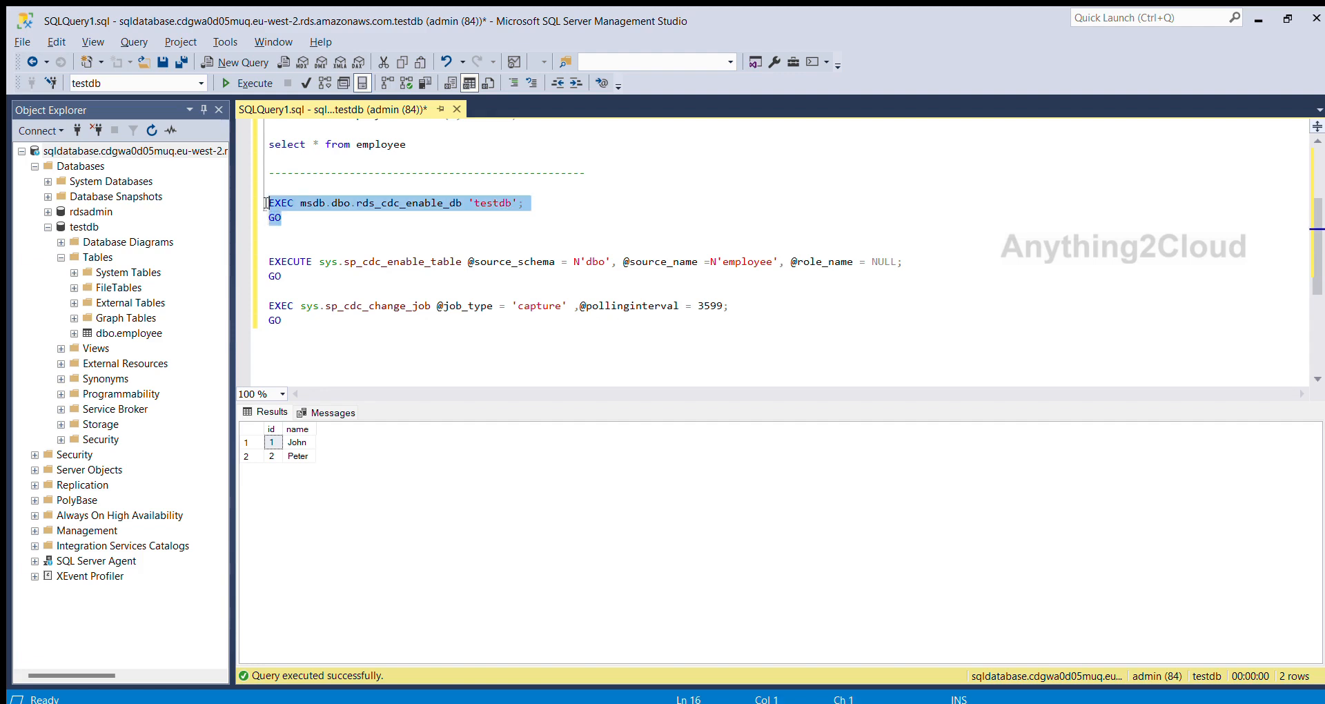
left_click(242, 83)
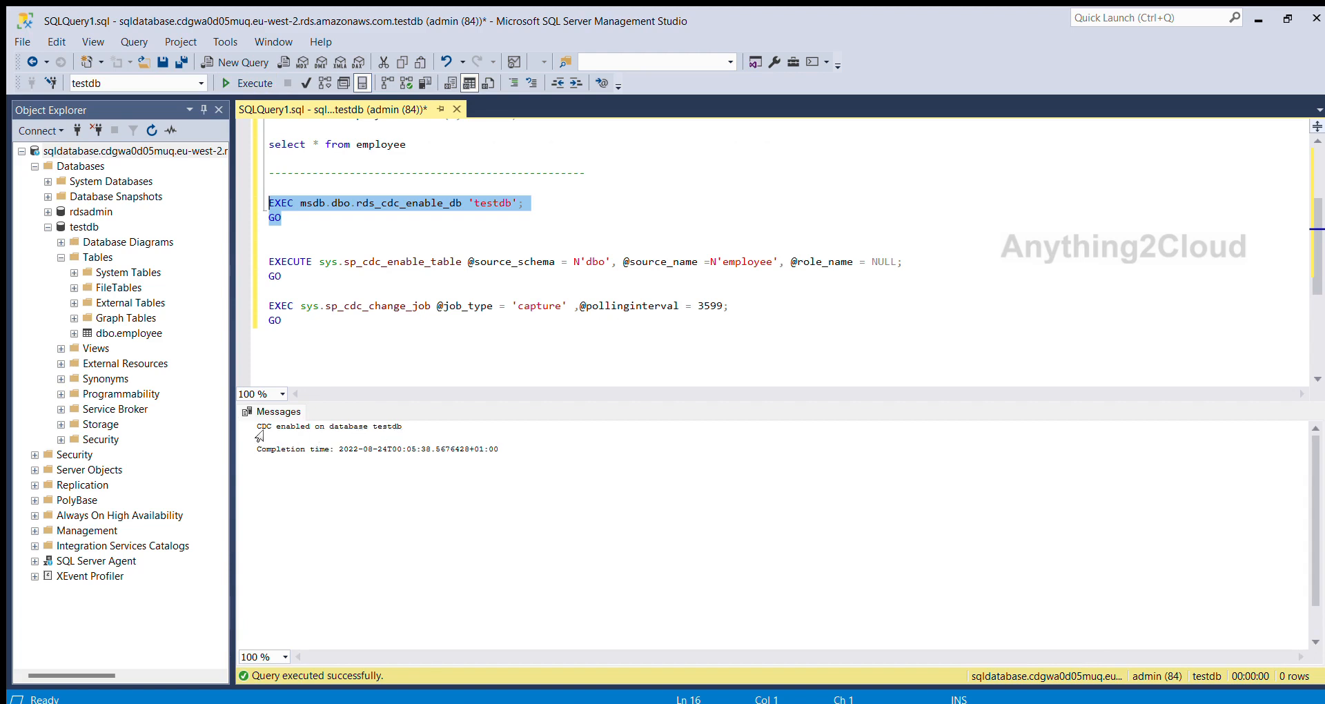
left_click_drag(259, 425, 402, 426)
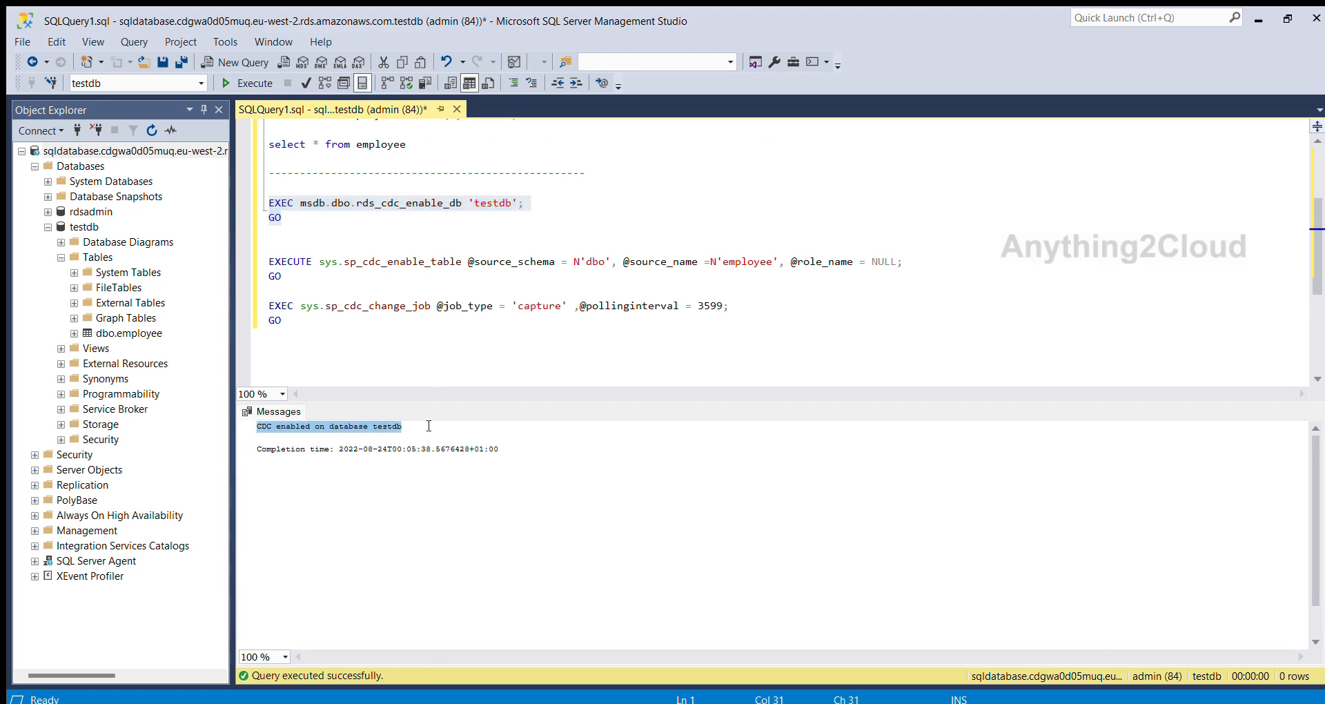
left_click(308, 232)
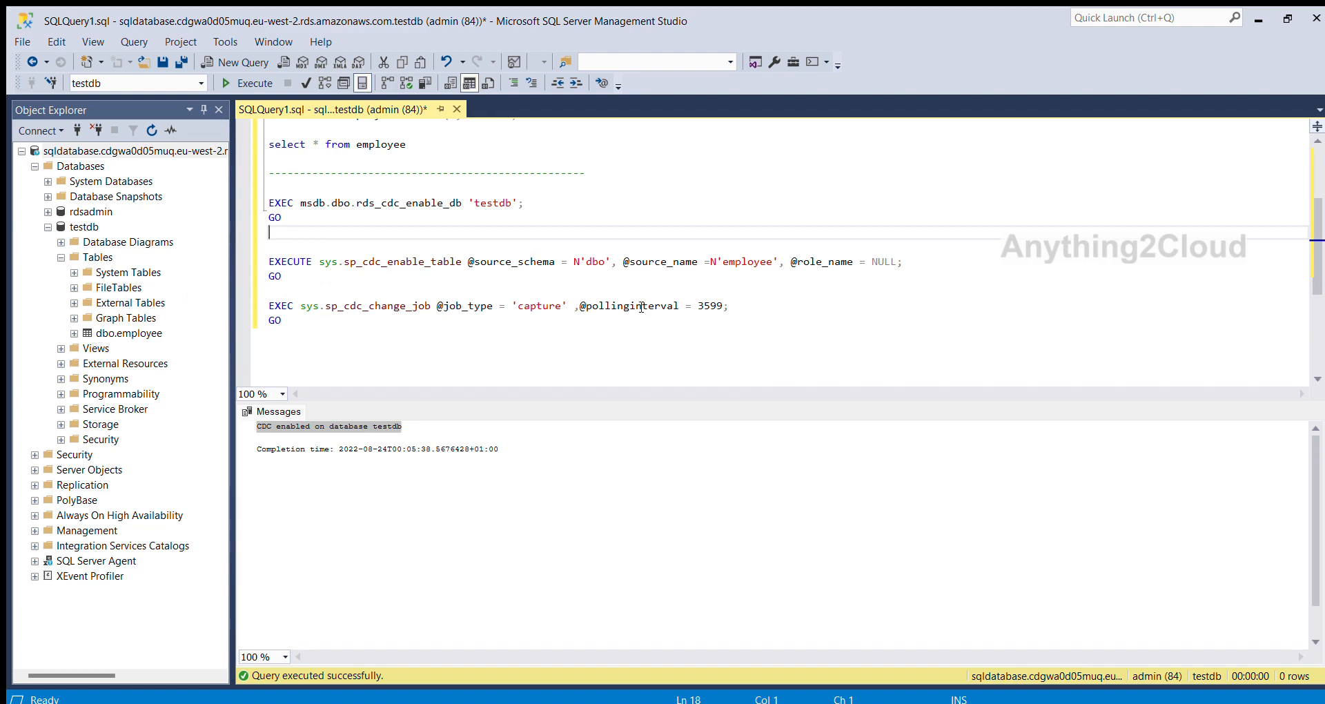
double_click(738, 265)
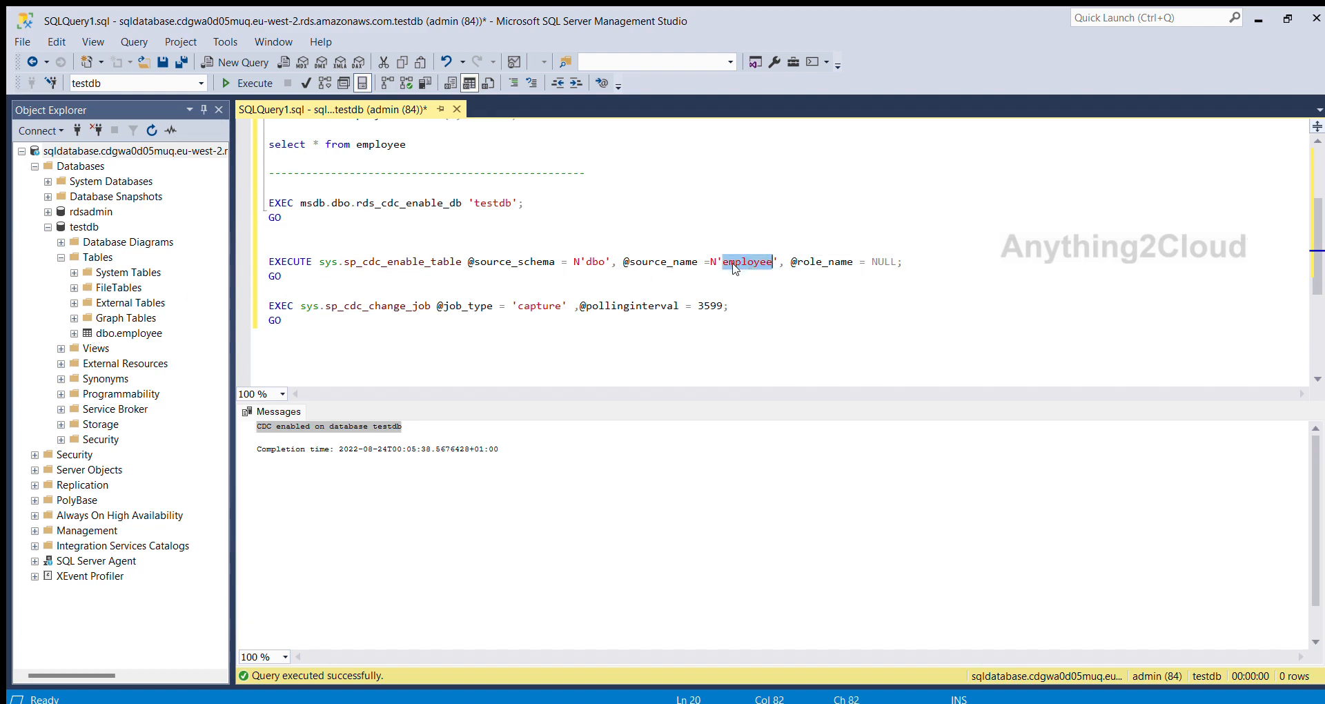
left_click(349, 282)
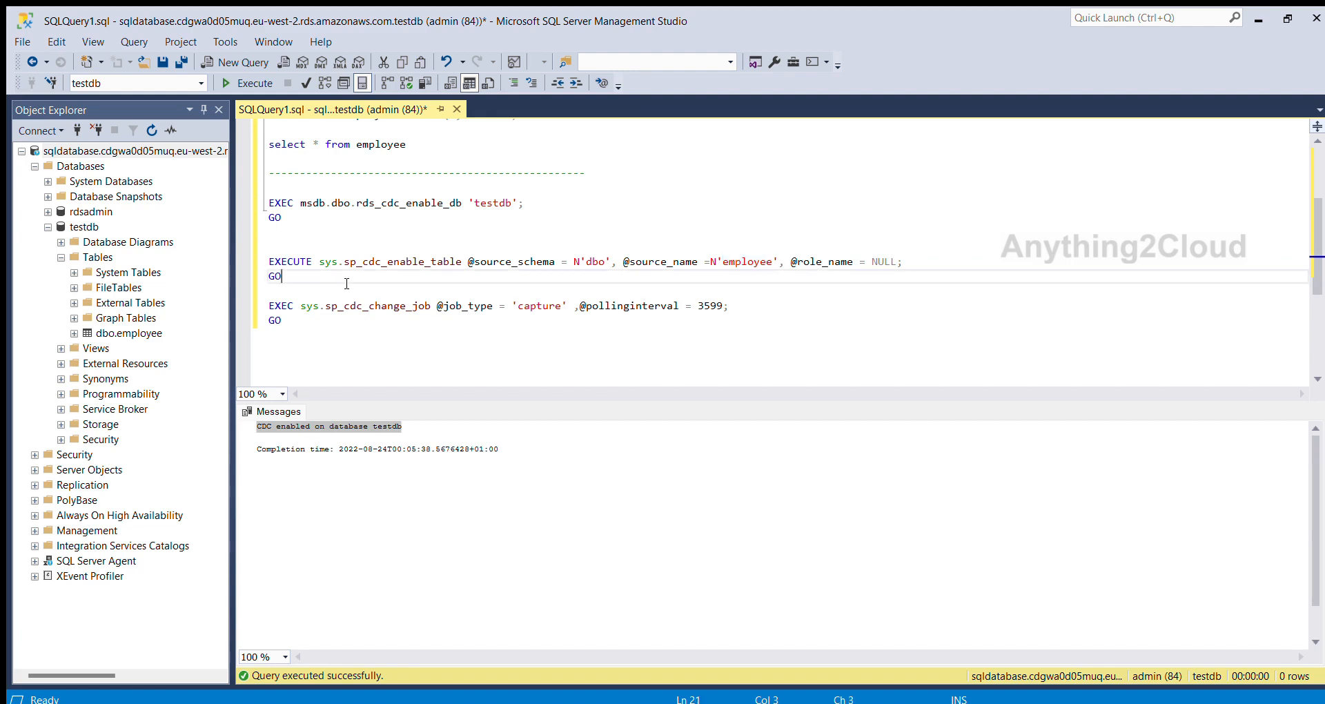
left_click_drag(334, 284, 261, 263)
left_click(246, 81)
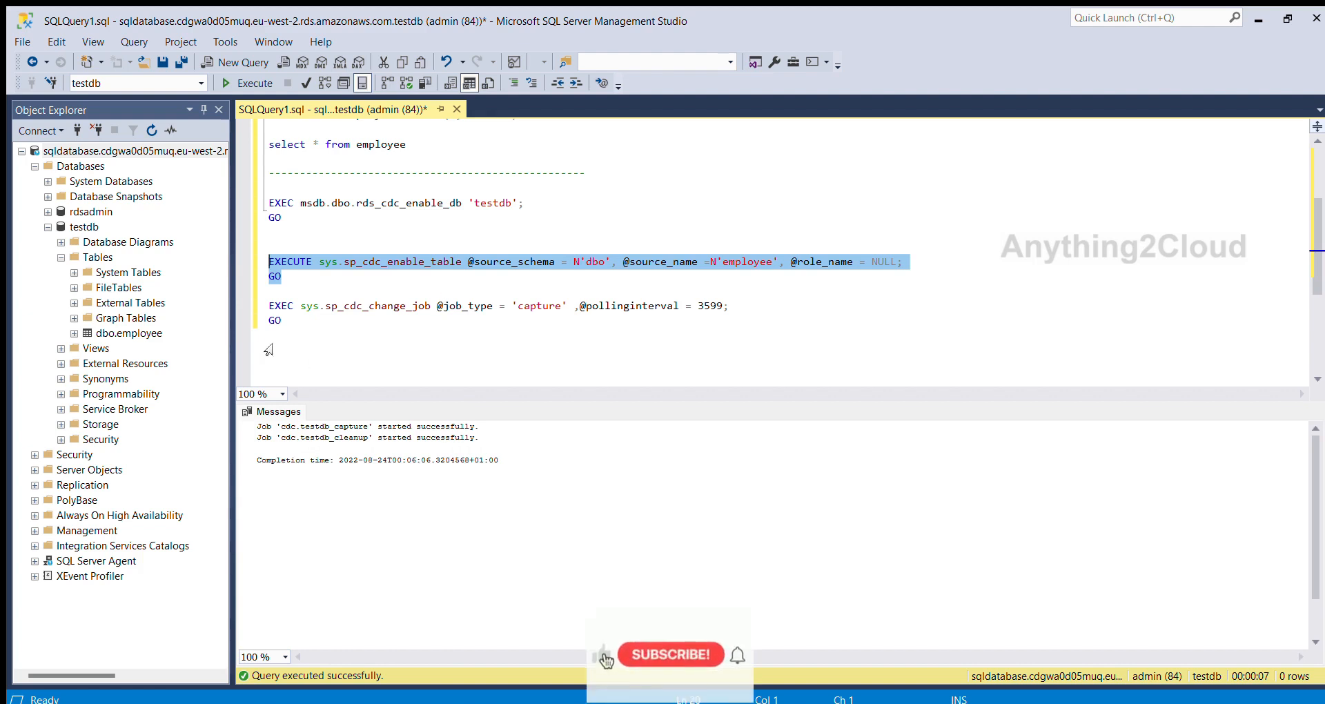
left_click(343, 323)
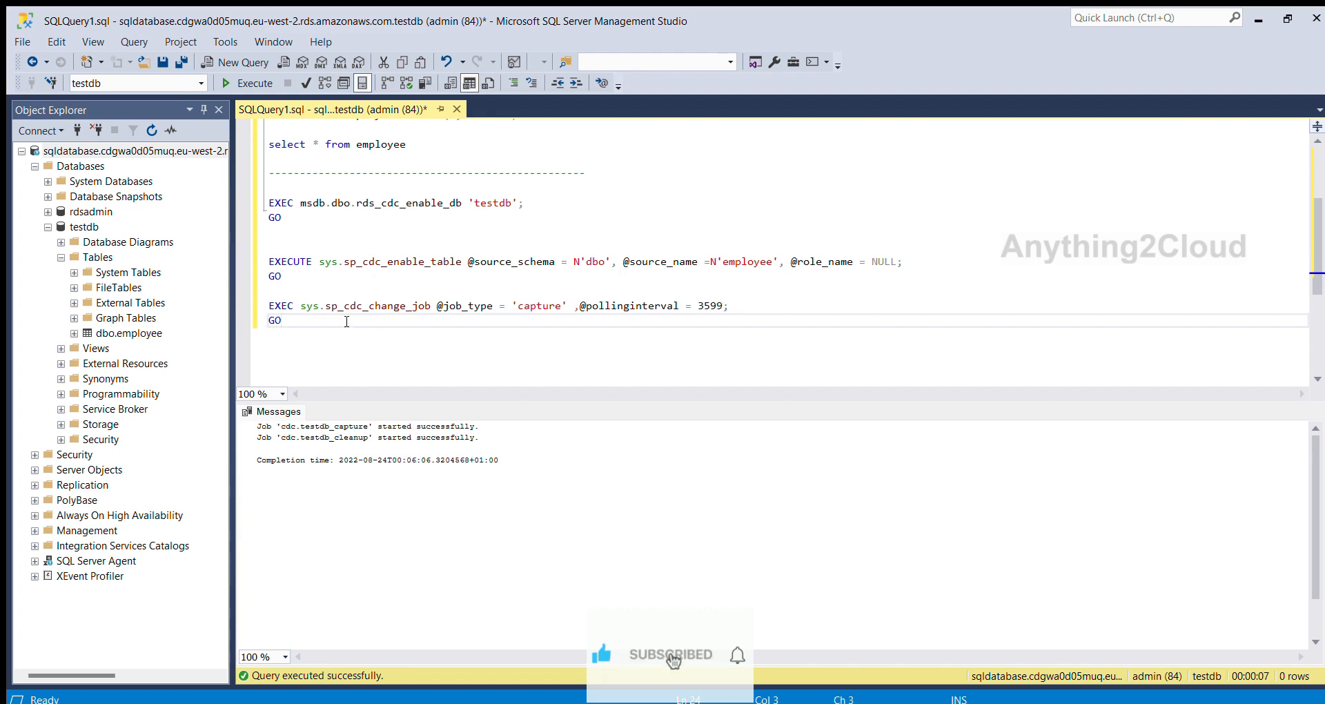
left_click_drag(325, 321, 246, 306)
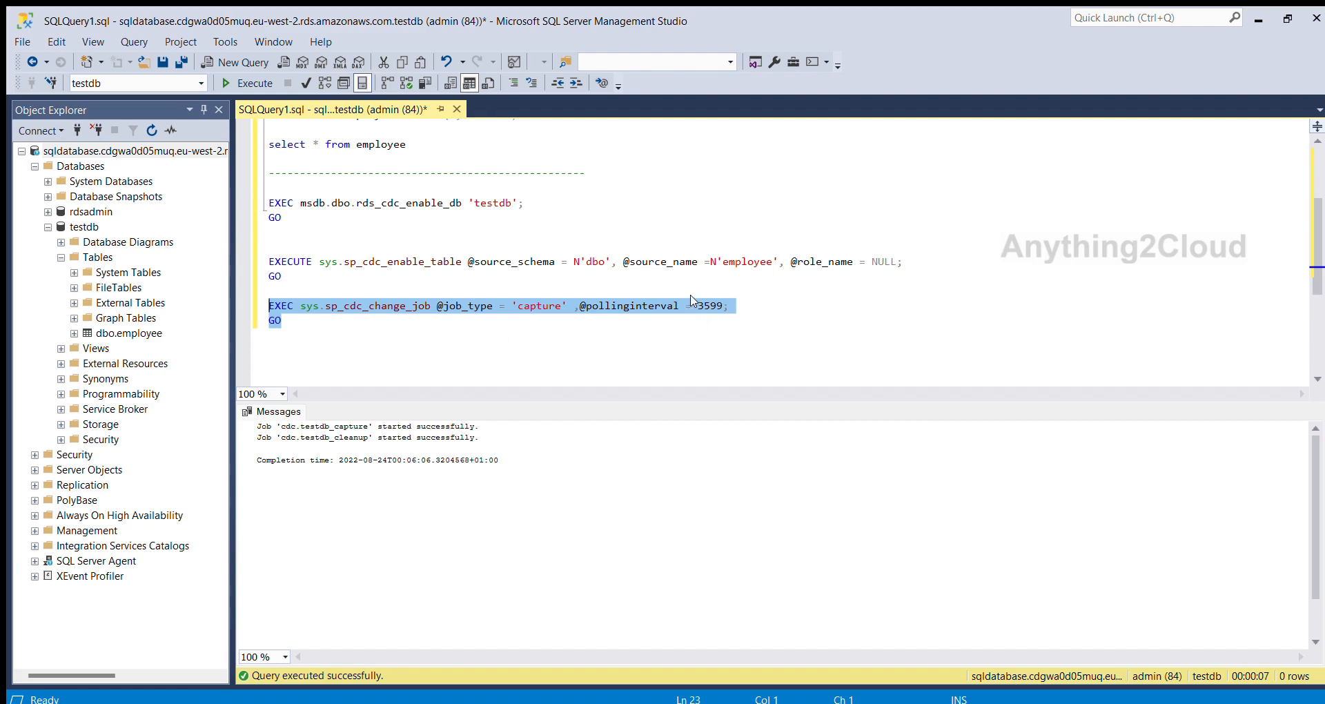
left_click(408, 326)
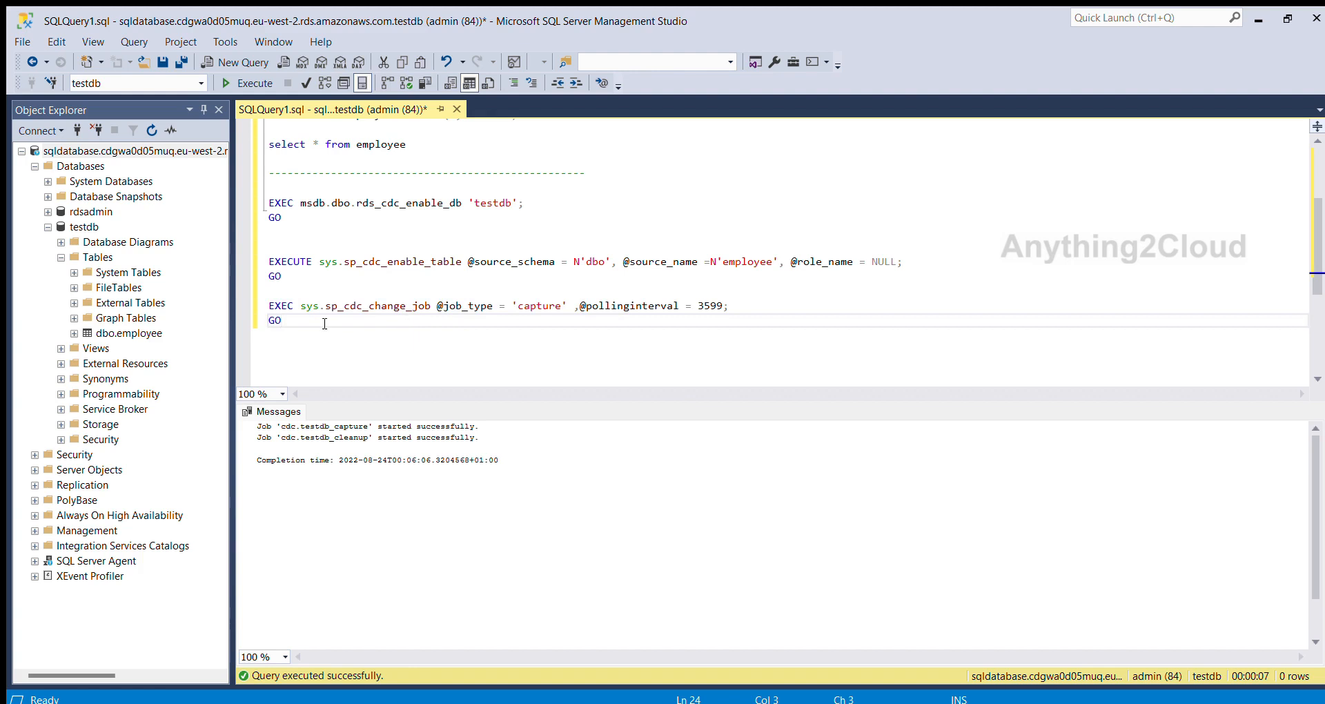
left_click_drag(324, 324, 246, 304)
left_click(250, 84)
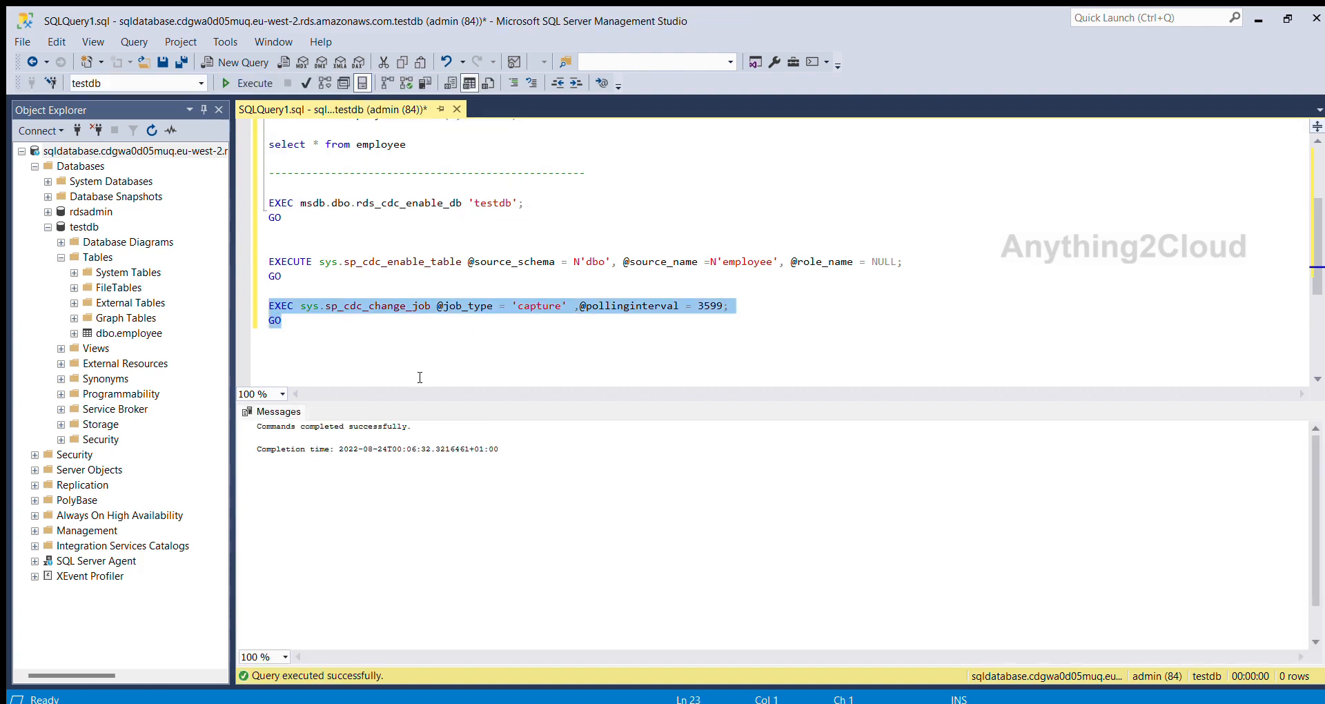
left_click(425, 335)
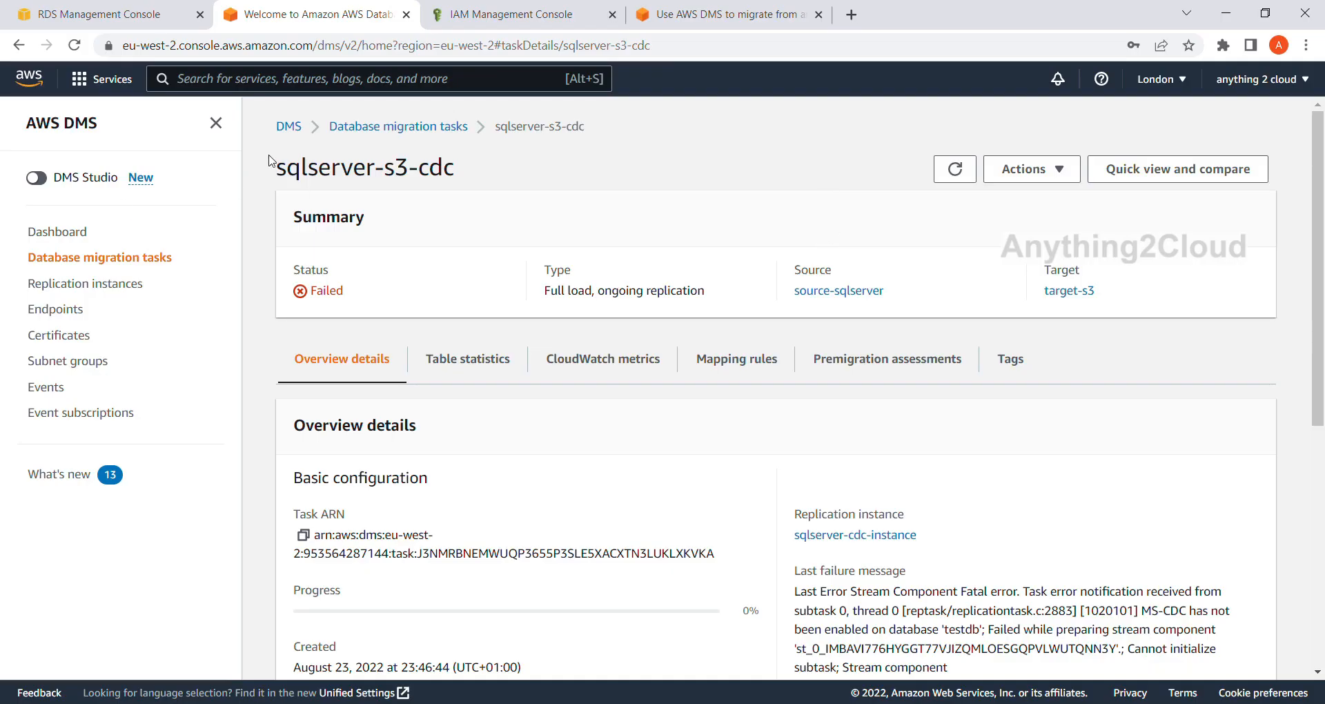
Switch to the AWS DMS console, reopen the sqlserver-s3-cdc migration task and reread its last failure message.
left_click(390, 130)
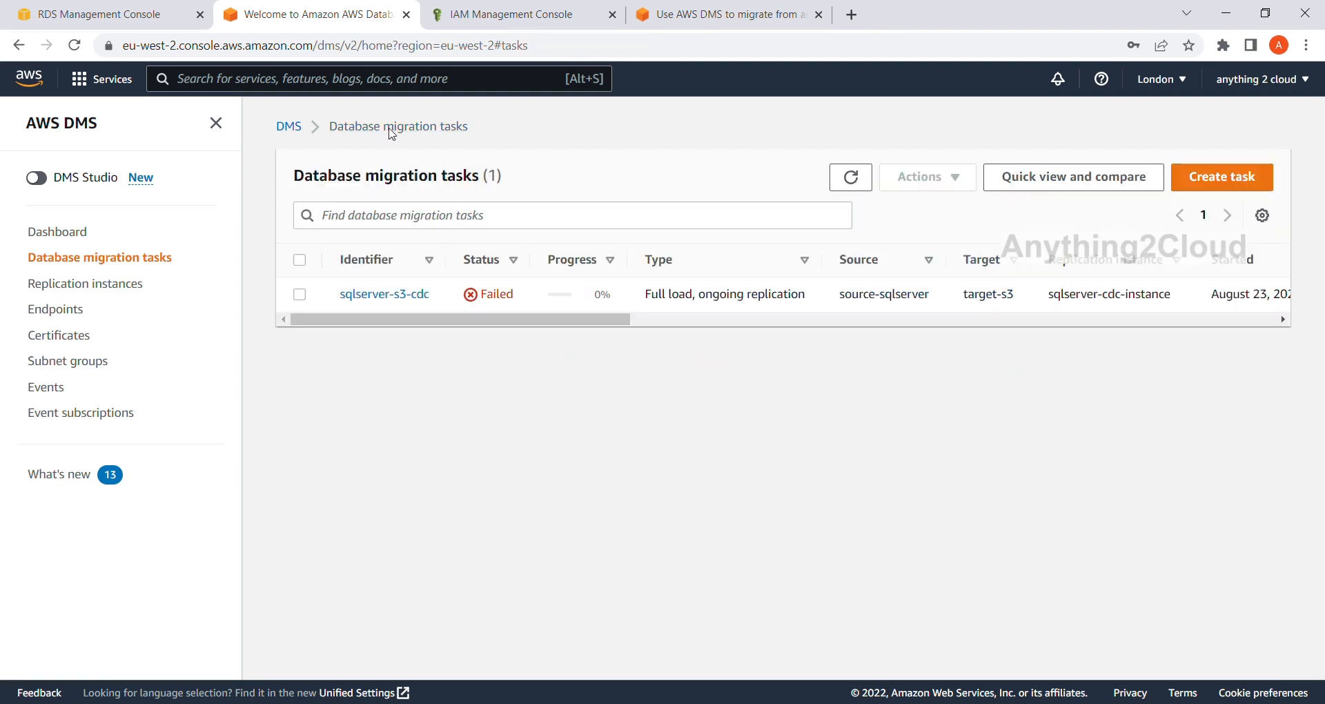
left_click(397, 299)
scroll(740, 361, "down", 3)
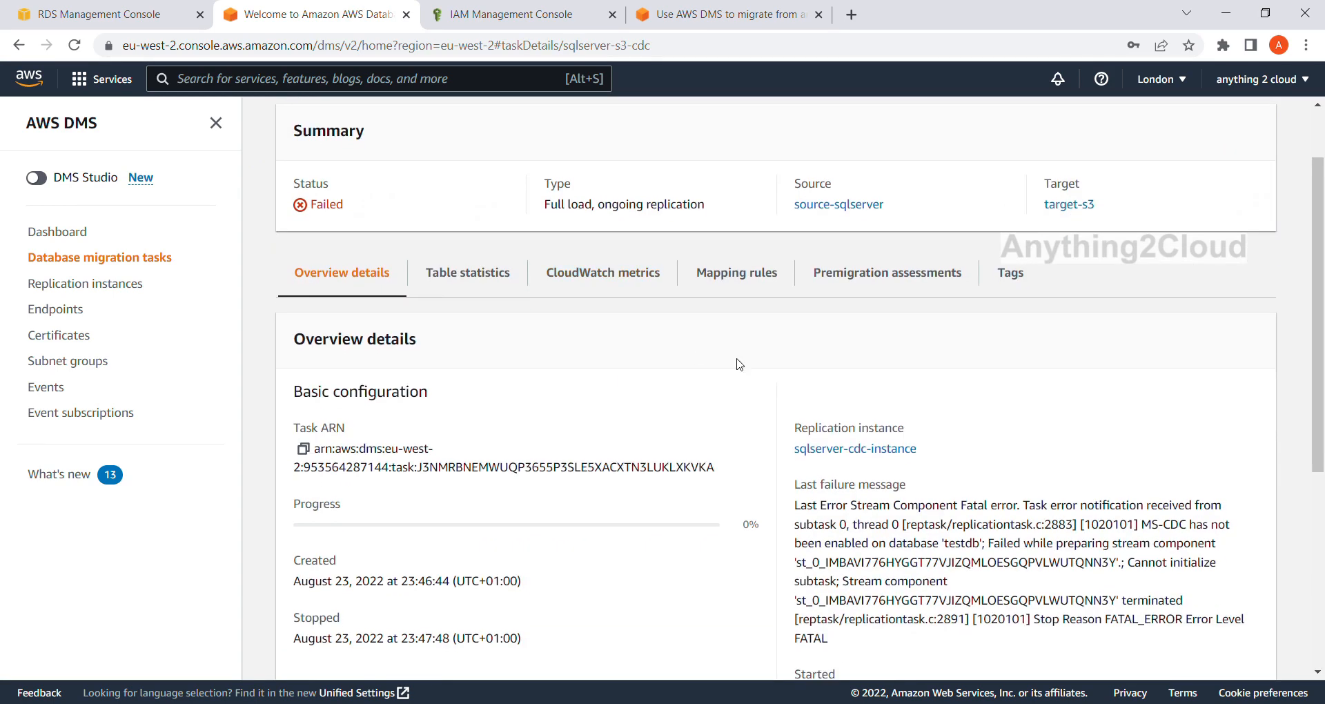
left_click_drag(1142, 440, 986, 457)
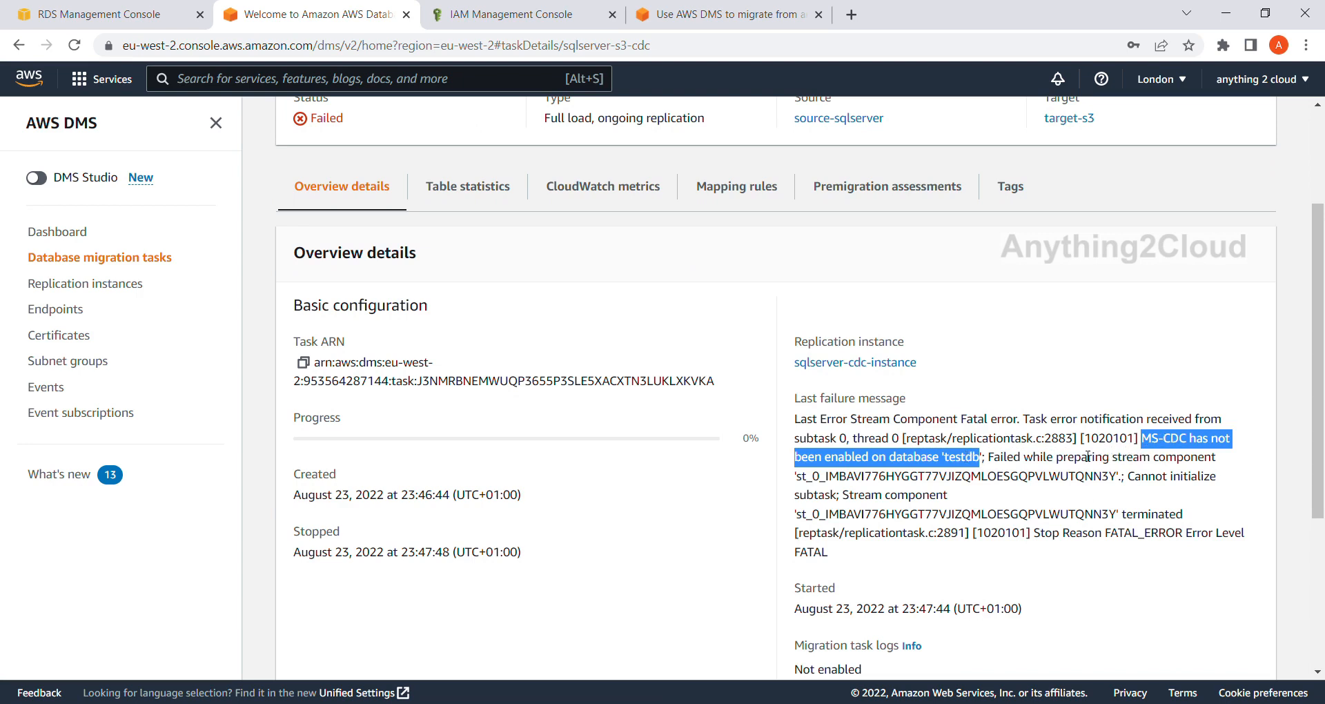
scroll(1026, 463, "up", 3)
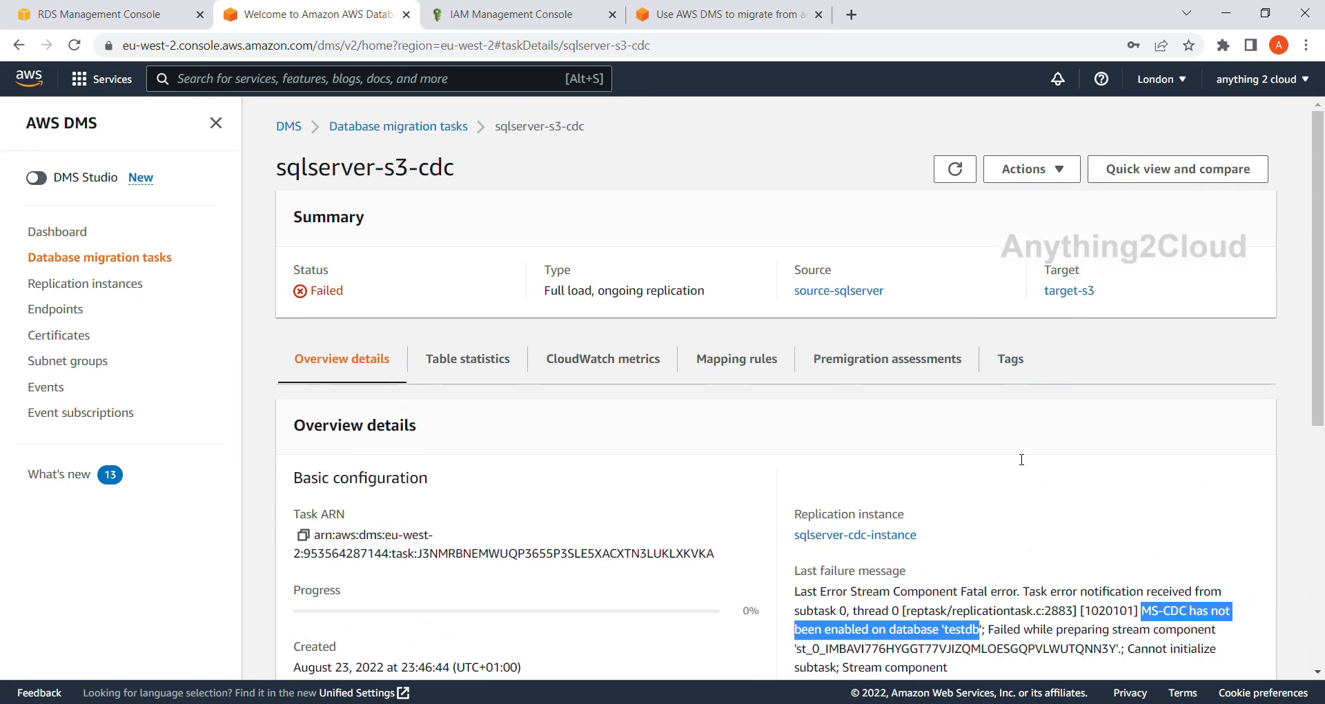
Start the sqlserver-s3-cdc task again with the Restart option so the full load runs from the beginning.
left_click(1058, 170)
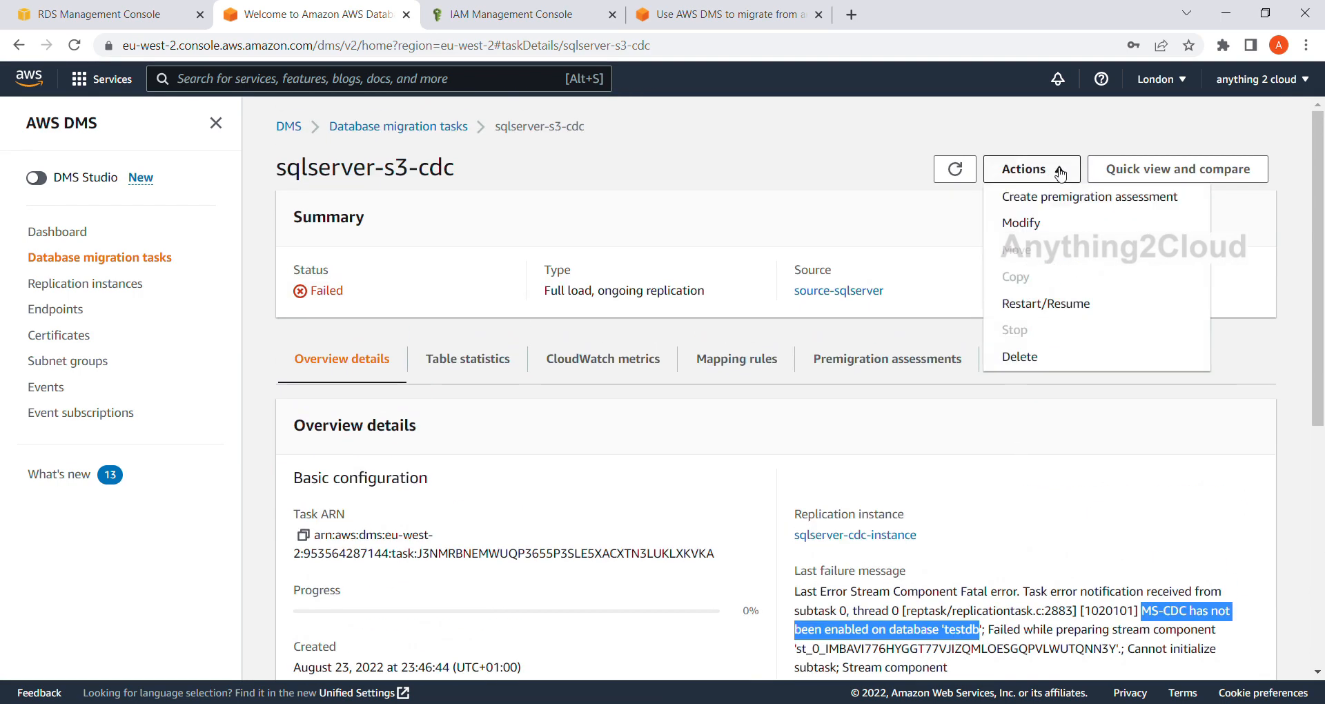
left_click(1047, 304)
left_click(575, 449)
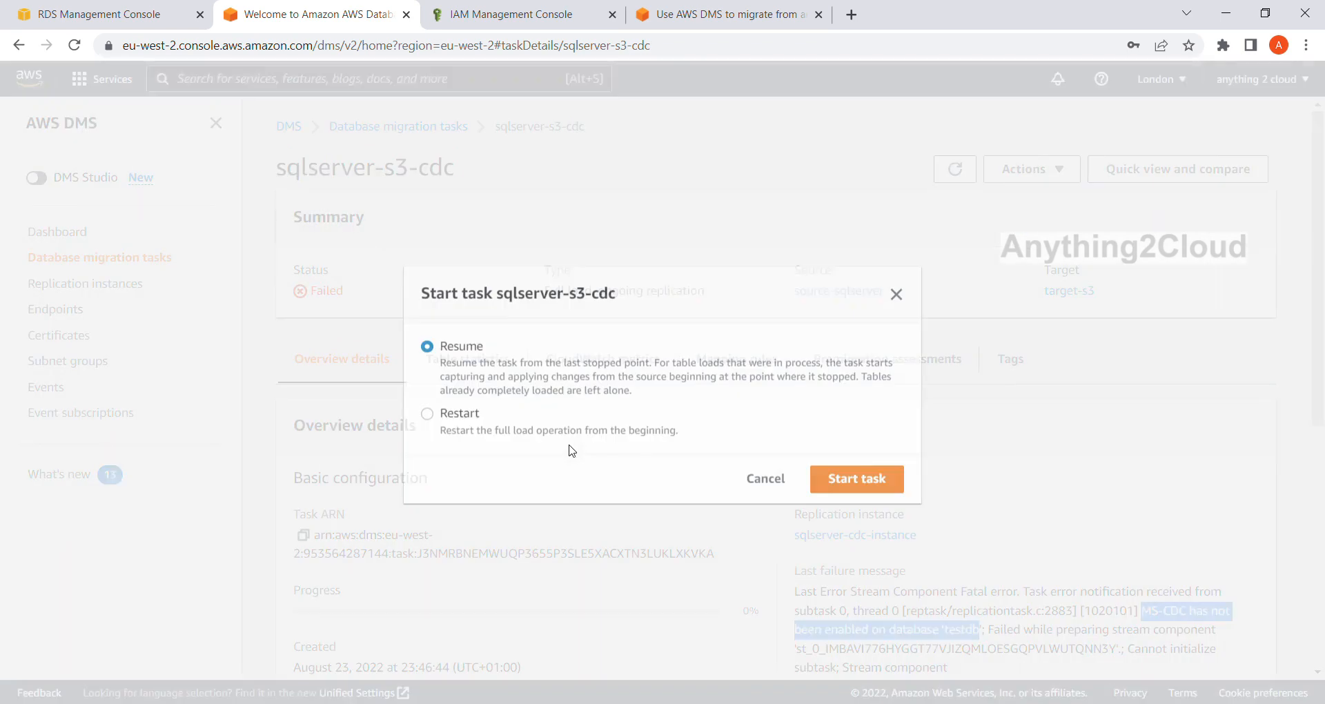
left_click(459, 413)
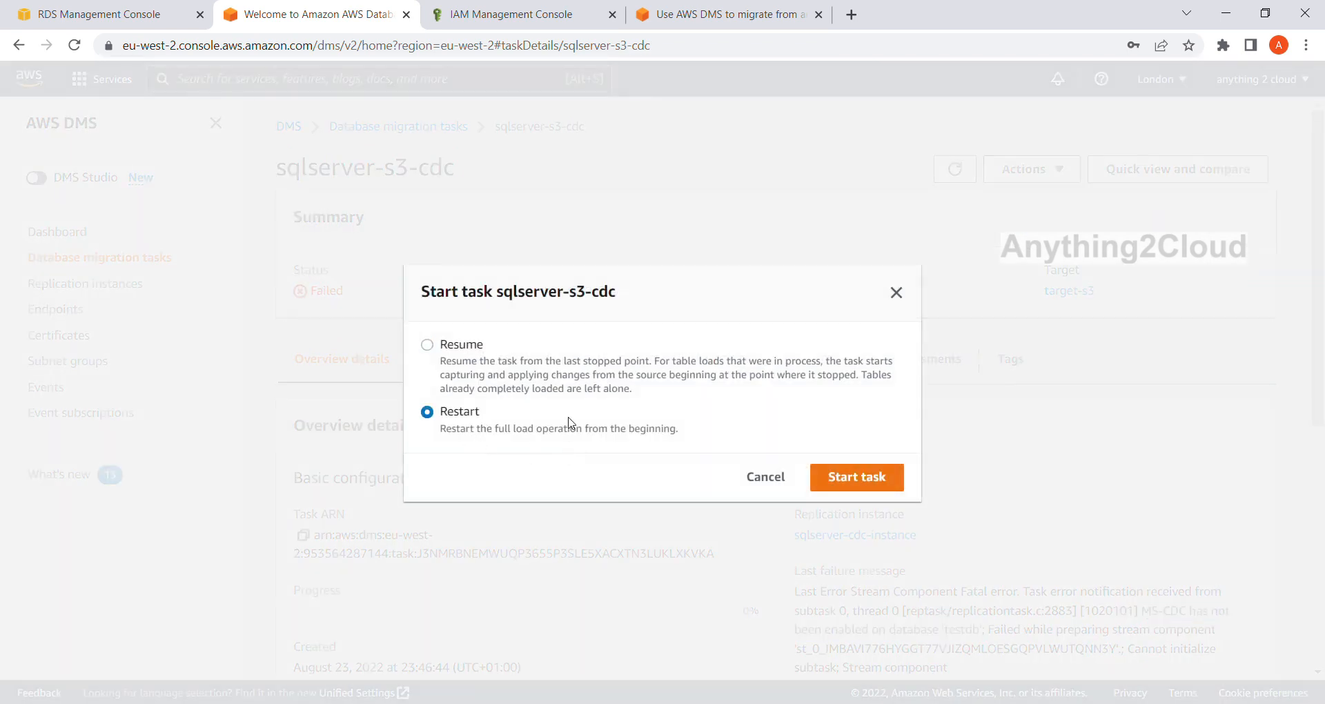
left_click(881, 485)
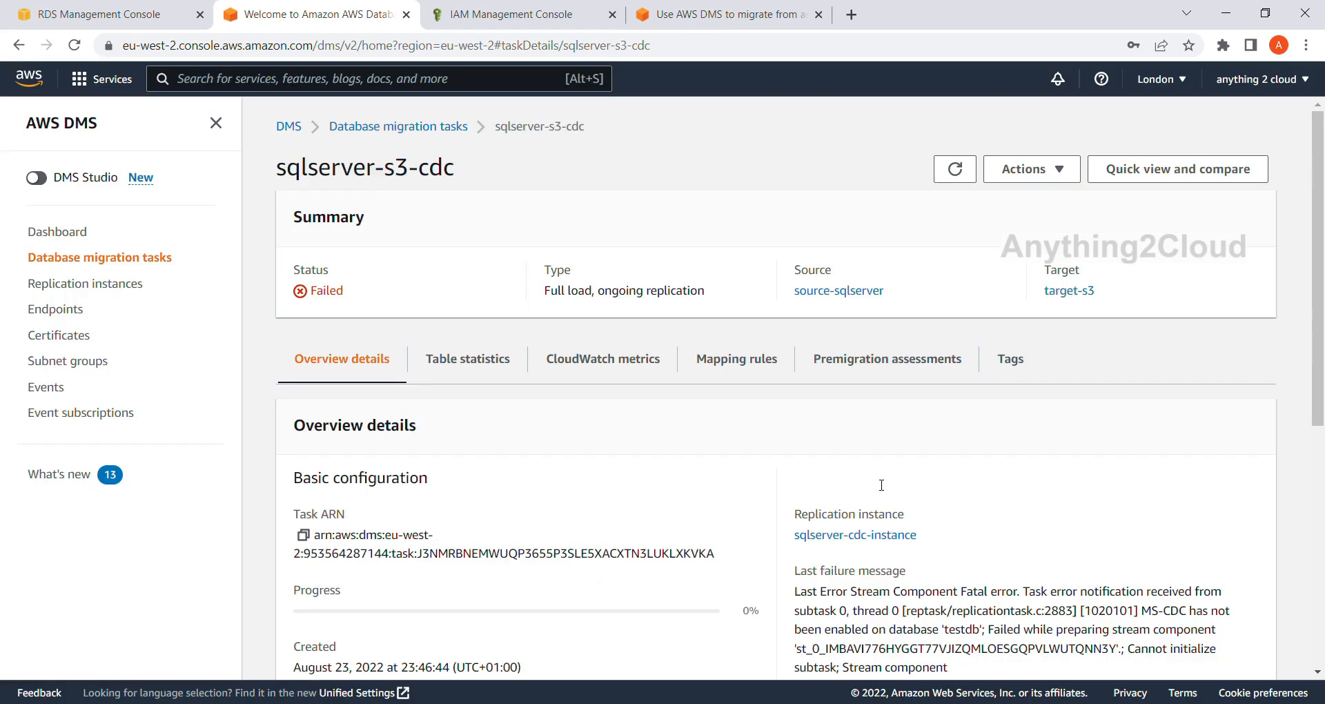
Refresh the database migration tasks list and check the status and overview details of the sqlserver-s3-cdc task.
left_click(405, 131)
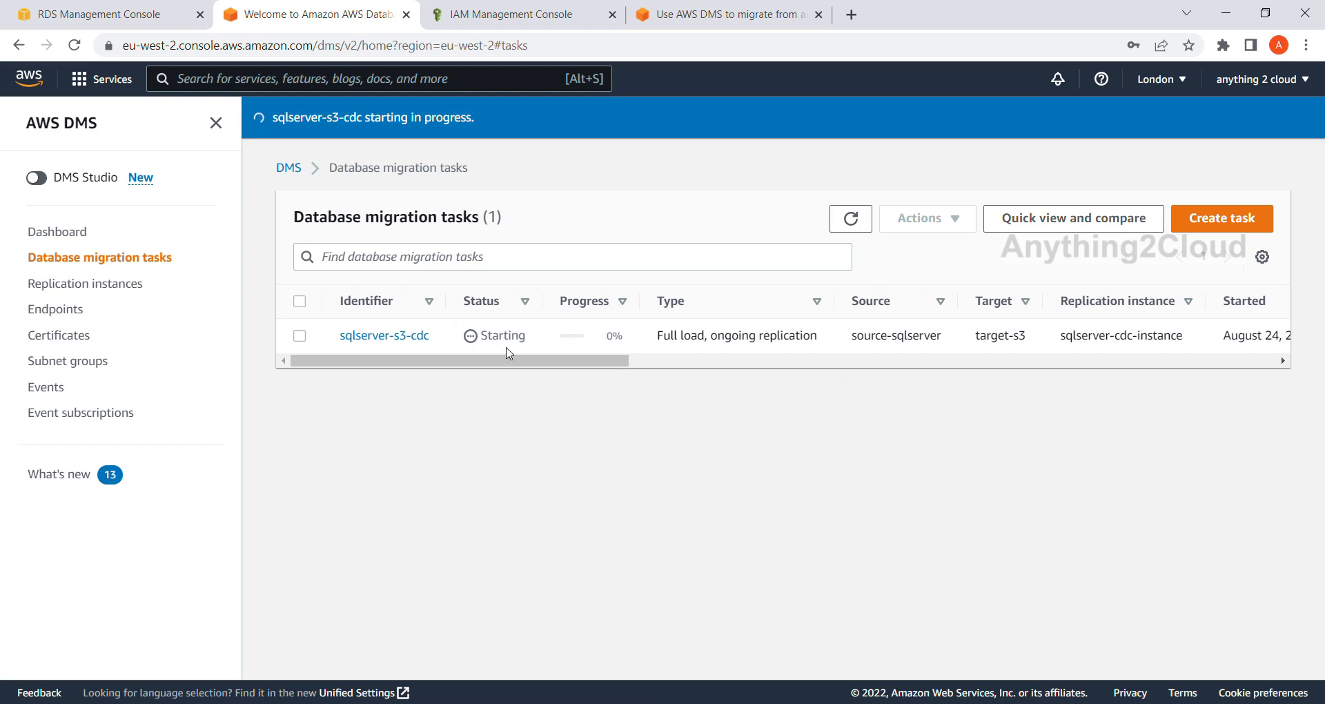
left_click(852, 214)
left_click(854, 225)
left_click(854, 225)
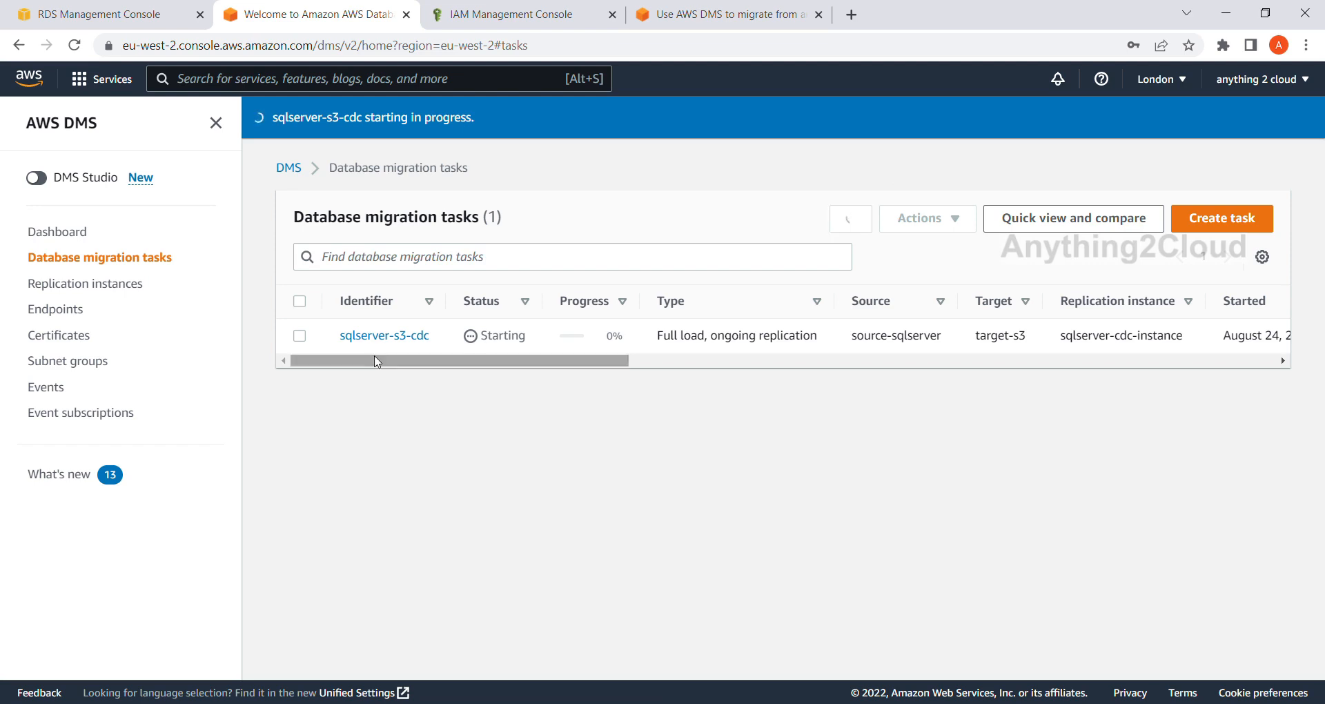
left_click(384, 336)
scroll(452, 337, "down", 2)
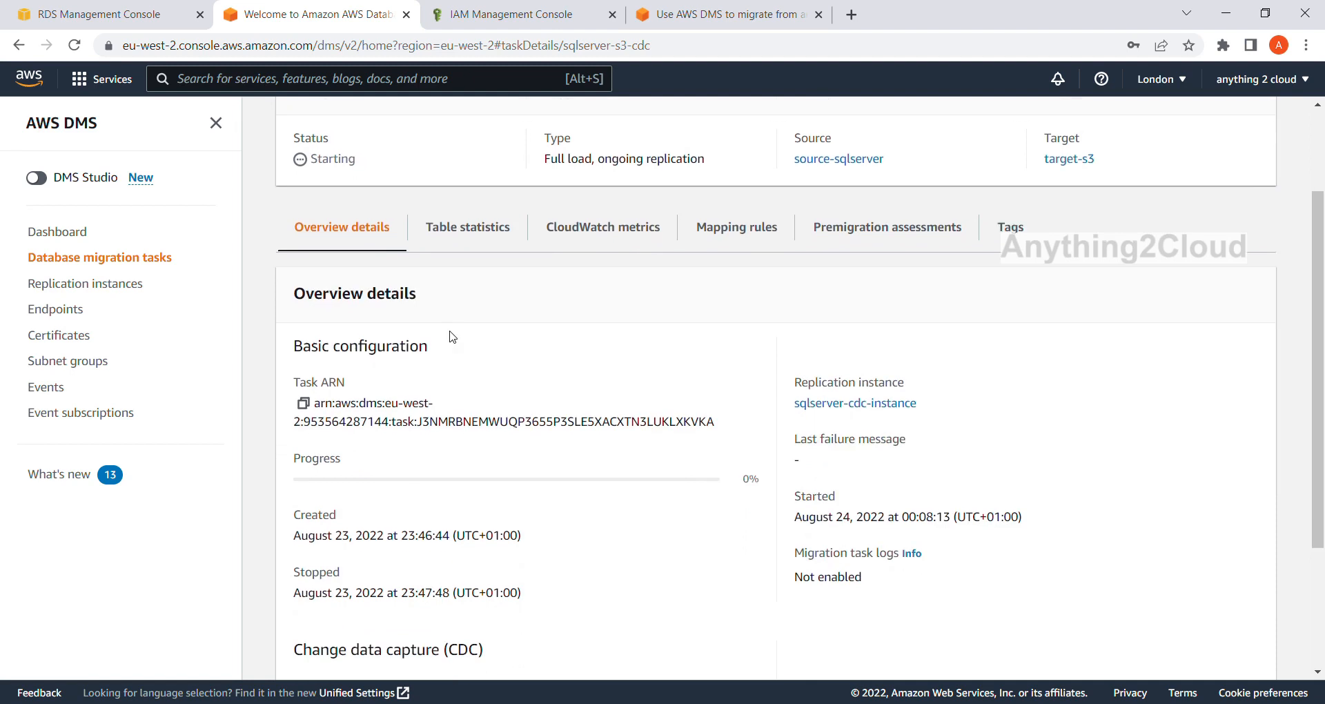
scroll(443, 325, "up", 3)
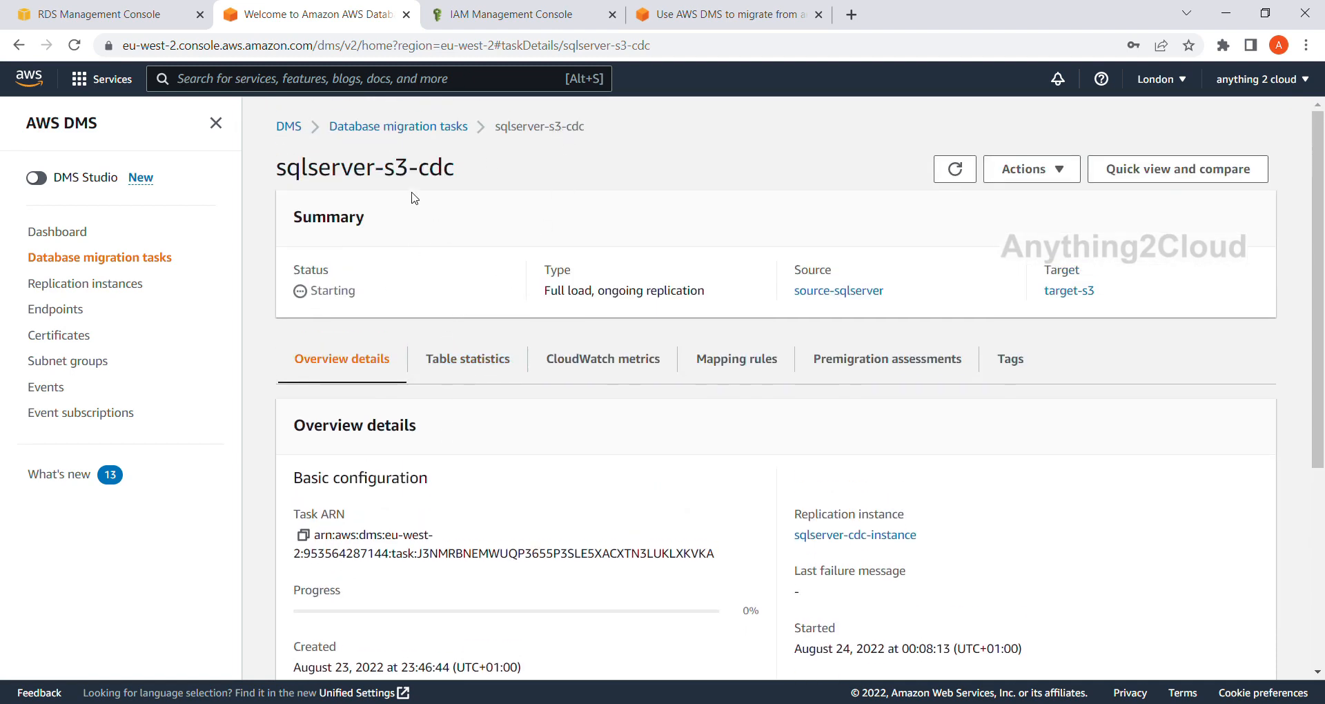
Check the task's table statistics, return to its overview details and refresh the task information.
left_click(455, 359)
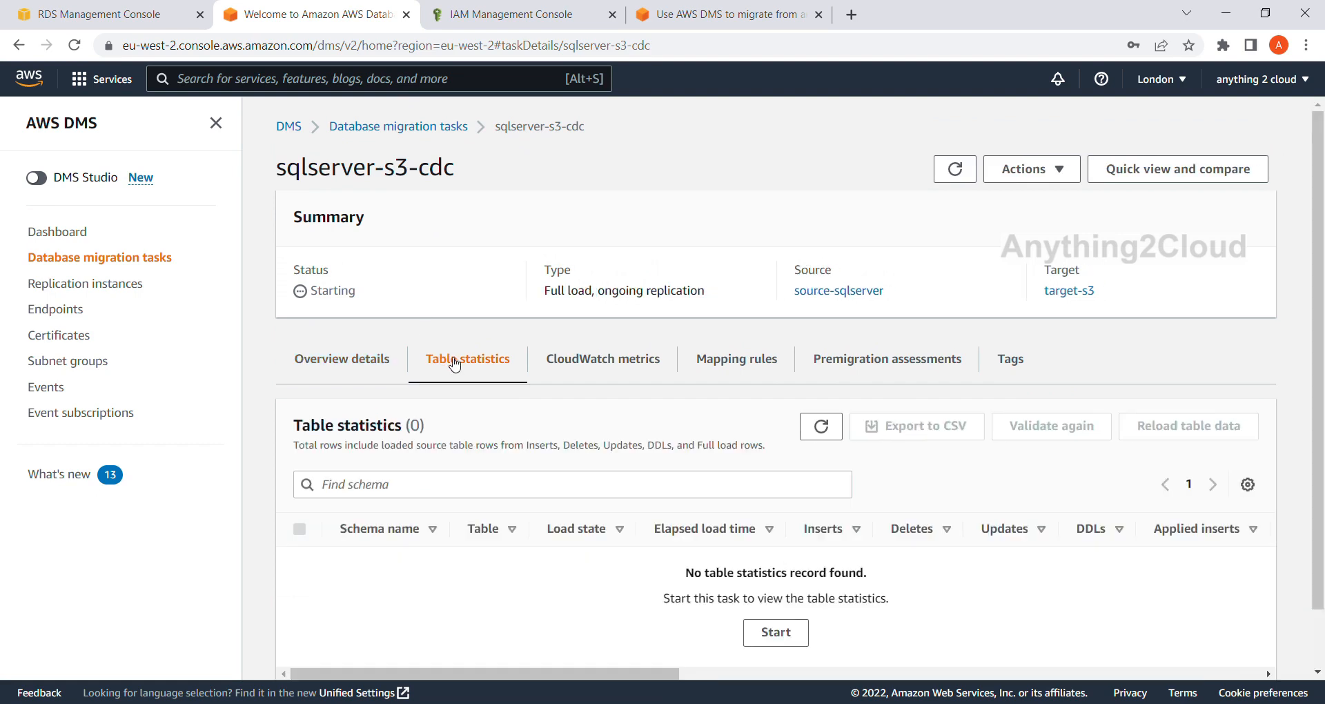
scroll(414, 511, "down", 1)
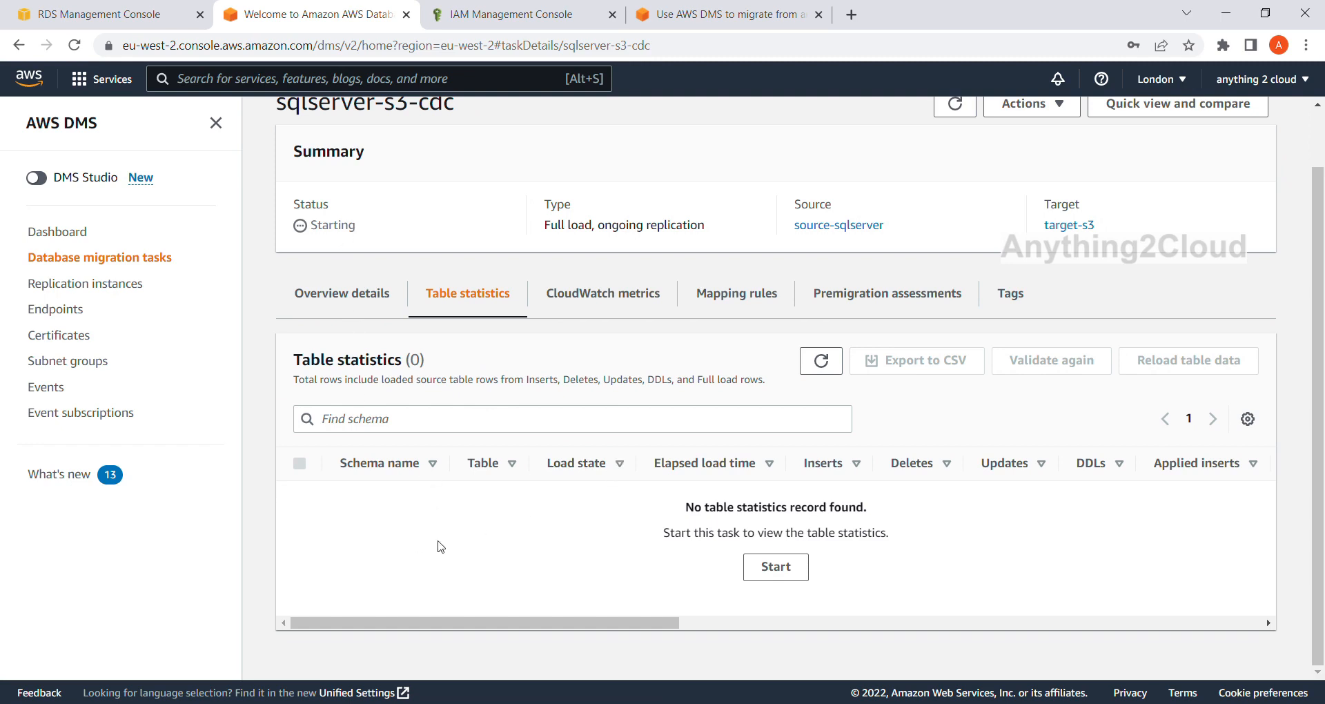
left_click(333, 295)
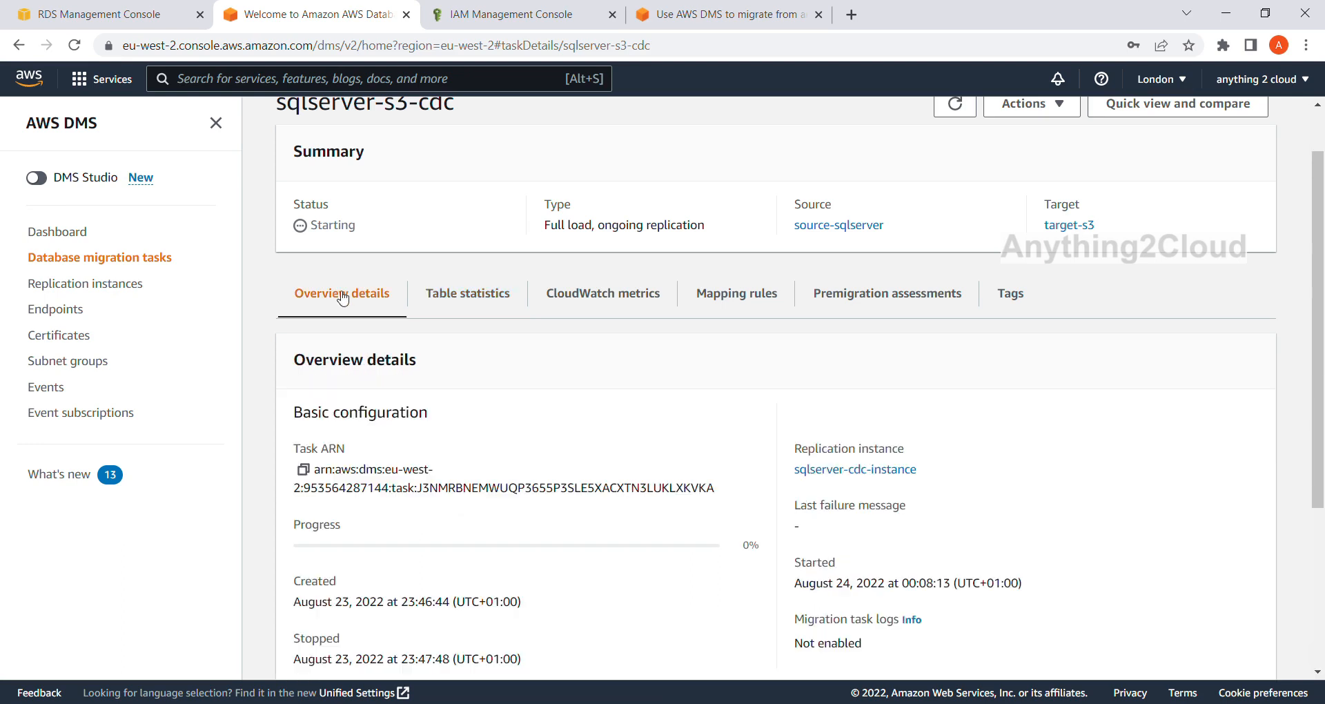
scroll(759, 253, "up", 1)
left_click(954, 169)
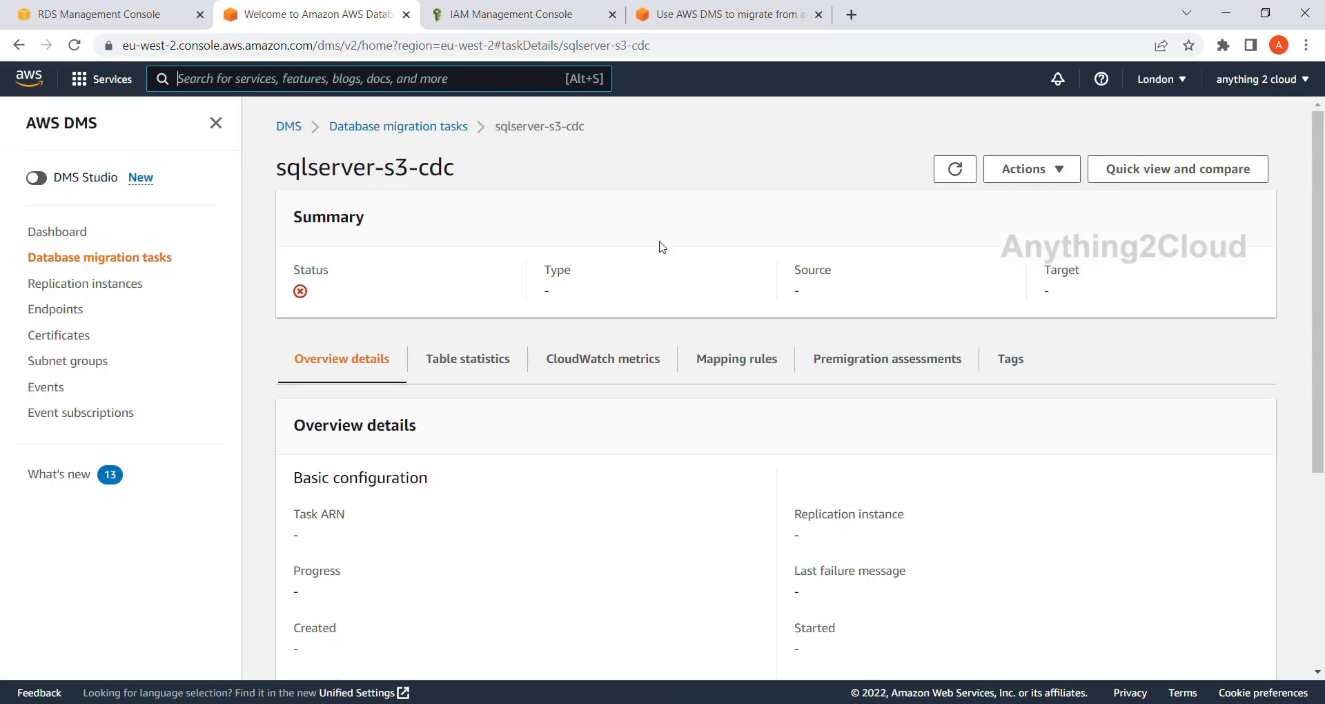
Review the table statistics for dbo.employee, from load state across to the full load rows and total rows.
left_click(464, 361)
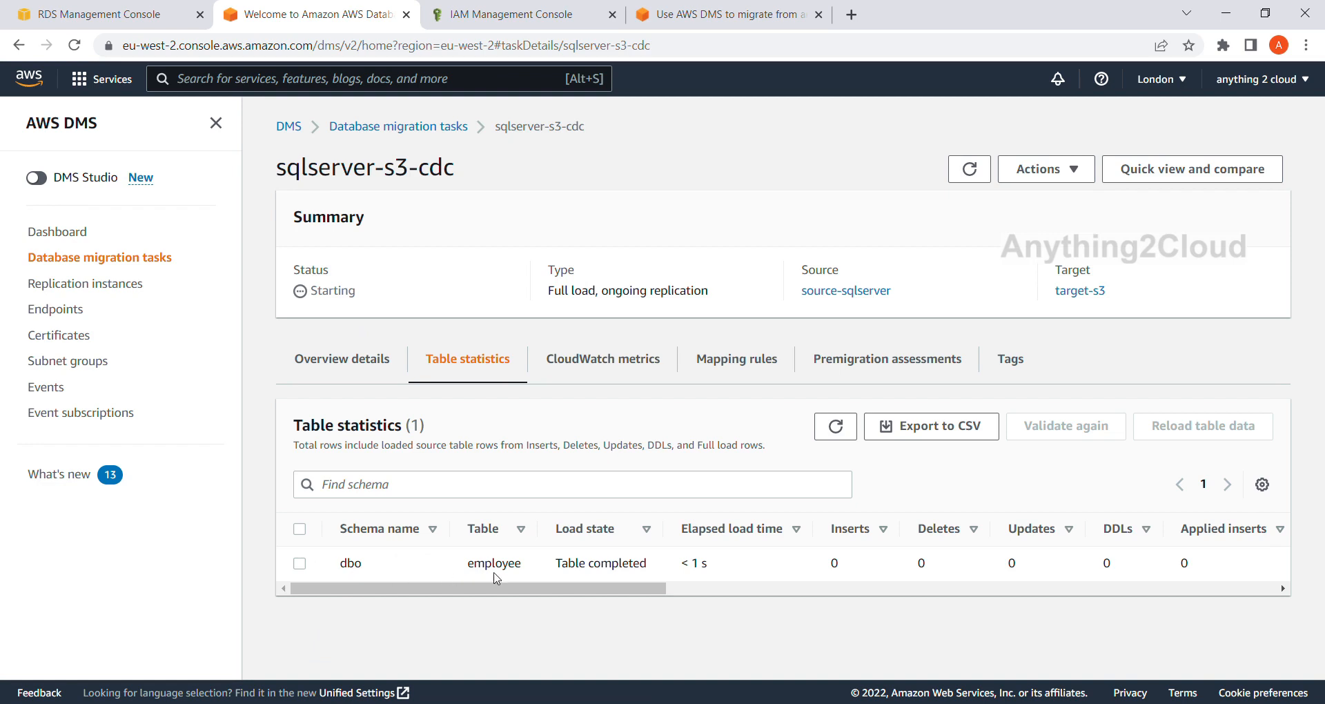
left_click_drag(541, 590, 836, 593)
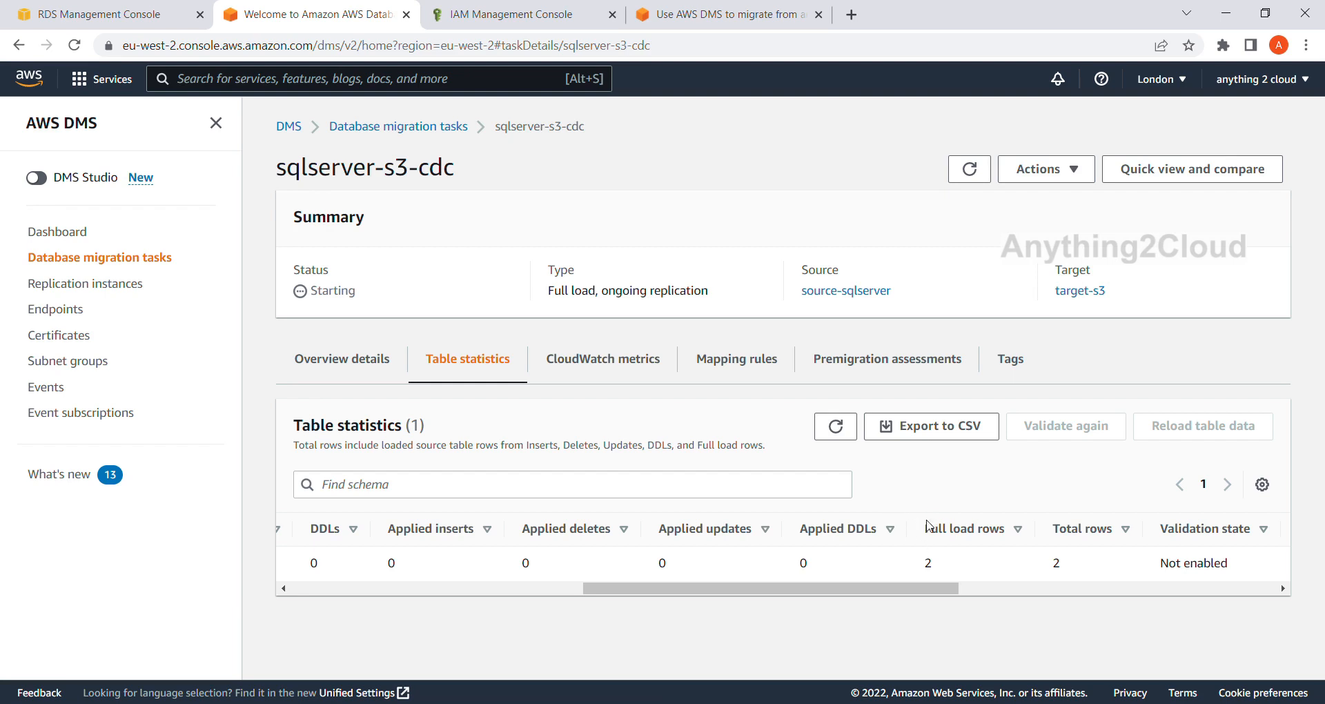
left_click_drag(942, 591, 649, 591)
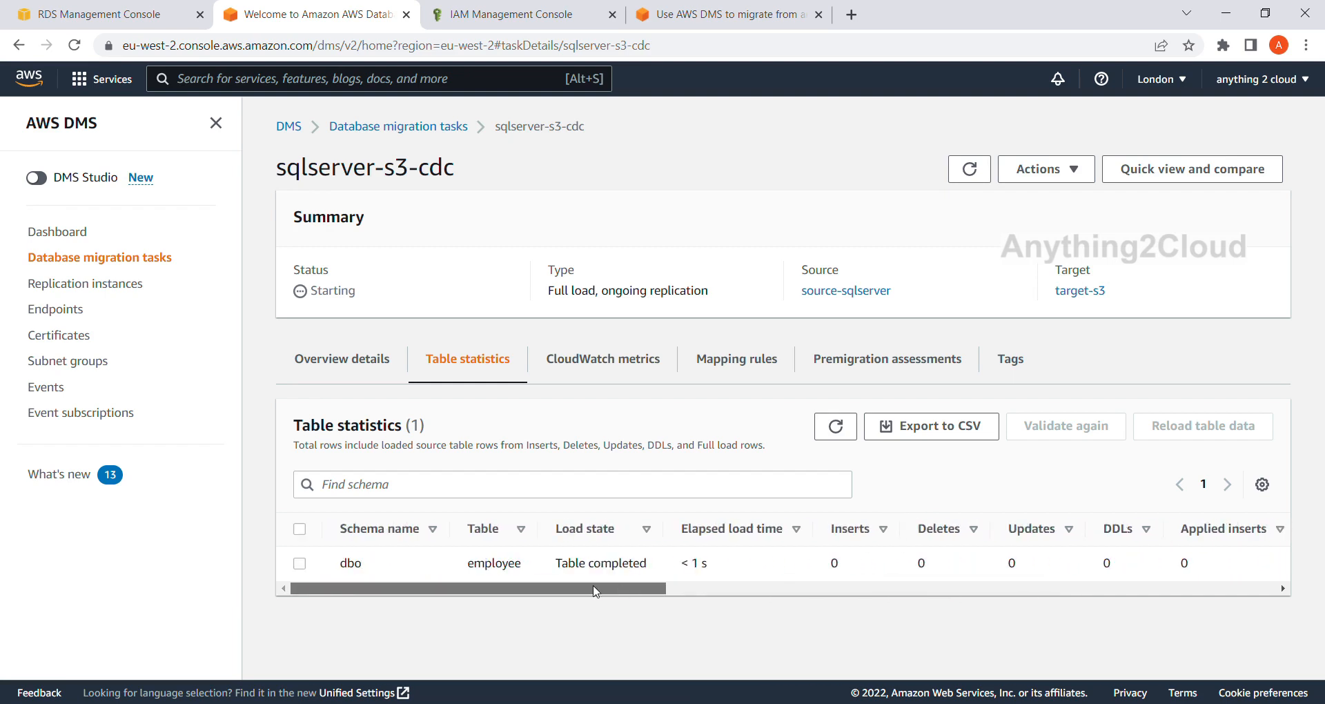
Check the task's status in the migration tasks list and review its progress in the overview details.
left_click(430, 133)
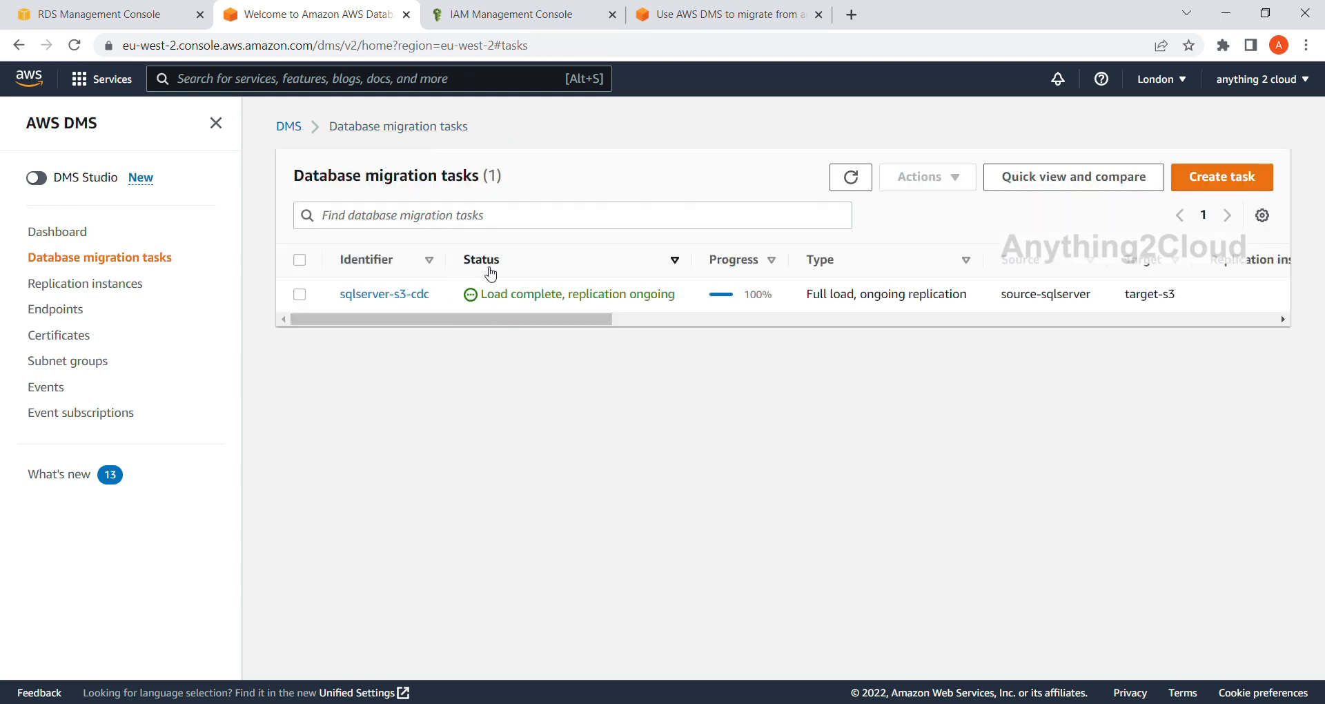
left_click(381, 296)
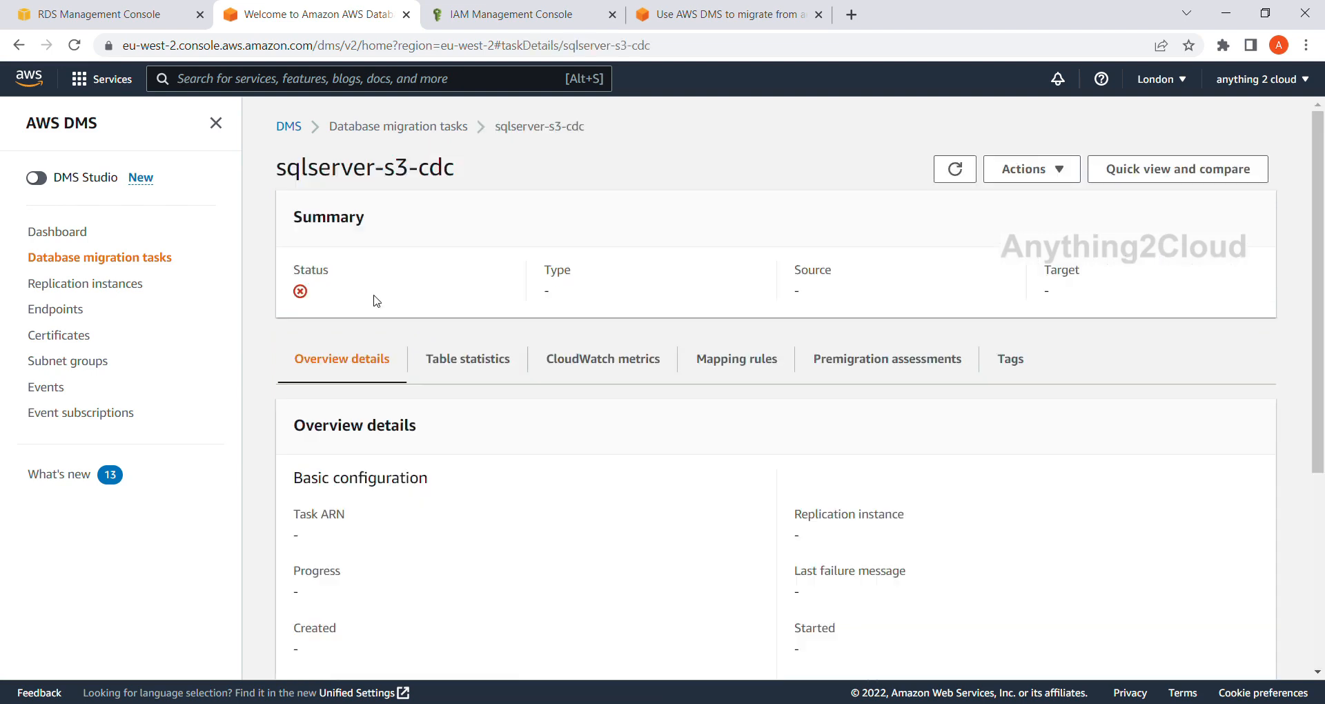
scroll(436, 393, "down", 1)
scroll(436, 393, "down", 2)
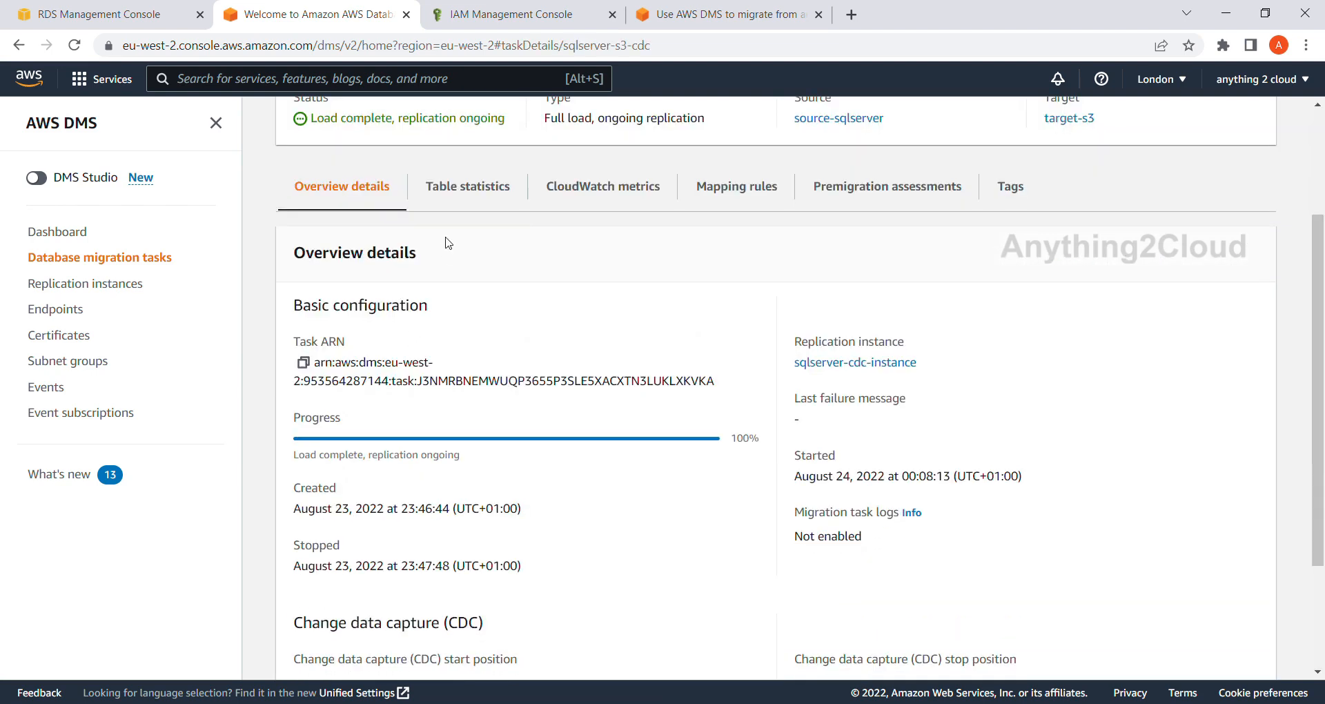
Recheck the employee table's full load row statistics and open the details of the task's target-s3 endpoint.
left_click(467, 195)
scroll(542, 595, "right", 3)
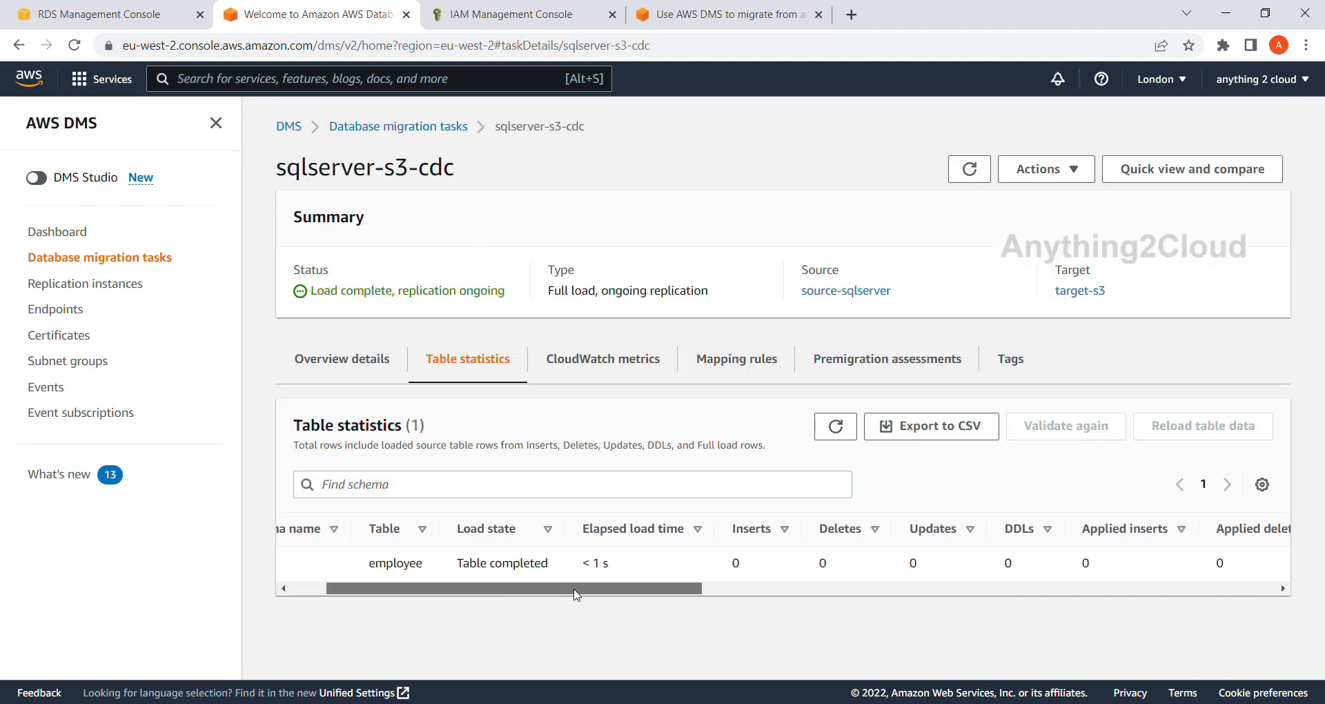
left_click_drag(544, 592, 768, 593)
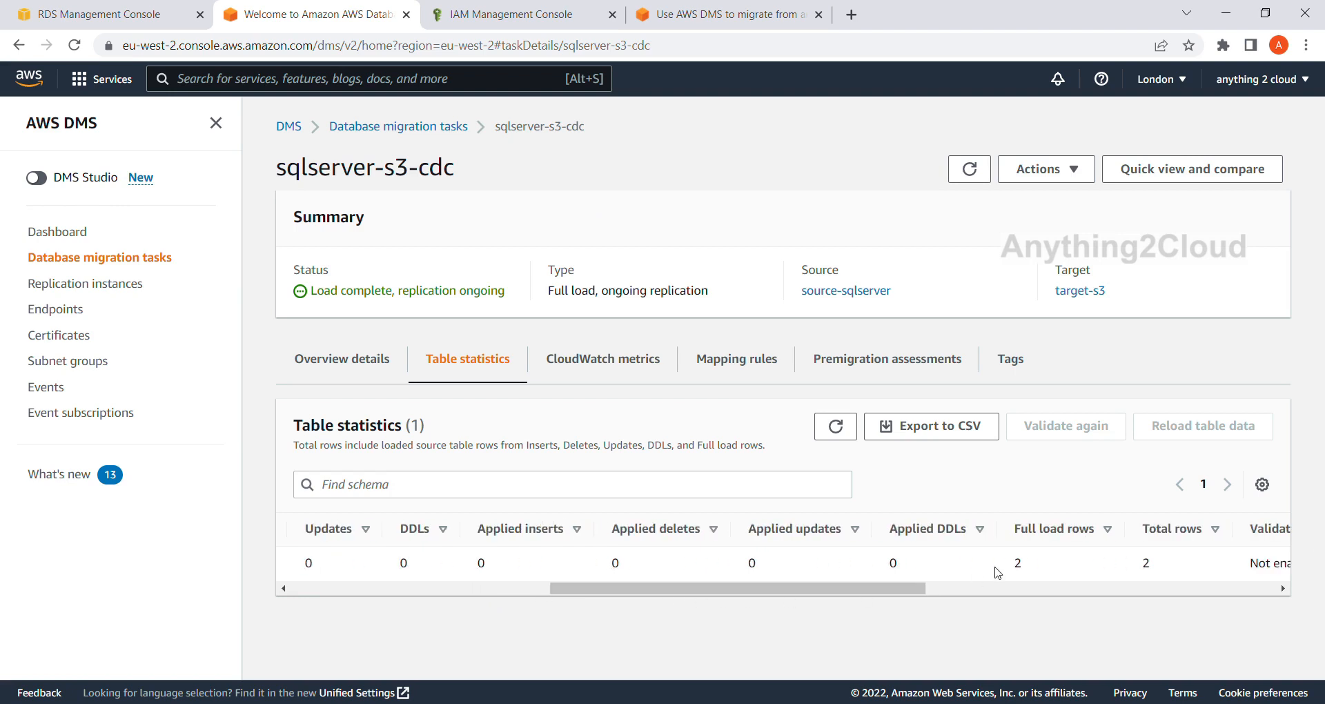
left_click_drag(905, 594, 699, 594)
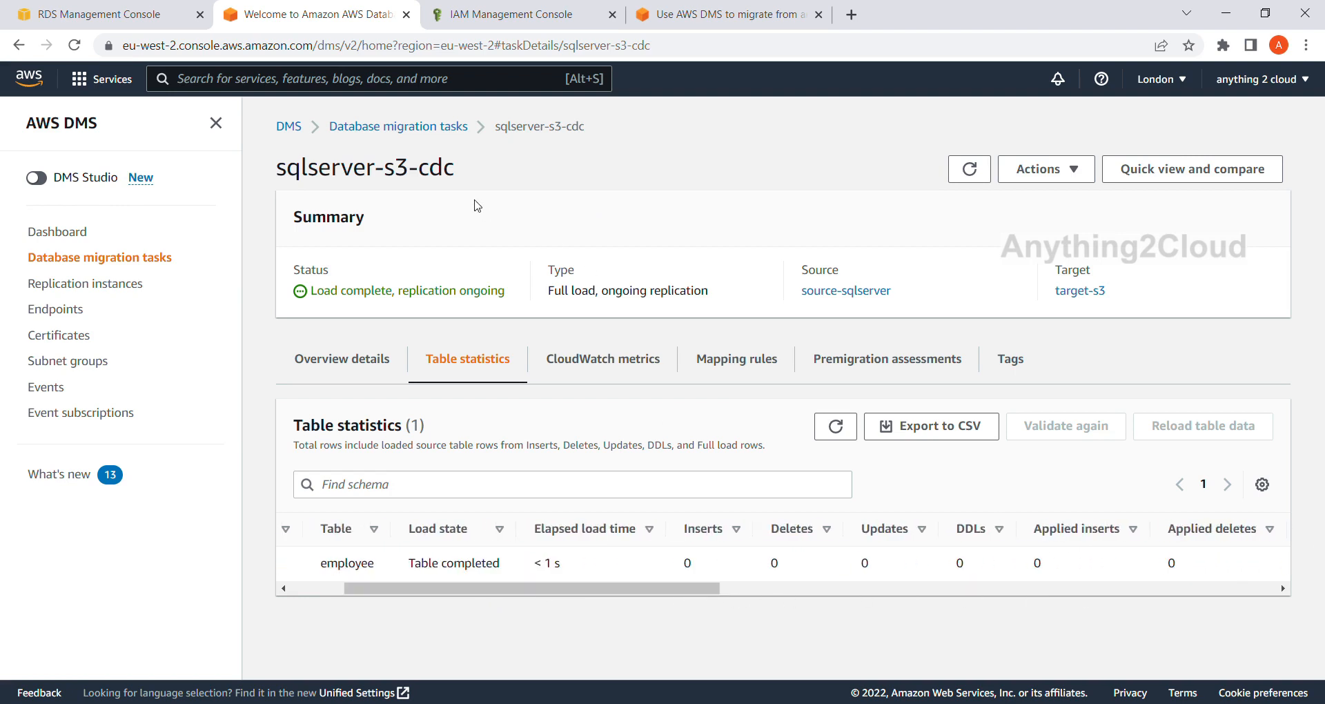
left_click(1100, 298)
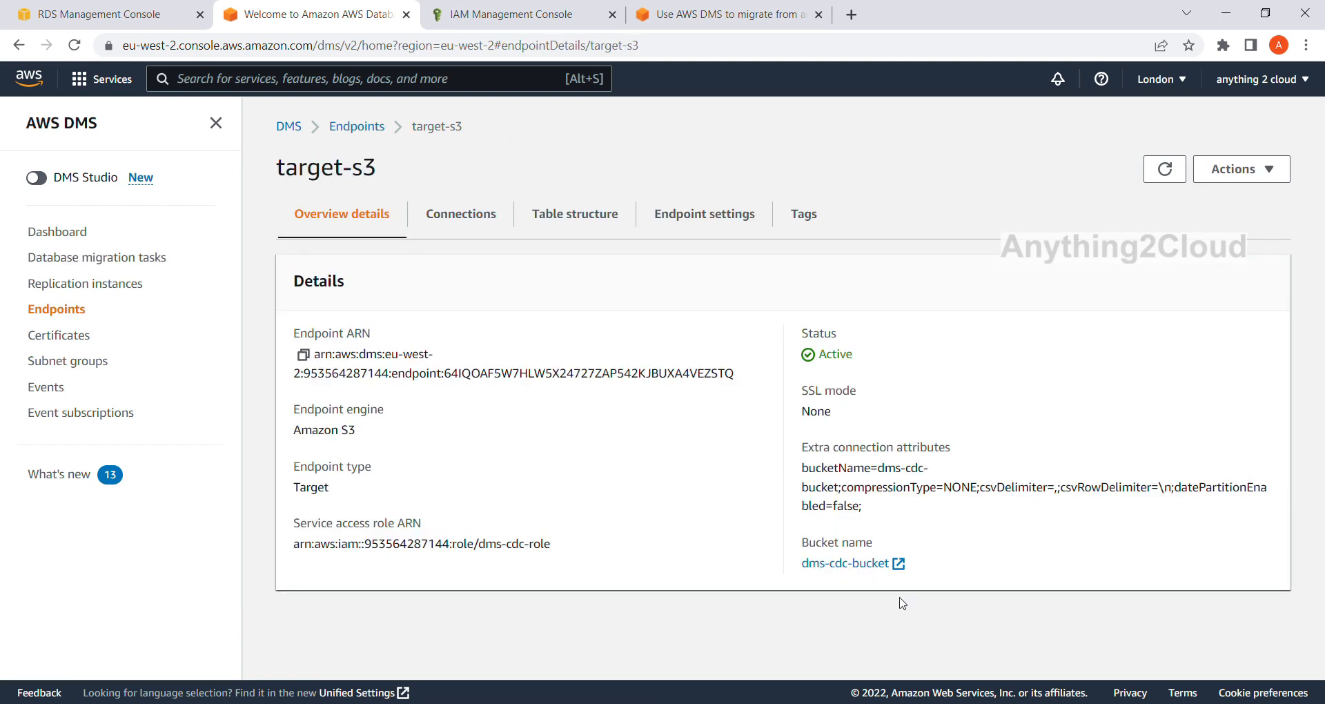
Open dms-cdc-bucket from the endpoint and go through dbo/employee/ to the details of LOAD00000001.csv.
left_click(857, 564)
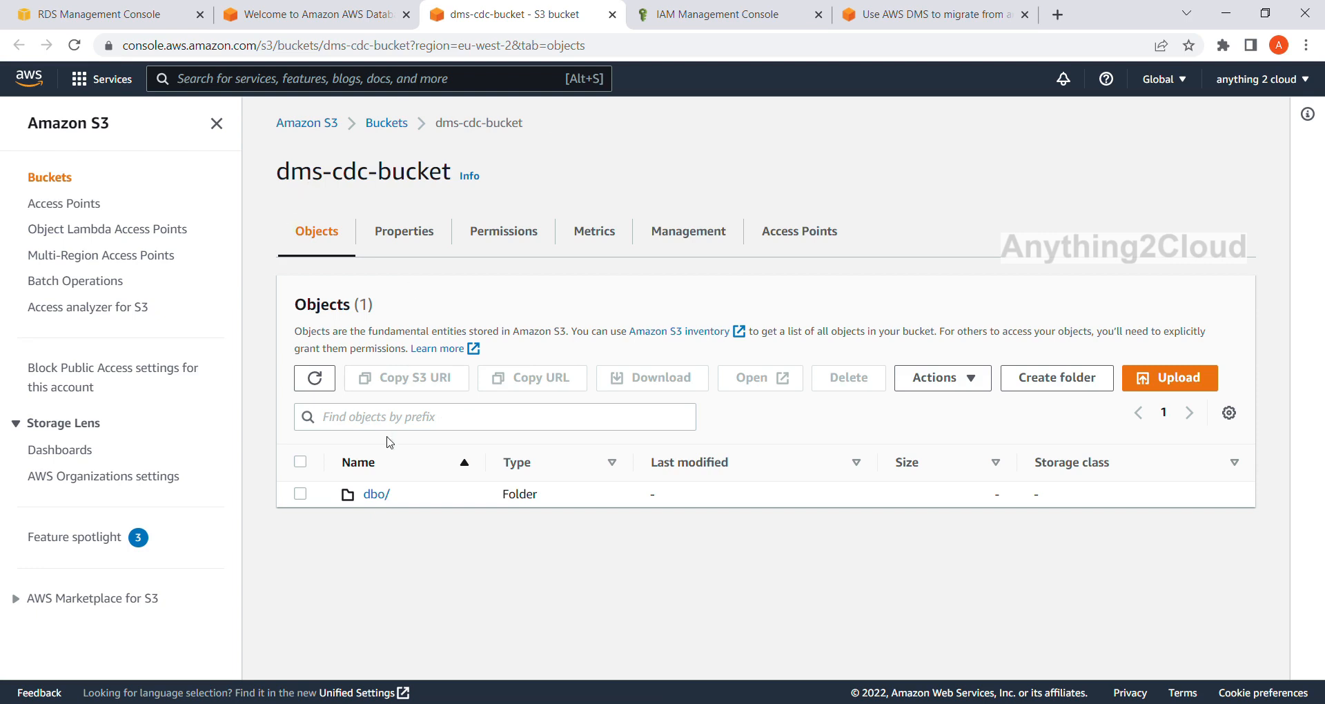
left_click(378, 494)
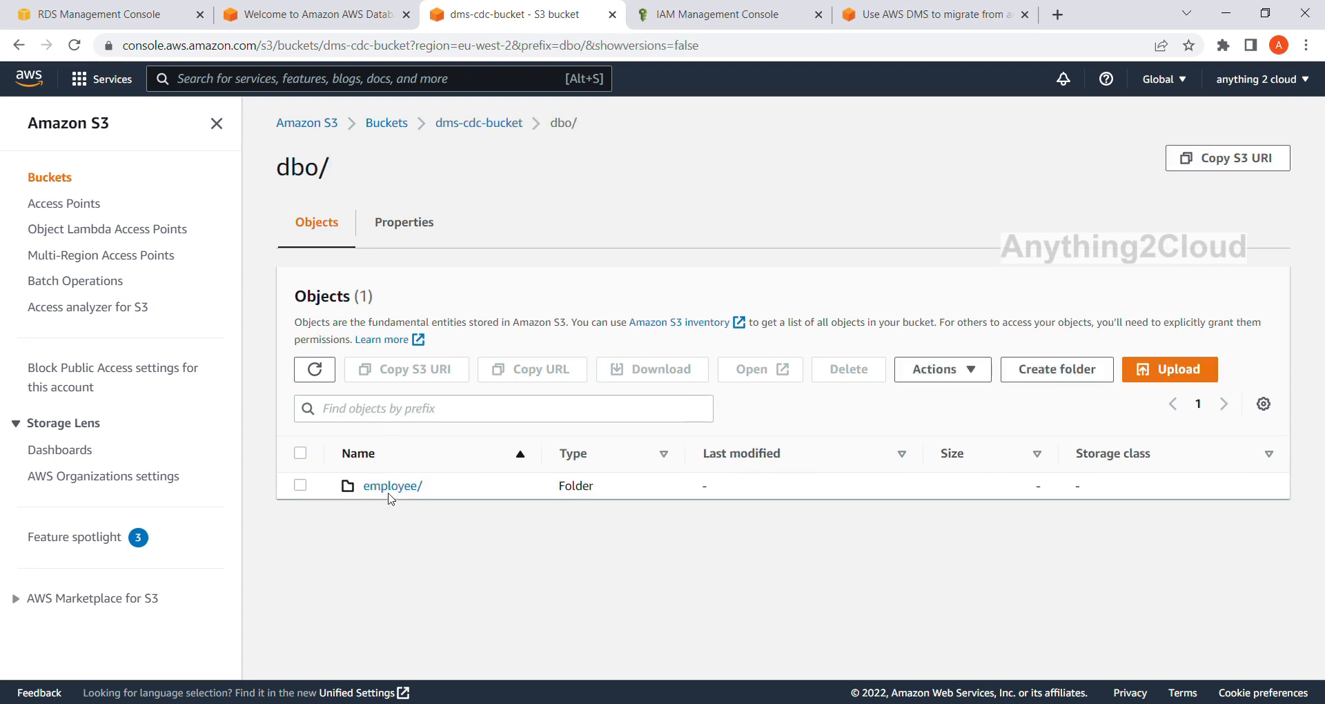
left_click(391, 488)
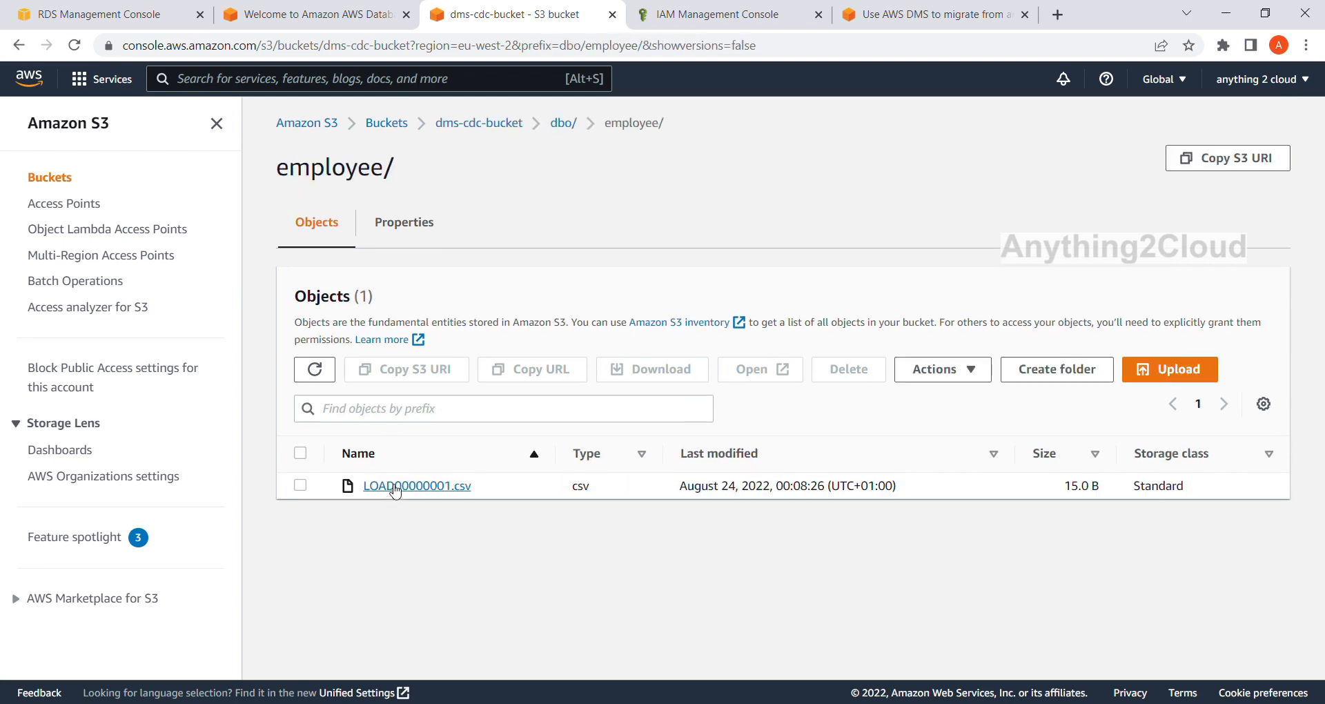
left_click(434, 488)
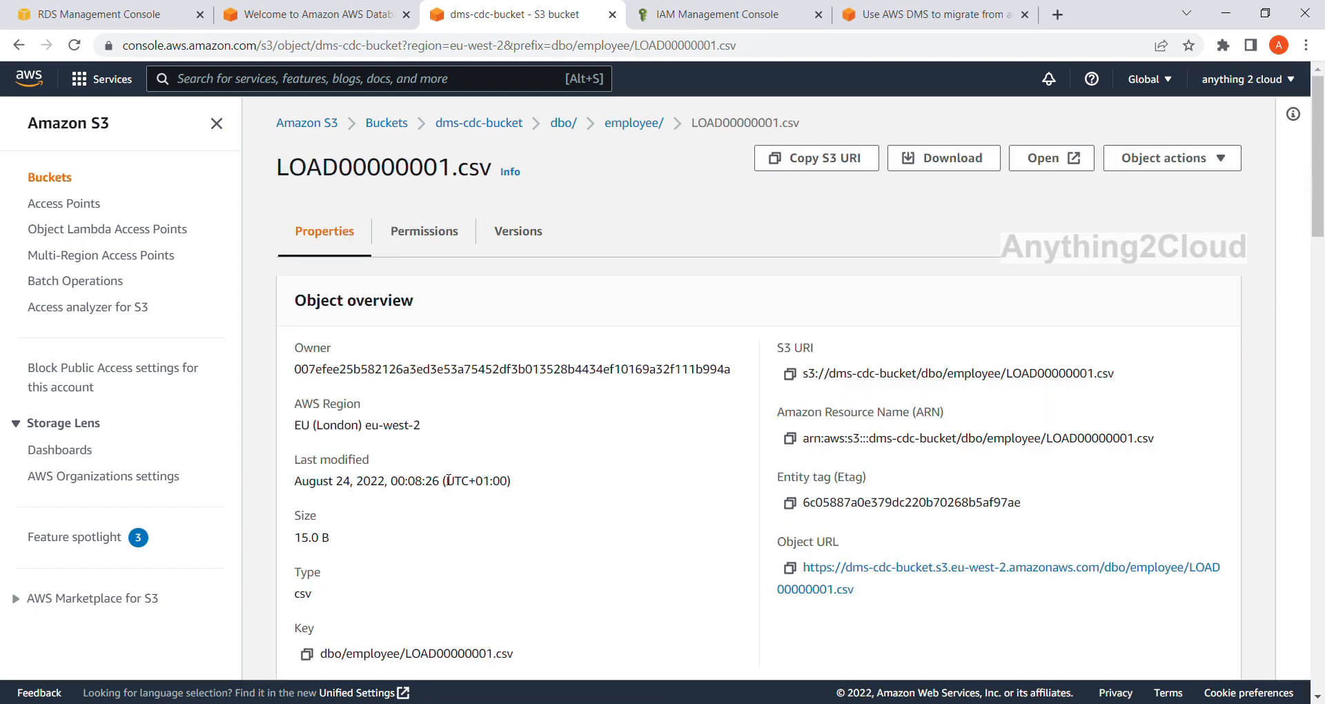
Query LOAD00000001.csv with S3 Select using SELECT * FROM s3object s LIMIT 5 and review the returned records.
left_click(1239, 161)
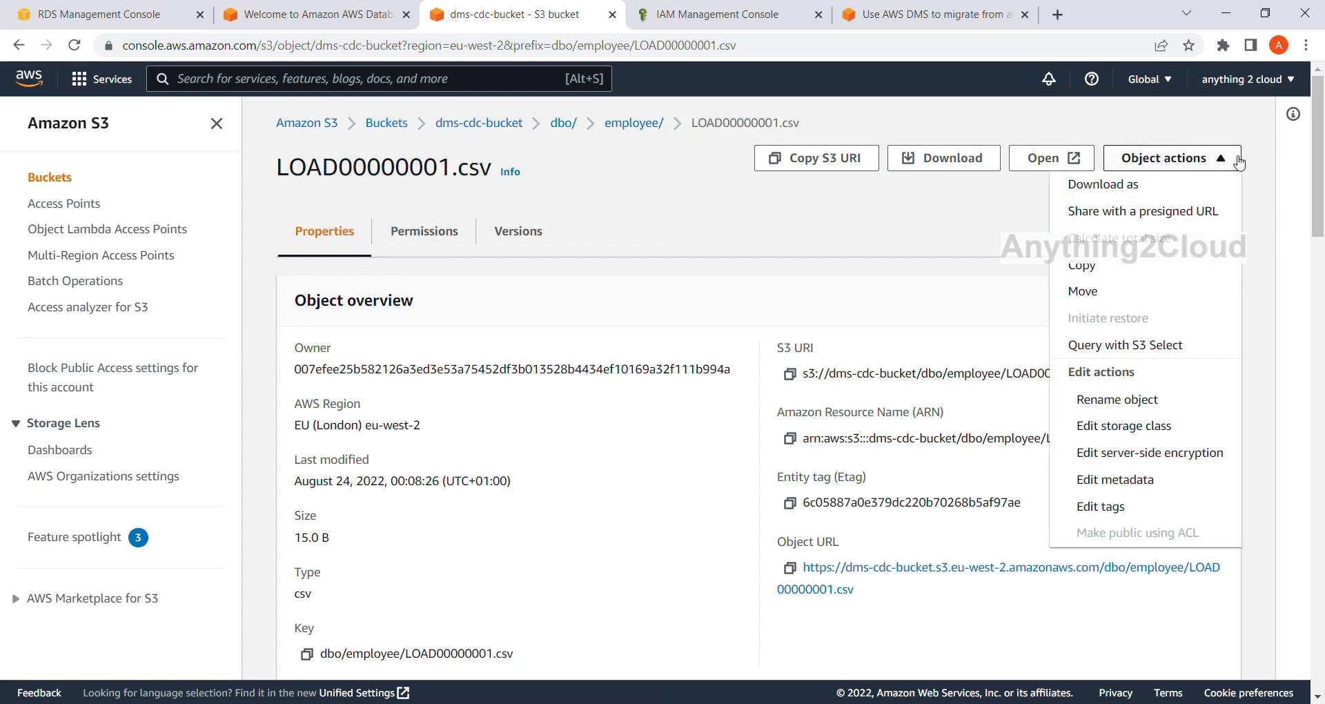
left_click(1137, 355)
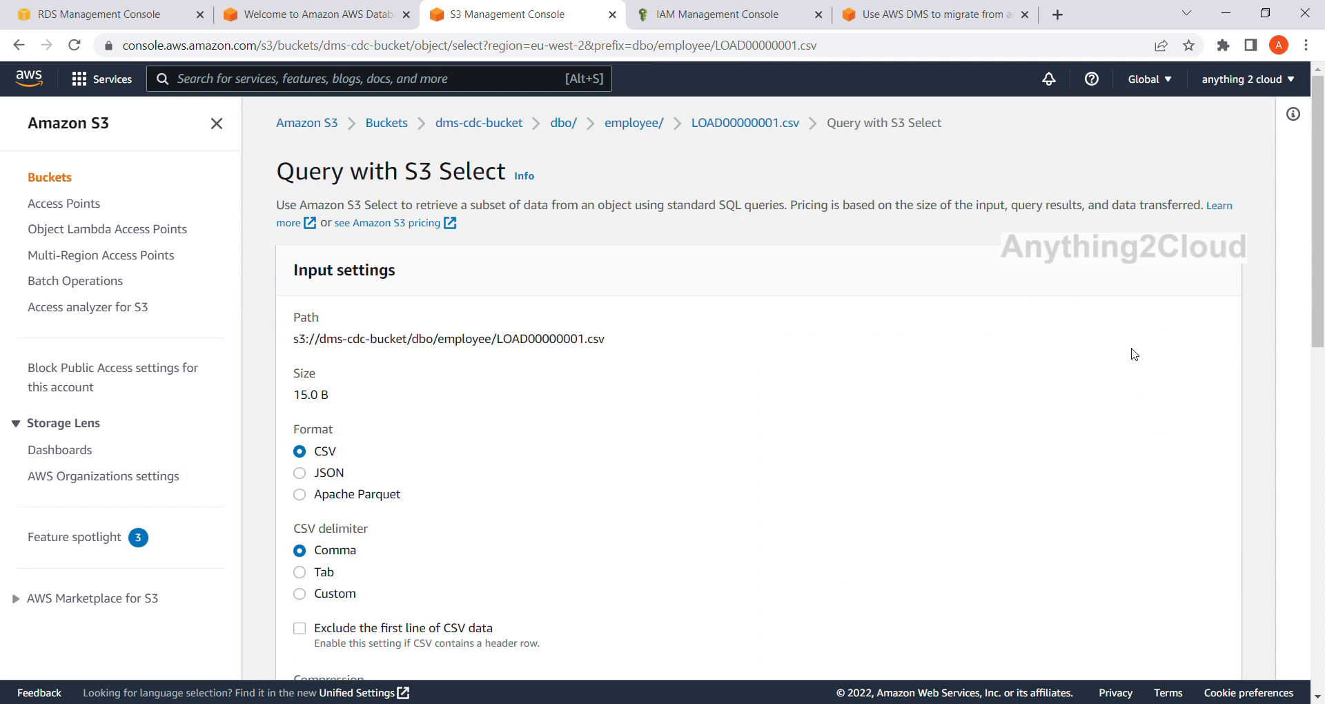
scroll(472, 391, "down", 3)
scroll(471, 391, "down", 6)
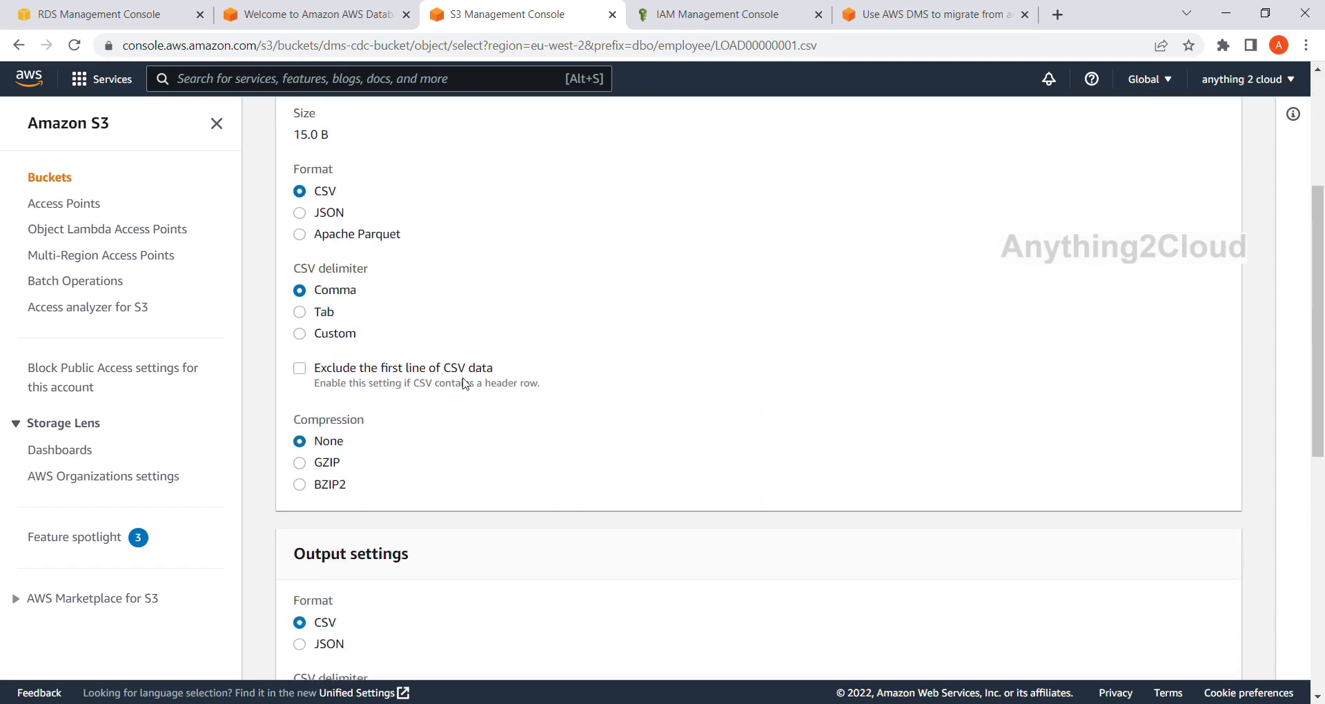
scroll(462, 371, "down", 1)
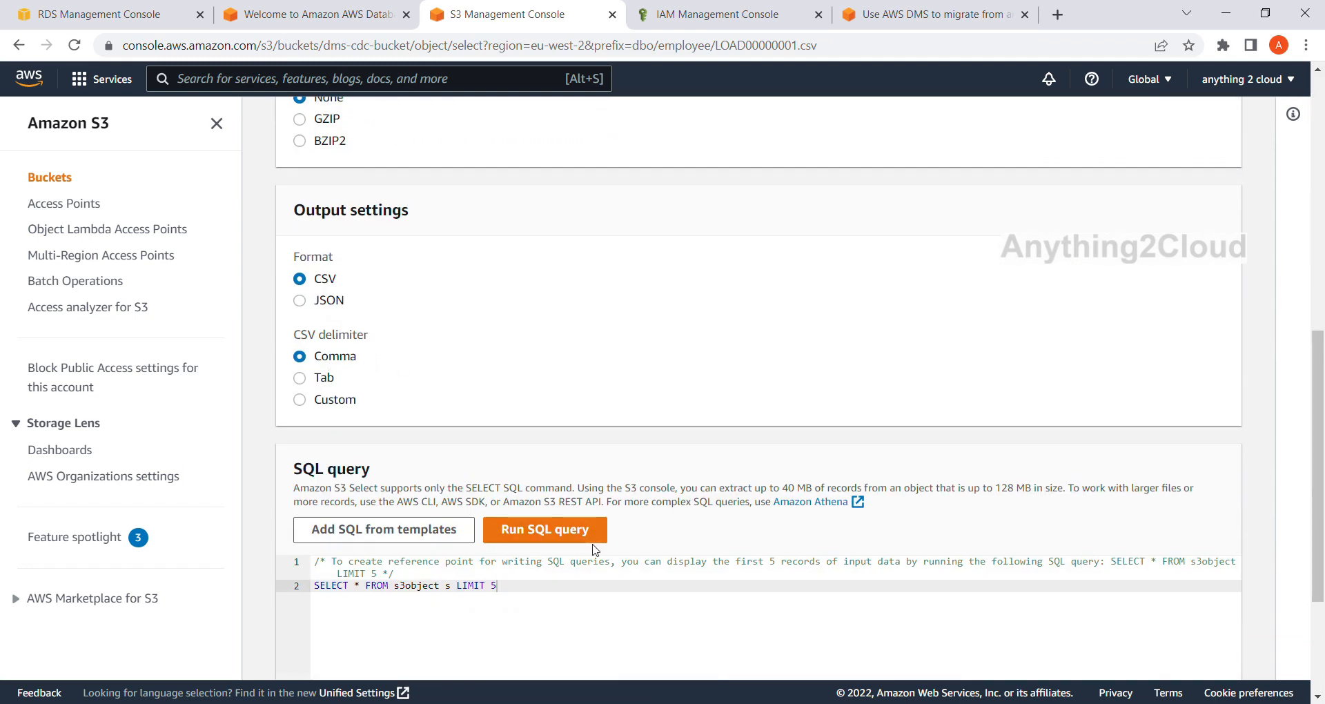
scroll(710, 477, "down", 3)
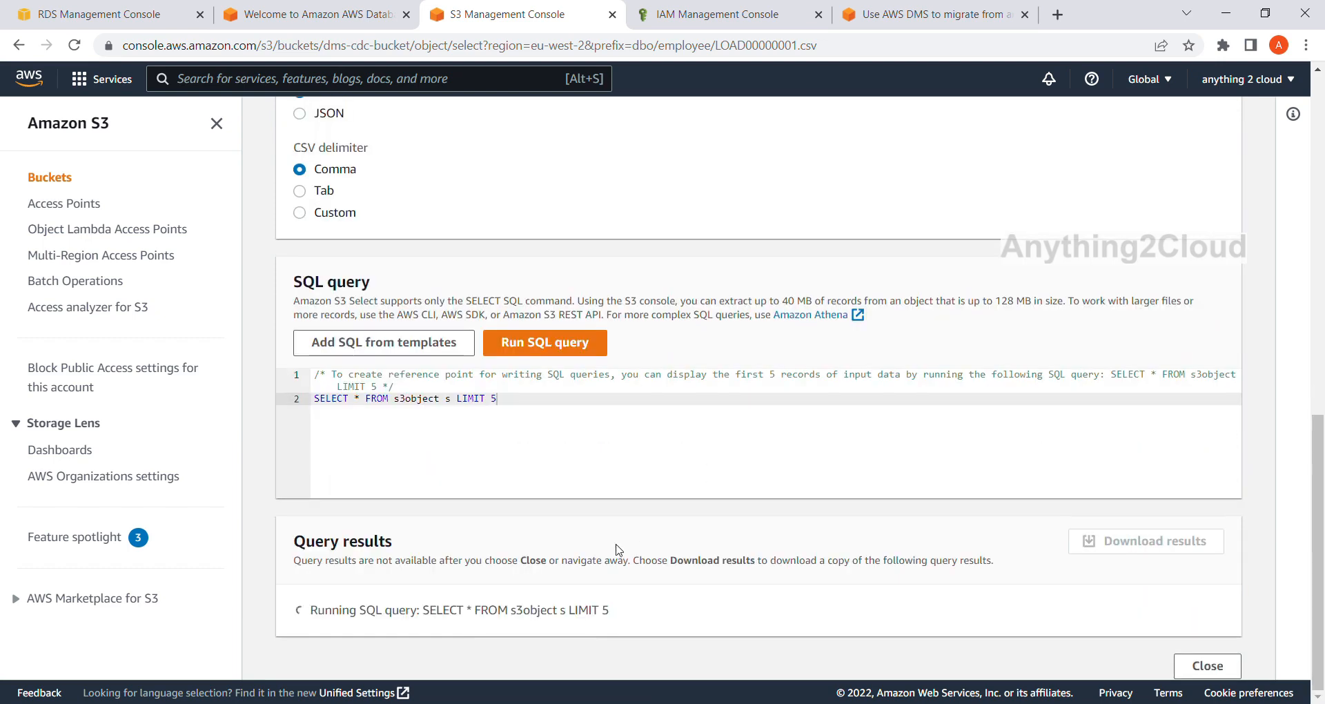
scroll(511, 587, "down", 4)
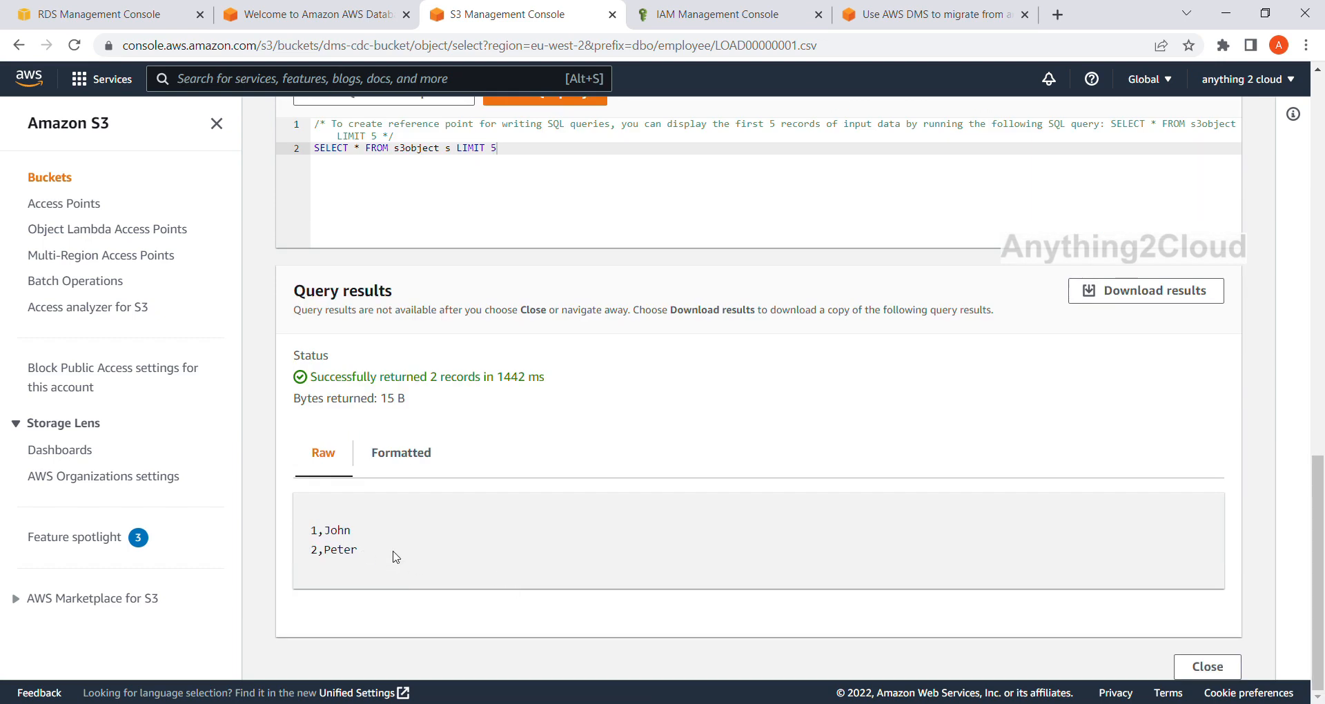
left_click_drag(399, 558, 308, 524)
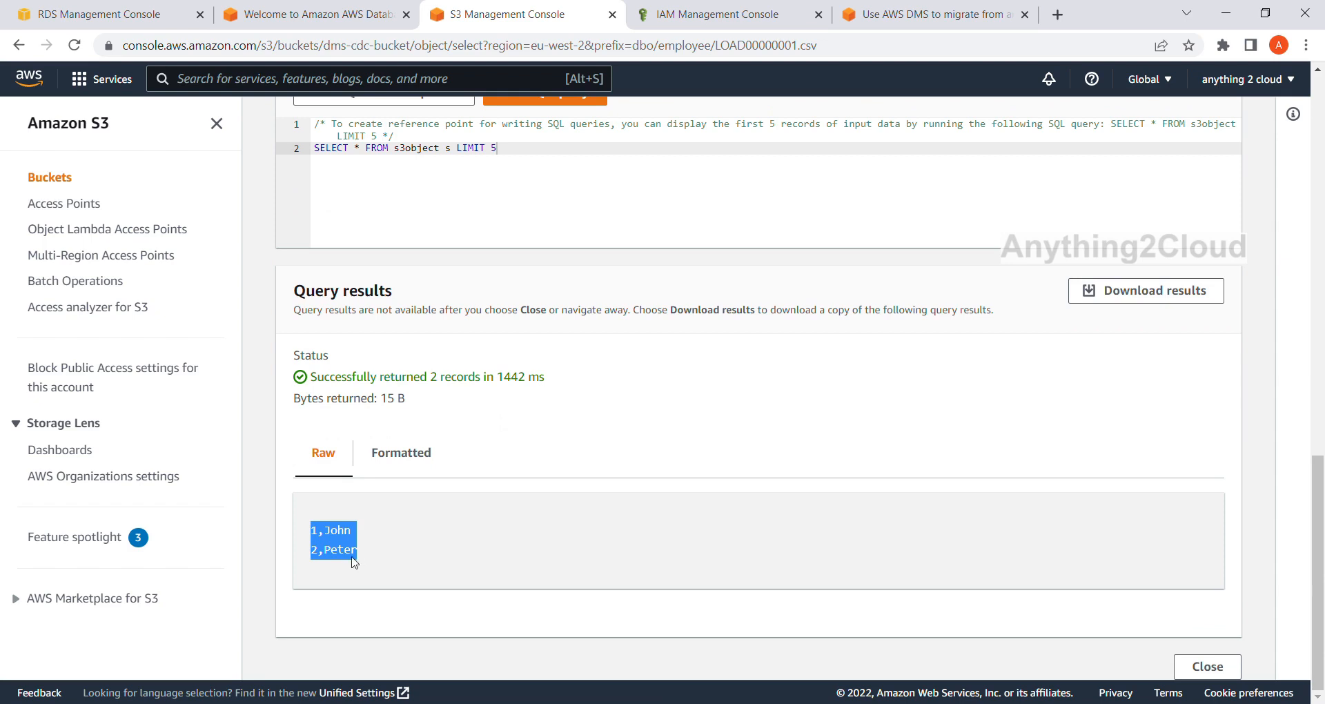
scroll(473, 502, "up", 10)
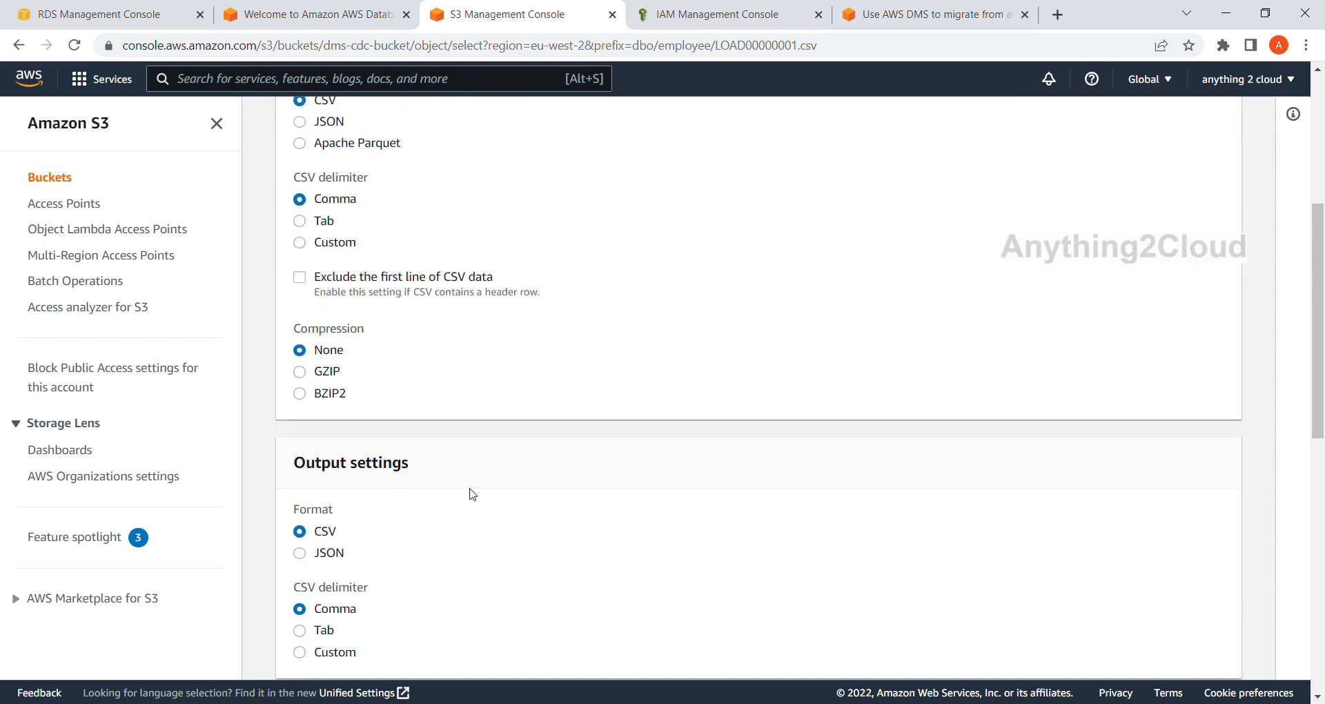
scroll(473, 490, "up", 5)
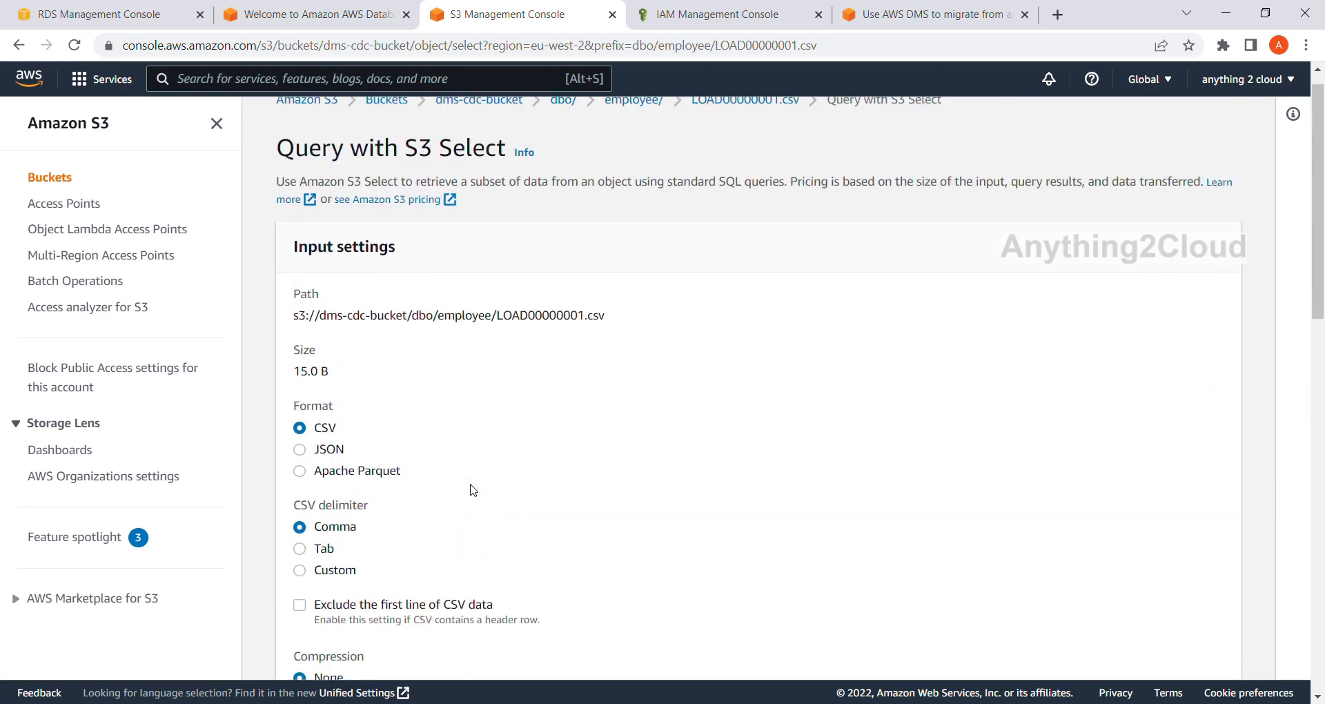
left_click_drag(398, 135, 386, 130)
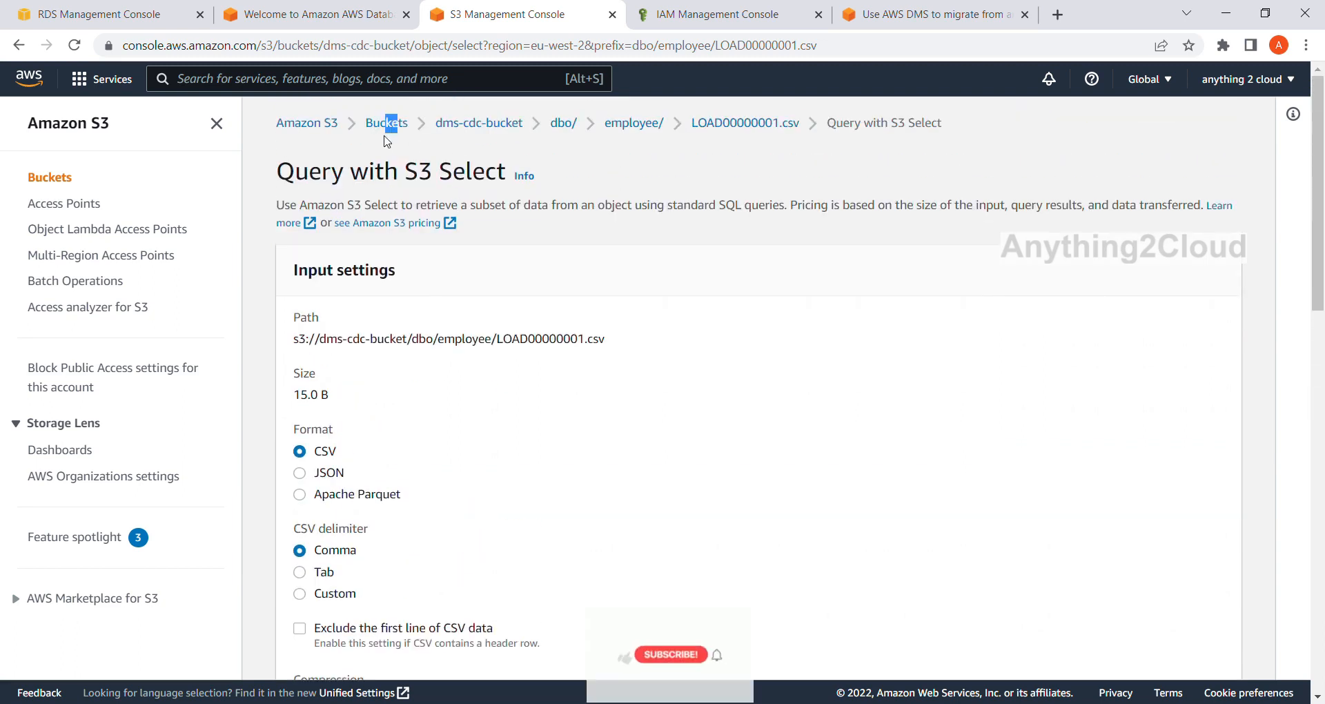
Switch to SQL Server Management Studio and run the insert of id 3, 'New Name' into the employee table.
left_click(311, 10)
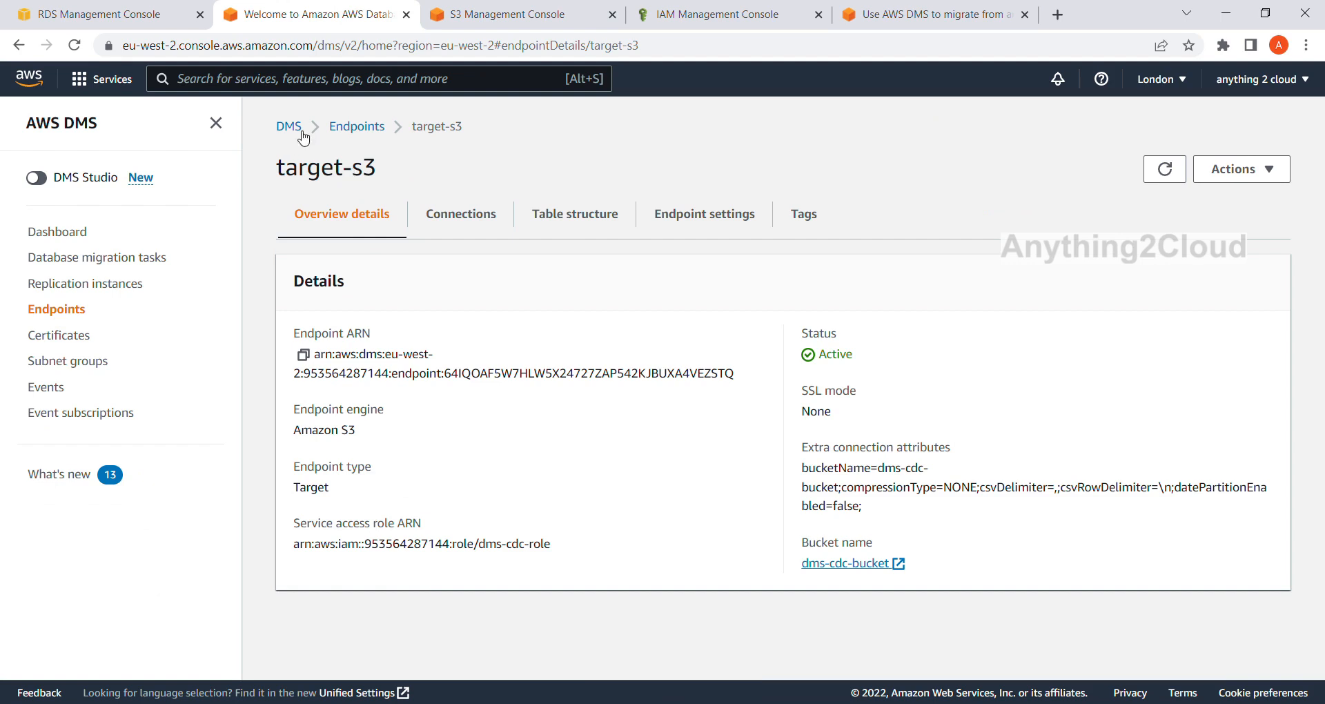
left_click(334, 130)
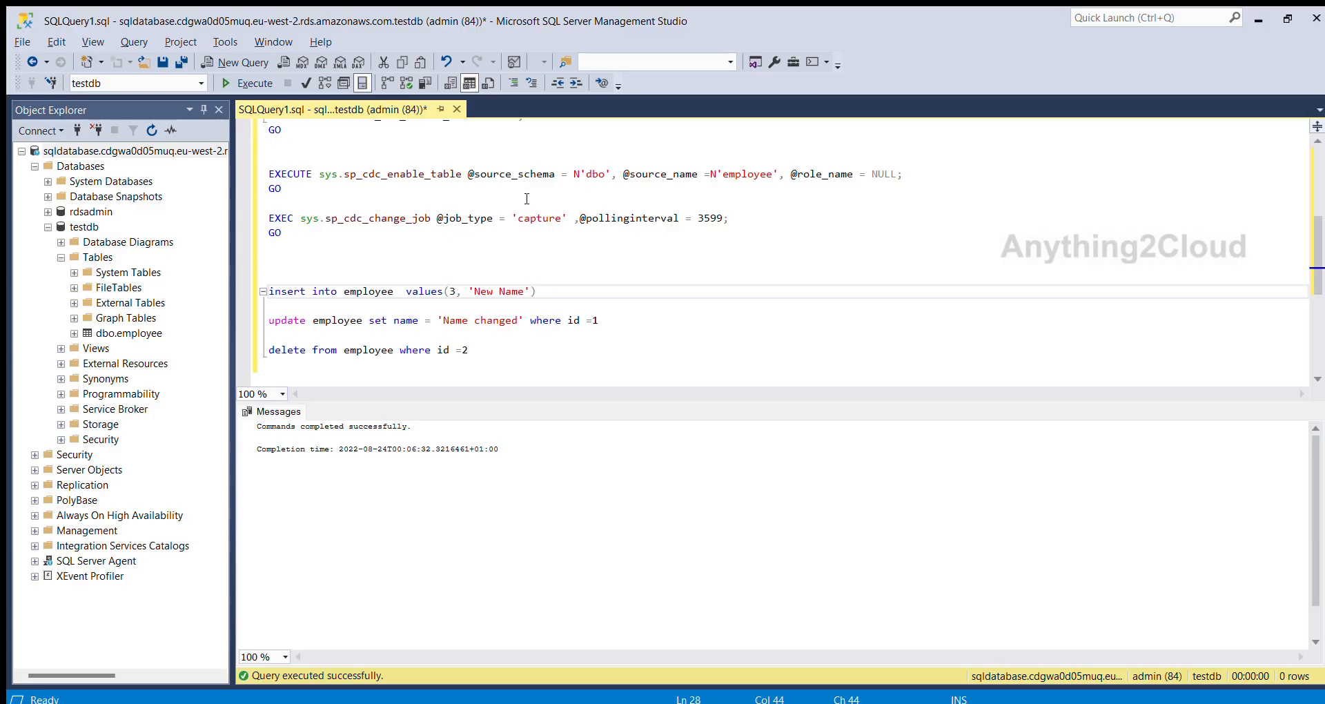
left_click(269, 290, "shift")
left_click(254, 83)
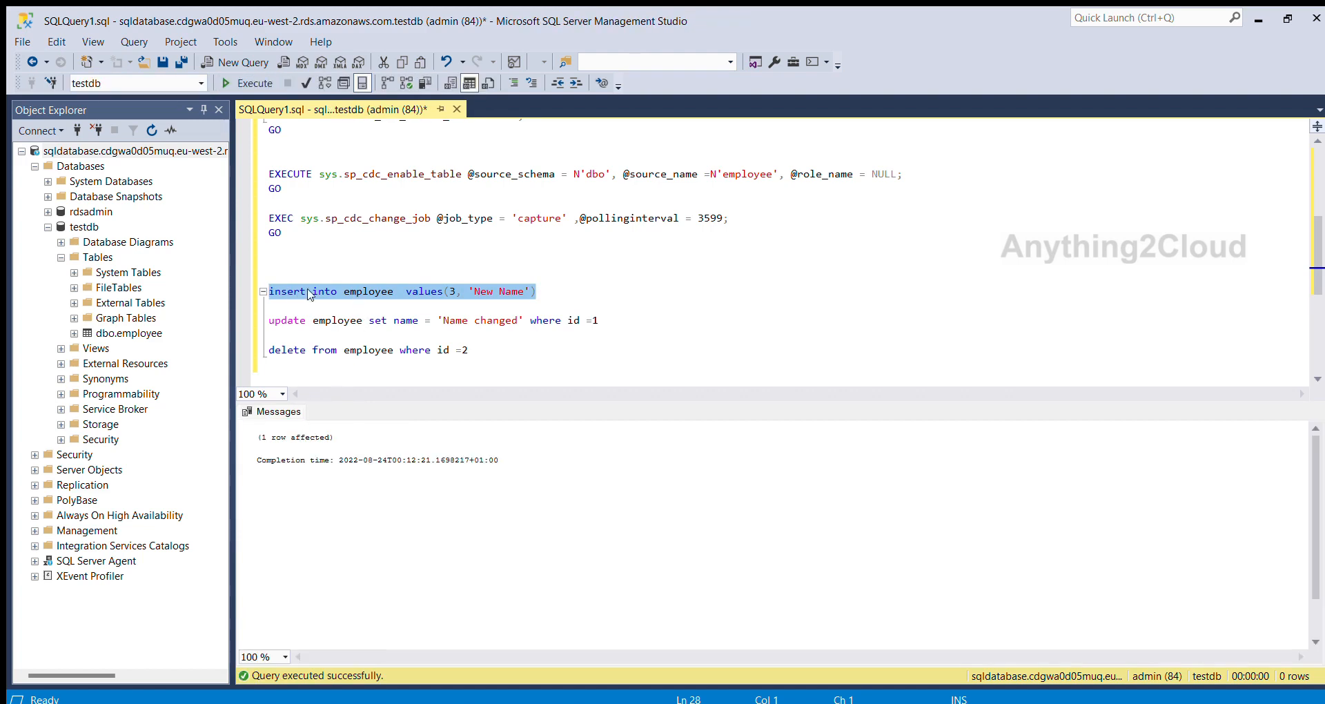
Add the query "select * from employee" above the insert statement and run it on testdb.
left_click(294, 319)
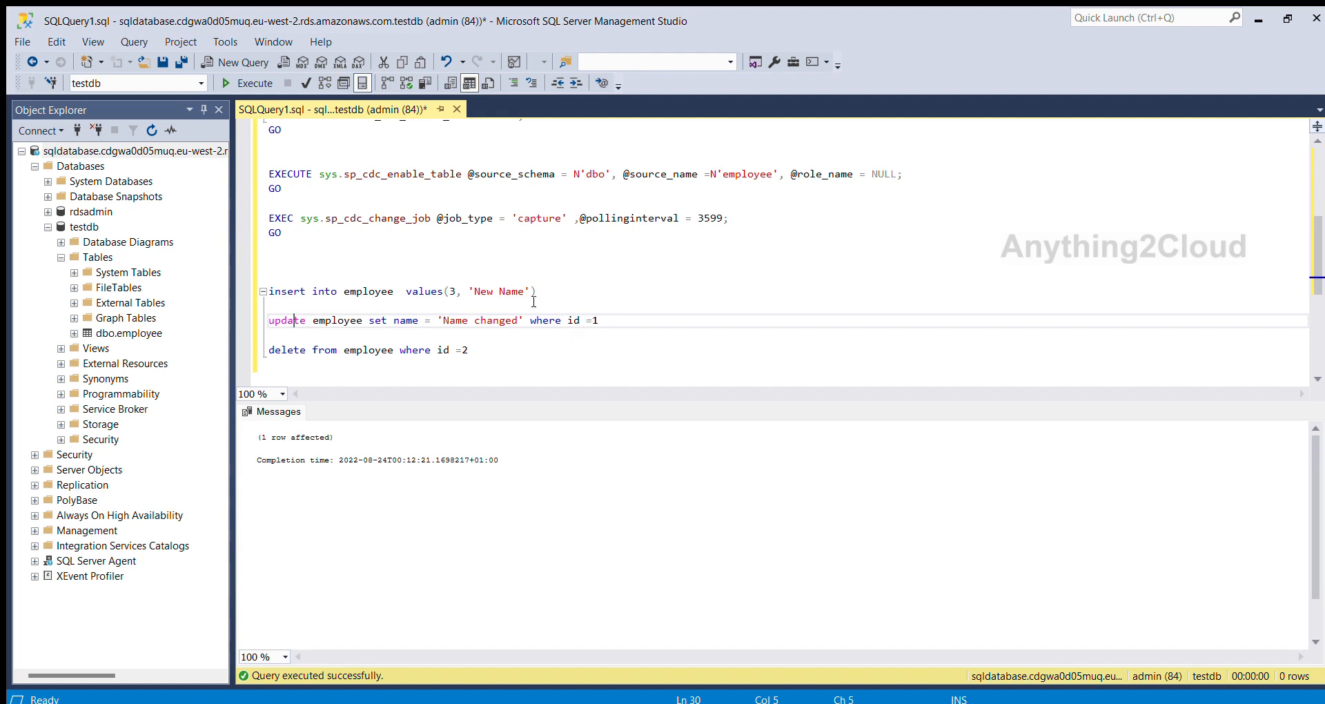
double_click(373, 292)
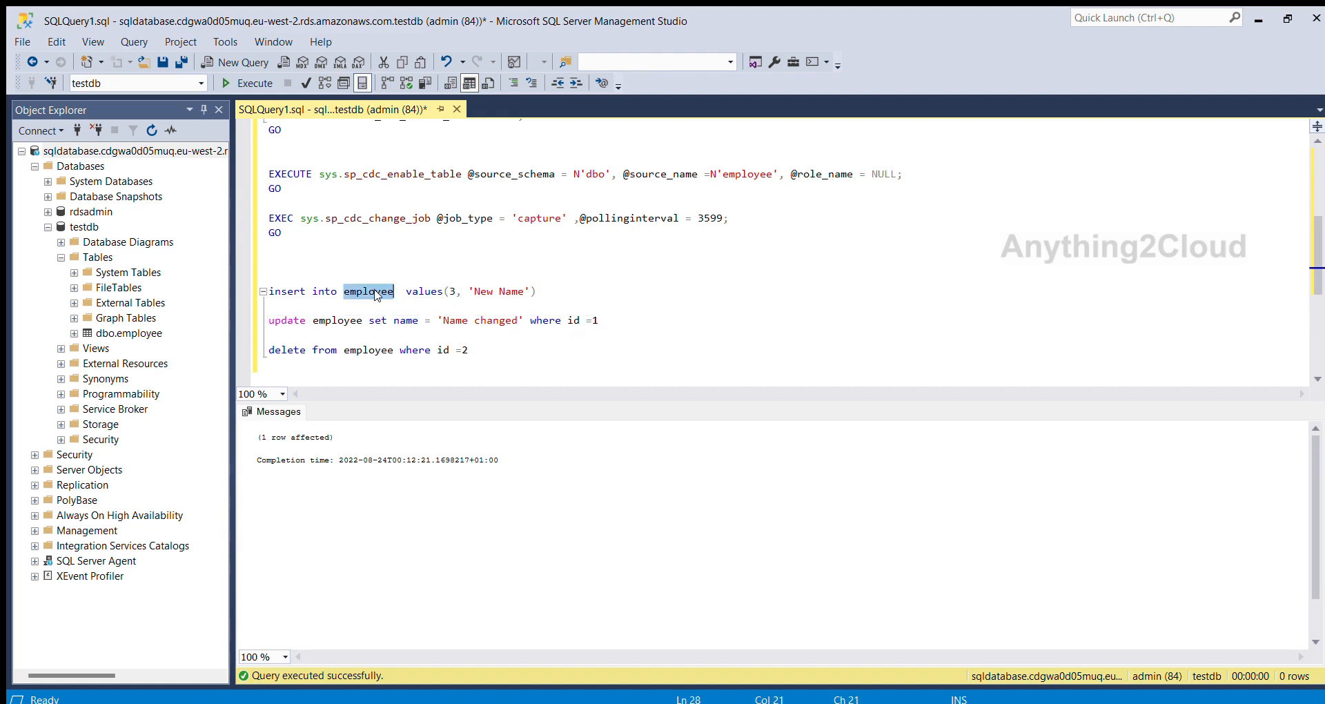
left_click(327, 268)
type("seelct")
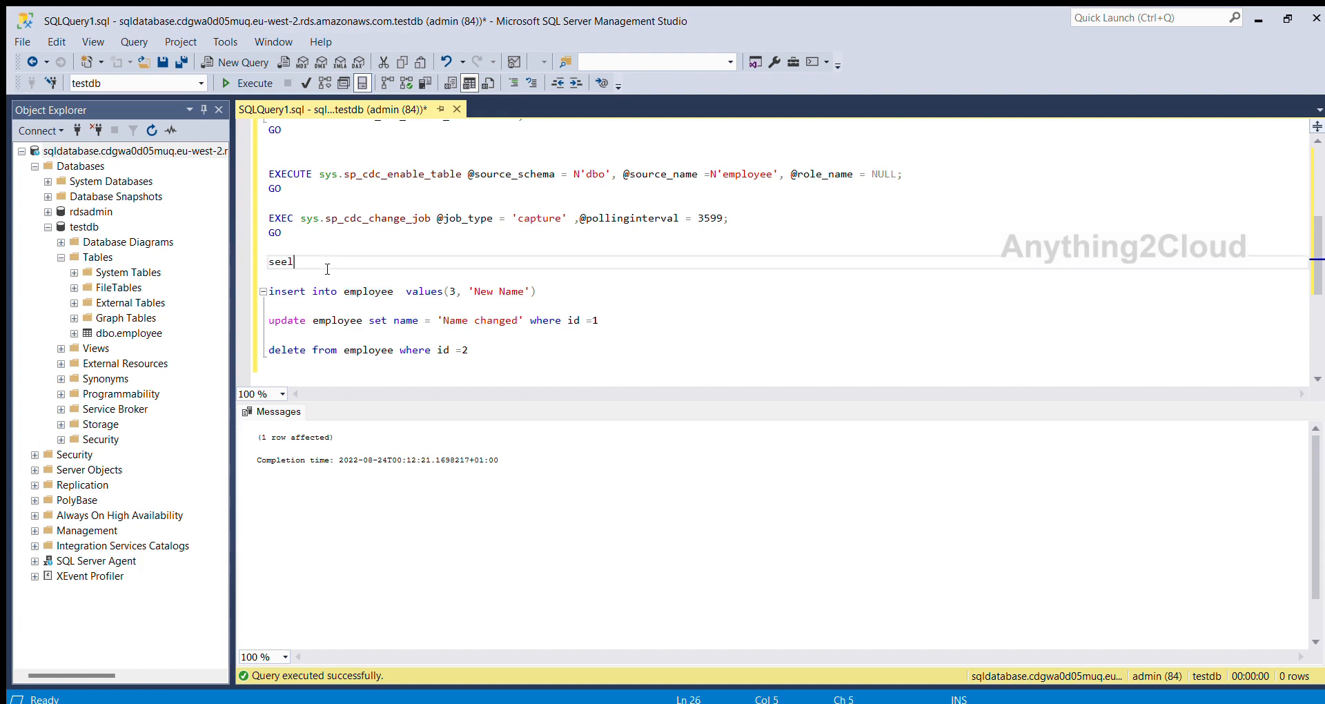
key("BackSpace")
key("BackSpace")
key("BackSpace")
type("lect * from employee")
key("shift+Home")
left_click(248, 83)
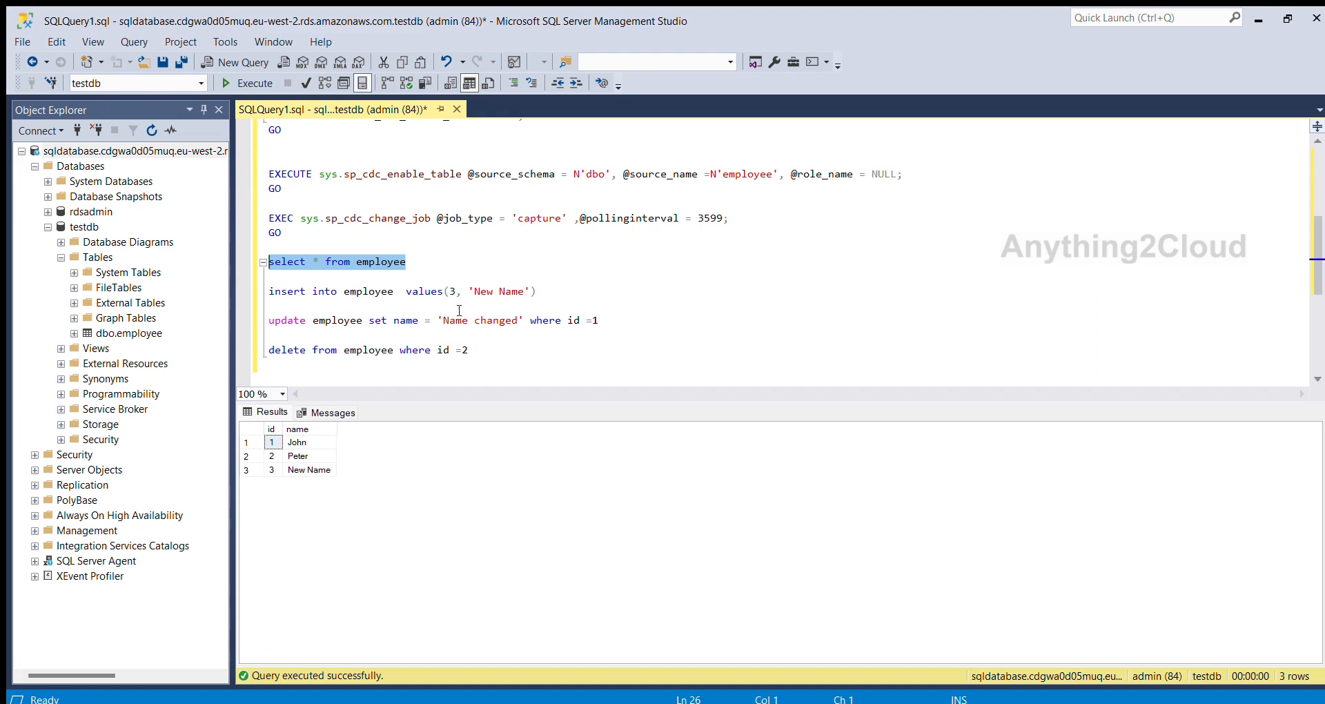
Run the update statement that sets the employee name to 'Name changed' where id is 1.
double_click(364, 293)
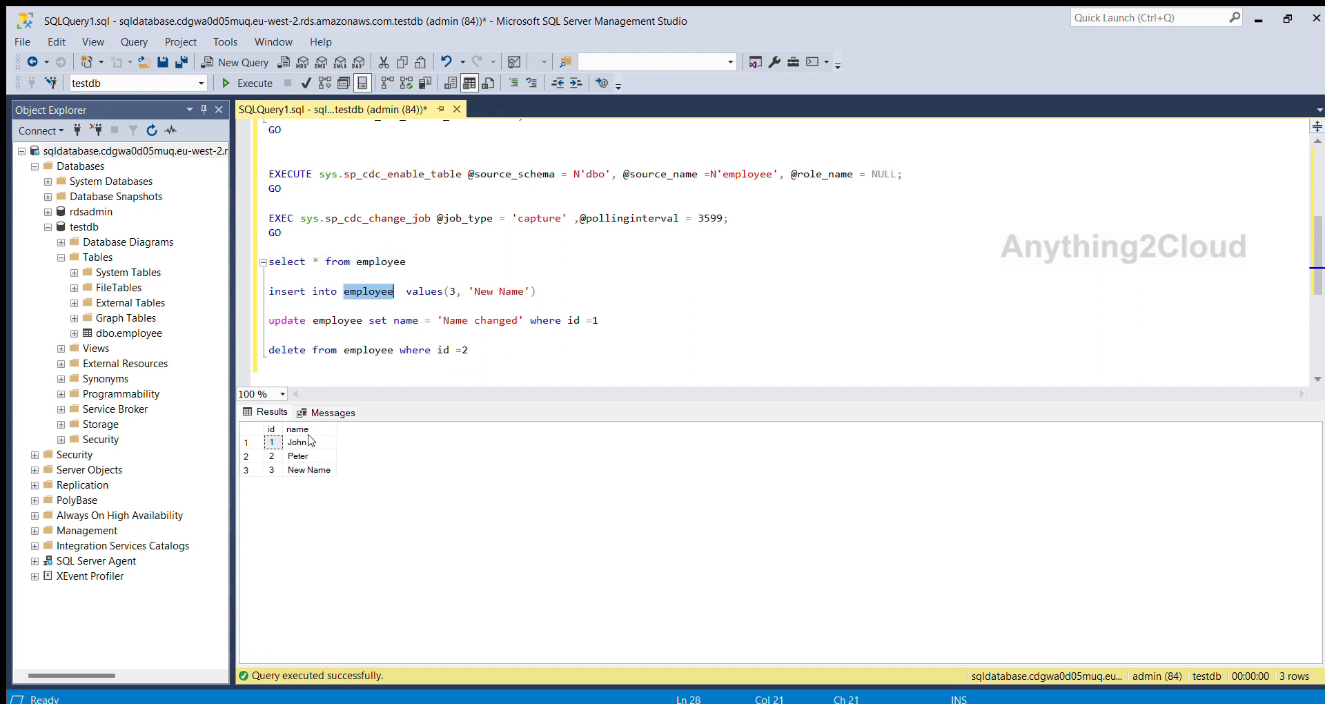
left_click(620, 321)
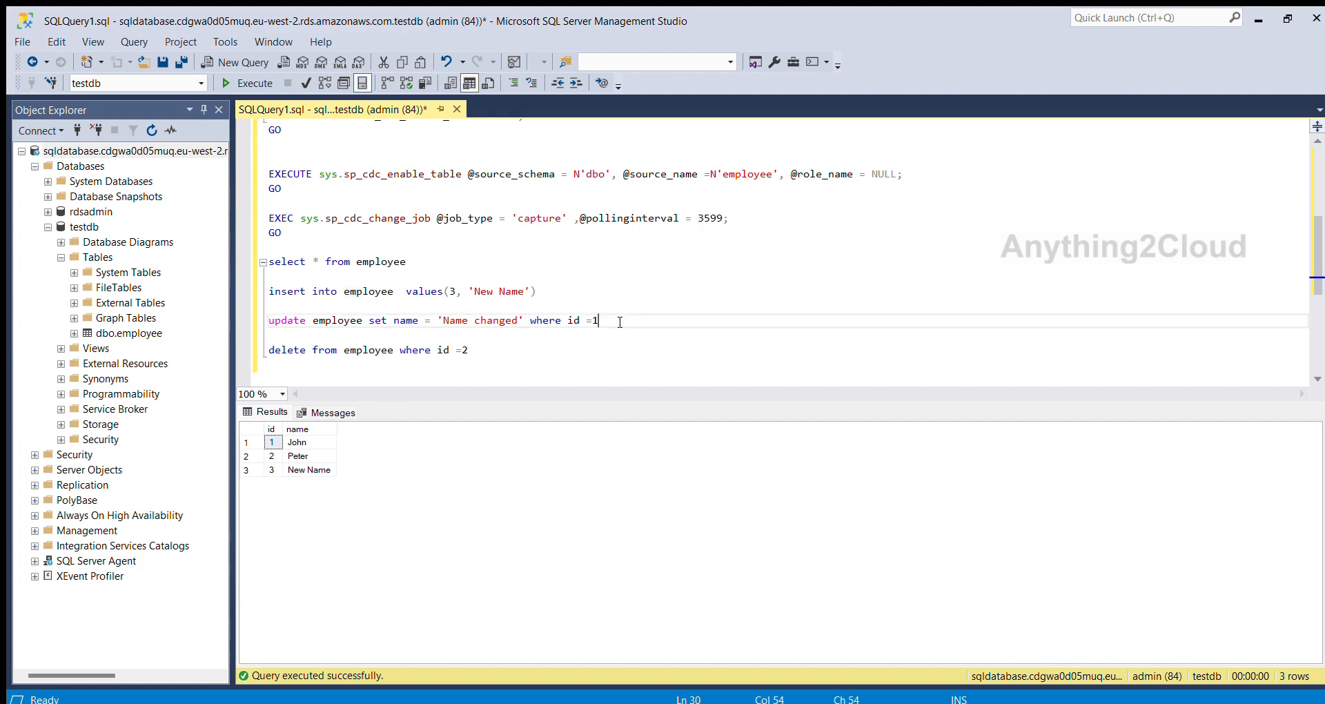
triple_click(282, 320)
left_click(238, 82)
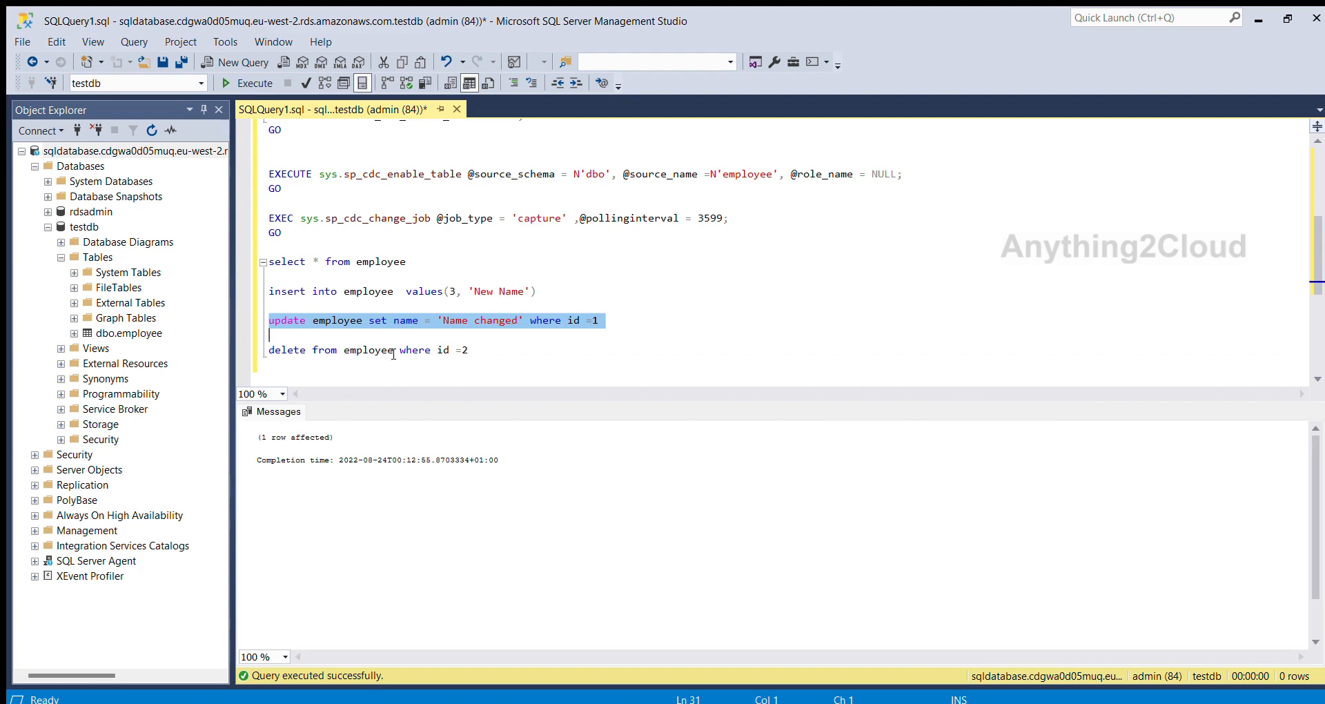
Run the delete statement that removes the employee row where id is 2.
left_click(478, 353)
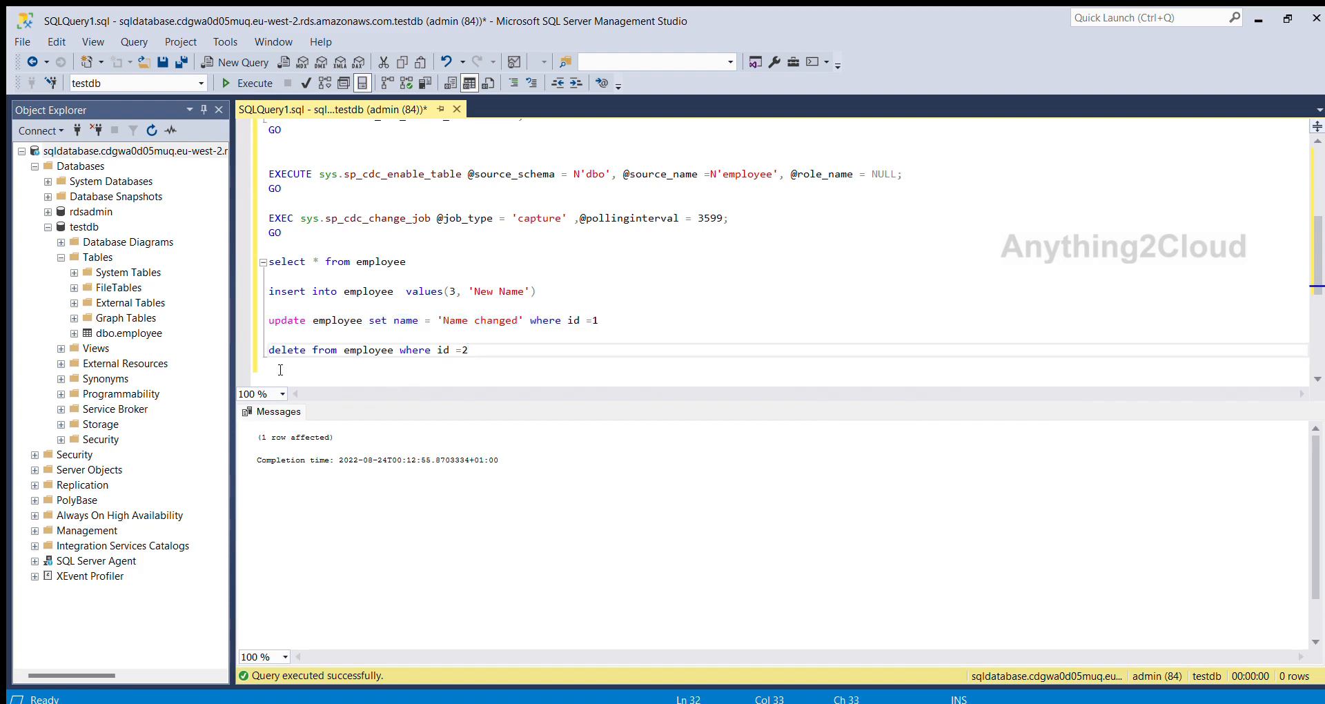
triple_click(271, 350)
key("F5")
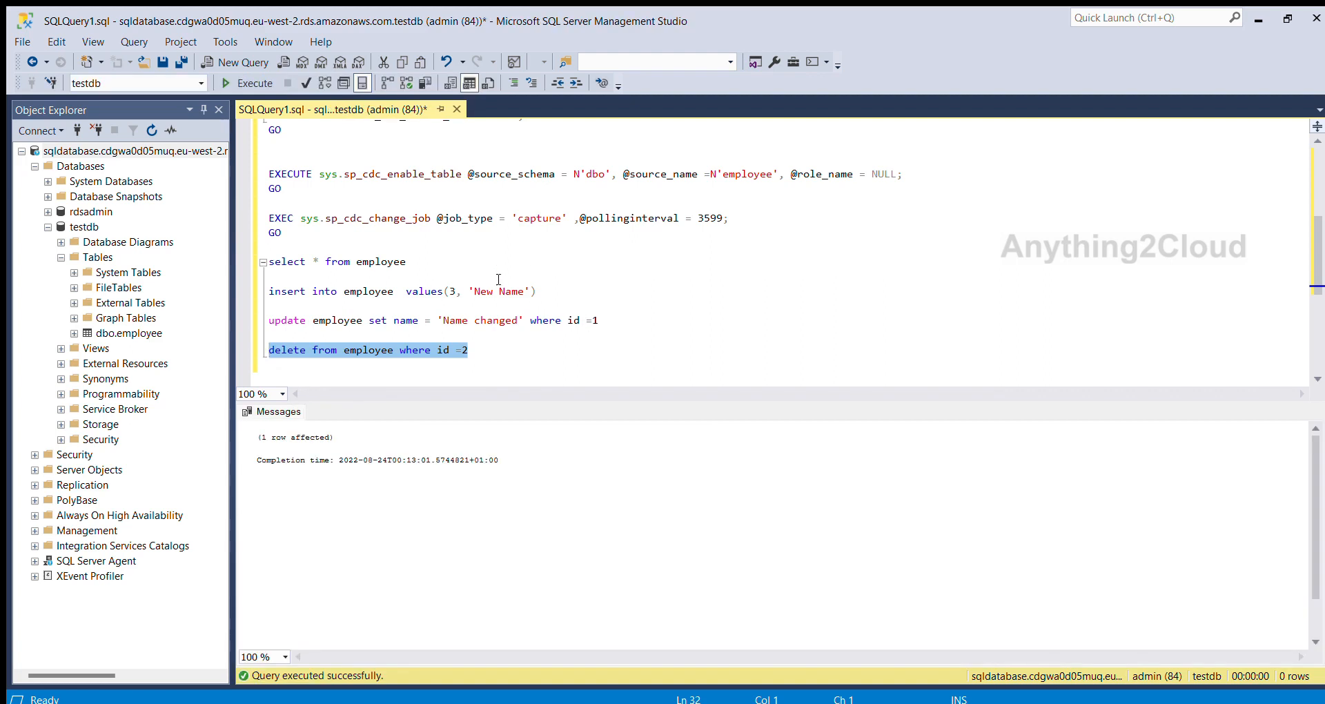
Switch back to the AWS console and open 20220823-231321805.csv in the dbo/employee/ folder of dms-cdc-bucket.
left_click(642, 358)
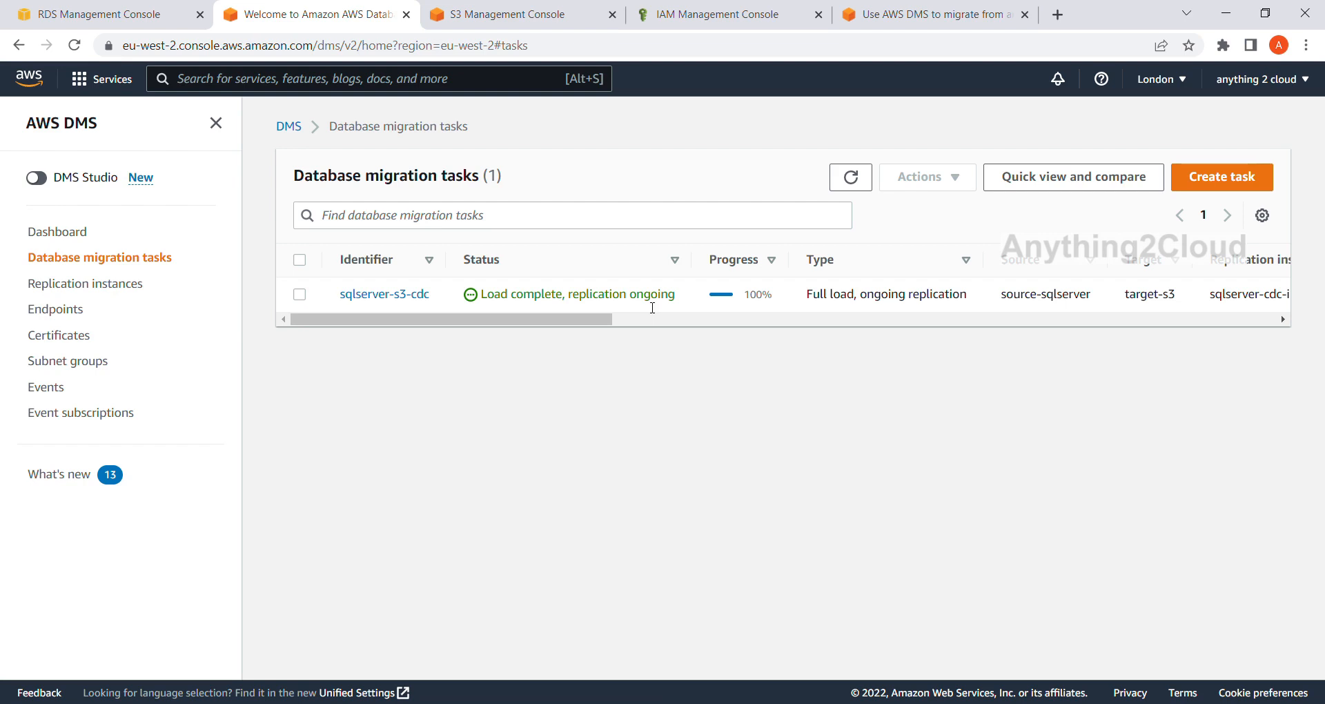
left_click(495, 17)
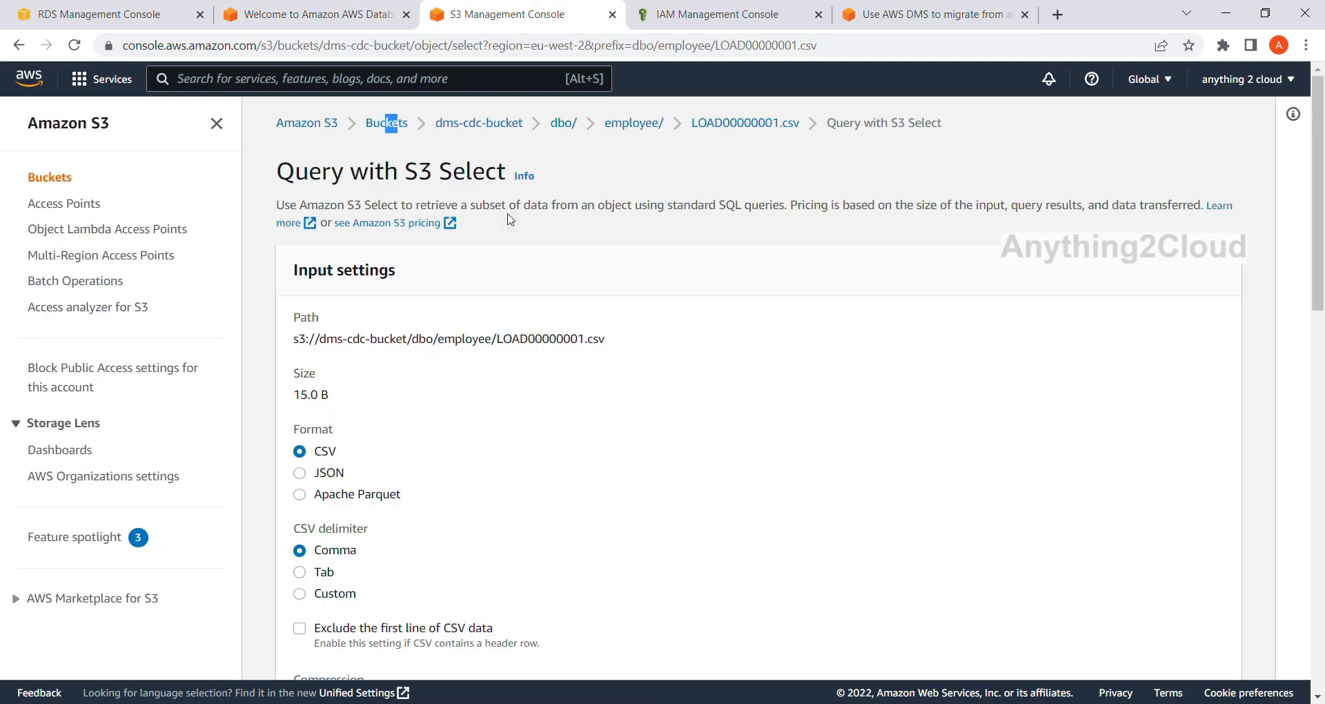
left_click(508, 124)
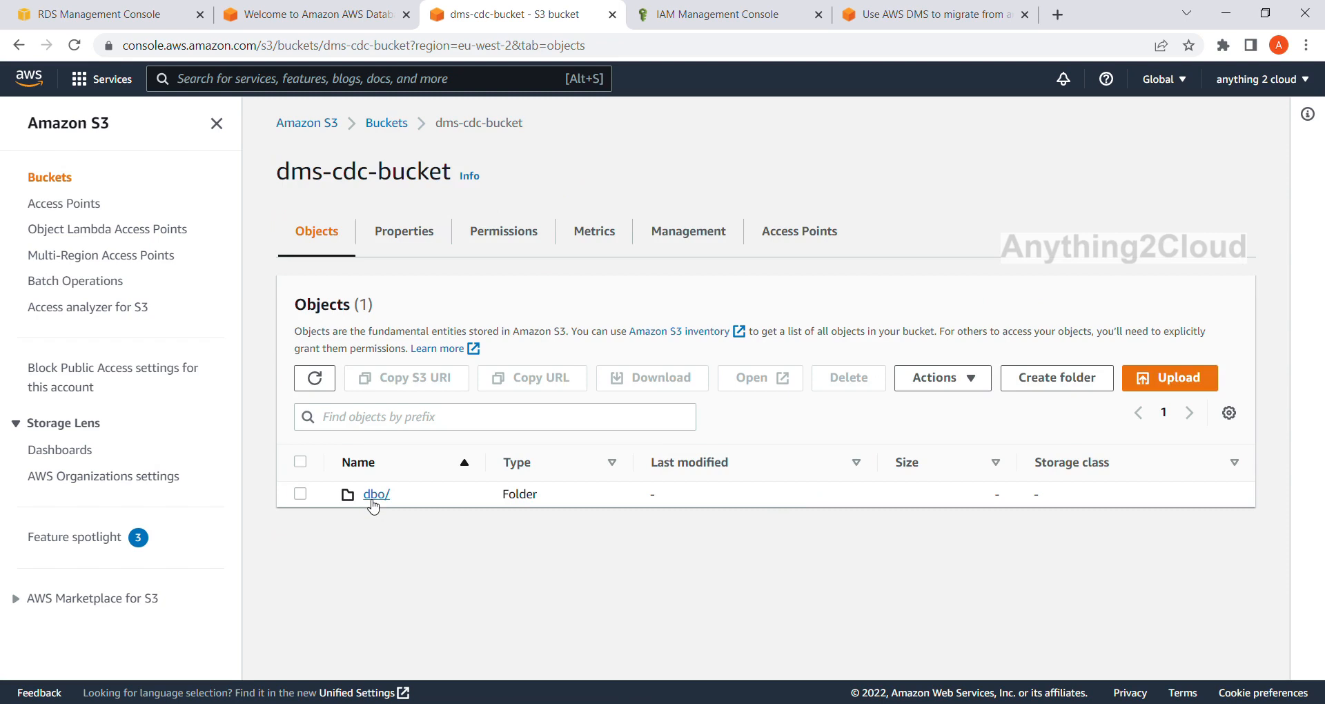
left_click(373, 497)
left_click(377, 488)
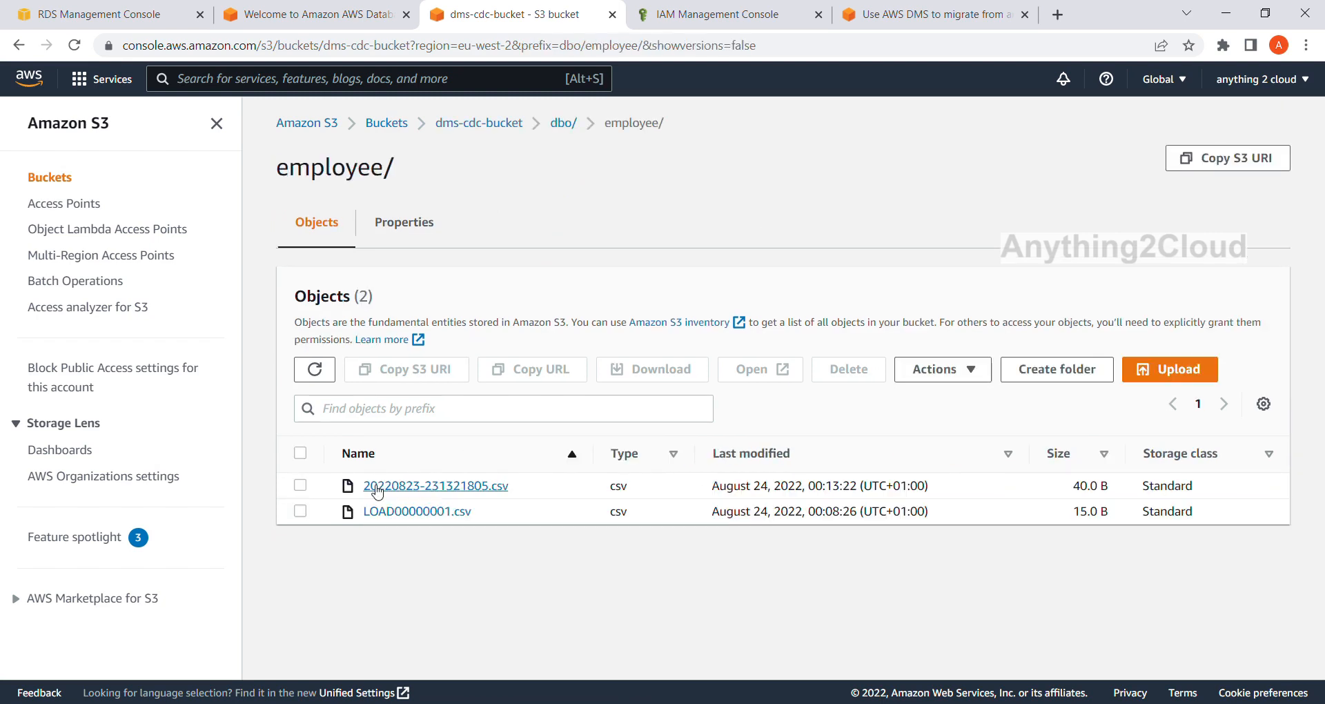
left_click(442, 486)
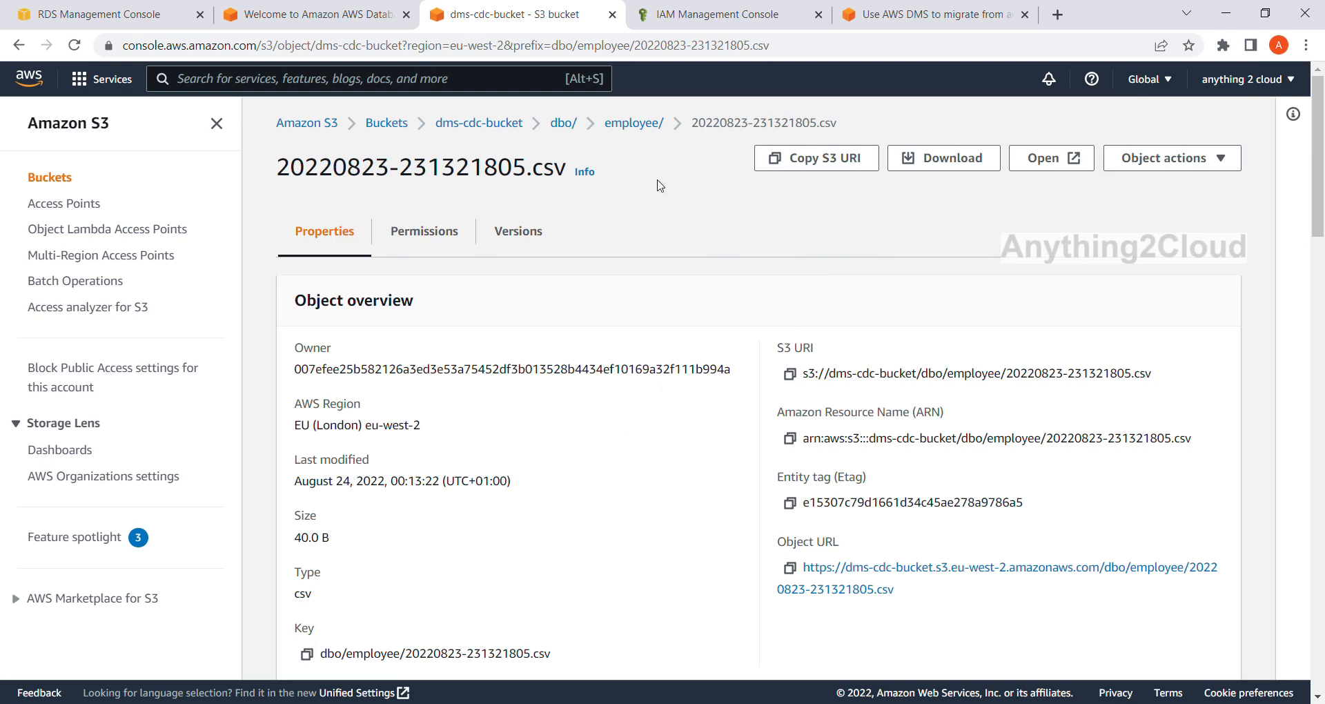
Check the DMS migration tasks list, then reopen 20220823-231321805.csv from the bucket's employee/ folder.
left_click(321, 10)
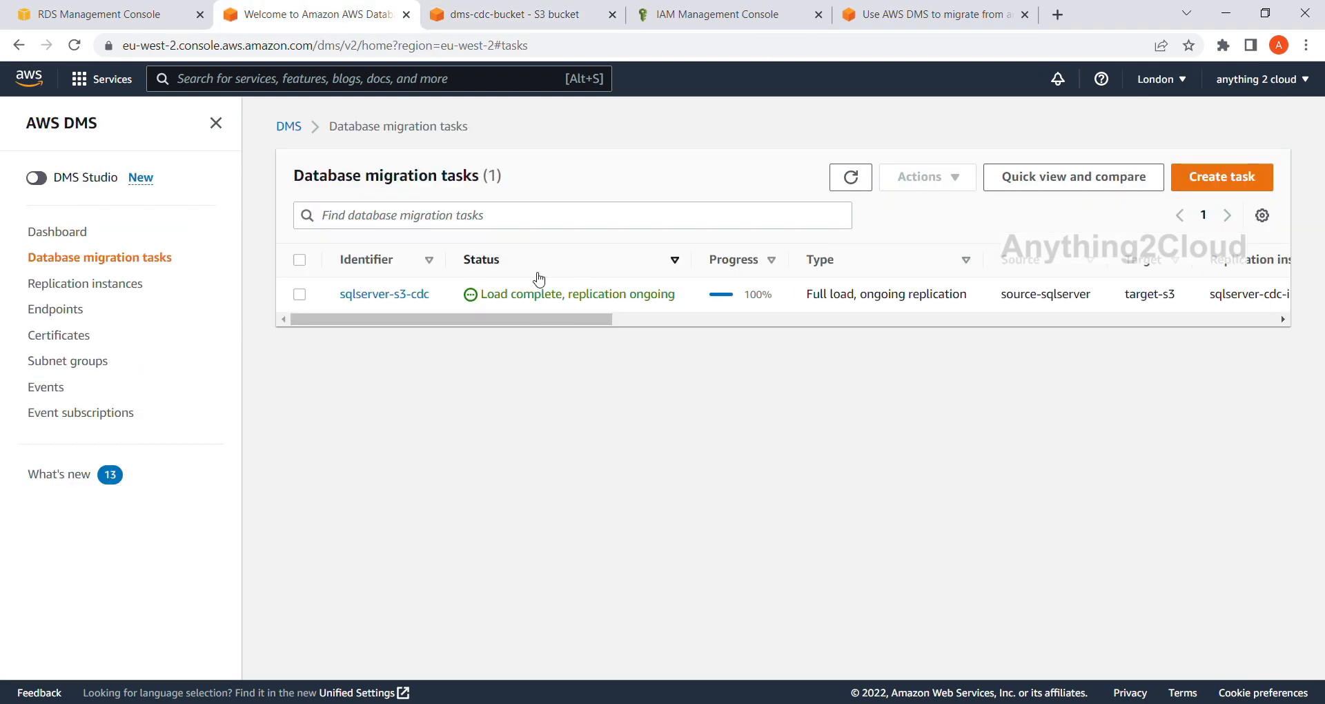
left_click(536, 21)
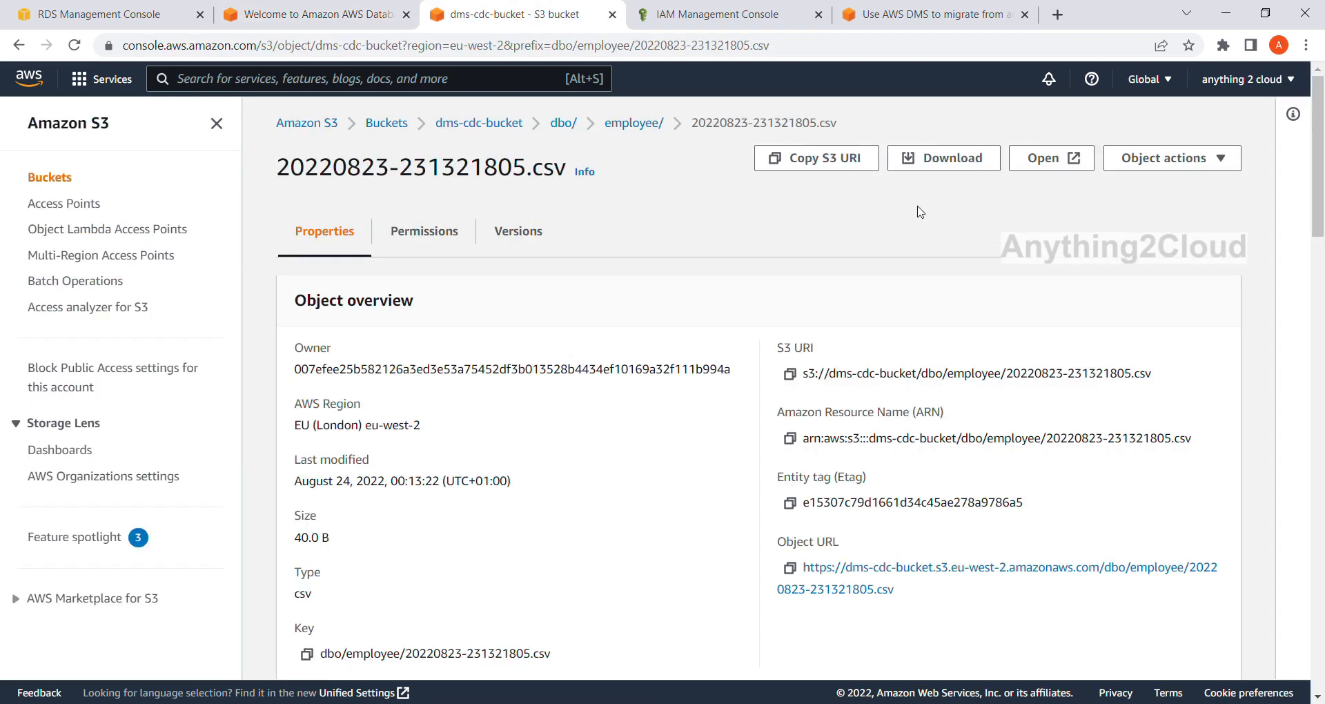
left_click(645, 123)
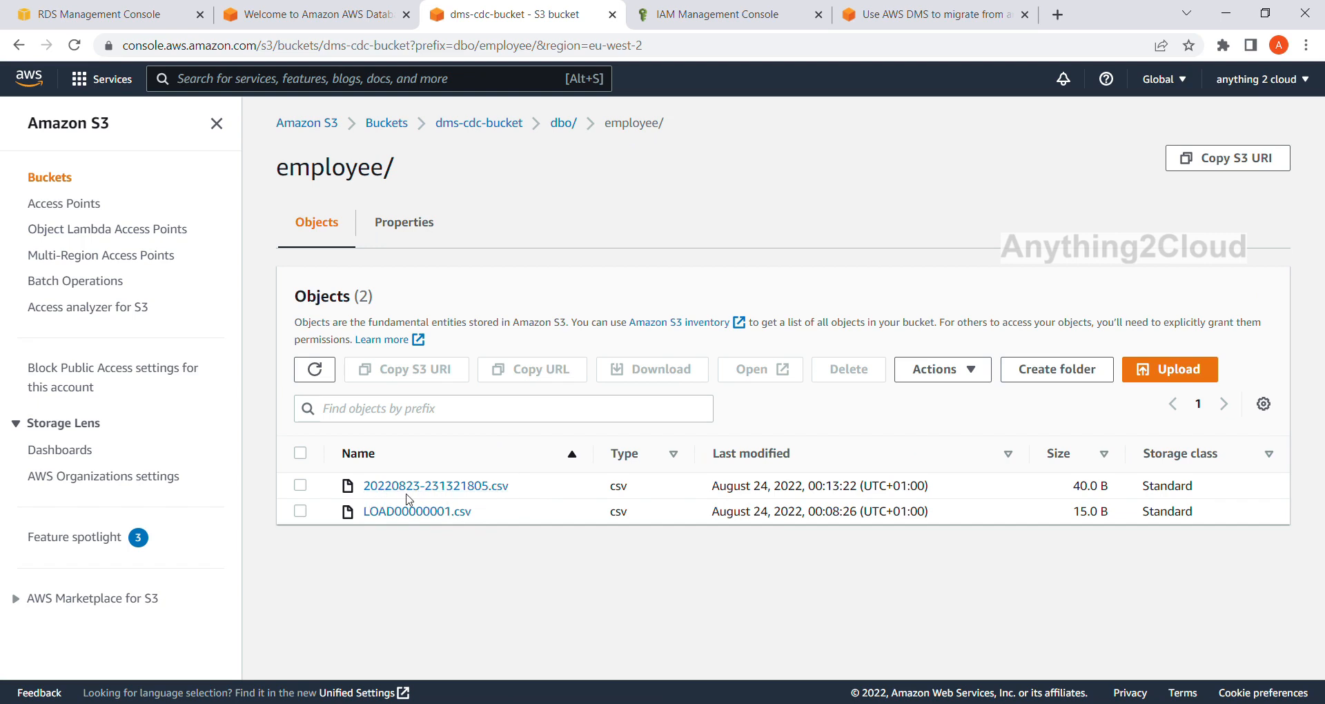
left_click(454, 486)
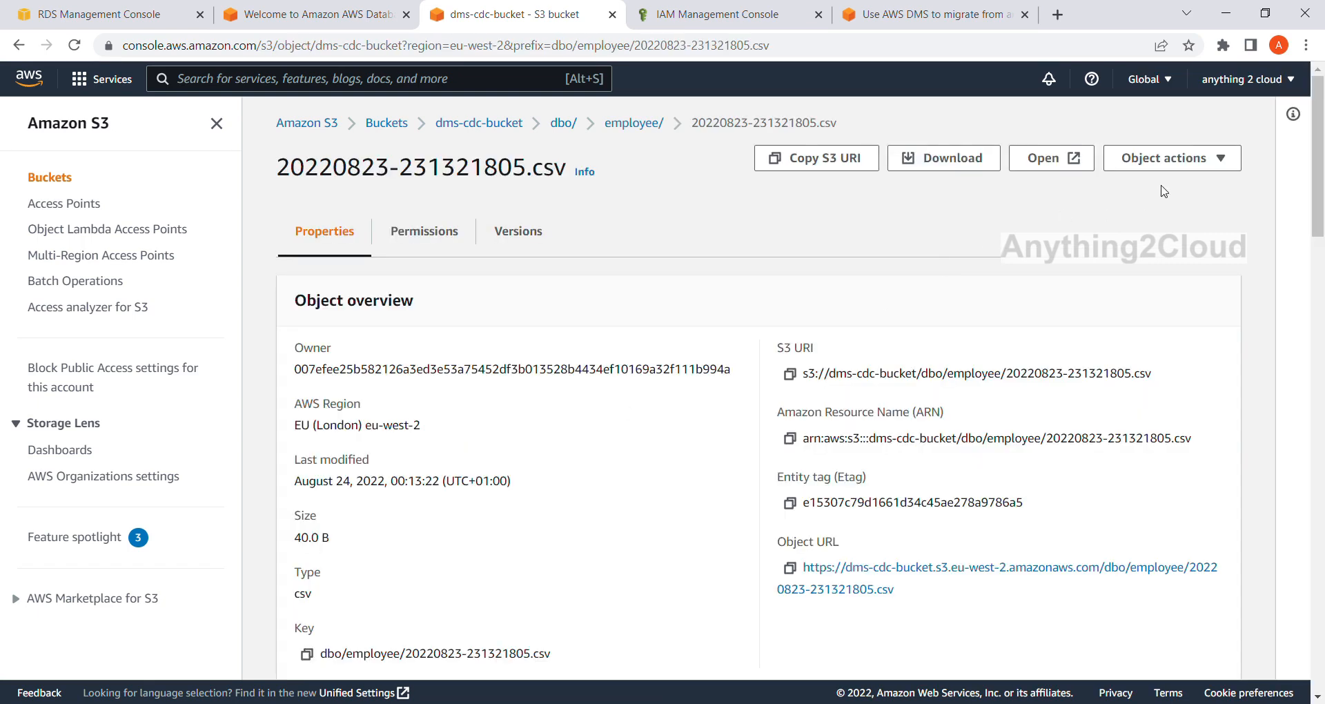
Query 20220823-231321805.csv with S3 Select, running SELECT * FROM s3object s LIMIT 5 on the comma-delimited CSV.
left_click(1233, 169)
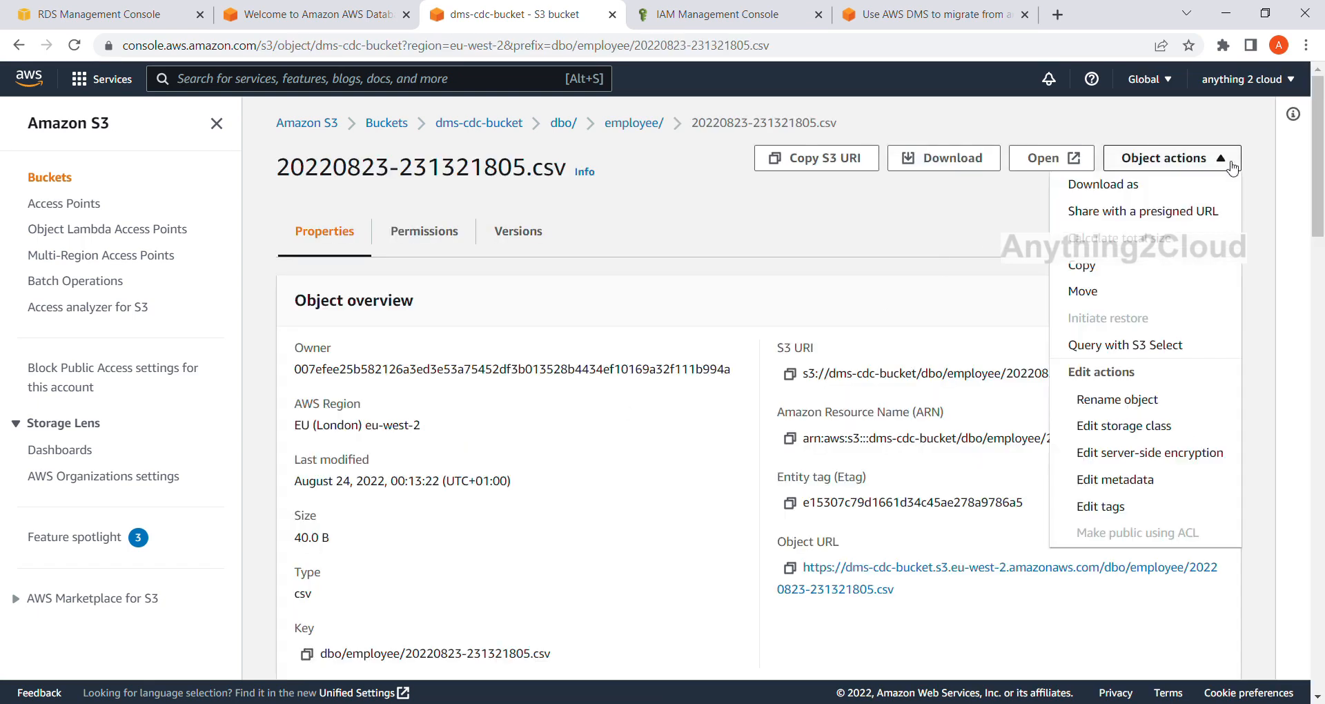
left_click(1130, 345)
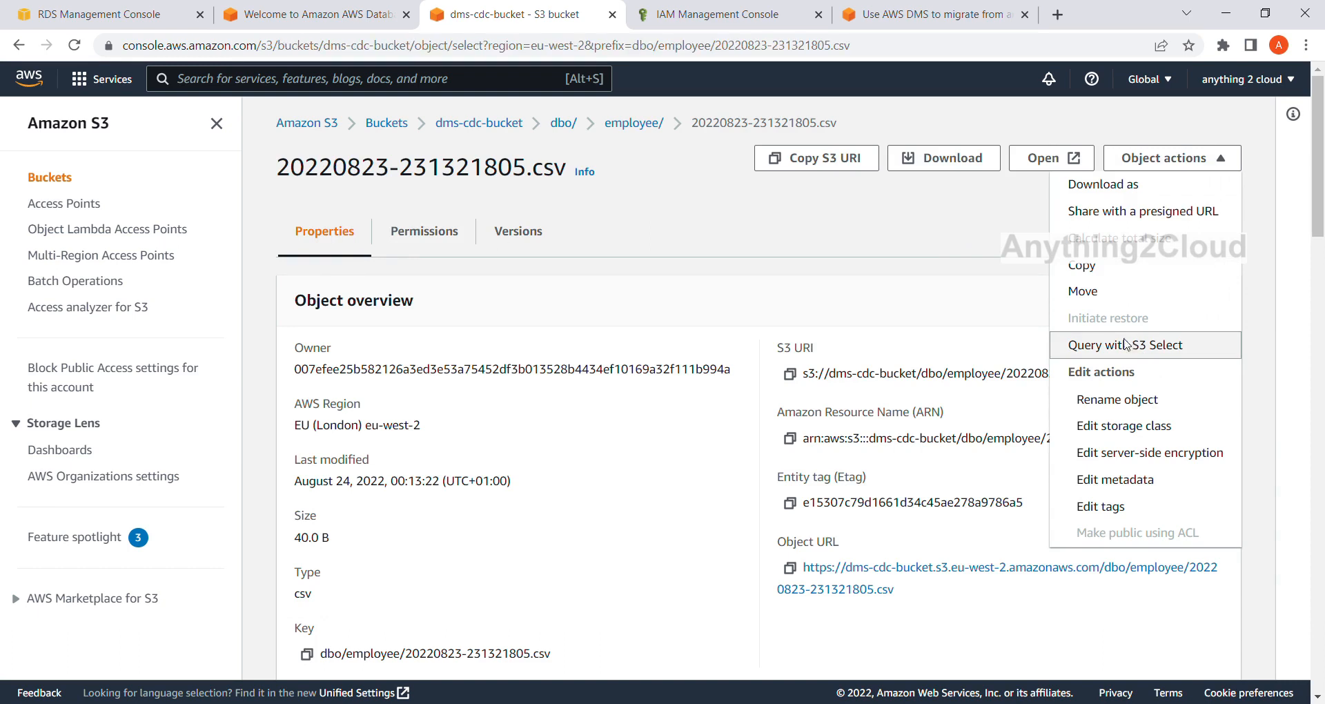
scroll(749, 387, "down", 10)
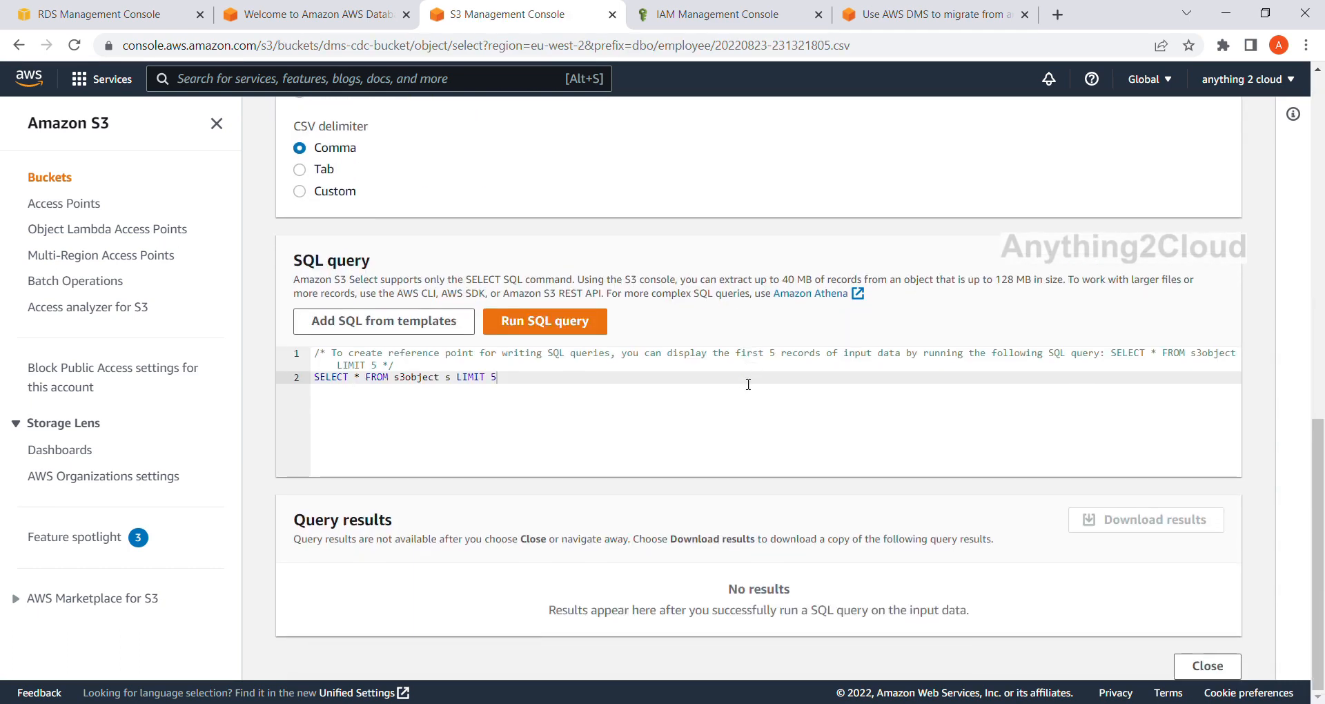
left_click(562, 327)
scroll(568, 326, "down", 2)
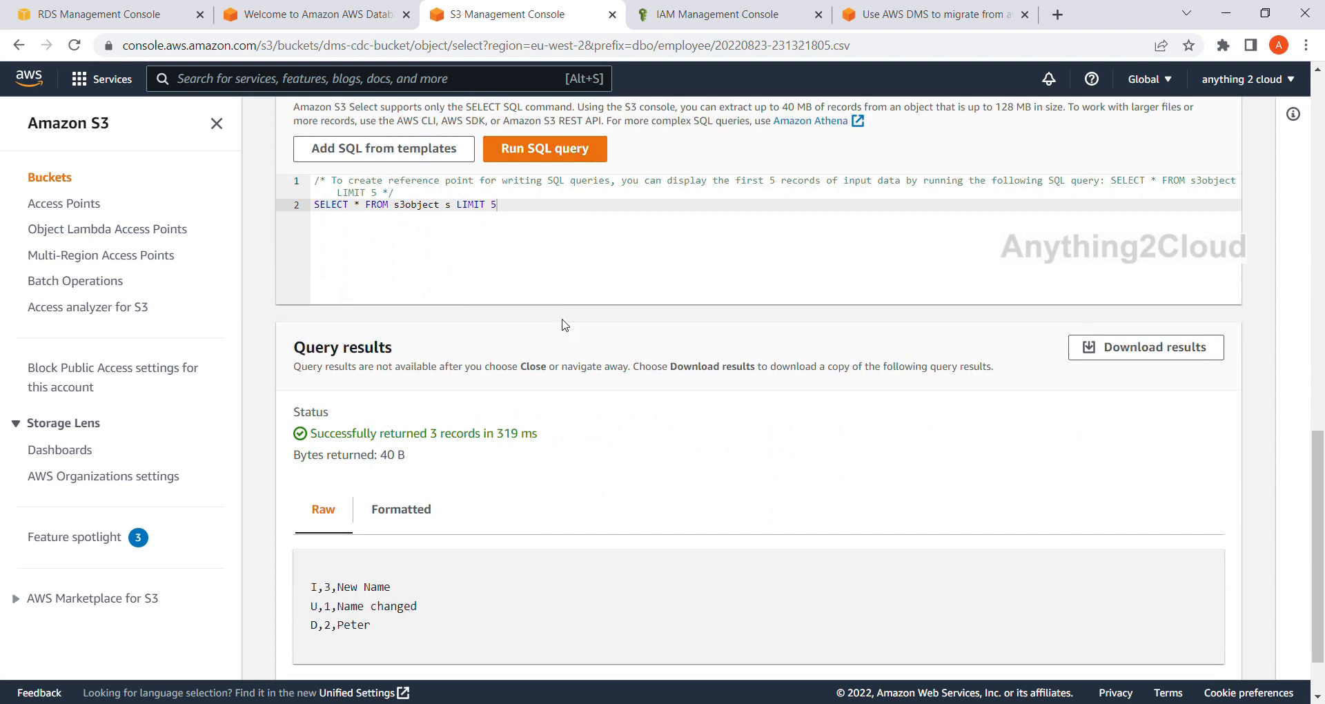
scroll(406, 522, "down", 2)
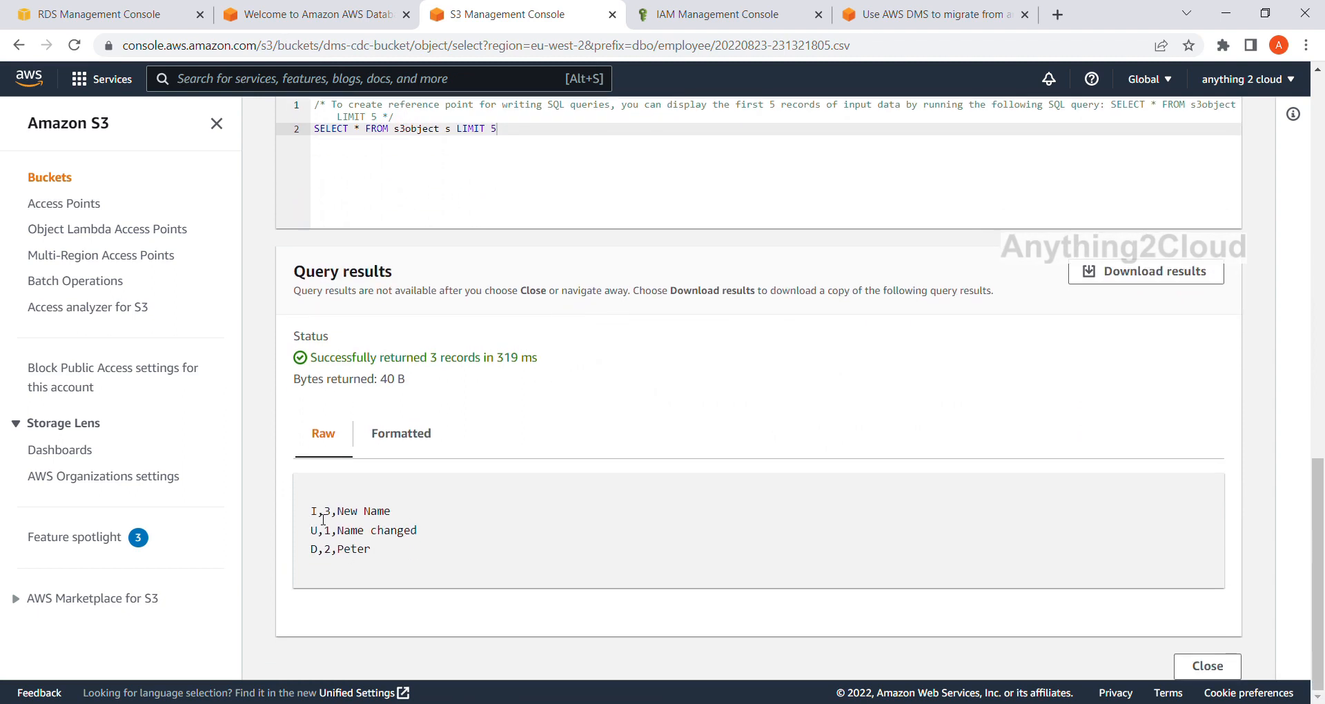
Examine the operation codes and column values of each record in the raw query results.
left_click_drag(323, 519, 308, 519)
left_click_drag(323, 536, 319, 556)
left_click_drag(314, 514, 403, 518)
left_click(329, 516)
left_click_drag(319, 516, 412, 518)
left_click_drag(319, 531, 313, 556)
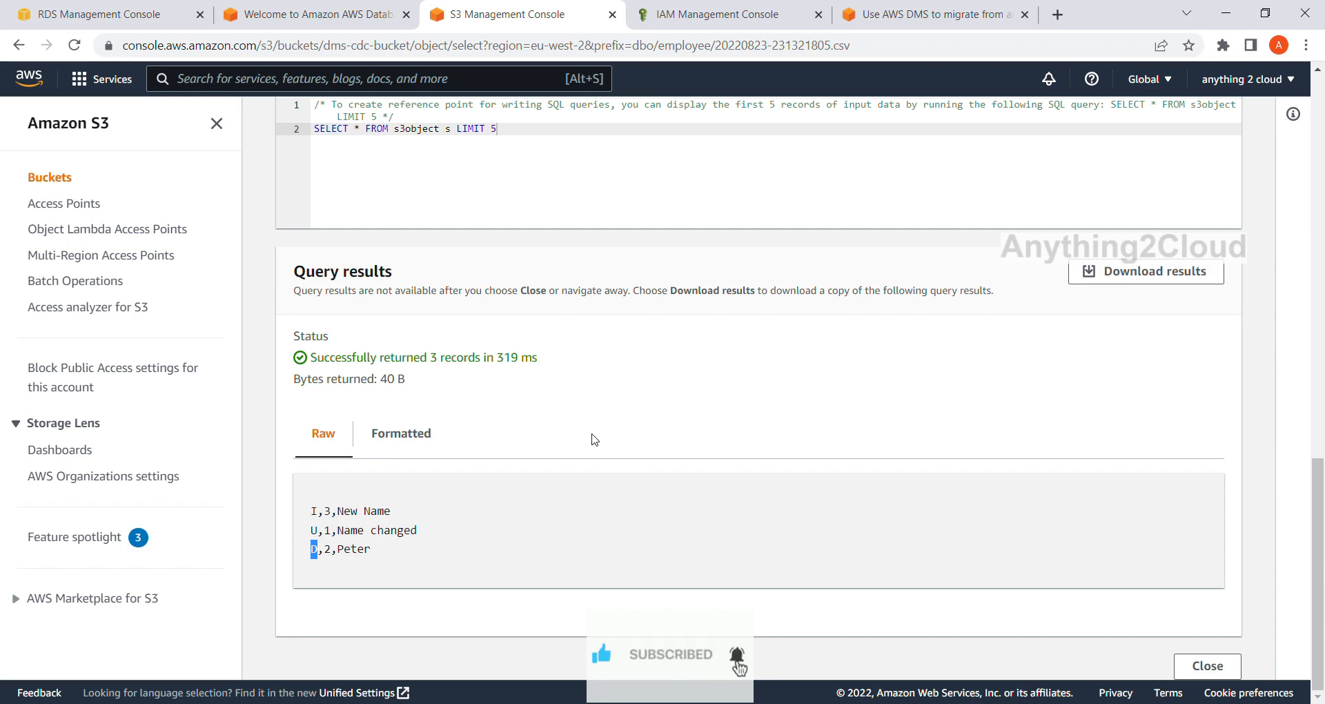
scroll(600, 446, "up", 6)
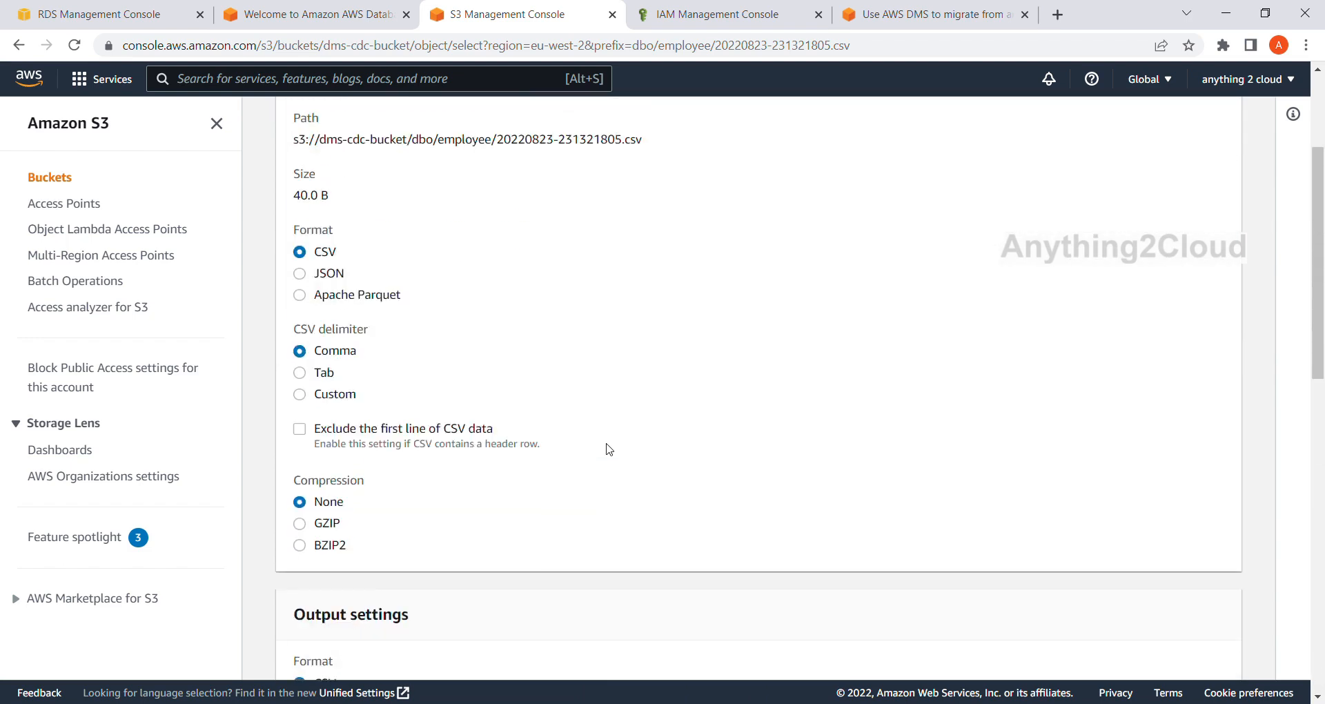
scroll(609, 449, "up", 3)
Switch to the DMS console and open the target-s3 endpoint for modification.
left_click(310, 14)
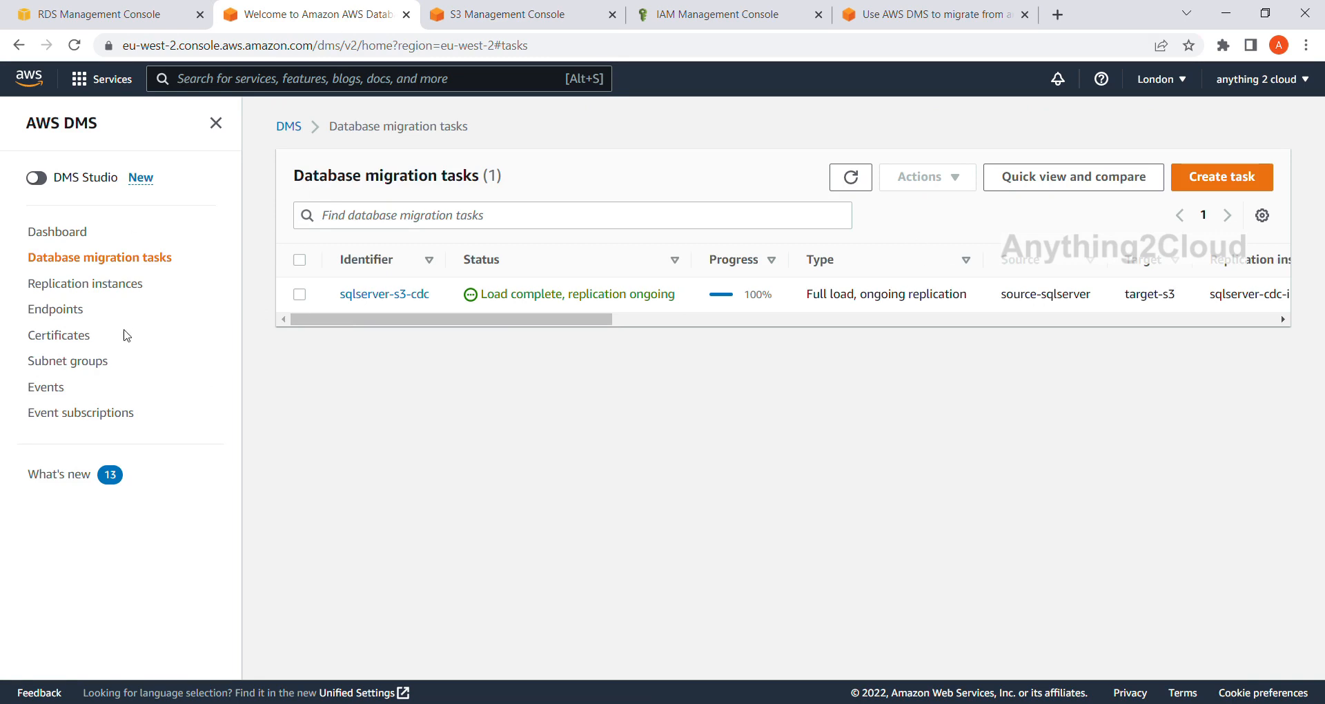
left_click(67, 312)
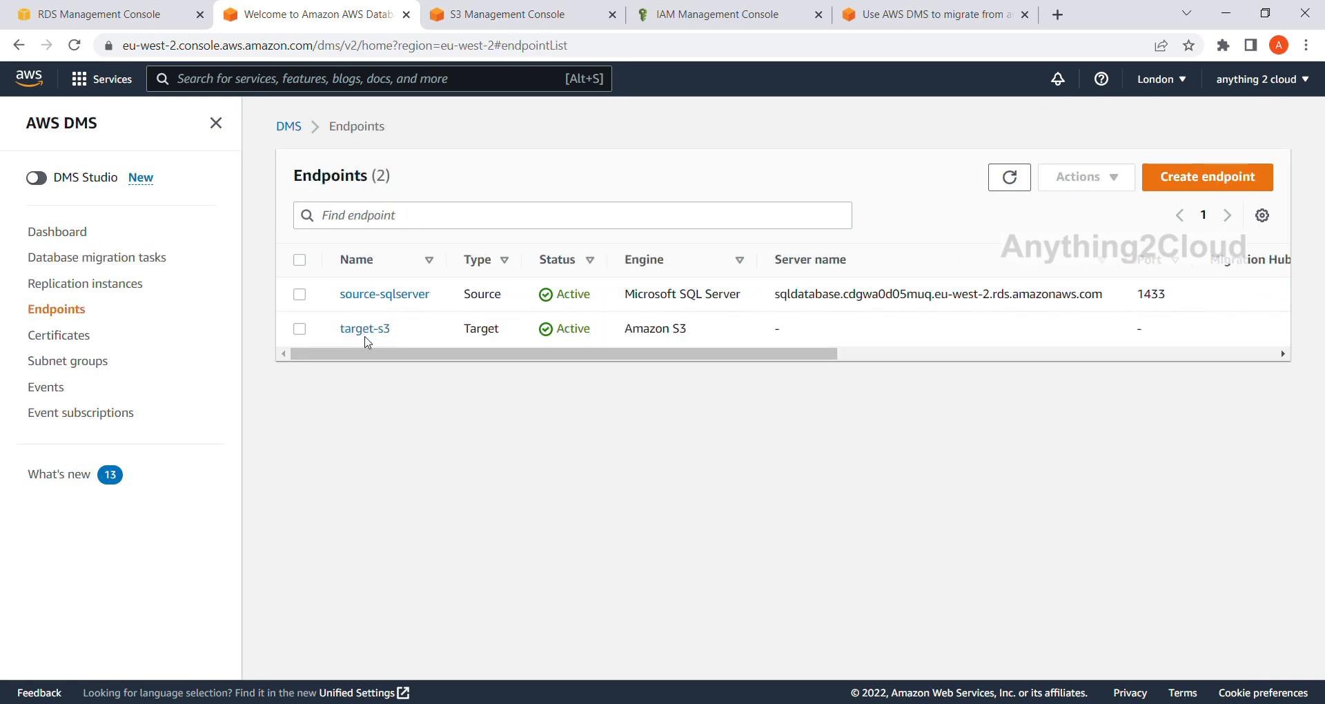
left_click(300, 329)
left_click(1112, 178)
left_click(1119, 219)
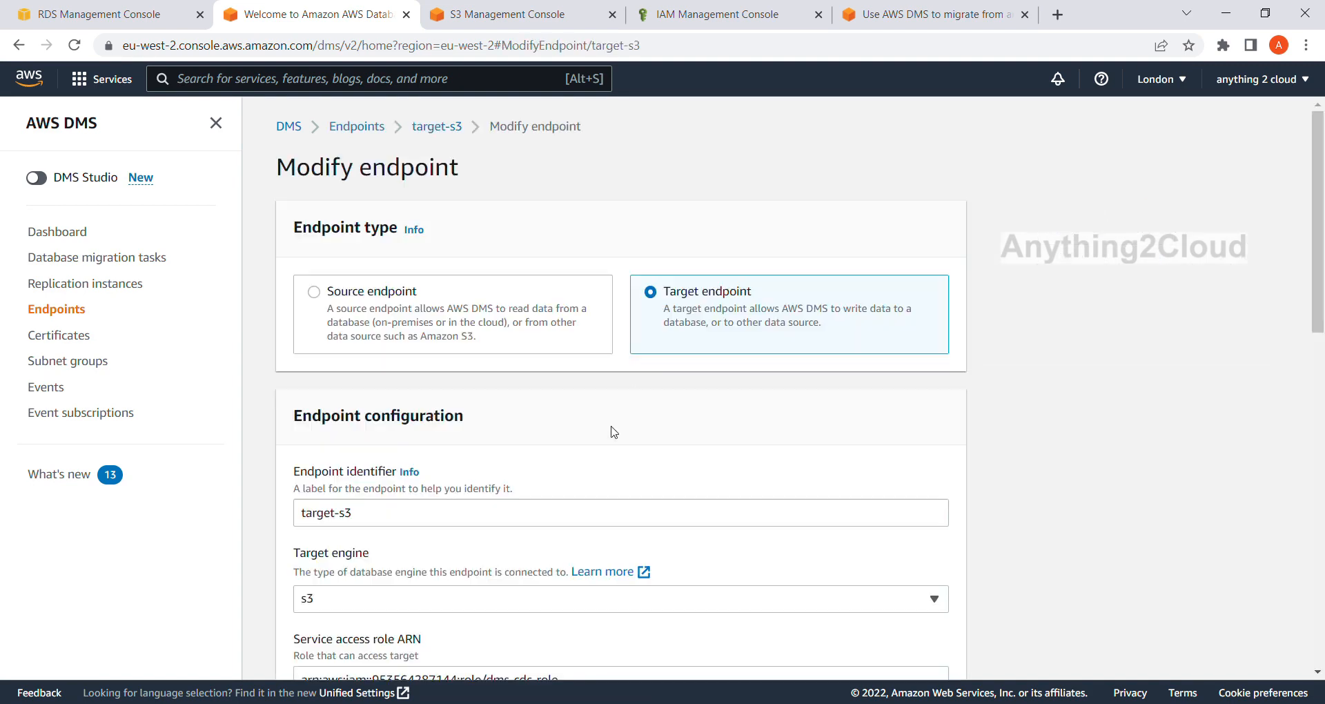
Review the target-s3 endpoint's bucket name, bucket folder and endpoint settings, and return to the database migration tasks list without saving.
scroll(638, 414, "down", 7)
scroll(641, 420, "down", 3)
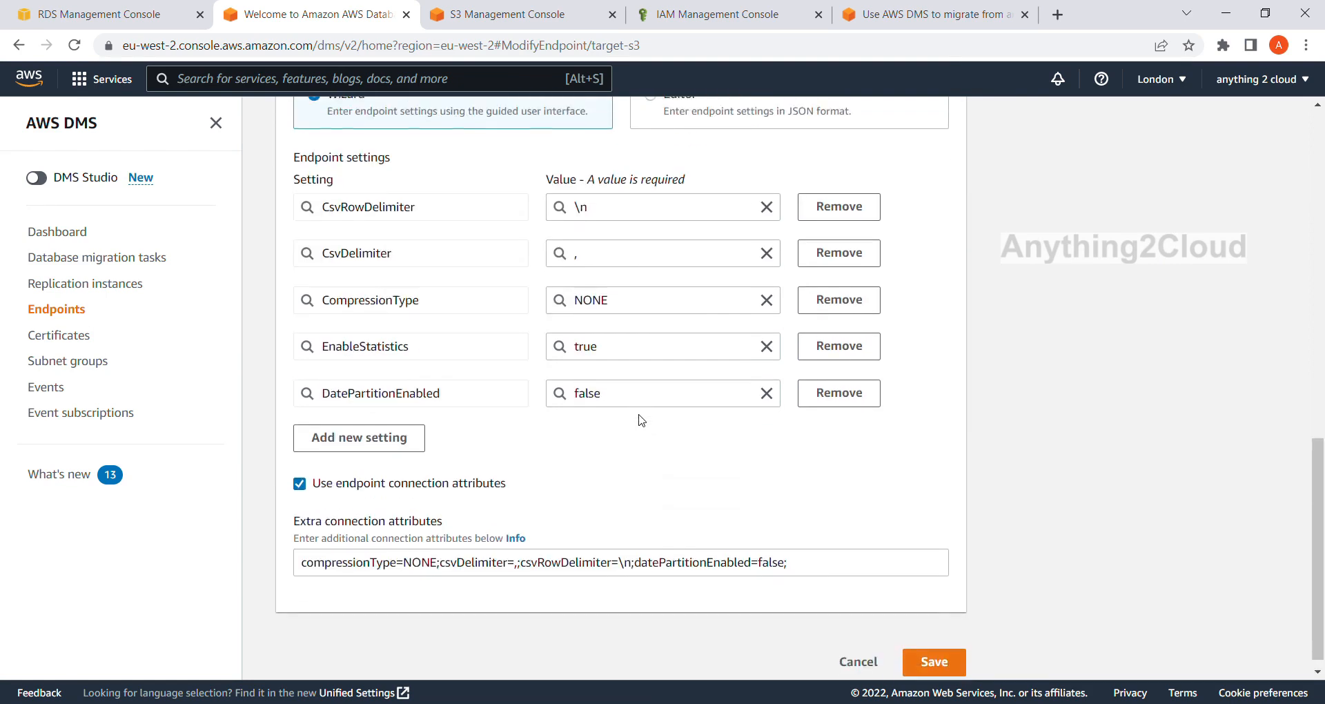
scroll(641, 420, "up", 4)
scroll(386, 470, "down", 3)
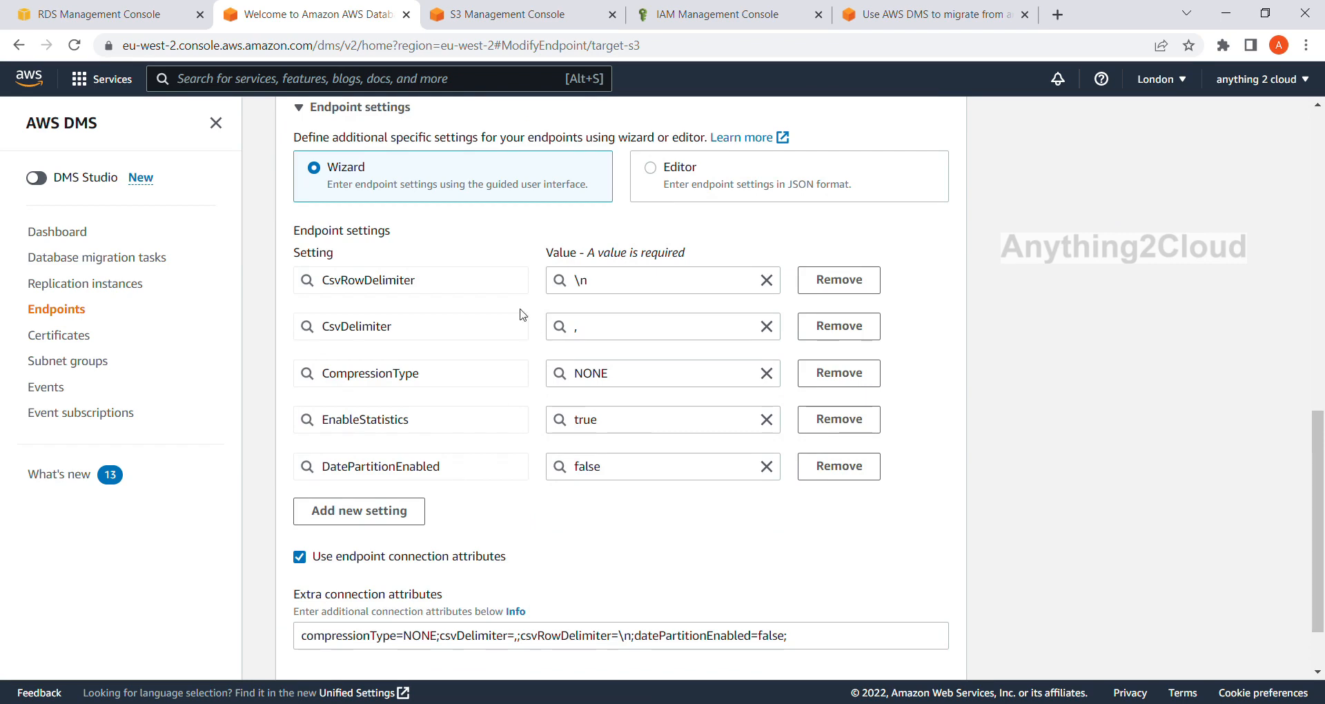
scroll(397, 418, "up", 10)
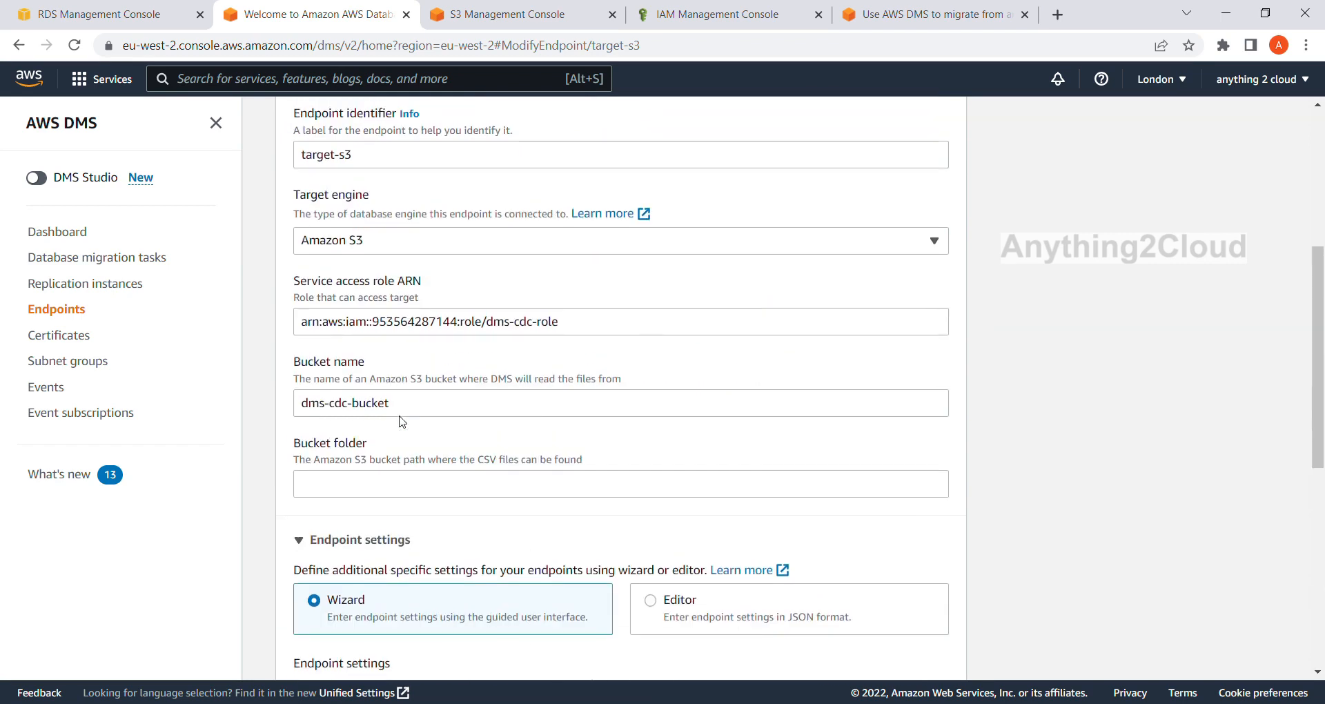
scroll(452, 365, "down", 9)
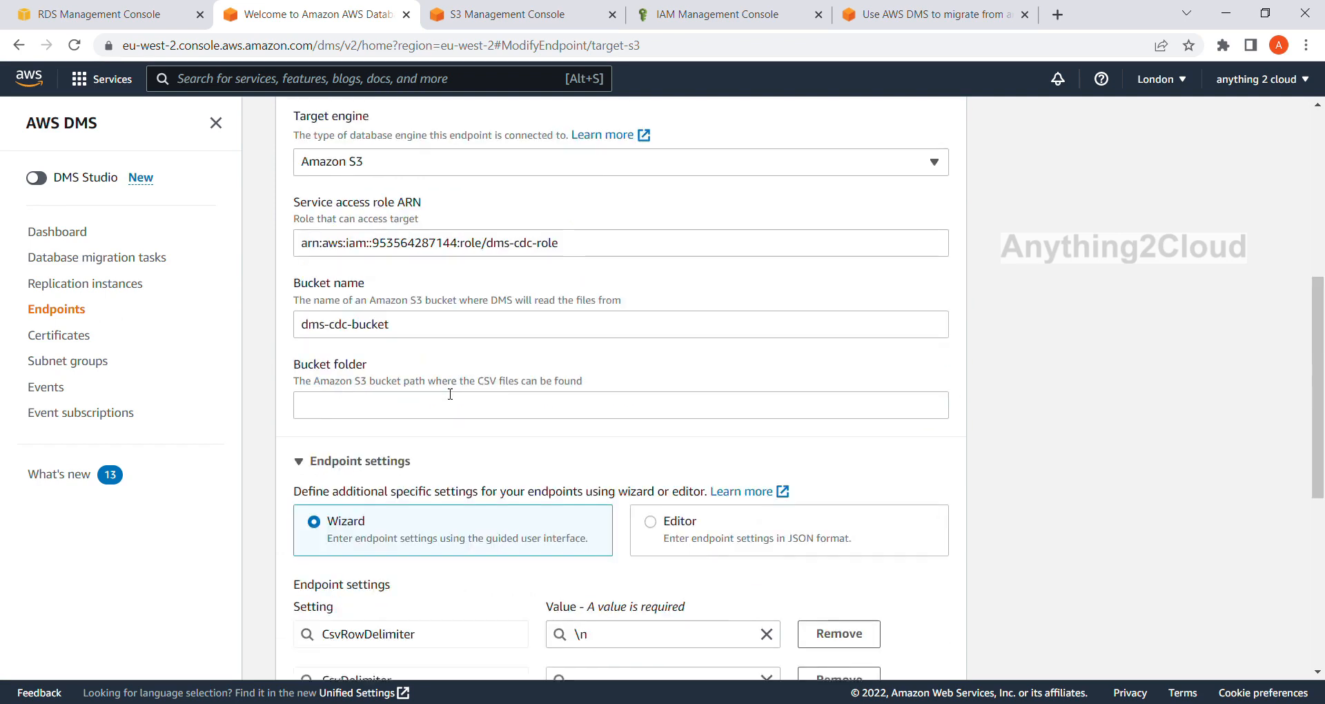
left_click(81, 311)
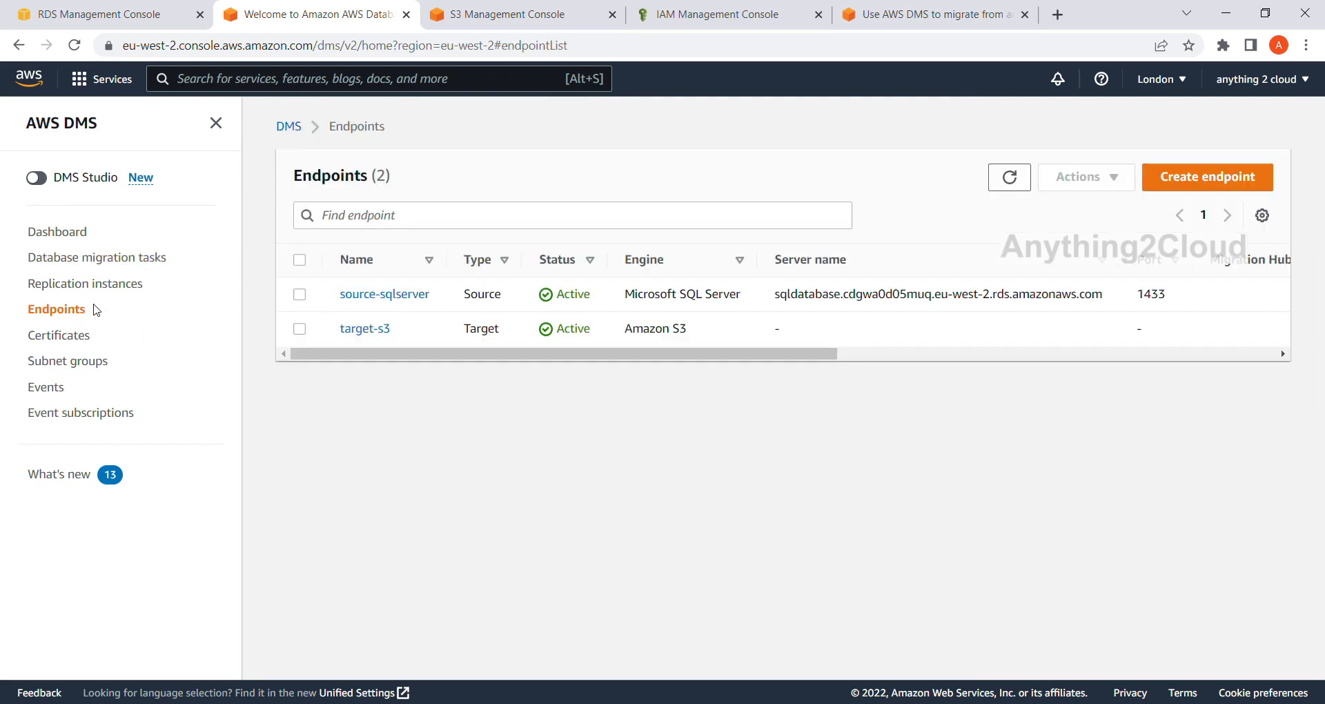
left_click(135, 266)
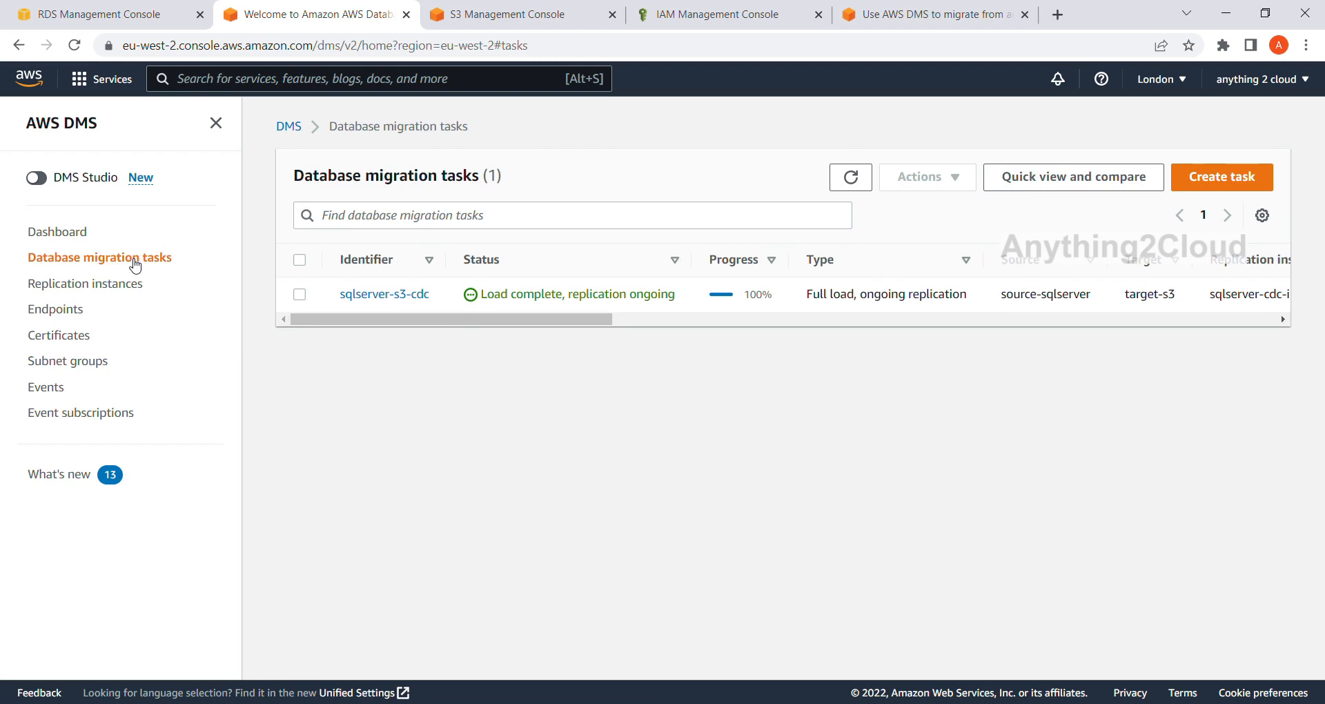
Check the CSV files in the dbo/employee/ folder of dms-cdc-bucket, and return to the DMS migration tasks list.
left_click(479, 14)
left_click(483, 127)
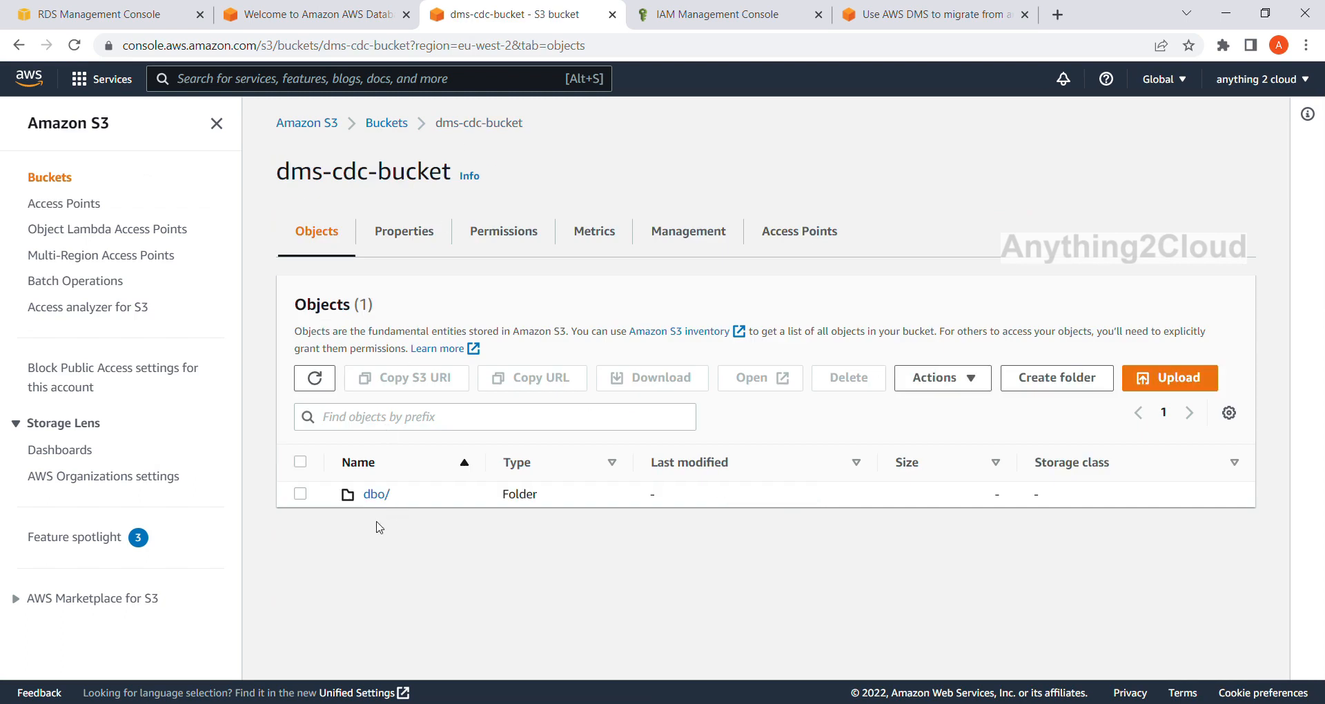
left_click(376, 495)
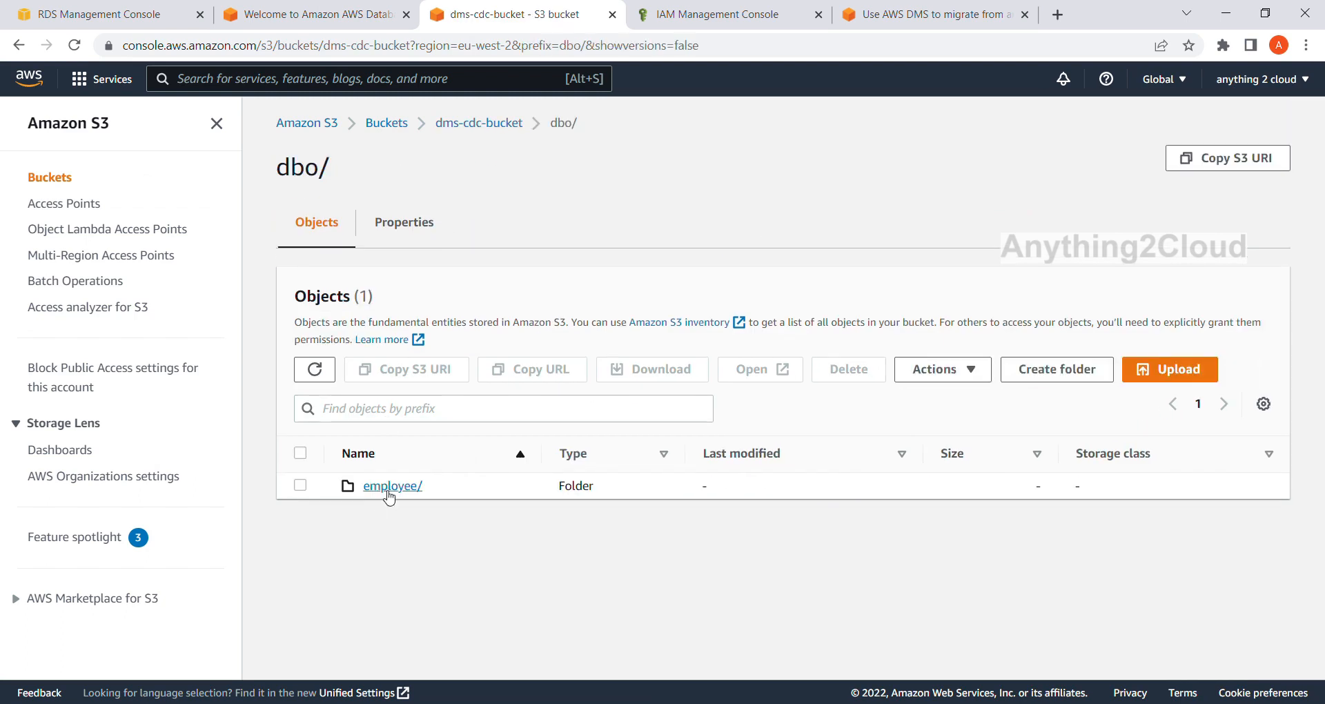
left_click(389, 488)
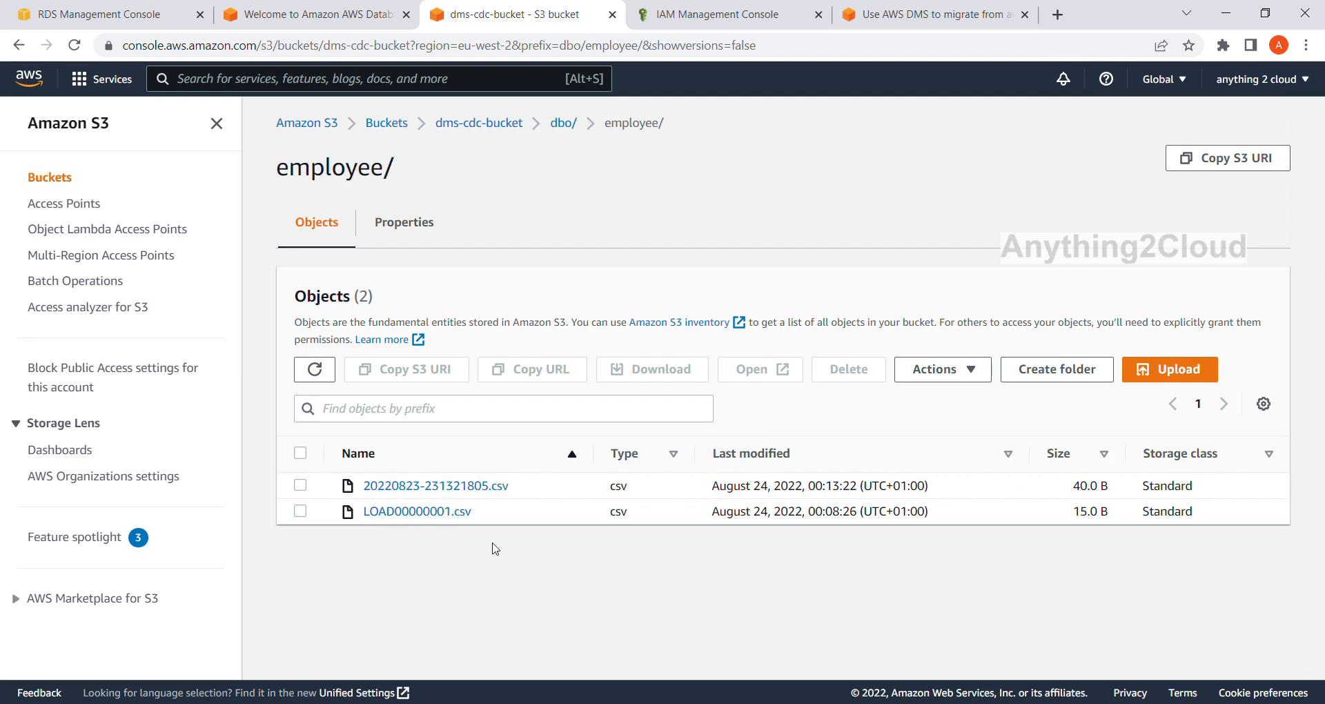
left_click(336, 20)
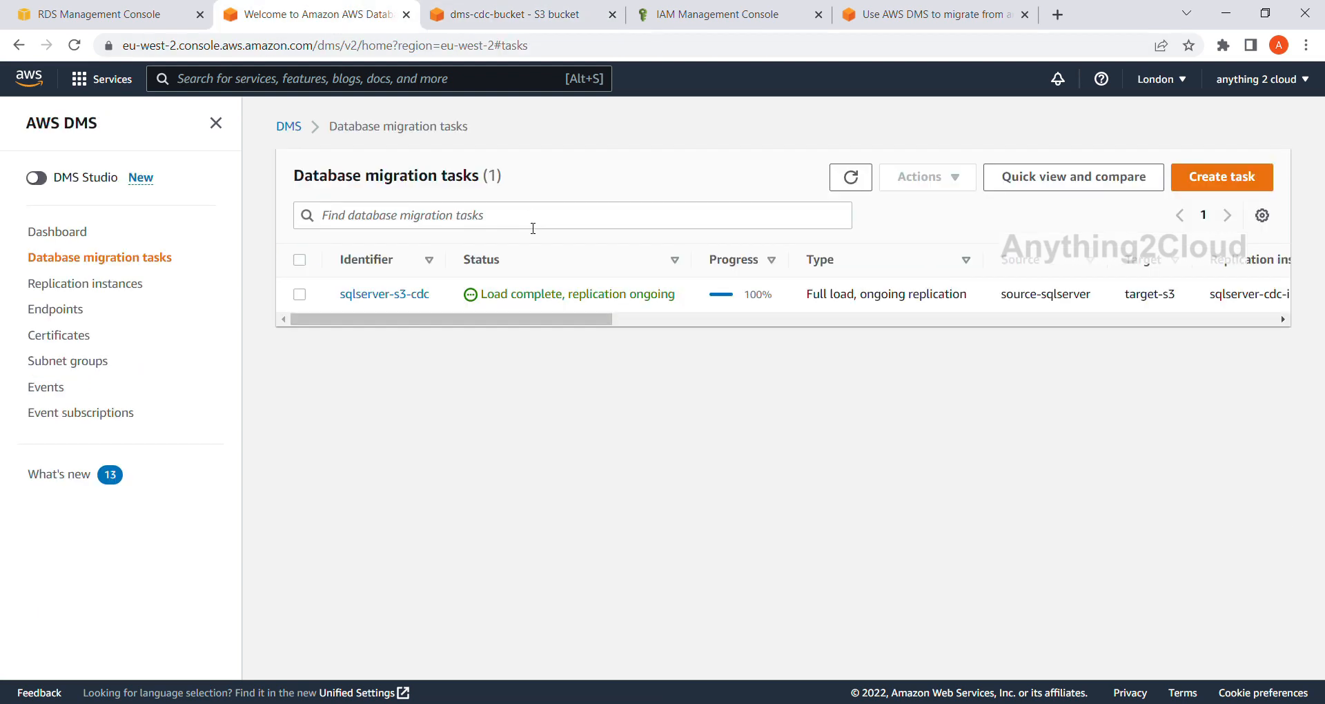